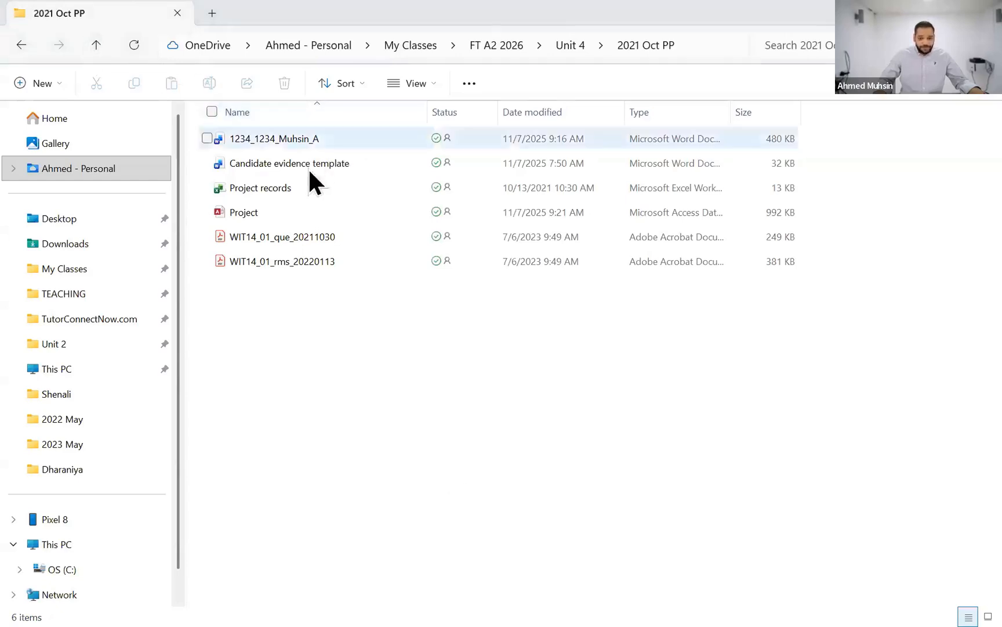
Open the WIT14_01_que_20211030 question paper, and open the Project Access database from the 2021 Oct PP folder
{"action": "double_click", "coordinate": [281, 235]}
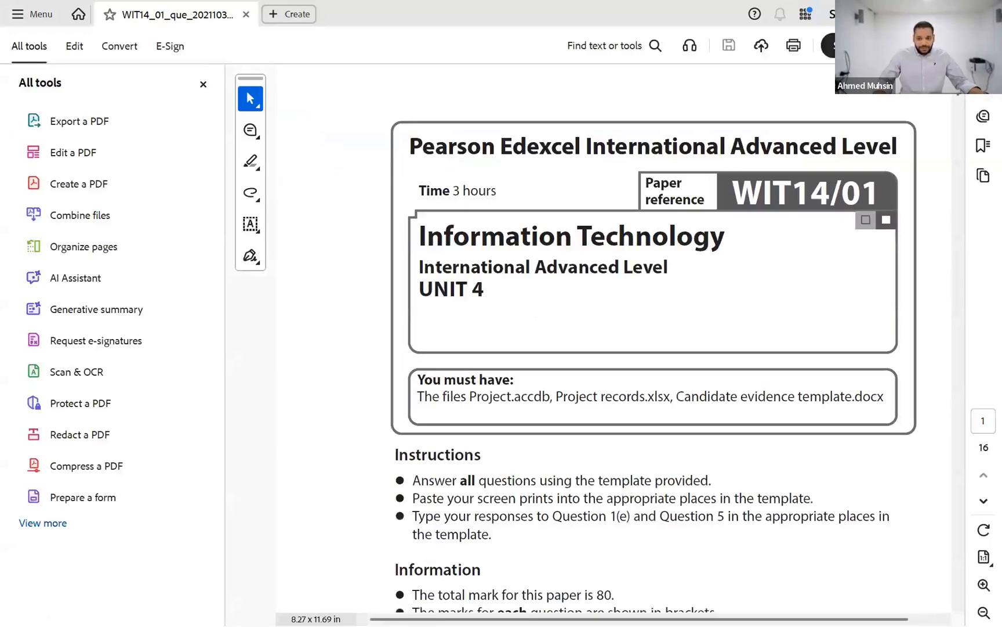
{"action": "key", "text": "alt+Tab"}
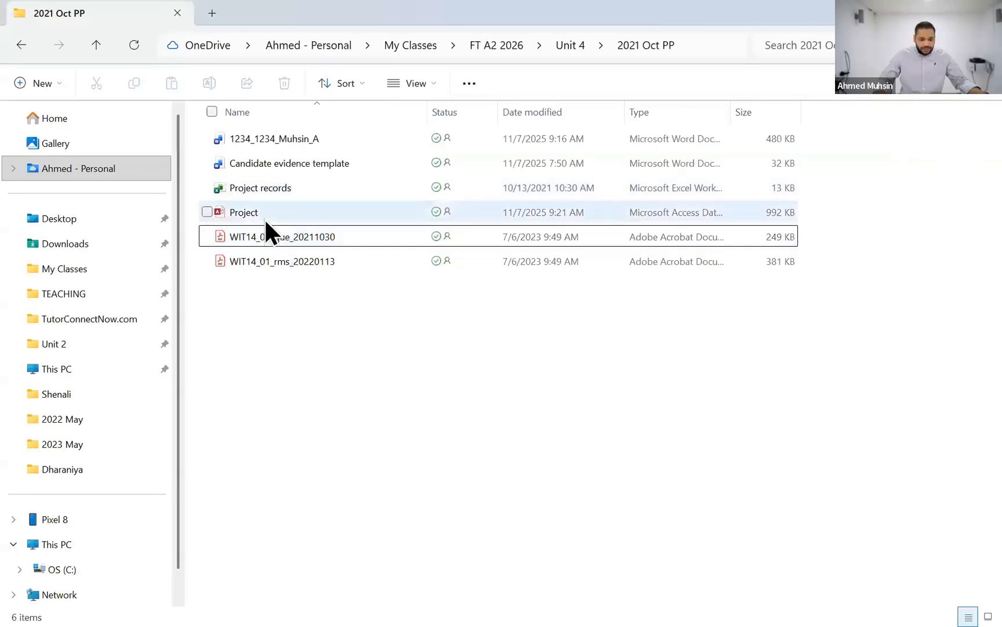
{"action": "double_click", "coordinate": [265, 218]}
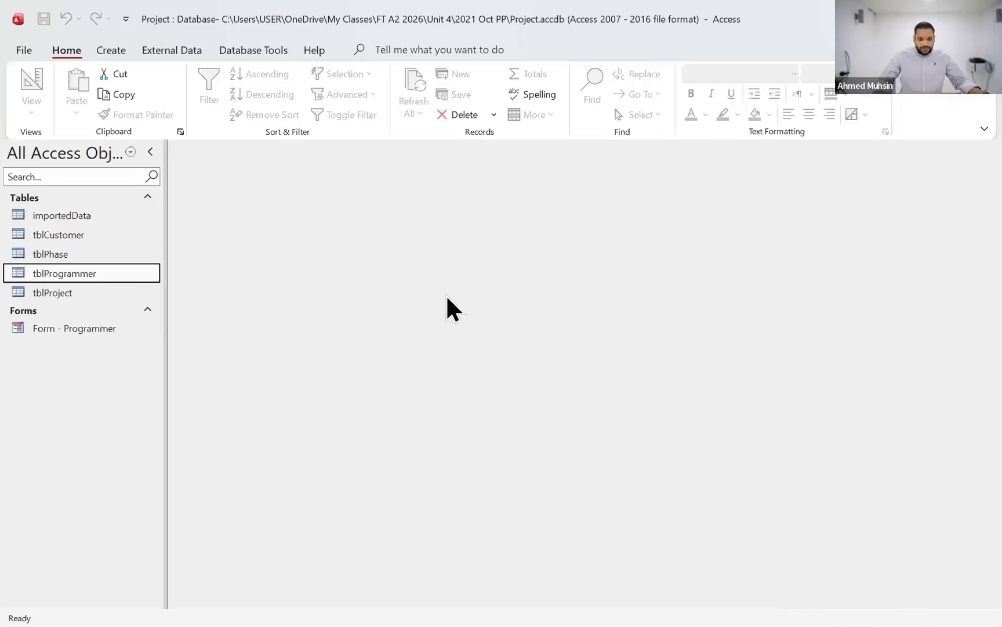
{"action": "left_click", "coordinate": [91, 217]}
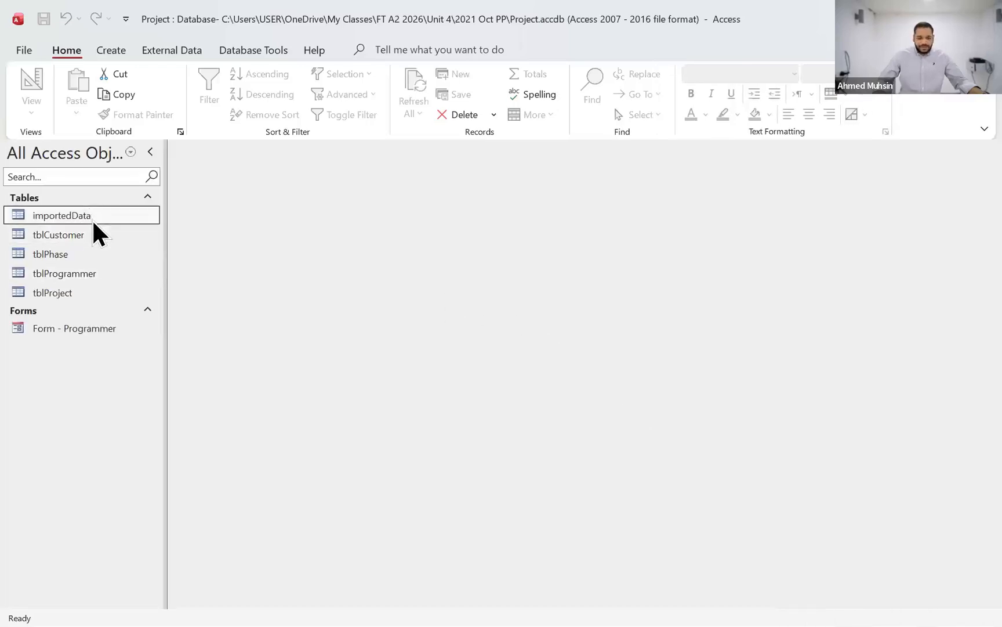
{"action": "left_click", "coordinate": [86, 330]}
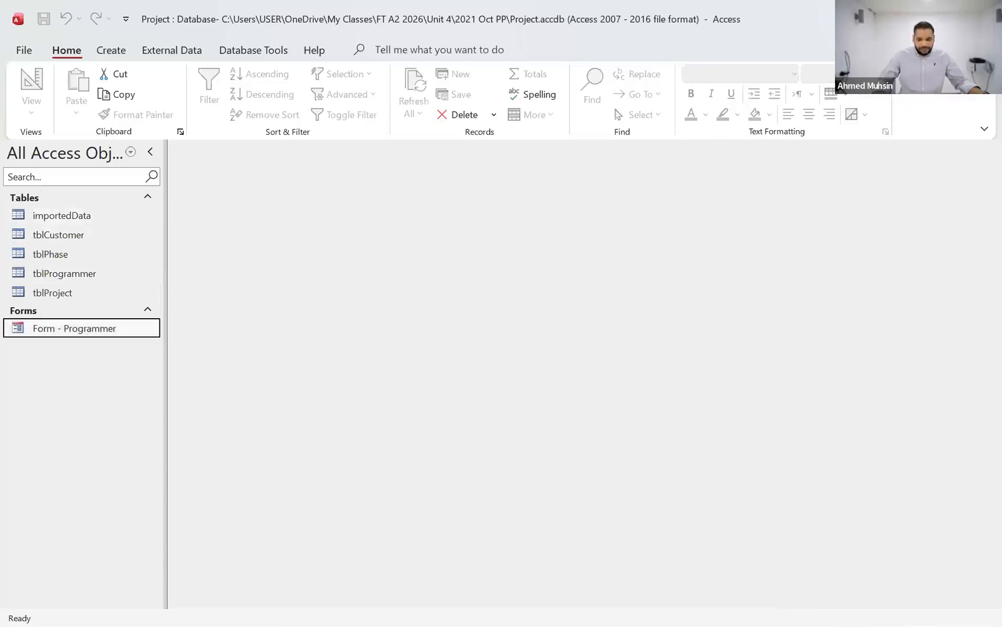
Open the candidate's partly completed Word evidence document from the 2021 Oct PP folder and locate the 1(d) row
{"action": "left_click", "coordinate": [534, 624]}
{"action": "left_click", "coordinate": [328, 174]}
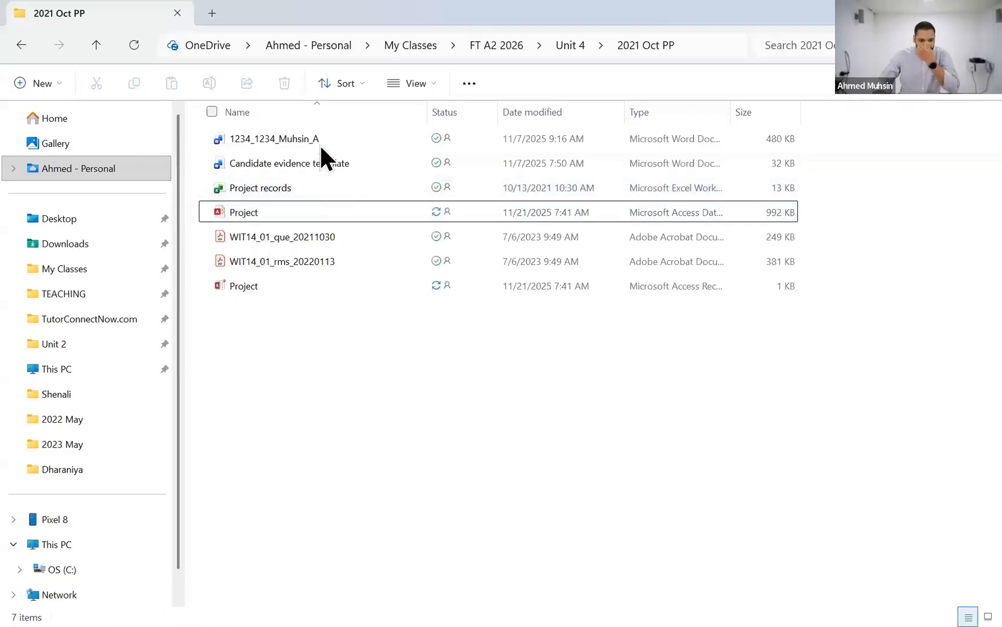
{"action": "double_click", "coordinate": [319, 144]}
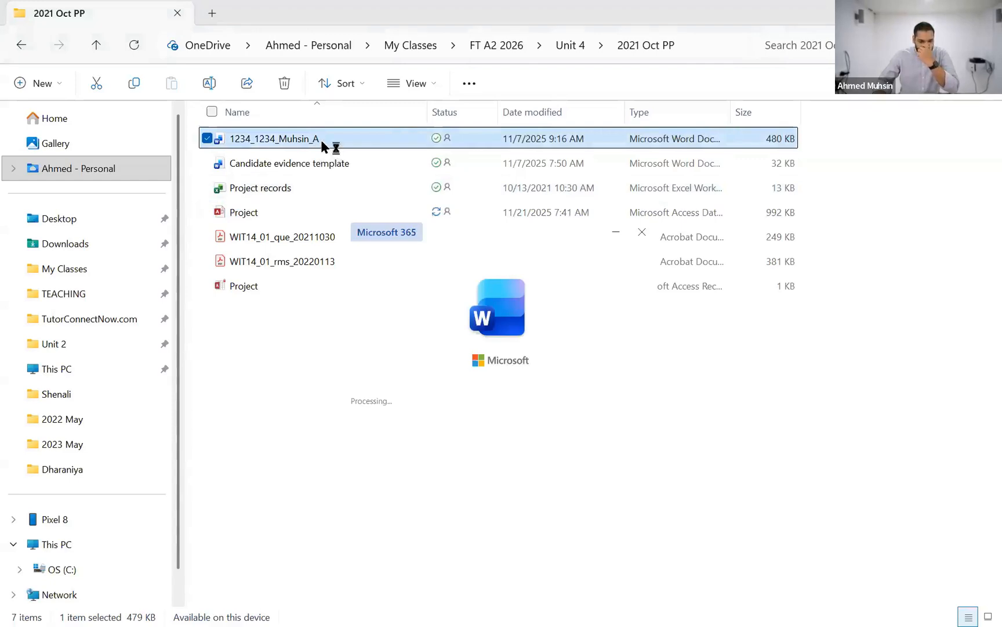
{"action": "scroll", "coordinate": [600, 376], "scroll_direction": "down", "scroll_amount": 3}
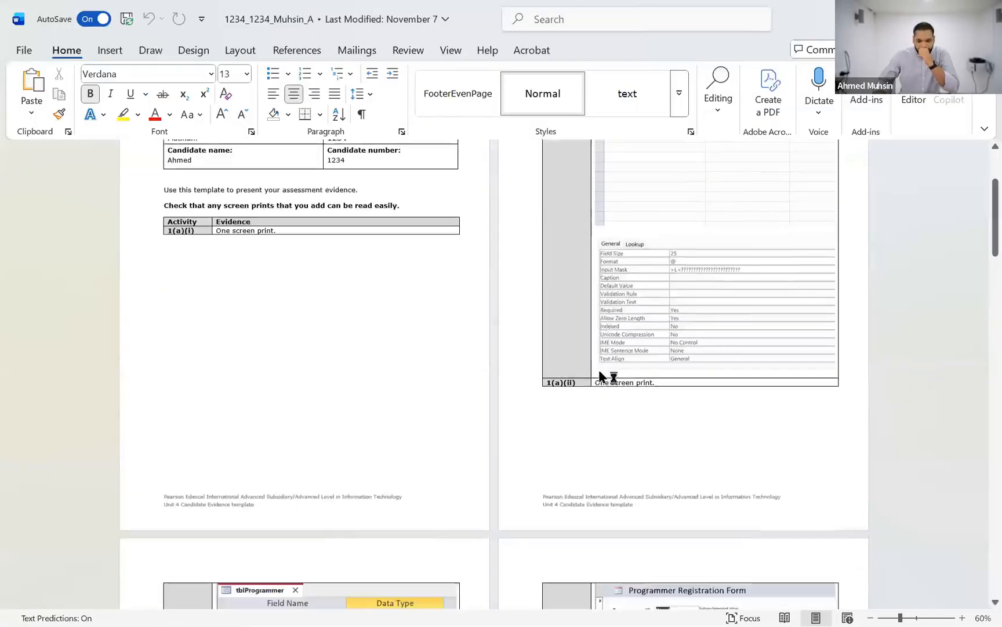
{"action": "scroll", "coordinate": [601, 376], "scroll_direction": "down", "scroll_amount": 10}
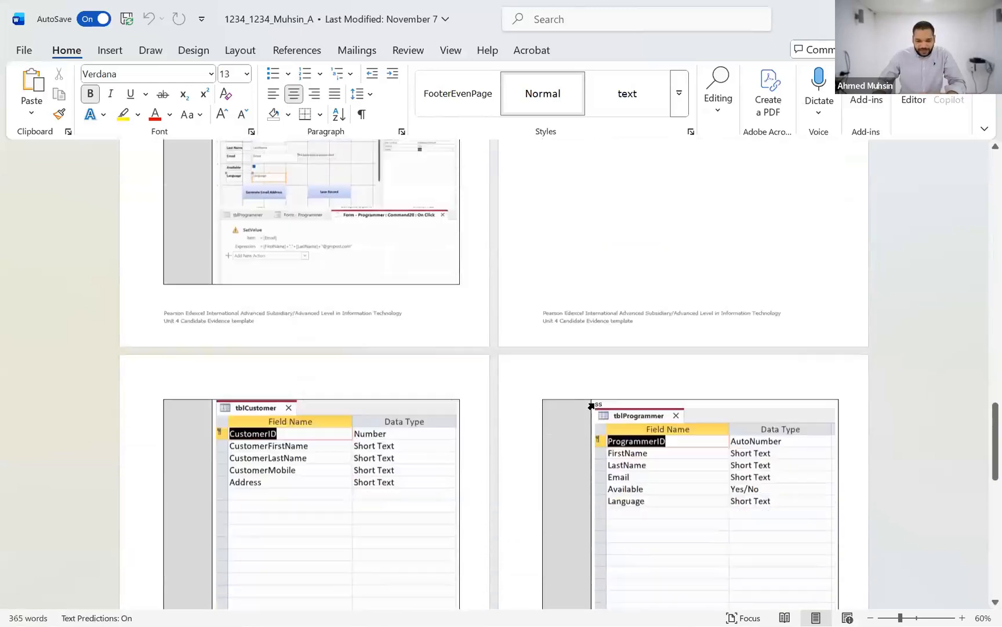
{"action": "scroll", "coordinate": [591, 406], "scroll_direction": "down", "scroll_amount": 6}
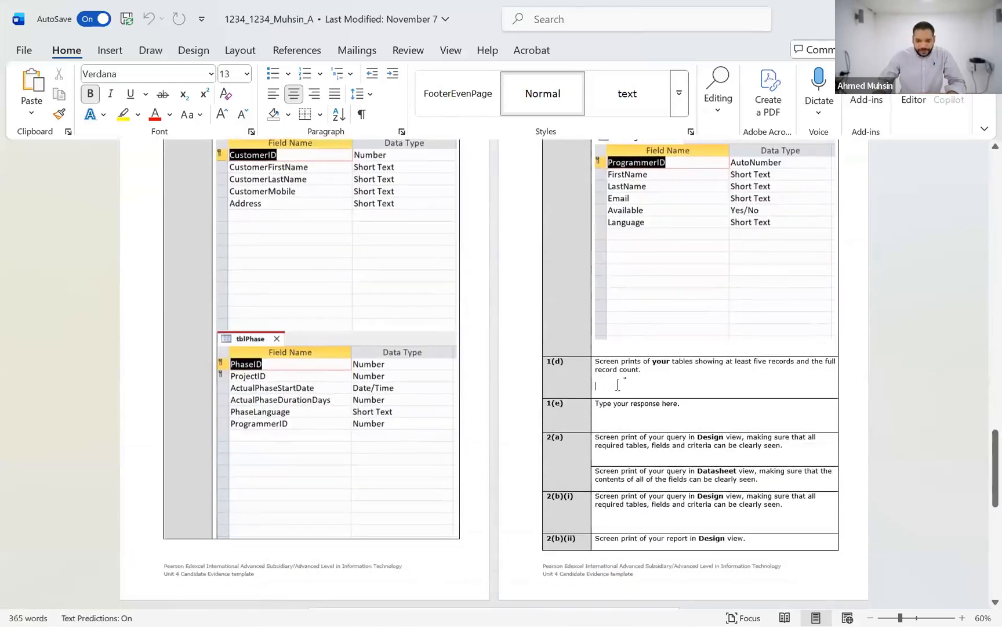
Enlarge the evidence document to 120% and place the insertion point in the blank space under the 1(d) instructions
{"action": "left_click", "coordinate": [617, 384]}
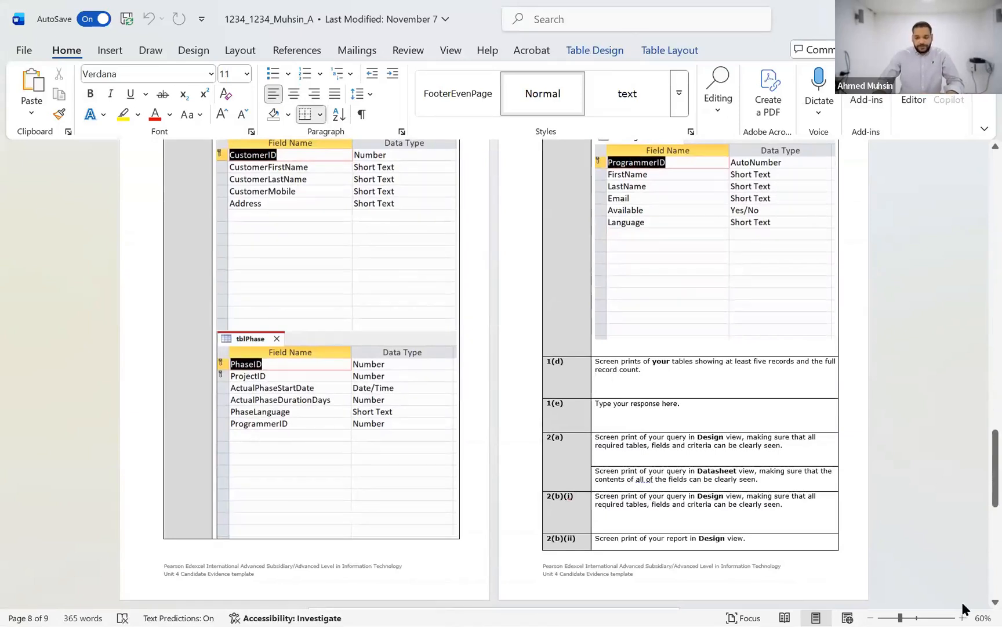
{"action": "left_click", "coordinate": [962, 617]}
{"action": "left_click", "coordinate": [962, 617]}
{"action": "left_click", "coordinate": [962, 617]}
{"action": "left_click", "coordinate": [962, 617]}
{"action": "left_click", "coordinate": [962, 617]}
{"action": "left_click", "coordinate": [963, 618]}
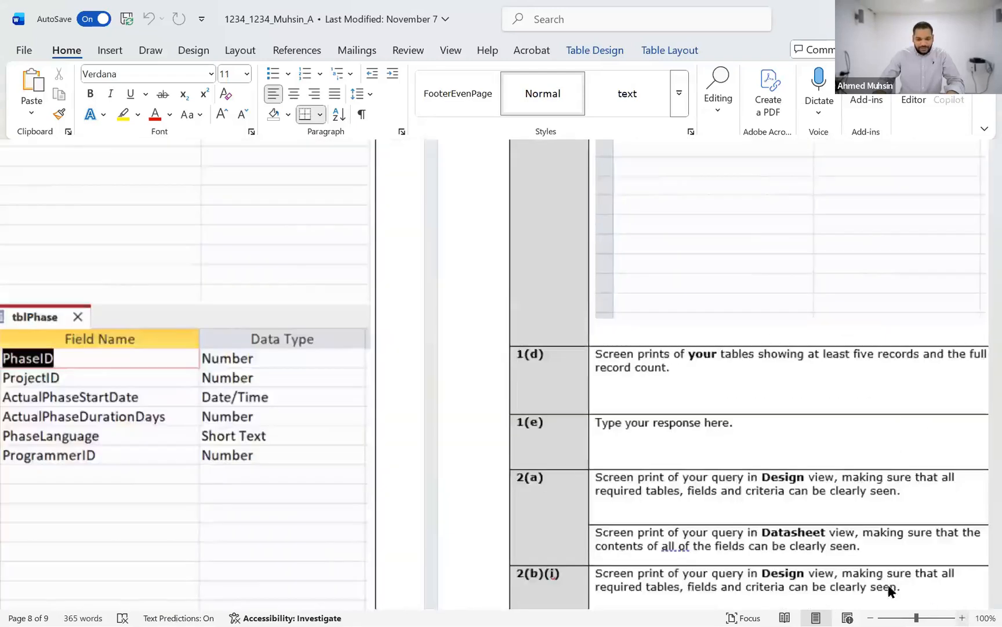
{"action": "left_click", "coordinate": [408, 397]}
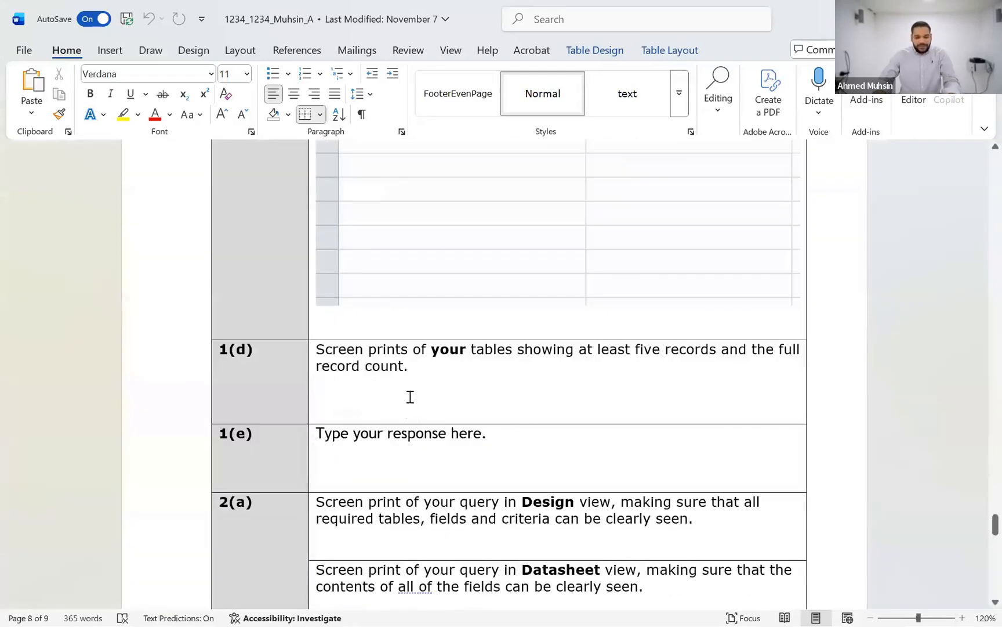
Switch to the Project database in Access and view tblProject, tblProgrammer, tblCustomer and tblPhase in Datasheet view
{"action": "key", "text": "alt+Tab"}
{"action": "key", "text": "alt+Tab"}
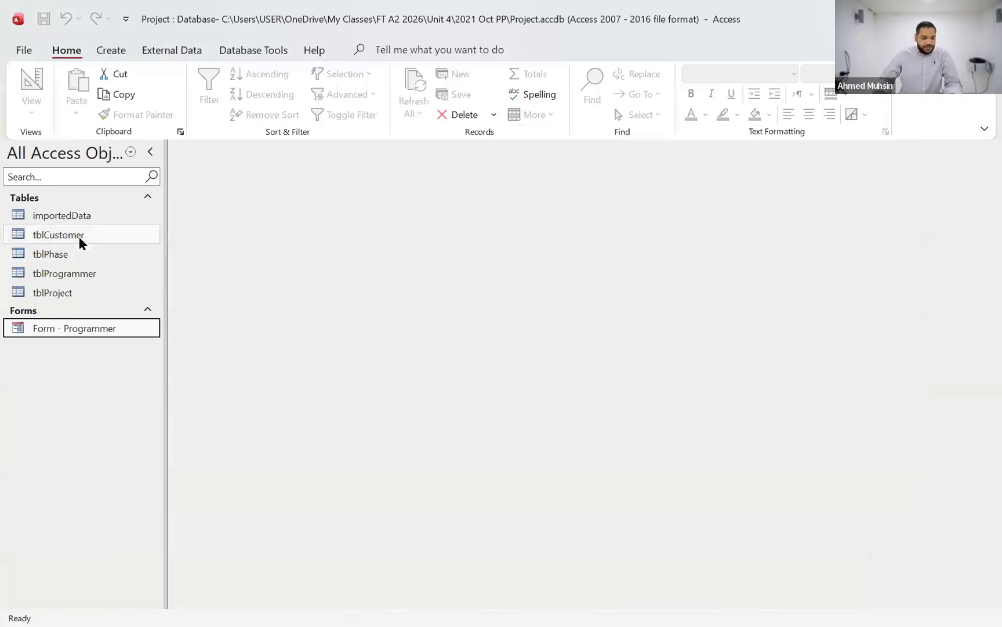
{"action": "double_click", "coordinate": [69, 297]}
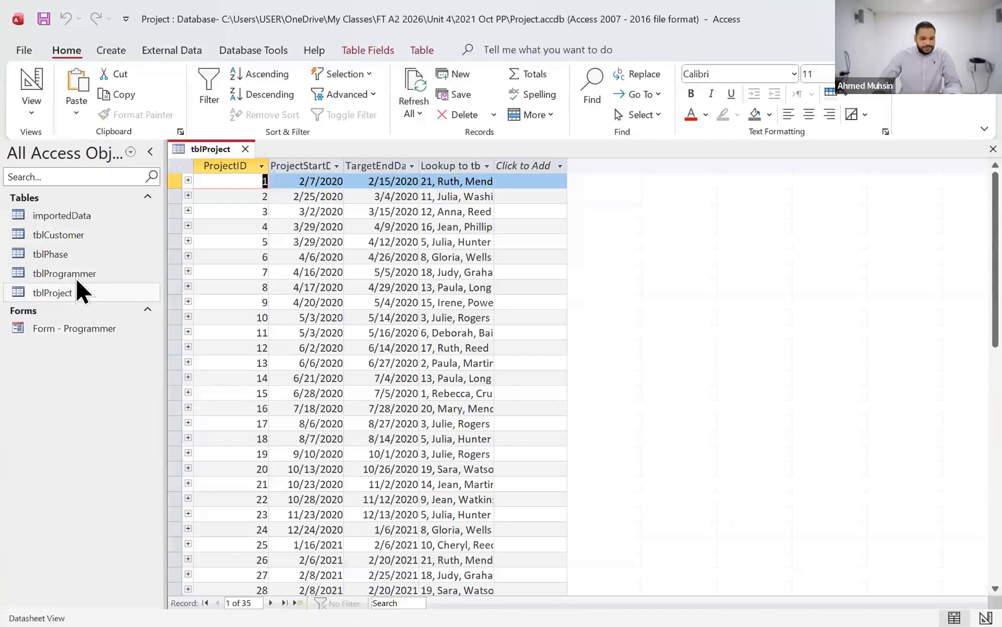
{"action": "left_click", "coordinate": [77, 277]}
{"action": "double_click", "coordinate": [75, 272]}
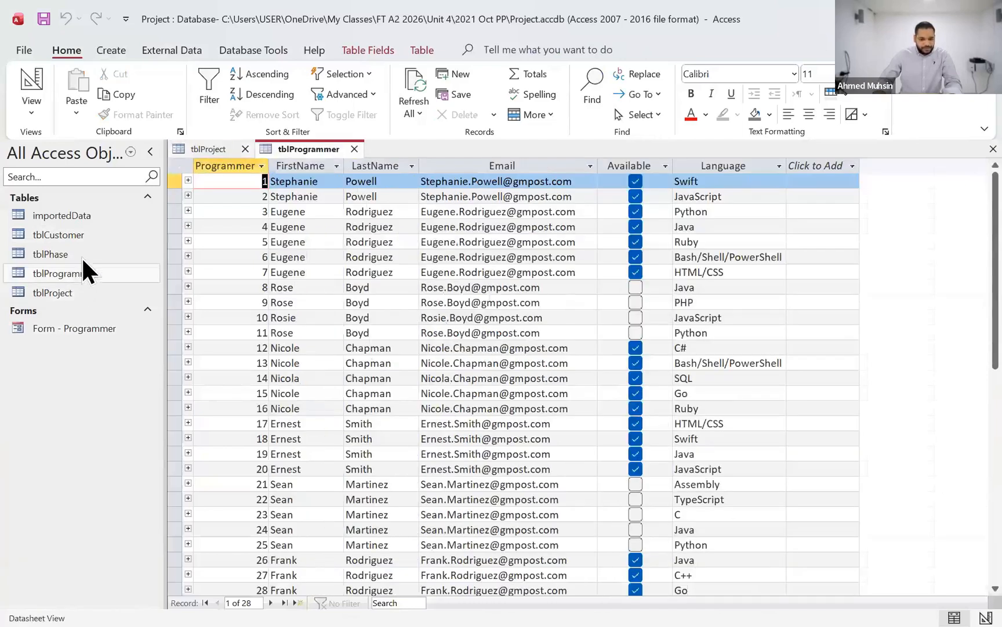
{"action": "left_click", "coordinate": [81, 240]}
{"action": "double_click", "coordinate": [81, 237]}
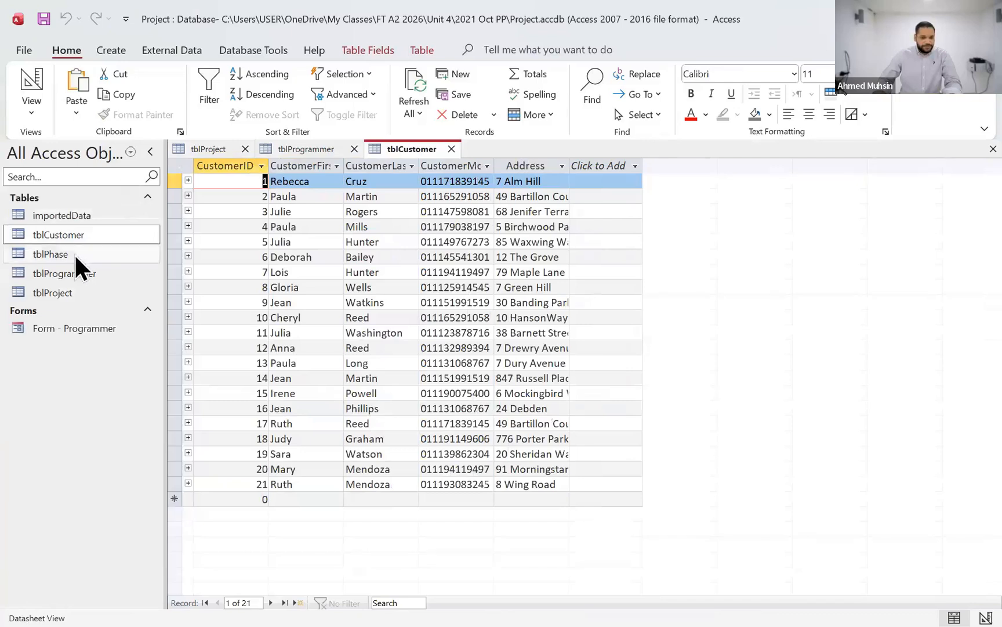
{"action": "double_click", "coordinate": [75, 254]}
{"action": "left_click", "coordinate": [81, 276]}
{"action": "left_click", "coordinate": [338, 149]}
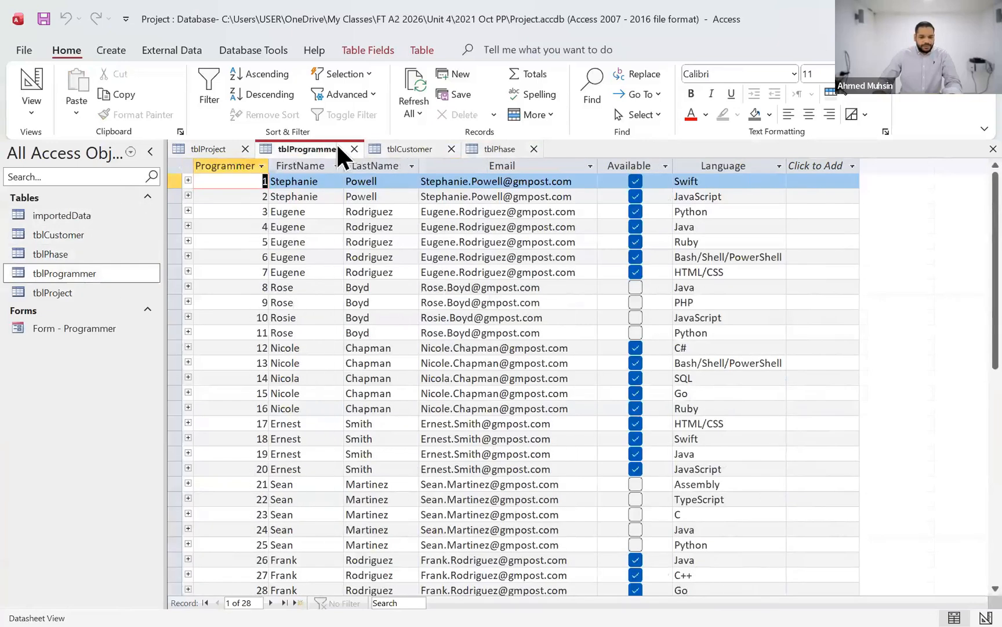
{"action": "left_click", "coordinate": [232, 150]}
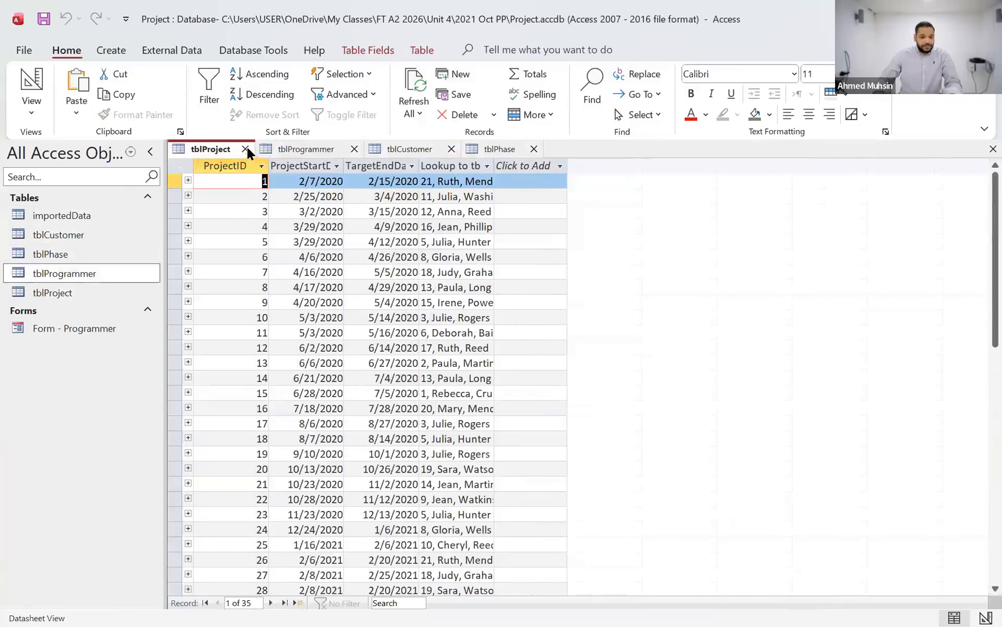
Close the tblProject, tblProgrammer, tblPhase and tblCustomer datasheets
{"action": "left_click", "coordinate": [245, 149]}
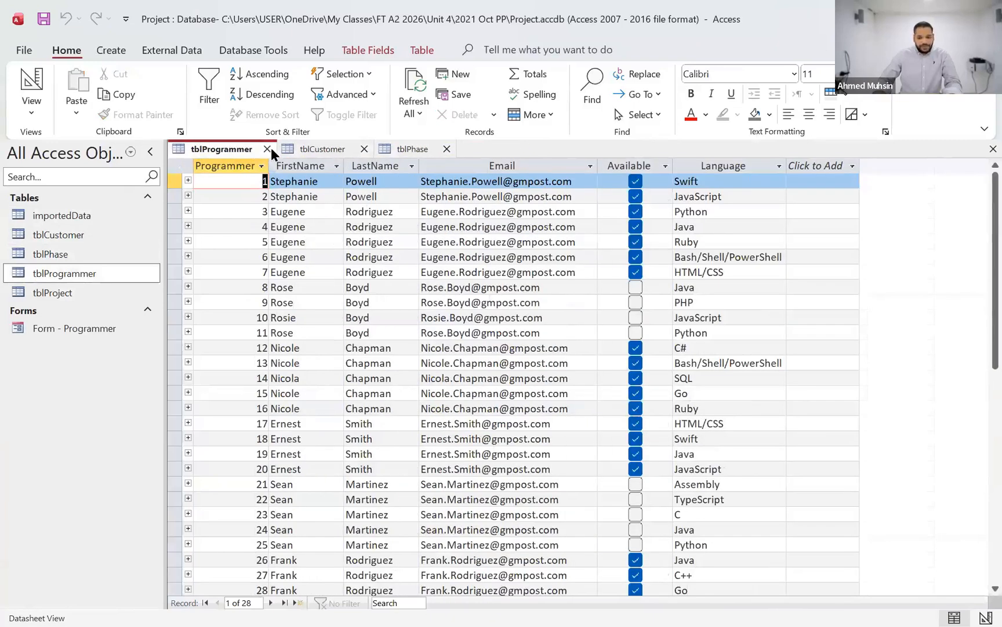
{"action": "left_click", "coordinate": [268, 149]}
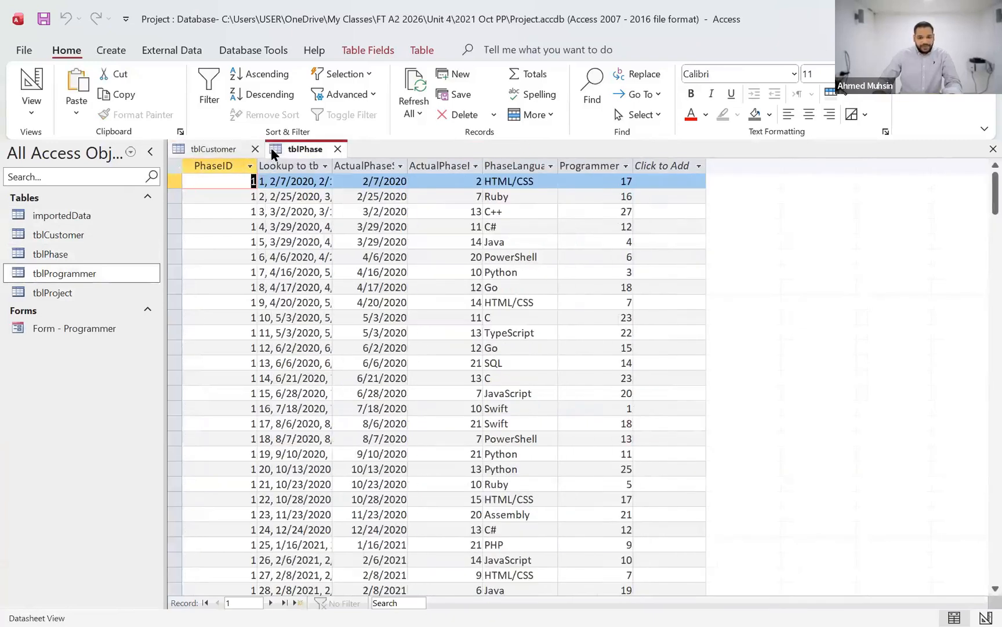
{"action": "left_click", "coordinate": [338, 150]}
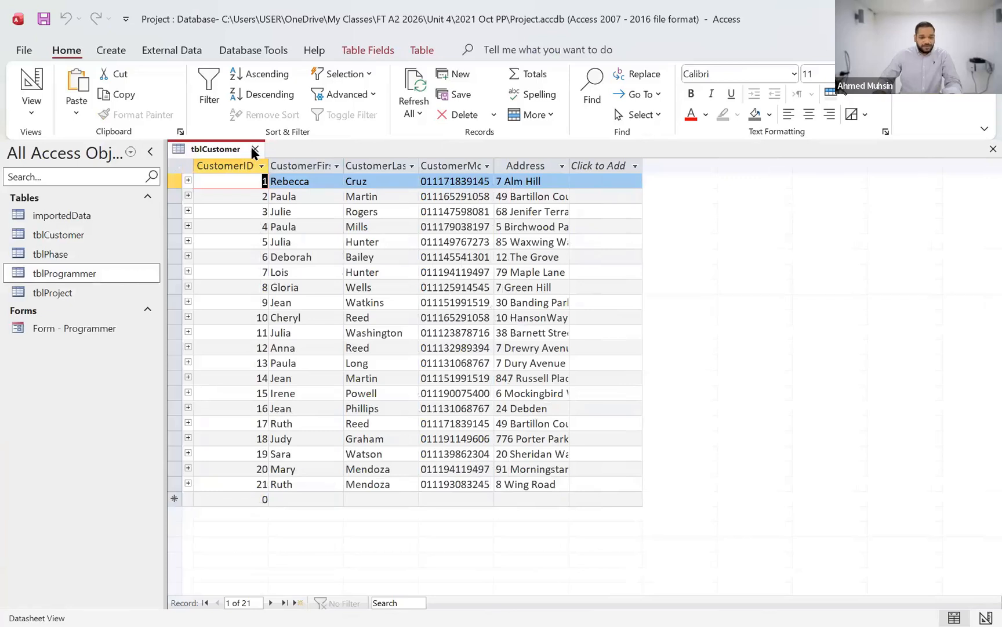
{"action": "left_click", "coordinate": [255, 150]}
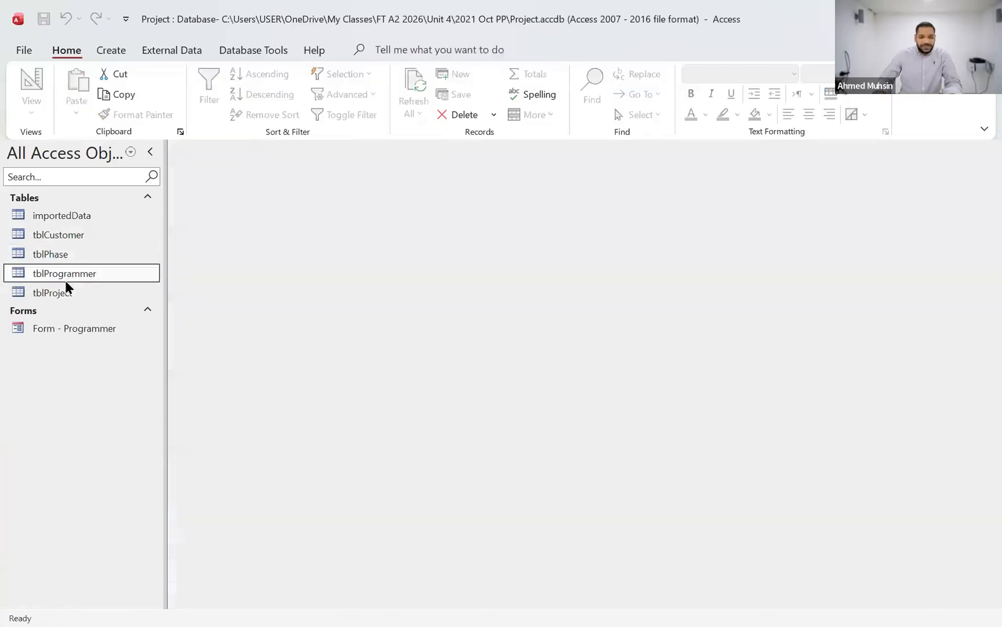
Open tblCustomer in Datasheet view and widen the CustomerMobile and Address columns to show their full contents
{"action": "double_click", "coordinate": [73, 238]}
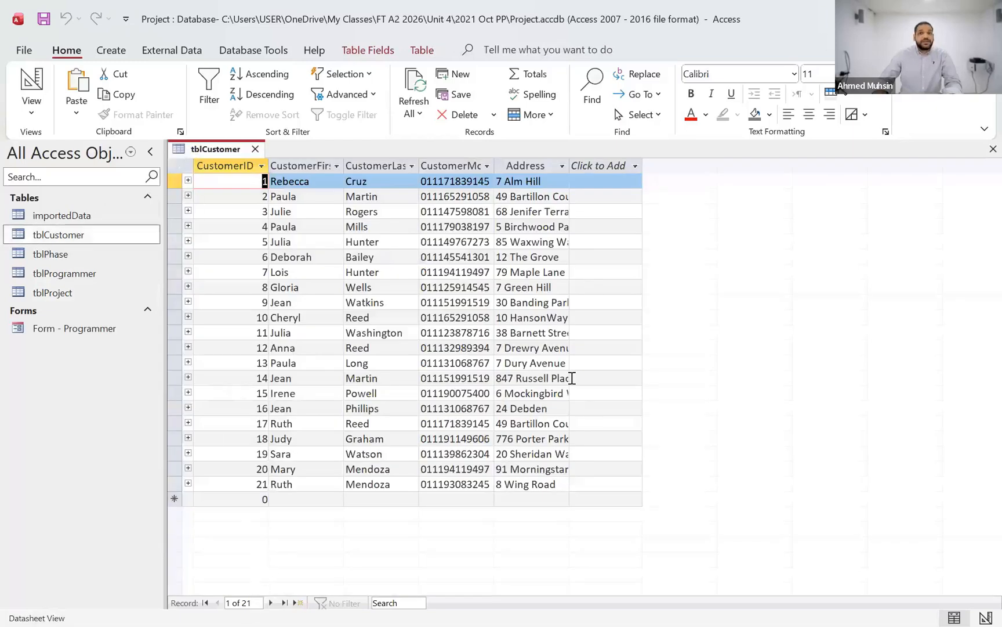
{"action": "left_click", "coordinate": [488, 166]}
{"action": "key", "text": "Escape"}
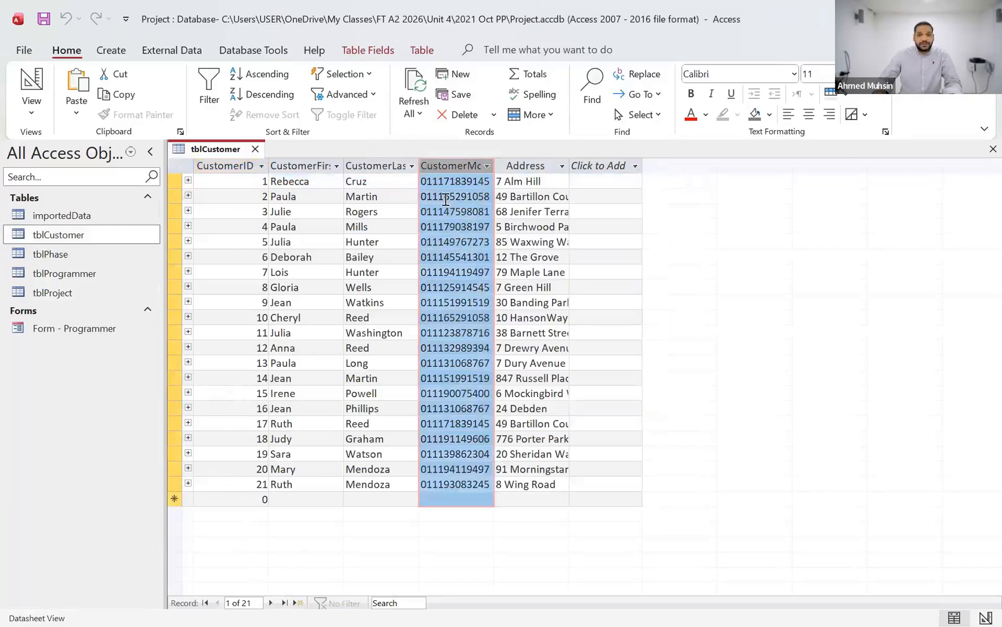
{"action": "left_click", "coordinate": [450, 193]}
{"action": "left_click_drag", "start_coordinate": [569, 166], "coordinate": [568, 168]}
{"action": "left_click_drag", "start_coordinate": [565, 169], "coordinate": [514, 175]}
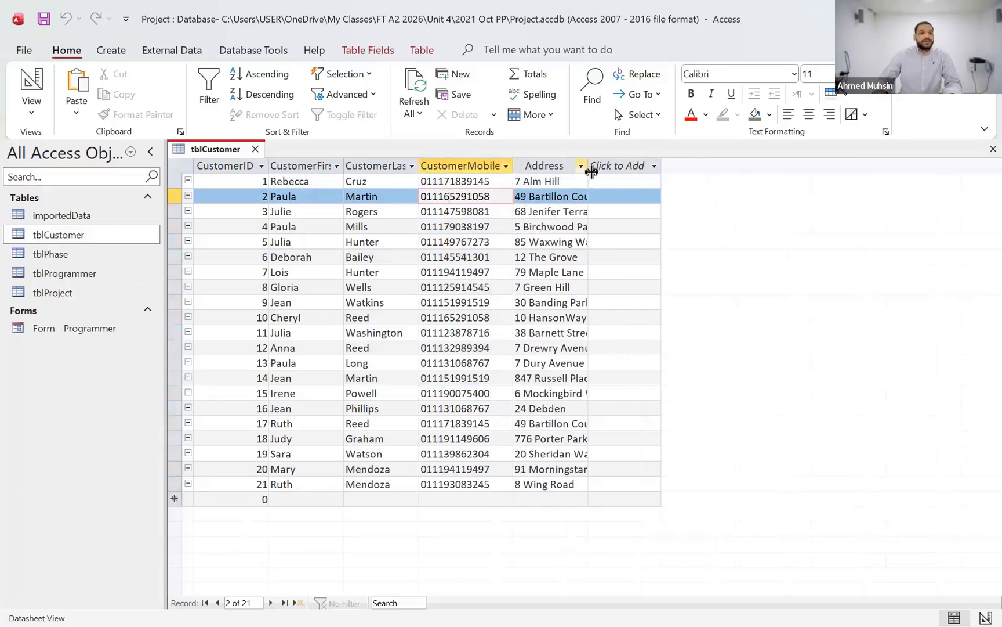
{"action": "left_click_drag", "start_coordinate": [588, 167], "coordinate": [616, 169]}
{"action": "left_click", "coordinate": [620, 167]}
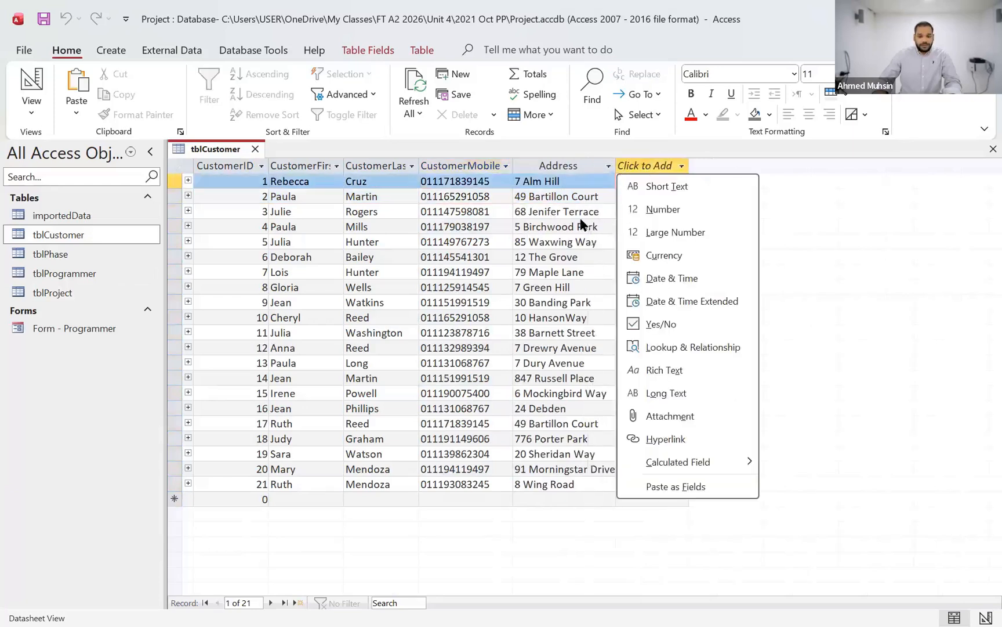
{"action": "key", "text": "Escape"}
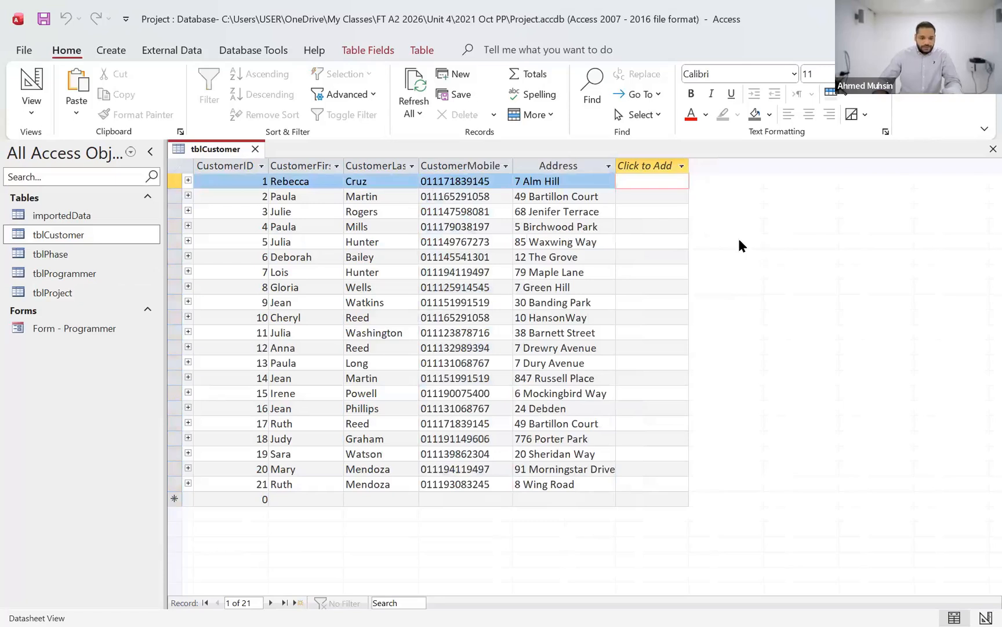
Capture the tblCustomer datasheet with its record count and paste the screen print under 1(d) in the Word evidence document
{"action": "key", "text": "super+shift+s"}
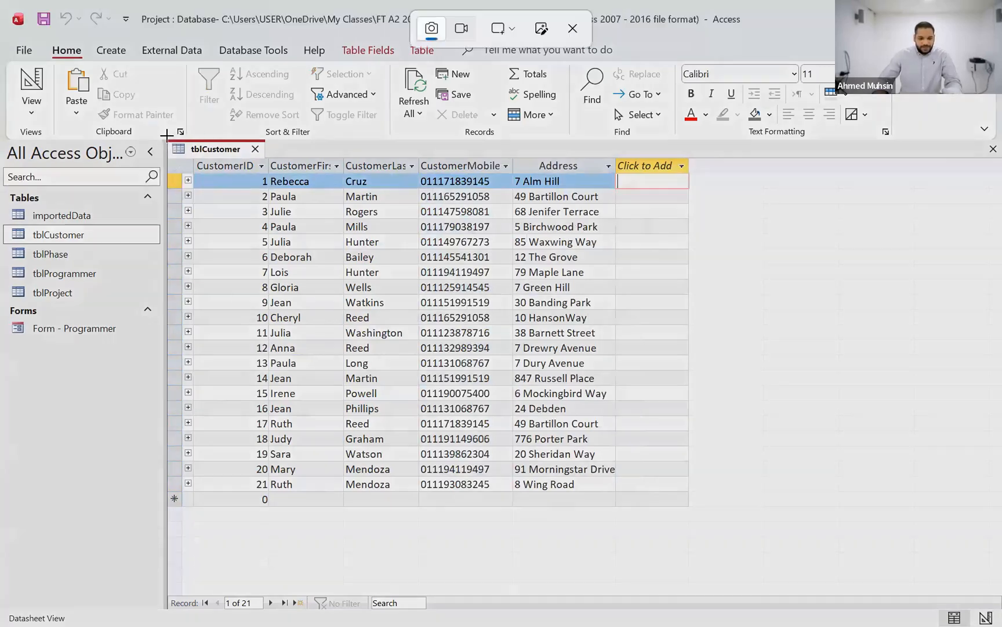
{"action": "left_click_drag", "start_coordinate": [496, 577], "coordinate": [703, 579]}
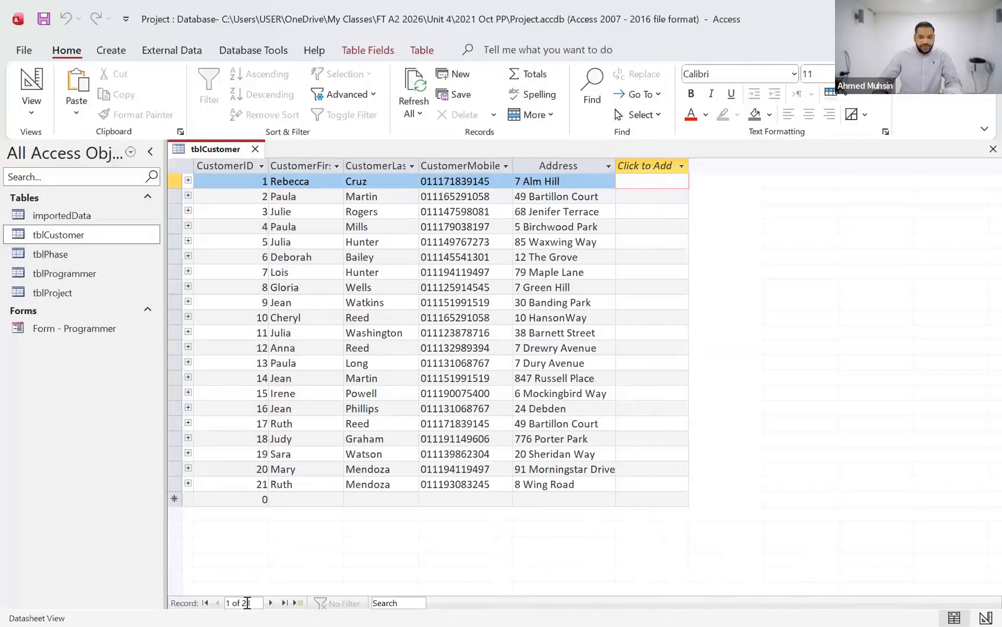
{"action": "key", "text": "alt+Tab"}
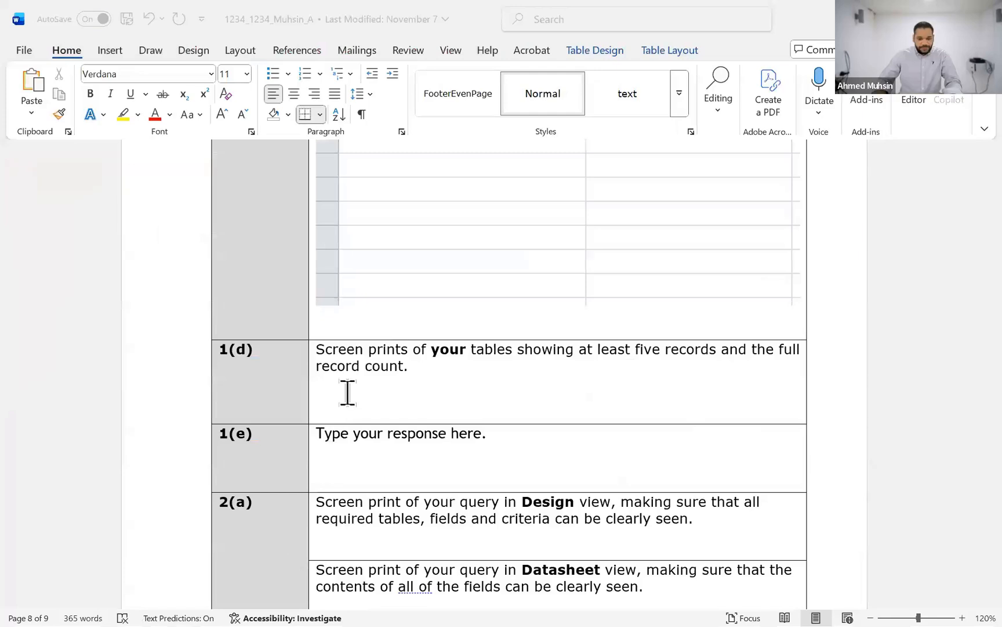
{"action": "key", "text": "ctrl+v"}
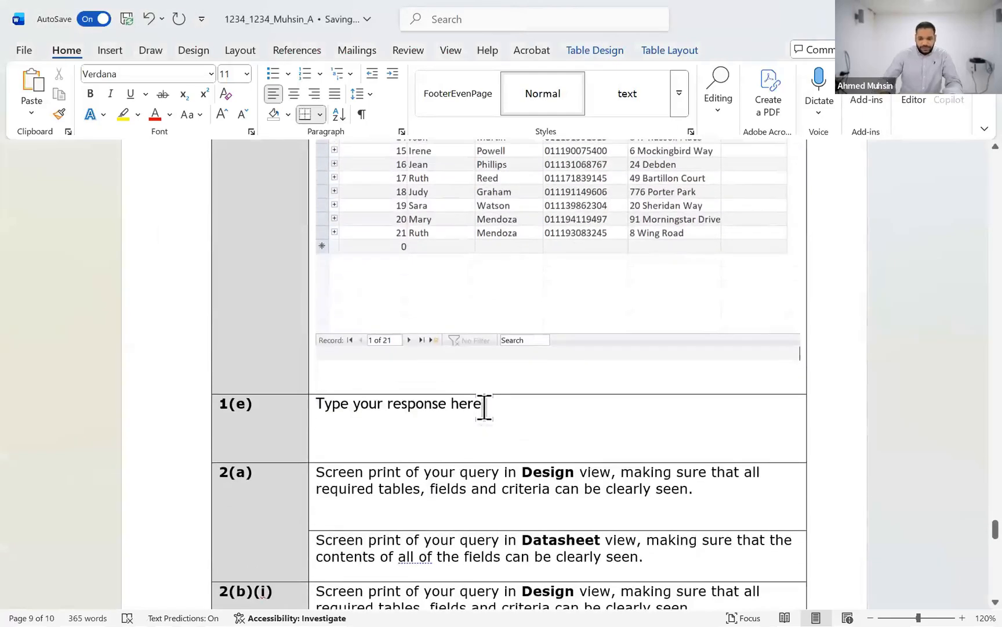
Open tblPhase in Datasheet view in Access, capture it with its record count, and paste the screen print under 1(d) in Word
{"action": "key", "text": "alt+Tab"}
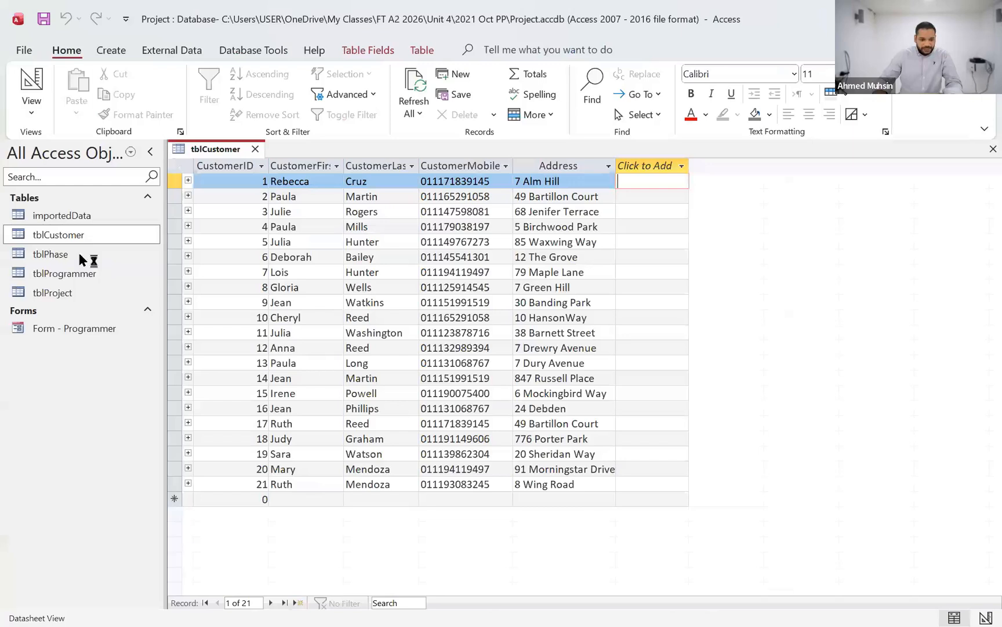
{"action": "double_click", "coordinate": [79, 254]}
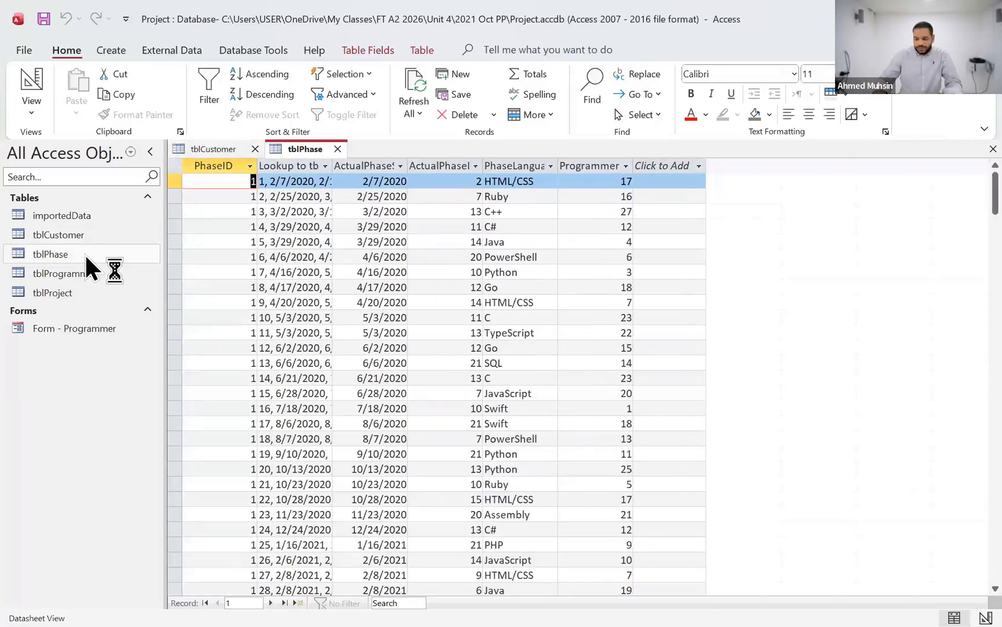
{"action": "key", "text": "super+shift+s"}
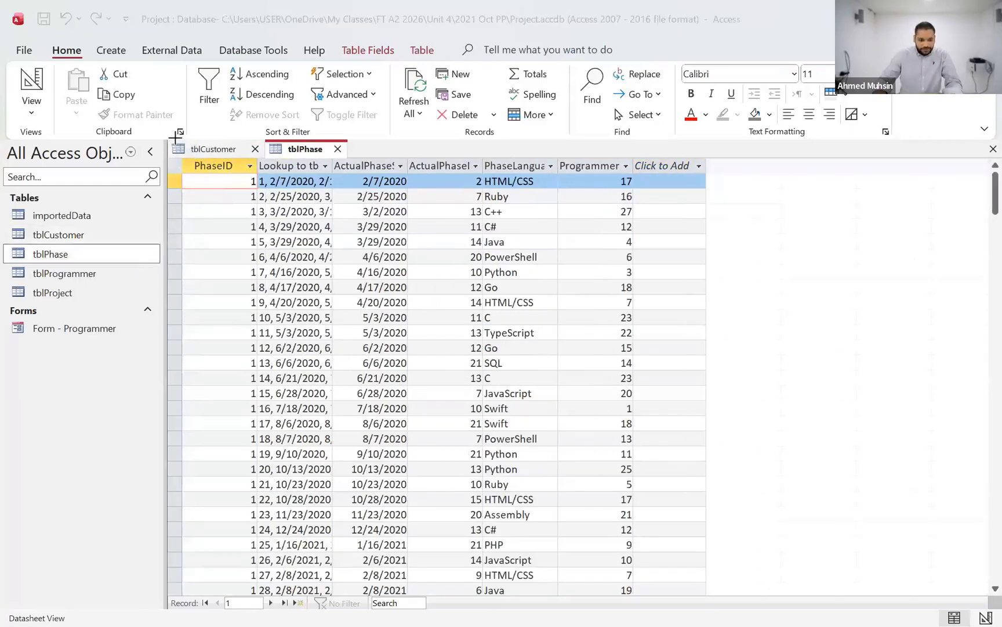
{"action": "left_click_drag", "start_coordinate": [165, 138], "coordinate": [602, 622]}
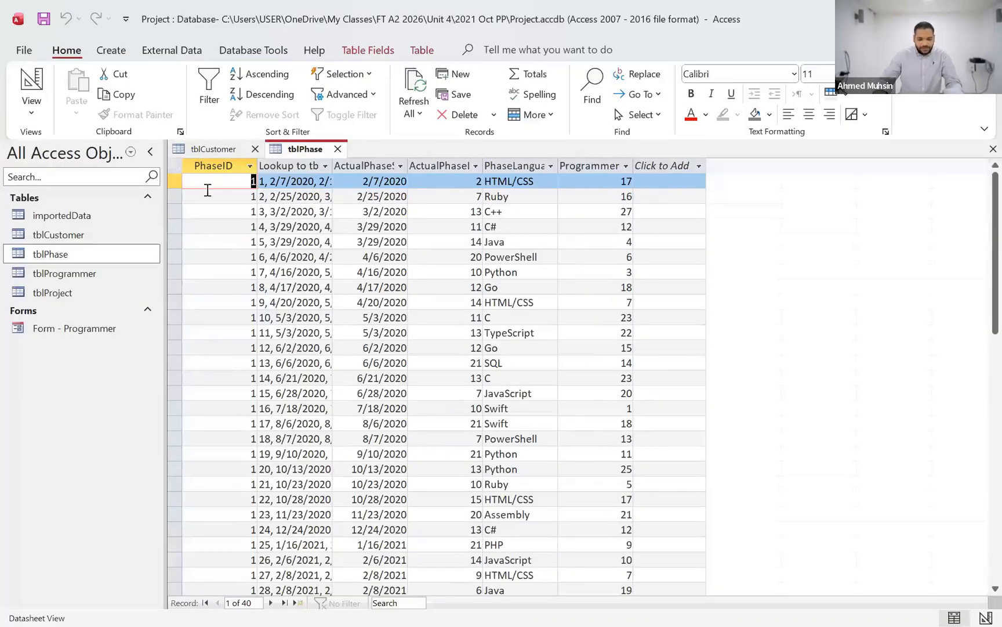
{"action": "key", "text": "super+shift+s"}
{"action": "left_click_drag", "start_coordinate": [168, 138], "coordinate": [714, 579]}
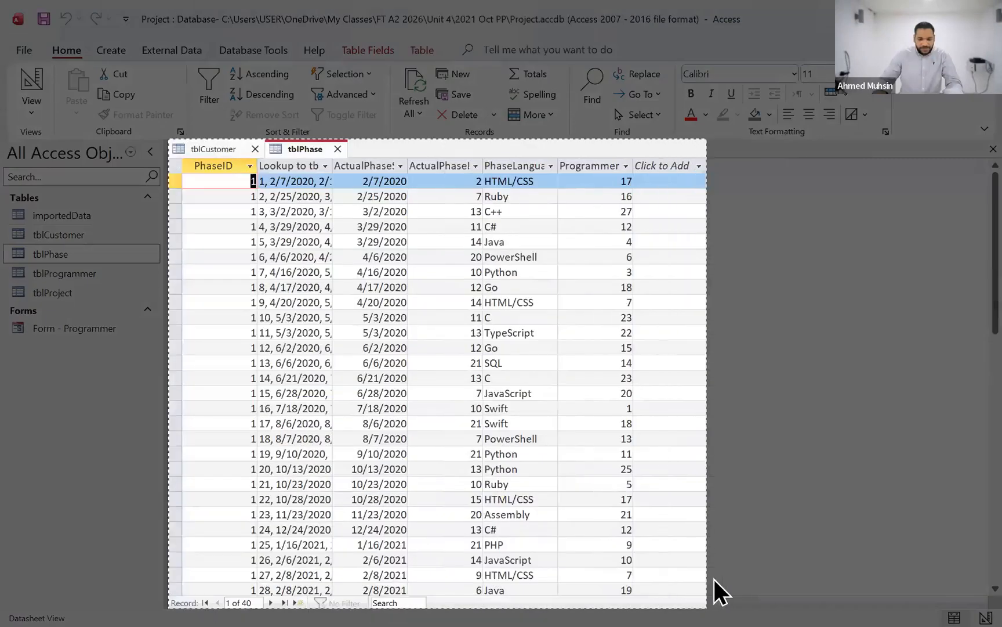
{"action": "key", "text": "alt+Tab"}
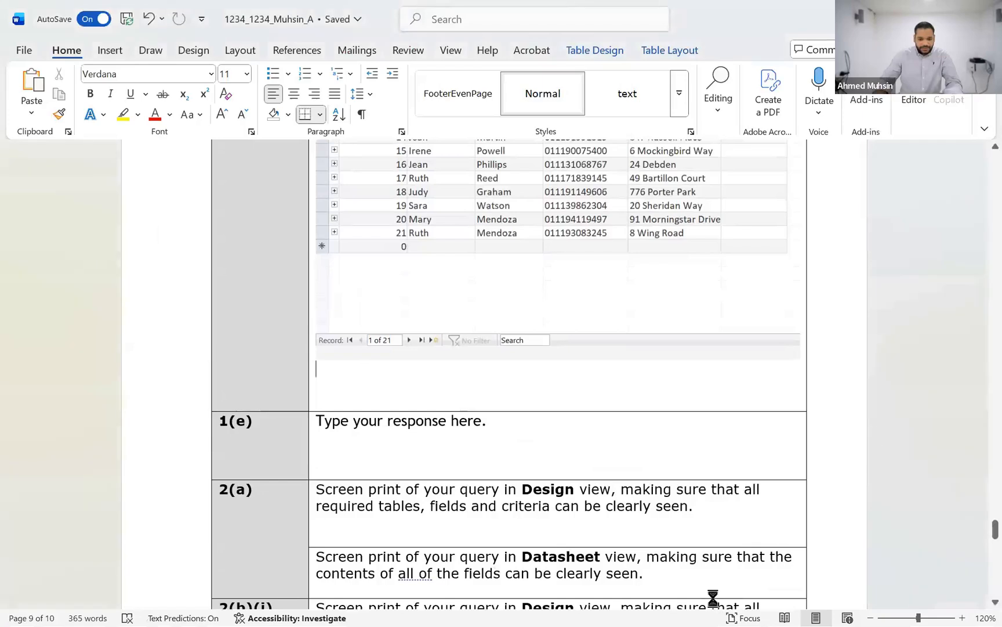
{"action": "key", "text": "ctrl+v"}
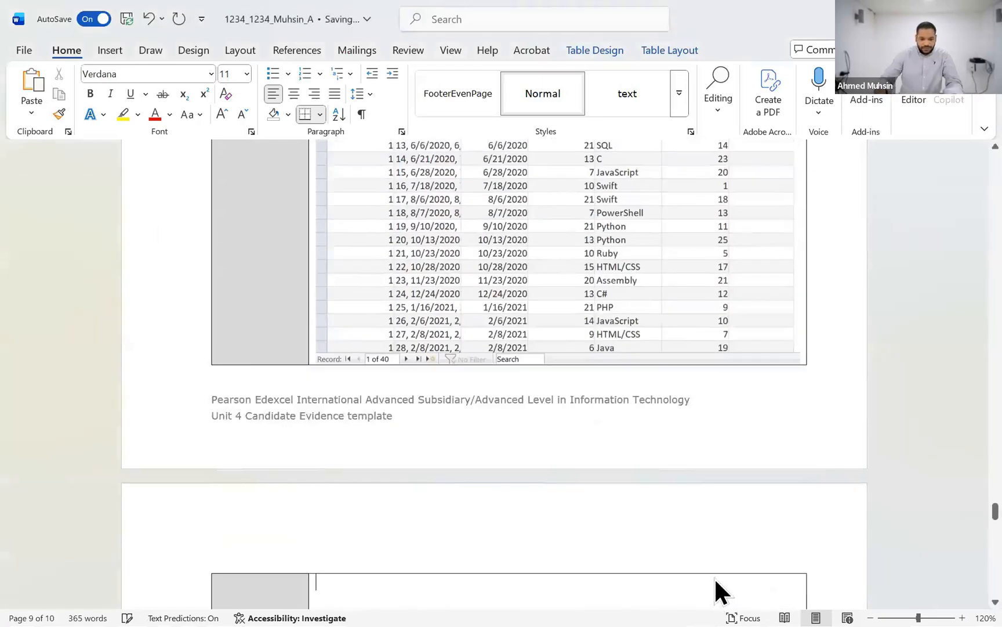
Open tblProject in Datasheet view in Access, capture it with its record count, and paste it below the tblPhase screen print in Word
{"action": "key", "text": "alt+Tab"}
{"action": "double_click", "coordinate": [90, 295]}
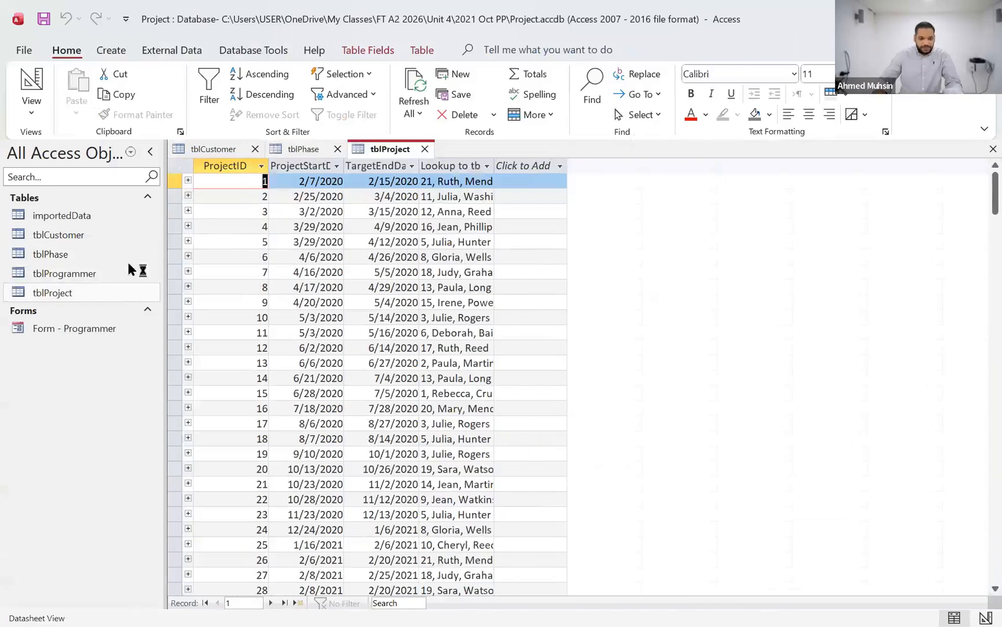
{"action": "key", "text": "super+shift+s"}
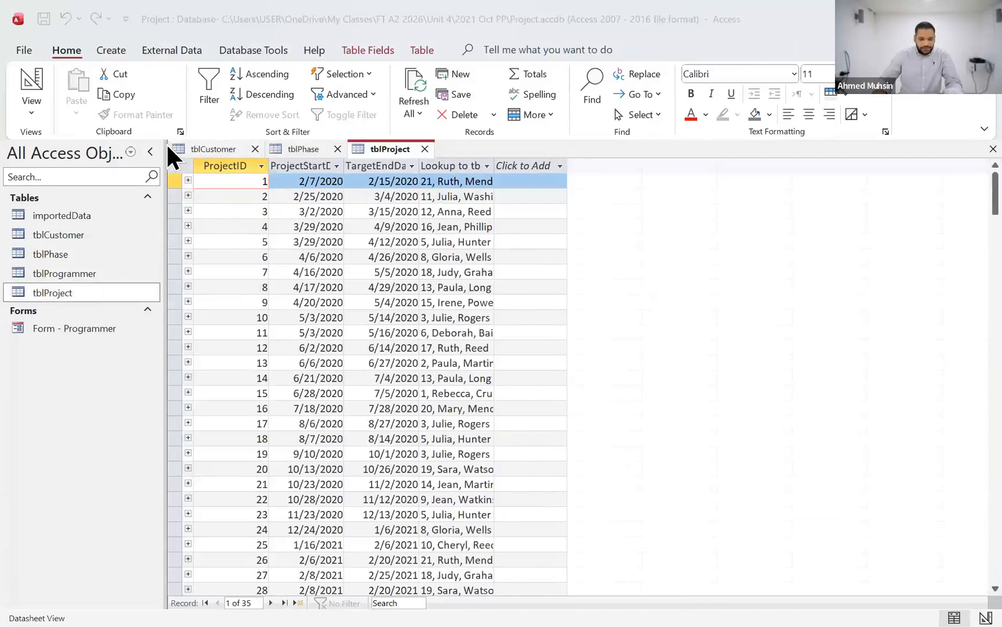
{"action": "left_click_drag", "start_coordinate": [166, 142], "coordinate": [619, 431]}
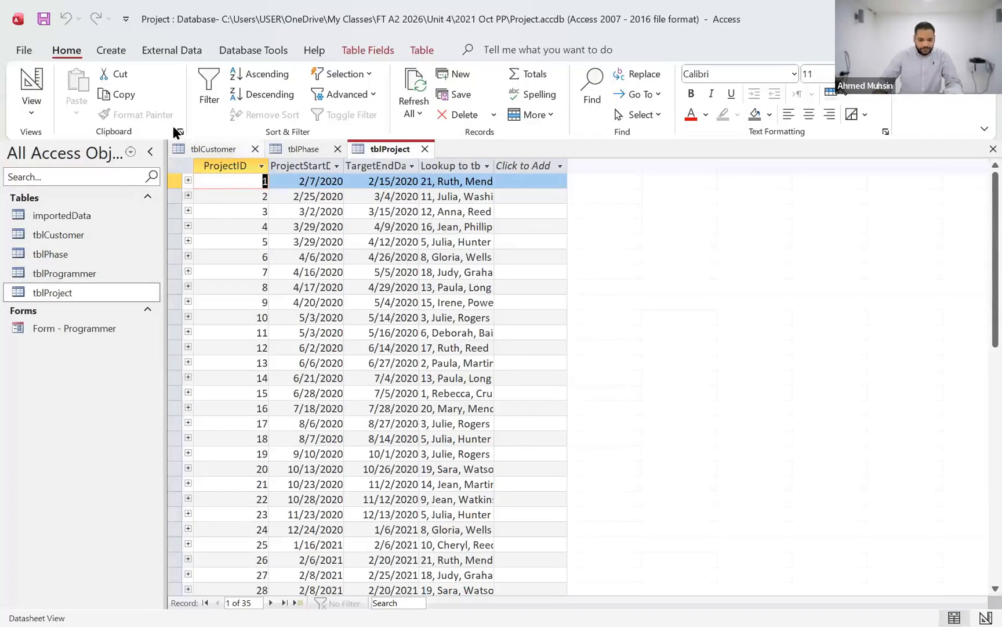
{"action": "key", "text": "super+shift+s"}
{"action": "left_click_drag", "start_coordinate": [166, 141], "coordinate": [568, 576]}
{"action": "key", "text": "alt+Tab"}
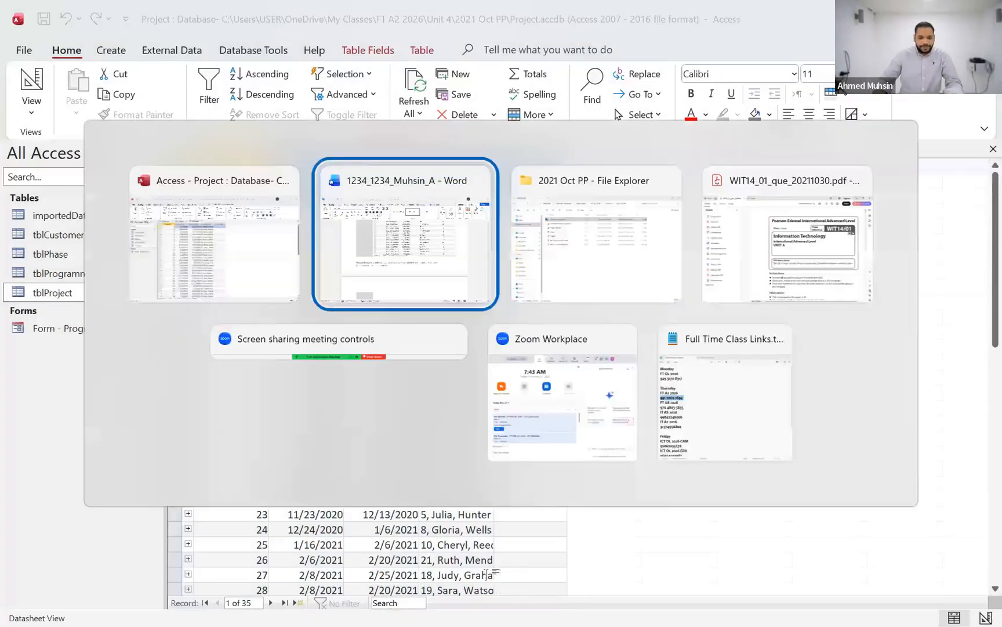
{"action": "key", "text": "ctrl+v"}
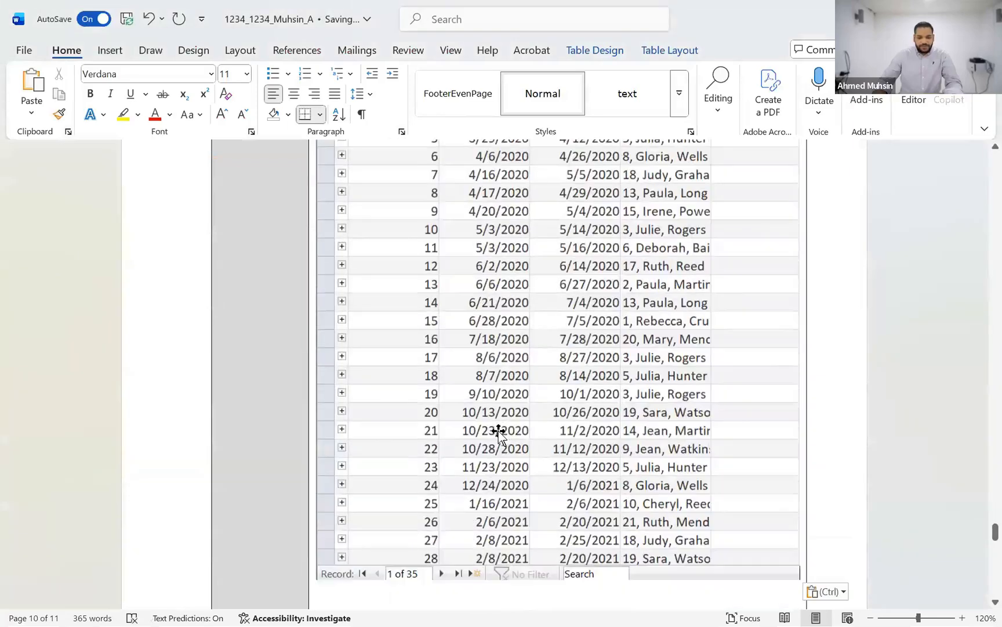
Zoom the evidence document out to 90% and check the tblCustomer, tblPhase and tblProject screen prints under 1(d)
{"action": "scroll", "coordinate": [699, 473], "scroll_direction": "up", "scroll_amount": 3}
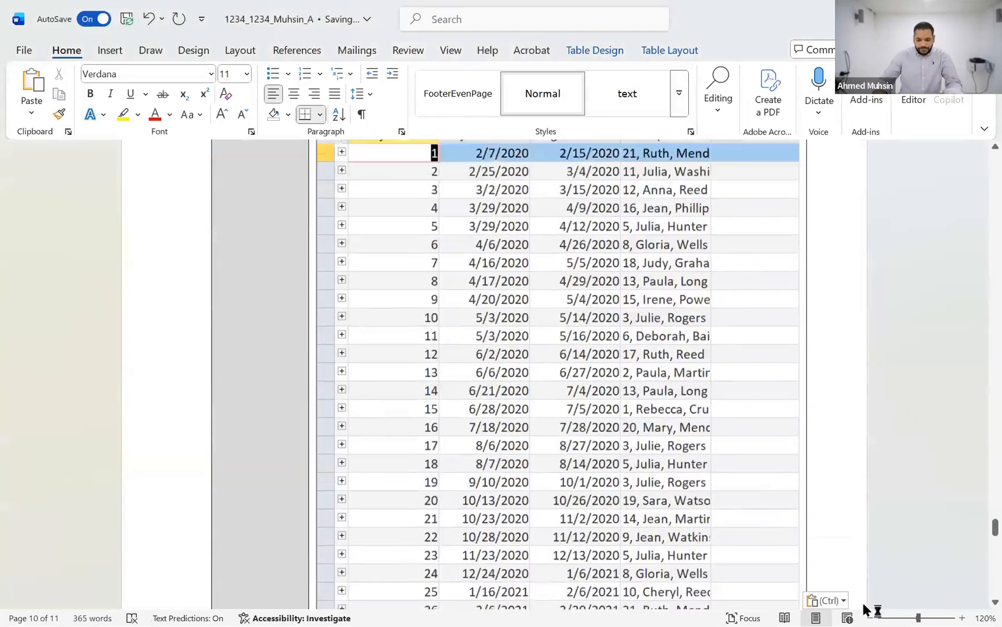
{"action": "left_click", "coordinate": [860, 616]}
{"action": "left_click", "coordinate": [816, 616]}
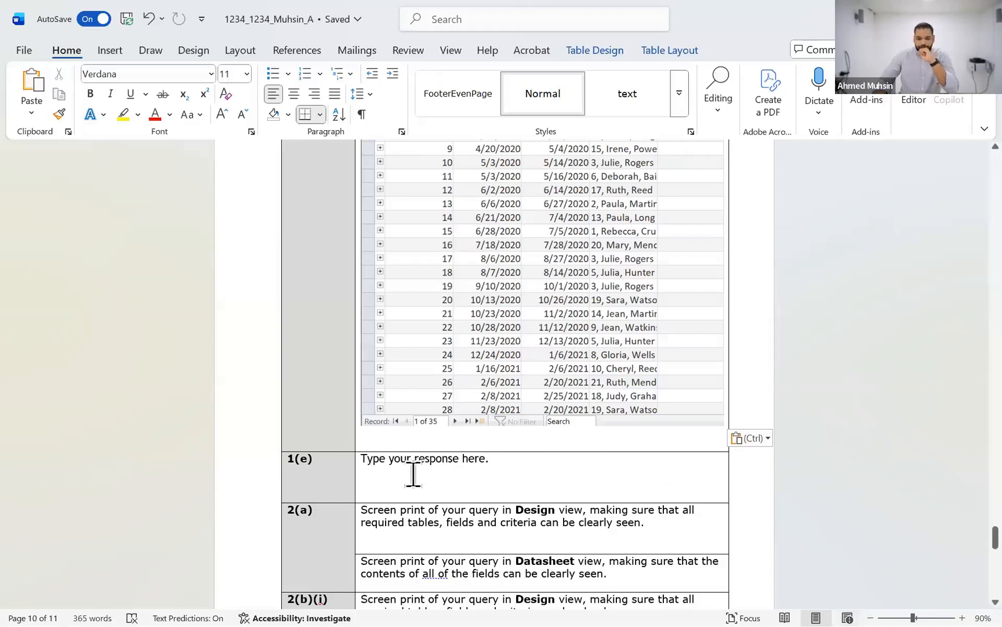
{"action": "scroll", "coordinate": [685, 421], "scroll_direction": "up", "scroll_amount": 8}
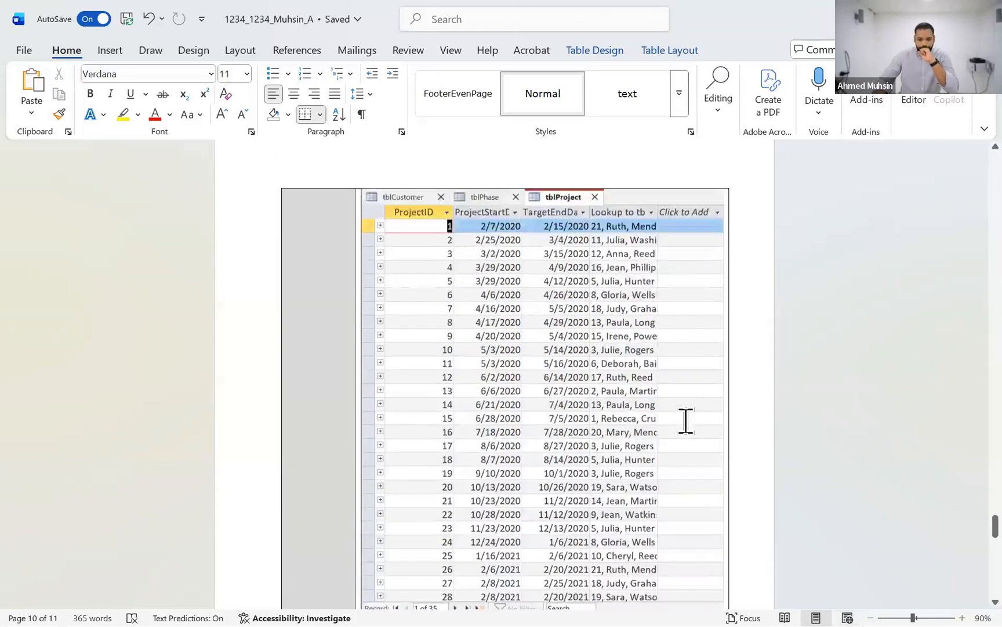
{"action": "scroll", "coordinate": [685, 421], "scroll_direction": "up", "scroll_amount": 15}
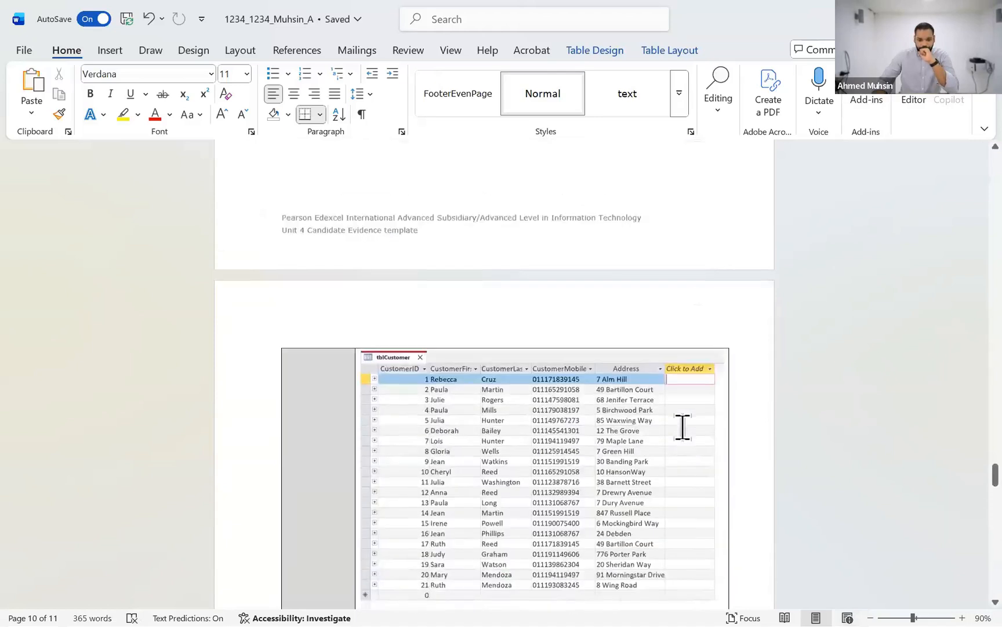
{"action": "scroll", "coordinate": [682, 426], "scroll_direction": "down", "scroll_amount": 20}
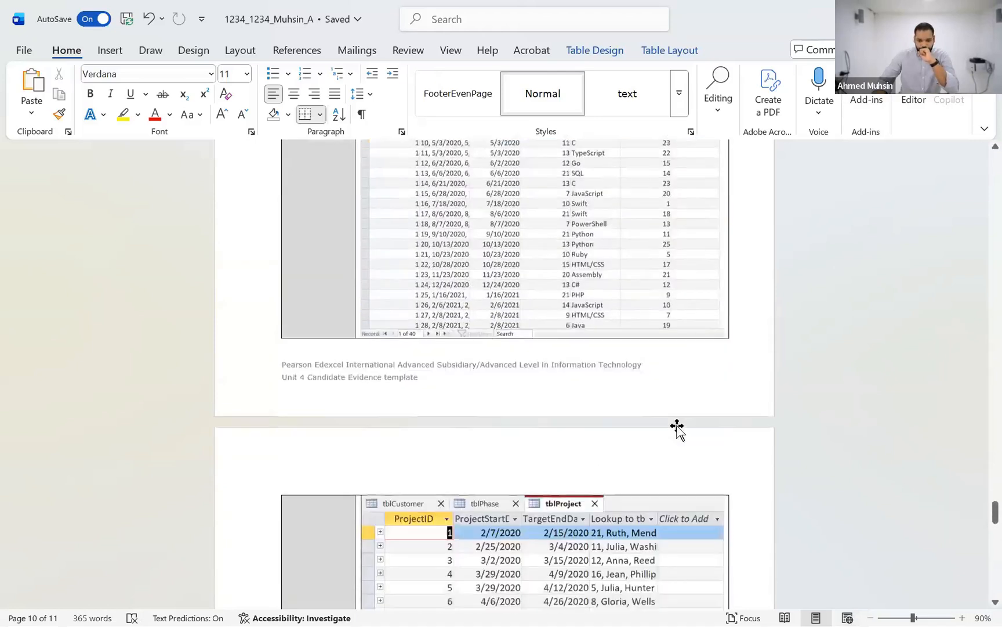
{"action": "scroll", "coordinate": [677, 432], "scroll_direction": "down", "scroll_amount": 5}
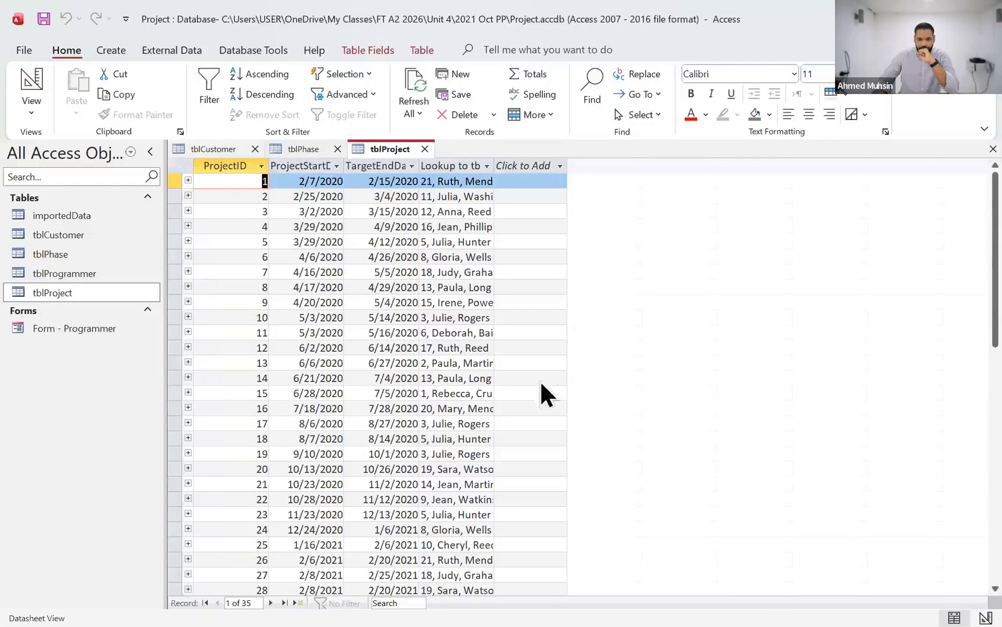
Switch to the WIT14_01_que_20211030 question paper in Acrobat and find Question 1(d) on page 6
{"action": "key", "text": "alt+Tab"}
{"action": "left_click", "coordinate": [531, 447]}
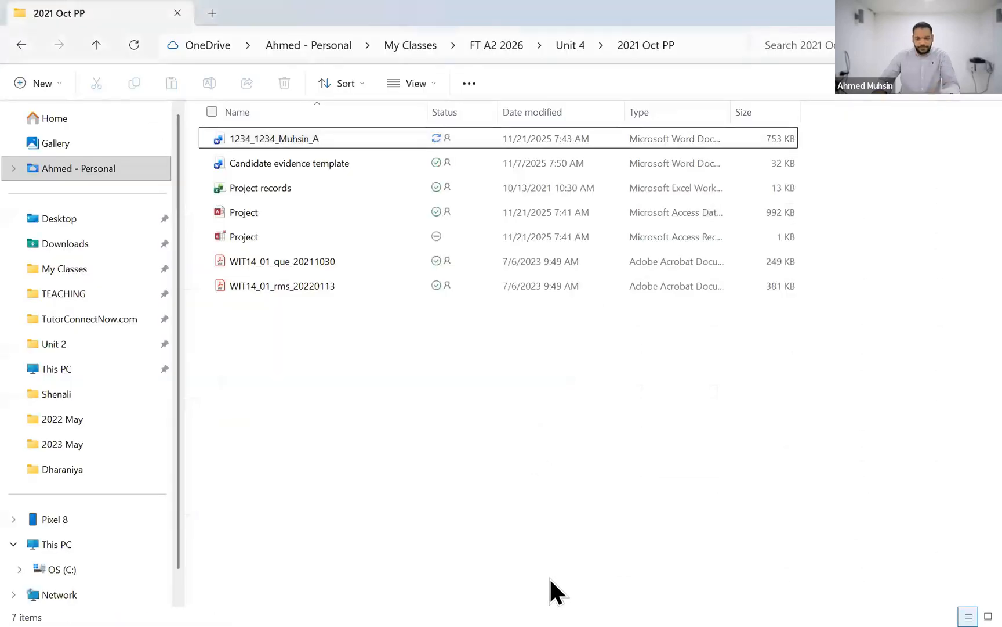
{"action": "key", "text": "alt+Tab"}
{"action": "key", "text": "alt+Tab"}
{"action": "key", "text": "alt+Tab"}
{"action": "key", "text": "alt+Tab"}
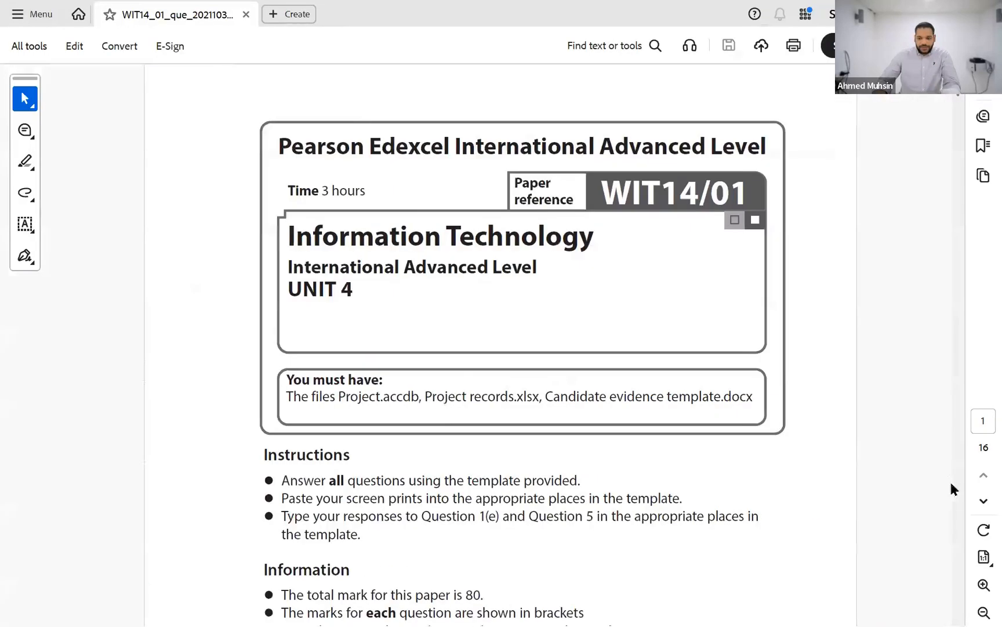
{"action": "left_click", "coordinate": [984, 501]}
{"action": "left_click", "coordinate": [984, 501]}
{"action": "scroll", "coordinate": [953, 500], "scroll_direction": "down", "scroll_amount": 5}
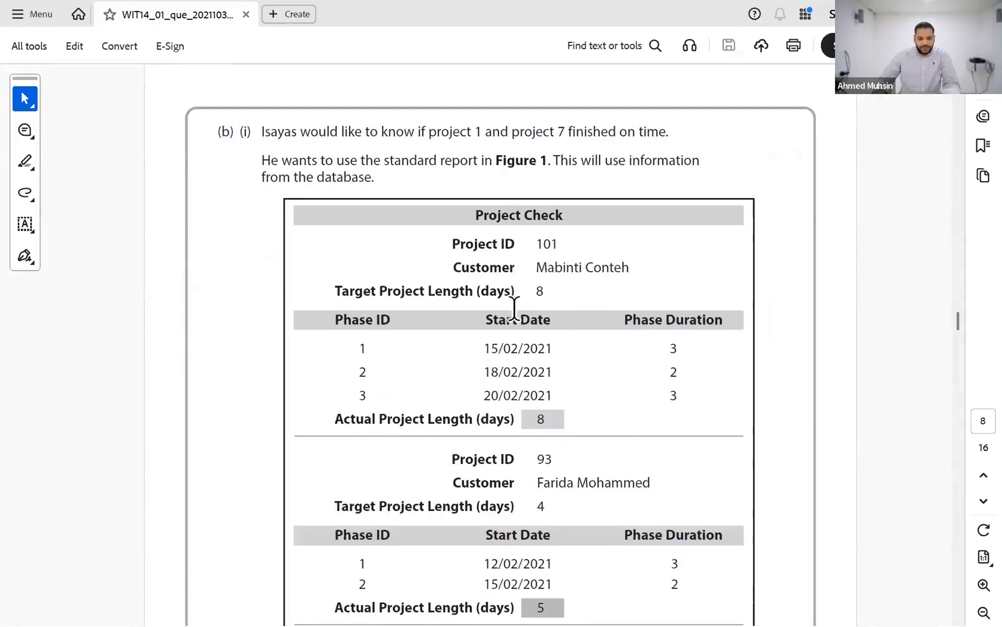
{"action": "scroll", "coordinate": [521, 314], "scroll_direction": "down", "scroll_amount": 10}
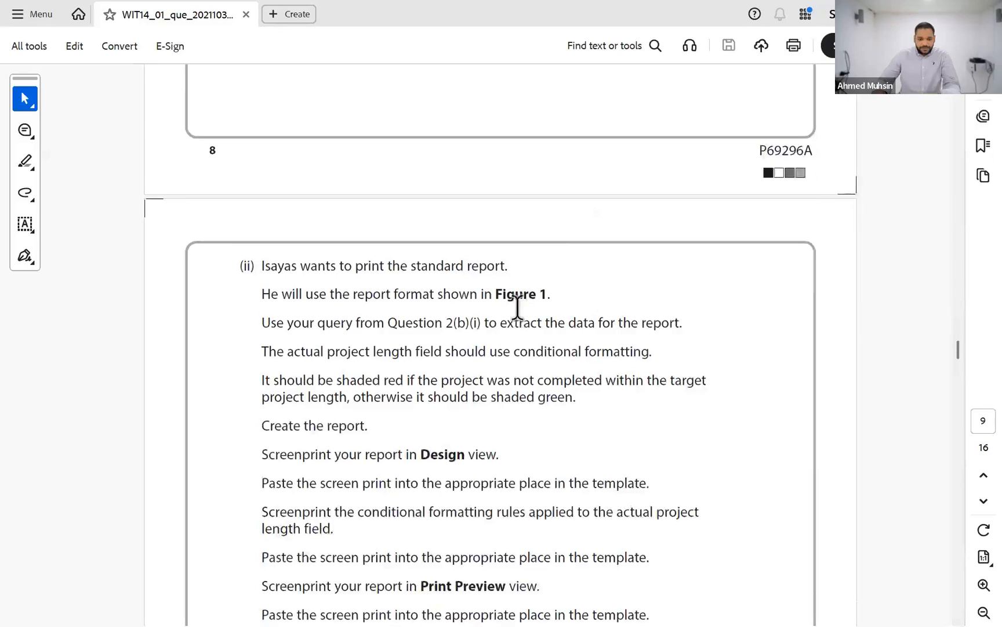
{"action": "scroll", "coordinate": [521, 315], "scroll_direction": "up", "scroll_amount": 10}
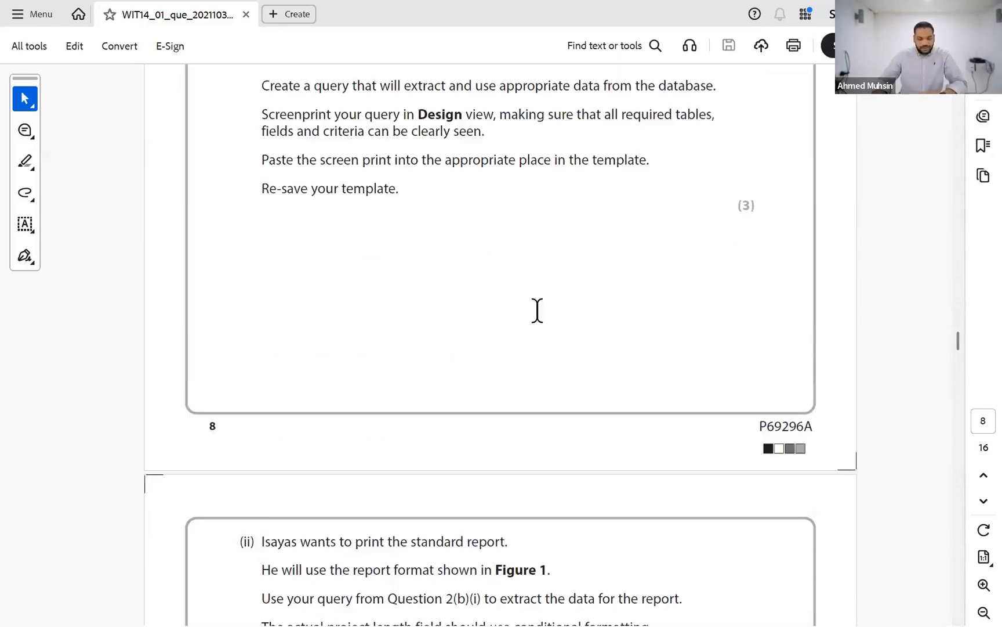
{"action": "scroll", "coordinate": [536, 318], "scroll_direction": "up", "scroll_amount": 15}
{"action": "scroll", "coordinate": [557, 318], "scroll_direction": "up", "scroll_amount": 10}
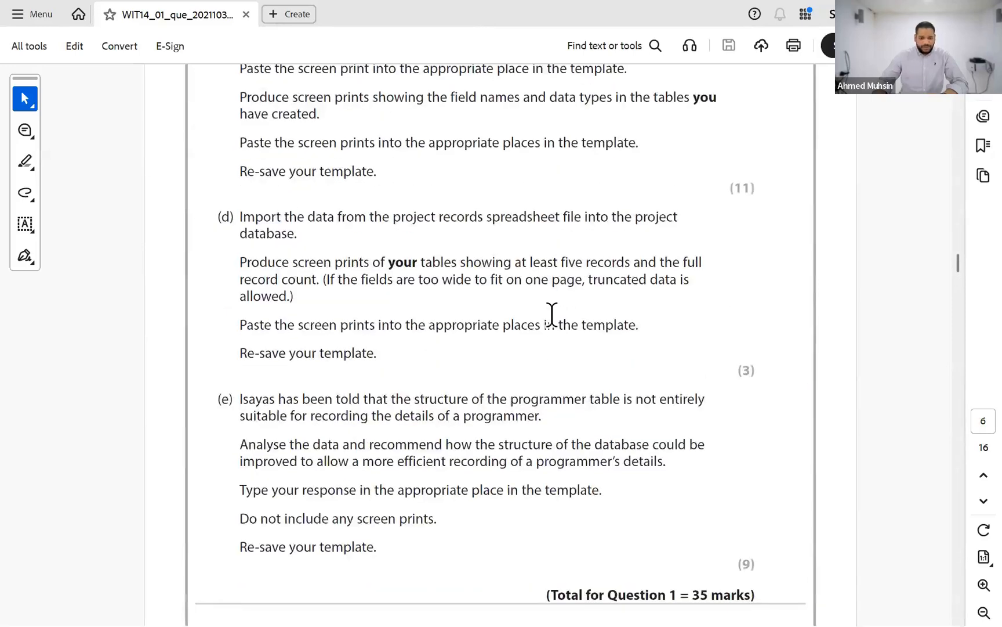
Read the Question 1(d) instructions on the required table screen prints, temporarily selecting their text
{"action": "scroll", "coordinate": [552, 314], "scroll_direction": "up", "scroll_amount": 5}
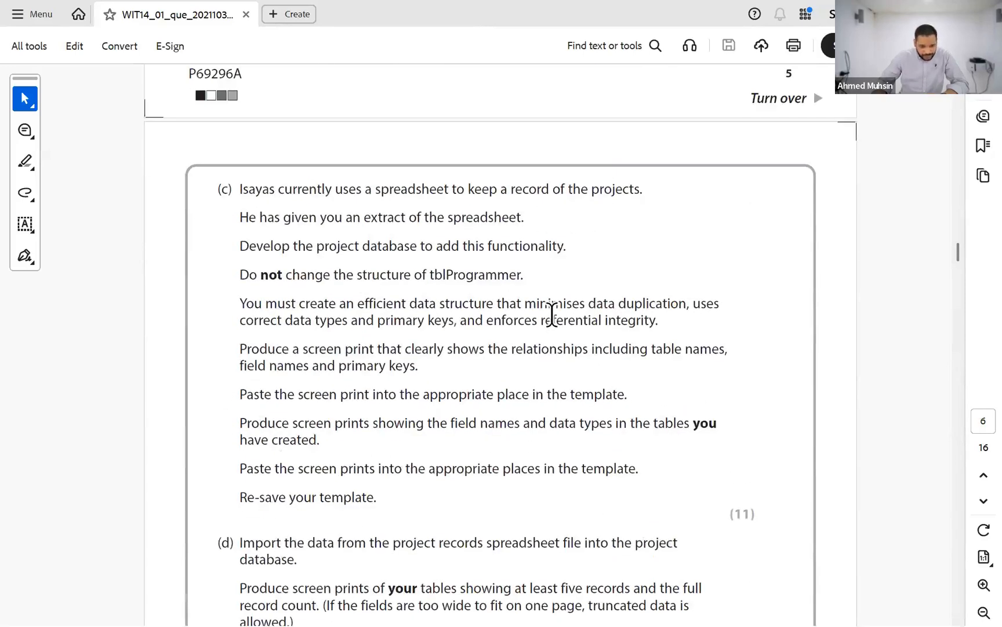
{"action": "scroll", "coordinate": [551, 319], "scroll_direction": "down", "scroll_amount": 2}
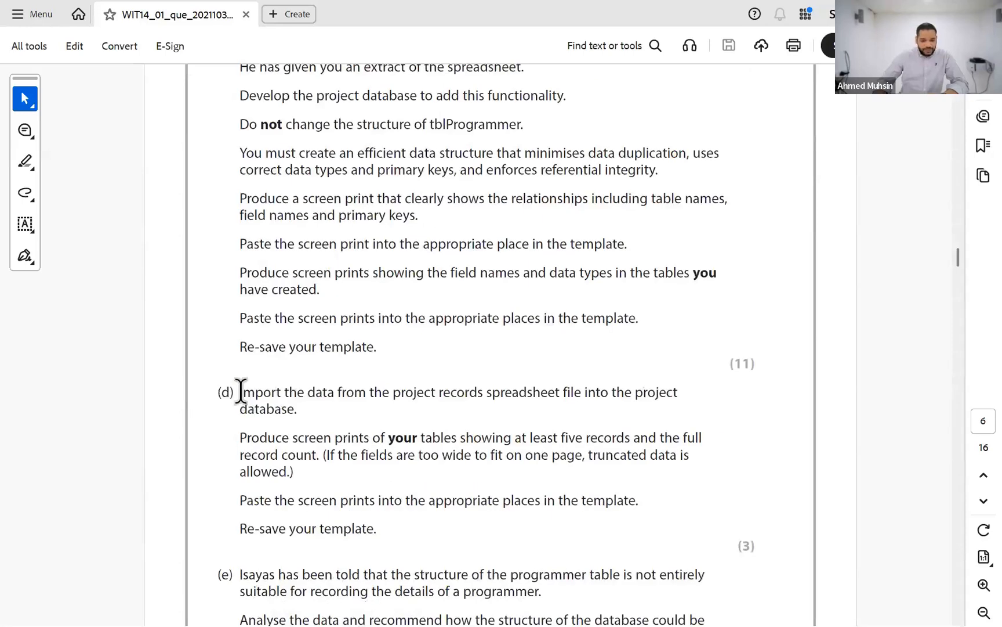
{"action": "left_click_drag", "start_coordinate": [234, 394], "coordinate": [459, 515]}
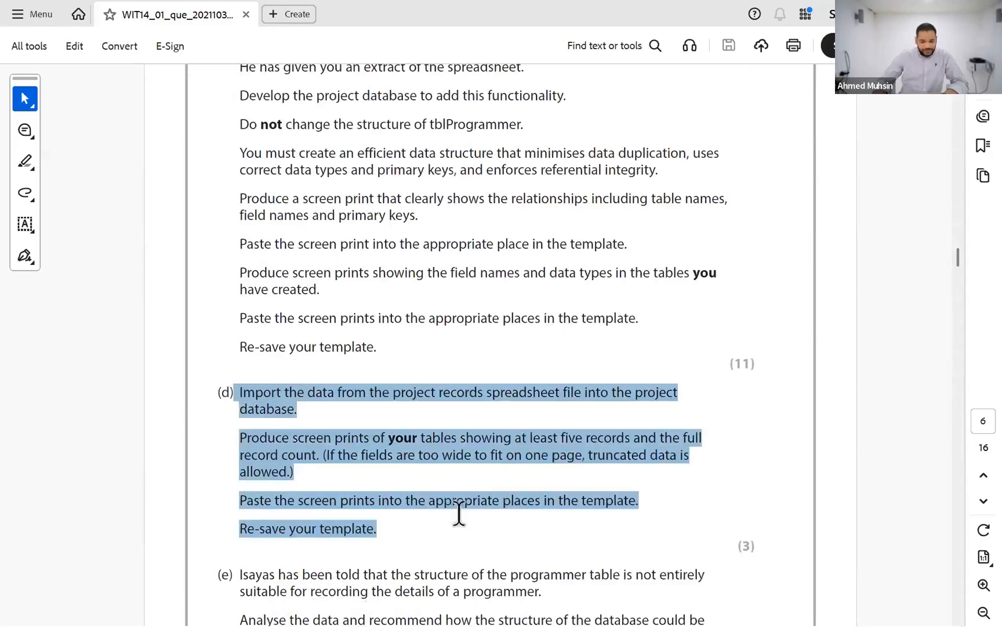
{"action": "left_click", "coordinate": [258, 455]}
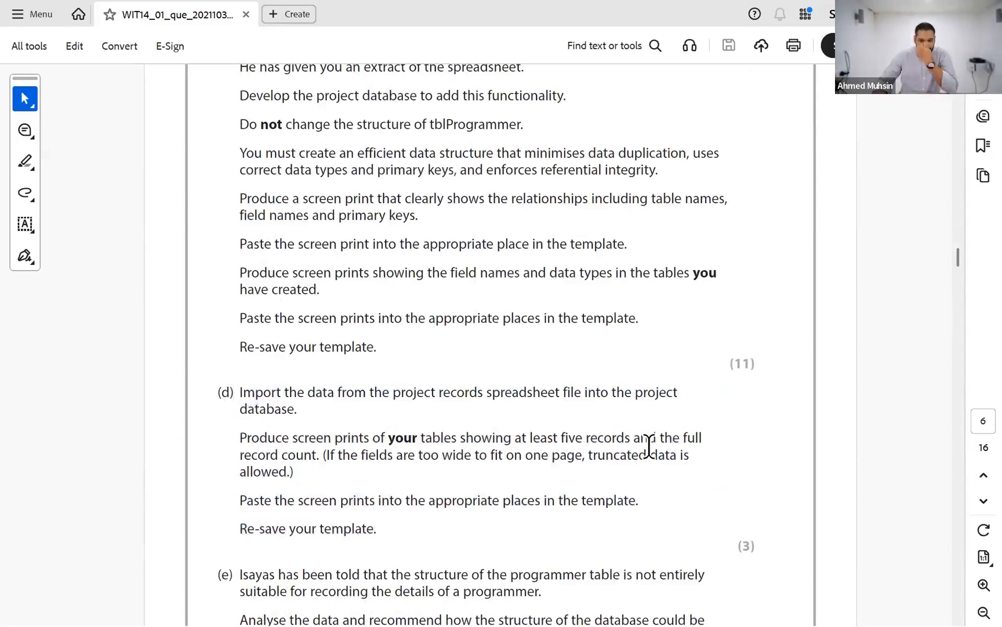
Read Question 1(e) and select the text about recommending how the database structure could be improved for recording programmer details
{"action": "scroll", "coordinate": [648, 446], "scroll_direction": "down", "scroll_amount": 3}
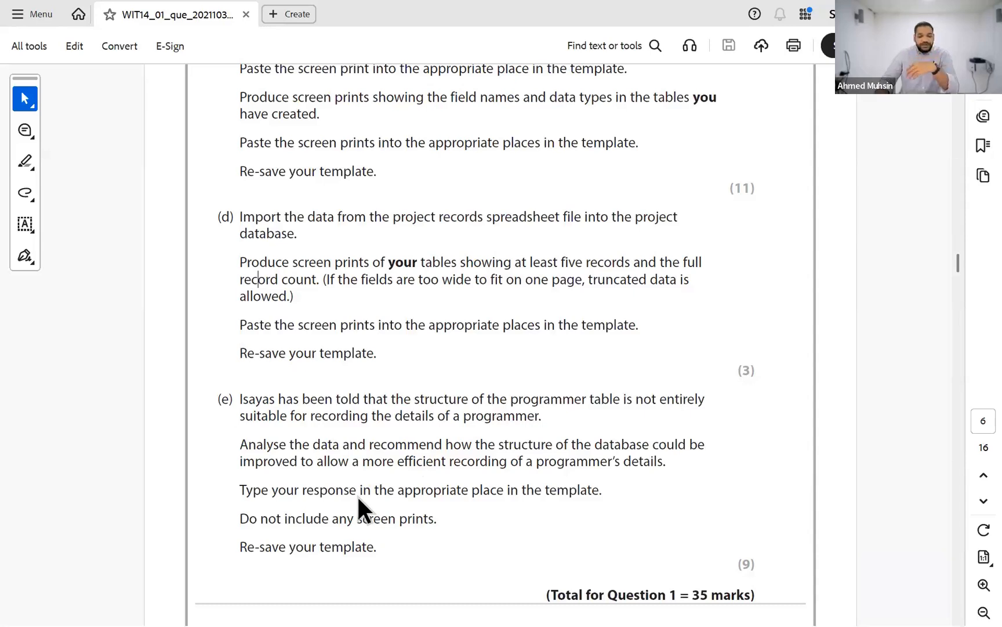
{"action": "left_click_drag", "start_coordinate": [418, 444], "coordinate": [684, 448]}
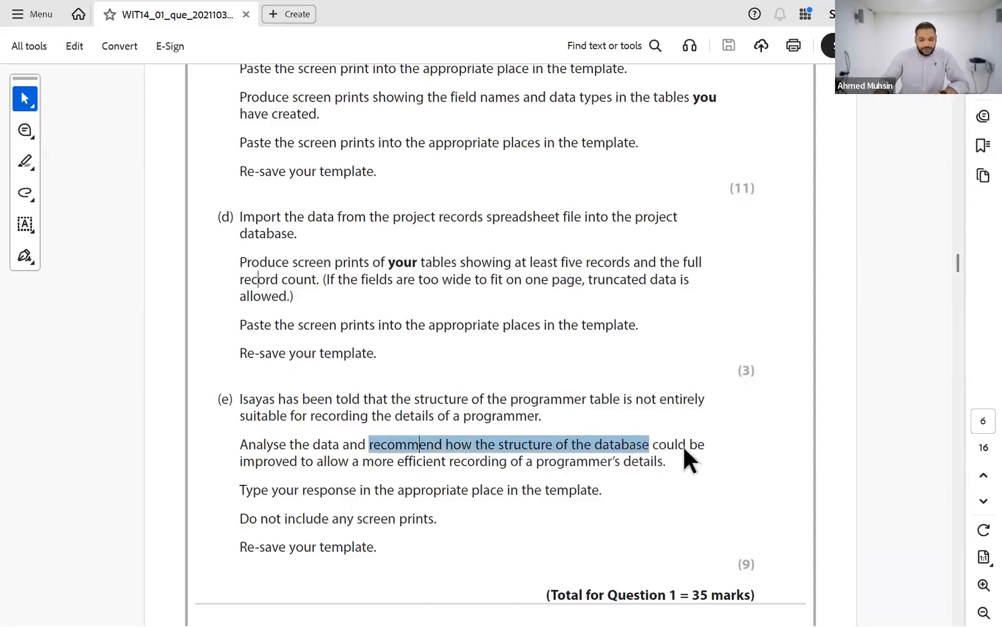
{"action": "left_click_drag", "start_coordinate": [482, 464], "coordinate": [612, 473]}
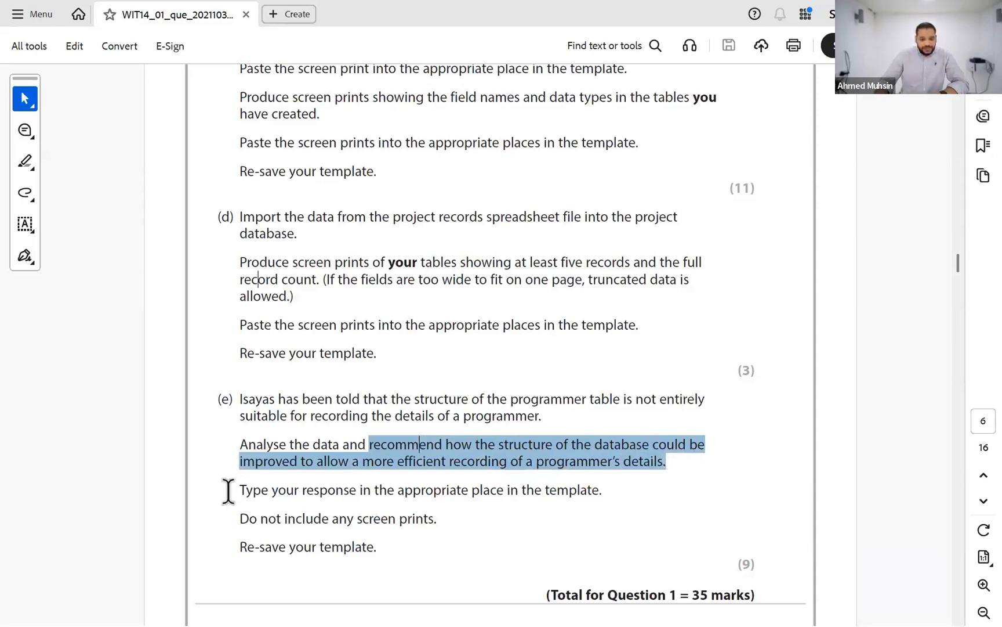
{"action": "right_click", "coordinate": [676, 467]}
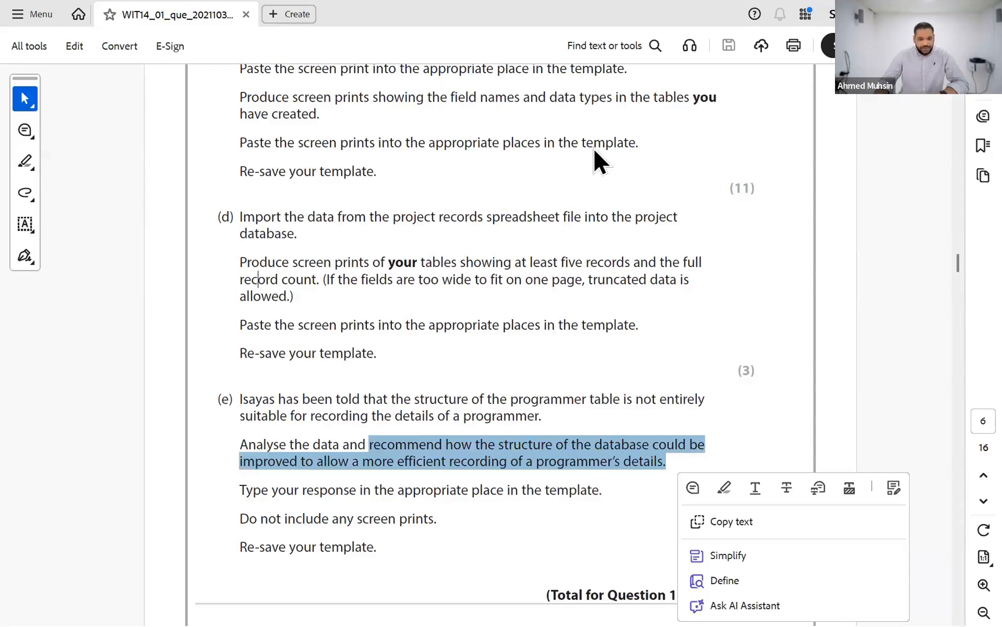
Switch to the Project database in Access, open tblProgrammer in Datasheet view, and examine the first names around record 12 for duplication and inconsistencies
{"action": "key", "text": "alt+Tab"}
{"action": "key", "text": "alt+Tab"}
{"action": "key", "text": "alt+Tab"}
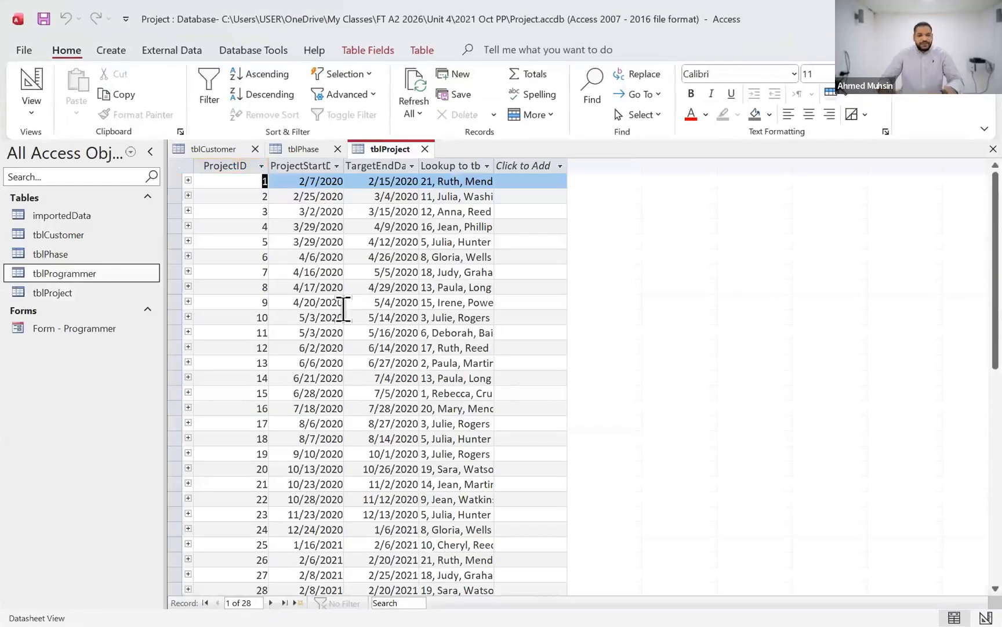
{"action": "key", "text": "Return"}
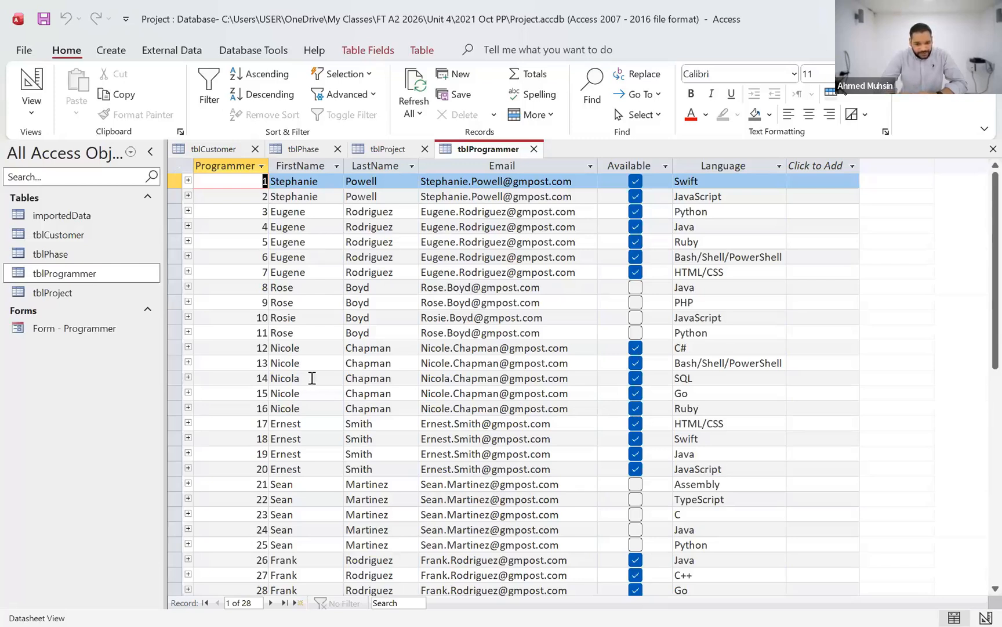
{"action": "left_click", "coordinate": [306, 348]}
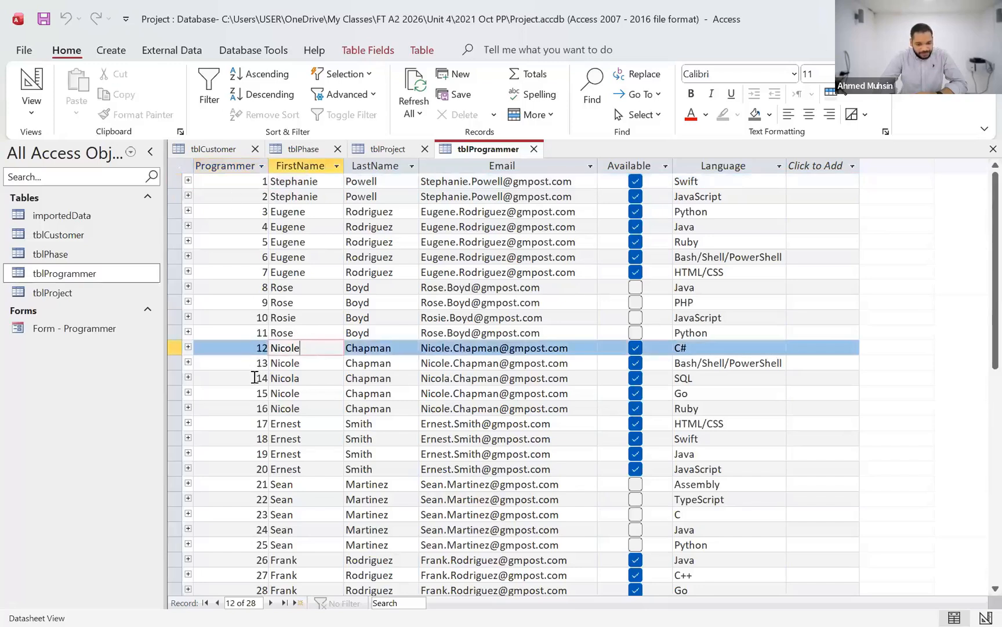
Examine the first names and emails in tblProgrammer from record 12 to the last record for repeated and inconsistent programmer details
{"action": "left_click", "coordinate": [314, 381]}
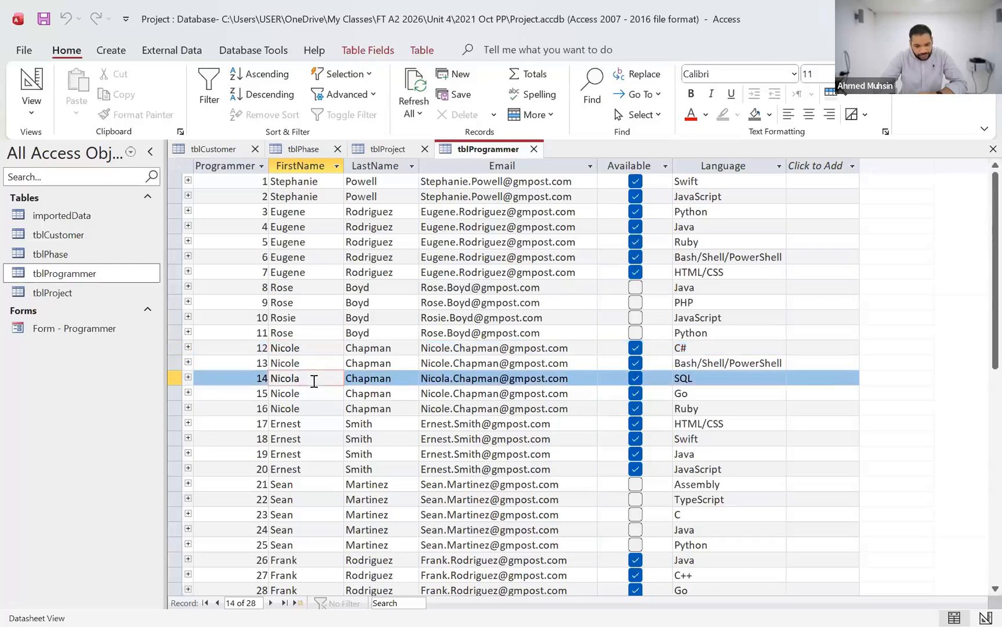
{"action": "left_click", "coordinate": [318, 357]}
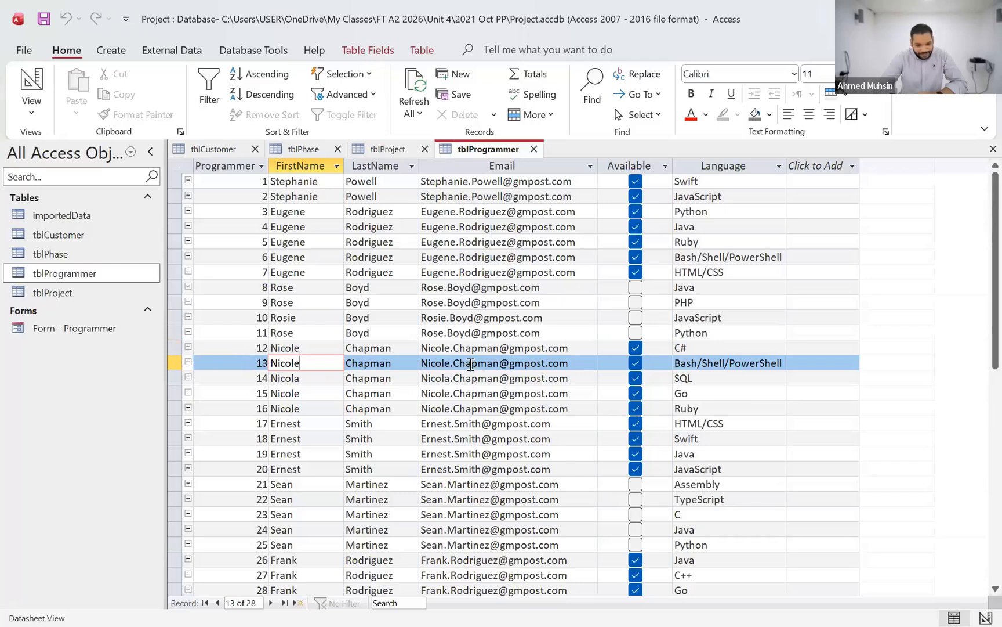
{"action": "left_click", "coordinate": [473, 383]}
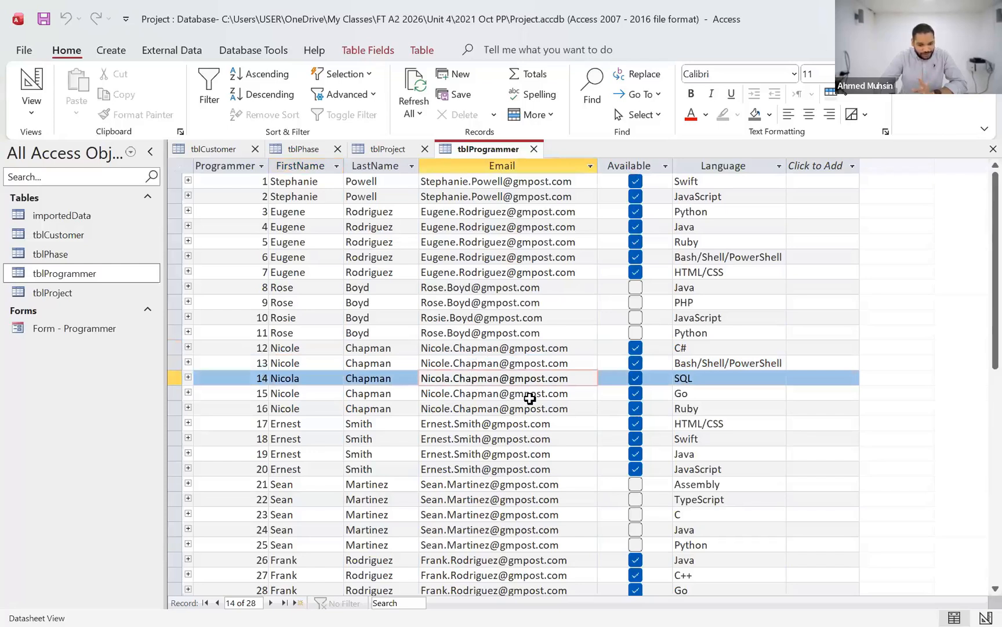
{"action": "left_click", "coordinate": [493, 410]}
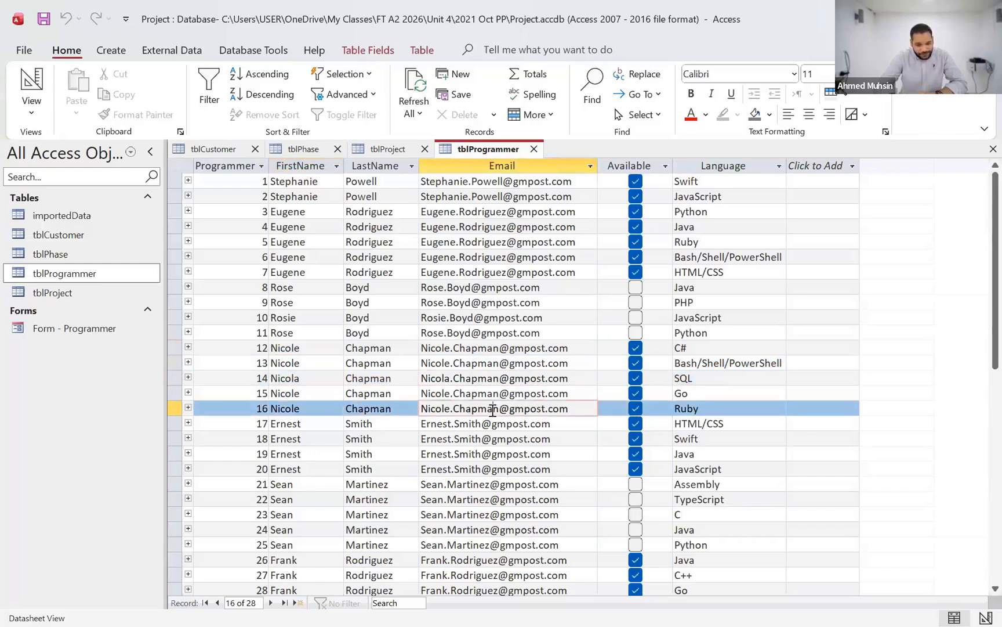
{"action": "left_click", "coordinate": [460, 454]}
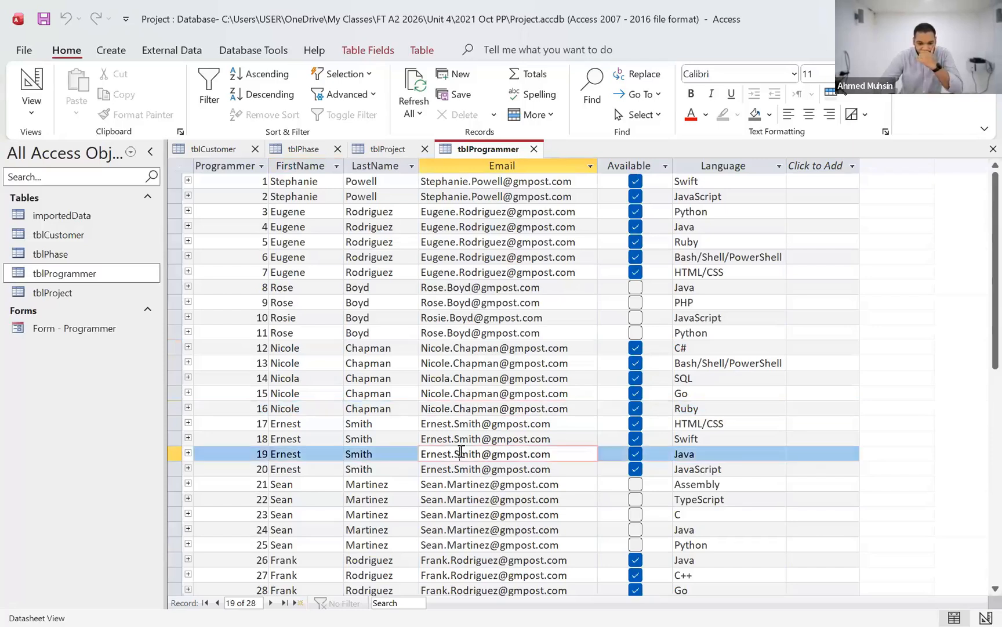
{"action": "scroll", "coordinate": [477, 456], "scroll_direction": "down", "scroll_amount": 3}
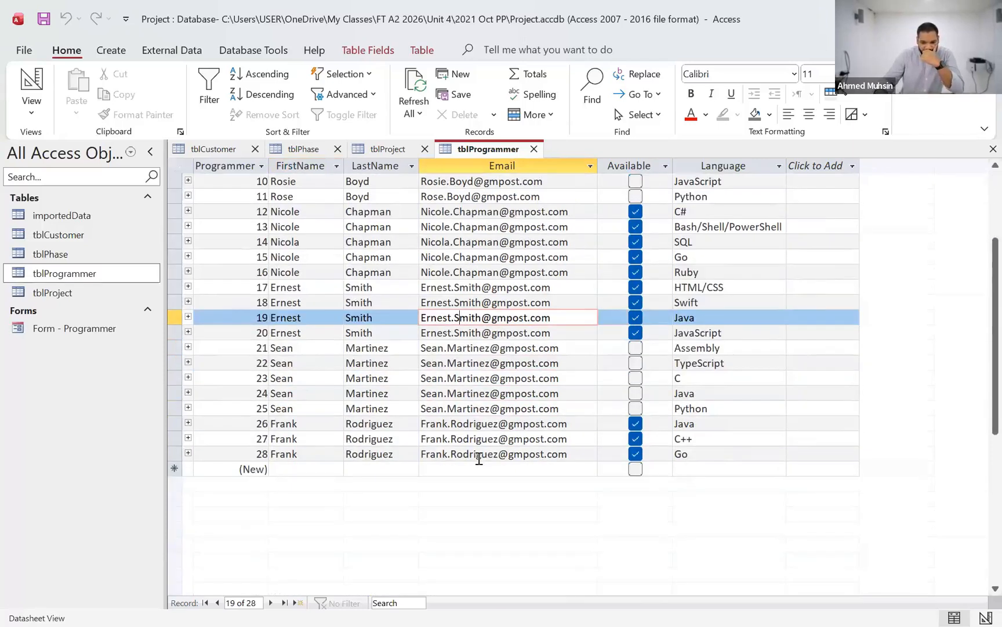
{"action": "scroll", "coordinate": [458, 482], "scroll_direction": "up", "scroll_amount": 3}
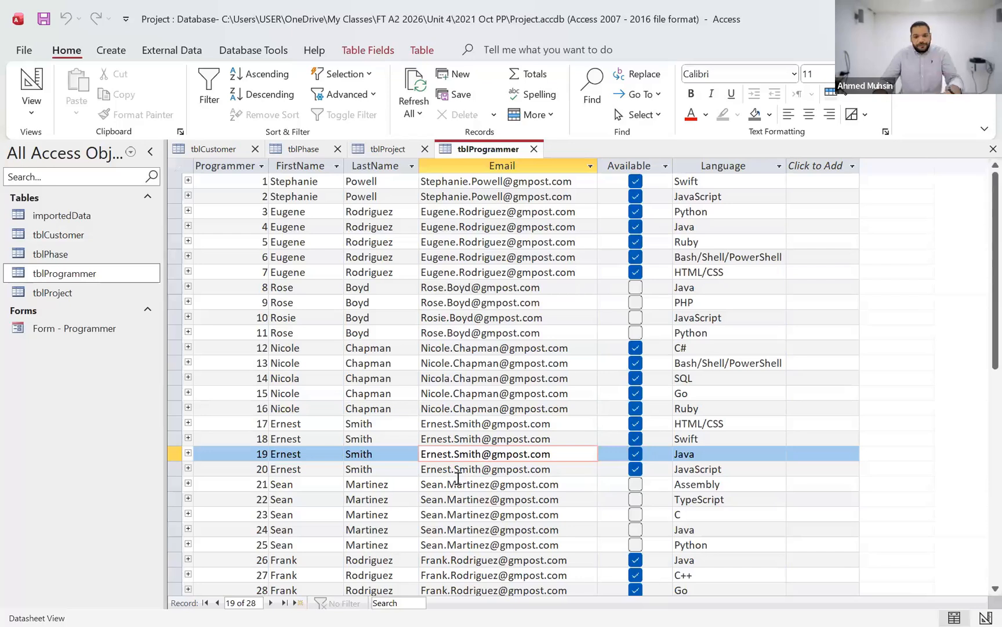
Recheck Question 1(e) in Acrobat, switch to the evidence document in Word, and set the font size to 16 below the 1(e) response prompt
{"action": "key", "text": "alt+Tab"}
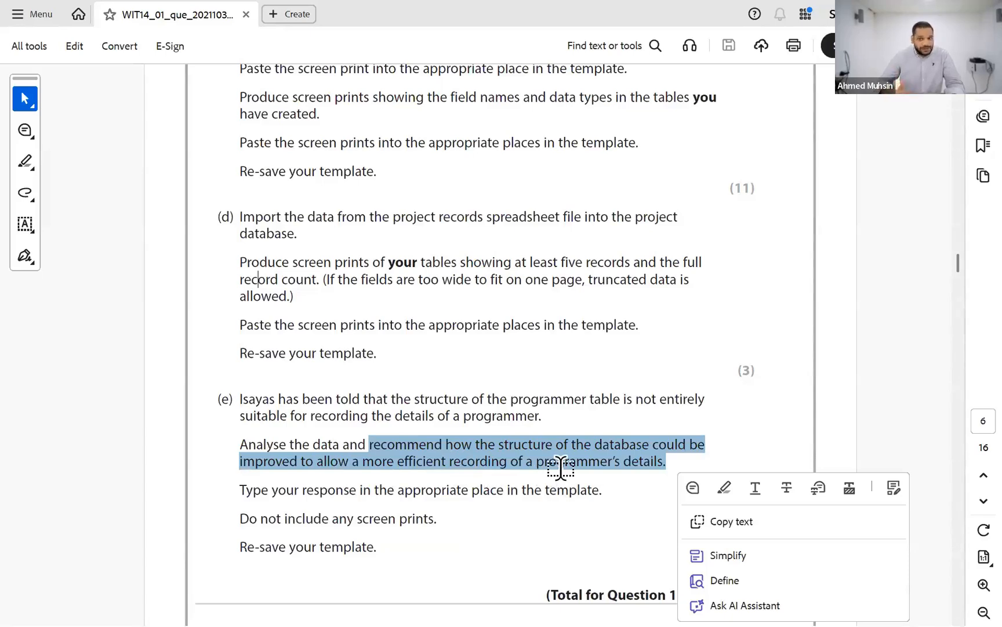
{"action": "key", "text": "alt+Tab"}
{"action": "key", "text": "alt+Tab"}
{"action": "key", "text": "alt+Tab"}
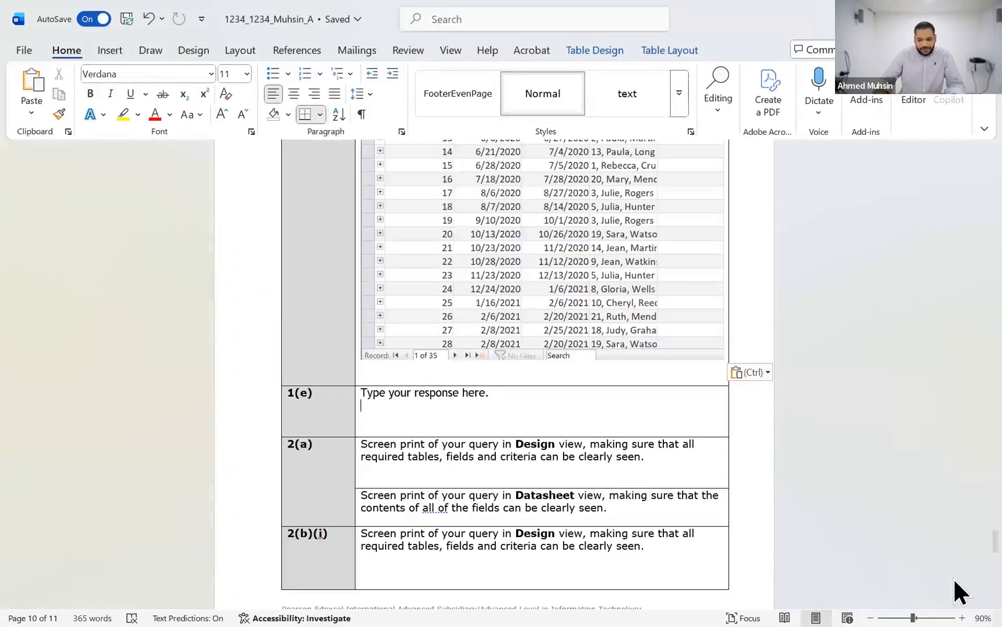
{"action": "scroll", "coordinate": [953, 577], "scroll_direction": "up", "scroll_amount": 6, "text": "ctrl"}
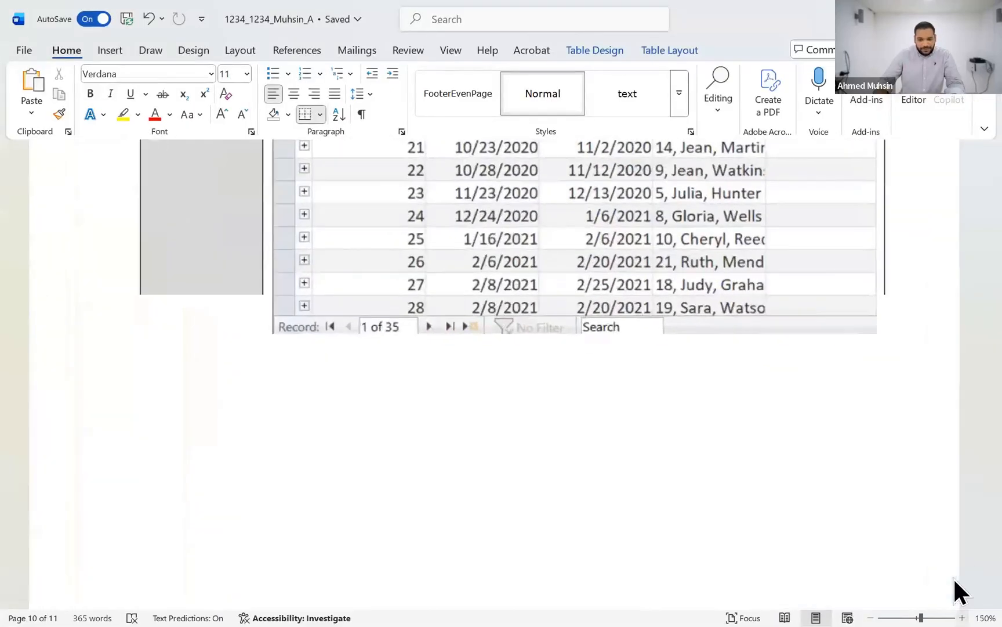
{"action": "scroll", "coordinate": [953, 577], "scroll_direction": "up", "scroll_amount": 2, "text": "ctrl"}
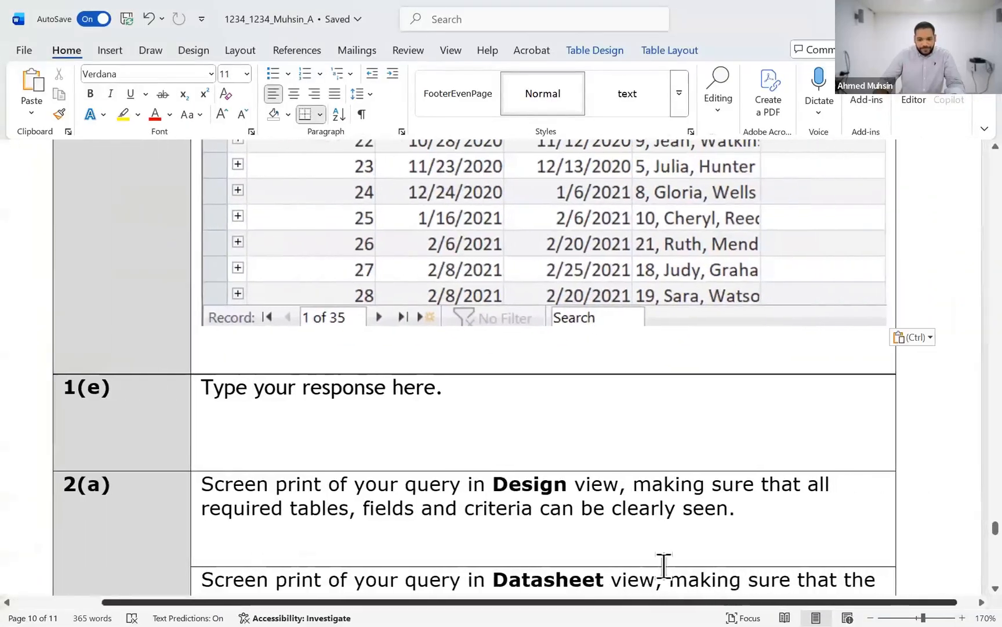
{"action": "left_click", "coordinate": [335, 429]}
{"action": "key", "text": "ctrl+shift+period"}
{"action": "key", "text": "ctrl+shift+period"}
{"action": "key", "text": "ctrl+shift+period"}
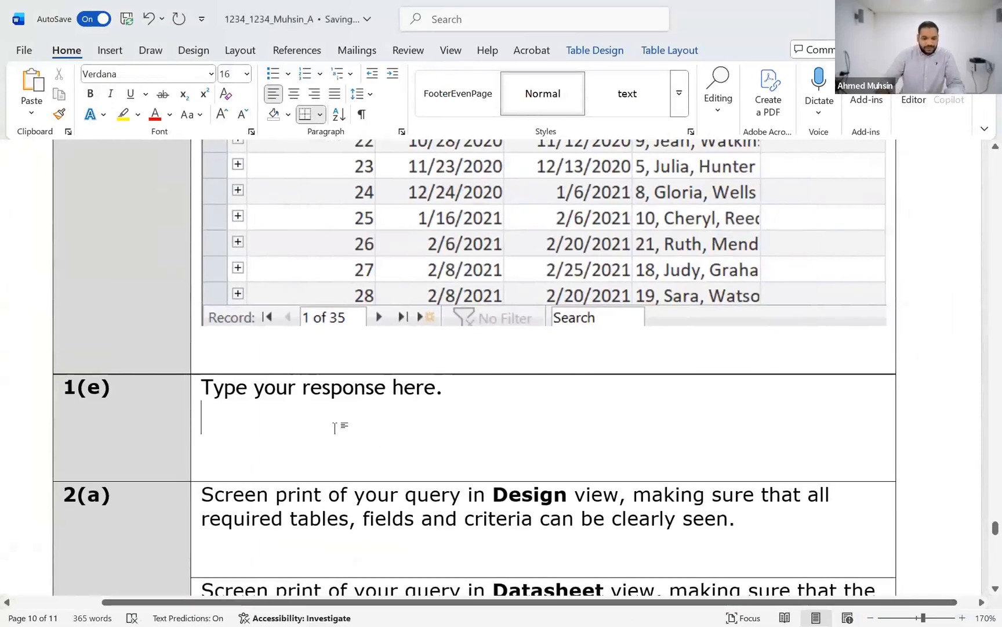
{"action": "scroll", "coordinate": [454, 316], "scroll_direction": "down", "scroll_amount": 4}
{"action": "scroll", "coordinate": [454, 320], "scroll_direction": "up", "scroll_amount": 1}
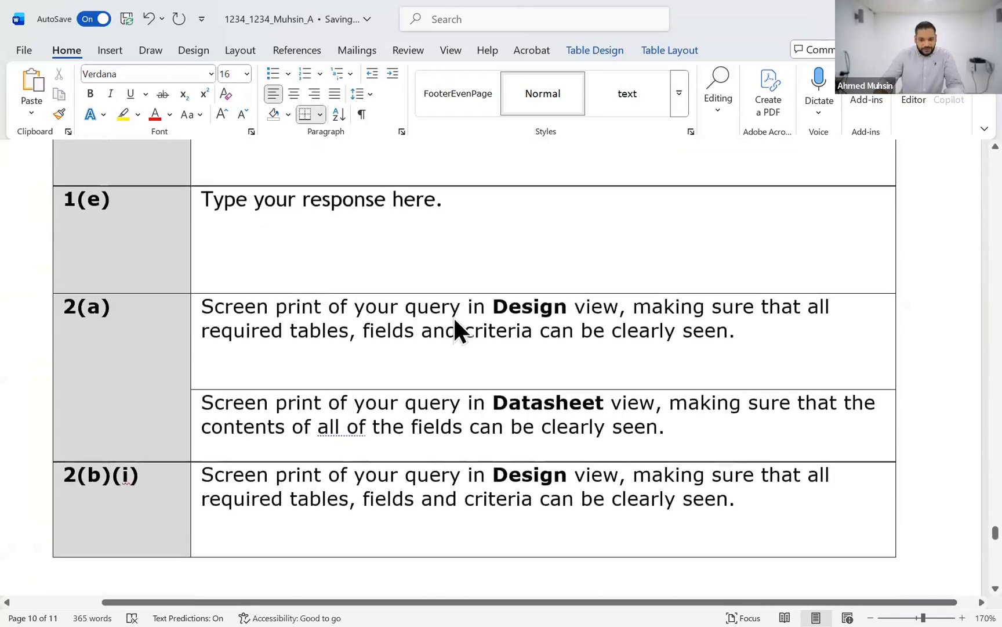
Check tblProgrammer in Access, then begin the 1(e) response in Word with "The current structure of the programmer table"
{"action": "key", "text": "alt+Tab"}
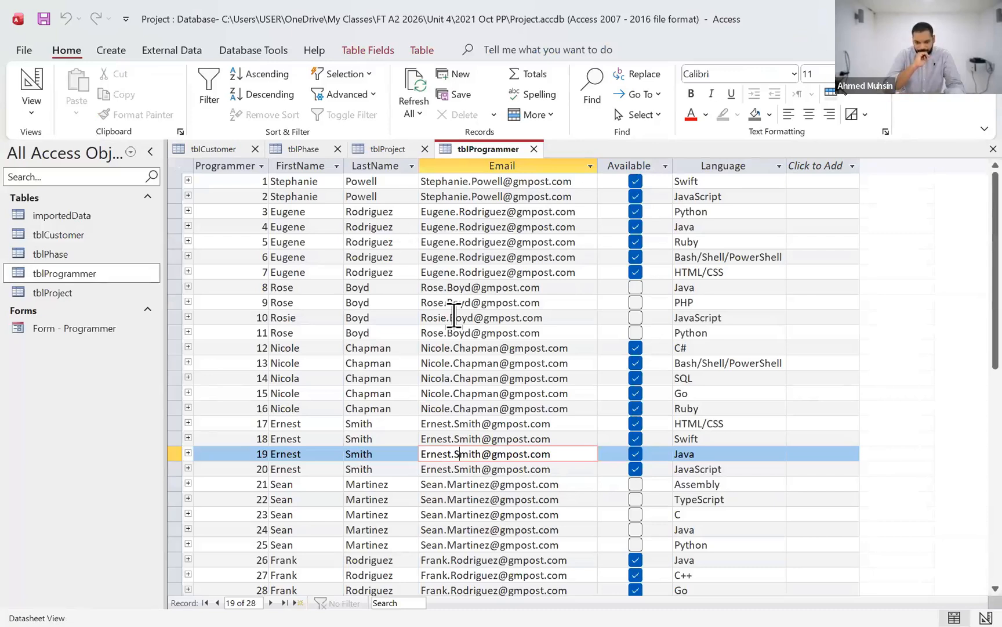
{"action": "key", "text": "alt+Tab"}
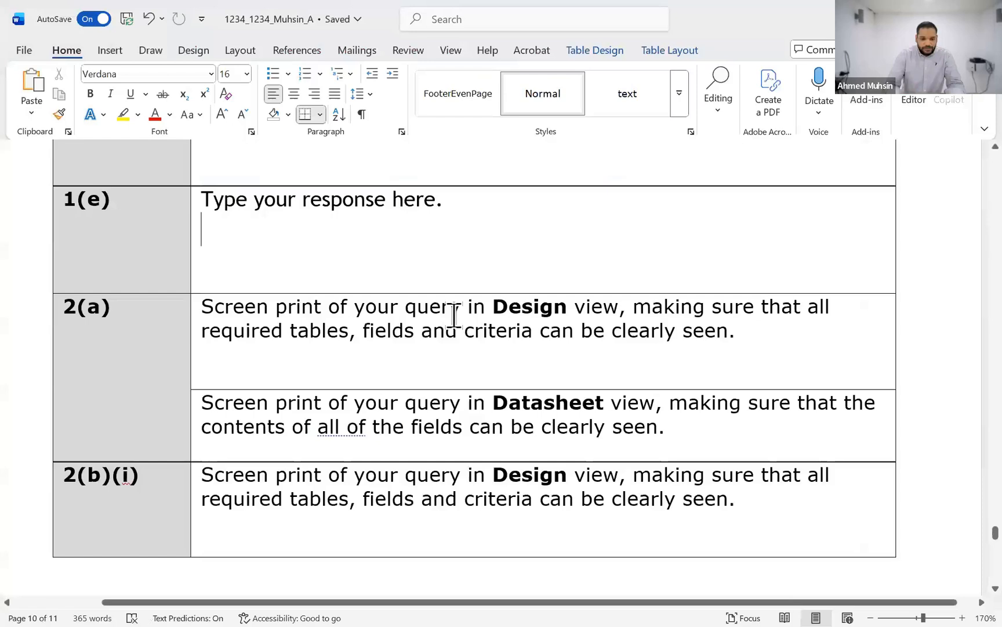
{"action": "type", "text": "The curre"}
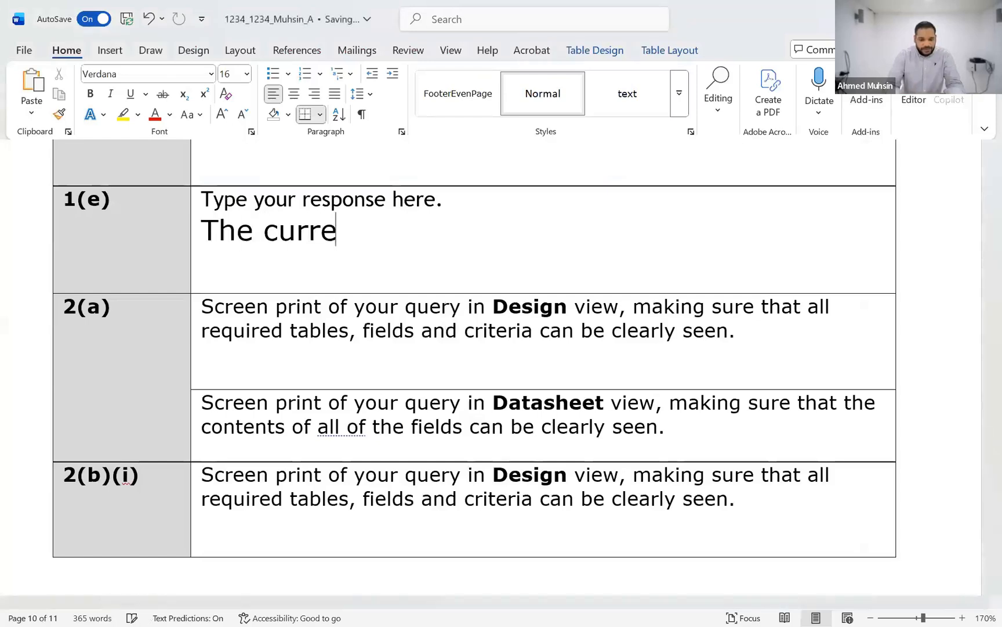
{"action": "type", "text": "nt data base"}
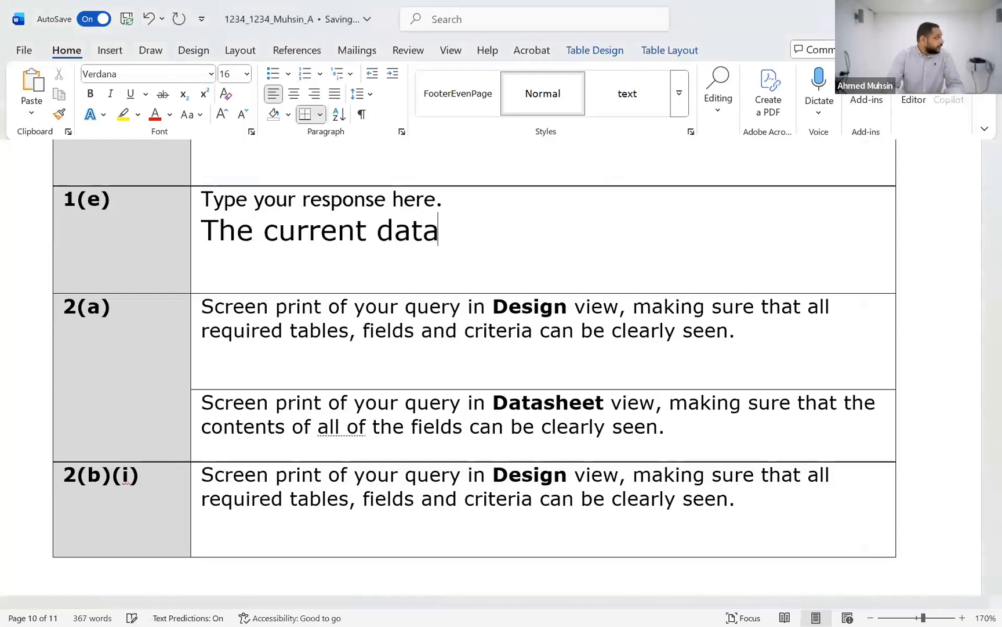
{"action": "key", "text": "BackSpace"}
{"action": "key", "text": "BackSpace"}
{"action": "key", "text": "BackSpace"}
{"action": "key", "text": "BackSpace"}
{"action": "key", "text": "BackSpace"}
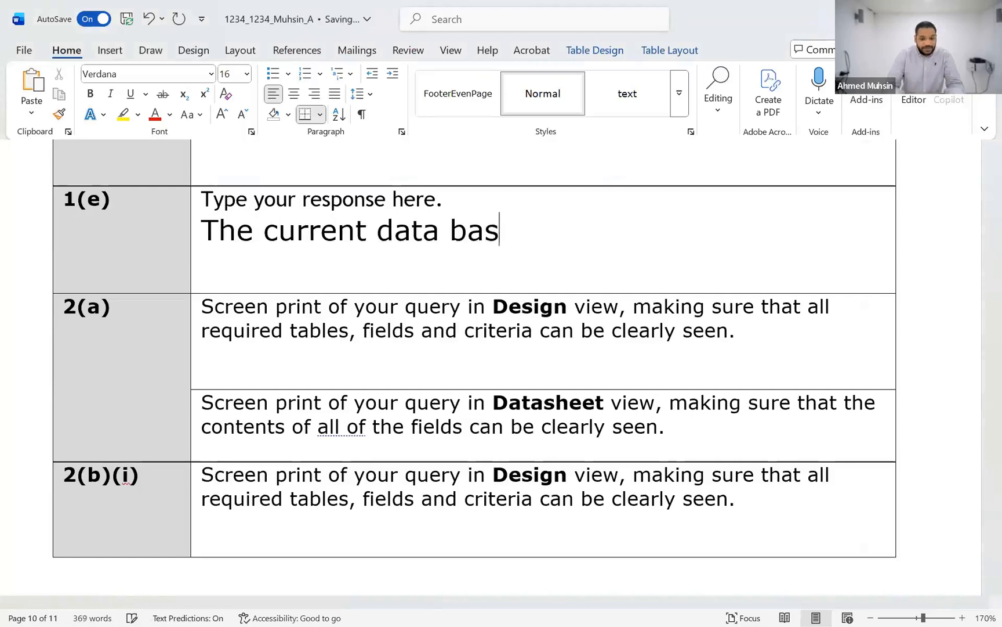
{"action": "key", "text": "BackSpace"}
{"action": "key", "text": "BackSpace"}
{"action": "key", "text": "BackSpace"}
{"action": "key", "text": "BackSpace"}
{"action": "key", "text": "BackSpace"}
{"action": "type", "text": "structure"}
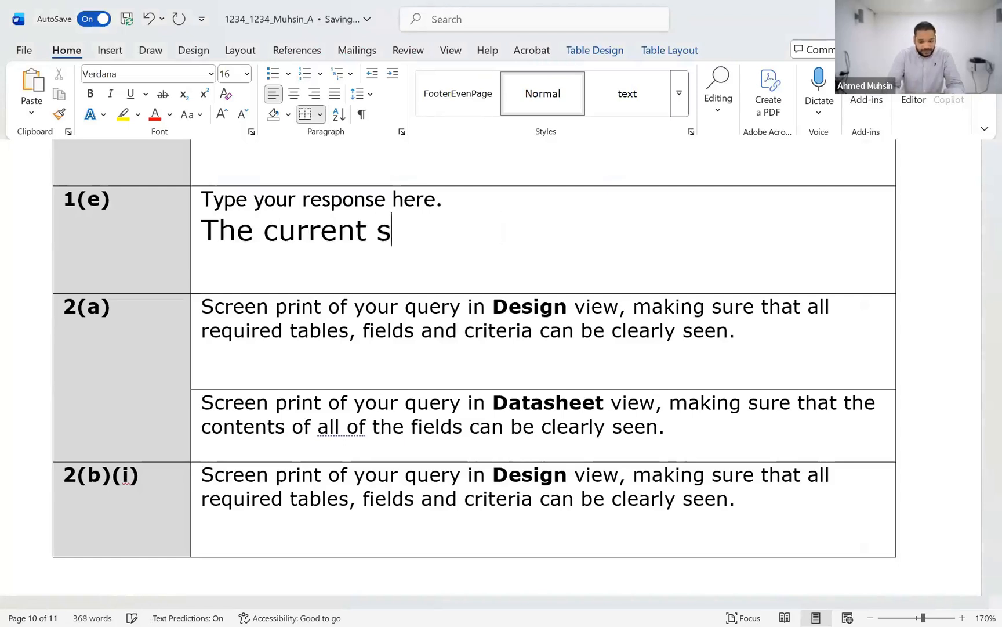
{"action": "type", "text": " of the p"}
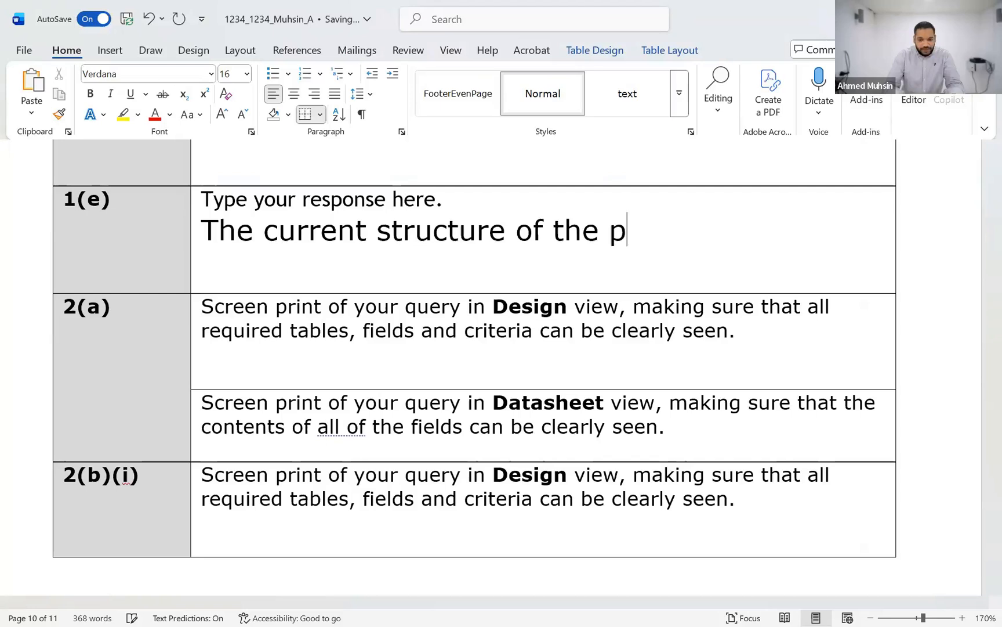
{"action": "type", "text": "rogrammer table"}
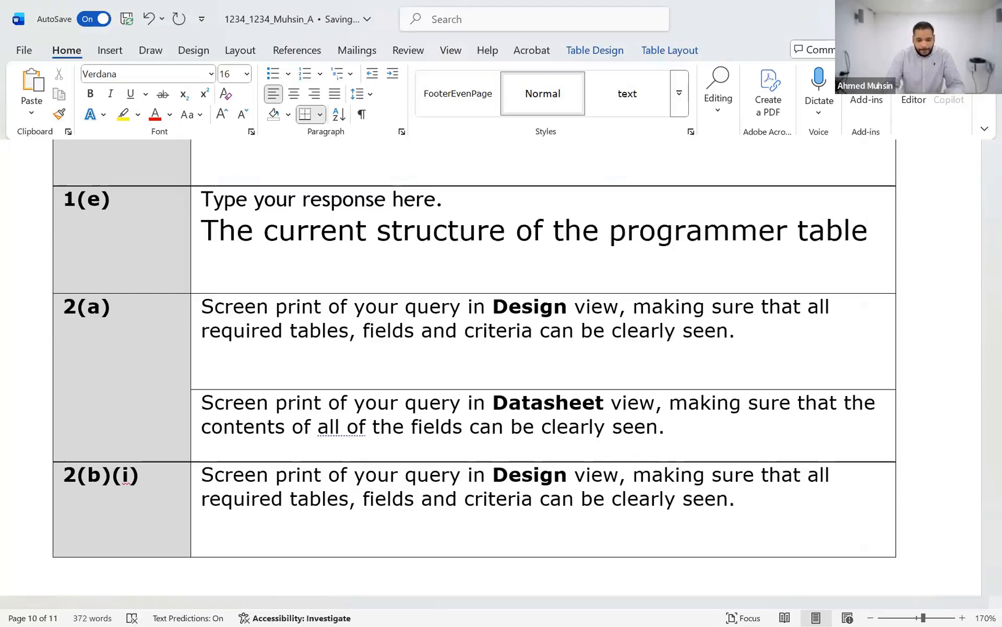
Check tblProgrammer again in Access, complete the 1(e) opening sentence in Word with "has the following issues:", and leave a blank line below
{"action": "key", "text": "alt+Tab"}
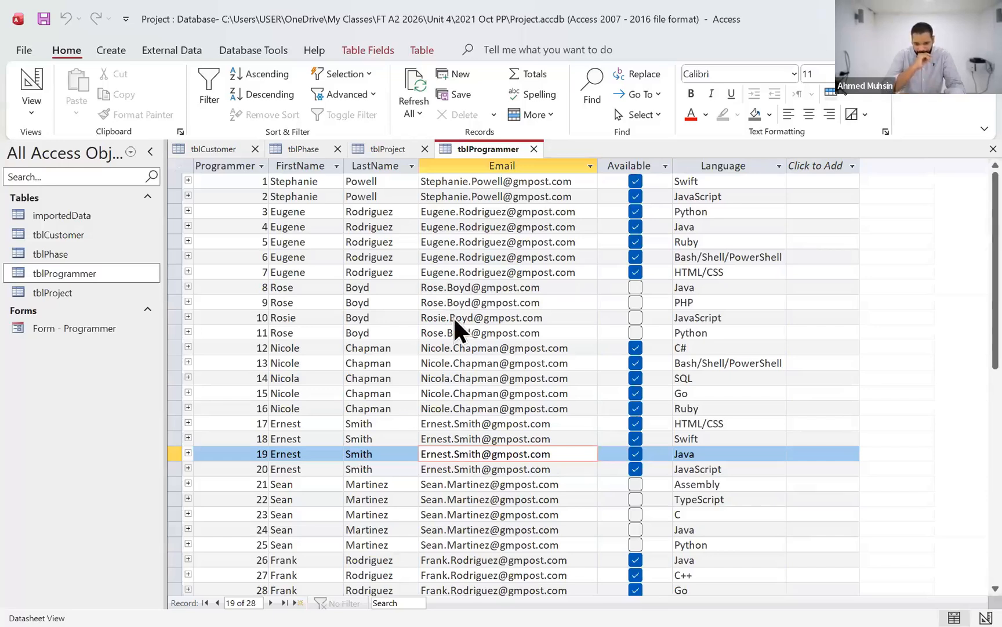
{"action": "key", "text": "alt+Tab"}
{"action": "type", "text": "has"}
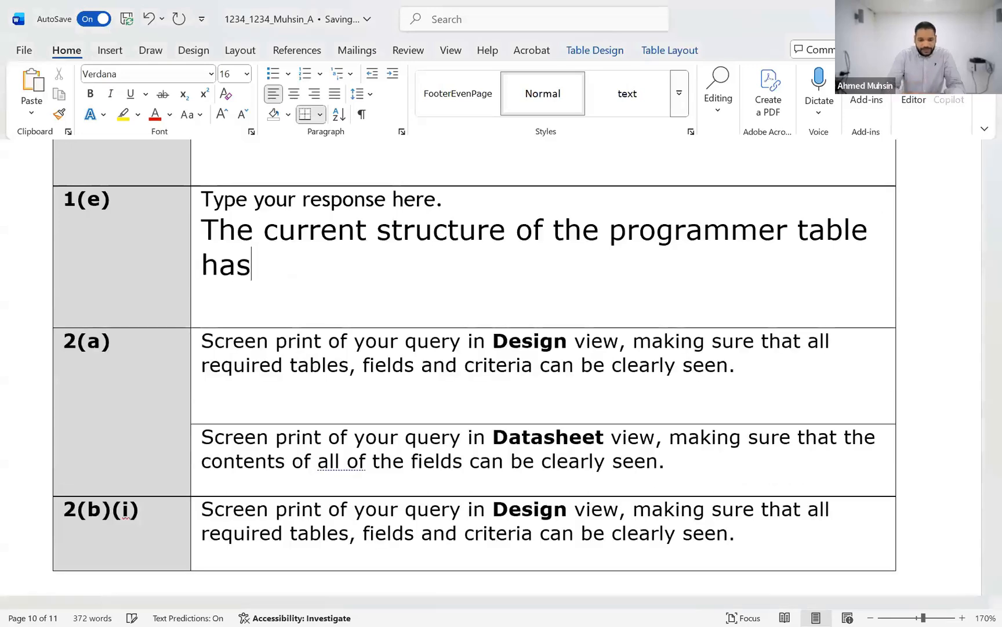
{"action": "type", "text": " the following is"}
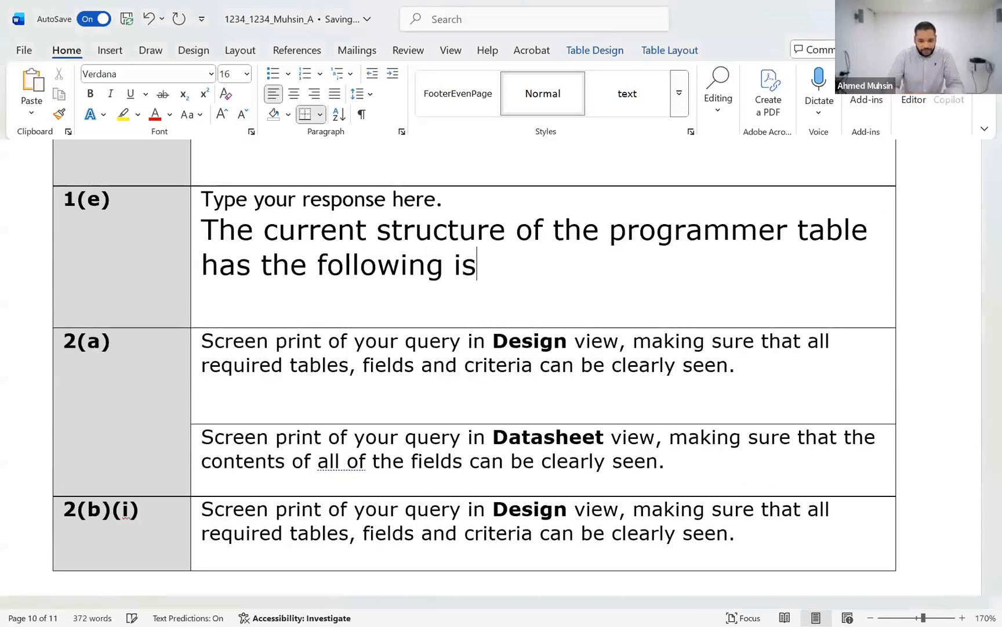
{"action": "type", "text": "sues:"}
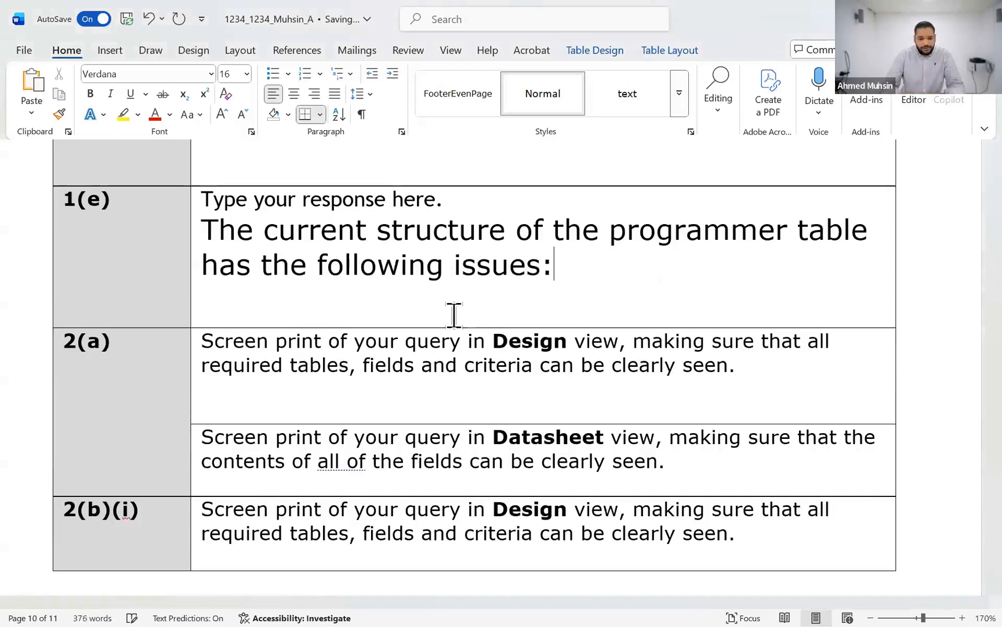
{"action": "key", "text": "Return"}
{"action": "key", "text": "Return"}
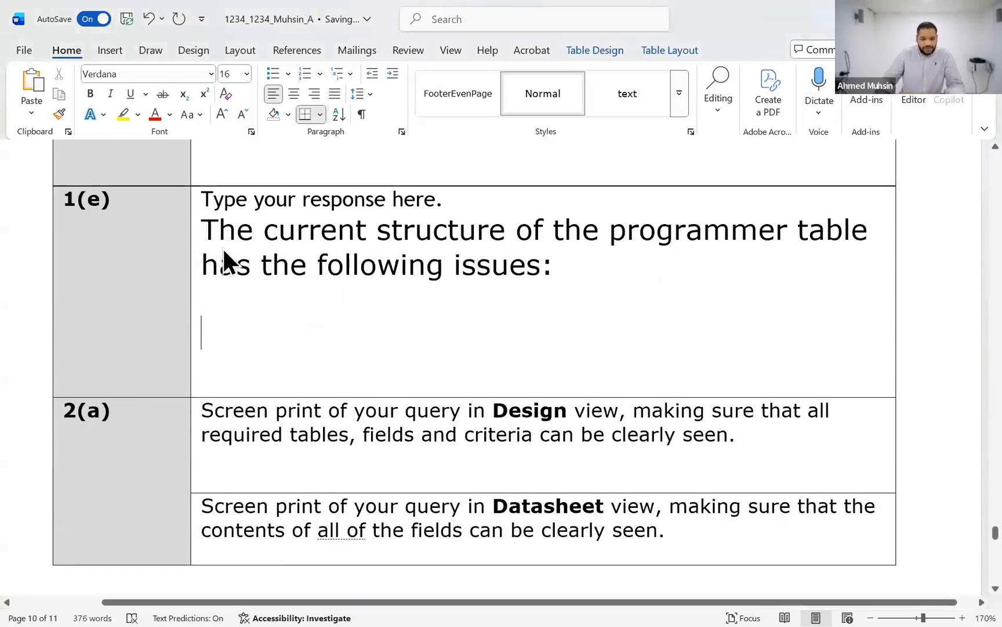
Reduce the 1(e) opening sentence to font size 14 and return to the blank line beneath it
{"action": "key", "text": "shift+Up"}
{"action": "key", "text": "shift+Up"}
{"action": "key", "text": "shift+Up"}
{"action": "key", "text": "ctrl+shift+comma"}
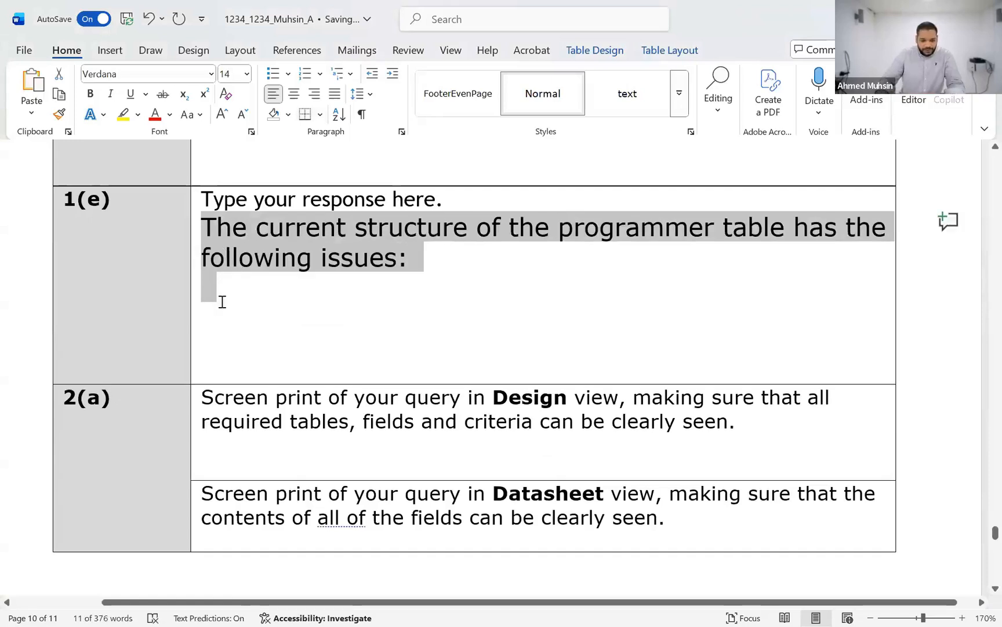
{"action": "left_click", "coordinate": [222, 301]}
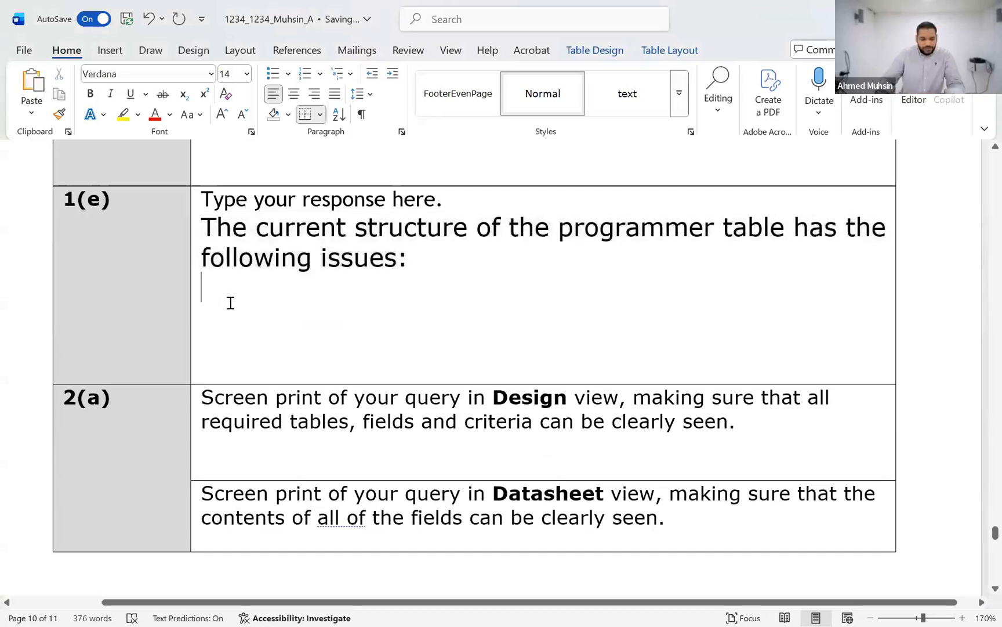
Check tblProgrammer in Access, return to the Word evidence document, and start the first 1(e) issue with "Data redundancy issues"
{"action": "key", "text": "alt+Tab"}
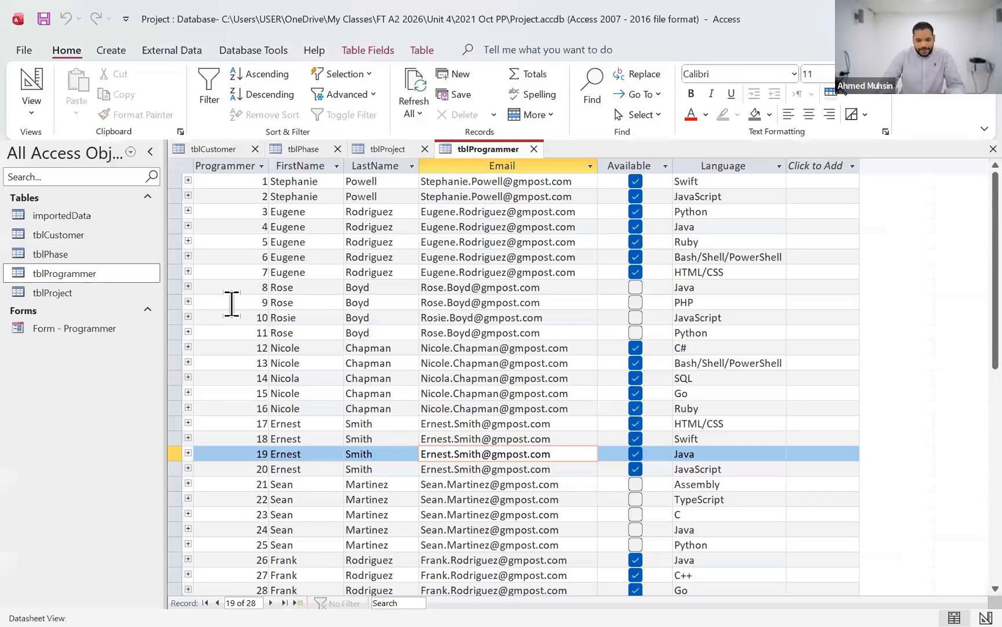
{"action": "key", "text": "alt+Tab"}
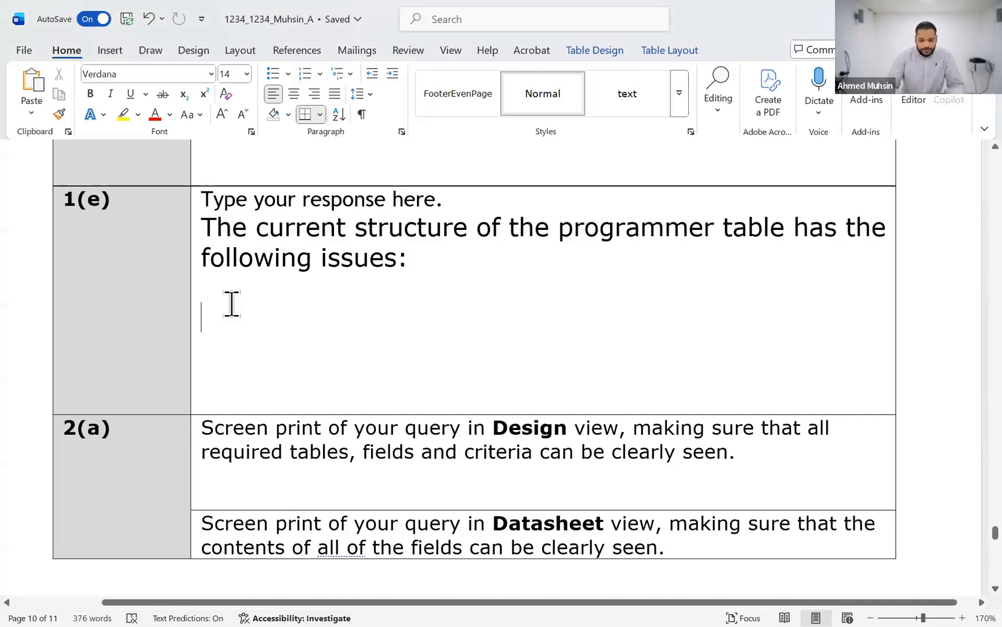
{"action": "type", "text": "Data red"}
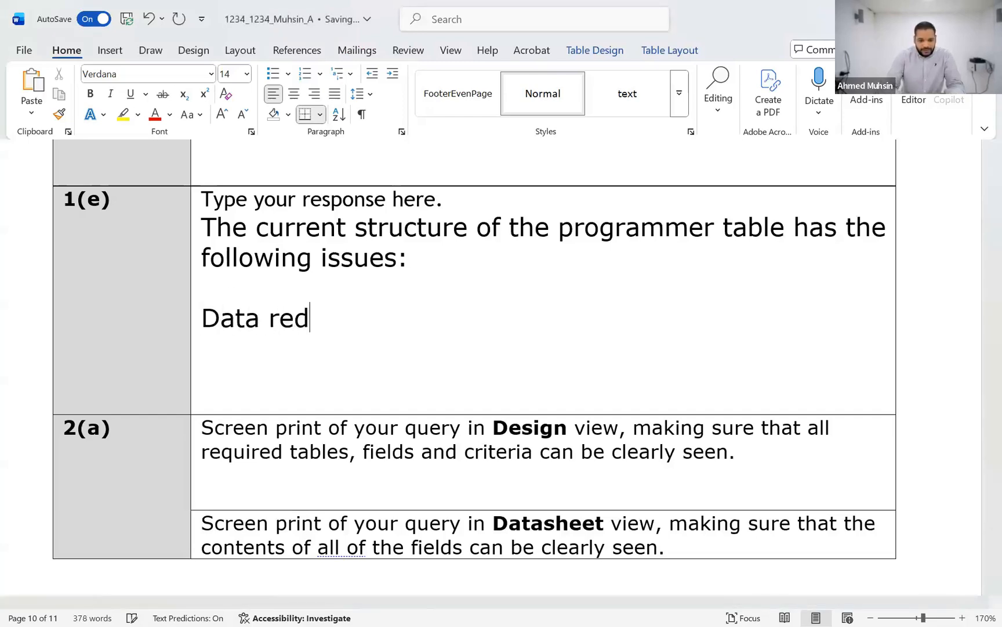
{"action": "type", "text": "undancy issues"}
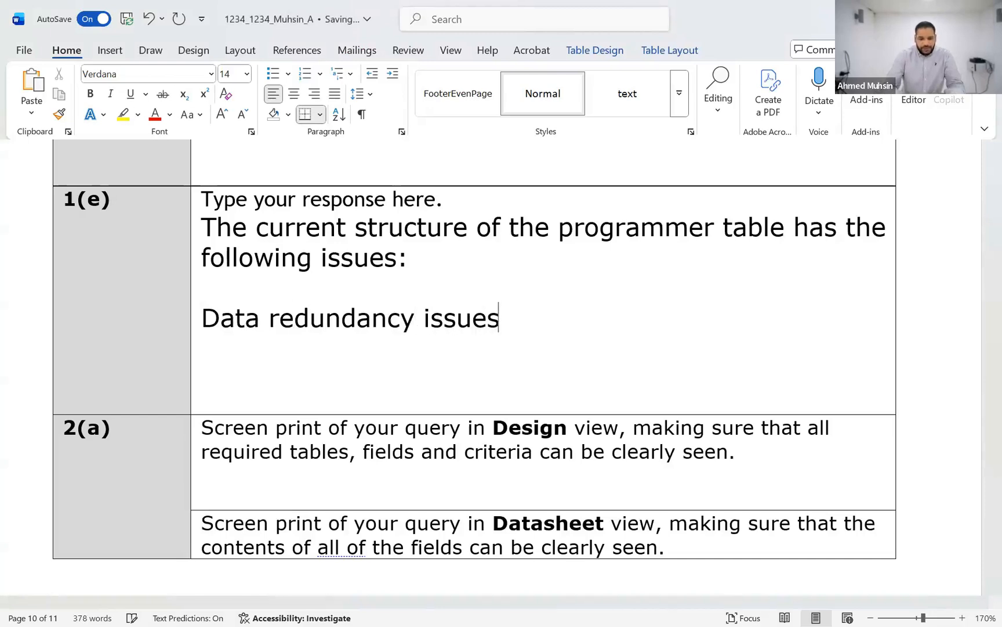
Continue the data redundancy point with ": where a programmer's details are being repeated multiple times."
{"action": "type", "text": ": where "}
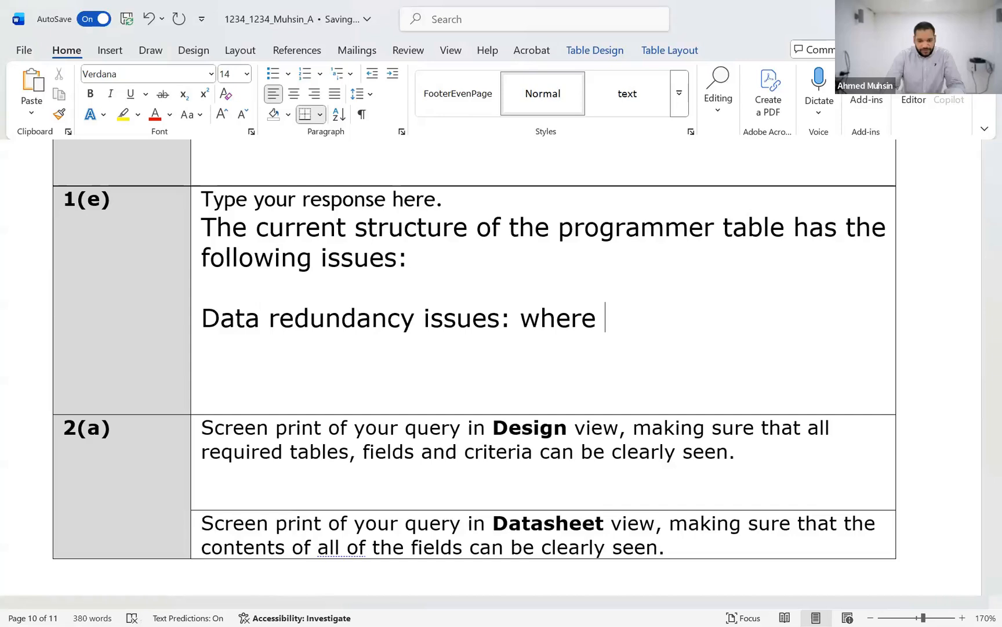
{"action": "type", "text": "a progra"}
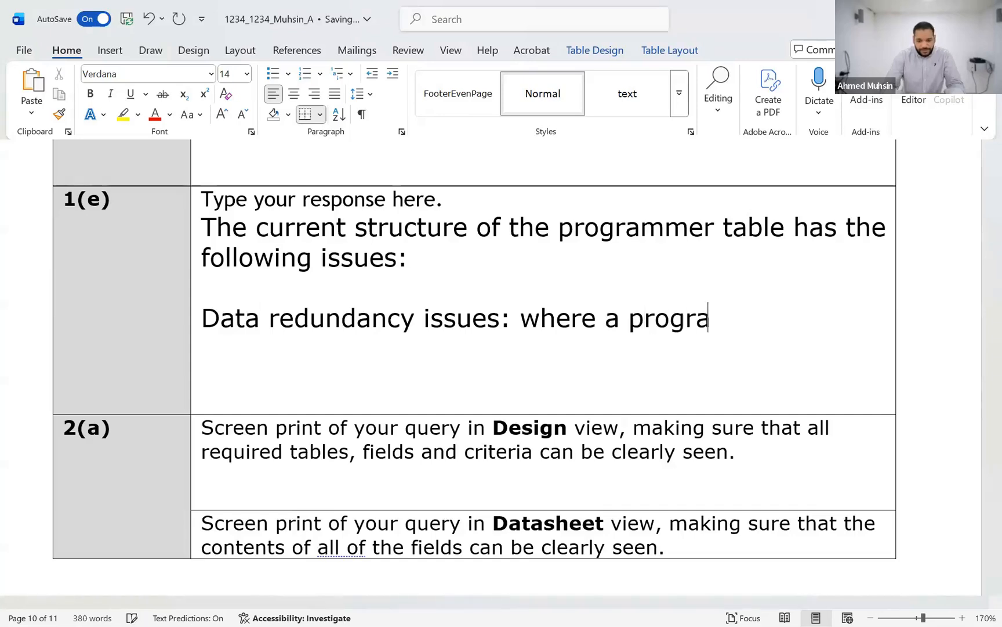
{"action": "type", "text": "mmer's de"}
{"action": "key", "text": "BackSpace"}
{"action": "type", "text": "etail"}
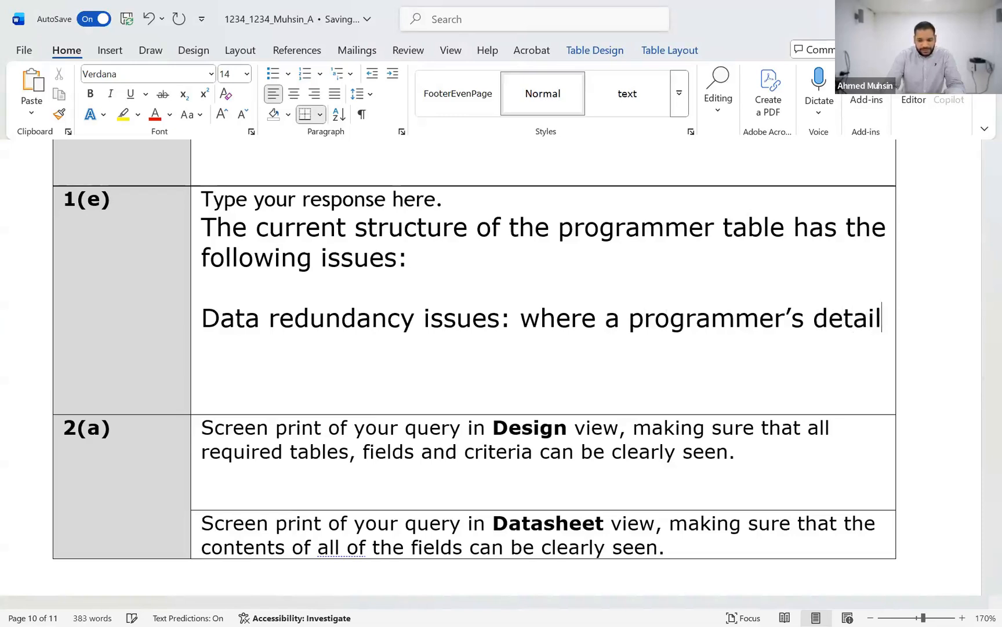
{"action": "type", "text": "s are being rep"}
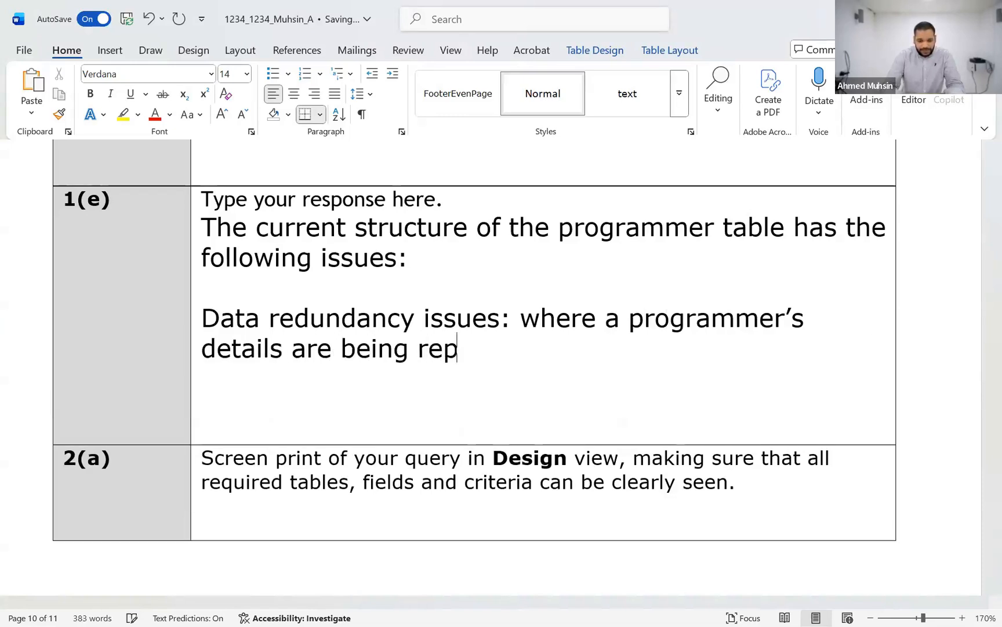
{"action": "type", "text": "eated multiple "}
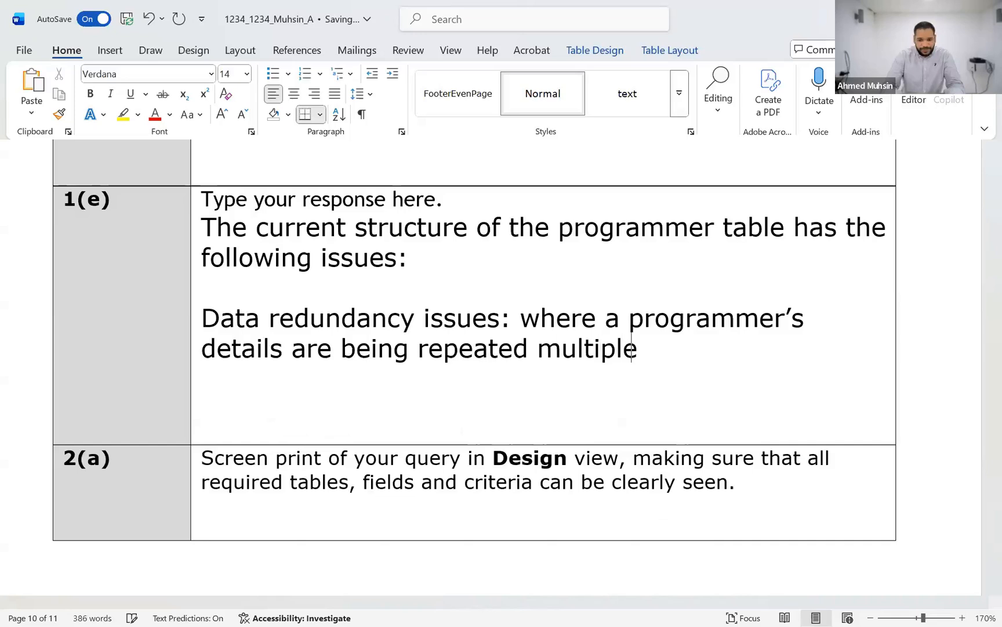
{"action": "type", "text": "times"}
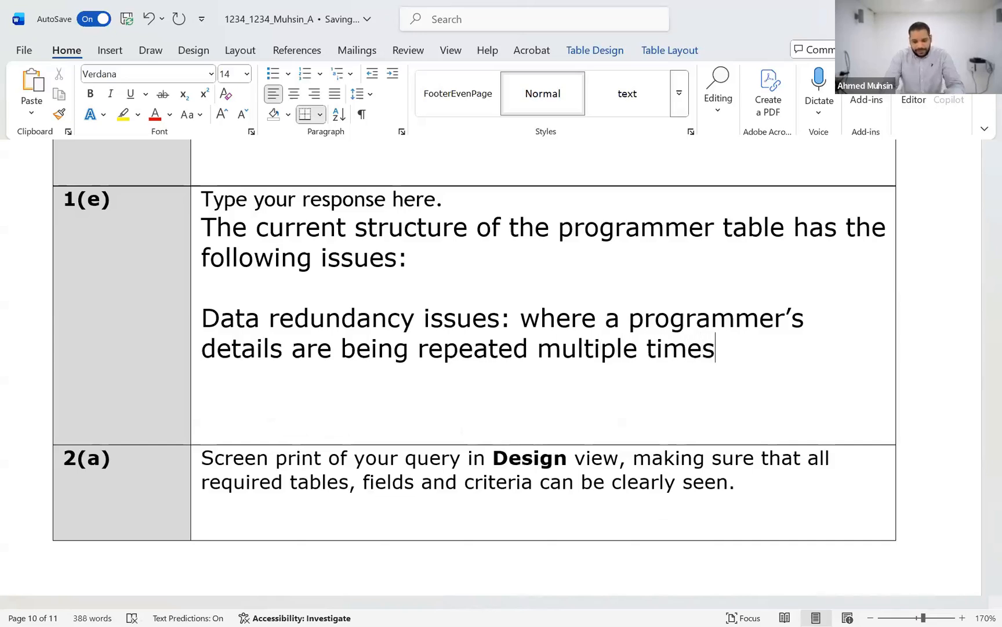
{"action": "type", "text": "."}
Recheck tblProgrammer in Access and add in Word "This seems to have been done to accommodate the fact that each programmer can code in multiple language."
{"action": "key", "text": "alt+Tab"}
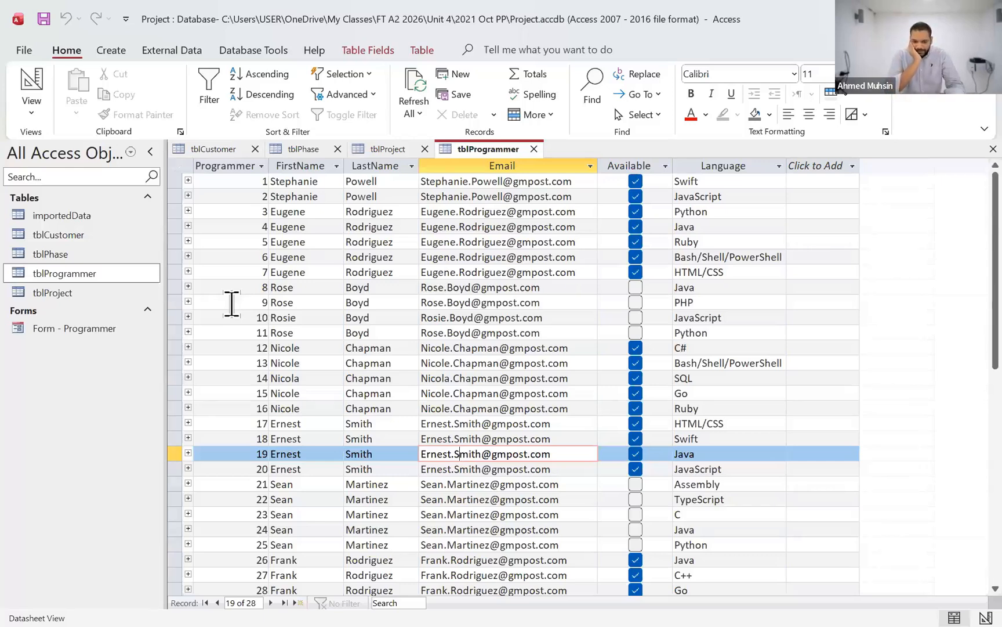
{"action": "key", "text": "alt+Tab"}
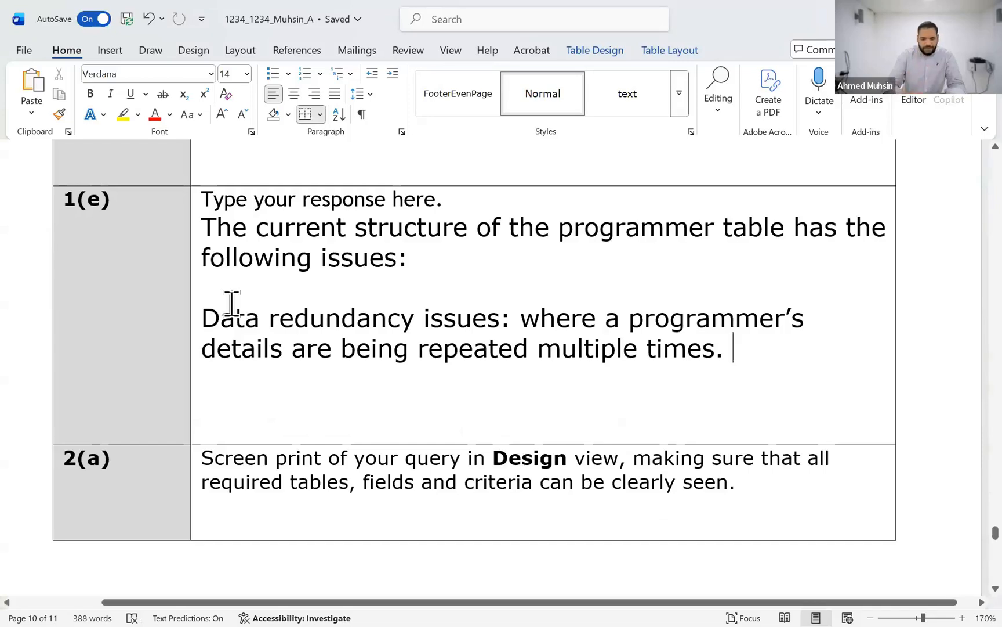
{"action": "type", "text": "This"}
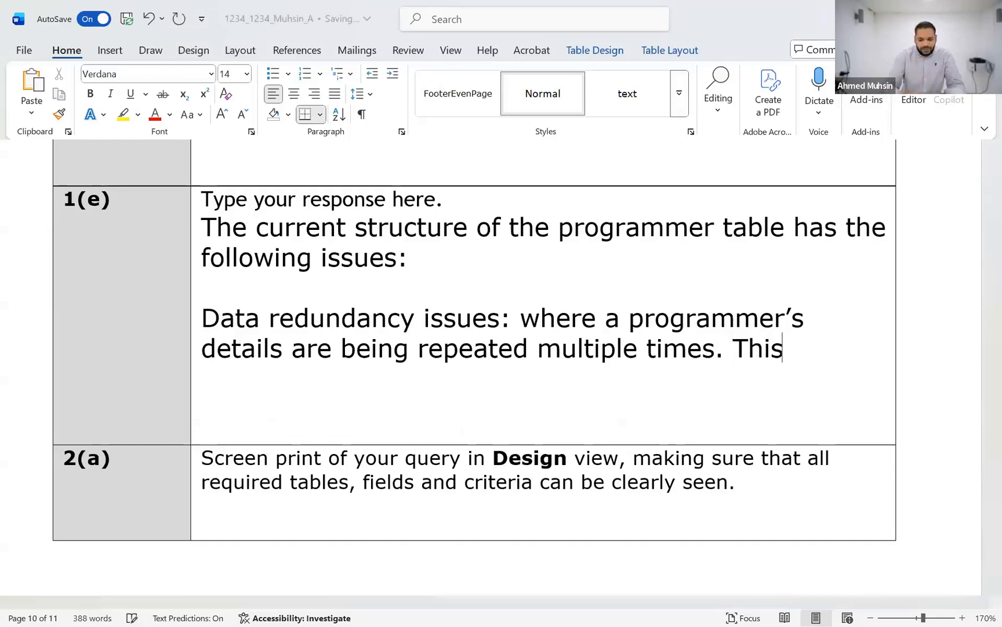
{"action": "type", "text": " seems"}
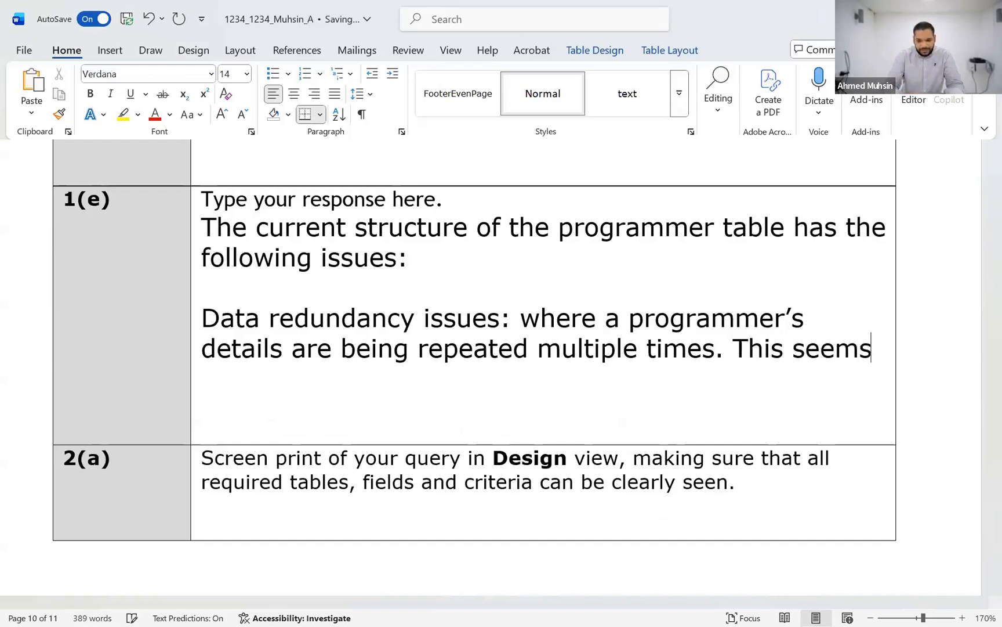
{"action": "type", "text": " to have been do"}
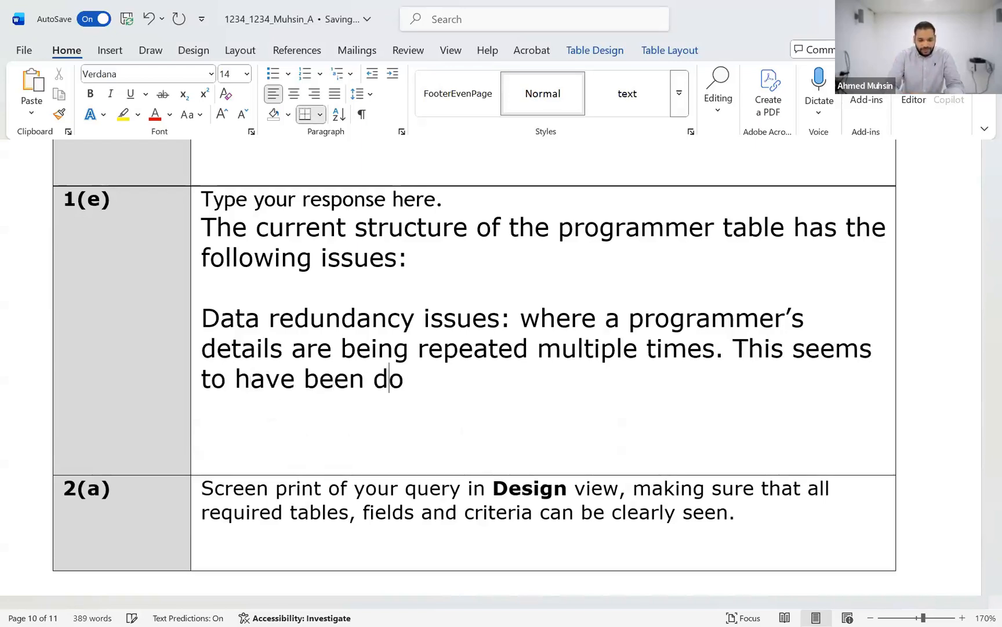
{"action": "type", "text": "ne to acco"}
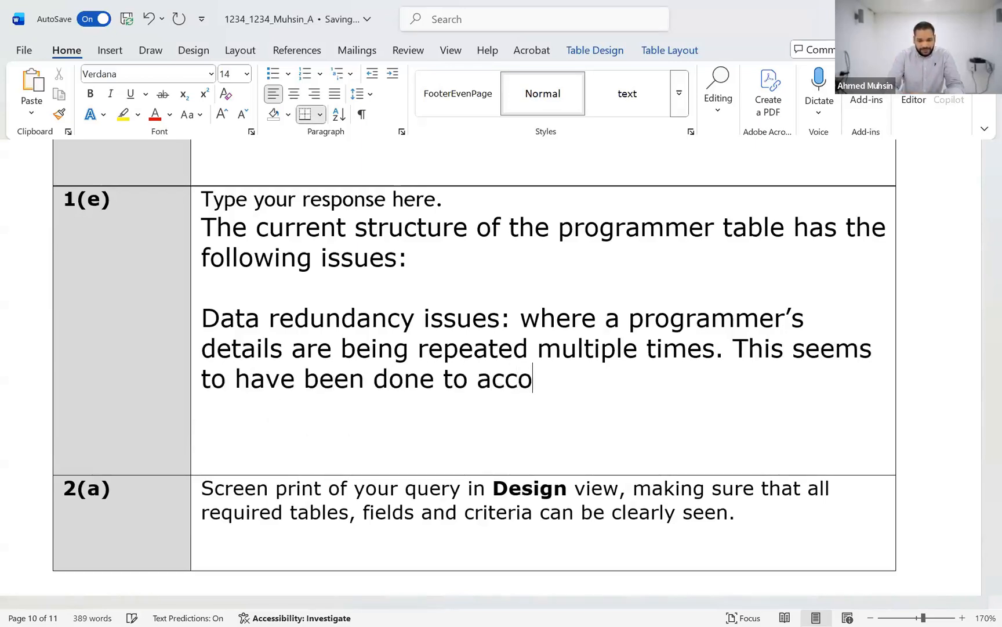
{"action": "type", "text": "mmodate the facts"}
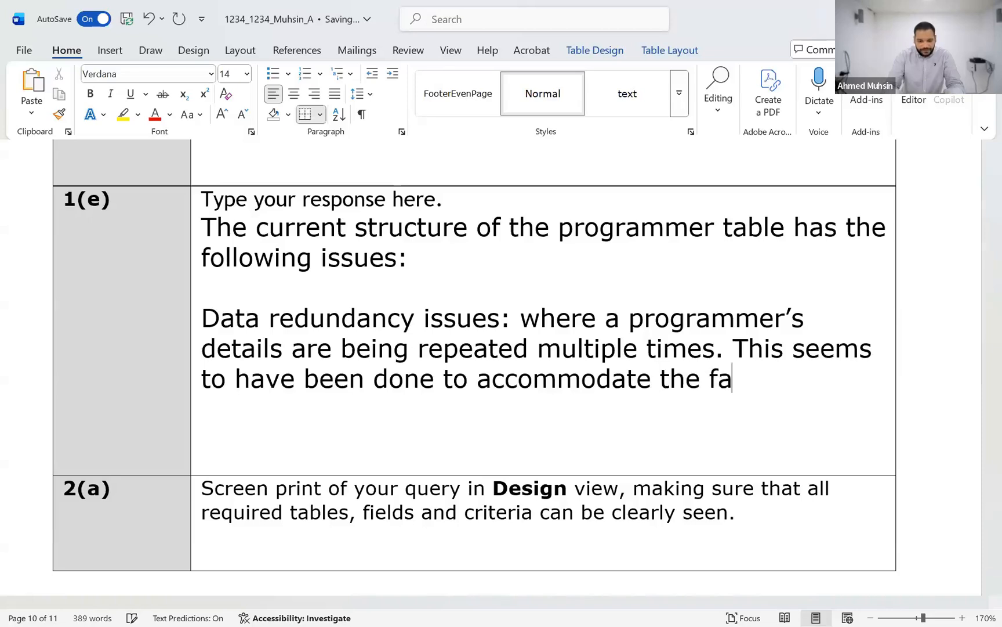
{"action": "key", "text": "BackSpace"}
{"action": "key", "text": "BackSpace"}
{"action": "type", "text": "th"}
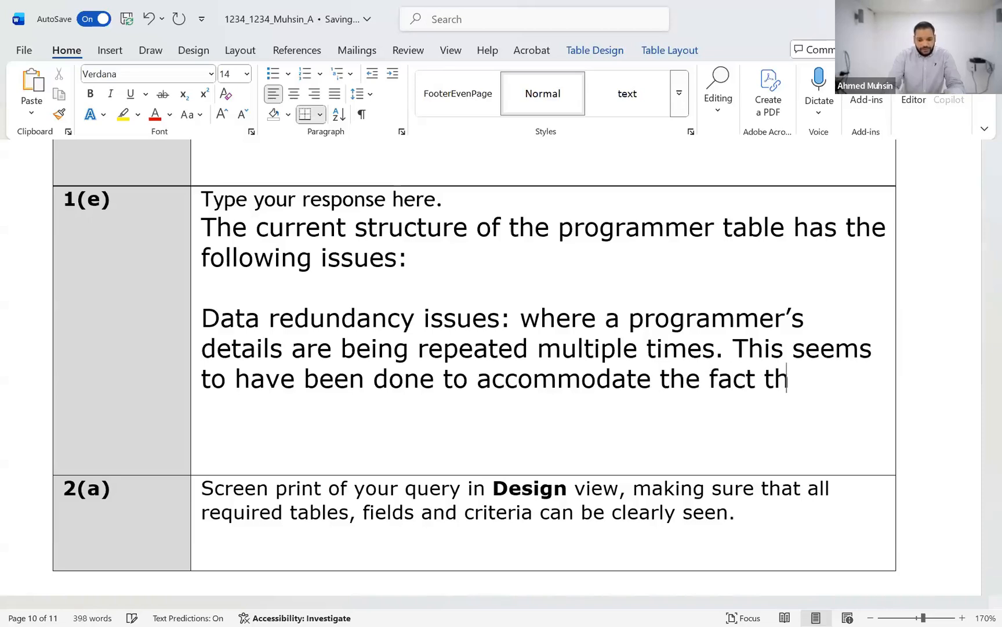
{"action": "type", "text": "at each"}
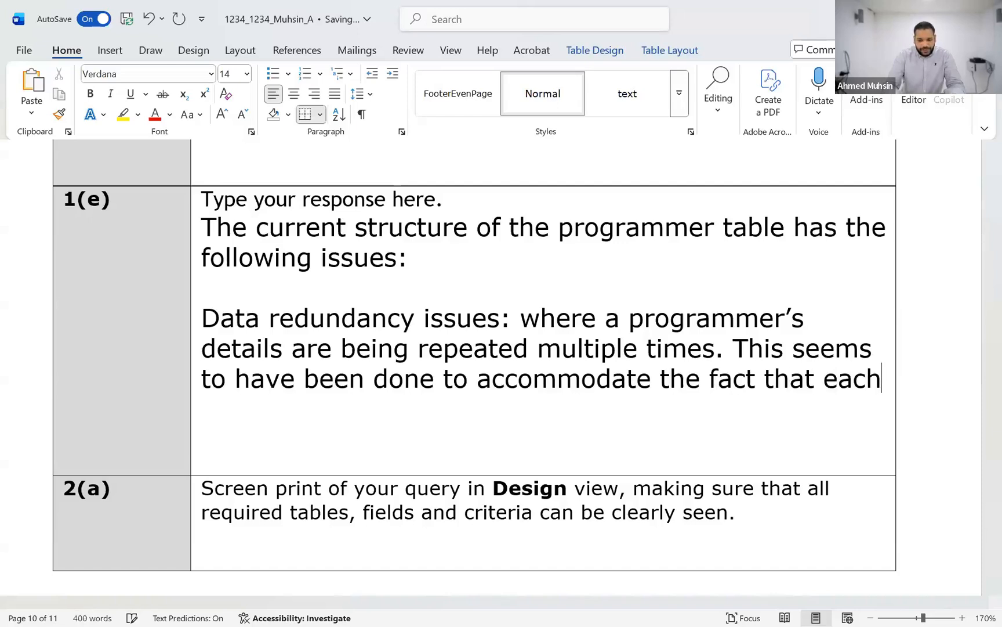
{"action": "type", "text": " programmer can code in multiple "}
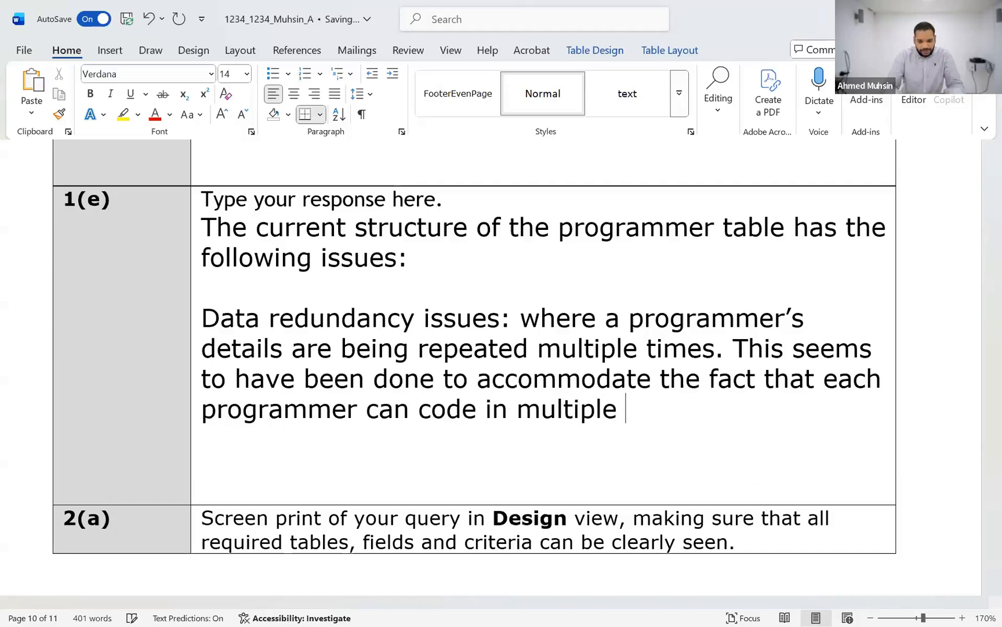
{"action": "type", "text": "language."}
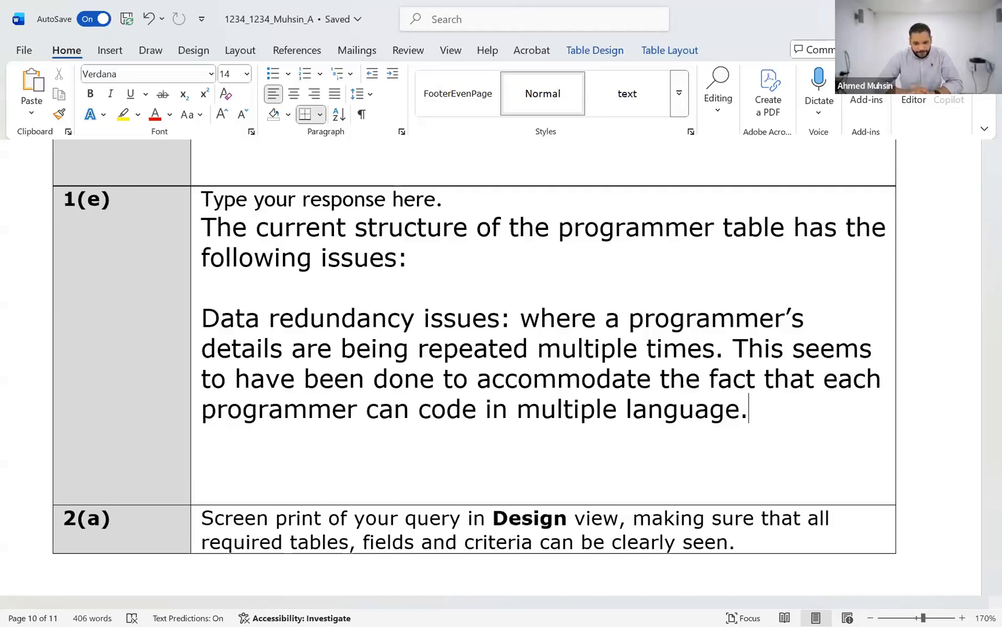
Leave a blank line below the redundancy paragraph and start the second issue with "Data inconsistency issues:"
{"action": "key", "text": "Return"}
{"action": "key", "text": "Return"}
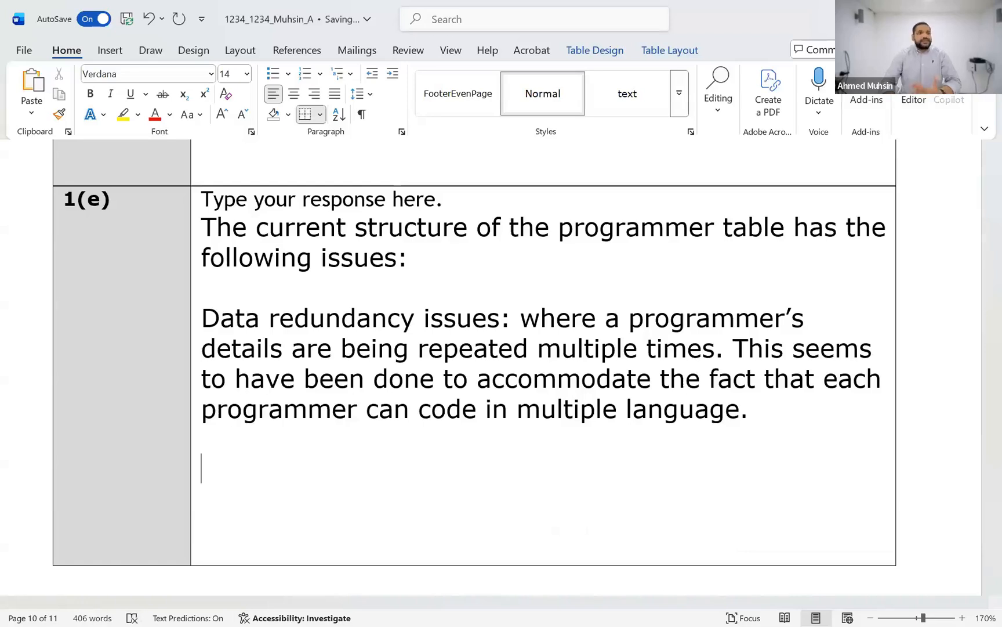
{"action": "type", "text": "Data inco"}
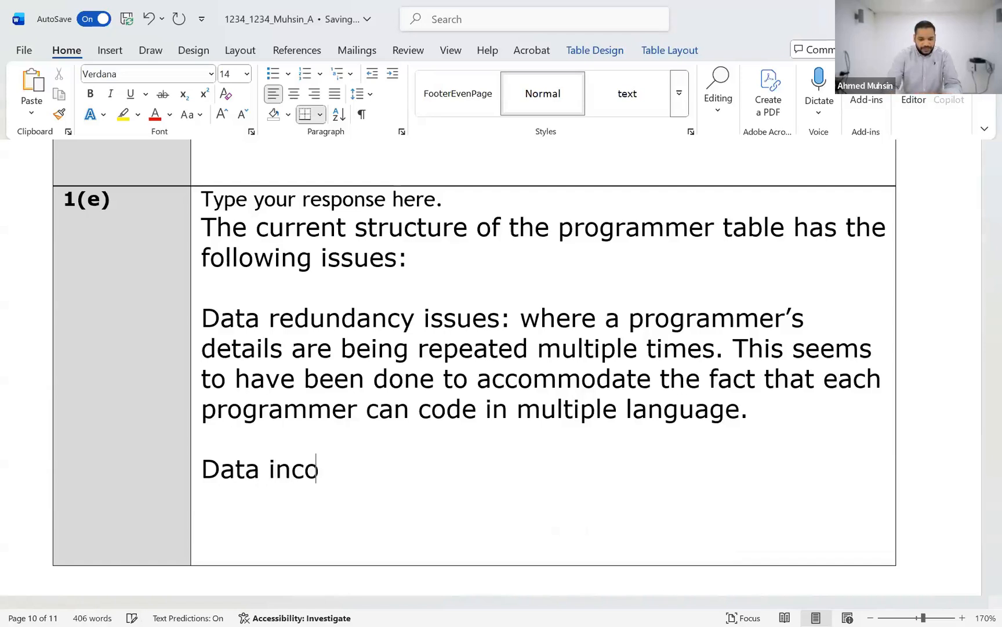
{"action": "type", "text": "nsistency in"}
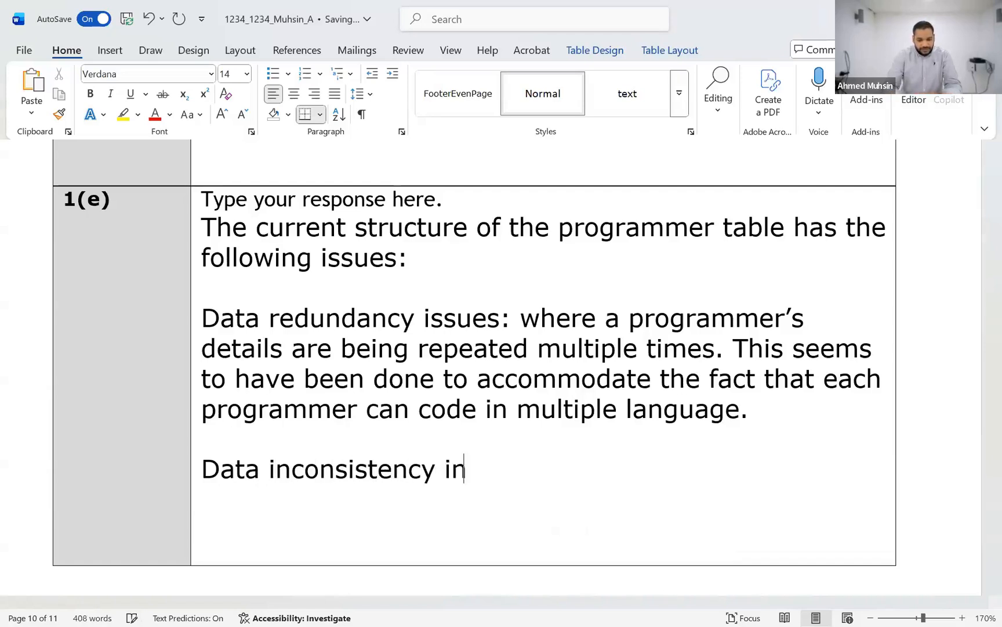
{"action": "key", "text": "BackSpace"}
{"action": "type", "text": "ssues:"}
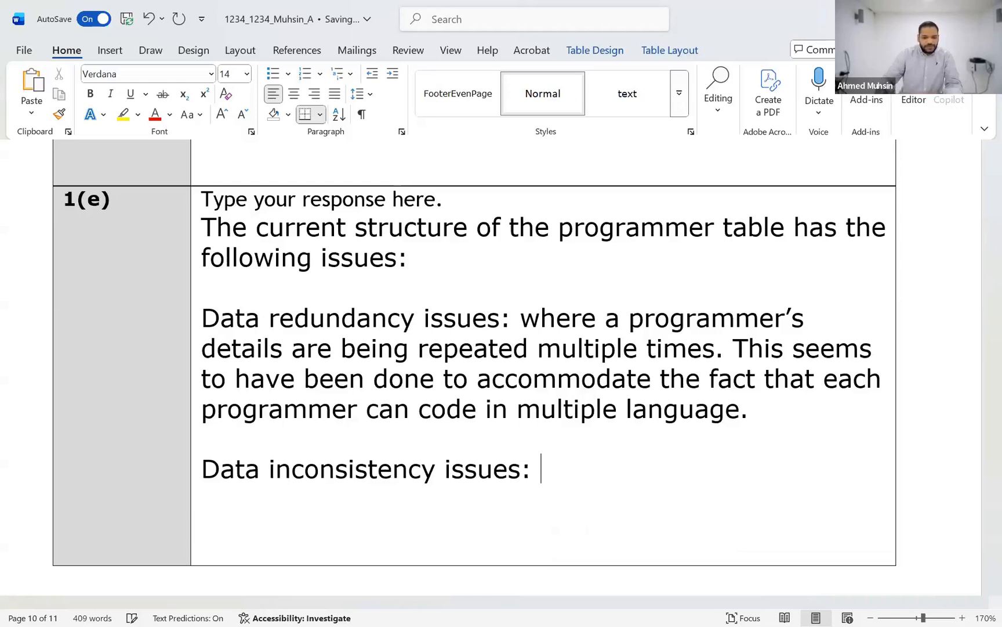
Remove the word "issues" from the "Data redundancy" and "Data inconsistency" labels
{"action": "double_click", "coordinate": [355, 256]}
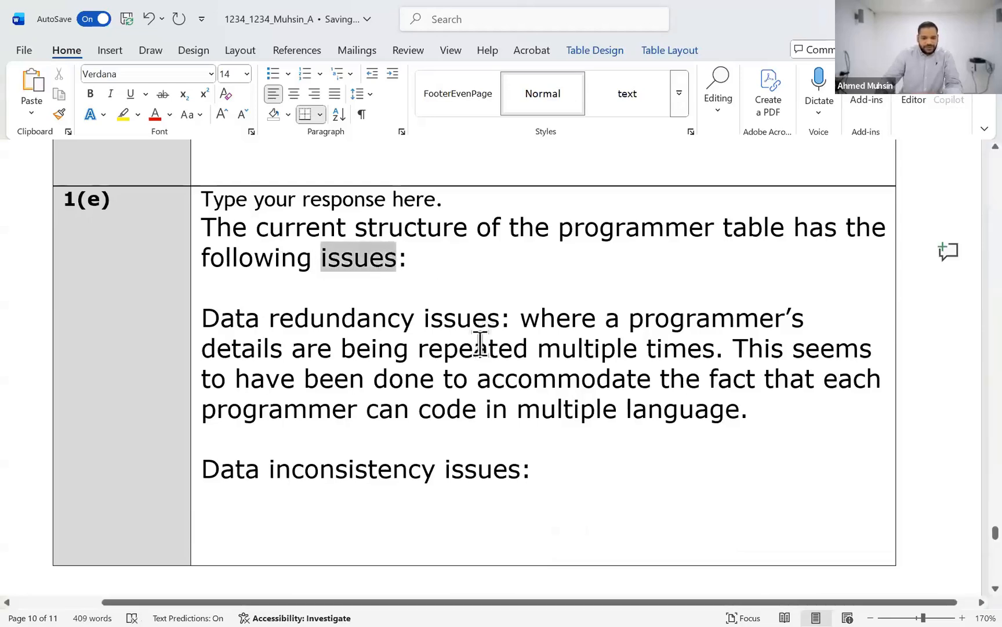
{"action": "double_click", "coordinate": [445, 332]}
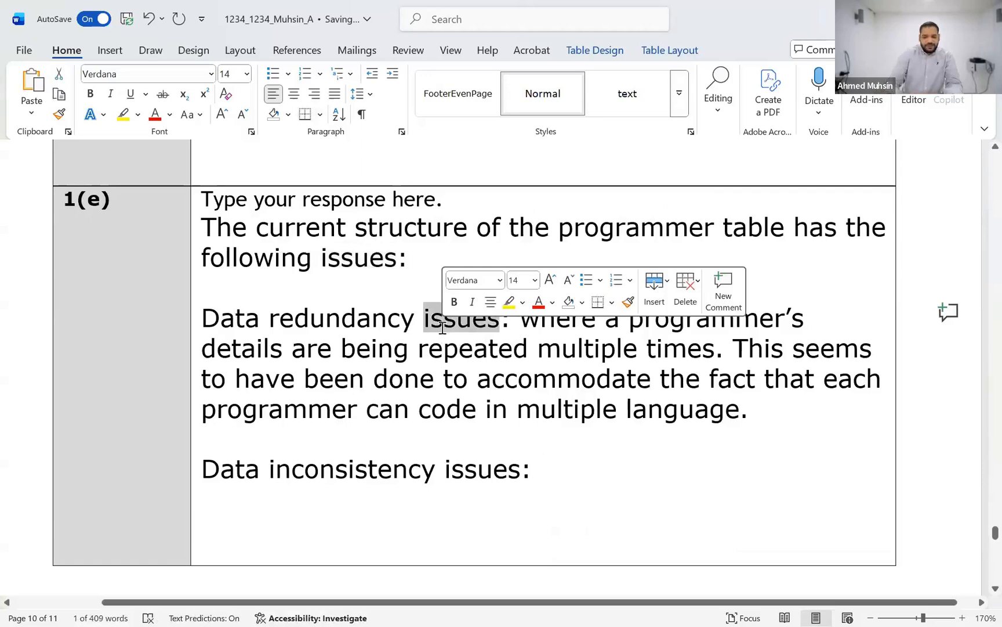
{"action": "key", "text": "Delete"}
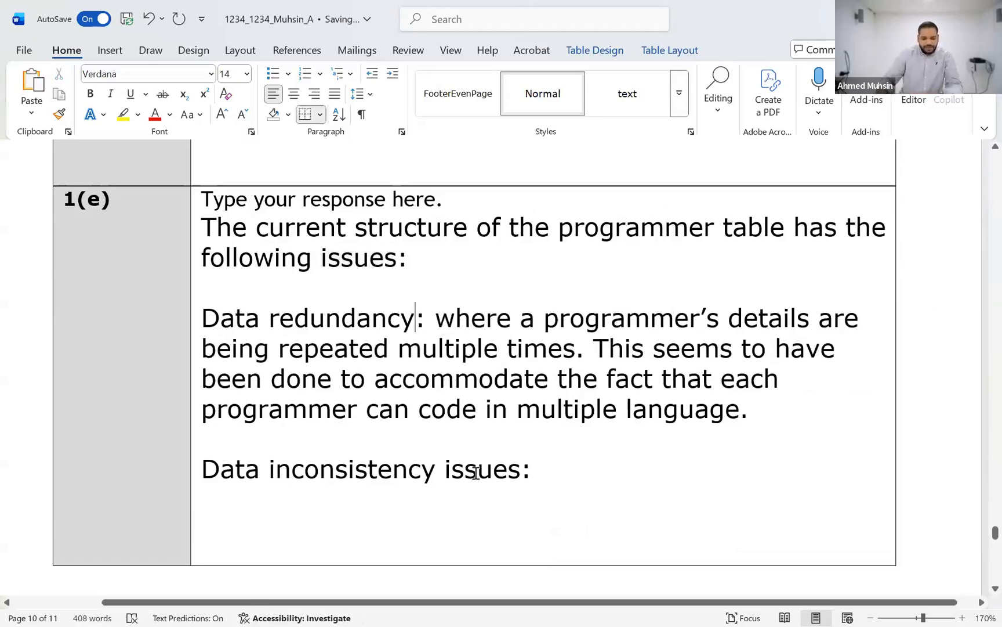
{"action": "double_click", "coordinate": [475, 469]}
{"action": "key", "text": "Delete"}
Complete the data inconsistency point after its colon with "the repeated details of programmers are inconsistent for some programmers."
{"action": "left_click", "coordinate": [475, 473]}
{"action": "type", "text": "the repeated details of"}
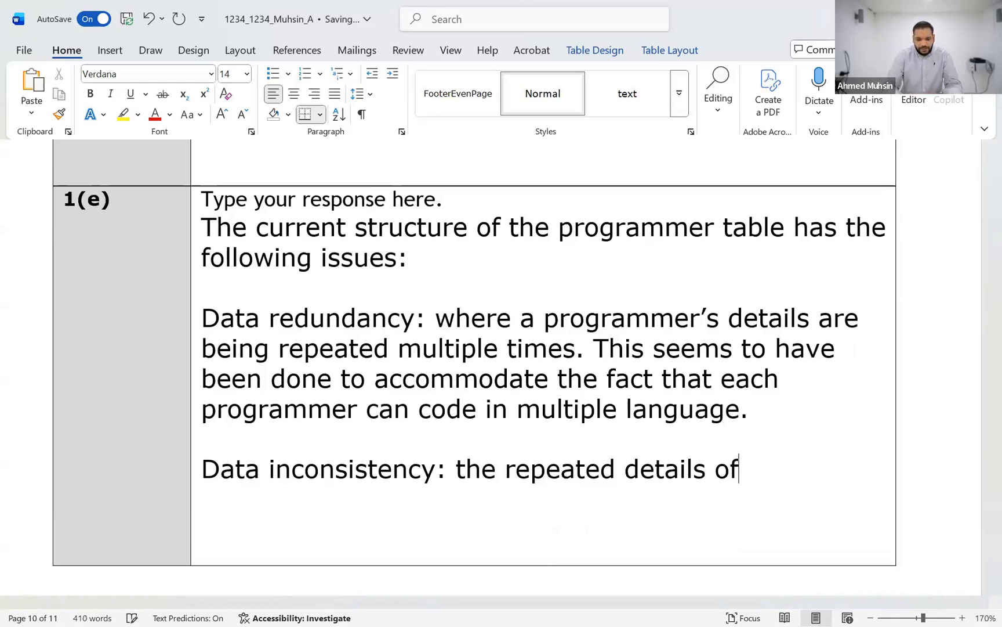
{"action": "type", "text": " programm"}
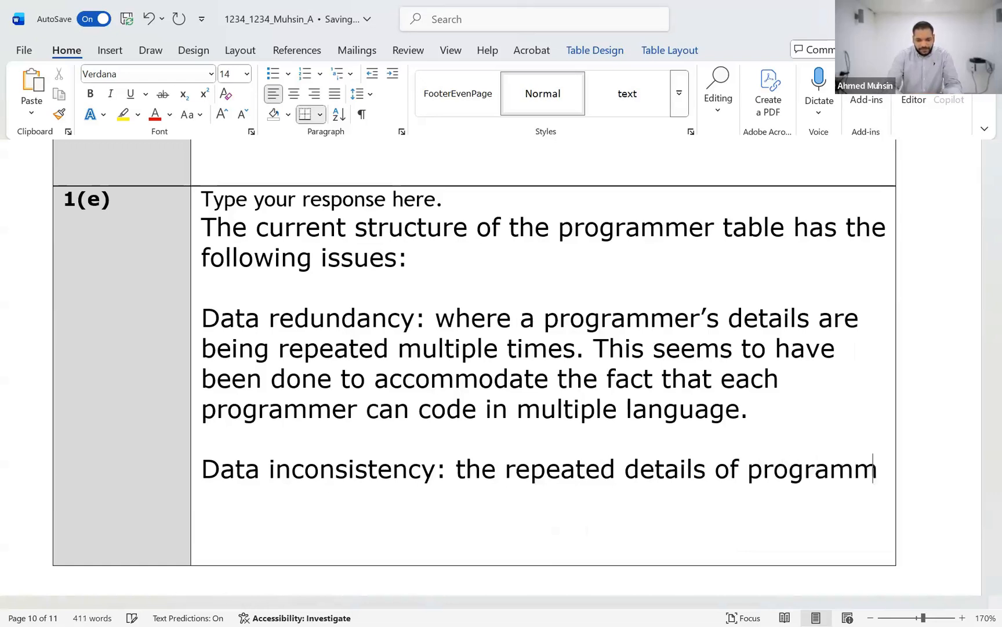
{"action": "type", "text": "ers are inc"}
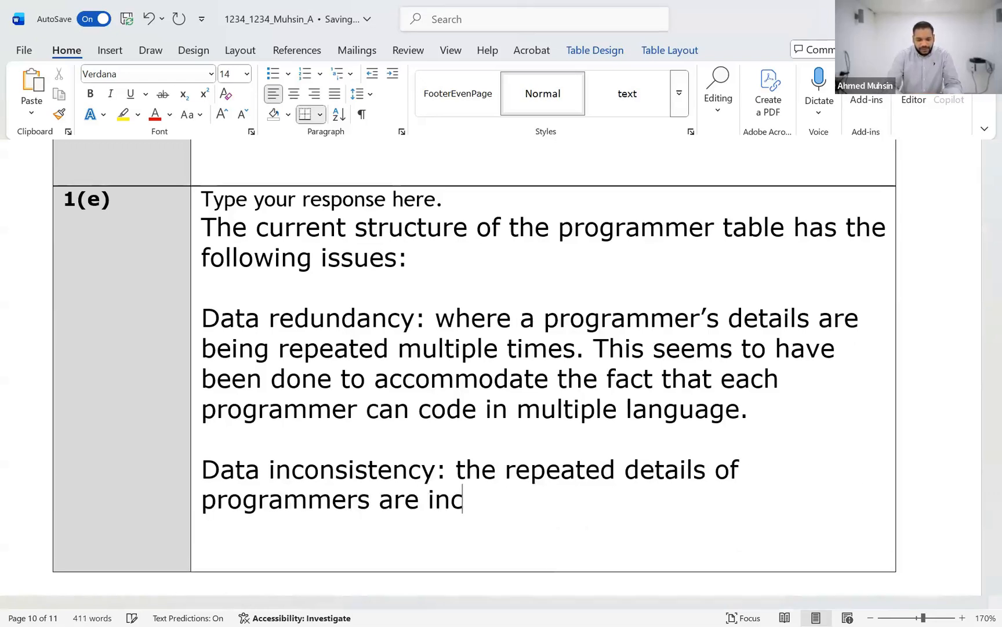
{"action": "type", "text": "onsistemn"}
{"action": "key", "text": "BackSpace"}
{"action": "key", "text": "BackSpace"}
{"action": "type", "text": "nt for some progr"}
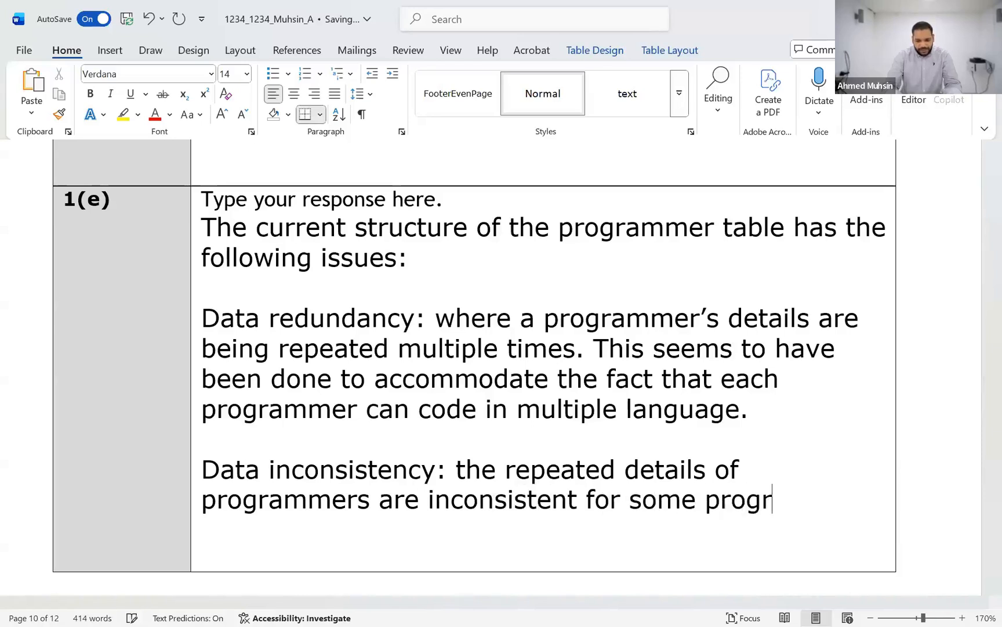
{"action": "type", "text": "ammer."}
{"action": "key", "text": "BackSpace"}
{"action": "type", "text": "s."}
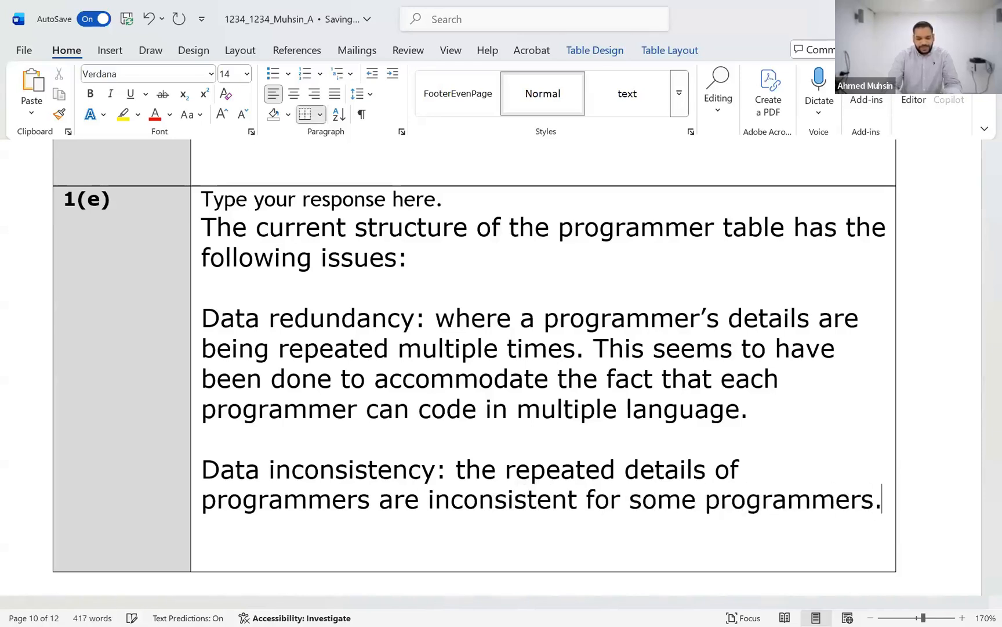
Start an example on a new line below the data inconsistency sentence with "Ex: programmer ID"
{"action": "key", "text": "Return"}
{"action": "type", "text": "Ex:"}
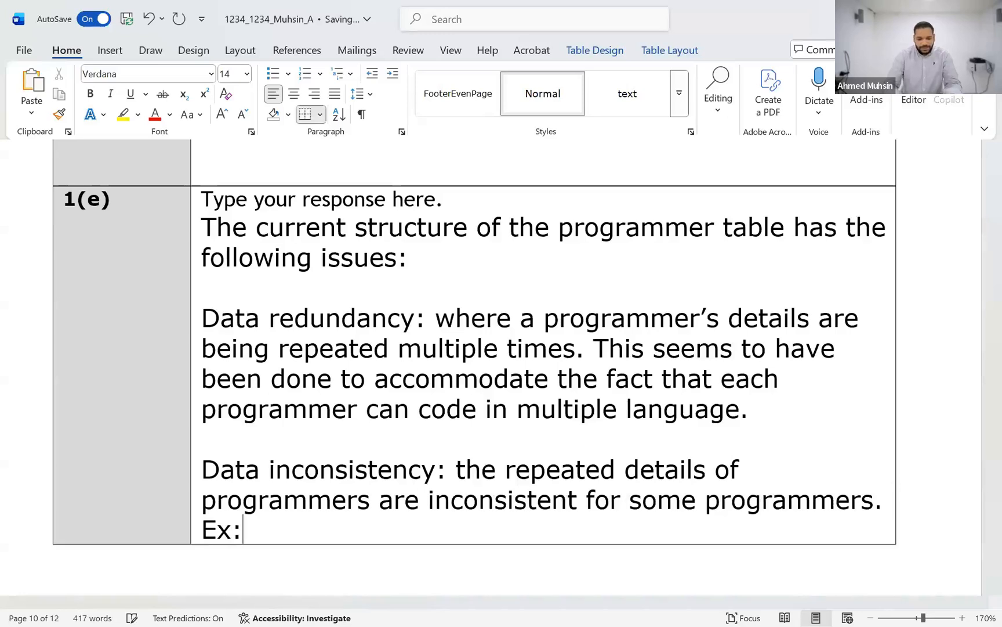
{"action": "type", "text": " programmer ID"}
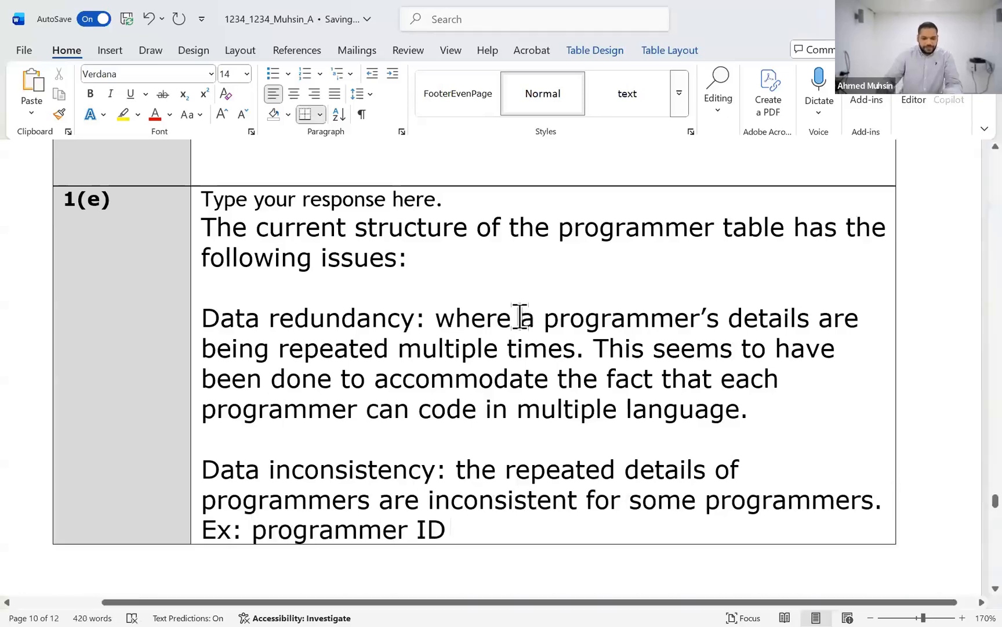
{"action": "scroll", "coordinate": [518, 316], "scroll_direction": "down", "scroll_amount": 1}
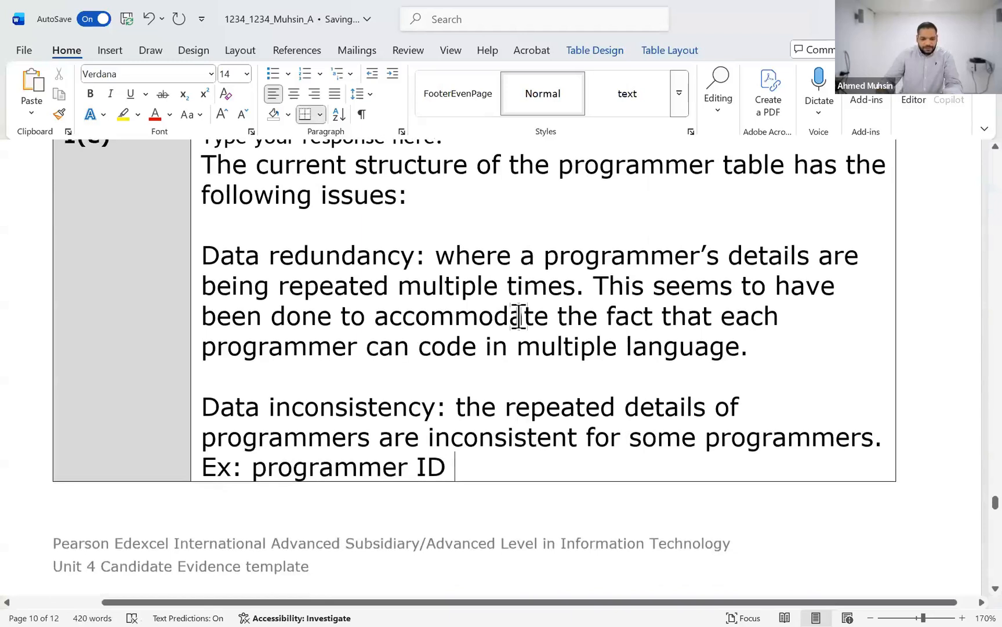
Switch to Access and compare the first names and email addresses across records 8 to 11 of tblProgrammer
{"action": "key", "text": "alt+Tab"}
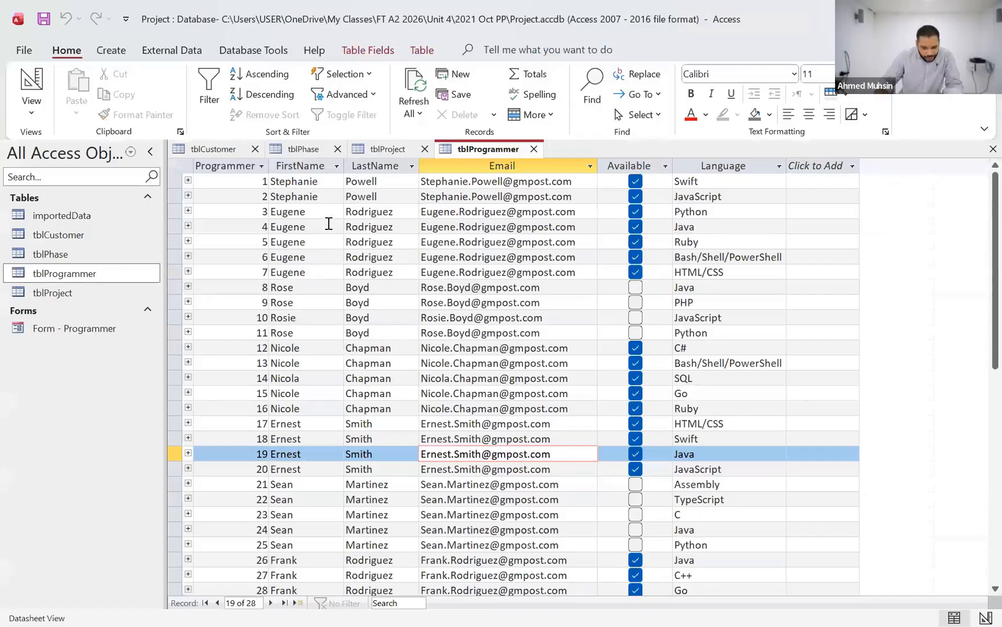
{"action": "left_click", "coordinate": [314, 288]}
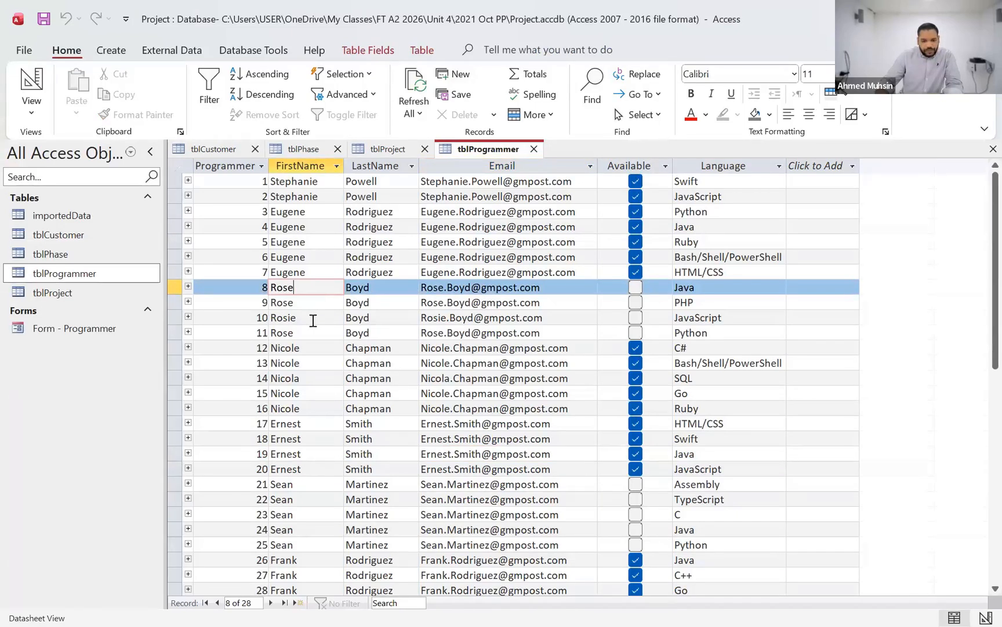
{"action": "left_click", "coordinate": [313, 319]}
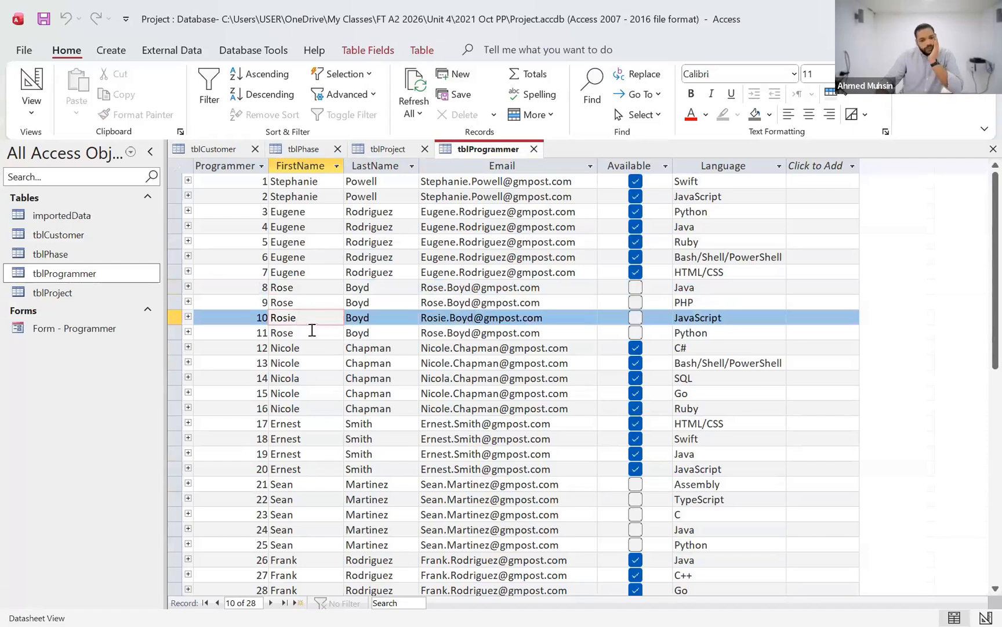
{"action": "left_click", "coordinate": [301, 303]}
{"action": "left_click", "coordinate": [296, 314]}
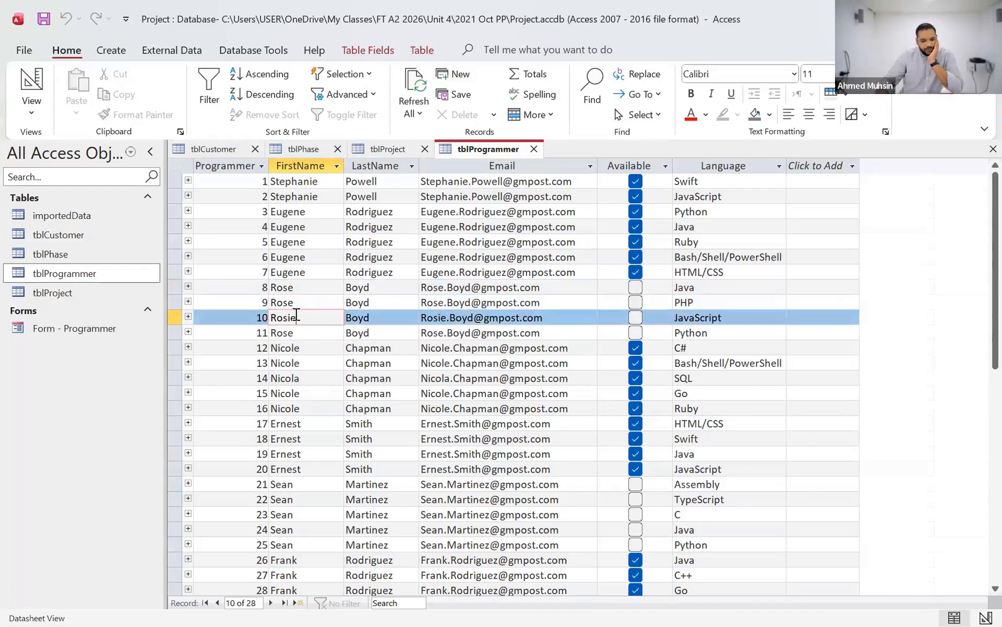
{"action": "left_click_drag", "start_coordinate": [298, 317], "coordinate": [265, 317]}
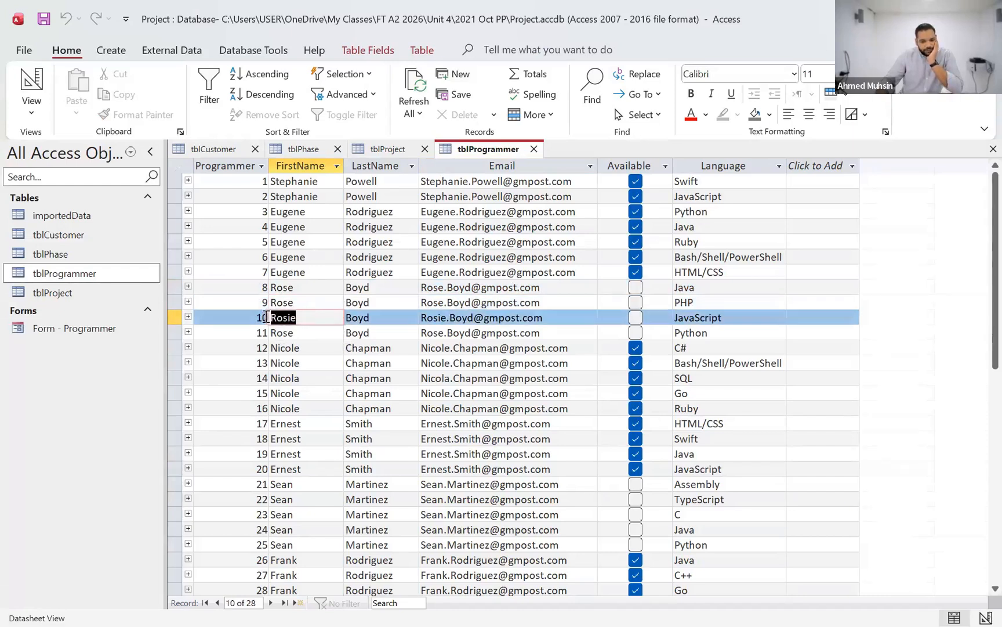
{"action": "left_click", "coordinate": [481, 332]}
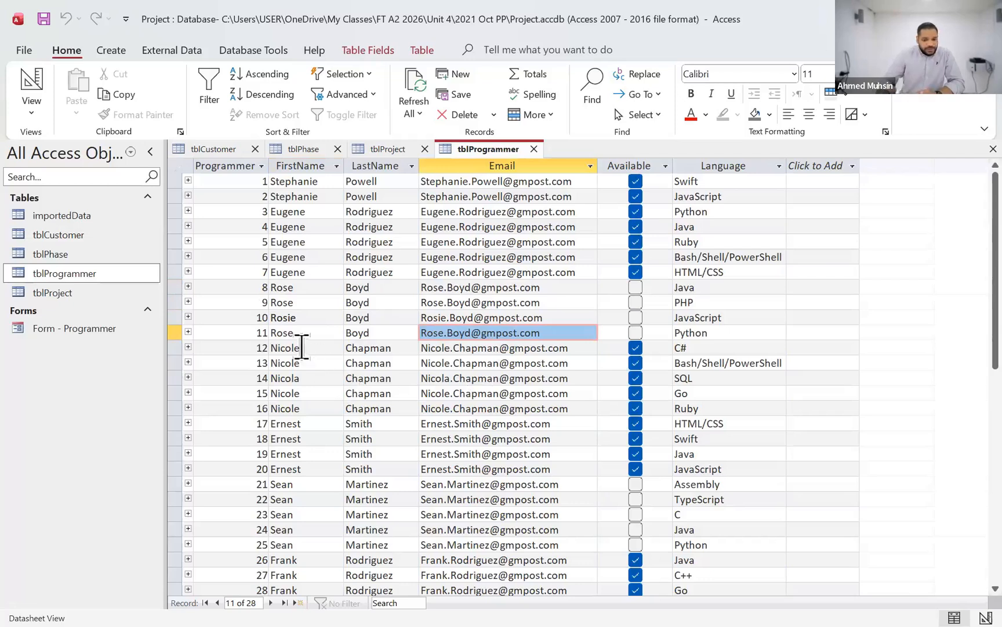
Compare the first-name spellings and email addresses of the programmer repeated in records 12 to 16
{"action": "scroll", "coordinate": [300, 347], "scroll_direction": "down", "scroll_amount": 1}
{"action": "left_click", "coordinate": [271, 331]}
{"action": "double_click", "coordinate": [272, 331]}
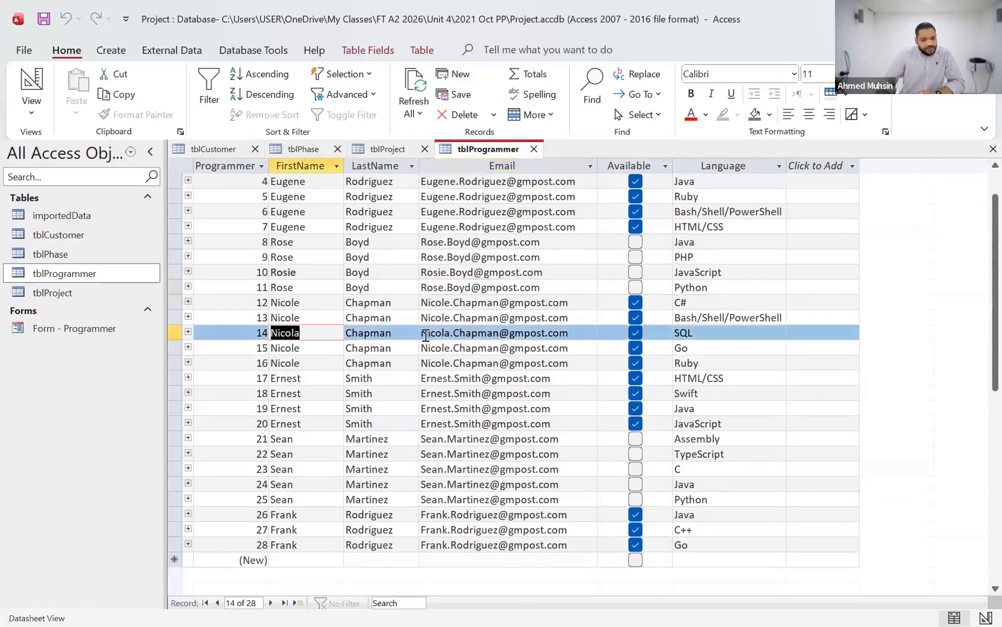
{"action": "left_click_drag", "start_coordinate": [552, 340], "coordinate": [551, 341]}
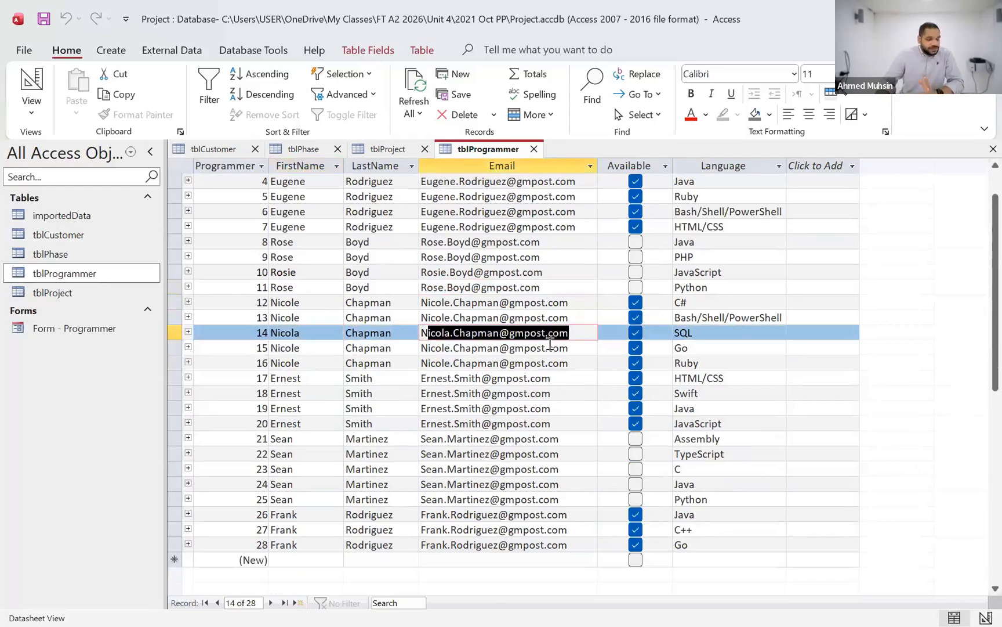
{"action": "left_click", "coordinate": [313, 318]}
{"action": "left_click", "coordinate": [310, 327]}
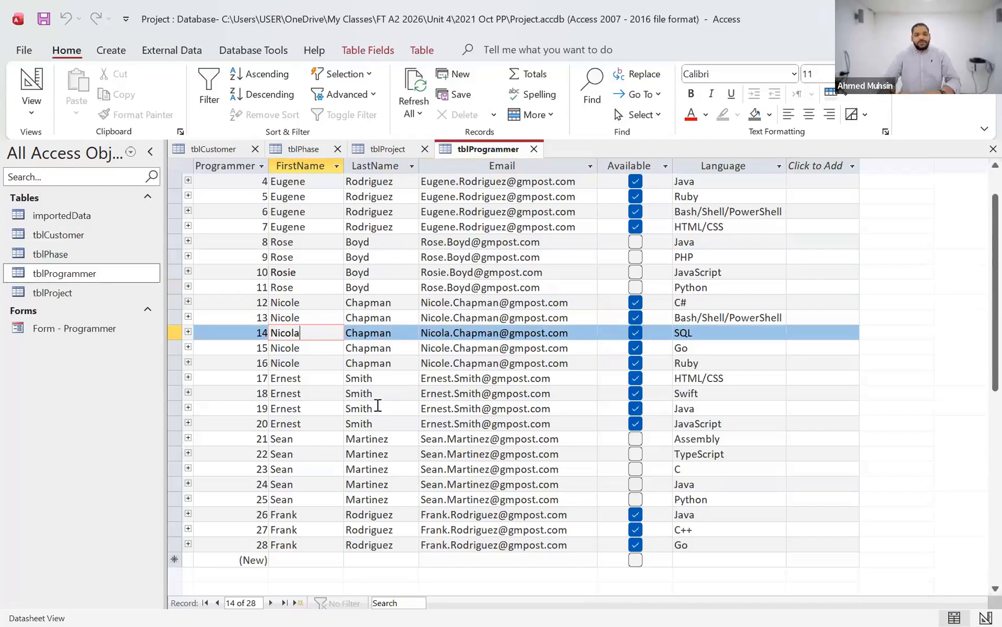
{"action": "left_click", "coordinate": [436, 304]}
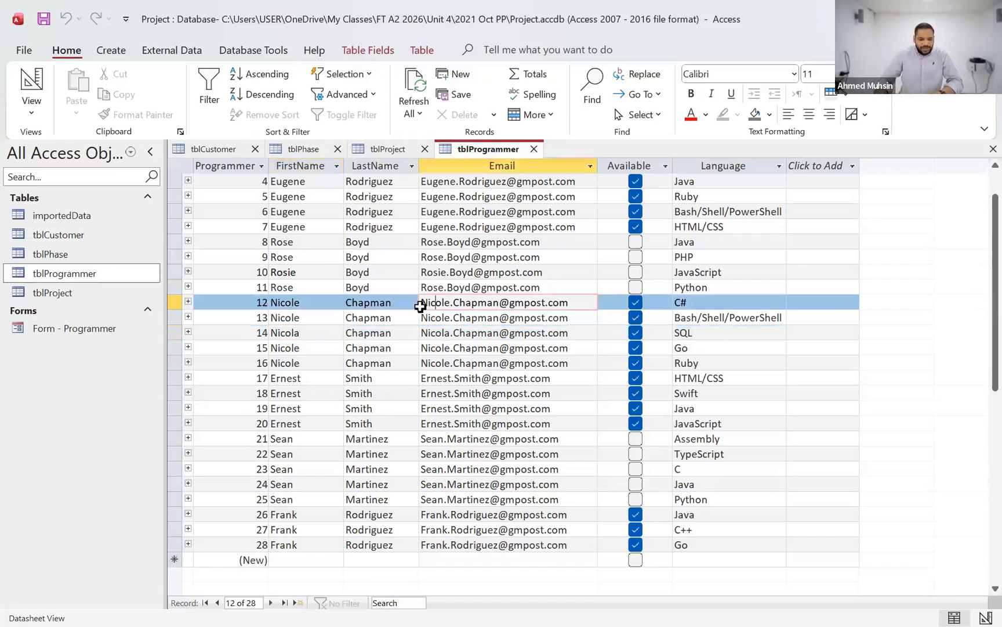
{"action": "left_click", "coordinate": [307, 304]}
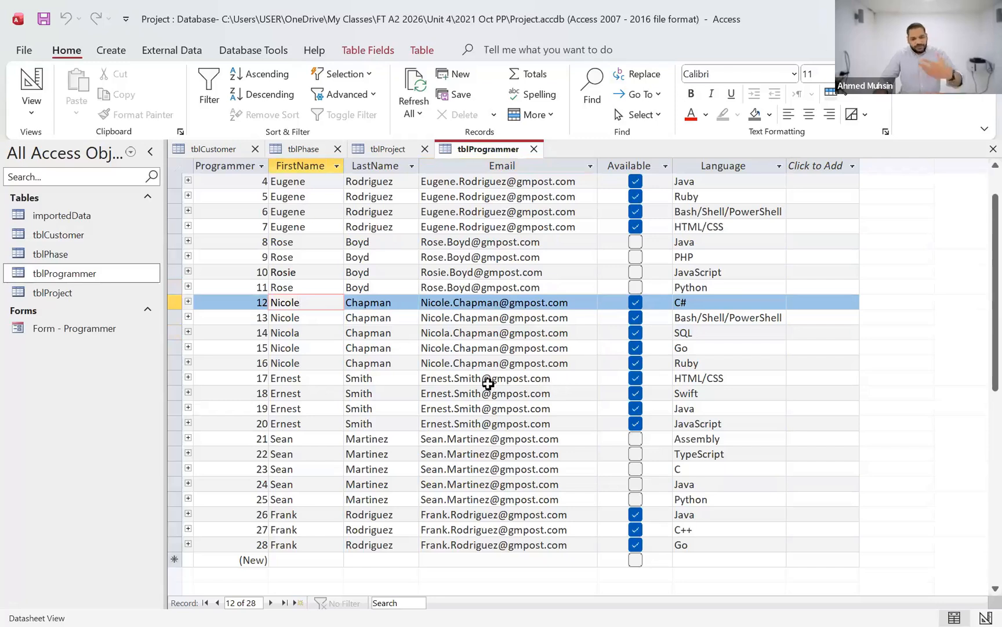
Recheck the programmer IDs in Access and continue the example in Word with "8 & 10 are the same person, however"
{"action": "key", "text": "alt+Tab"}
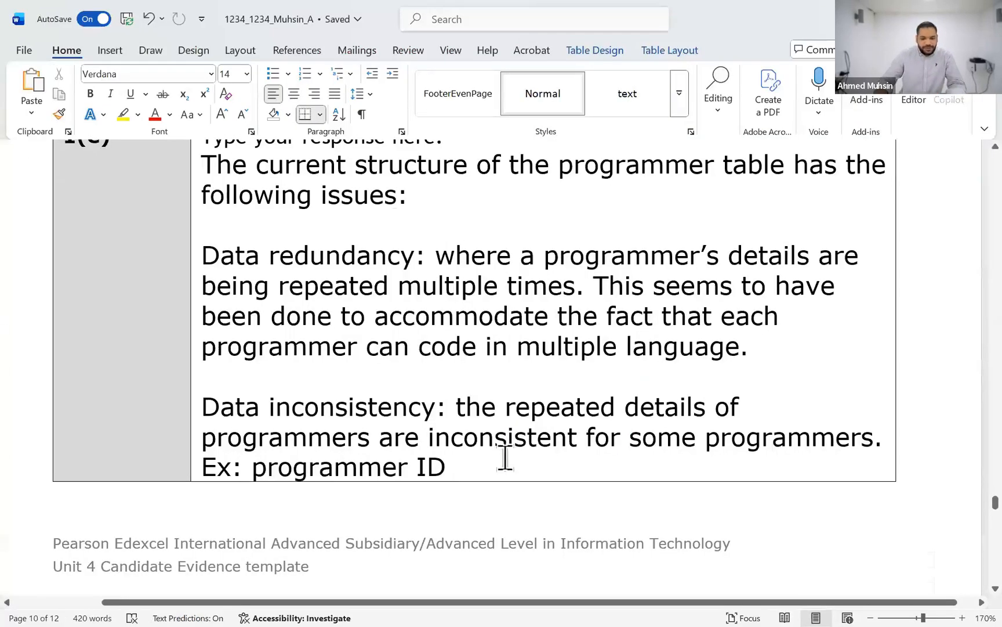
{"action": "key", "text": "alt+Tab"}
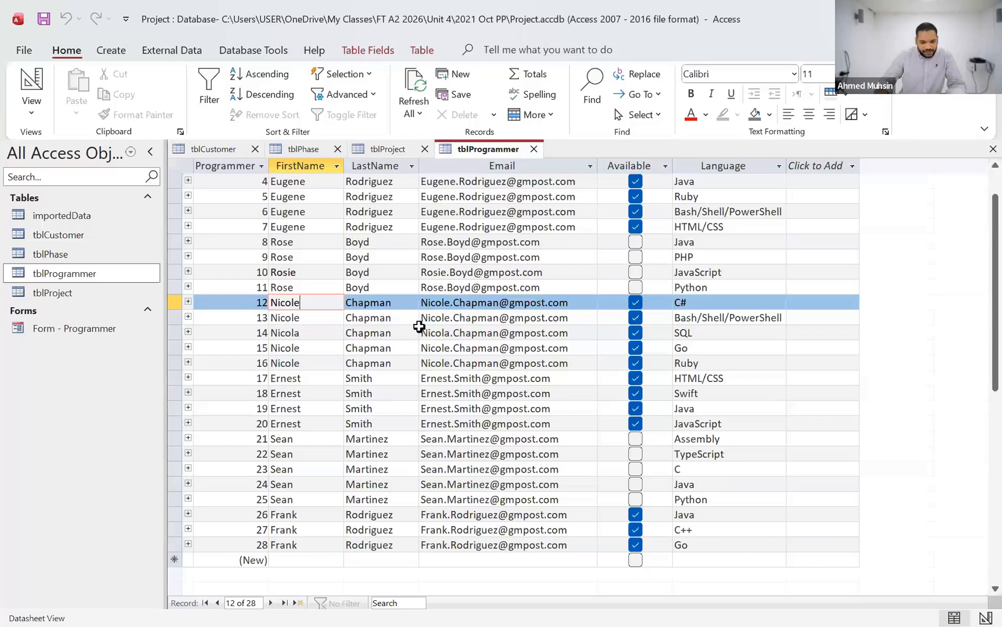
{"action": "left_click", "coordinate": [305, 243]}
{"action": "key", "text": "alt+Tab"}
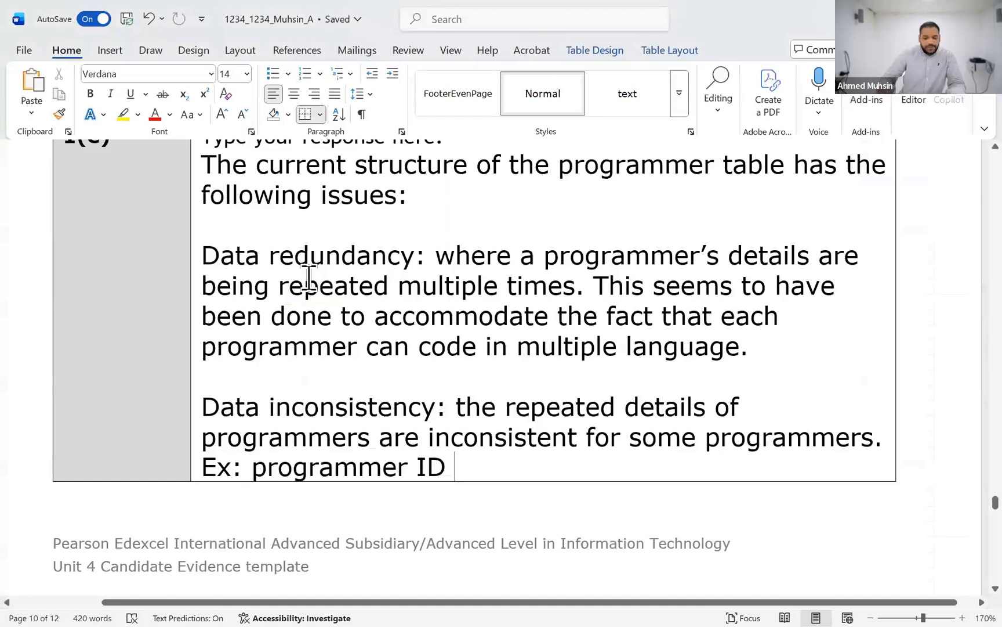
{"action": "type", "text": "8 & "}
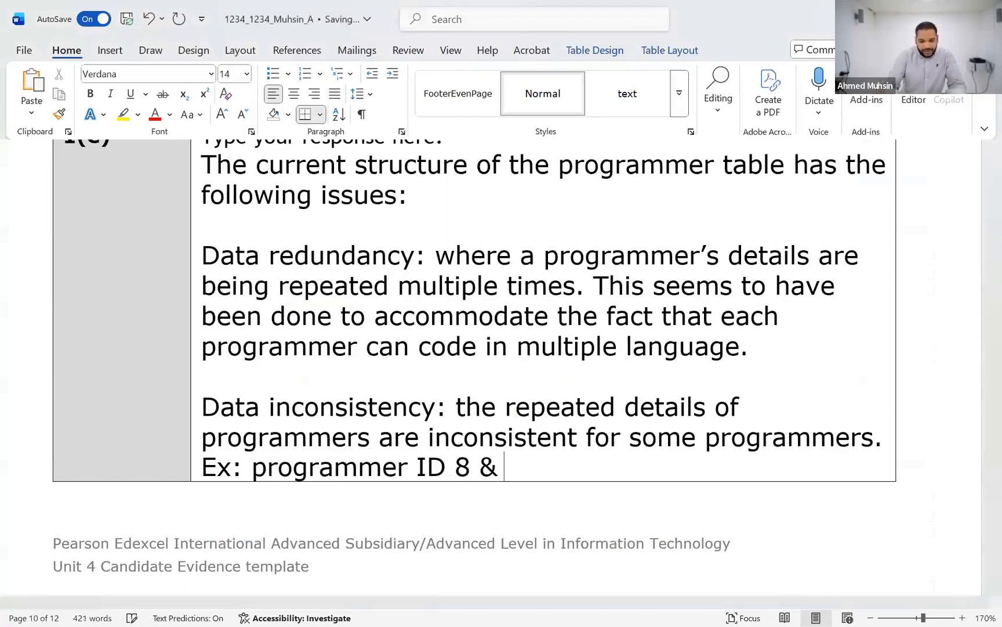
{"action": "type", "text": "10 are the smae"}
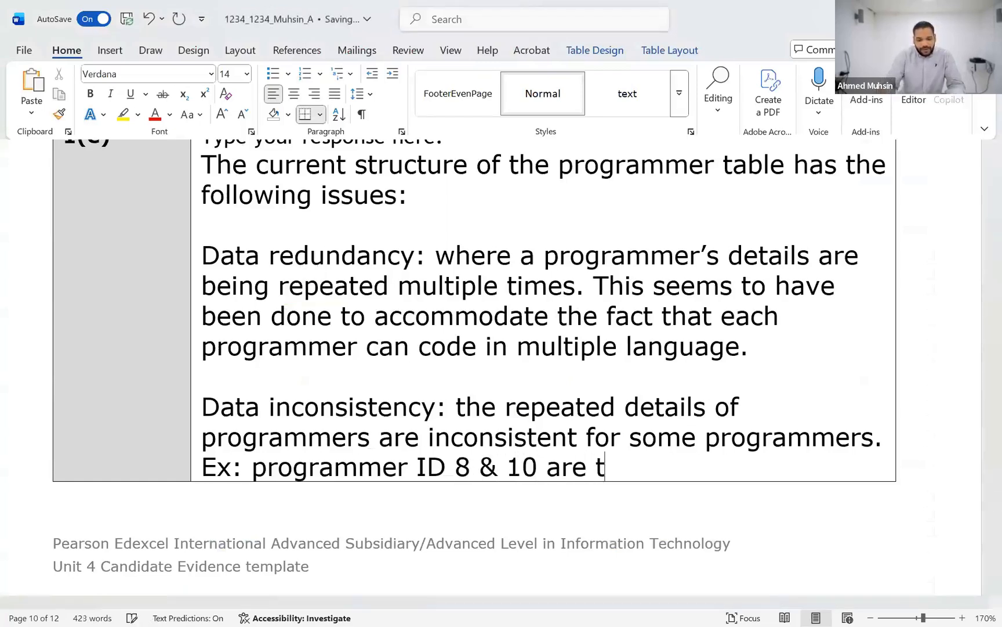
{"action": "key", "text": "BackSpace"}
{"action": "key", "text": "BackSpace"}
{"action": "key", "text": "BackSpace"}
{"action": "type", "text": "a"}
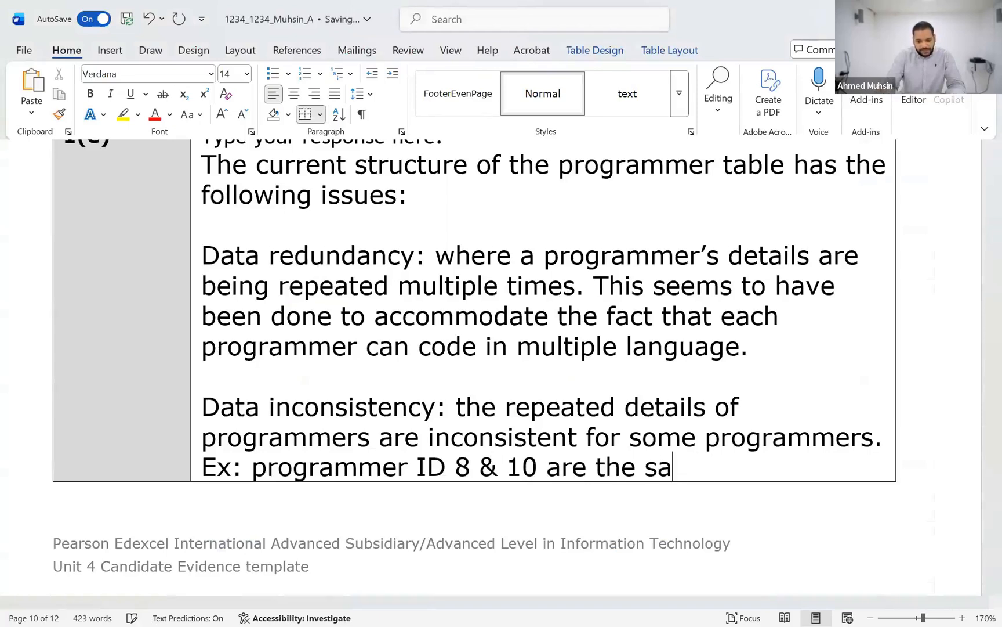
{"action": "type", "text": "me person, however"}
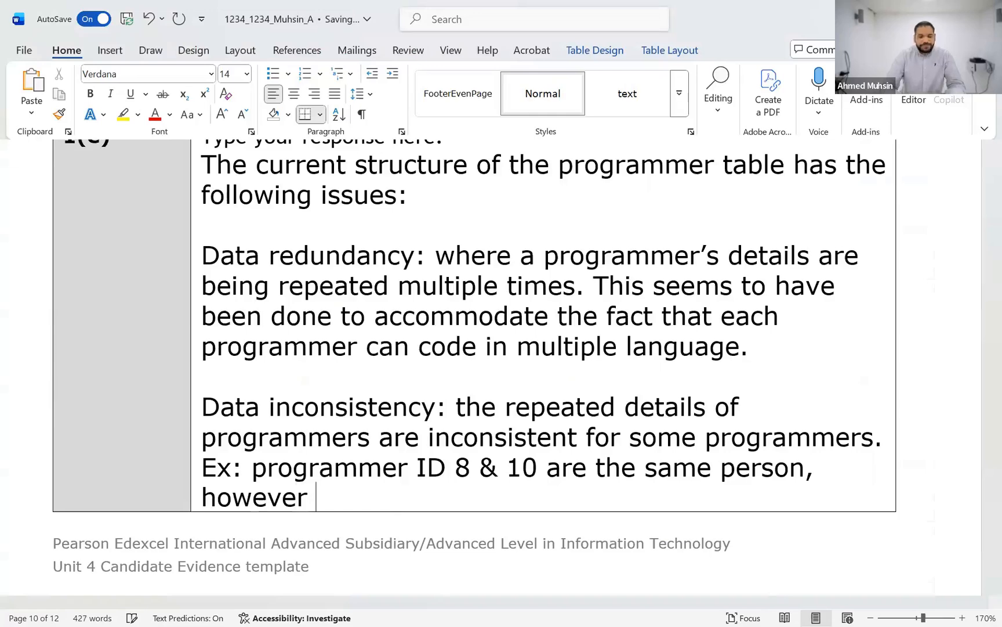
Glance back at tblProgrammer in Access and finish the Word example with "their names have been spelt differently."
{"action": "key", "text": "alt+Tab"}
{"action": "key", "text": "alt+Tab"}
{"action": "type", "text": "their na"}
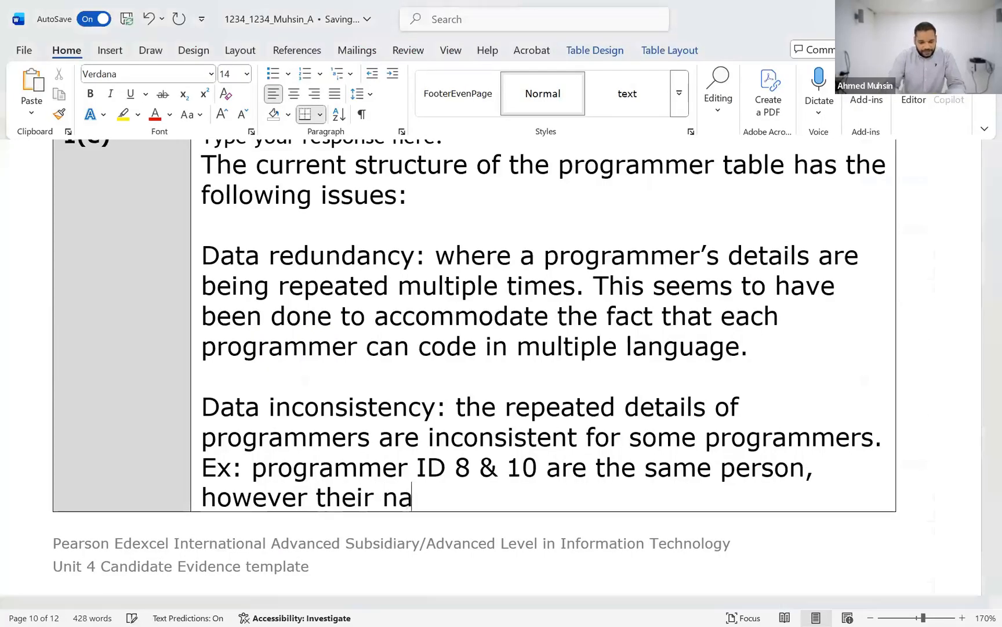
{"action": "type", "text": "mes have been spelt diff"}
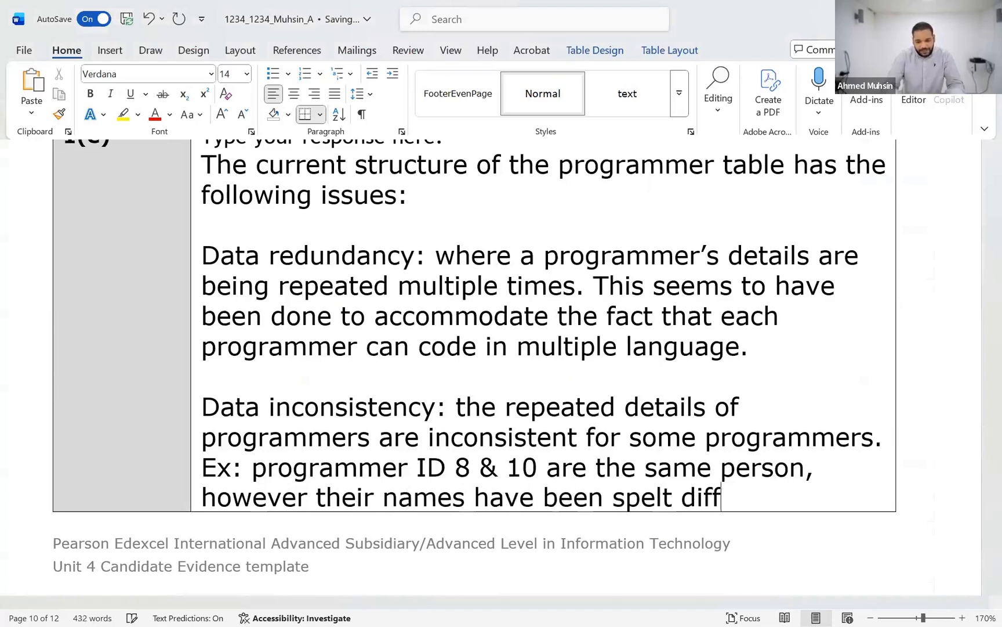
{"action": "type", "text": "erently."}
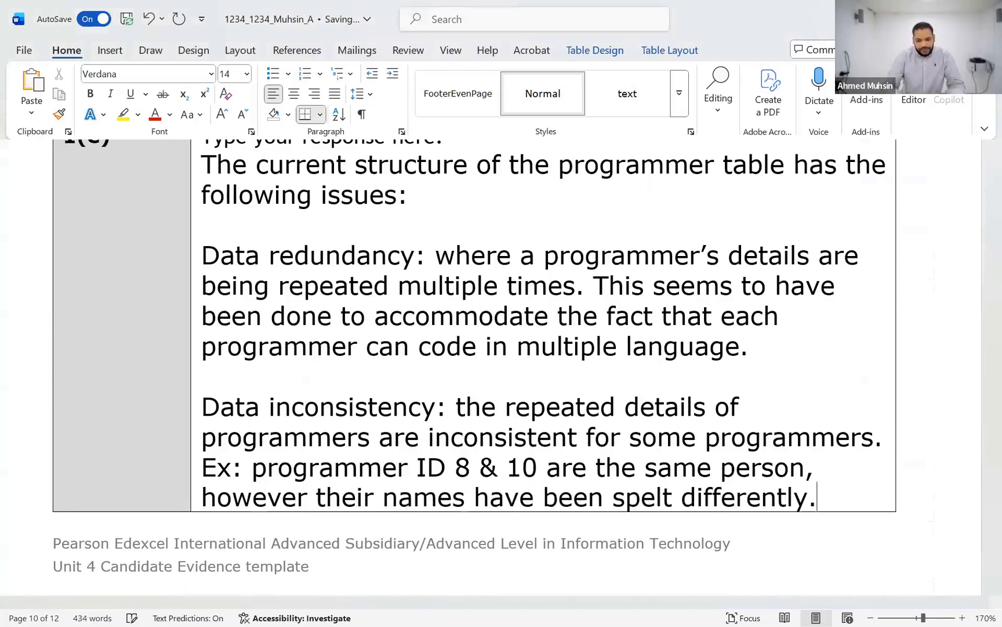
Replace the example's closing full stop with the two differing first-name spellings in brackets, joined by "and"
{"action": "key", "text": "BackSpace"}
{"action": "key", "text": "BackSpace"}
{"action": "type", "text": "(Rose"}
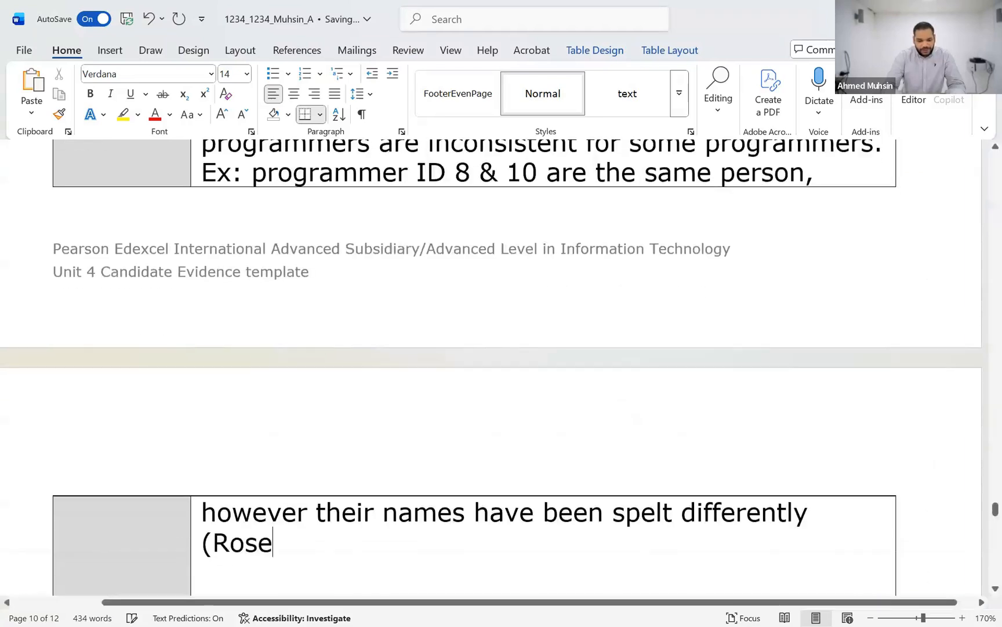
{"action": "type", "text": " and Rosie)"}
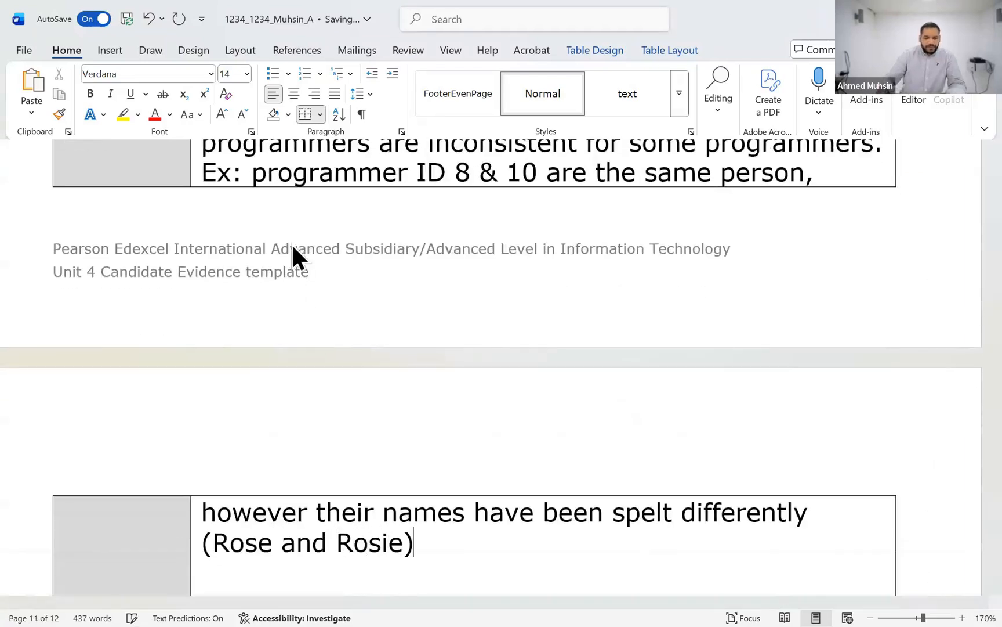
Reread the 1(e) response and extend the inconsistency example after the bracketed names with "and this has led to"
{"action": "scroll", "coordinate": [292, 244], "scroll_direction": "up", "scroll_amount": 6}
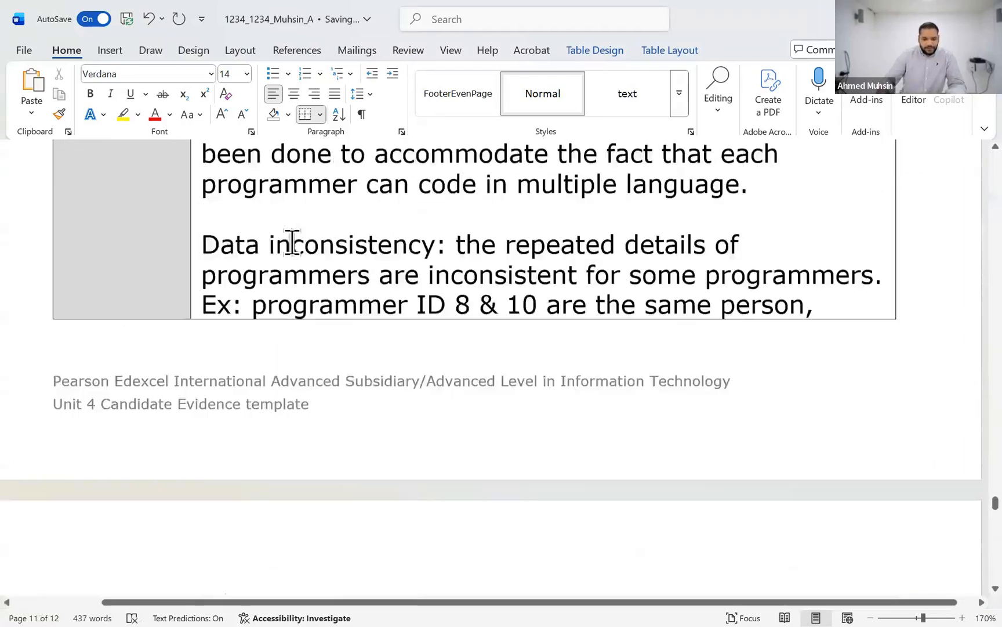
{"action": "scroll", "coordinate": [286, 271], "scroll_direction": "down", "scroll_amount": 2}
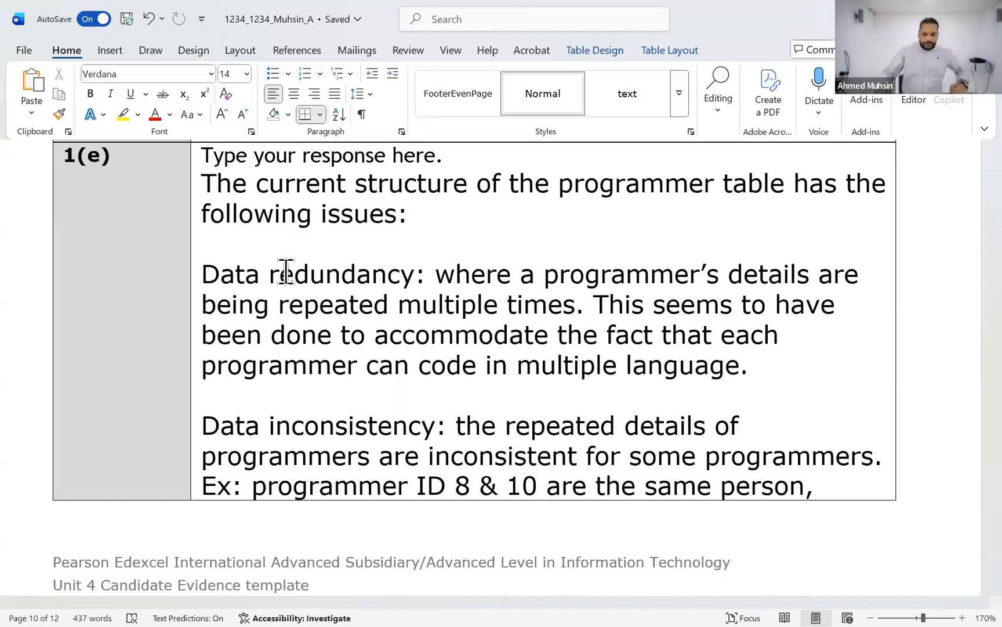
{"action": "scroll", "coordinate": [570, 418], "scroll_direction": "down", "scroll_amount": 7}
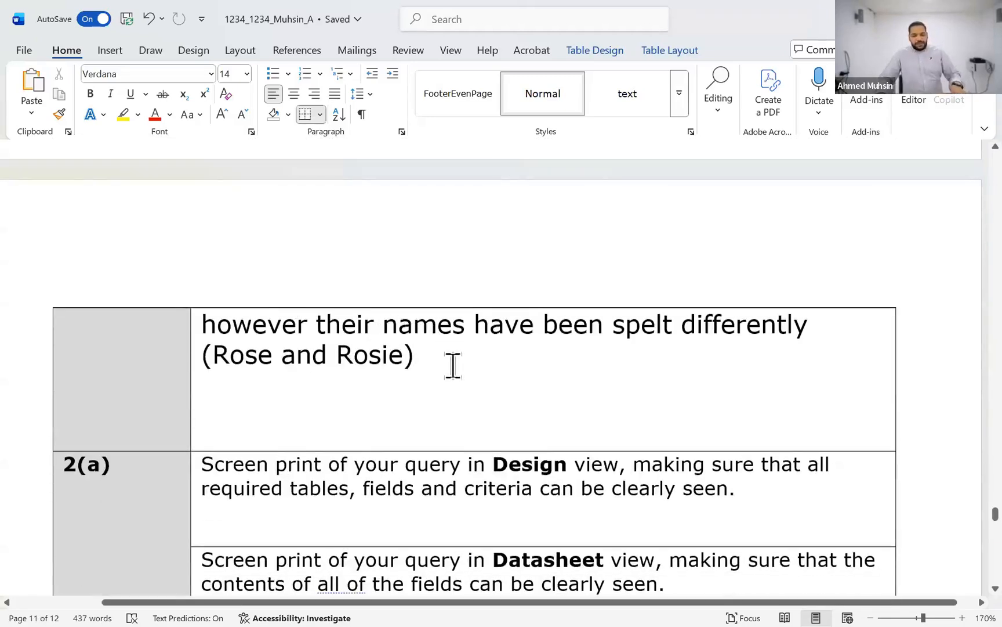
{"action": "type", "text": "and"}
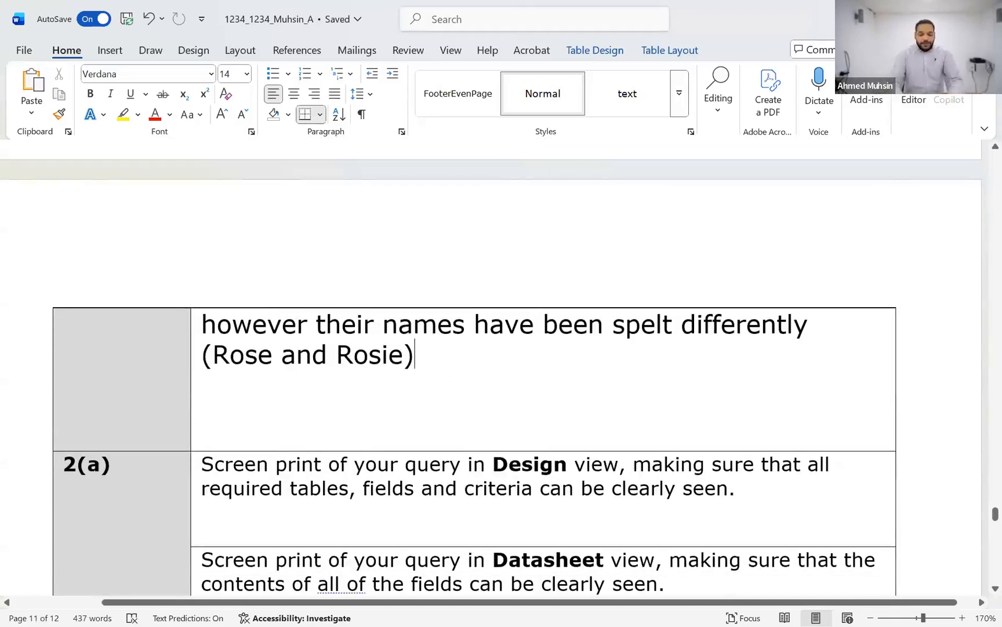
{"action": "type", "text": " this"}
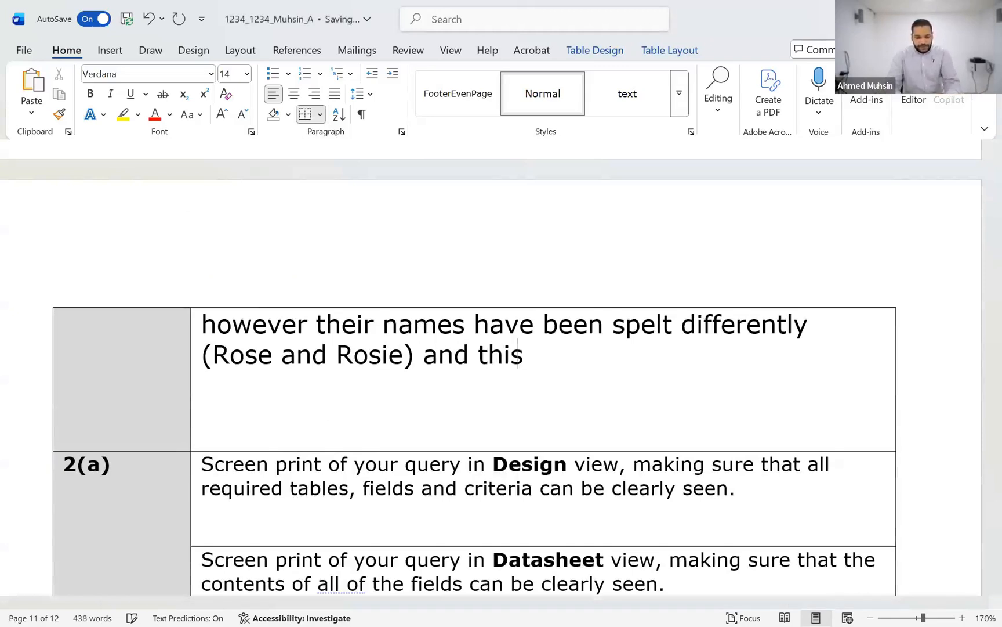
{"action": "type", "text": " has led to an"}
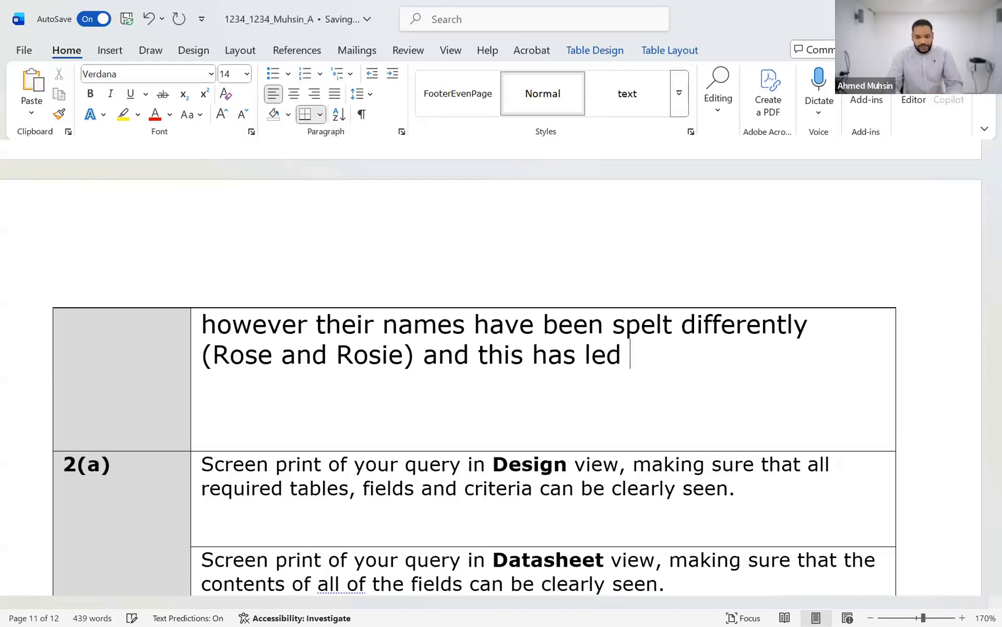
{"action": "key", "text": "BackSpace"}
{"action": "type", "text": "gen"}
{"action": "key", "text": "BackSpace"}
{"action": "key", "text": "BackSpace"}
{"action": "key", "text": "BackSpace"}
{"action": "key", "text": "BackSpace"}
{"action": "key", "text": "BackSpace"}
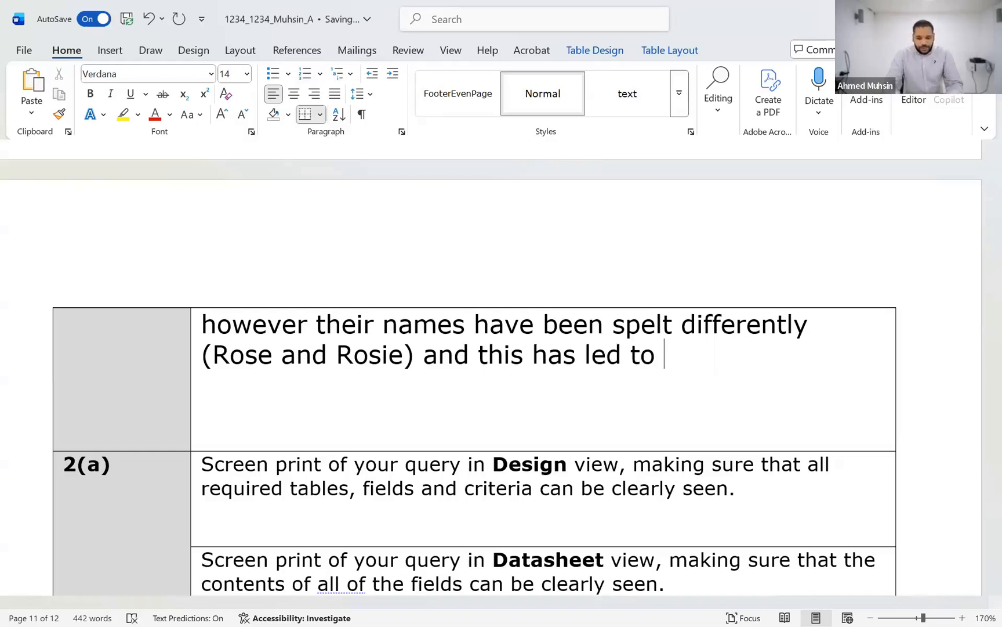
Complete the sentence with "a different email address also being generated, where the same person is having 2 different email addresses."
{"action": "type", "text": "a differen"}
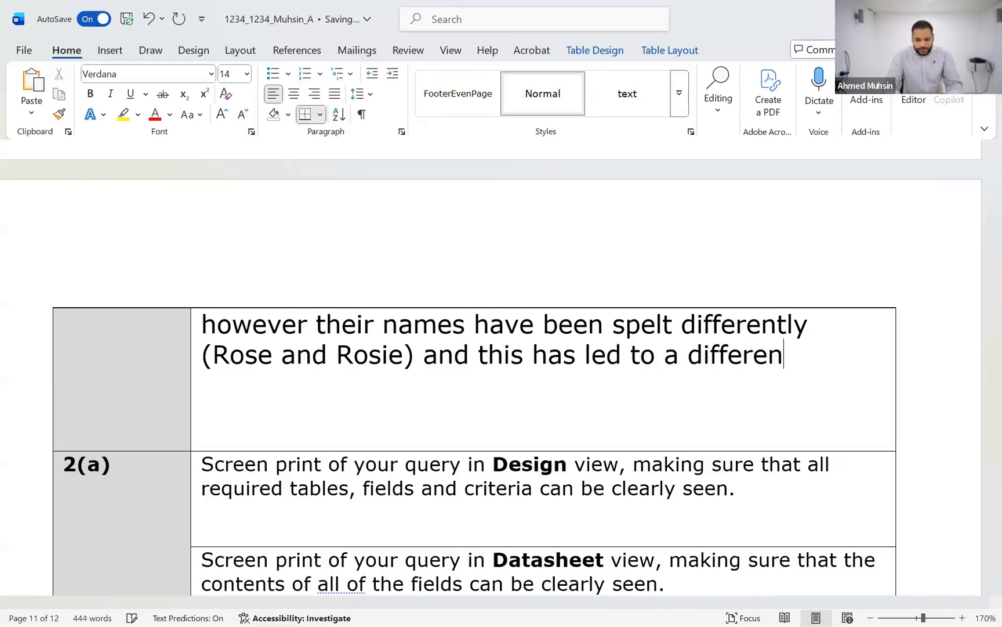
{"action": "type", "text": "t email addre"}
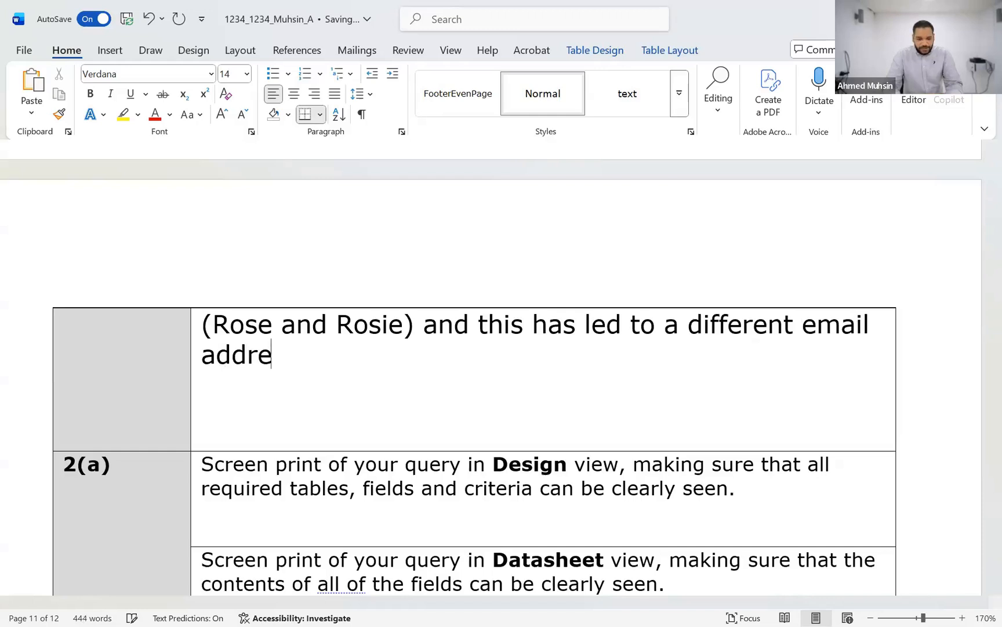
{"action": "type", "text": "ss als"}
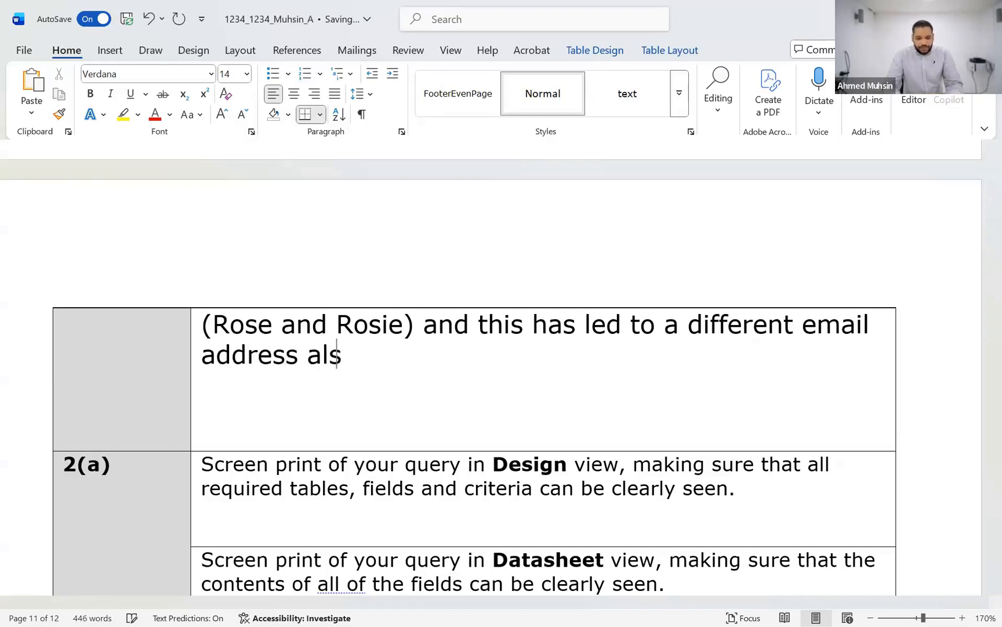
{"action": "type", "text": "o being g"}
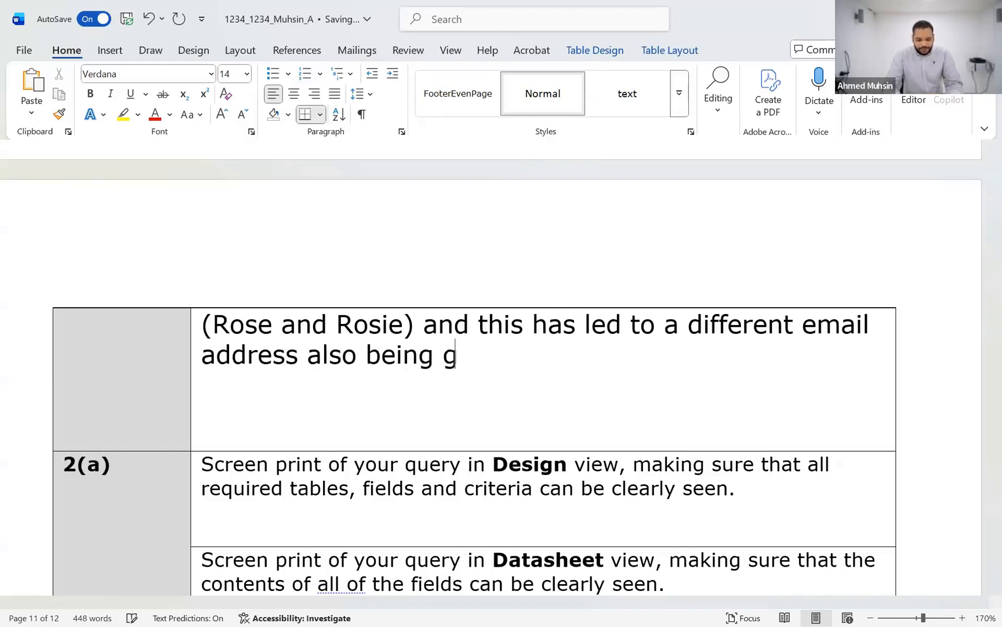
{"action": "type", "text": "enerated, where the same person "}
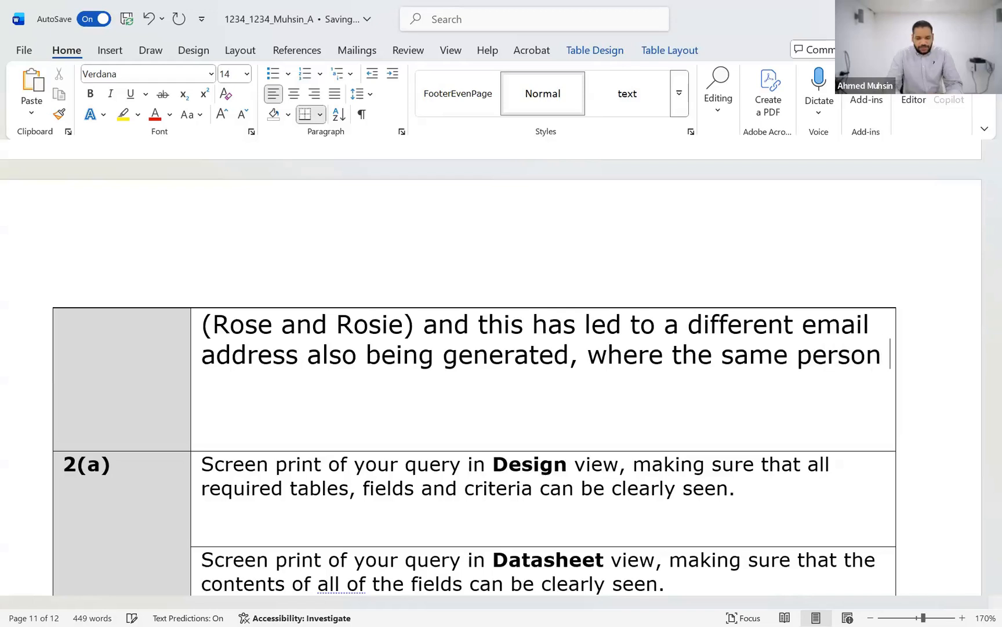
{"action": "type", "text": "is hav"}
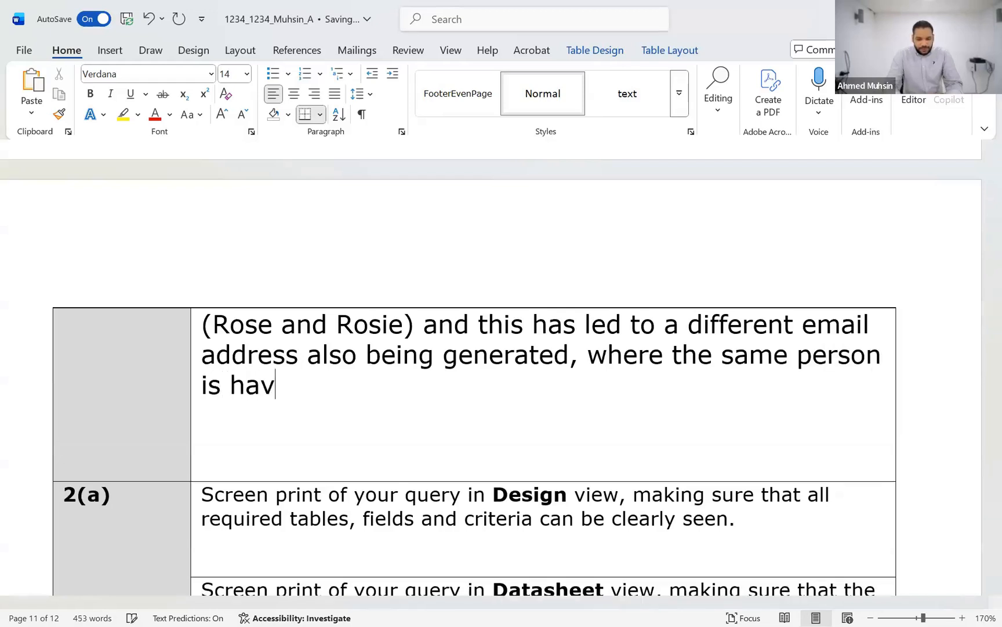
{"action": "type", "text": "ing 2 differe"}
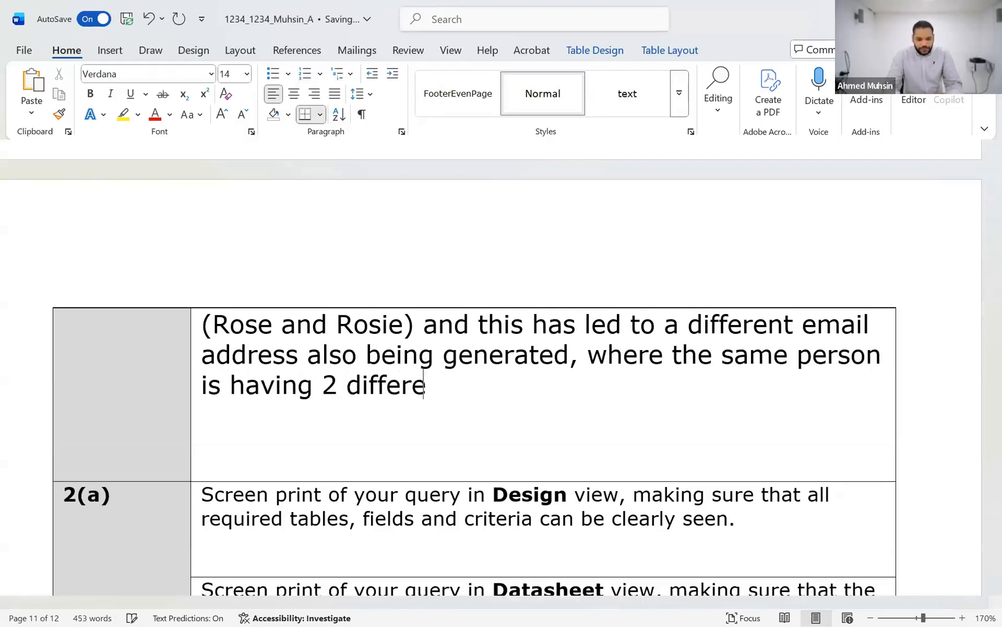
{"action": "type", "text": "nt email add"}
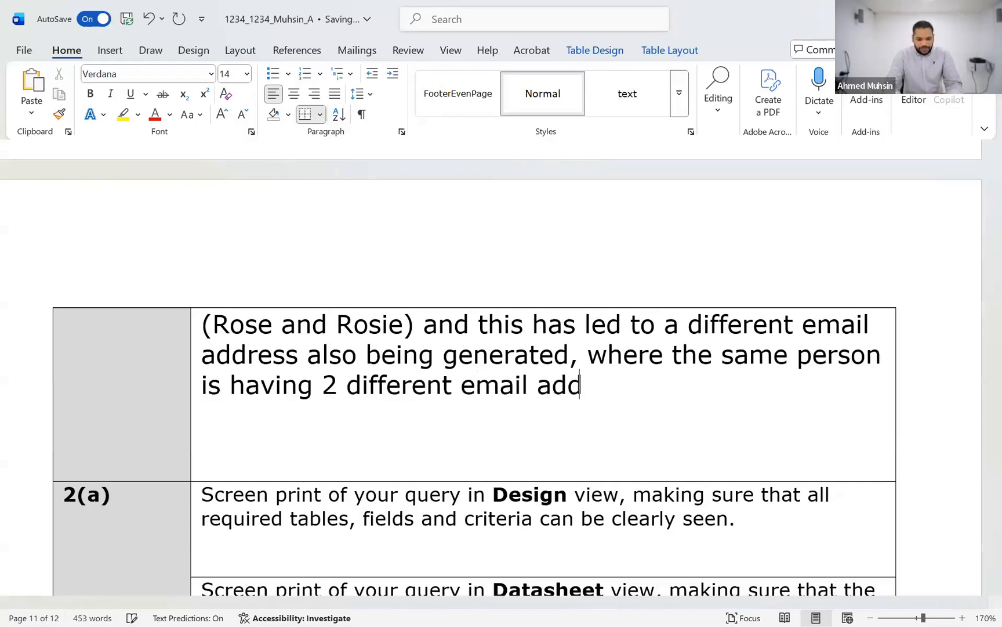
{"action": "type", "text": "resses."}
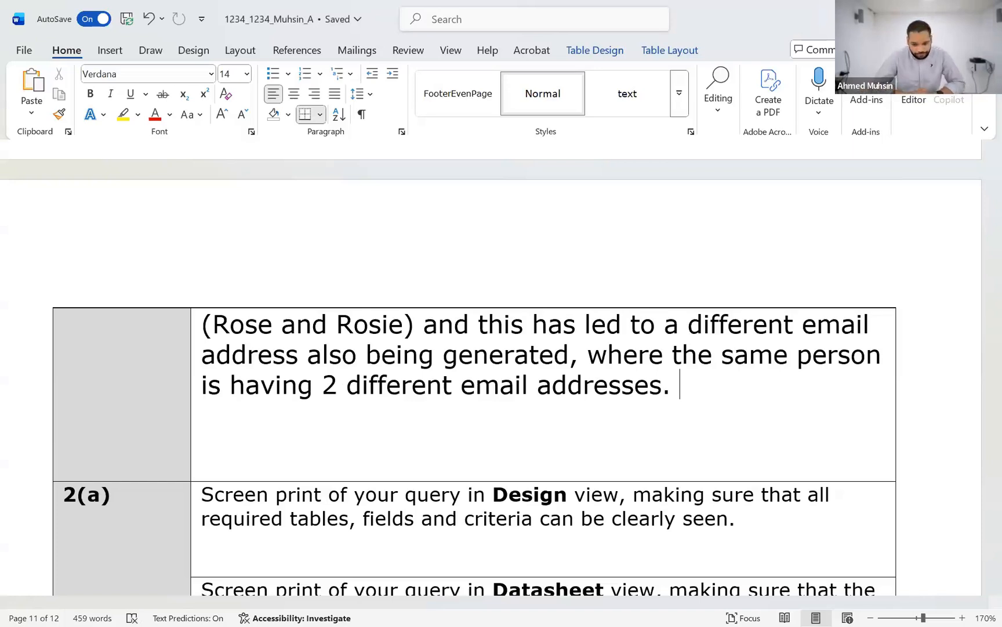
Leave a blank line below the data inconsistency paragraph and start a new one with the heading "Non-Atomic values:"
{"action": "key", "text": "Return"}
{"action": "key", "text": "Return"}
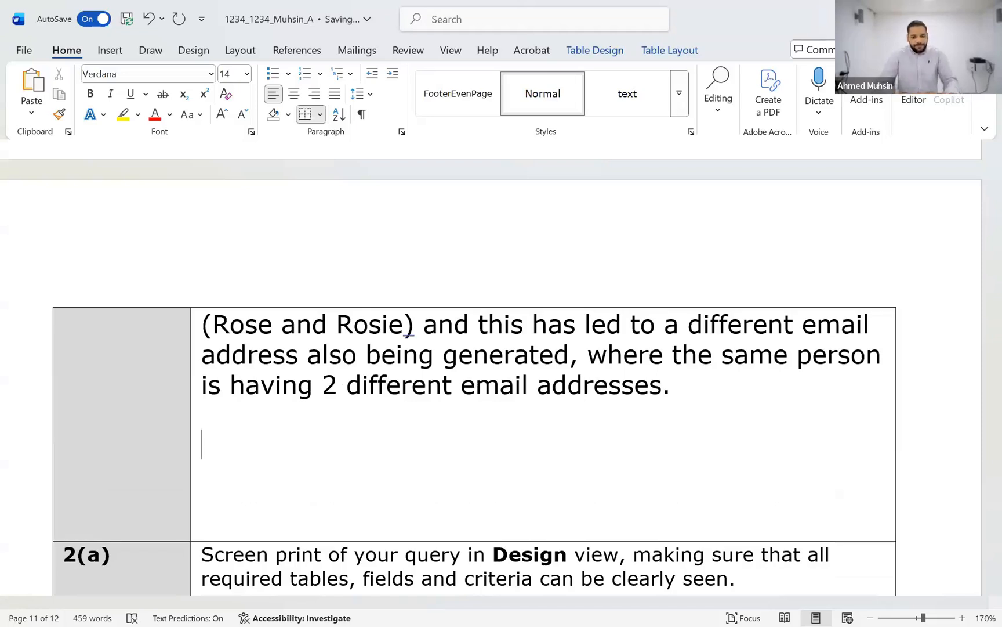
{"action": "key", "text": "alt"}
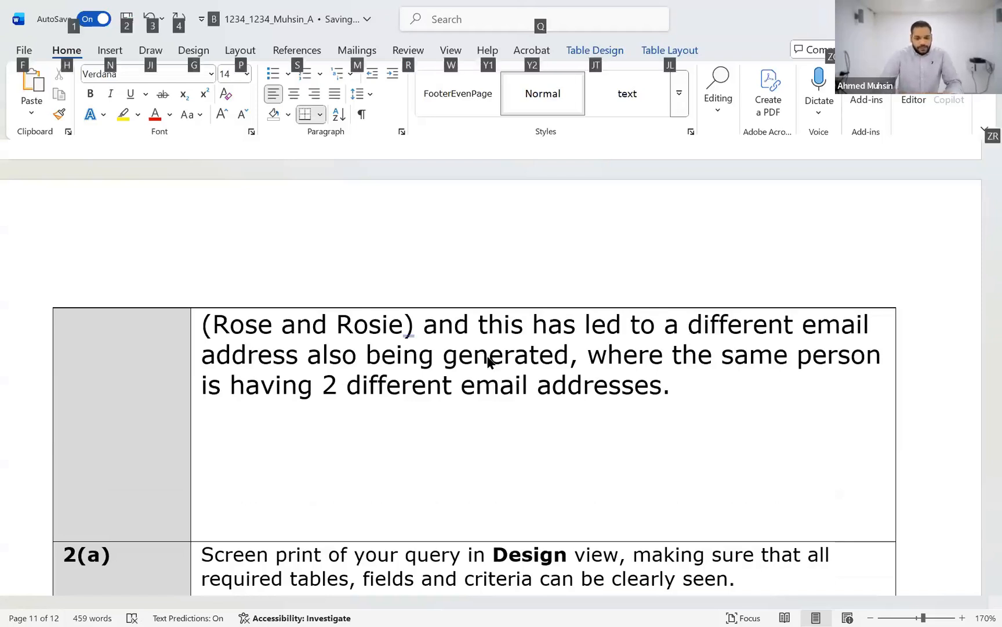
{"action": "left_click", "coordinate": [271, 462]}
{"action": "key", "text": "Up"}
{"action": "type", "text": "Non-Atomi"}
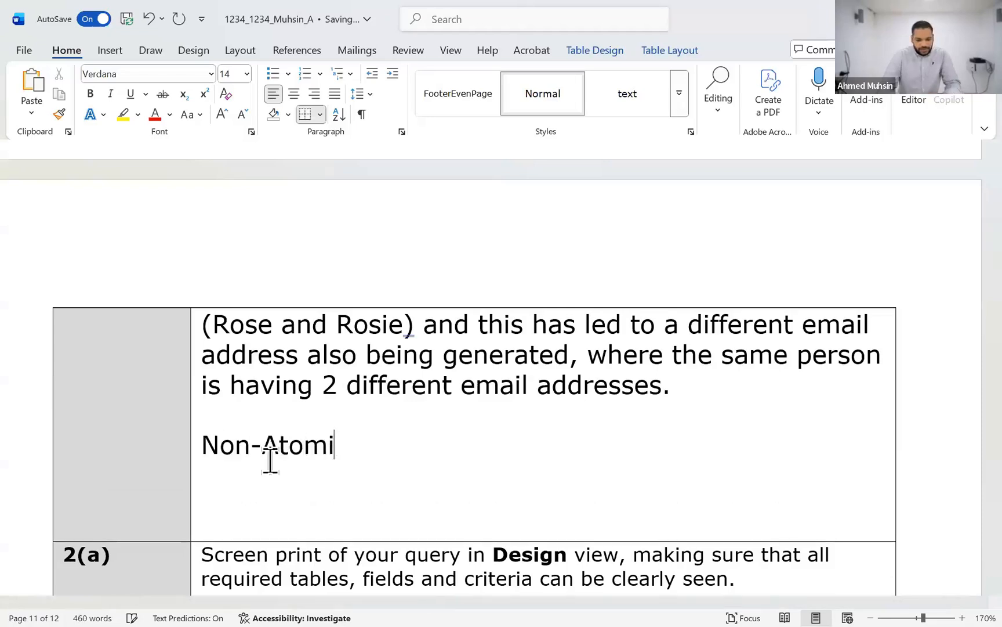
{"action": "type", "text": "c values:"}
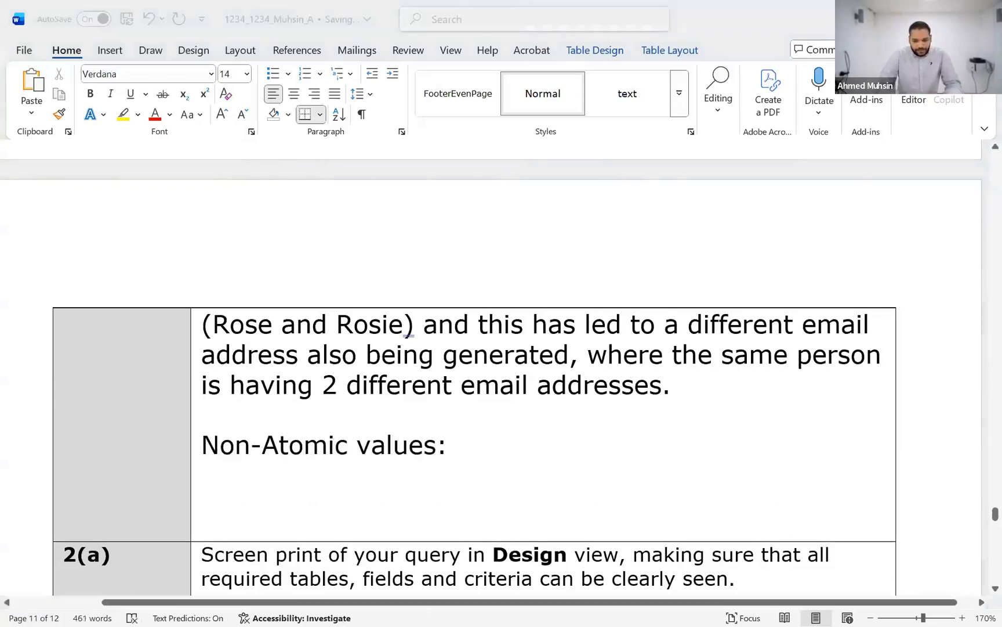
Glance at Access and continue the Non-Atomic values paragraph in Word with "the language field does NOT contain atomic values."
{"action": "key", "text": "alt+Tab"}
{"action": "key", "text": "alt+Tab"}
{"action": "type", "text": "the"}
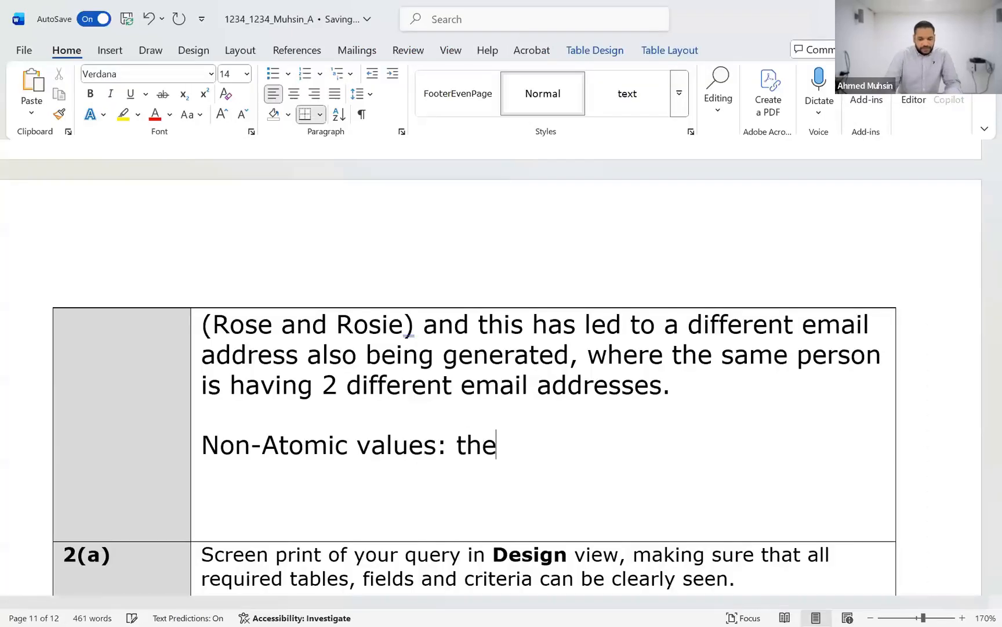
{"action": "type", "text": " language field "}
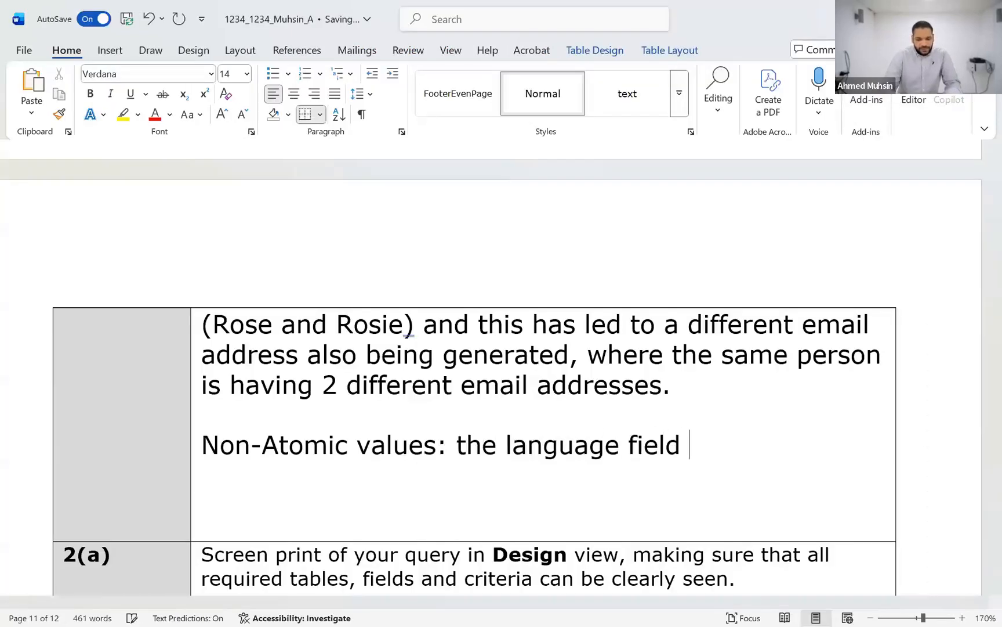
{"action": "type", "text": "does "}
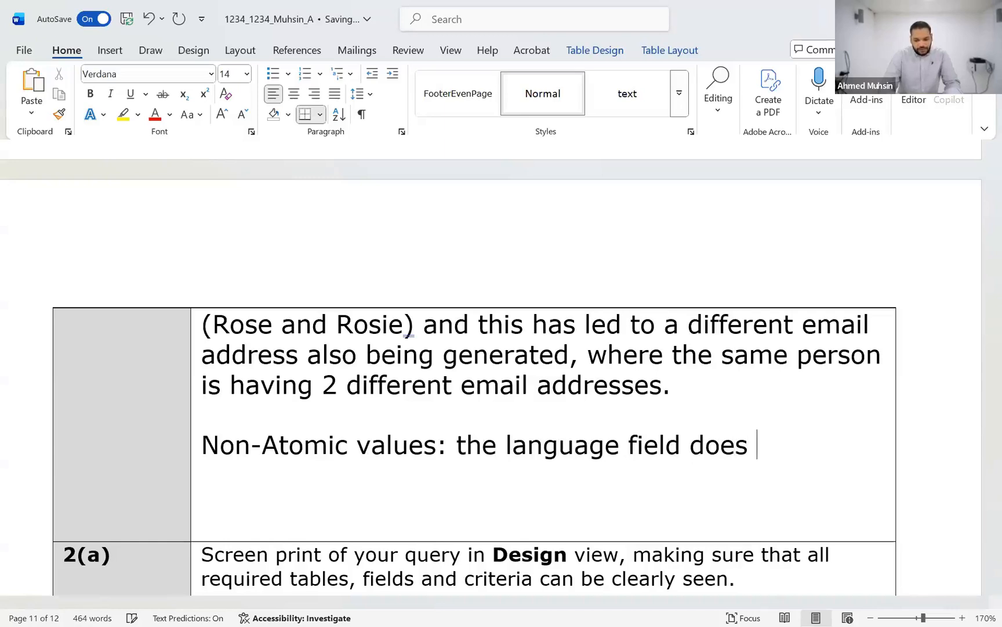
{"action": "type", "text": "NOT contain"}
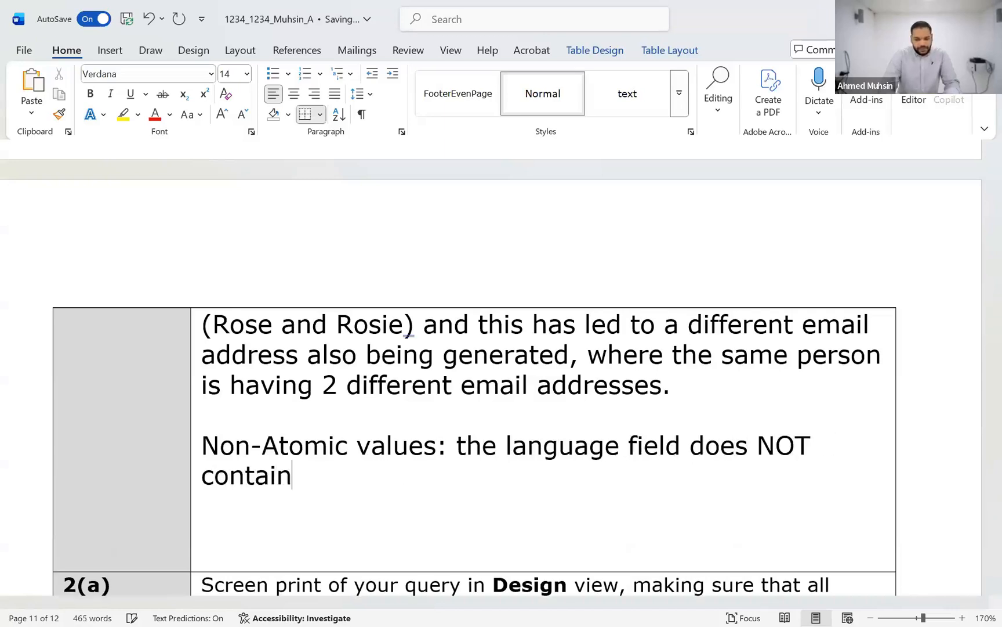
{"action": "type", "text": " atomic values."}
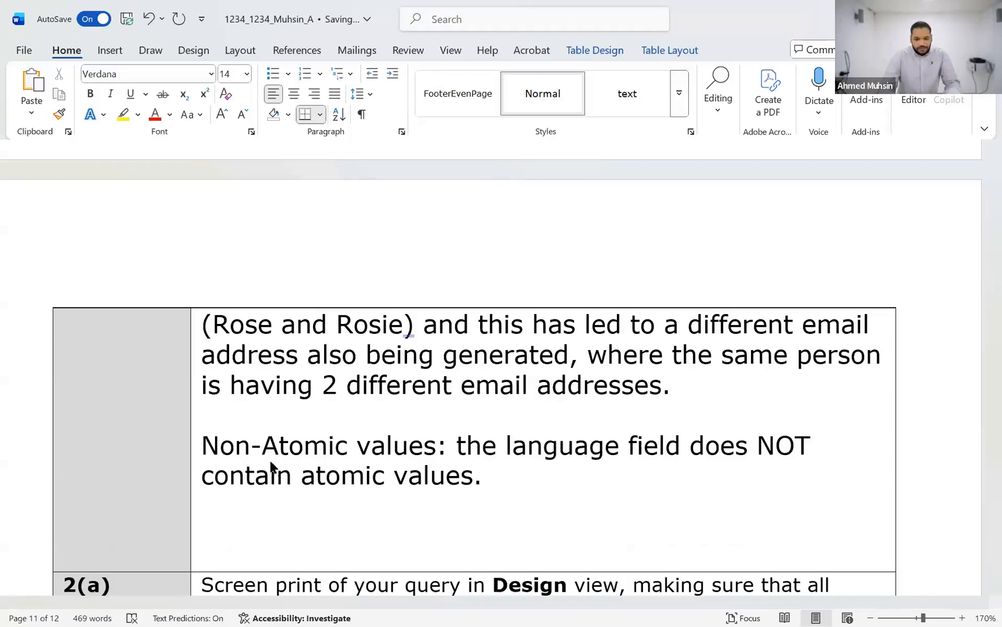
Check the Language field of tblProgrammer in Access and begin the Word example with "Ex: Programmer ID 6 has multiple"
{"action": "key", "text": "alt+Tab"}
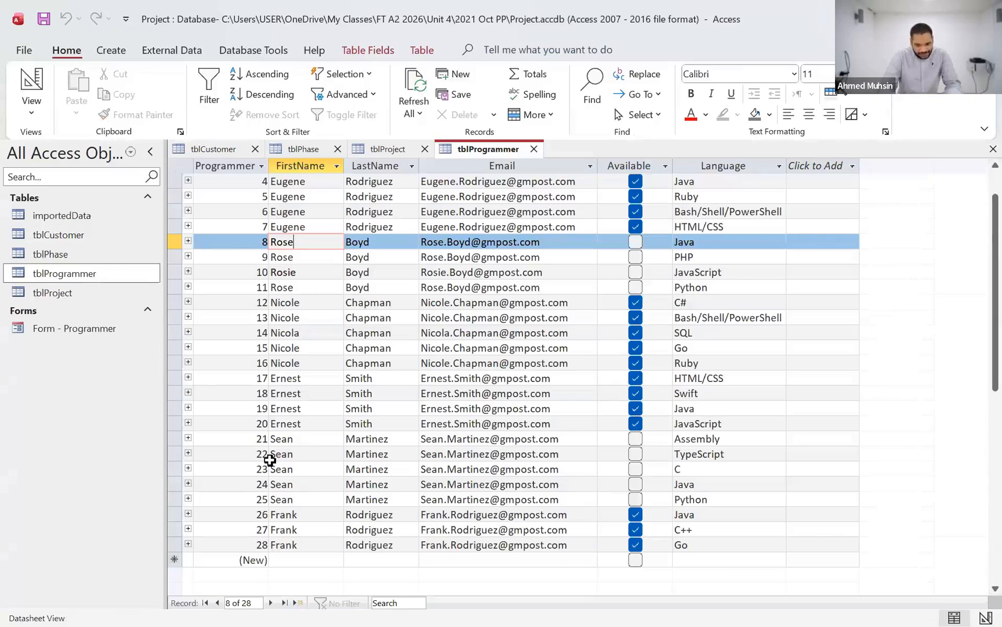
{"action": "key", "text": "alt+Tab"}
{"action": "type", "text": "Ex"}
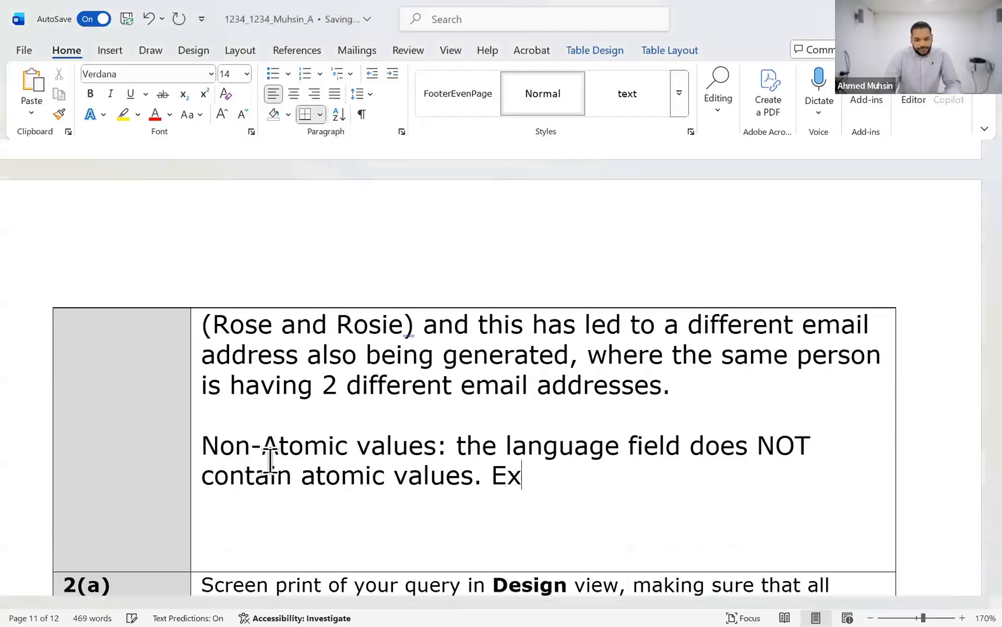
{"action": "key", "text": "BackSpace"}
{"action": "type", "text": ": Pr"}
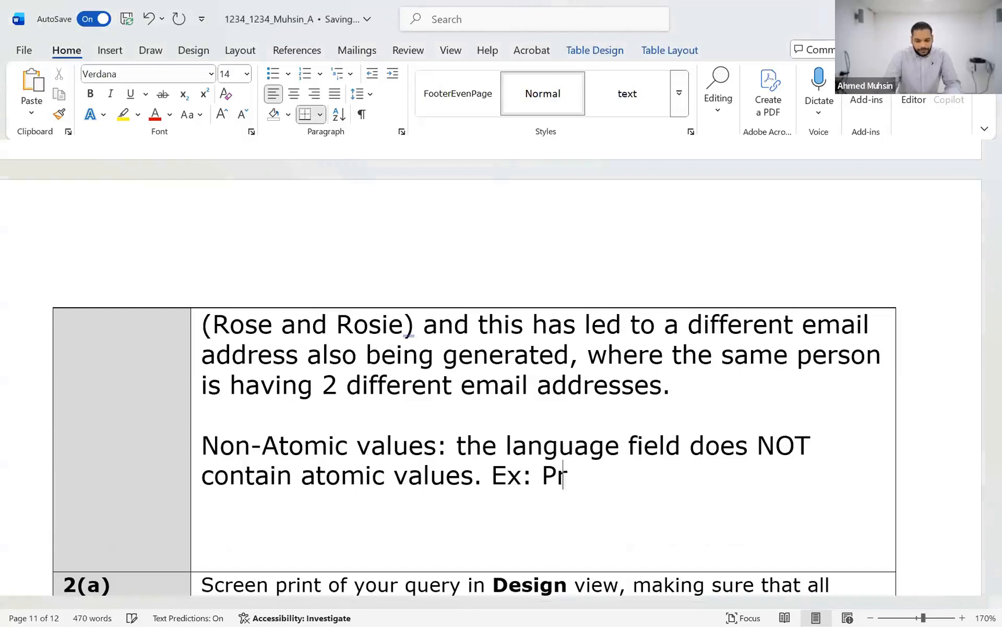
{"action": "type", "text": "ogrammer ID "}
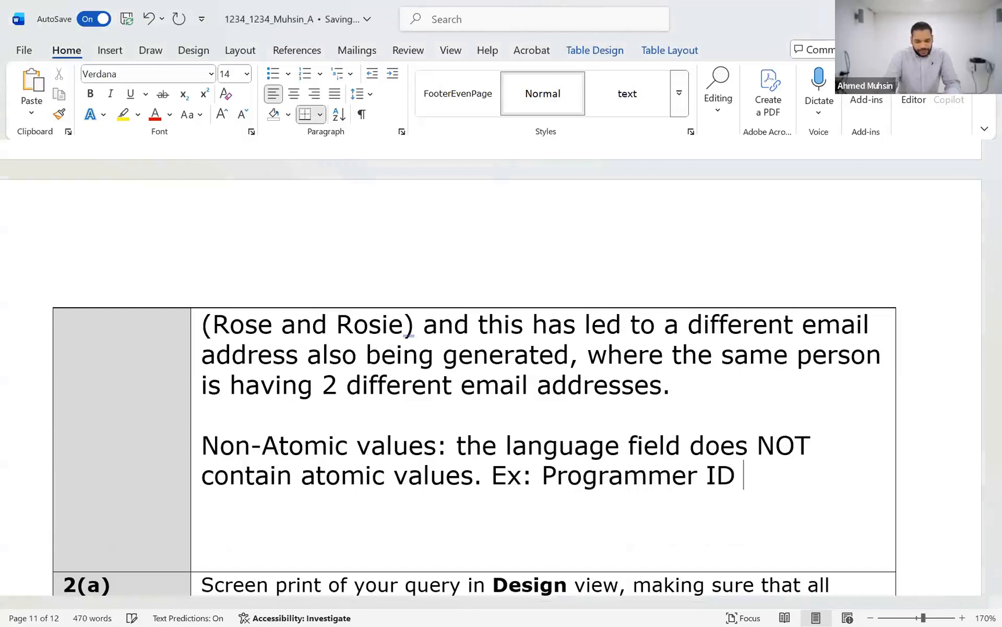
{"action": "type", "text": "6 has"}
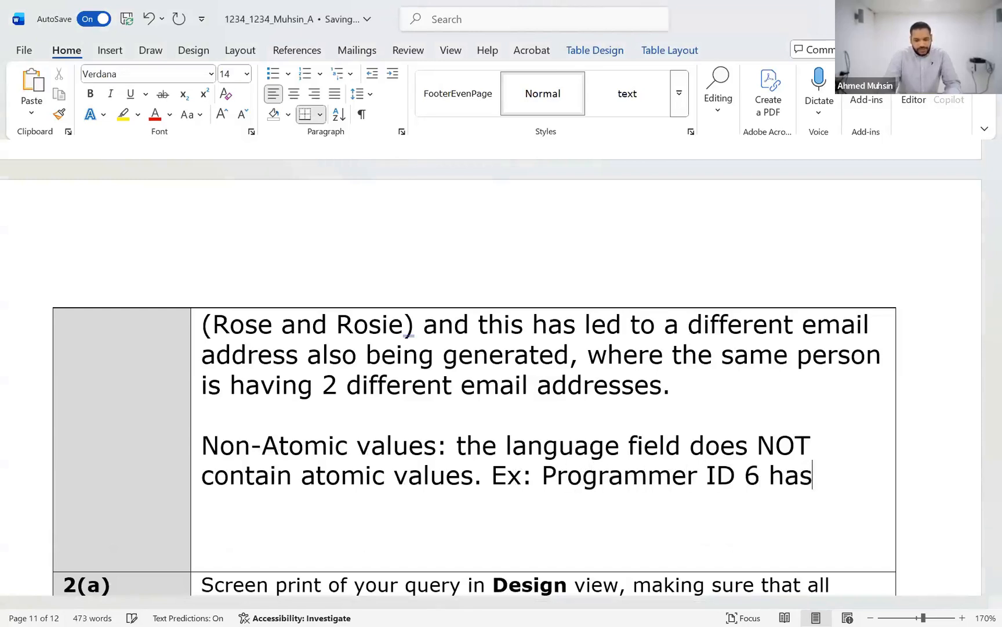
{"action": "type", "text": " multiple"}
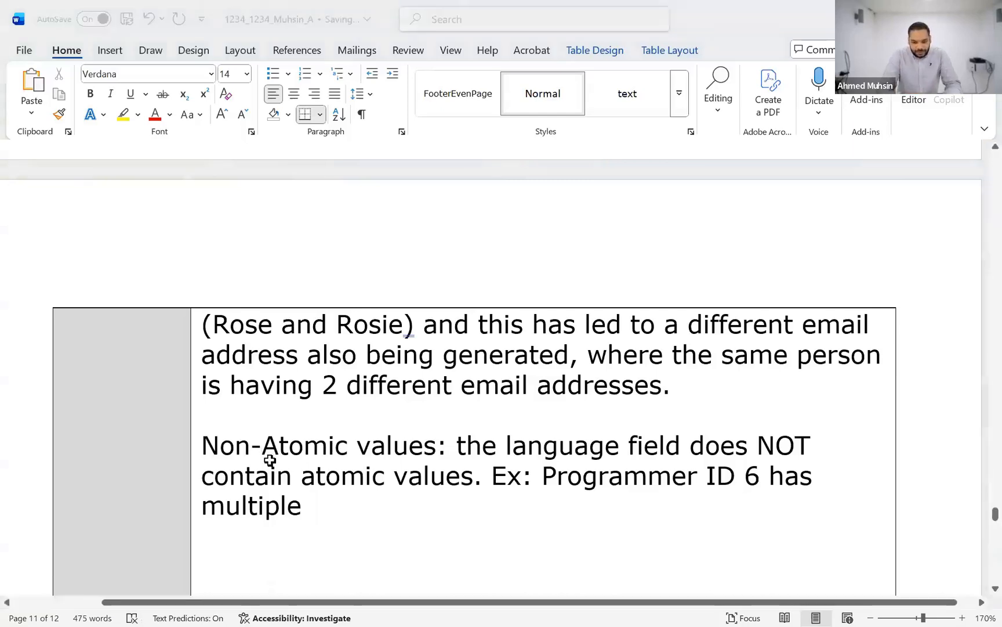
Recheck tblProgrammer in Access and finish the Word example with "coding languages recorded in one field."
{"action": "key", "text": "alt+Tab"}
{"action": "key", "text": "alt+Tab"}
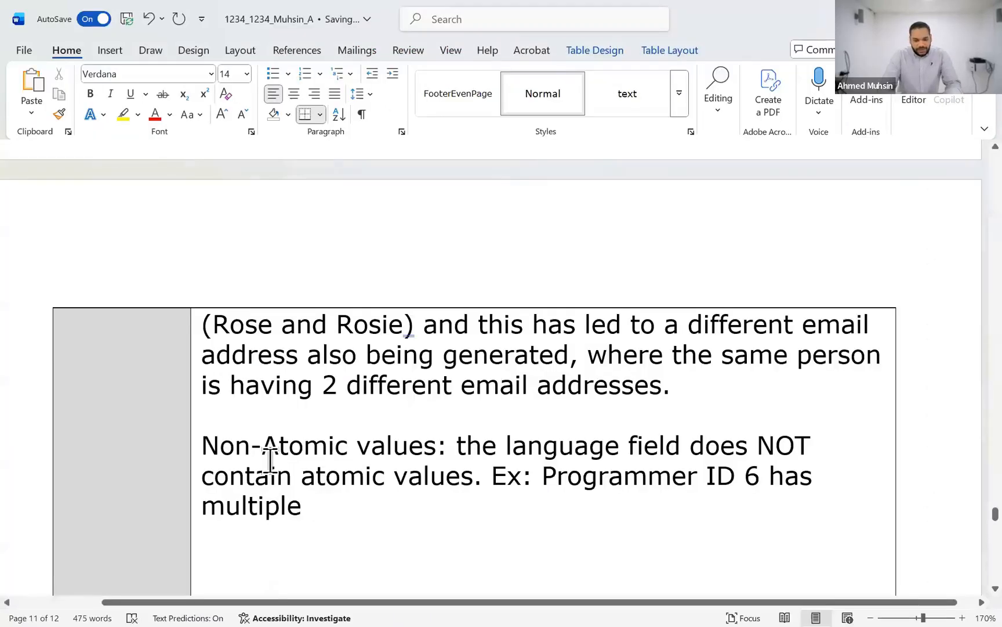
{"action": "type", "text": "coding lang"}
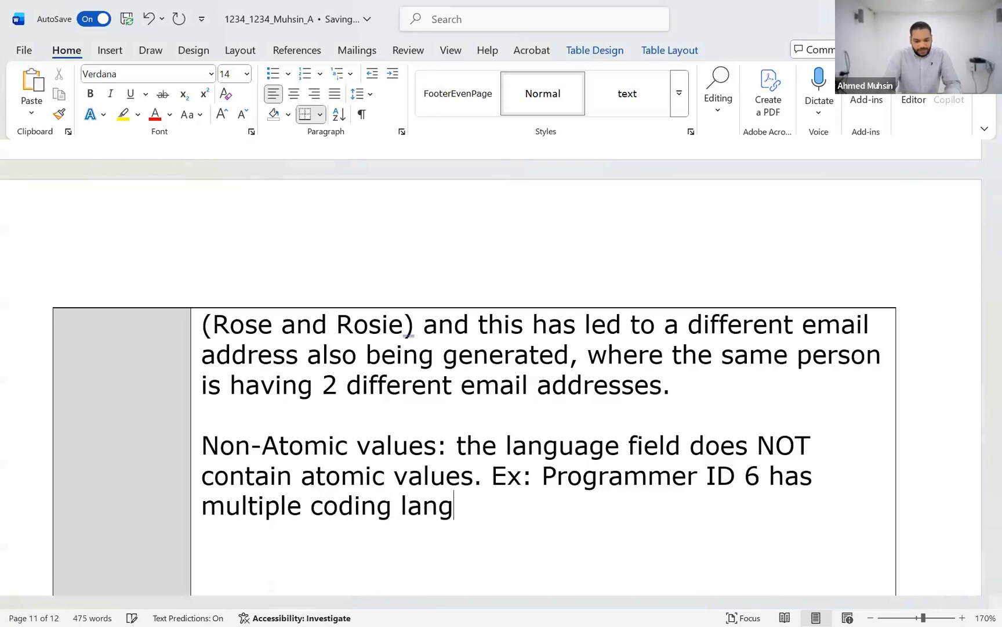
{"action": "type", "text": "uages recorded in one field."}
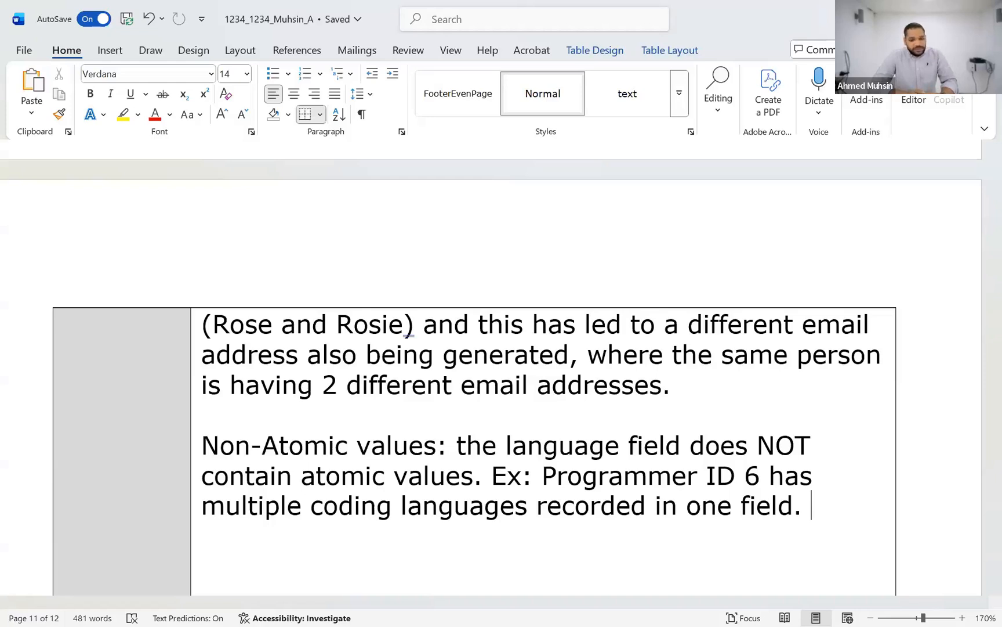
{"action": "scroll", "coordinate": [501, 375], "scroll_direction": "down", "scroll_amount": 3}
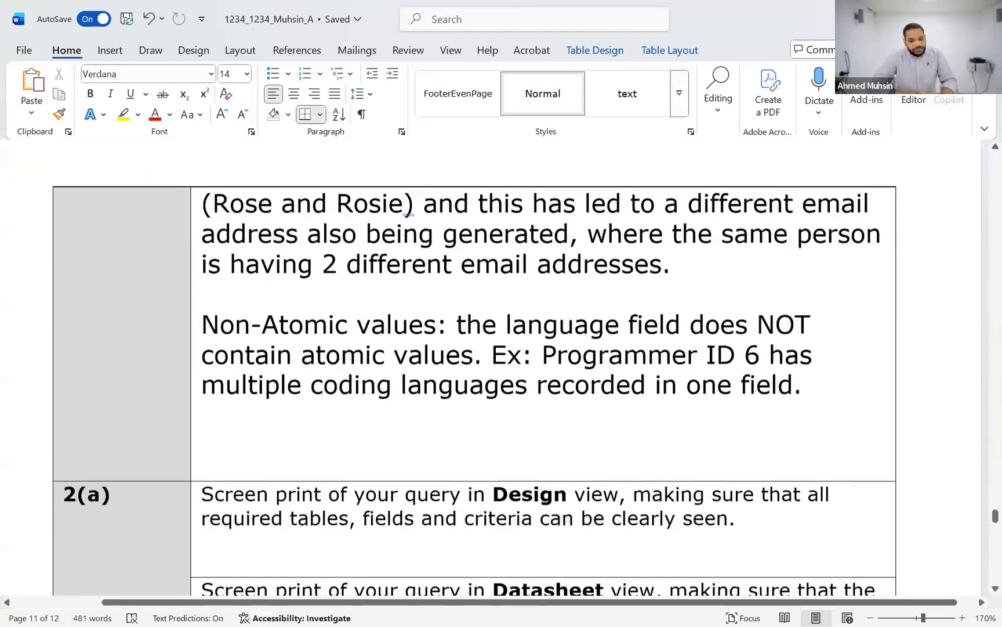
Place the cursor on the blank line below the Non-Atomic values paragraph and check programmer 23's Language entry in Access
{"action": "scroll", "coordinate": [474, 381], "scroll_direction": "down", "scroll_amount": 1}
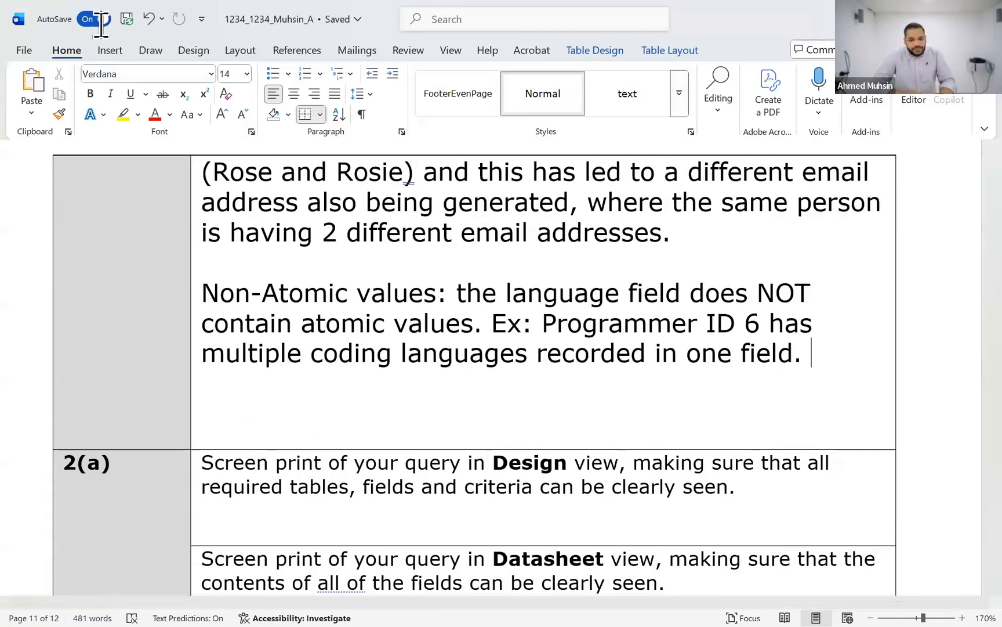
{"action": "left_click", "coordinate": [376, 409]}
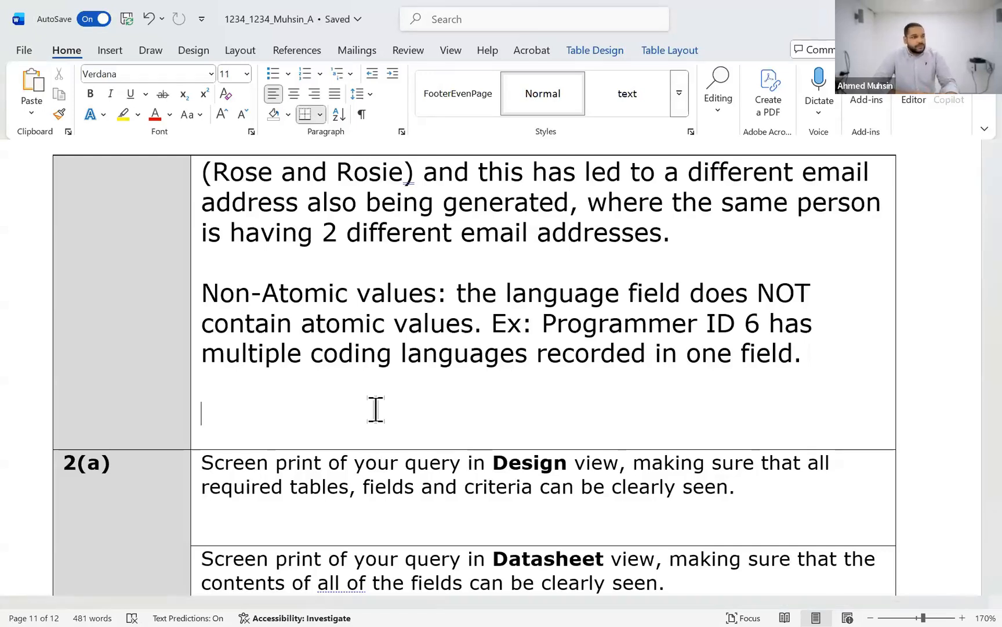
{"action": "key", "text": "alt+Tab"}
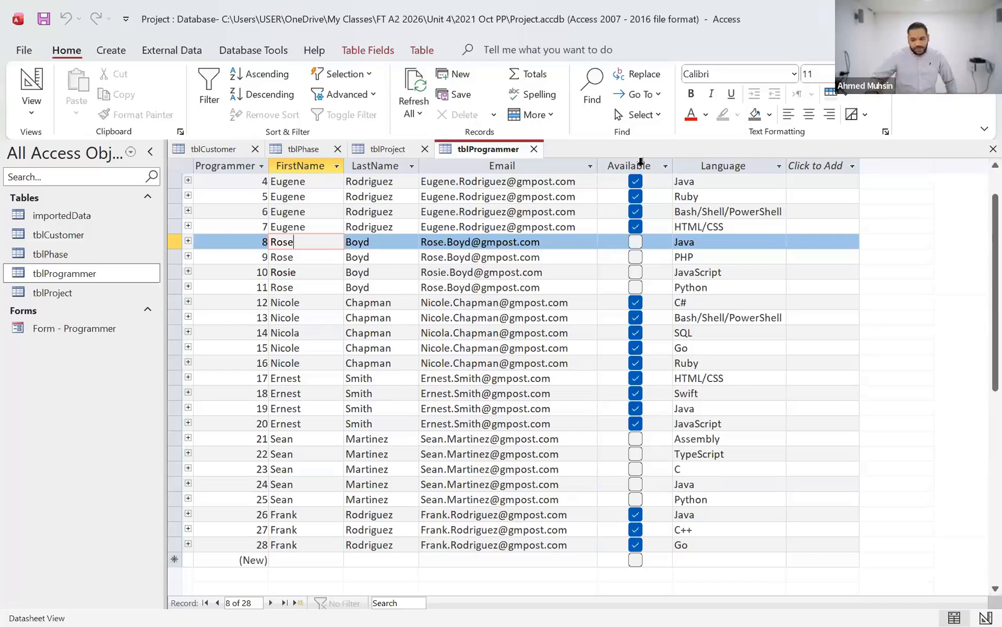
{"action": "left_click", "coordinate": [663, 471]}
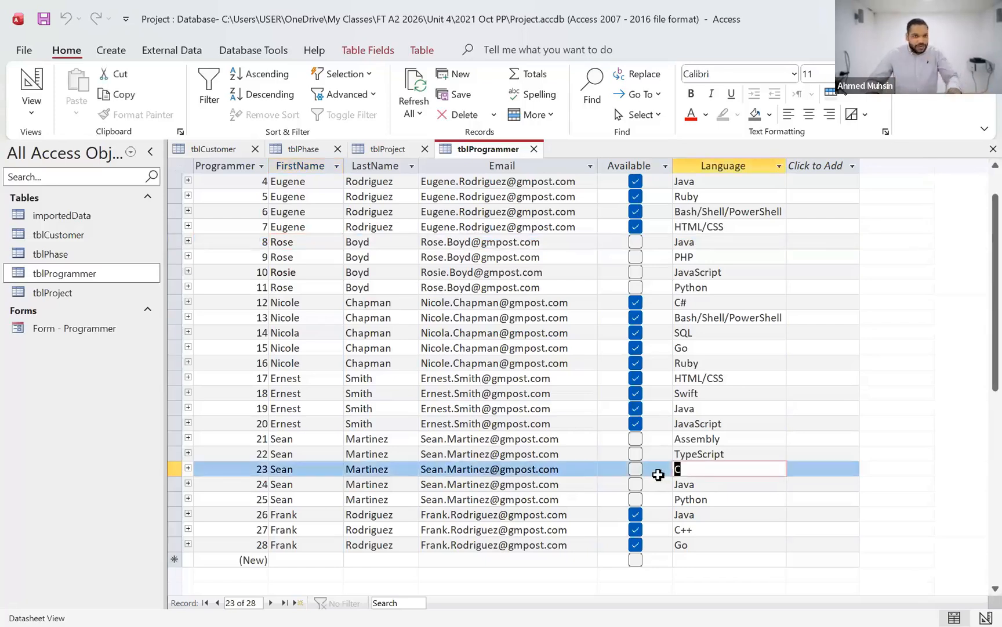
Show the desktop and open a new Google Chrome window
{"action": "key", "text": "alt+Tab"}
{"action": "key", "text": "alt+Tab"}
{"action": "key", "text": "alt+Tab"}
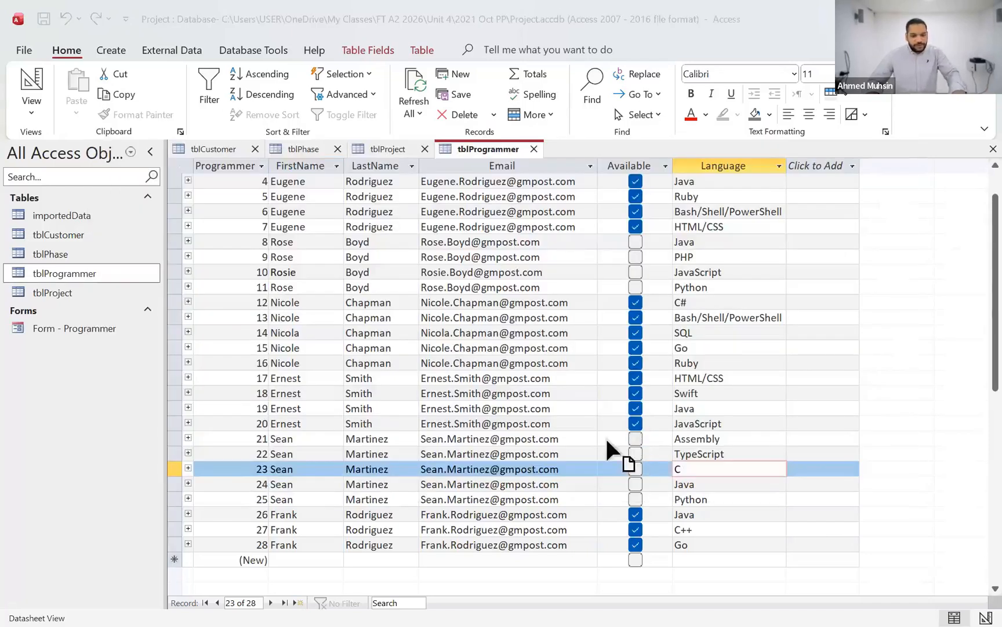
{"action": "left_click", "coordinate": [423, 579]}
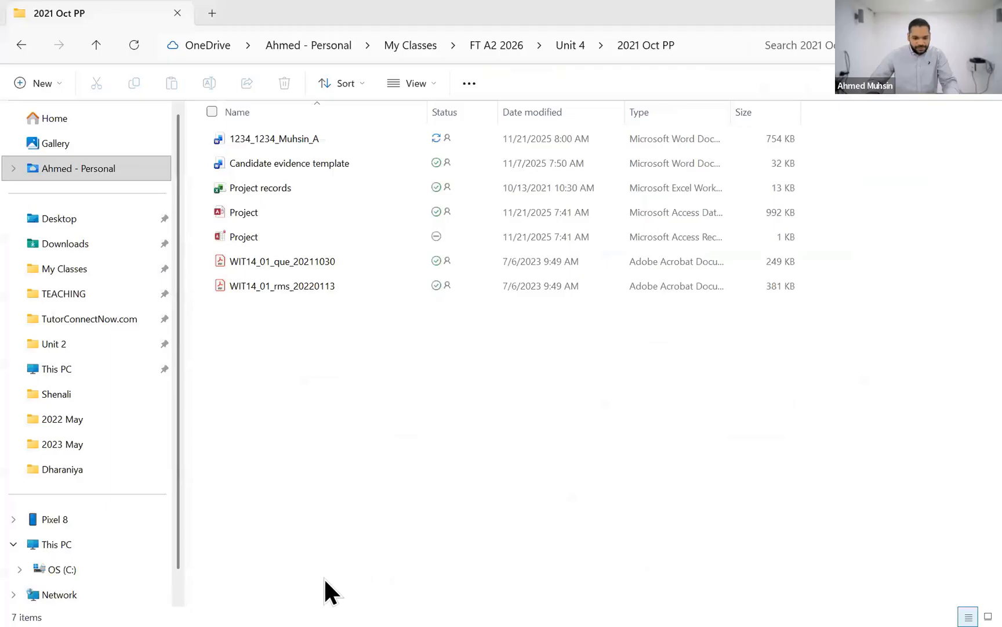
{"action": "key", "text": "super+d"}
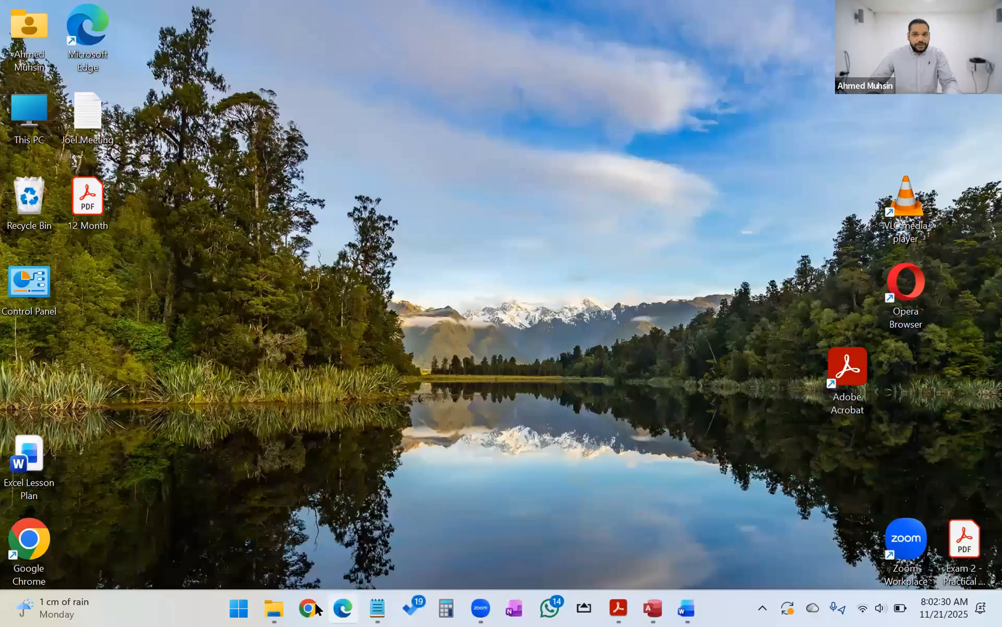
{"action": "left_click", "coordinate": [315, 607]}
Return to Access and check programmer 15's Language entry in tblProgrammer
{"action": "key", "text": "alt+Tab"}
{"action": "key", "text": "alt+Tab"}
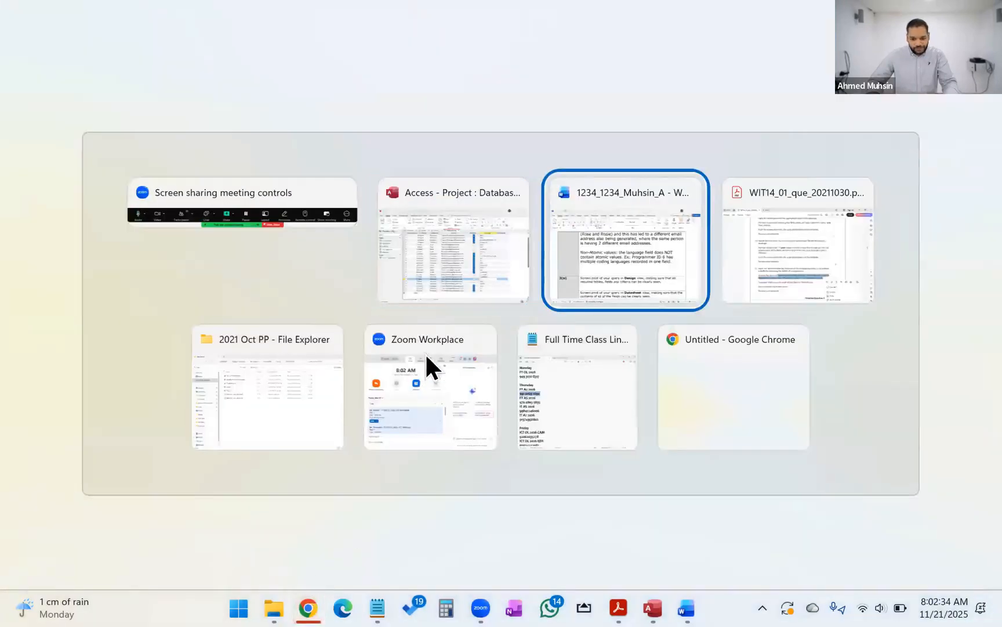
{"action": "left_click", "coordinate": [486, 236]}
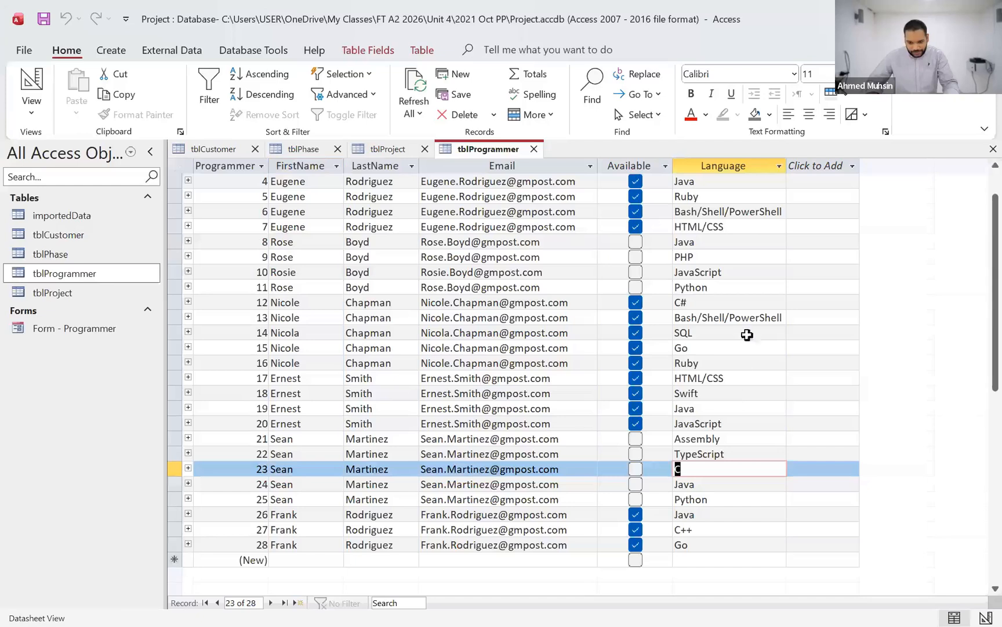
{"action": "left_click", "coordinate": [736, 349]}
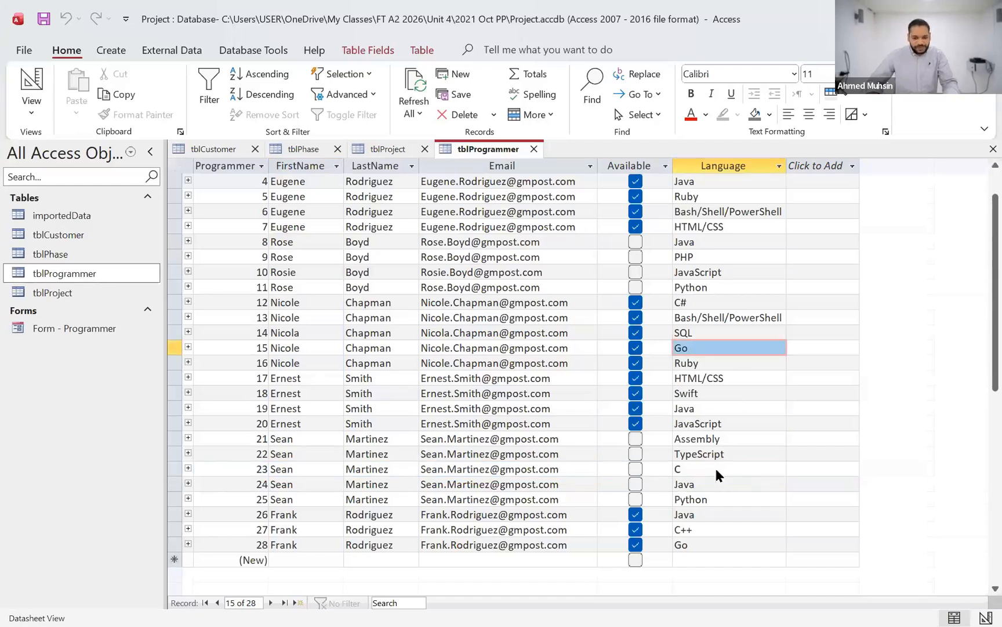
Switch to Chrome, search Google for "programming language called c" and highlight the description of C in the overview
{"action": "key", "text": "alt+Tab"}
{"action": "key", "text": "alt+Tab"}
{"action": "key", "text": "alt+Tab"}
{"action": "key", "text": "alt+Tab"}
{"action": "key", "text": "alt+Tab"}
{"action": "key", "text": "alt+Tab"}
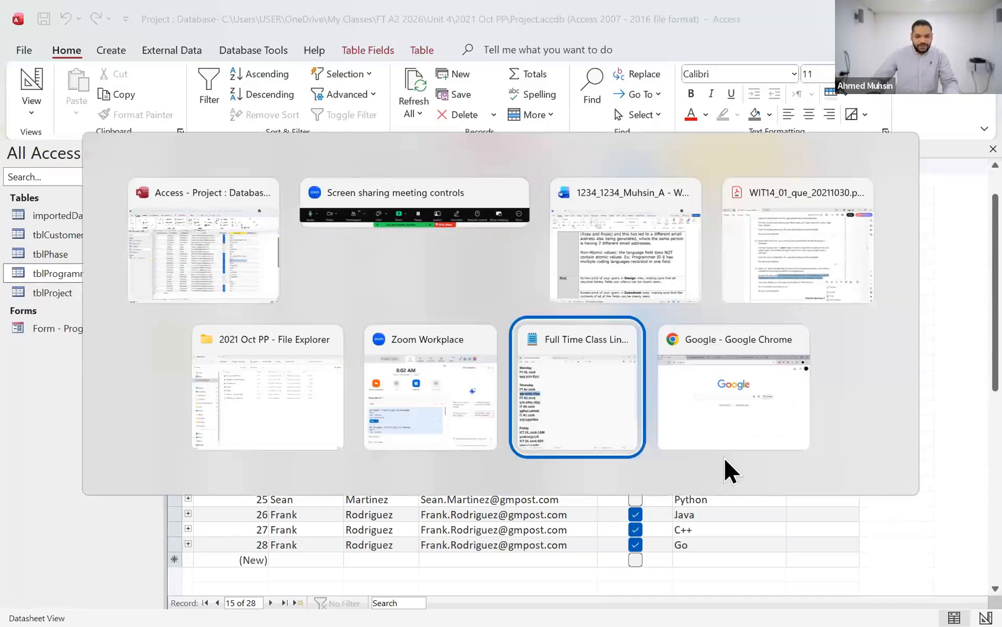
{"action": "key", "text": "alt+Tab"}
{"action": "type", "text": "por"}
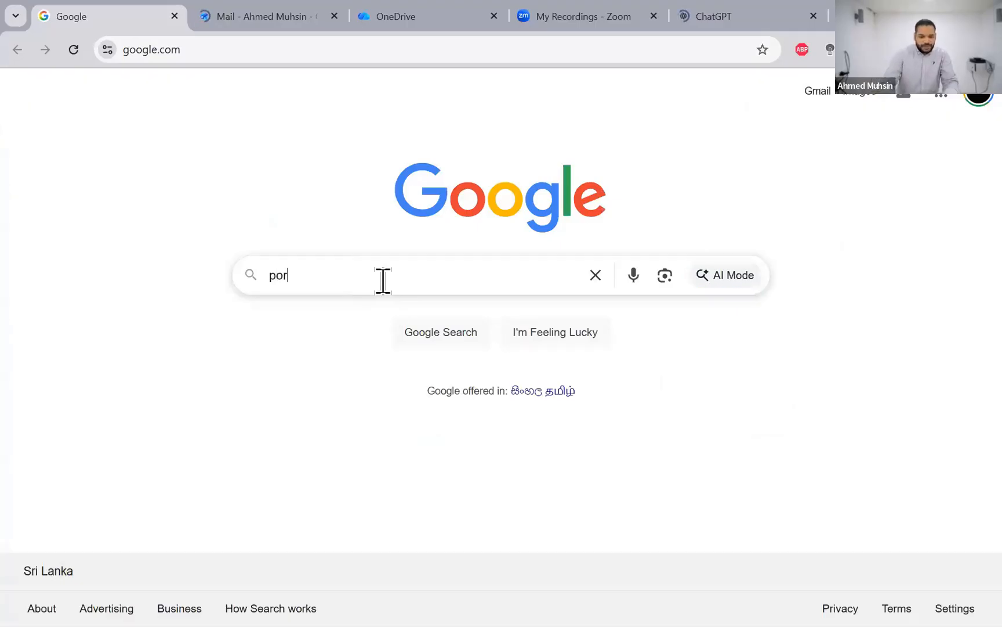
{"action": "key", "text": "BackSpace"}
{"action": "key", "text": "BackSpace"}
{"action": "type", "text": "rogra"}
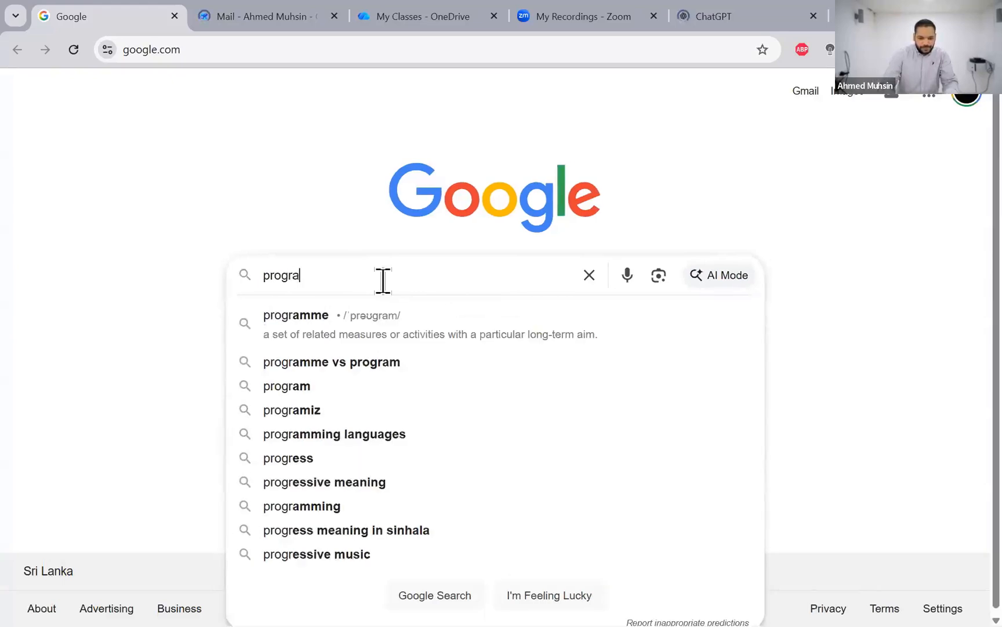
{"action": "type", "text": "mming language c"}
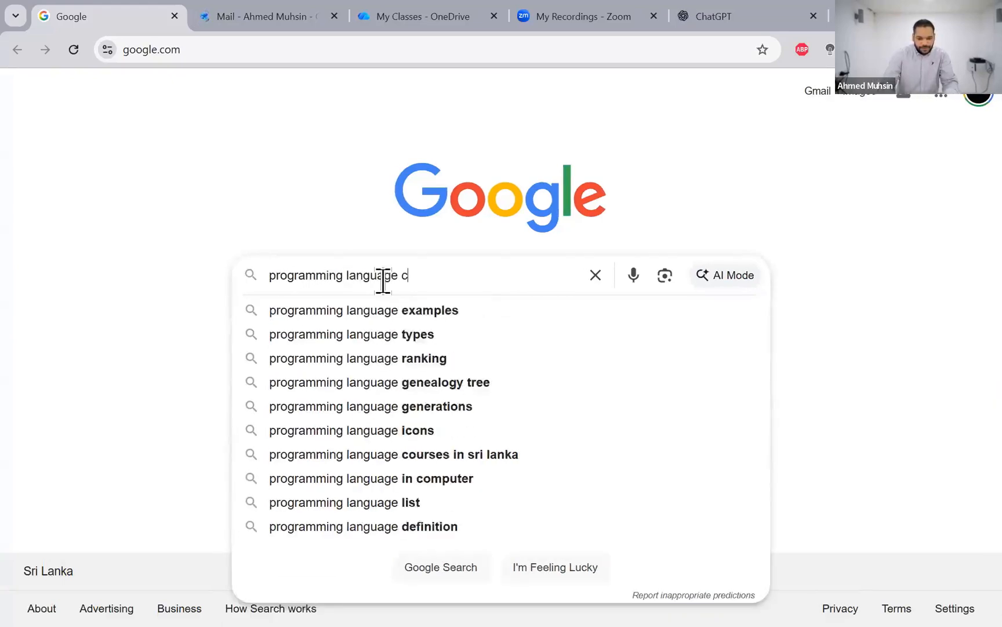
{"action": "type", "text": "alled c"}
{"action": "key", "text": "Return"}
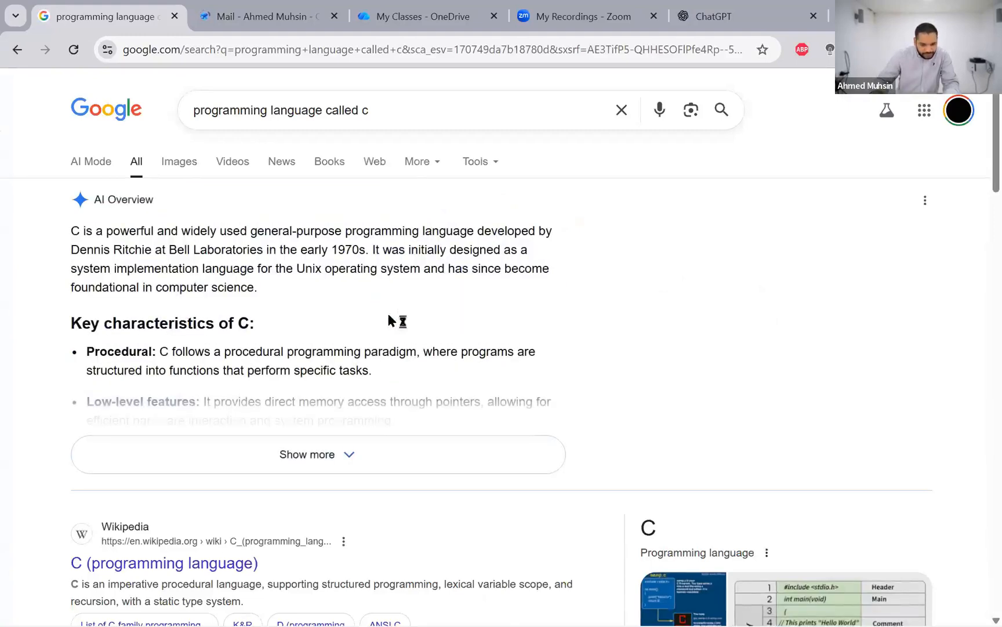
{"action": "left_click_drag", "start_coordinate": [144, 231], "coordinate": [496, 243]}
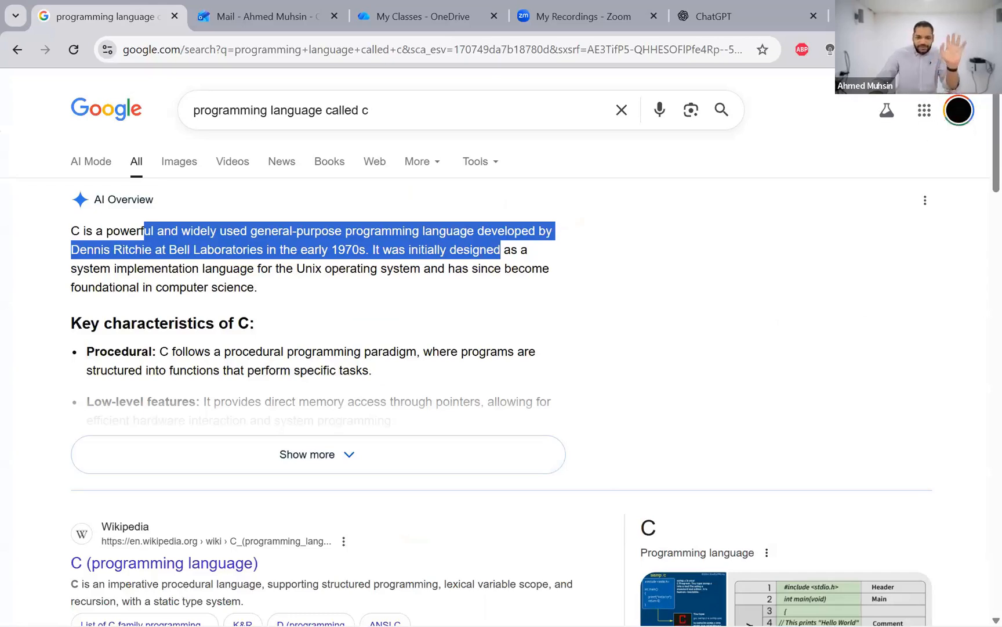
Switch to Access and examine tblProgrammer's Language, Email, FirstName and programmer ID values for the data structure problems
{"action": "key", "text": "alt+Tab"}
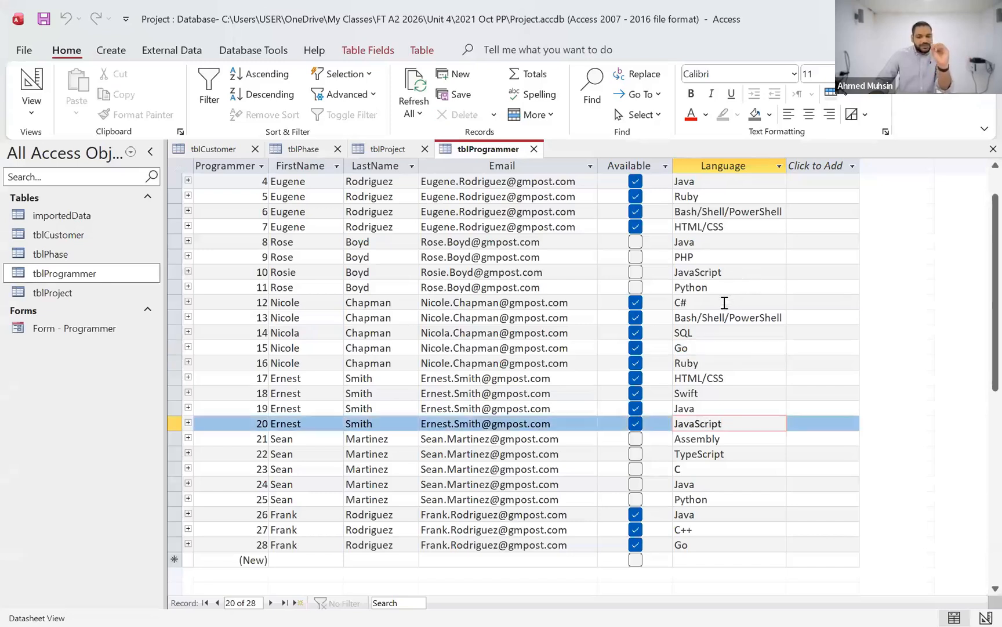
{"action": "left_click", "coordinate": [699, 318]}
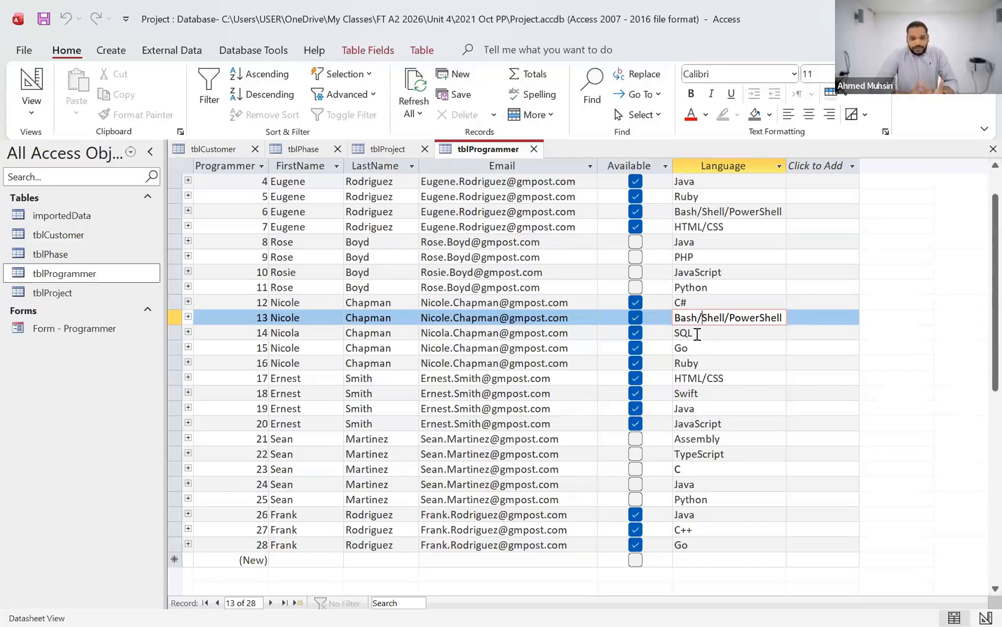
{"action": "left_click", "coordinate": [539, 301]}
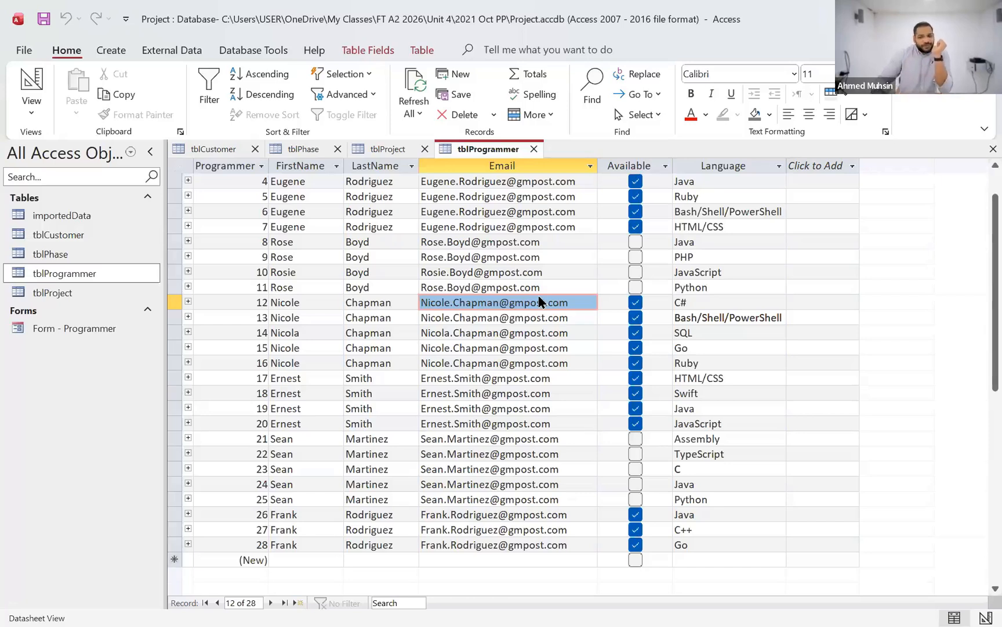
{"action": "scroll", "coordinate": [286, 208], "scroll_direction": "up", "scroll_amount": 1}
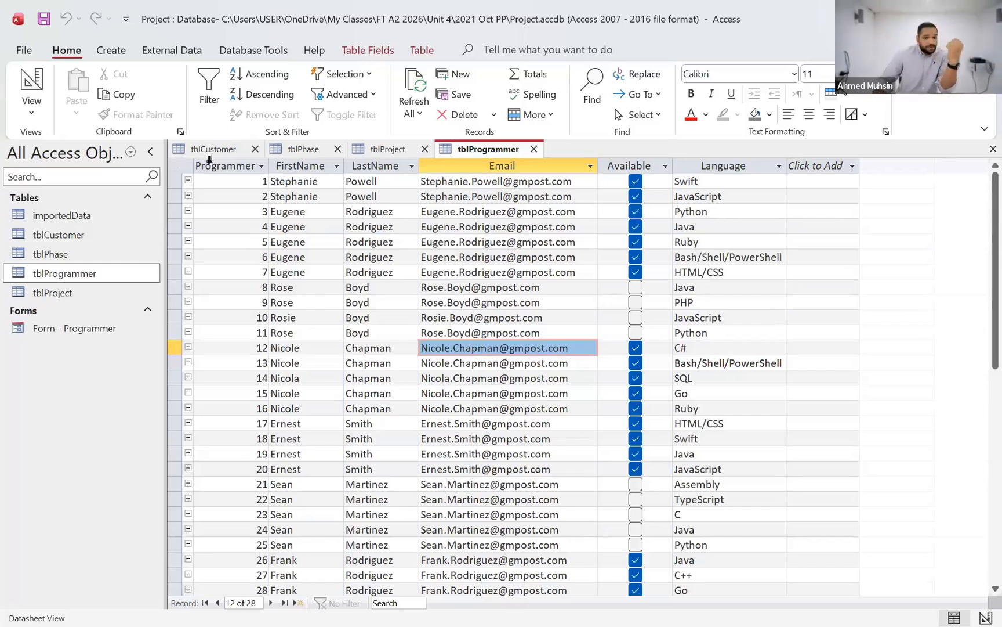
{"action": "left_click", "coordinate": [284, 181]}
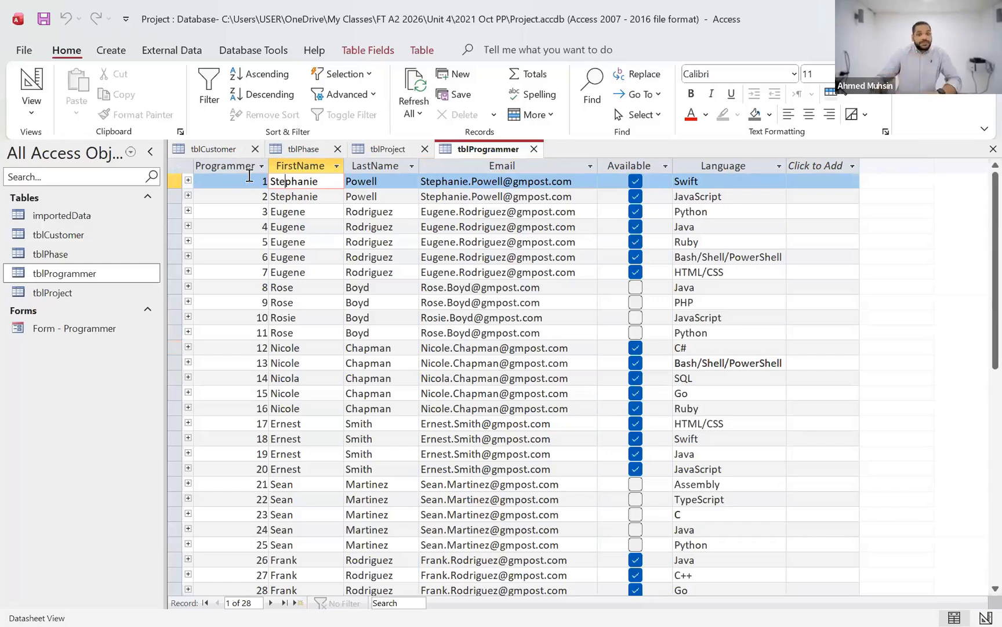
{"action": "left_click", "coordinate": [249, 179]}
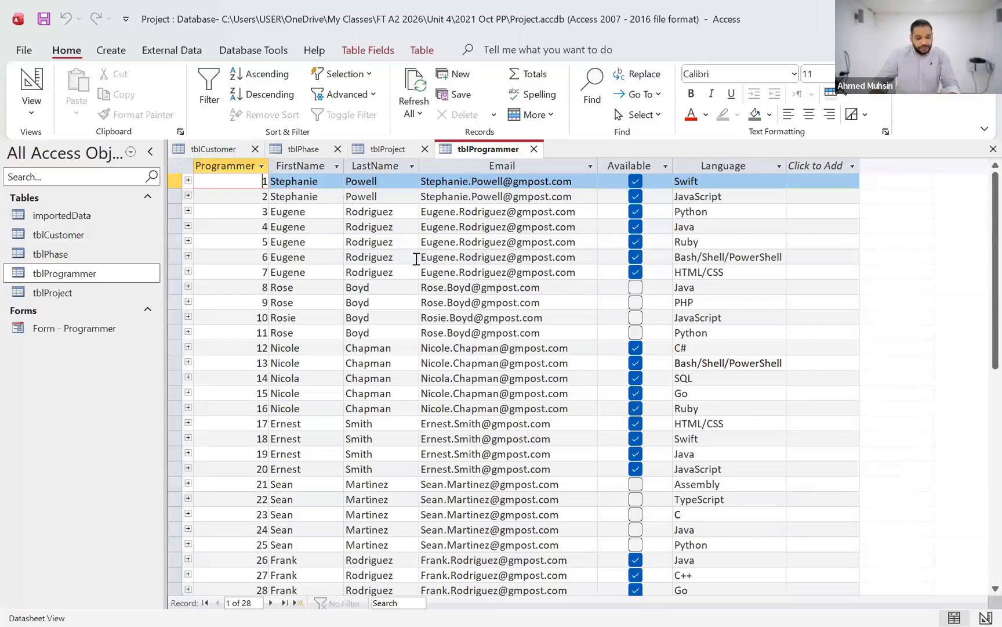
Highlight question 1(e)'s instruction to recommend database structure improvements in the exam paper PDF, and return to the Word document
{"action": "key", "text": "alt+Tab"}
{"action": "key", "text": "alt+Tab"}
{"action": "key", "text": "alt+Tab"}
{"action": "left_click_drag", "start_coordinate": [462, 466], "coordinate": [679, 462]}
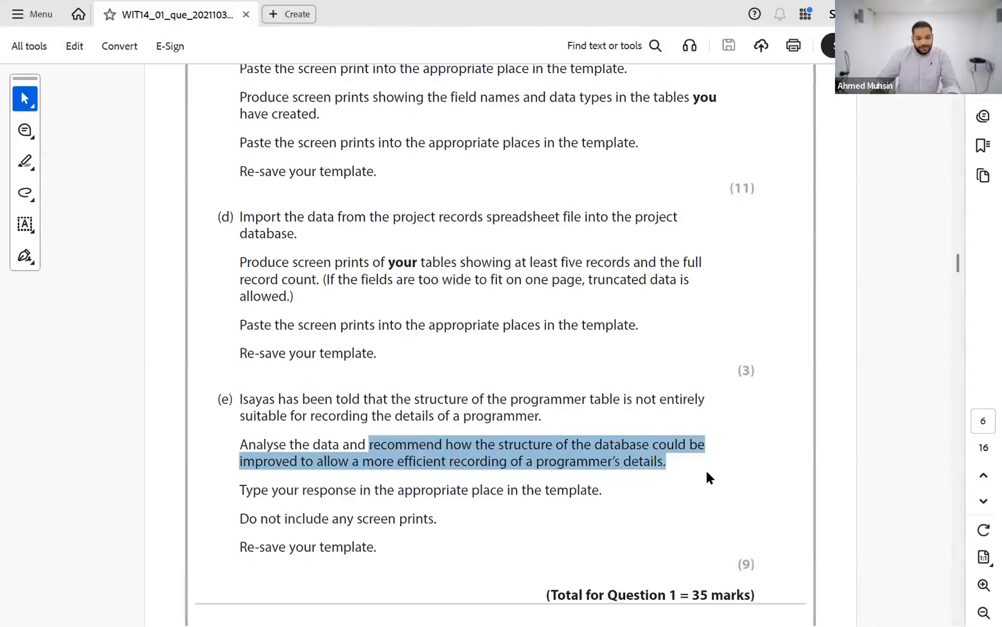
{"action": "key", "text": "alt+Tab"}
{"action": "key", "text": "alt+Tab"}
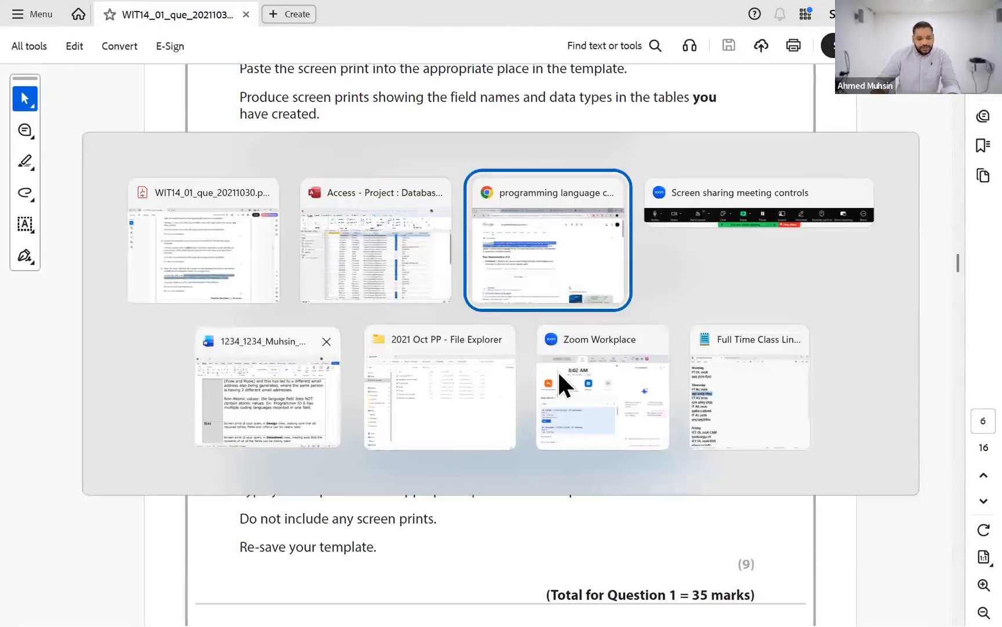
{"action": "key", "text": "alt"}
{"action": "scroll", "coordinate": [583, 407], "scroll_direction": "down", "scroll_amount": 1}
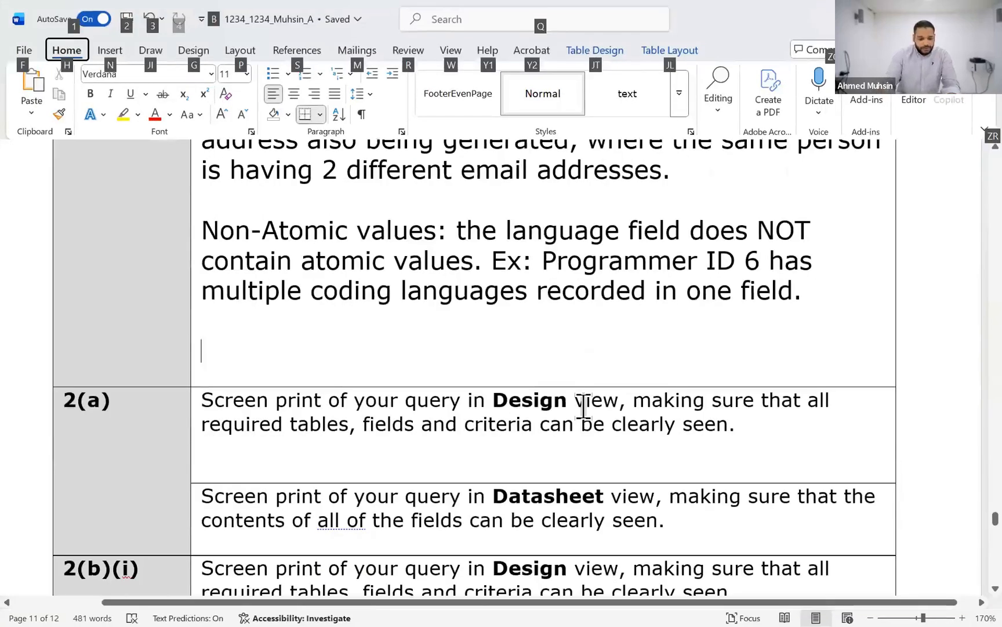
{"action": "key", "text": "f"}
{"action": "key", "text": "t"}
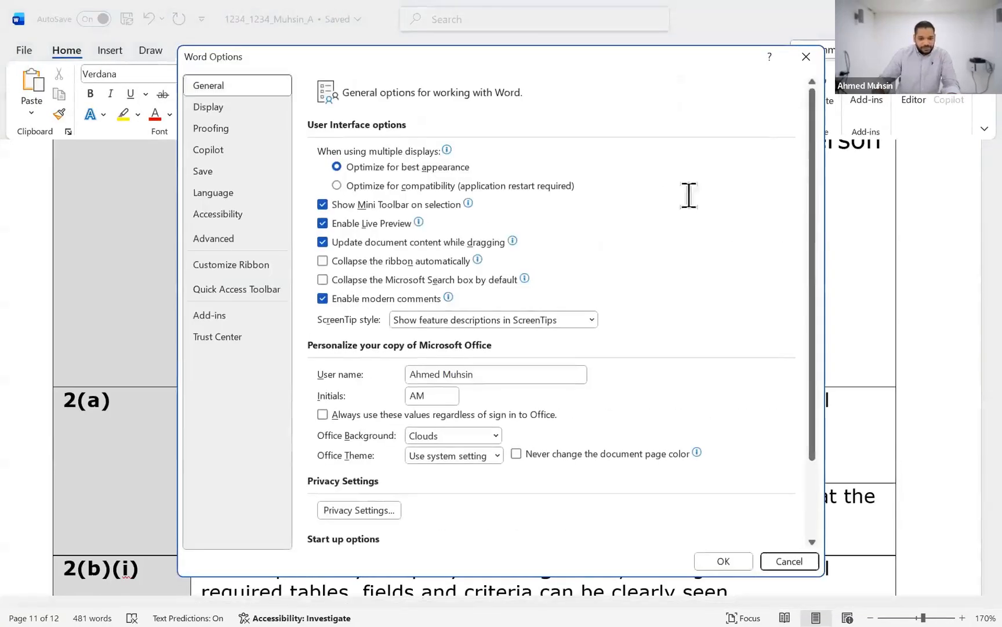
{"action": "key", "text": "Escape"}
Start a recommendations paragraph below the Non-Atomic values paragraph with "To fix the" and set its font size to 12
{"action": "type", "text": "To fix"}
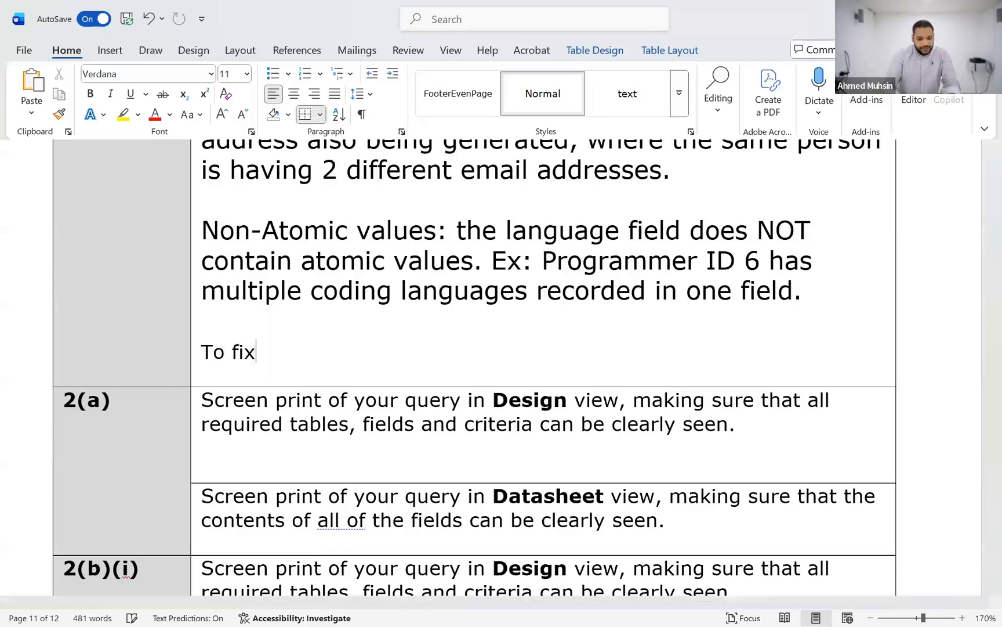
{"action": "type", "text": " the"}
{"action": "key", "text": "shift+Home"}
{"action": "key", "text": "ctrl+]"}
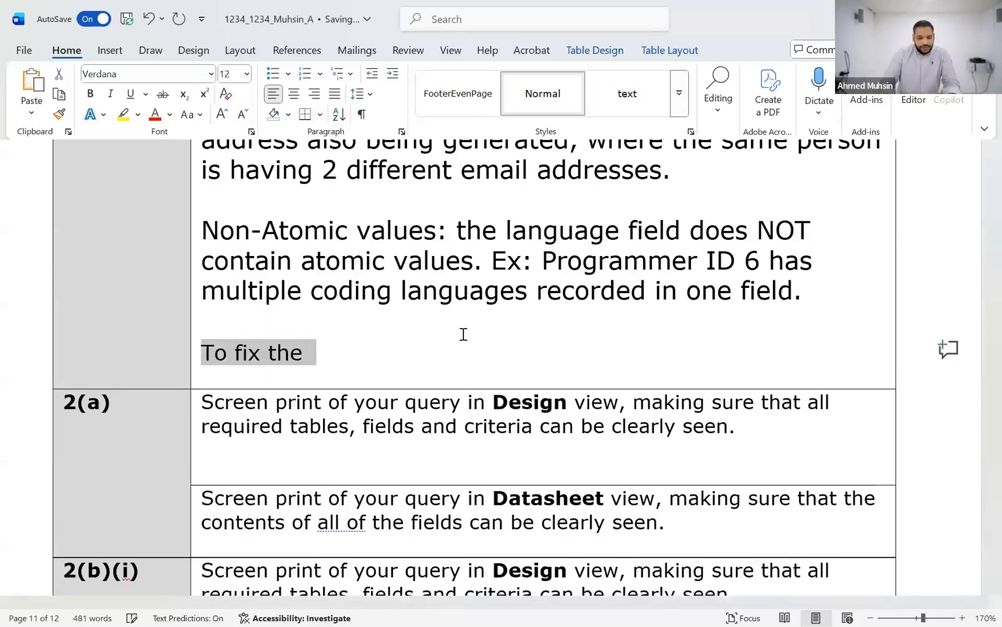
{"action": "key", "text": "Down"}
{"action": "key", "text": "Up"}
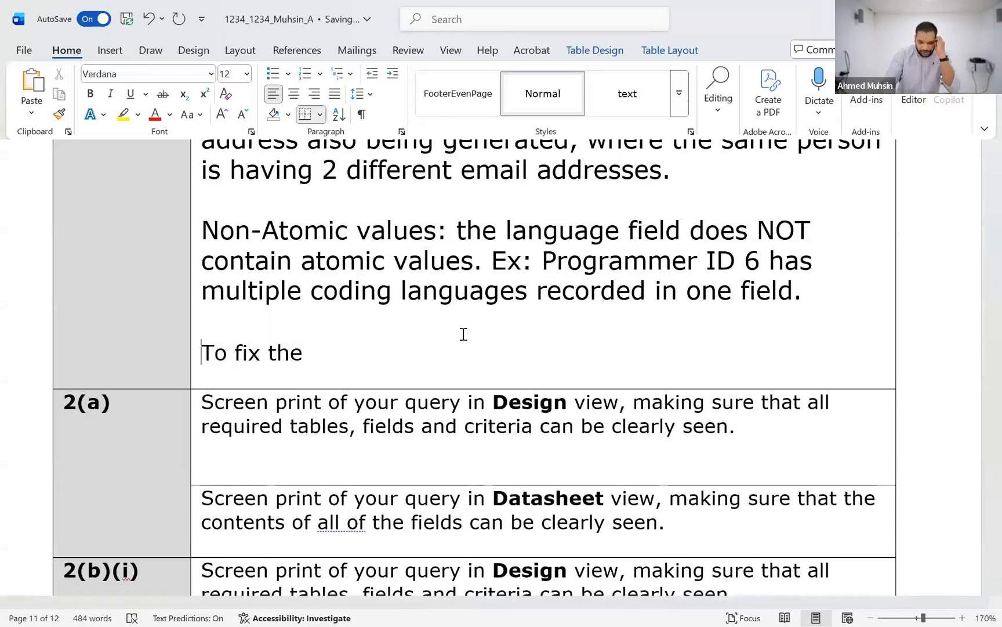
Complete the recommendations sentence with "above mentioned issues, the following changes are recommended."
{"action": "key", "text": "End"}
{"action": "type", "text": "ab"}
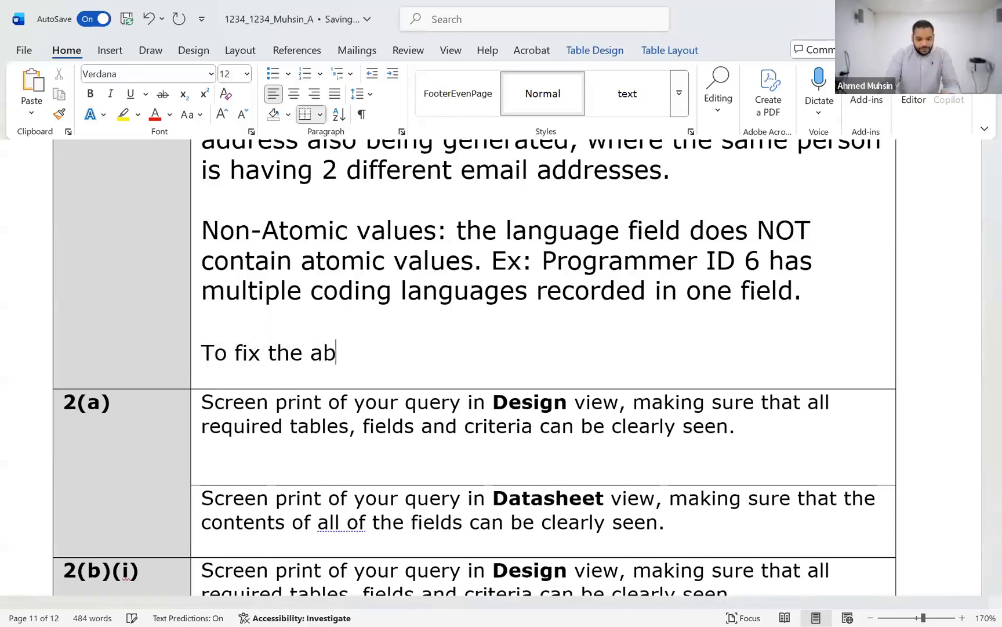
{"action": "type", "text": "ove mentioned is"}
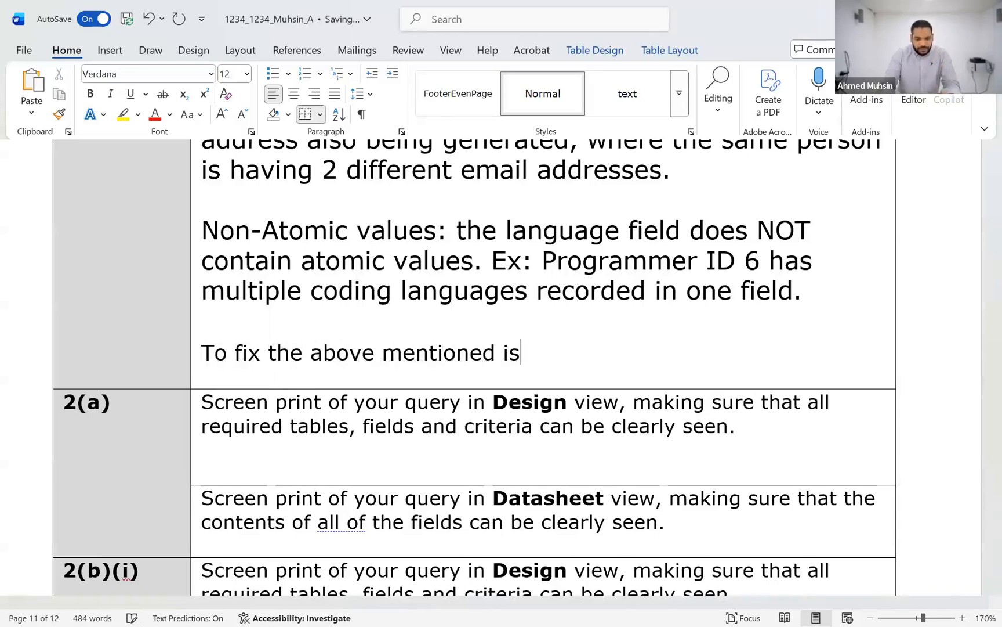
{"action": "type", "text": "sues, t"}
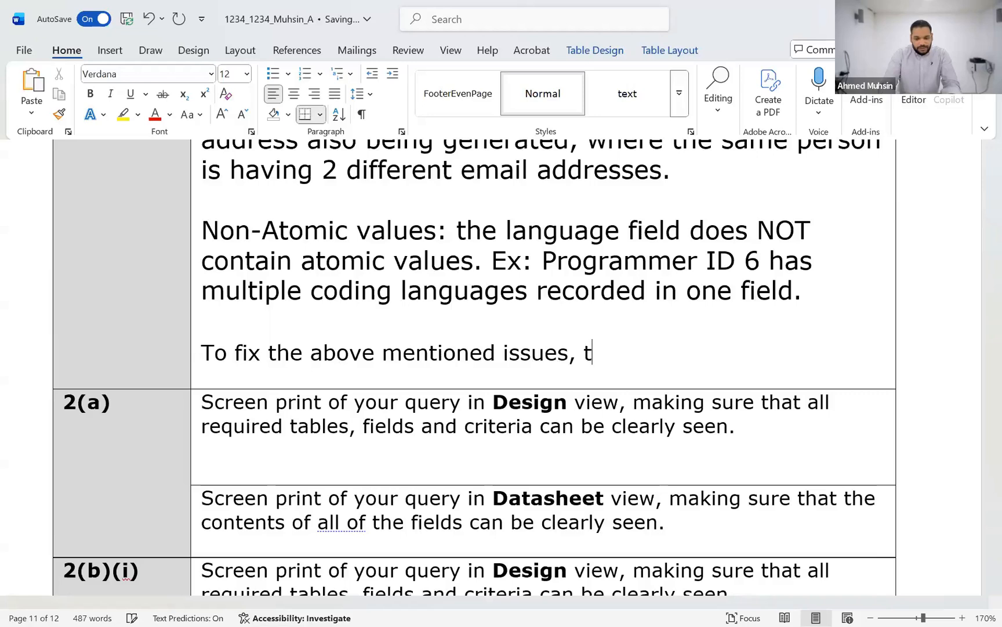
{"action": "type", "text": "he following chan"}
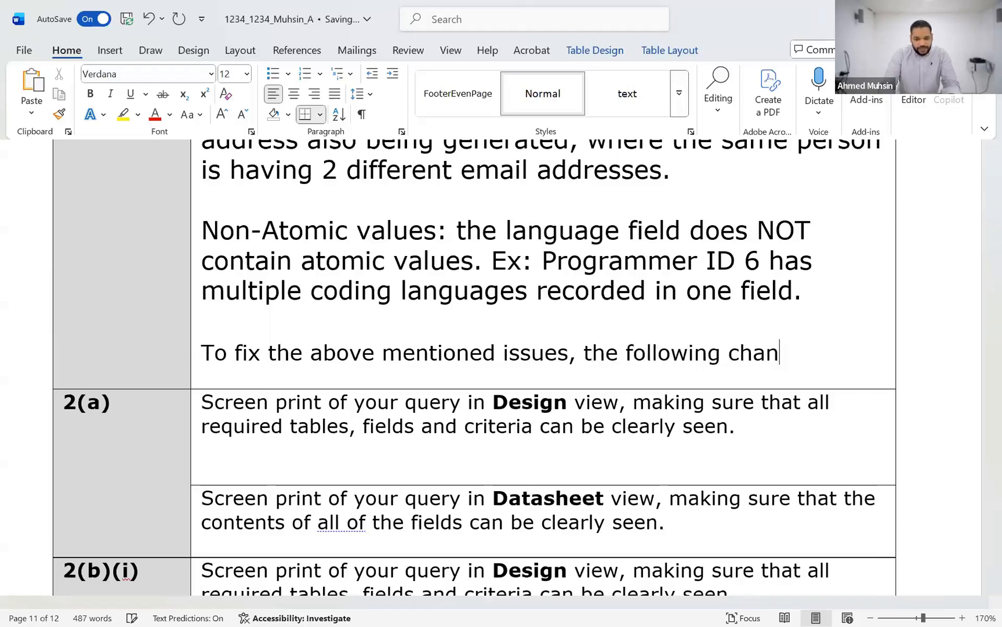
{"action": "type", "text": "ges are recomm"}
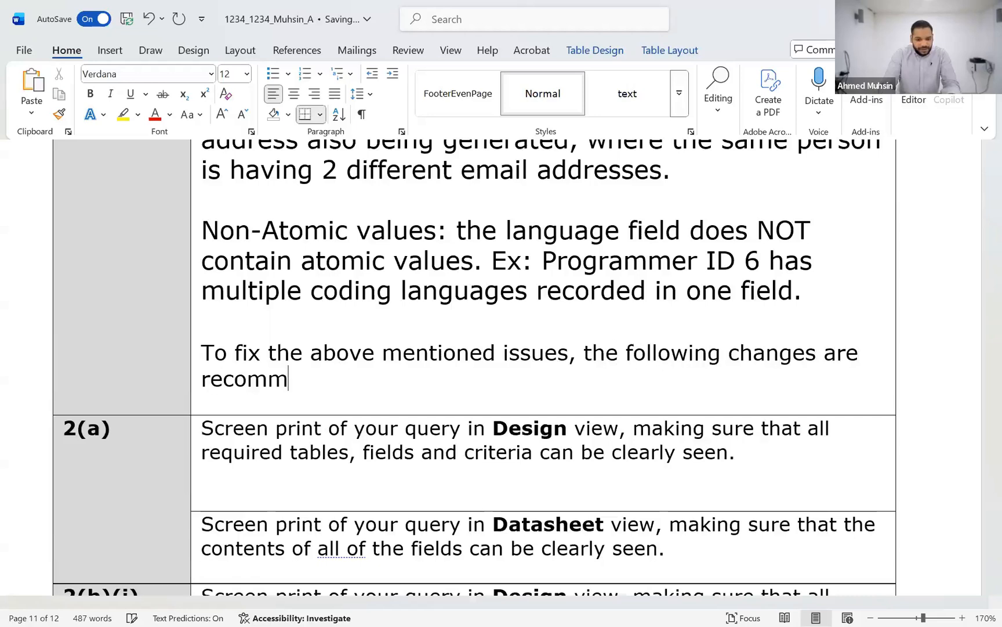
{"action": "type", "text": "ended."}
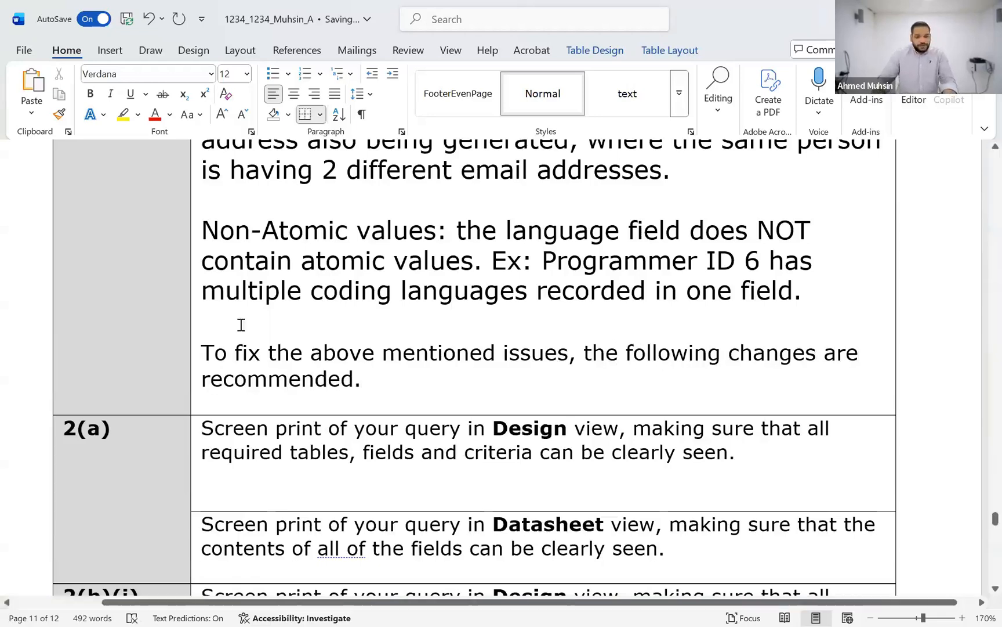
Set the "To fix the above mentioned issues" sentence to font size 14 and start a new paragraph below it
{"action": "triple_click", "coordinate": [202, 351]}
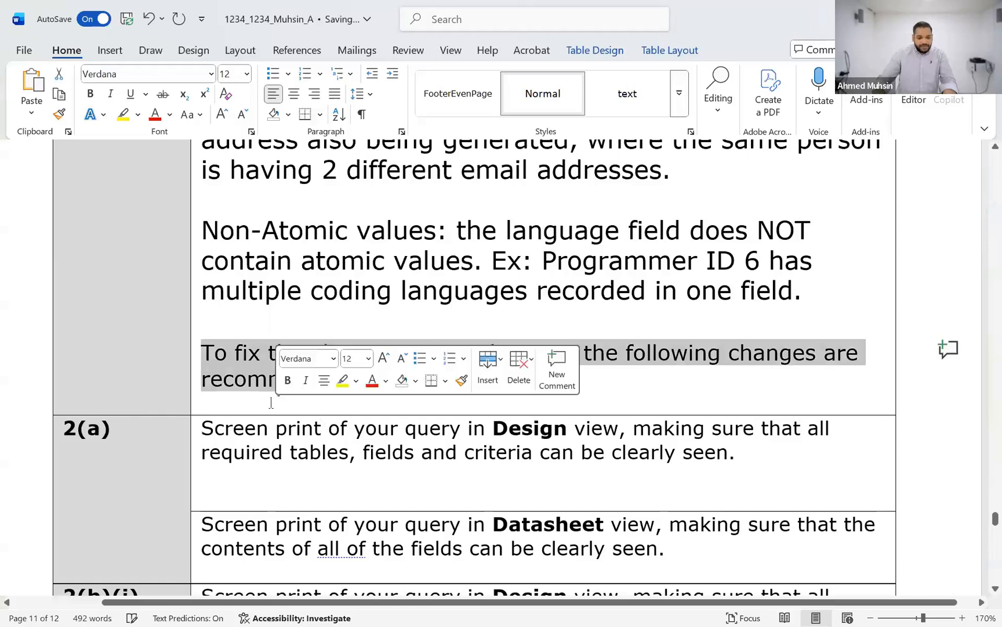
{"action": "key", "text": "ctrl+shift+period"}
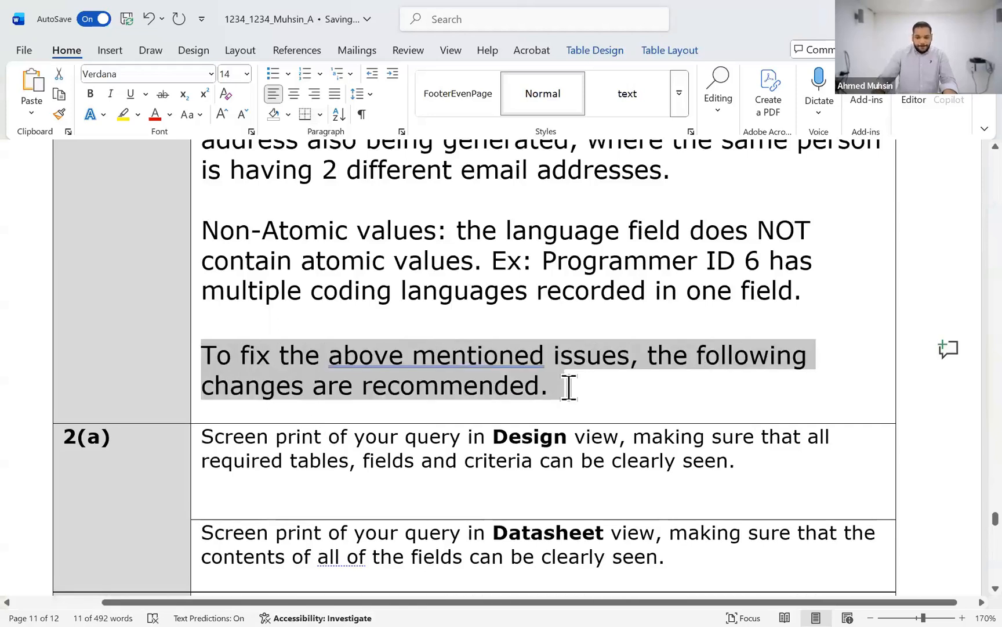
{"action": "left_click", "coordinate": [569, 387]}
{"action": "key", "text": "Return"}
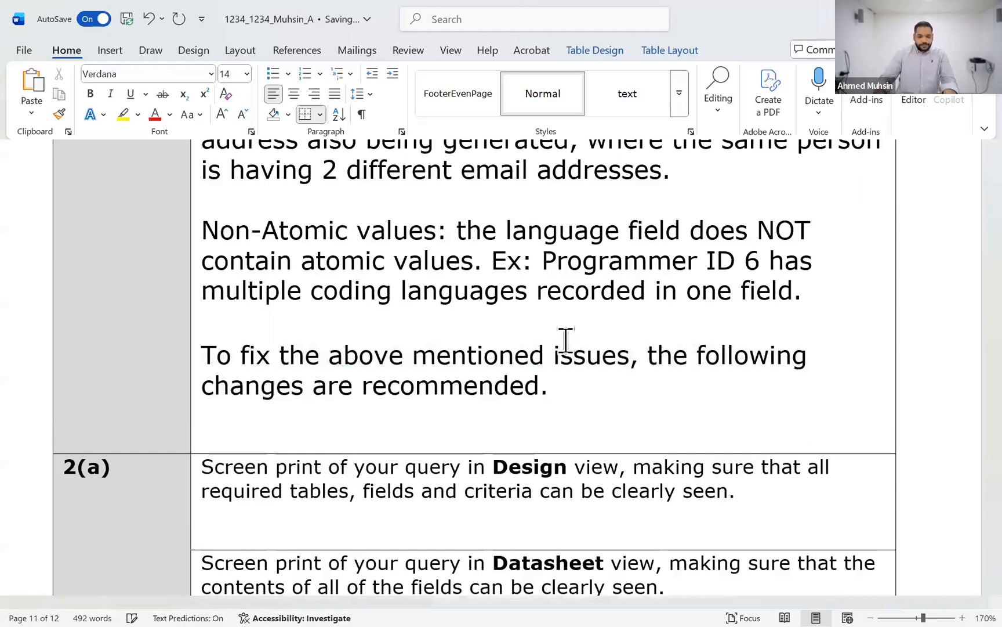
{"action": "scroll", "coordinate": [565, 339], "scroll_direction": "down", "scroll_amount": 1}
{"action": "key", "text": "Return"}
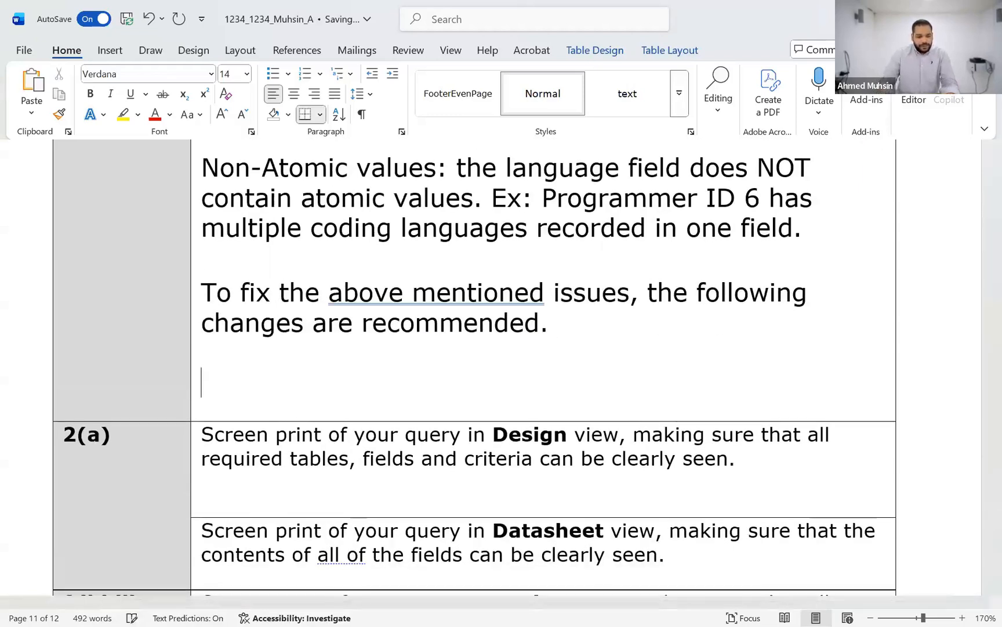
Check tblProgrammer's fields in Access, return to the Word document, and write "Remove the Language field and Available field from the tblProgrammer."
{"action": "key", "text": "alt+Tab"}
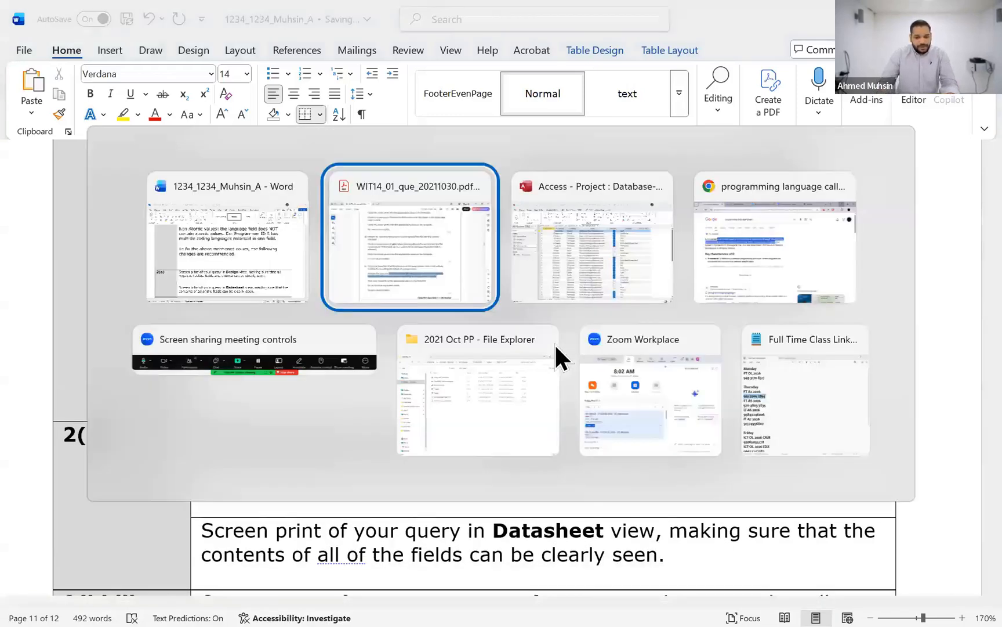
{"action": "key", "text": "alt+Tab"}
{"action": "key", "text": "alt+Tab"}
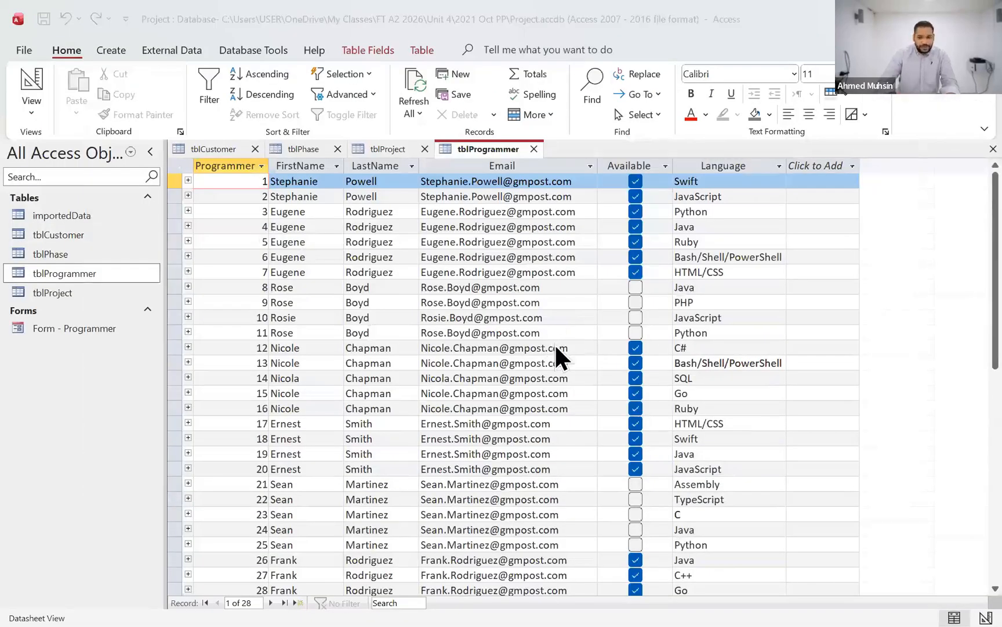
{"action": "key", "text": "alt+Tab"}
{"action": "key", "text": "alt+Tab"}
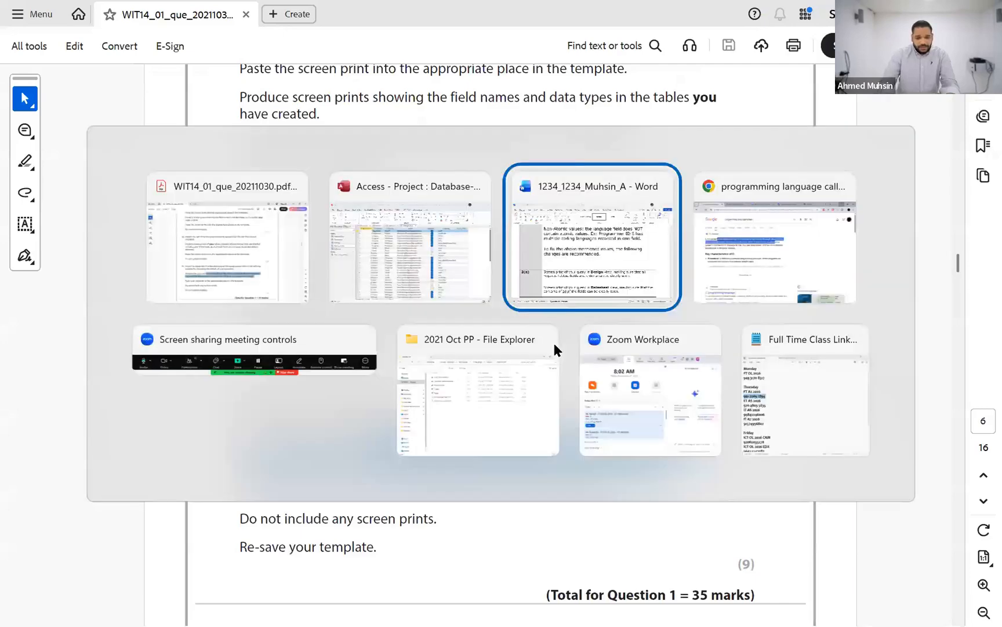
{"action": "type", "text": "Remove "}
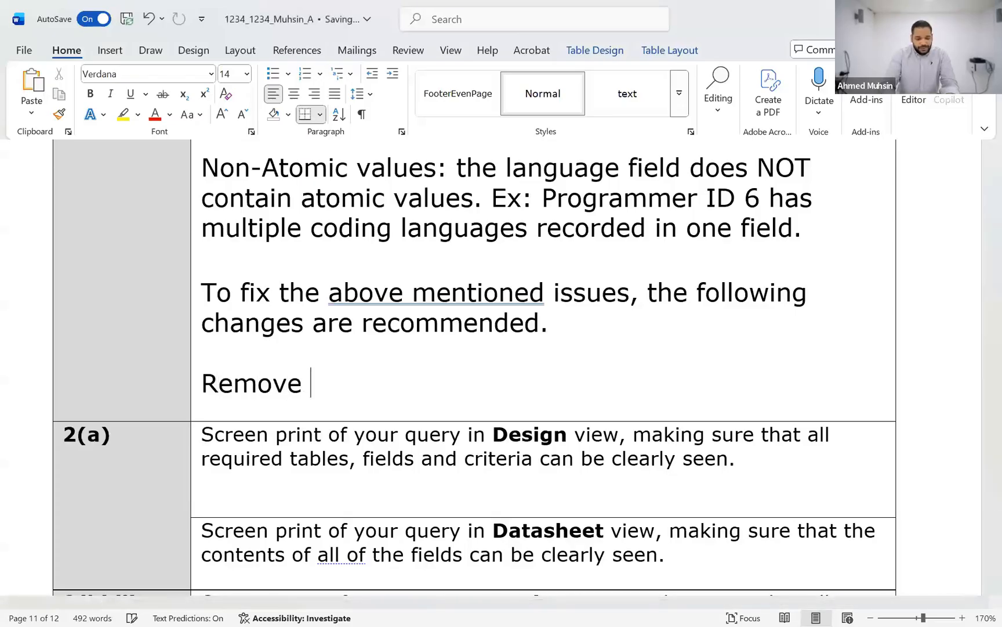
{"action": "type", "text": "the Language"}
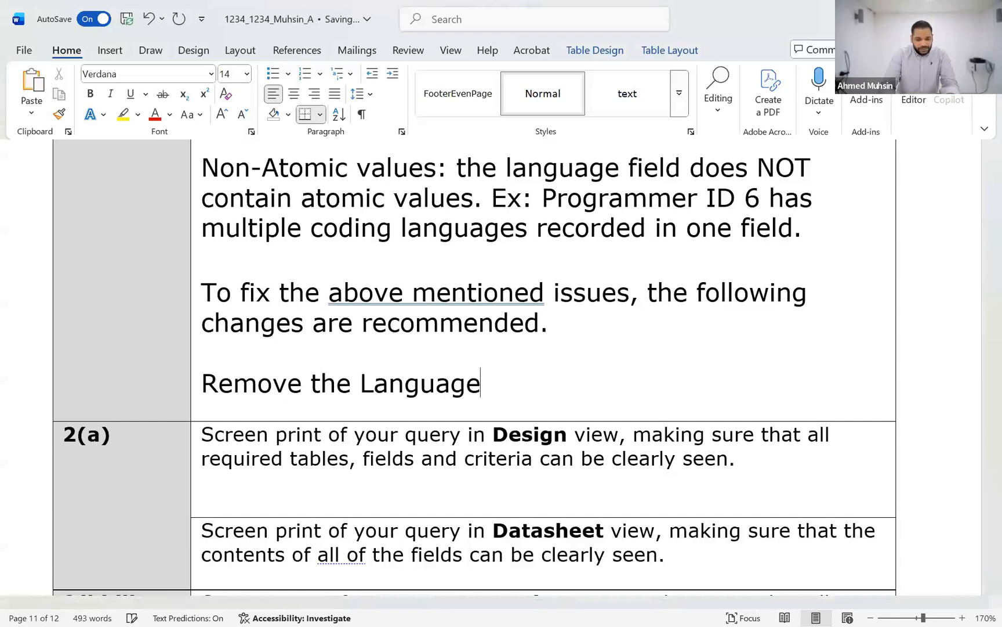
{"action": "type", "text": " field and Available"}
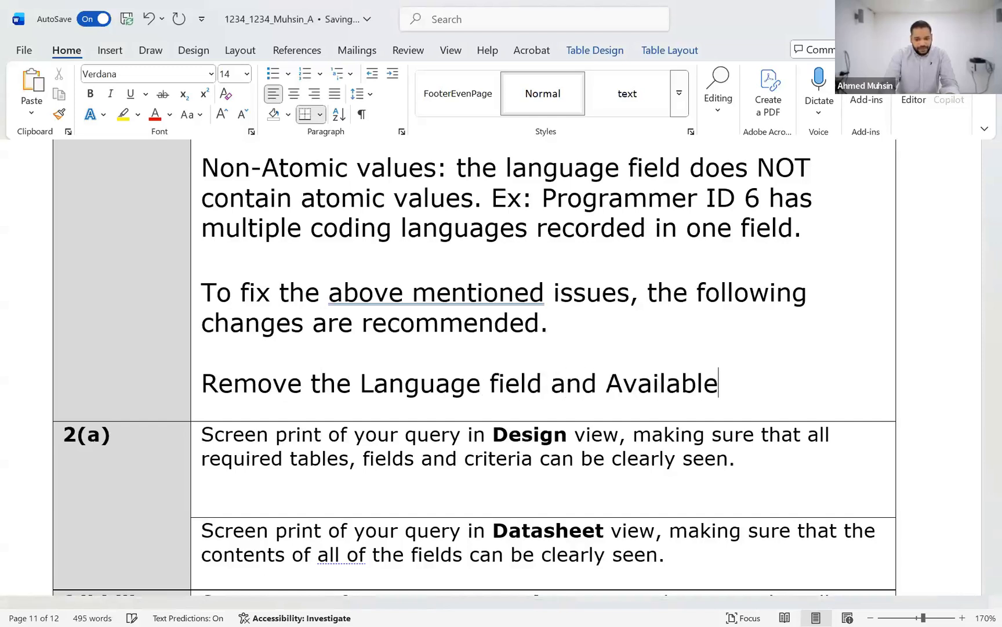
{"action": "type", "text": " field from th"}
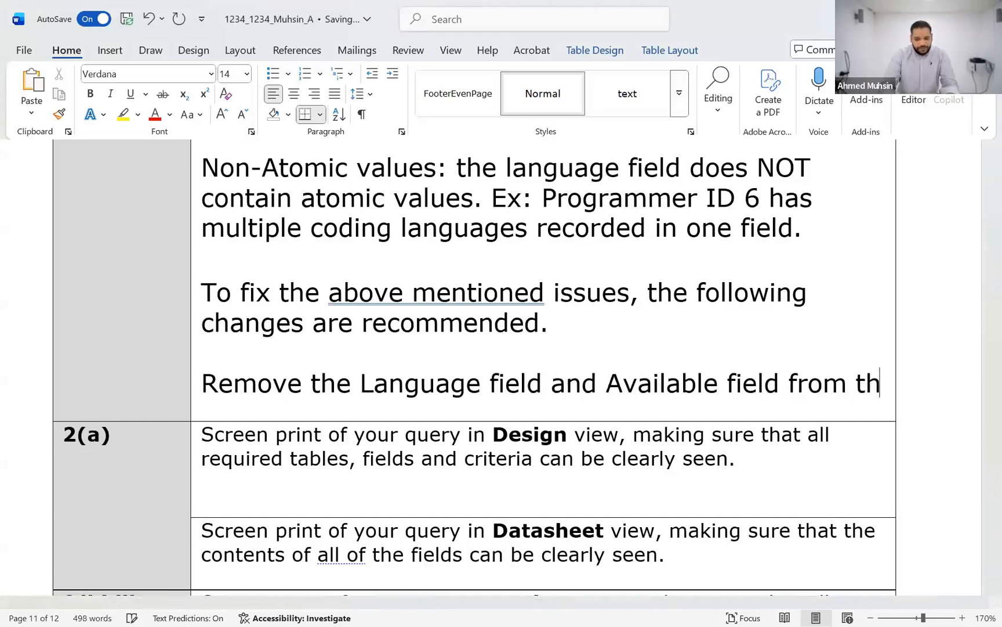
{"action": "type", "text": "e "}
{"action": "type", "text": "tb"}
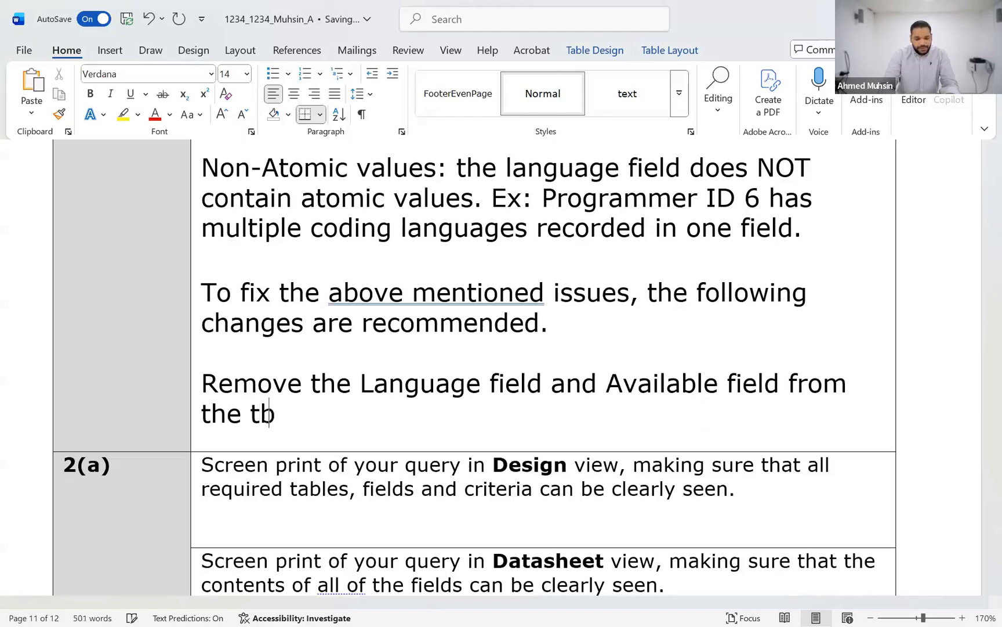
{"action": "type", "text": "lPro"}
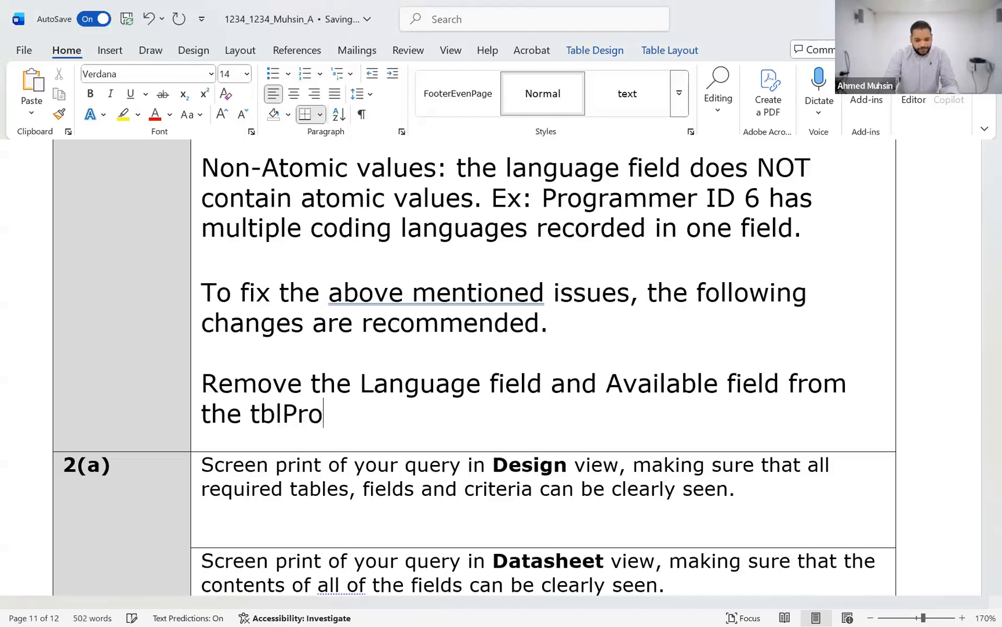
{"action": "type", "text": "grammer."}
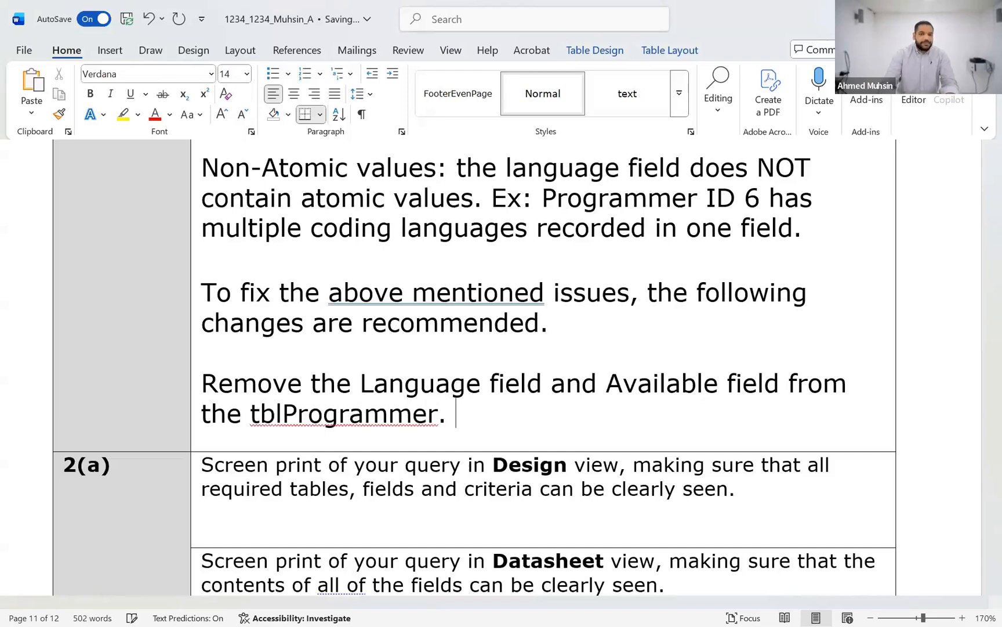
Add a new paragraph below the field removal recommendation: "Then a new table should be created to store the various programming languages."
{"action": "key", "text": "Return"}
{"action": "key", "text": "Return"}
{"action": "type", "text": "Then a new "}
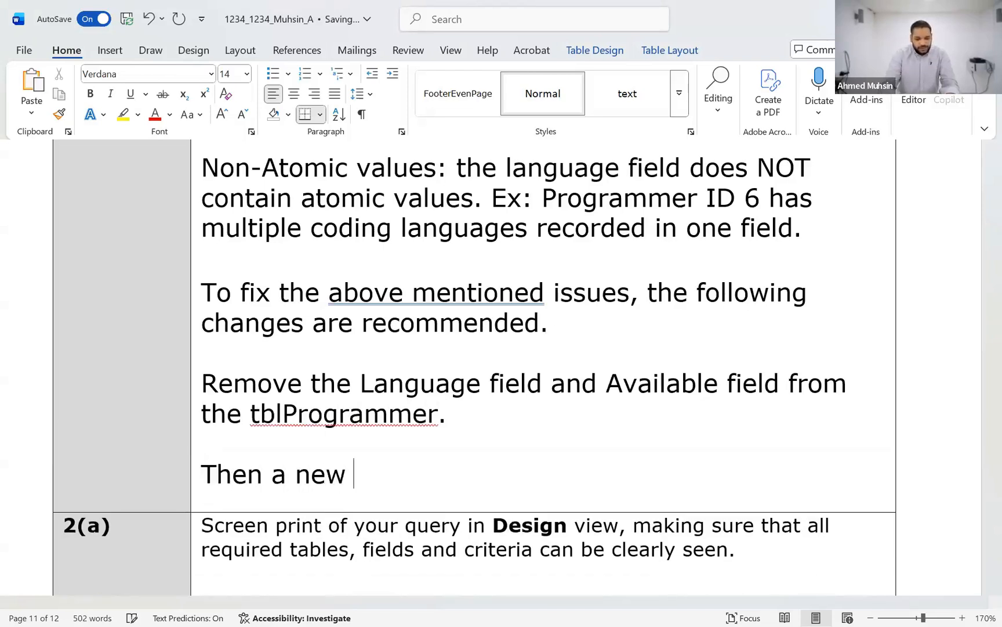
{"action": "type", "text": "table should b"}
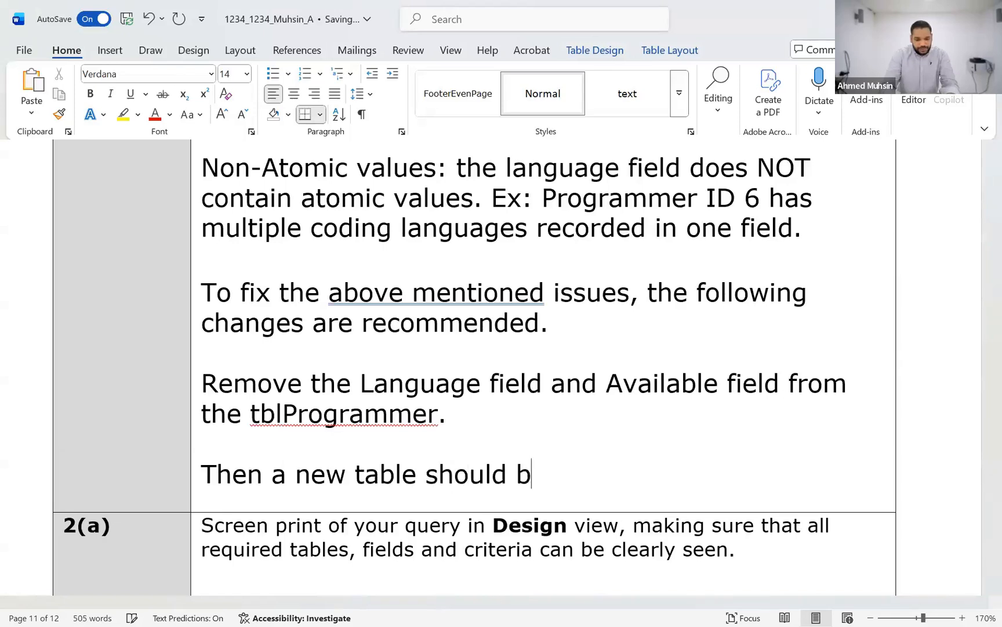
{"action": "type", "text": "e created"}
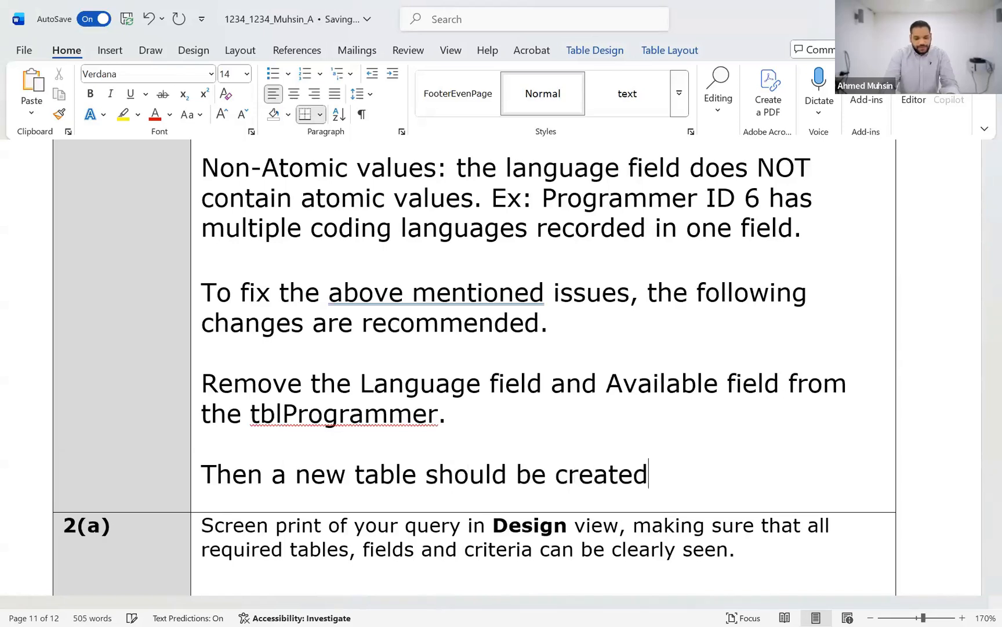
{"action": "type", "text": " to st"}
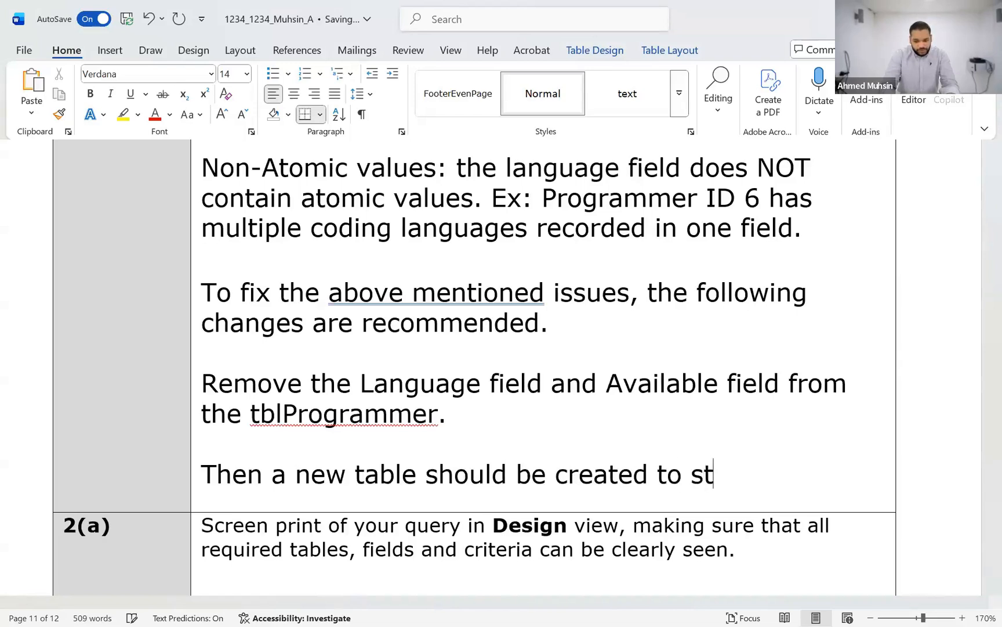
{"action": "type", "text": "ore"}
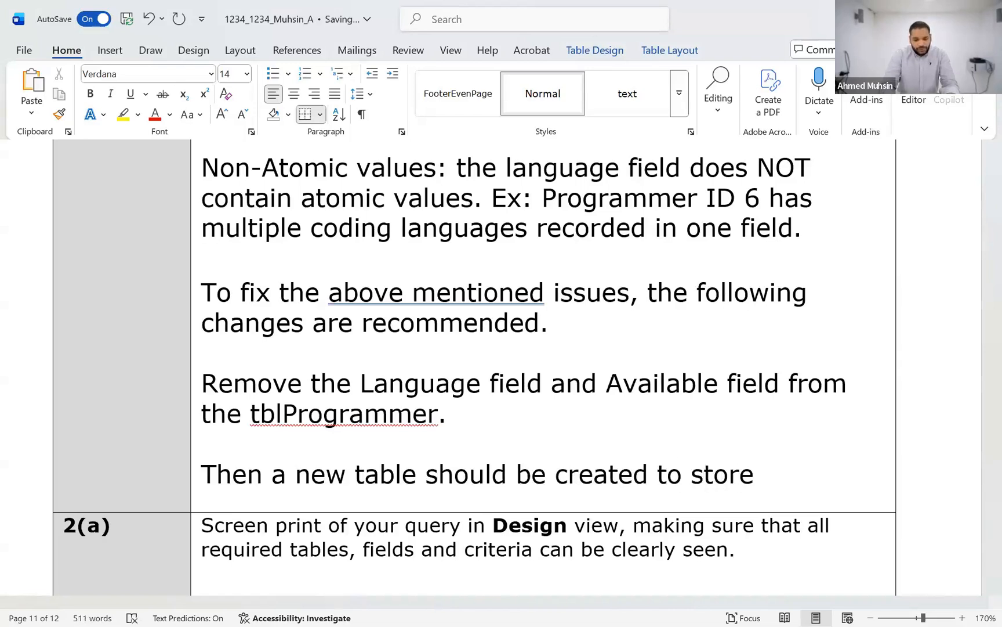
{"action": "key", "text": "alt+Tab"}
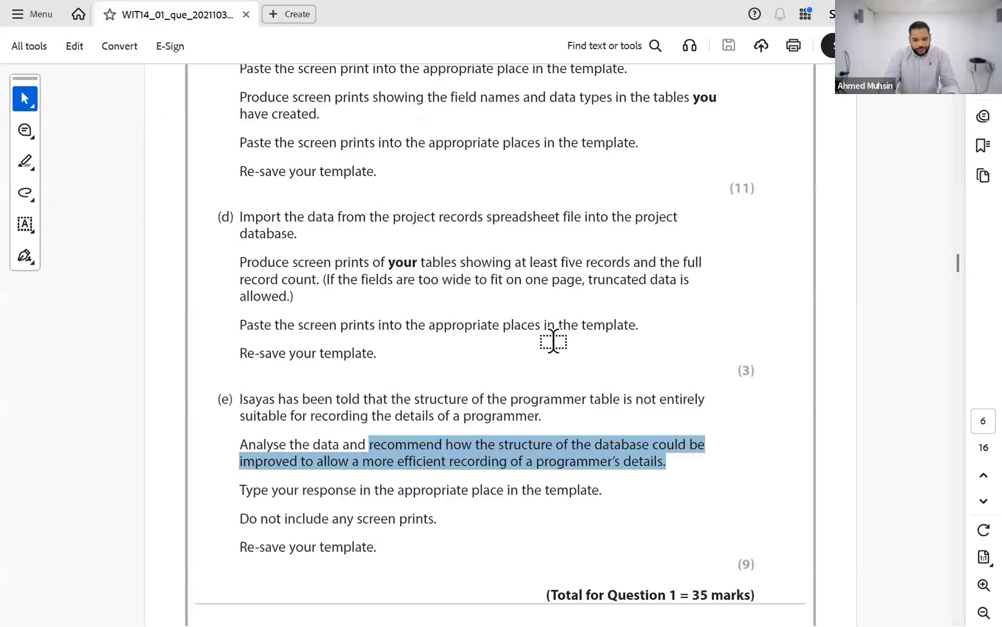
{"action": "key", "text": "alt+Tab"}
{"action": "type", "text": "th"}
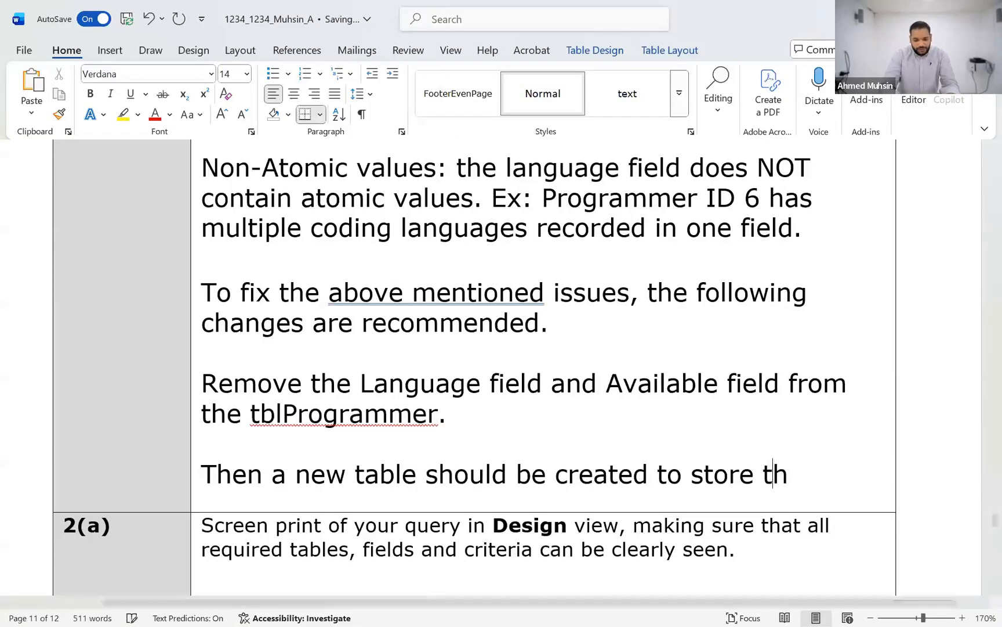
{"action": "type", "text": "e variou"}
{"action": "type", "text": "s pro"}
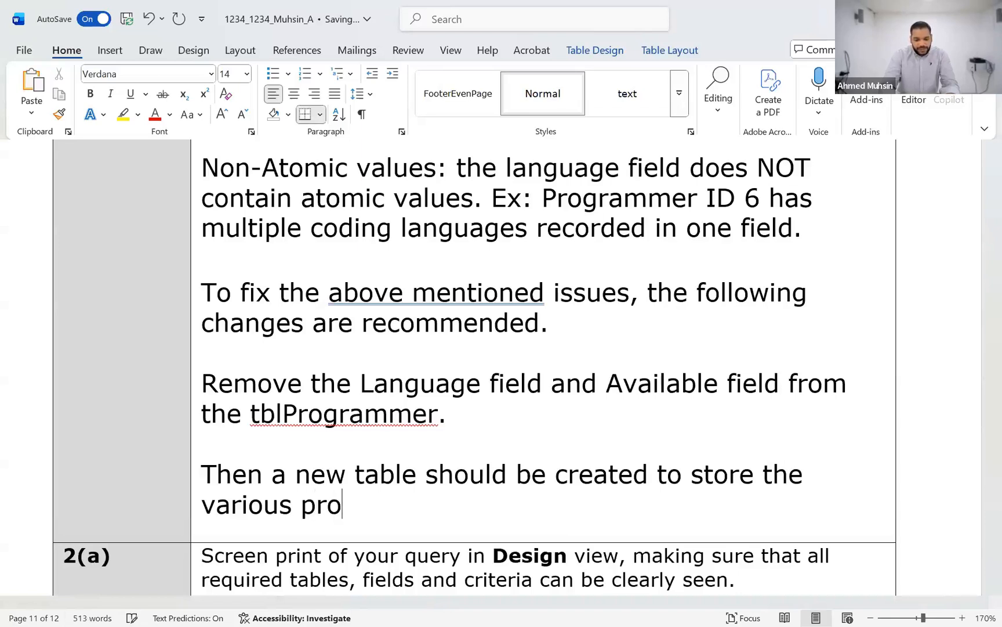
{"action": "type", "text": "gramming languages. T"}
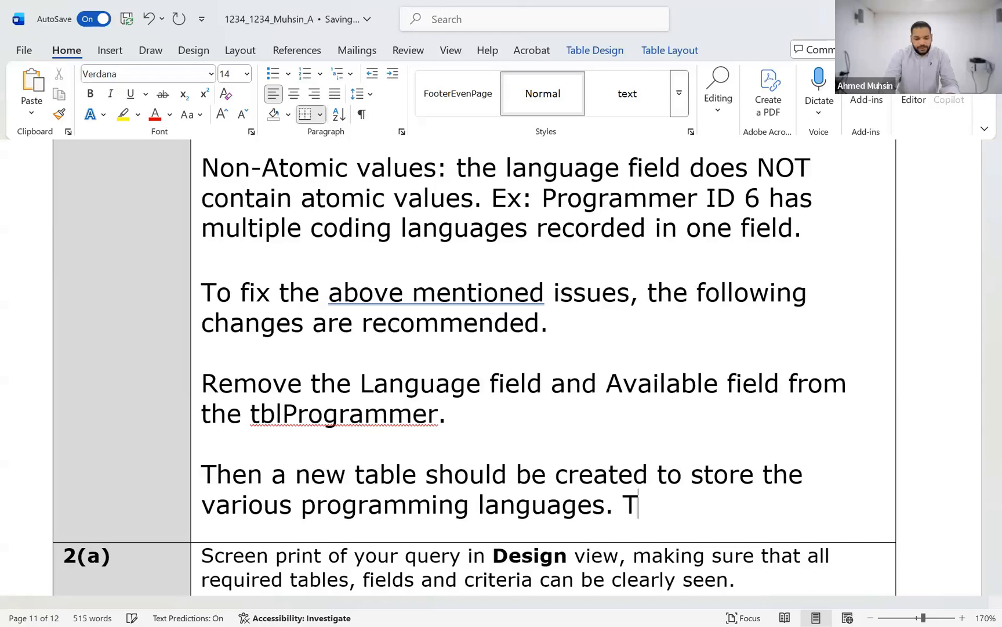
Continue the new table paragraph with "This table should contain the LanguageID & Language fields."
{"action": "type", "text": "his table should contain "}
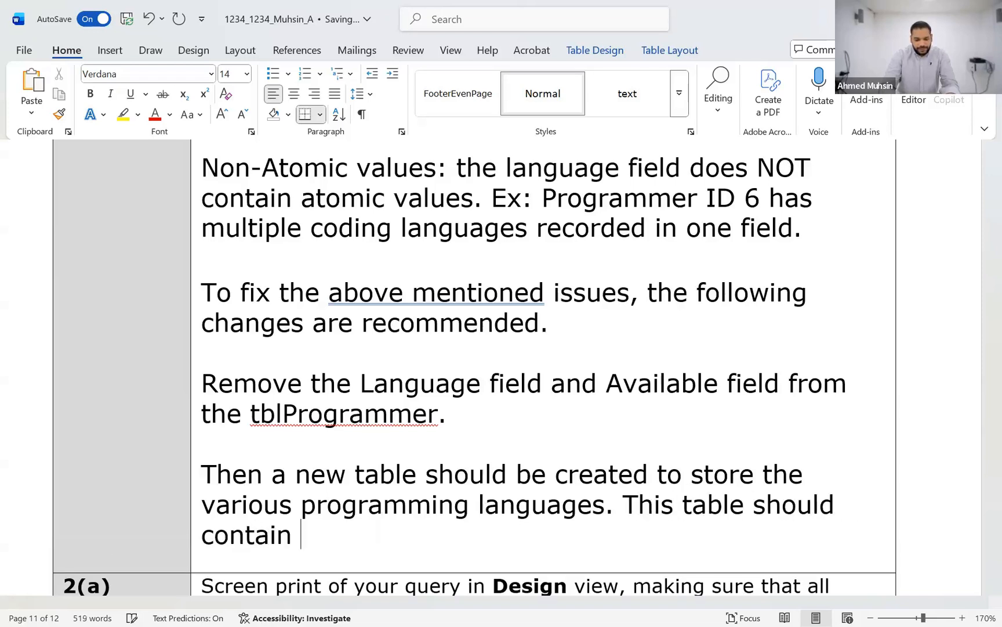
{"action": "type", "text": "the LanguageID"}
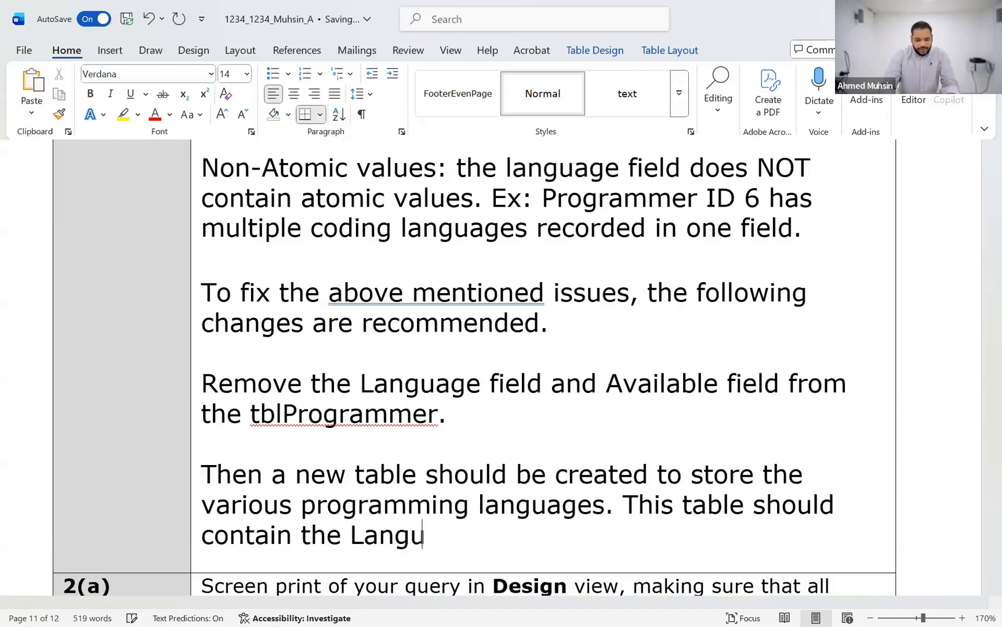
{"action": "key", "text": "BackSpace"}
{"action": "type", "text": "ID "}
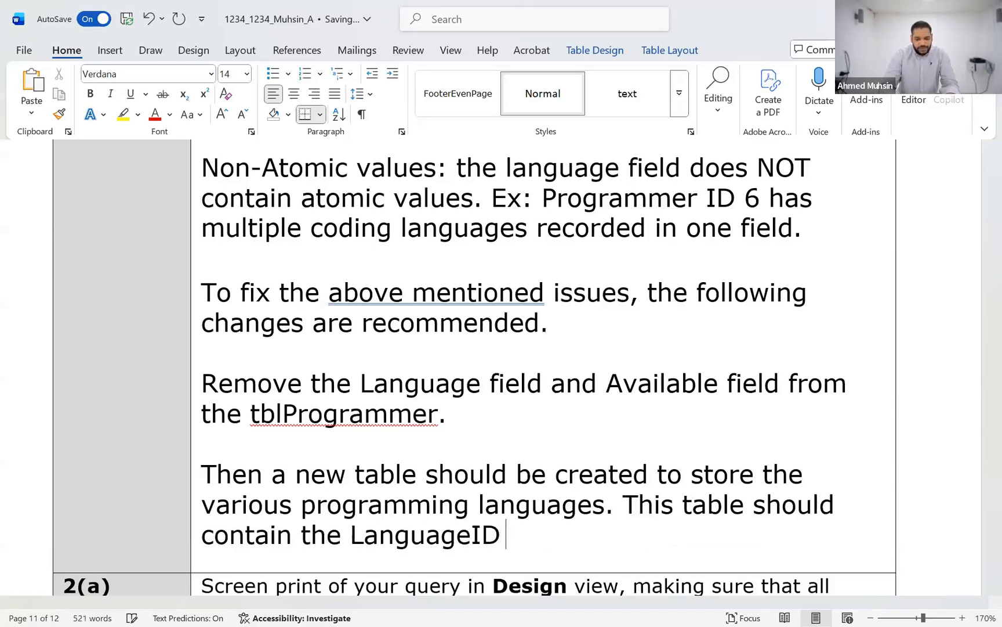
{"action": "type", "text": "& L"}
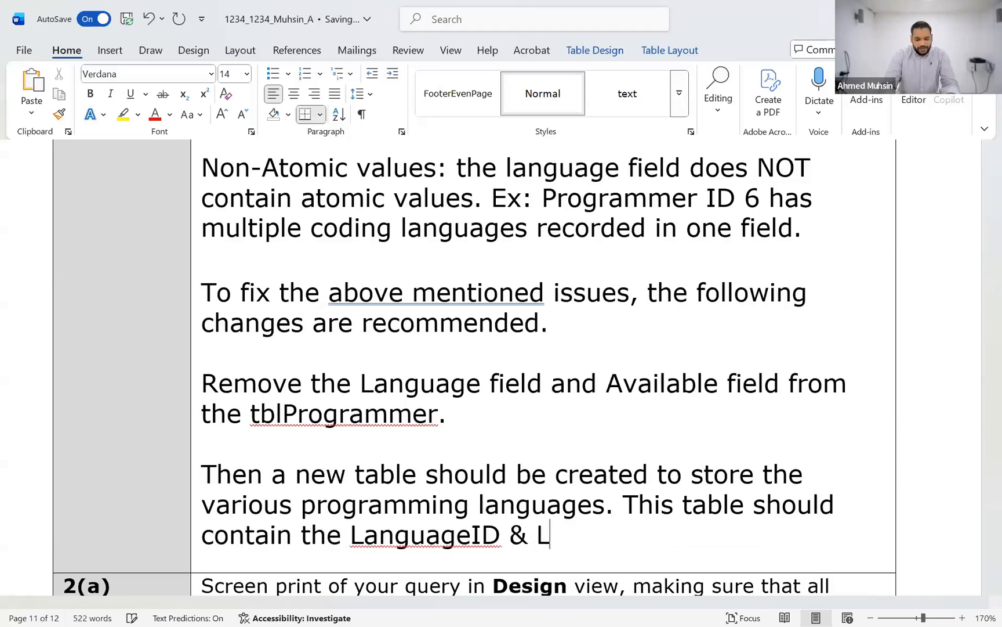
{"action": "type", "text": "anguage "}
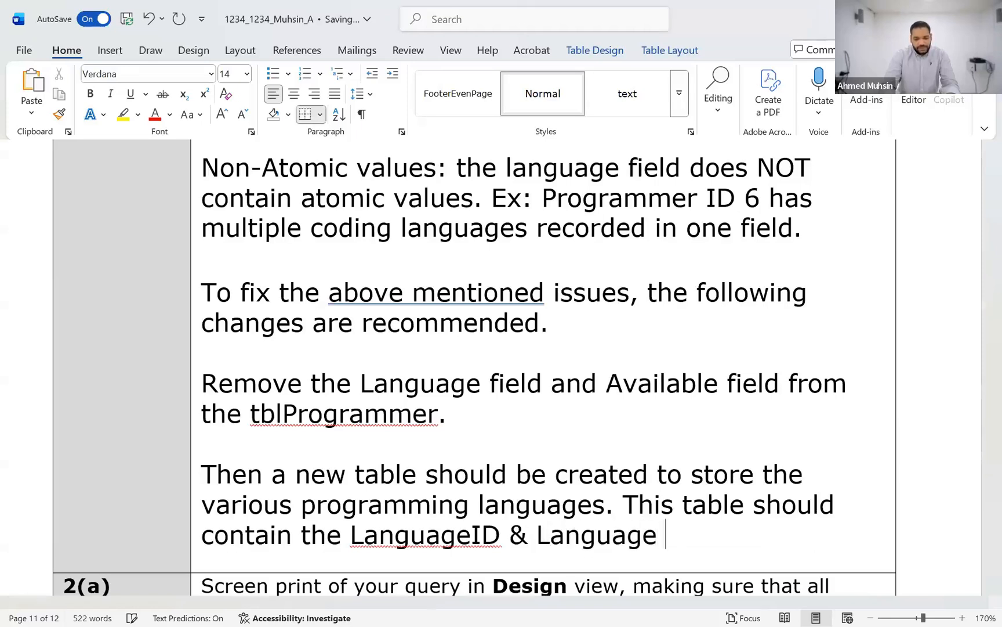
{"action": "type", "text": "fields."}
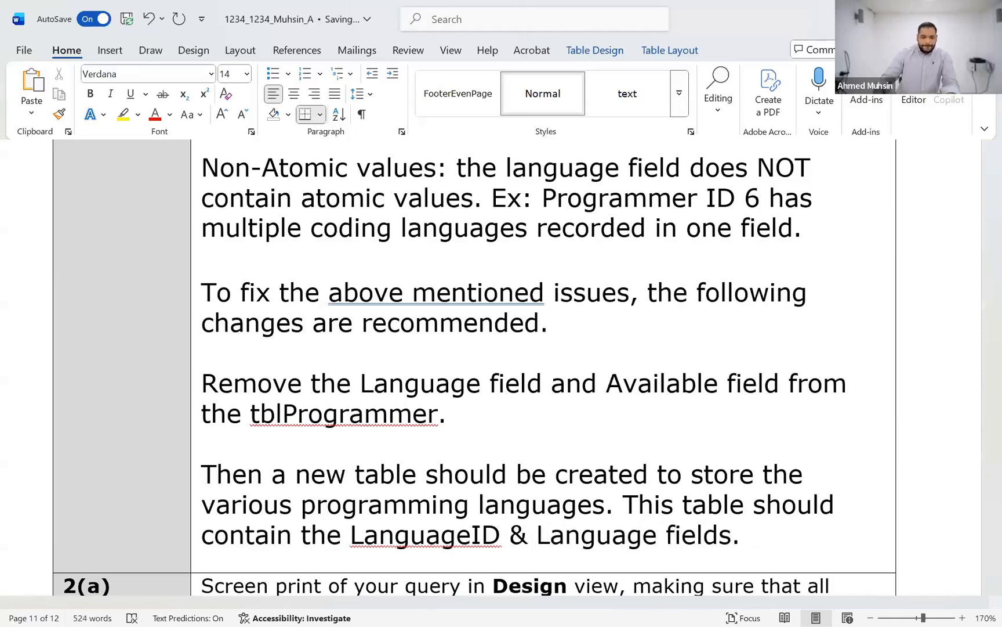
Insert "(tblLanguage)" after "a new table" and change the Language field name after "LanguageID &" to LanguageName
{"action": "scroll", "coordinate": [548, 313], "scroll_direction": "down", "scroll_amount": 1}
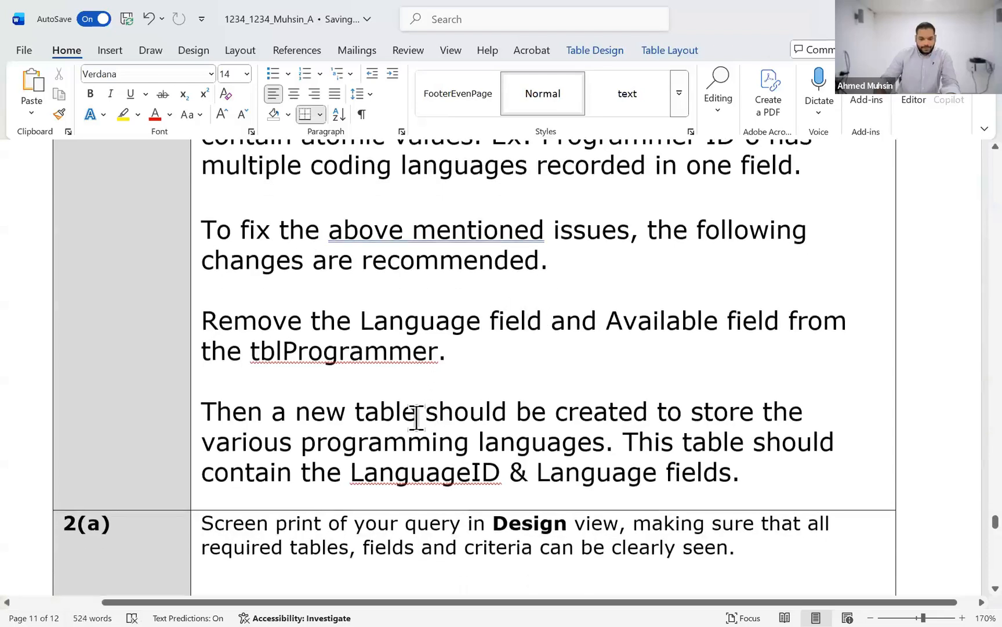
{"action": "type", "text": "9"}
{"action": "key", "text": "BackSpace"}
{"action": "type", "text": "(tb"}
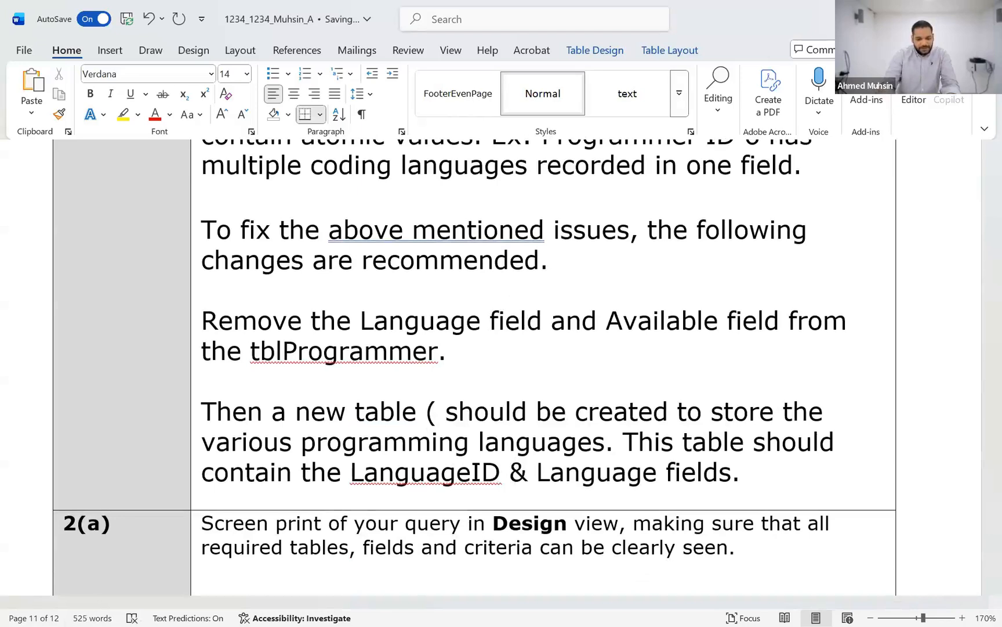
{"action": "type", "text": "lLanguag"}
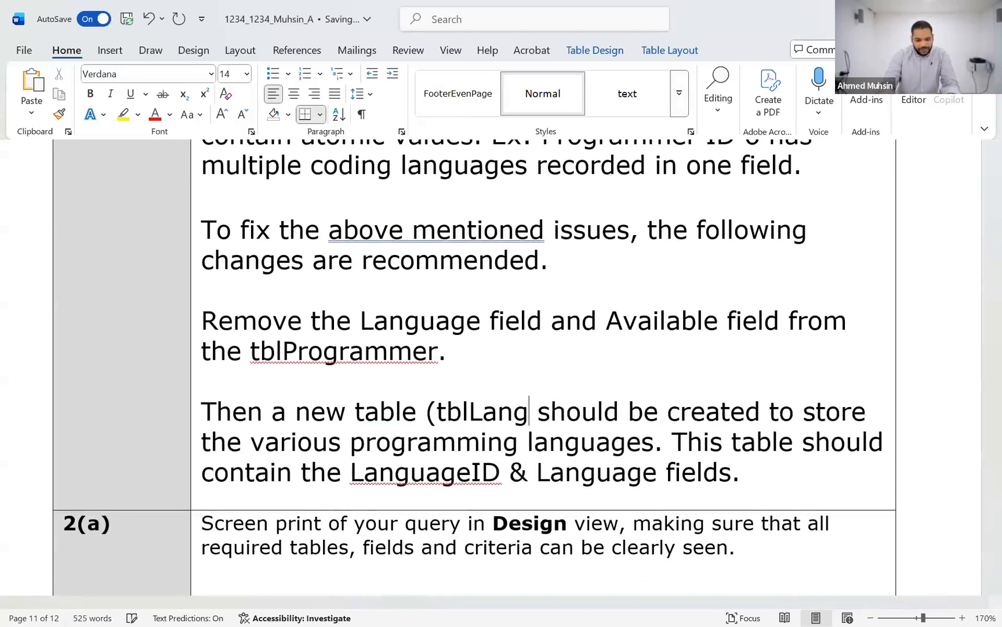
{"action": "type", "text": "e)"}
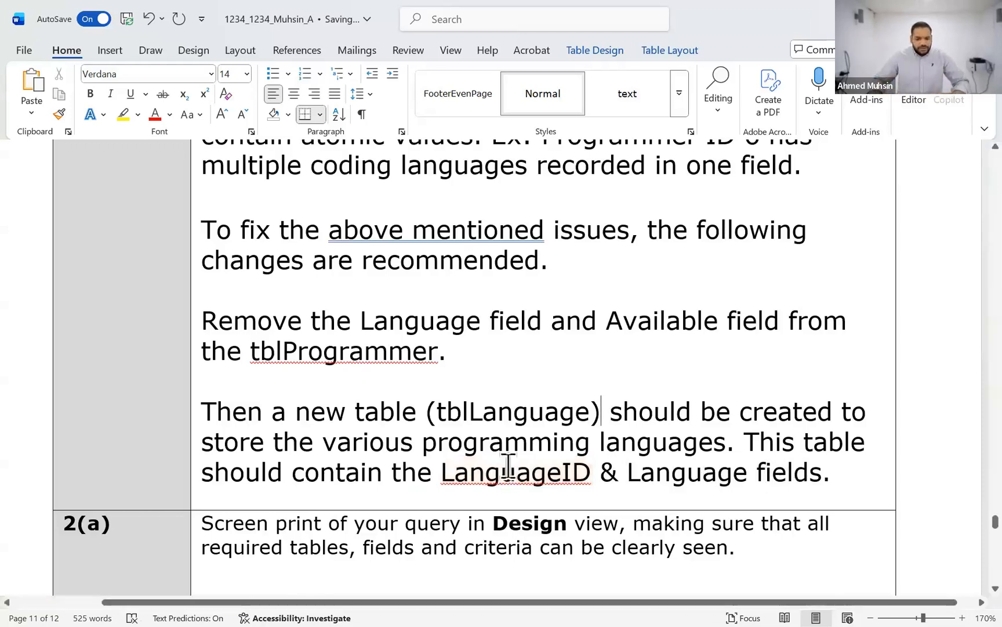
{"action": "left_click", "coordinate": [747, 479]}
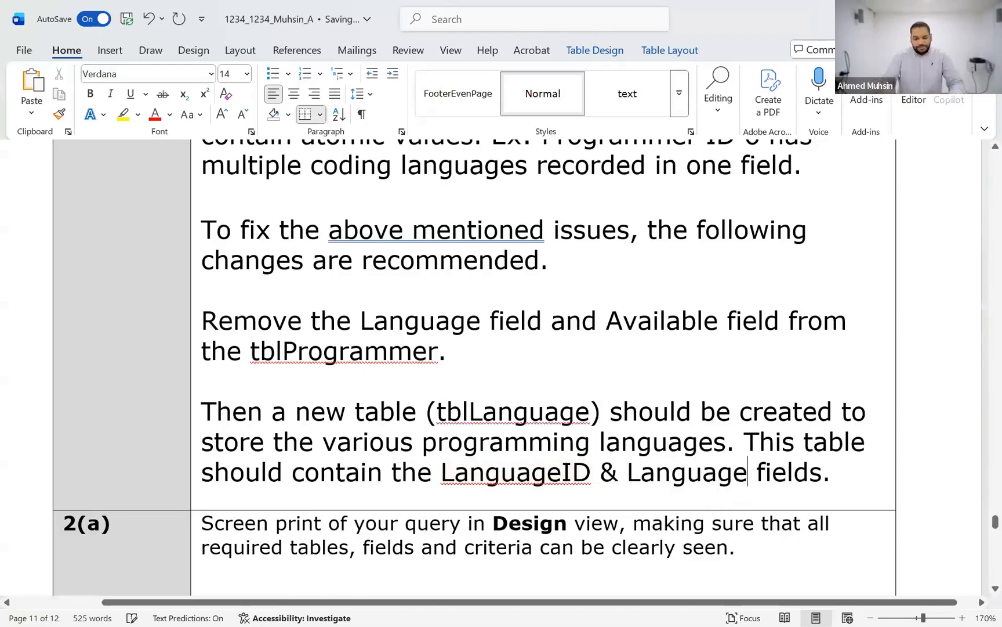
{"action": "type", "text": "Name"}
Continue the tblLanguage paragraph after "LanguageName fields." with "The LanguageID field should be assigned as Primary Key."
{"action": "left_click", "coordinate": [285, 502]}
{"action": "type", "text": "The ;"}
{"action": "key", "text": "BackSpace"}
{"action": "type", "text": "Languag"}
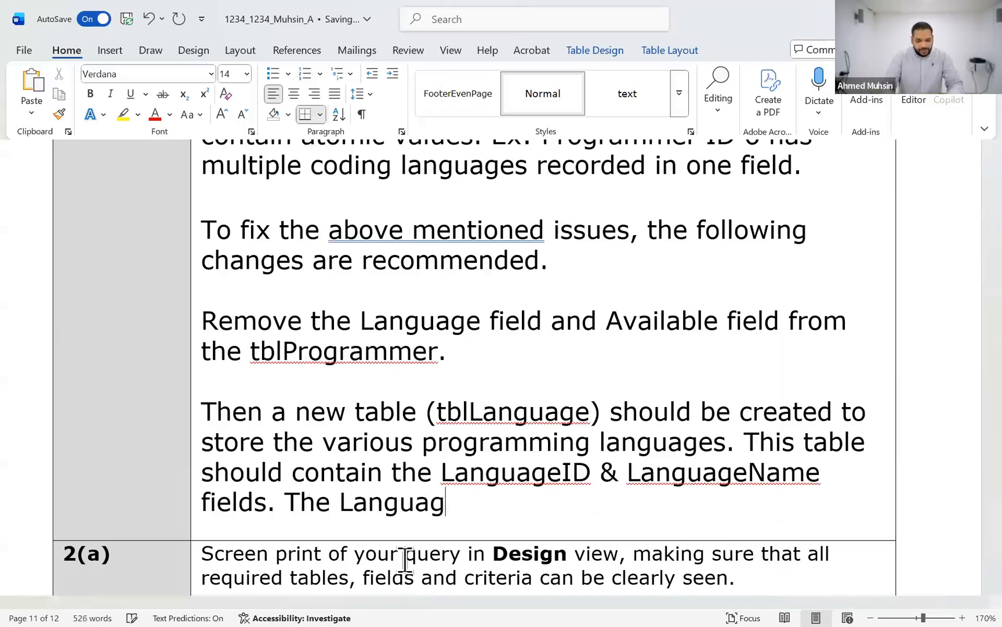
{"action": "type", "text": "eID field s"}
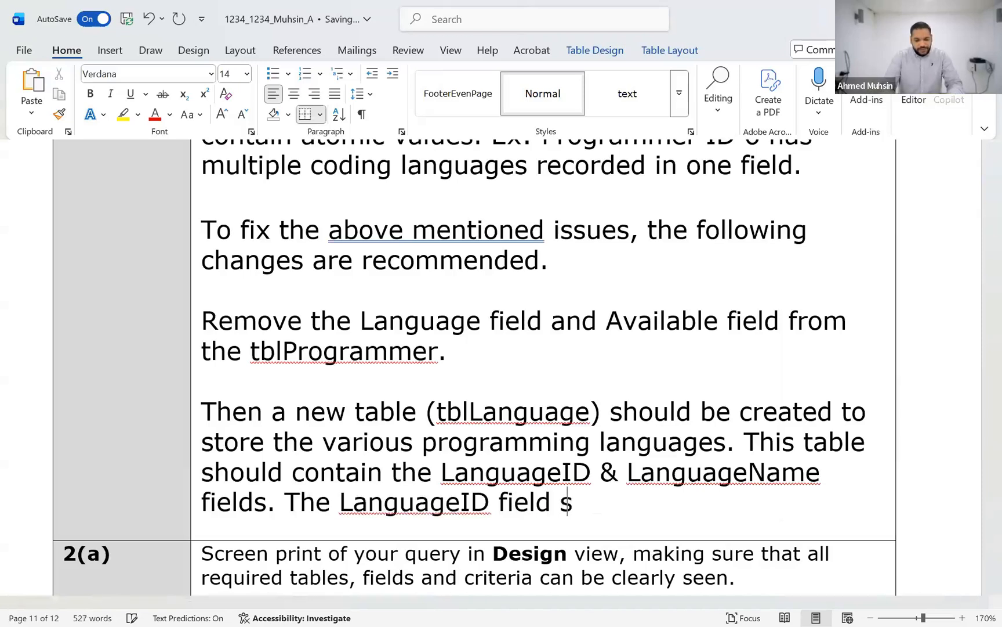
{"action": "type", "text": "hould be as"}
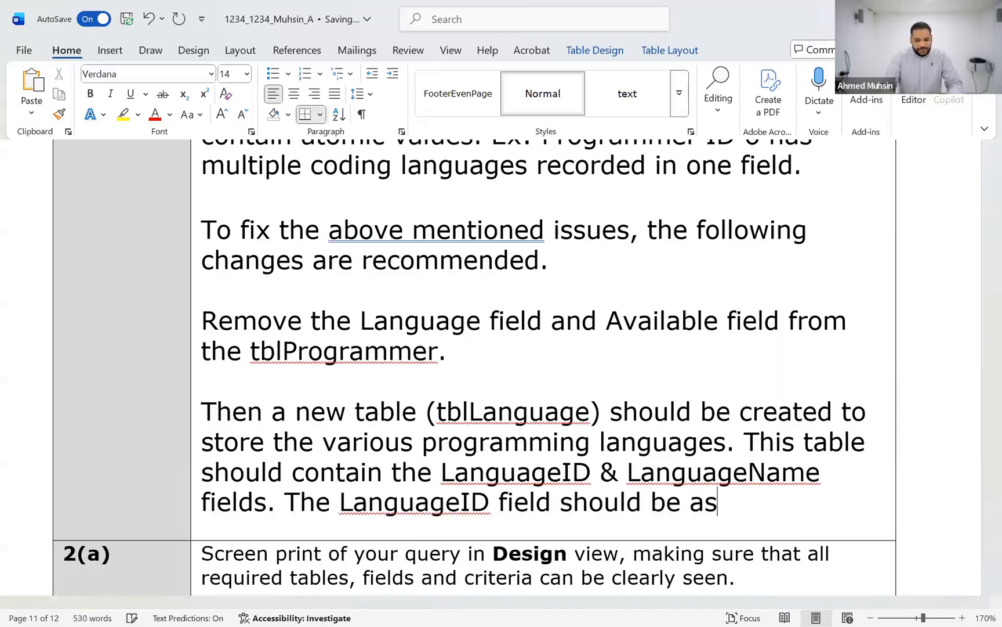
{"action": "type", "text": "signed as Prima"}
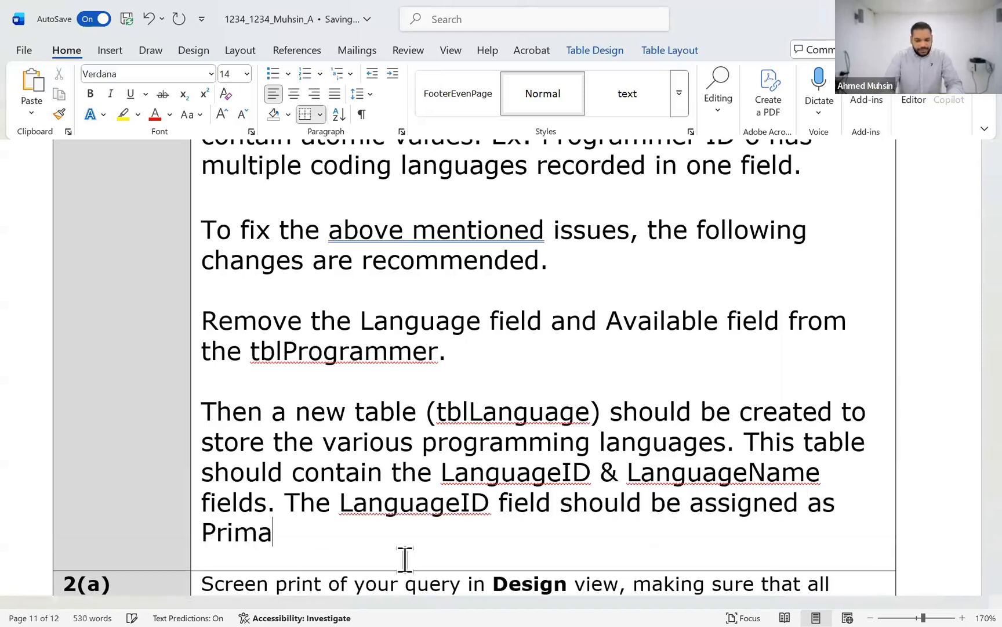
{"action": "type", "text": "ry Key."}
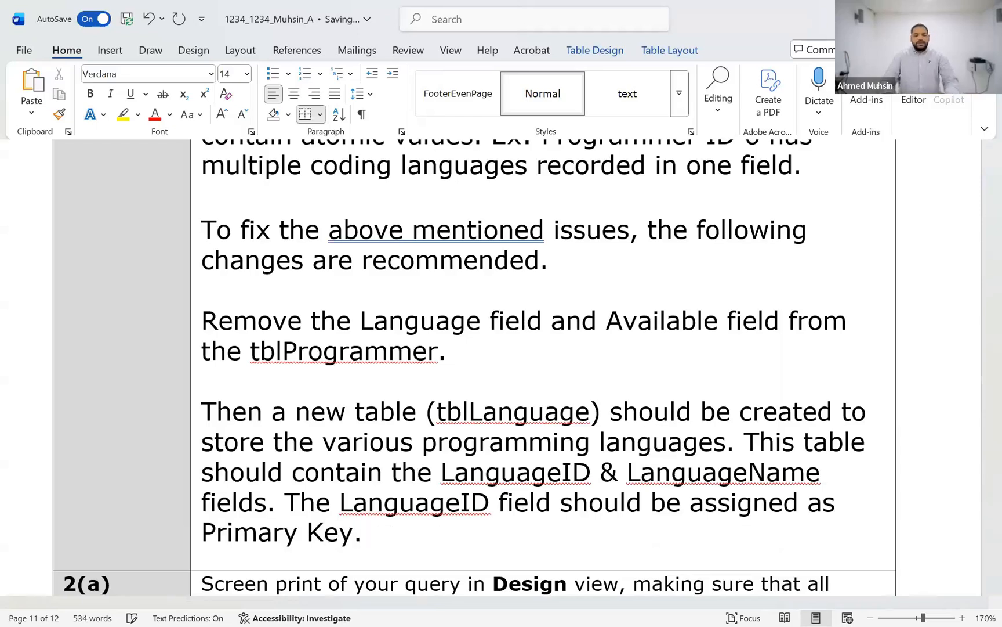
Begin a new paragraph below the tblLanguage recommendation, separated by a blank line, with "Another table (tblAvailability) s"
{"action": "key", "text": "Return"}
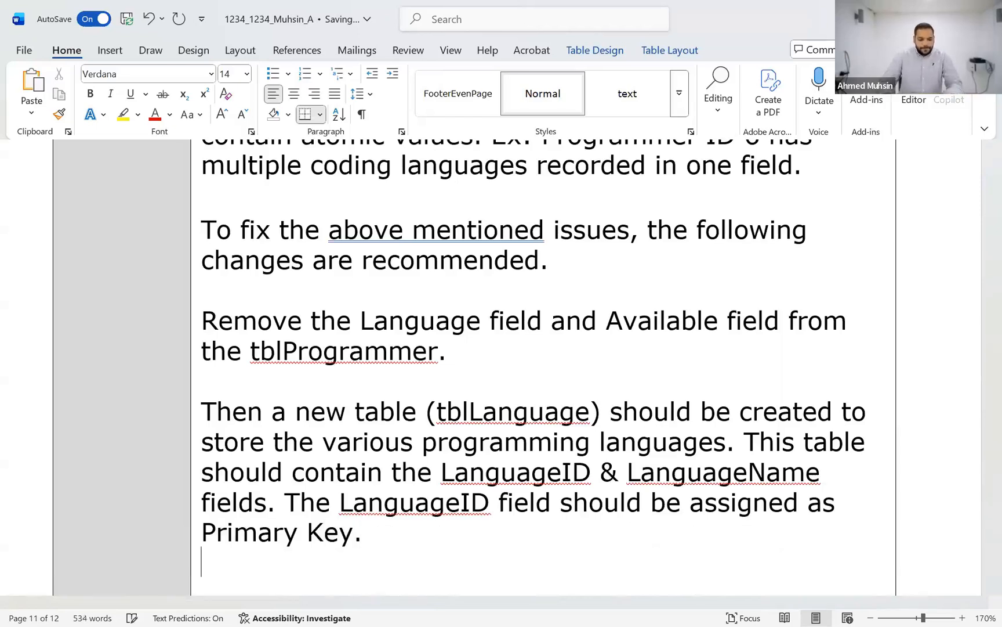
{"action": "scroll", "coordinate": [397, 355], "scroll_direction": "down", "scroll_amount": 1}
{"action": "scroll", "coordinate": [396, 356], "scroll_direction": "down", "scroll_amount": 1}
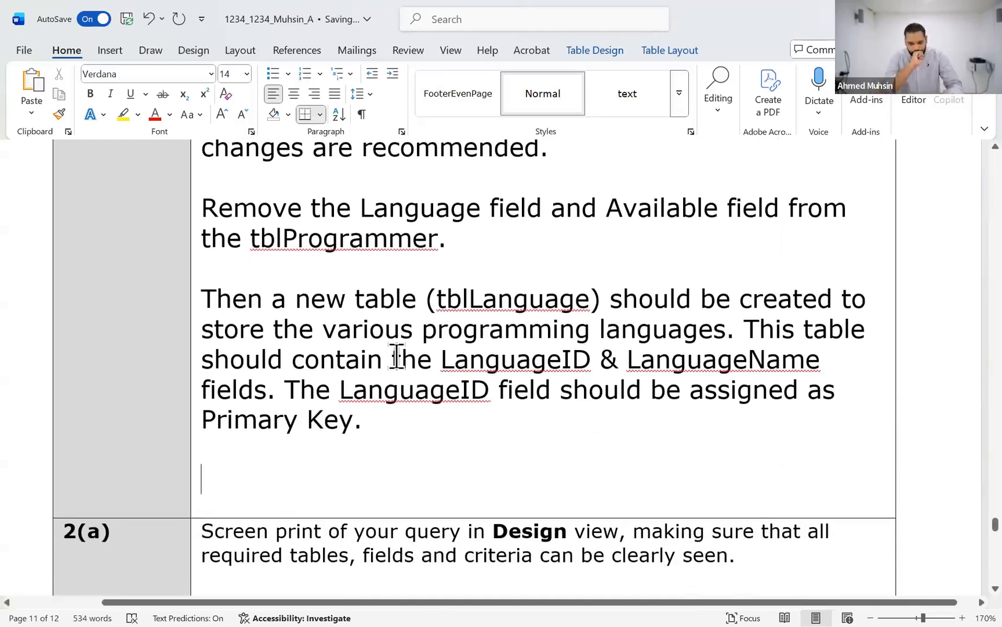
{"action": "type", "text": "N"}
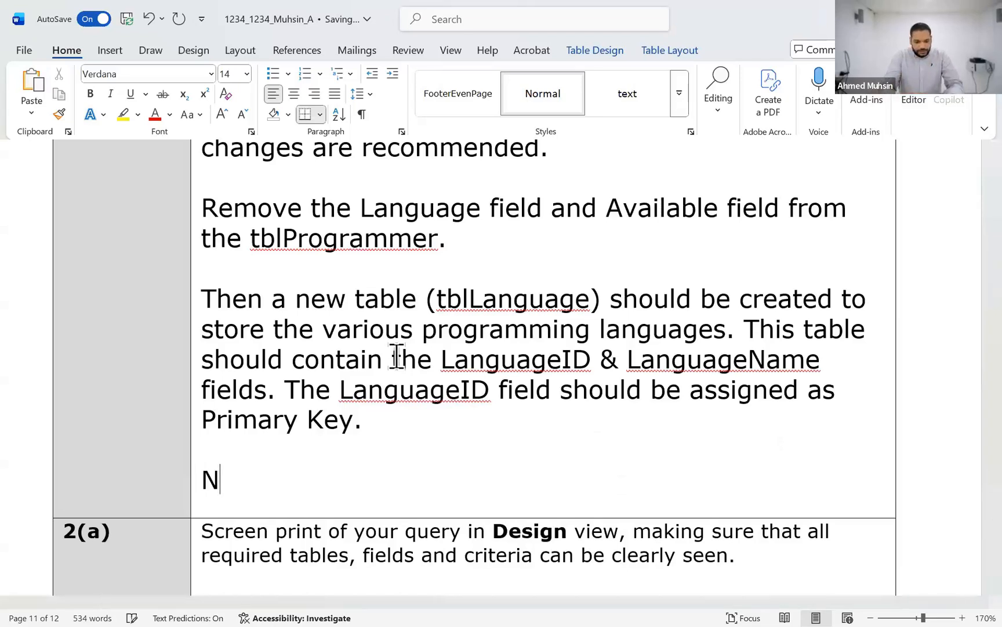
{"action": "key", "text": "BackSpace"}
{"action": "type", "text": "Another table (tbl"}
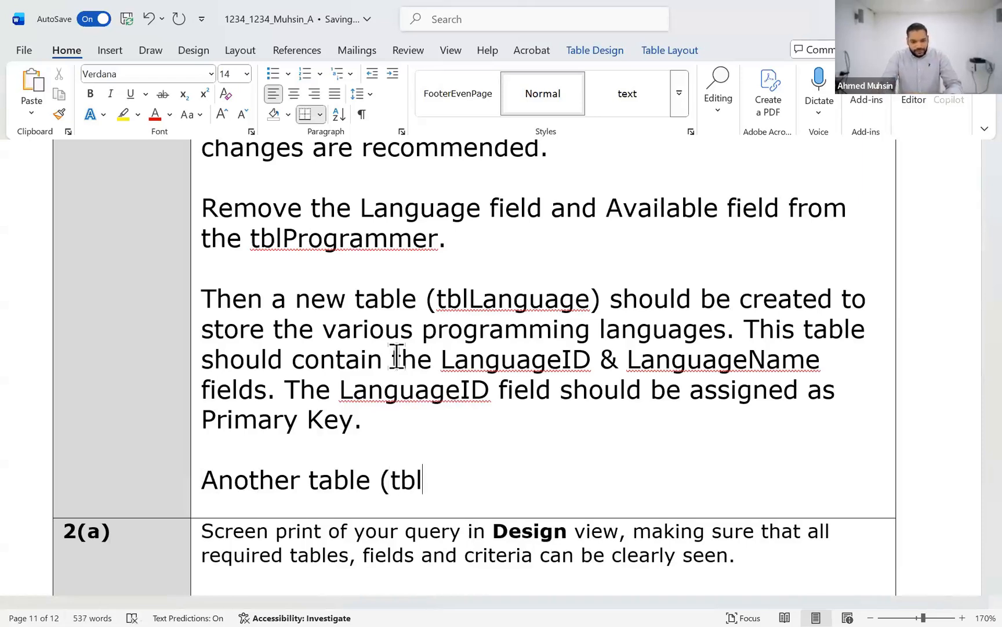
{"action": "type", "text": "Avai"}
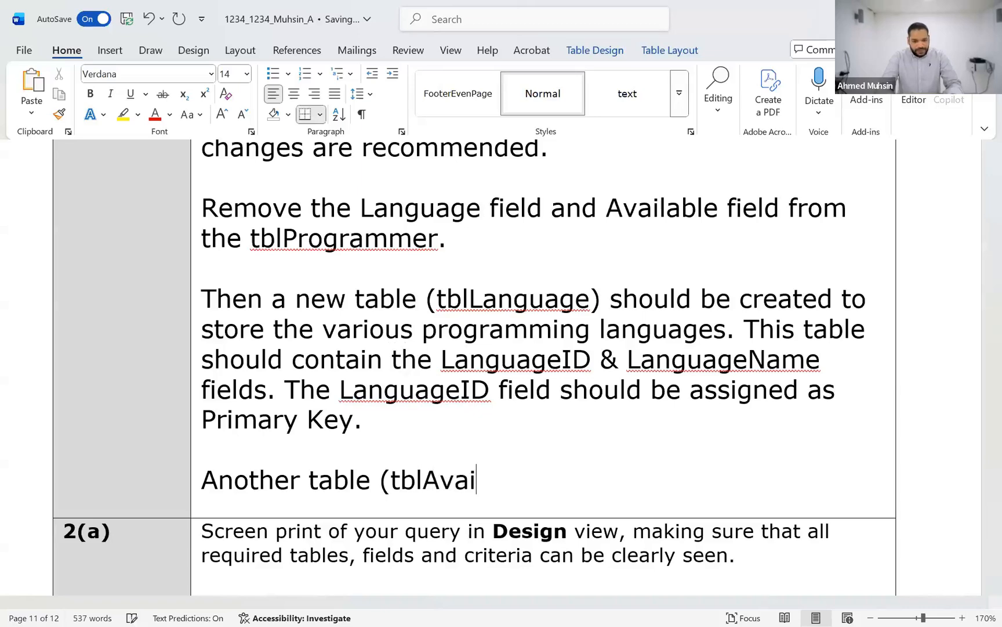
{"action": "type", "text": "labil"}
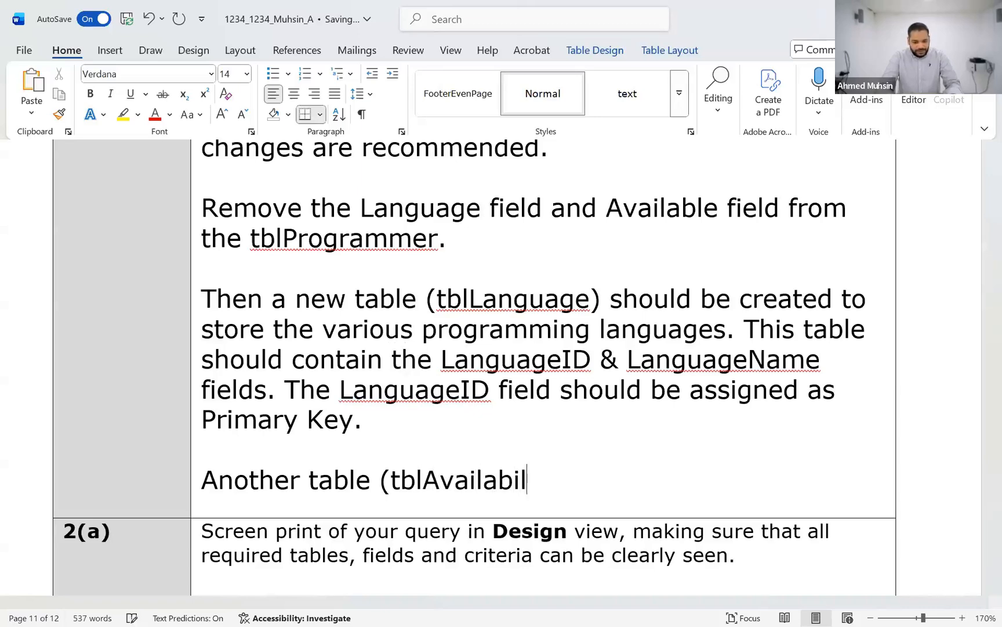
{"action": "type", "text": "ity) s"}
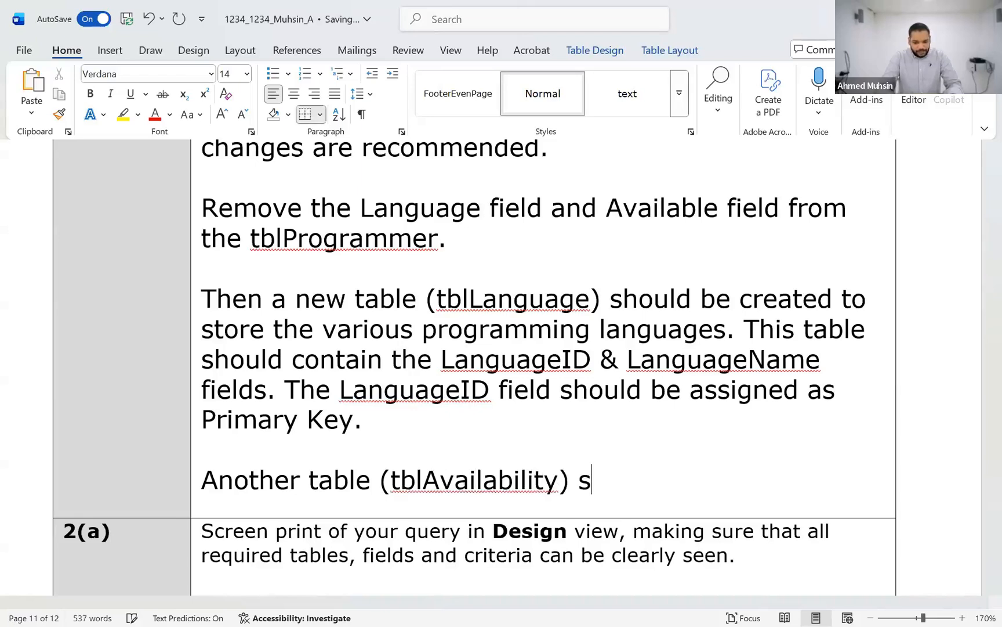
Continue the sentence about tblAvailability with "should be created to store the availability of each programmer"
{"action": "type", "text": "hould be crea"}
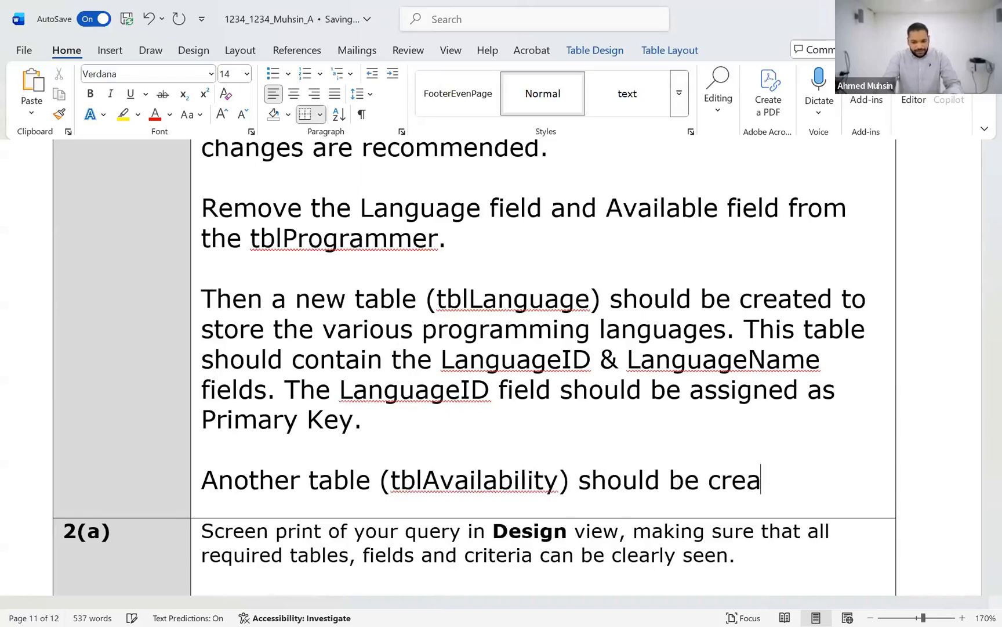
{"action": "type", "text": "ted to "}
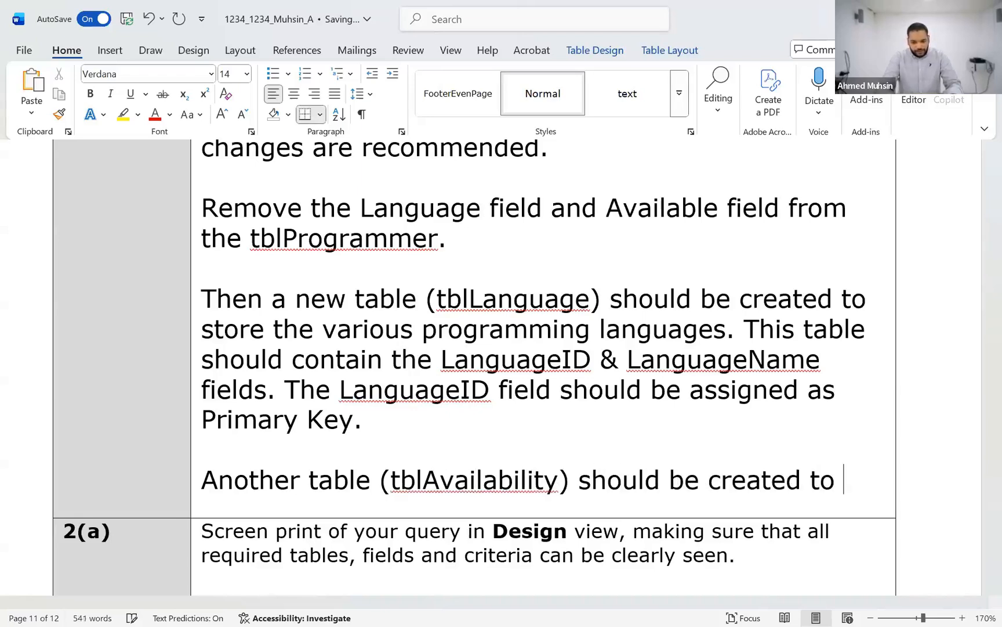
{"action": "type", "text": "store "}
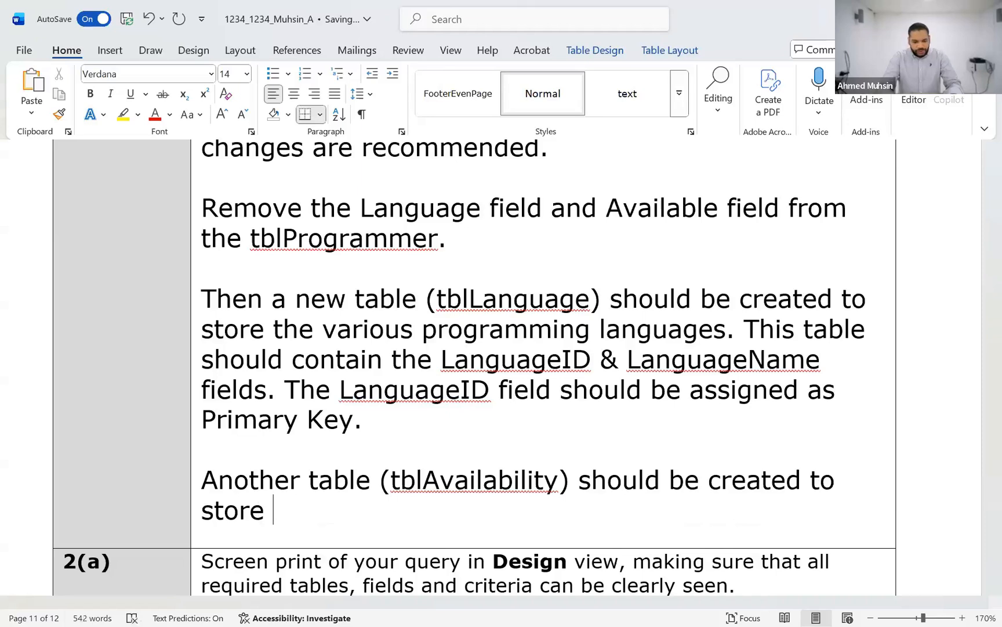
{"action": "type", "text": "the availab"}
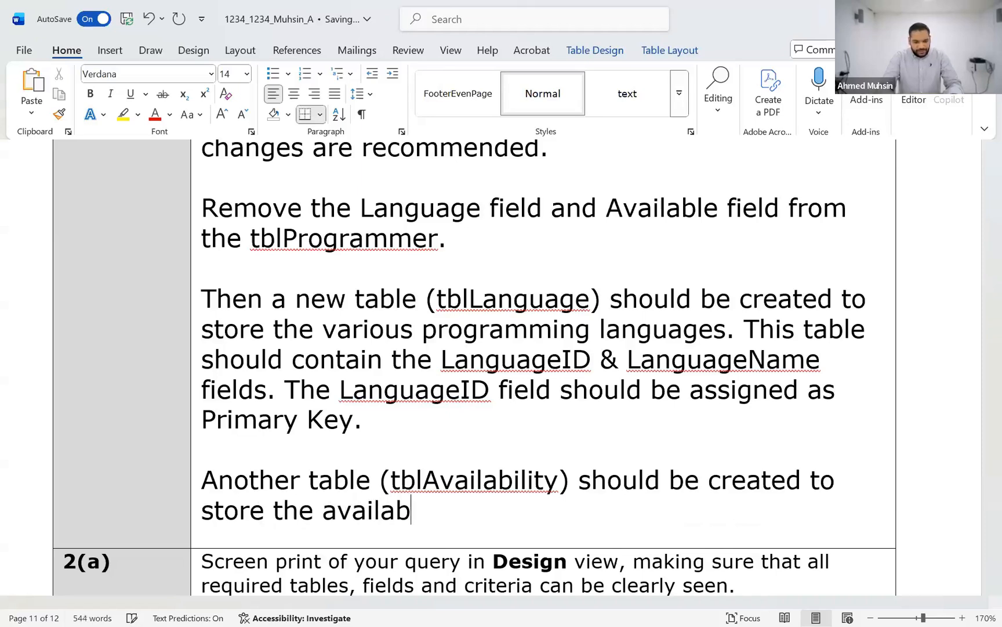
{"action": "type", "text": "ility of each programmer"}
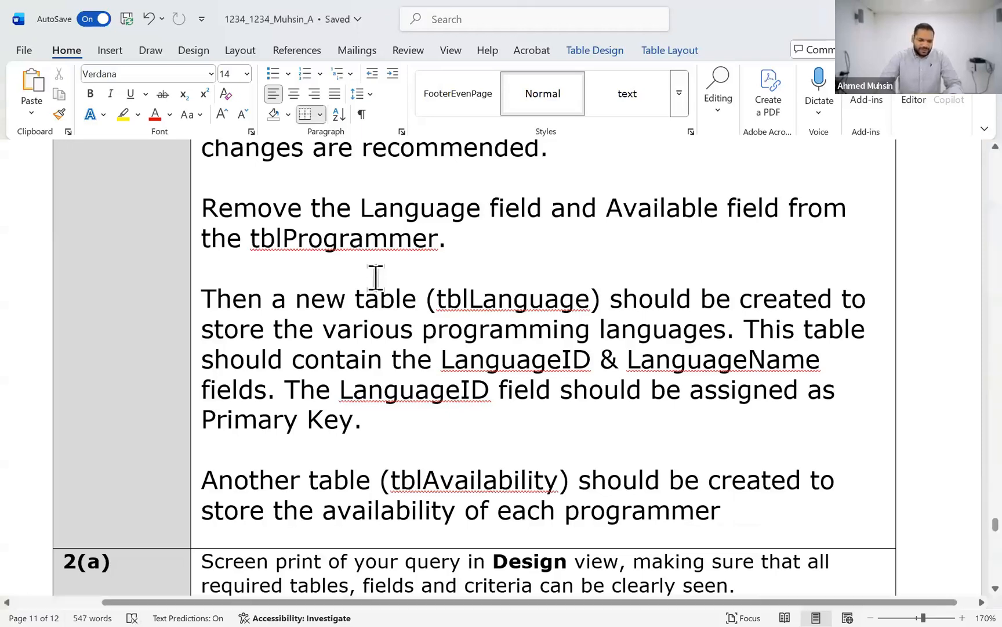
{"action": "scroll", "coordinate": [376, 278], "scroll_direction": "down", "scroll_amount": 1}
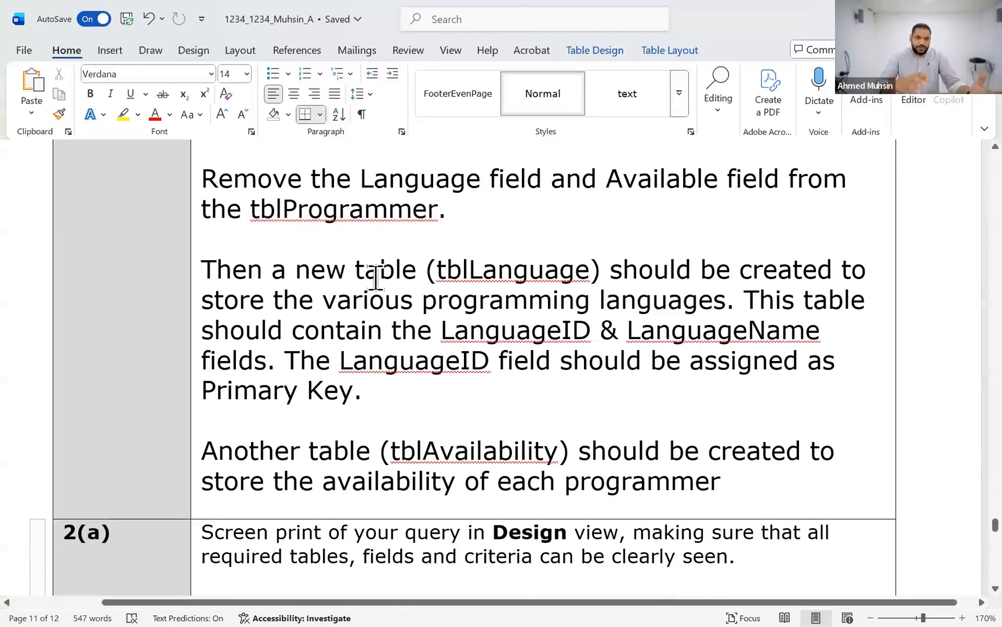
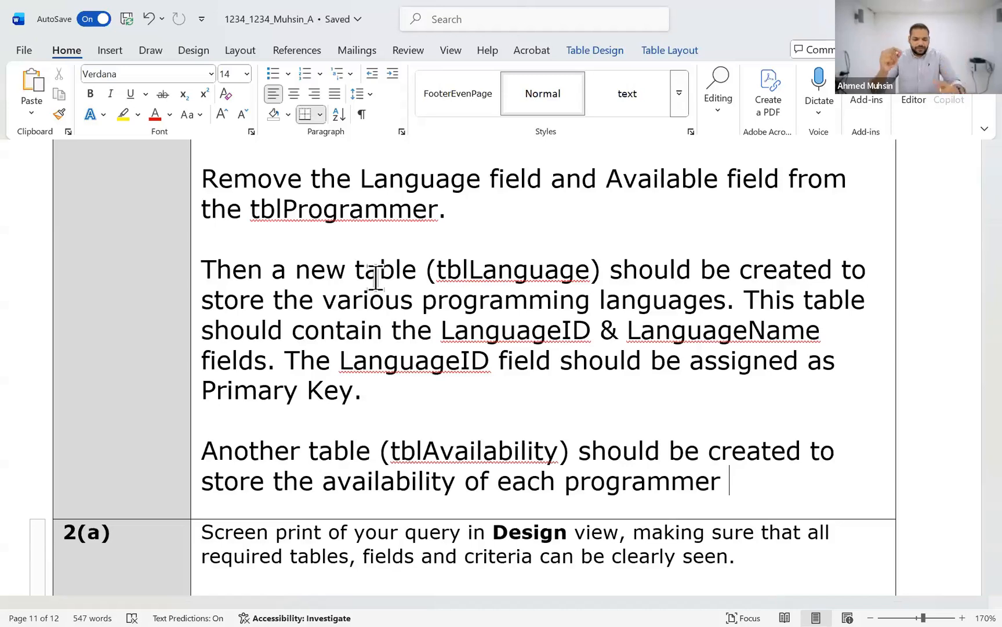
Extend the tblAvailability sentence with "based on the Language that they are available for"
{"action": "type", "text": "based"}
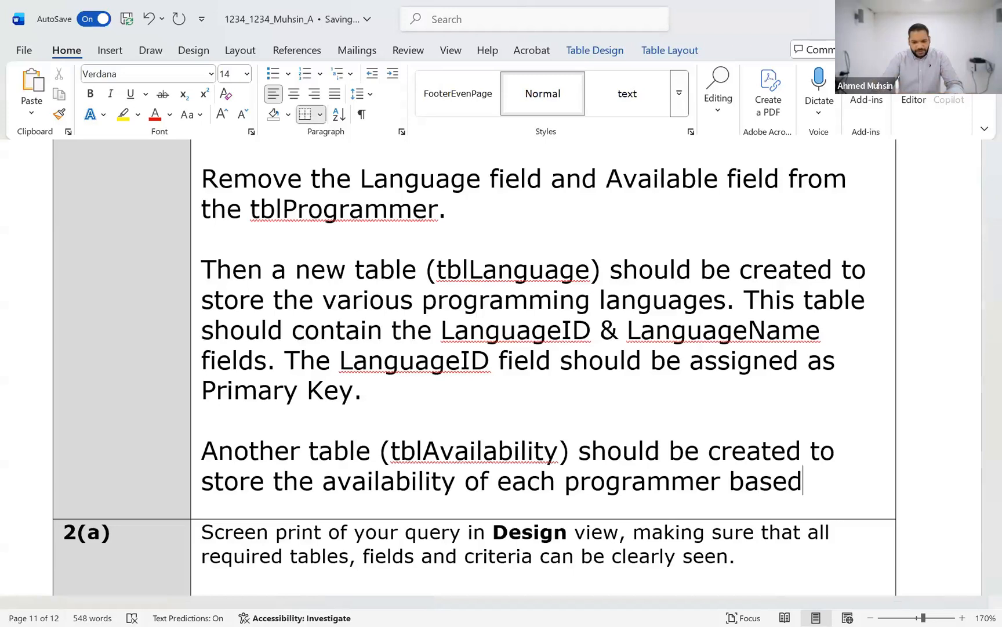
{"action": "type", "text": " on"}
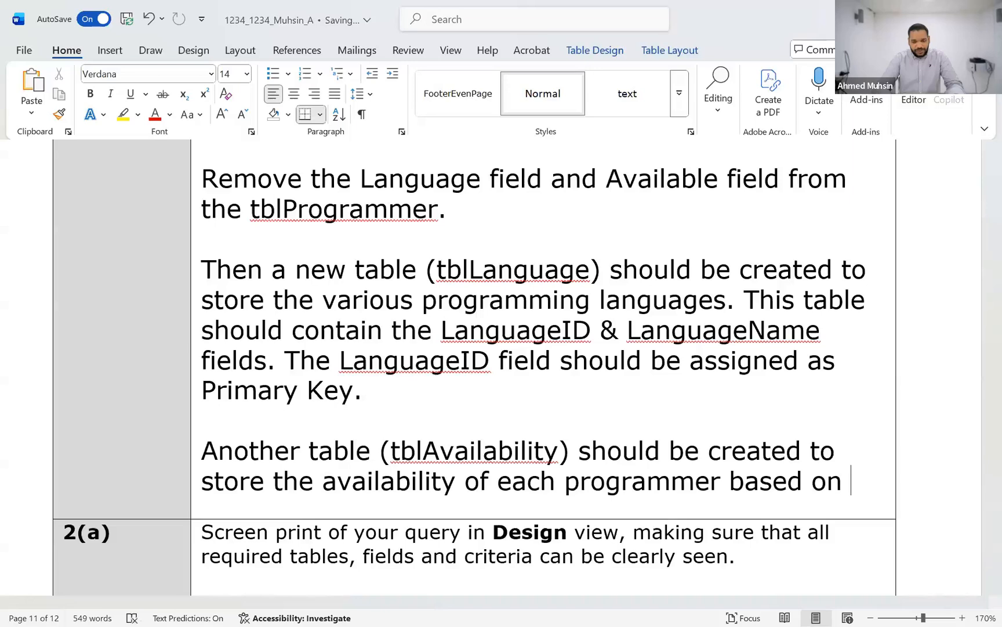
{"action": "type", "text": "the "}
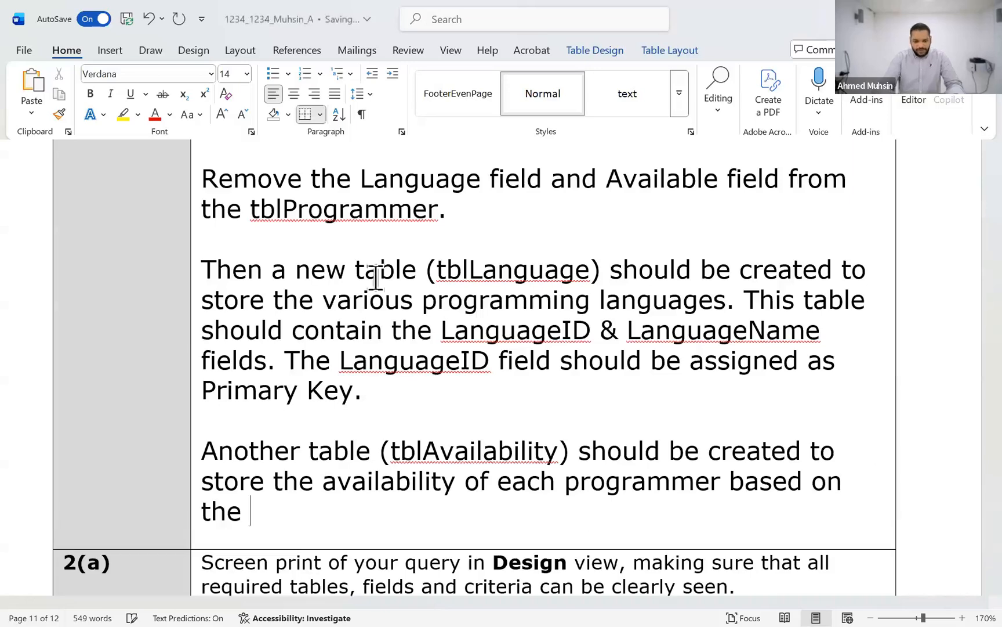
{"action": "type", "text": "Language that"}
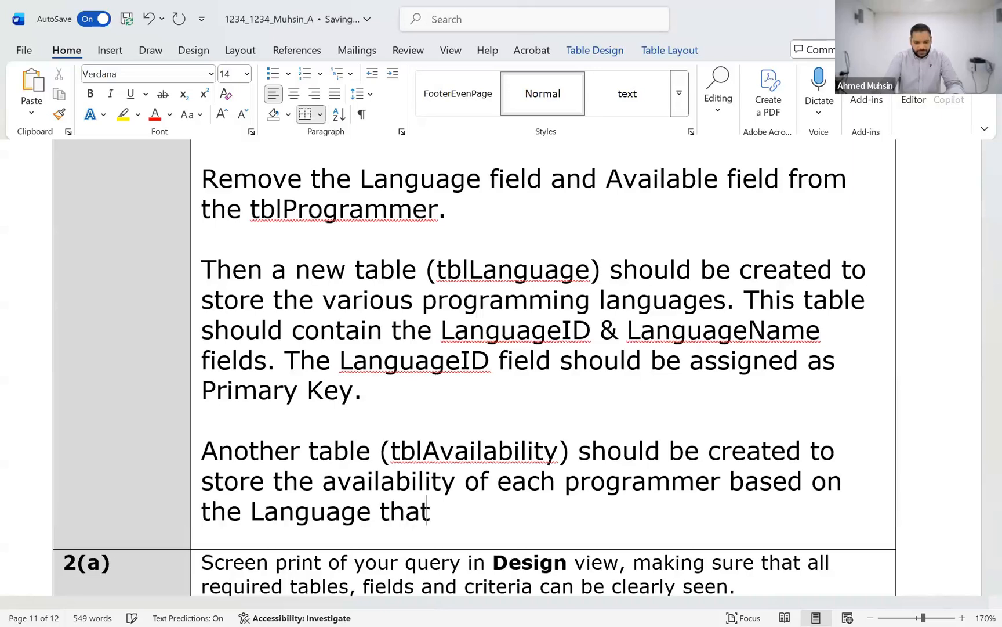
{"action": "type", "text": " they are avail"}
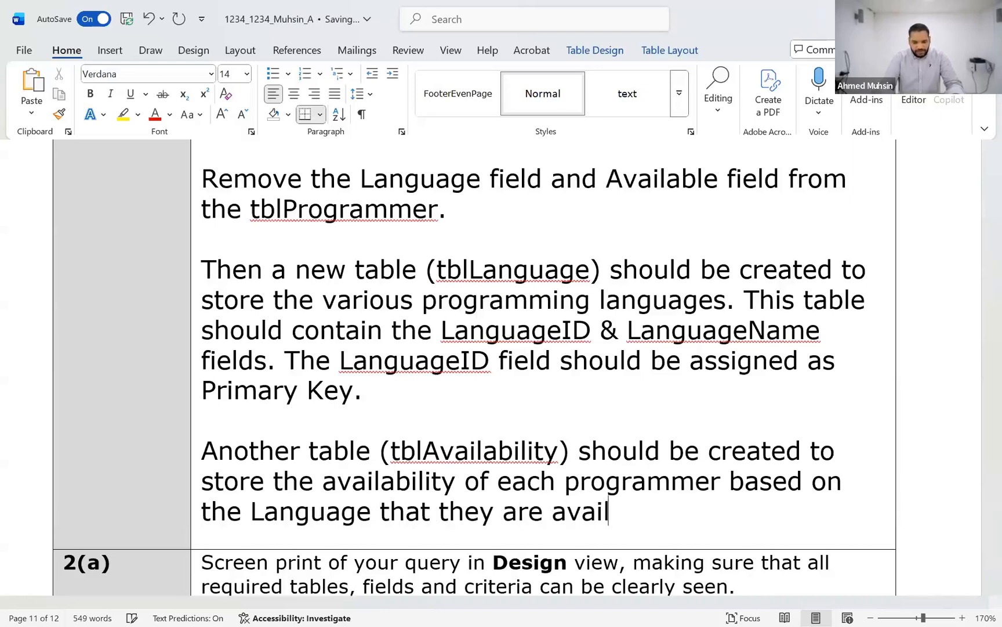
{"action": "type", "text": "able for"}
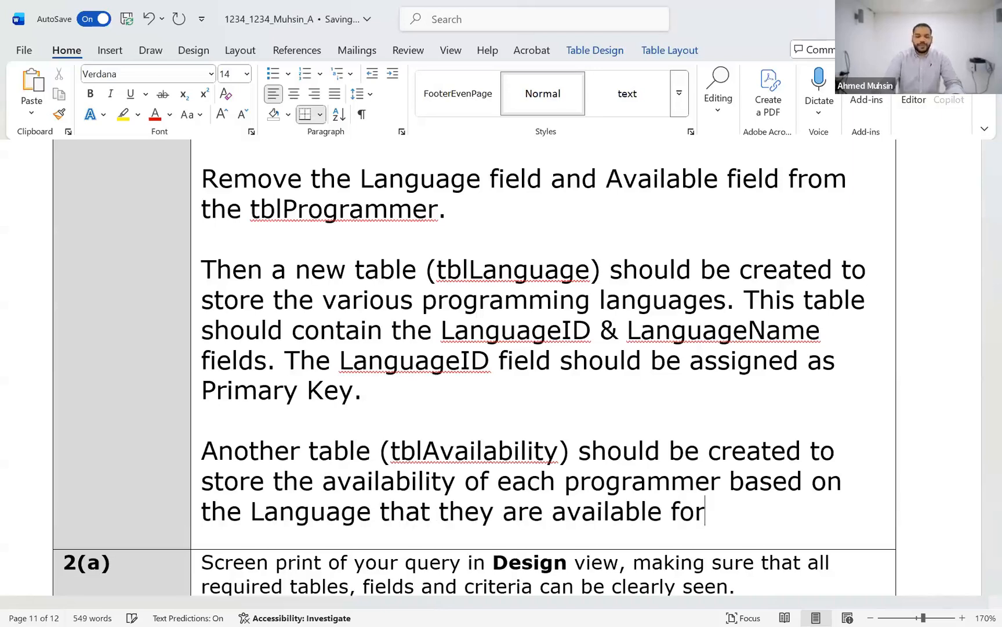
End that sentence and add "This table should contain the following fields: ProgrammerID, LanguageID"
{"action": "type", "text": ". This "}
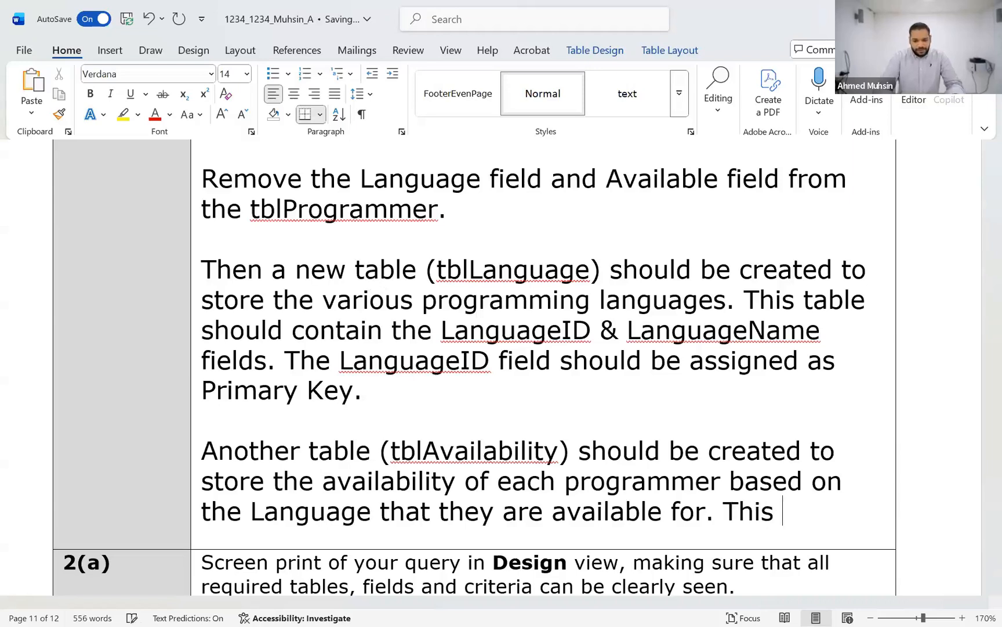
{"action": "type", "text": "table should c"}
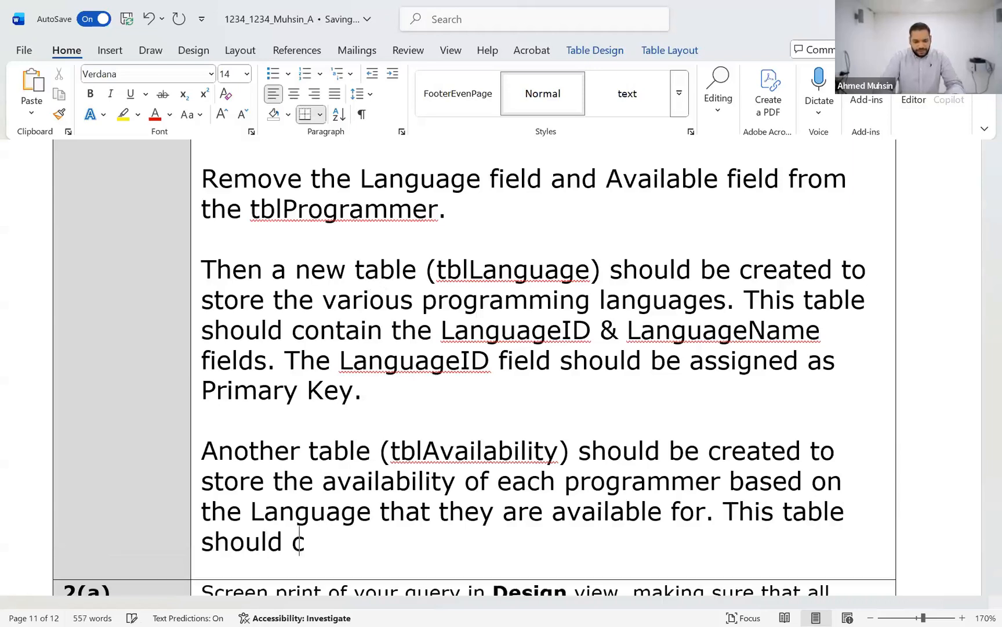
{"action": "type", "text": "ontiain the fo"}
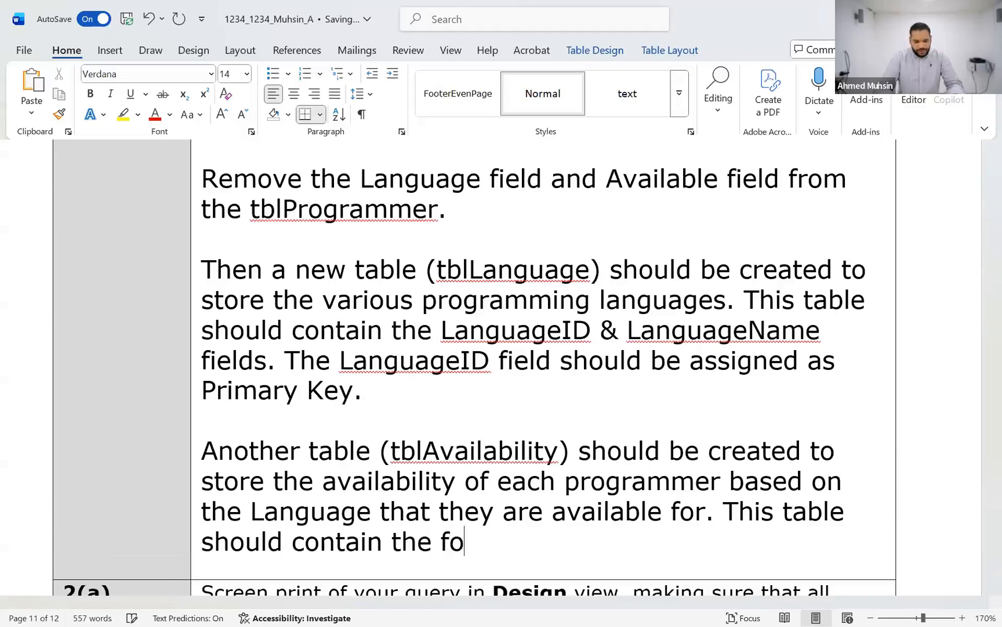
{"action": "type", "text": "llowing fields: "}
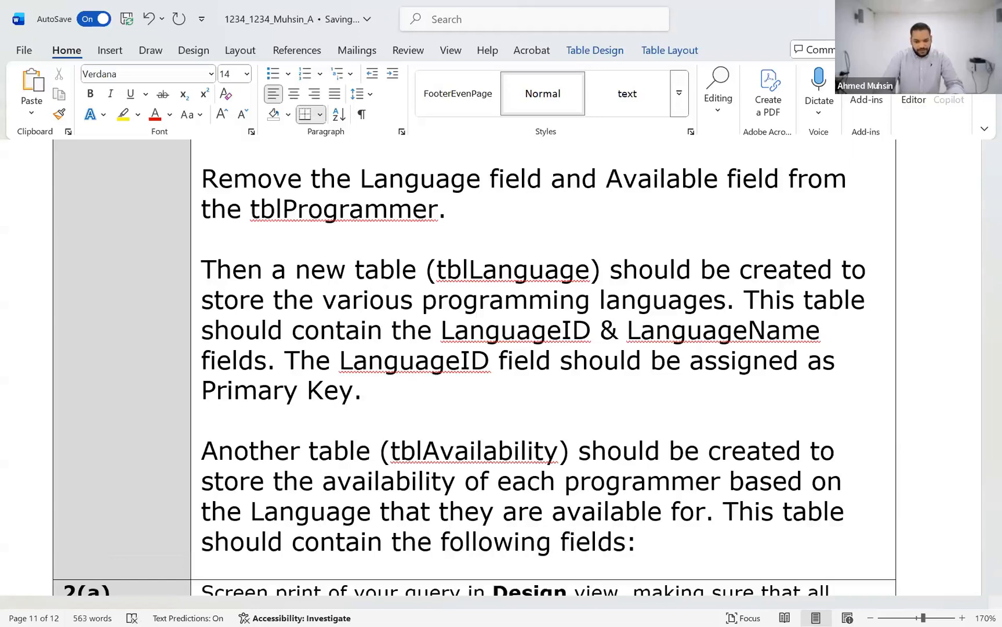
{"action": "type", "text": "Pro"}
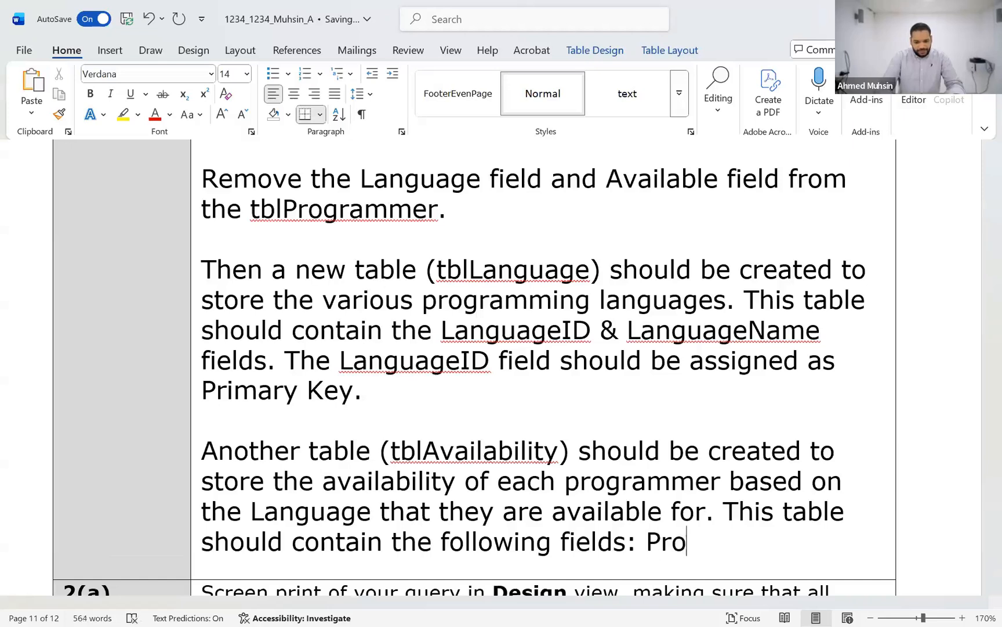
{"action": "type", "text": "grammerID"}
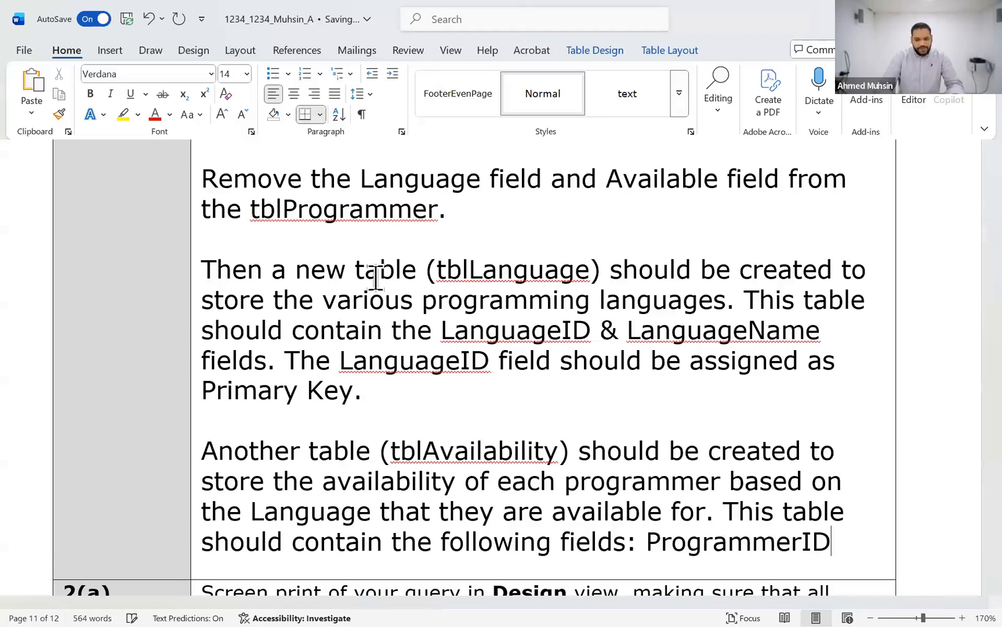
{"action": "type", "text": ", LanguageID"}
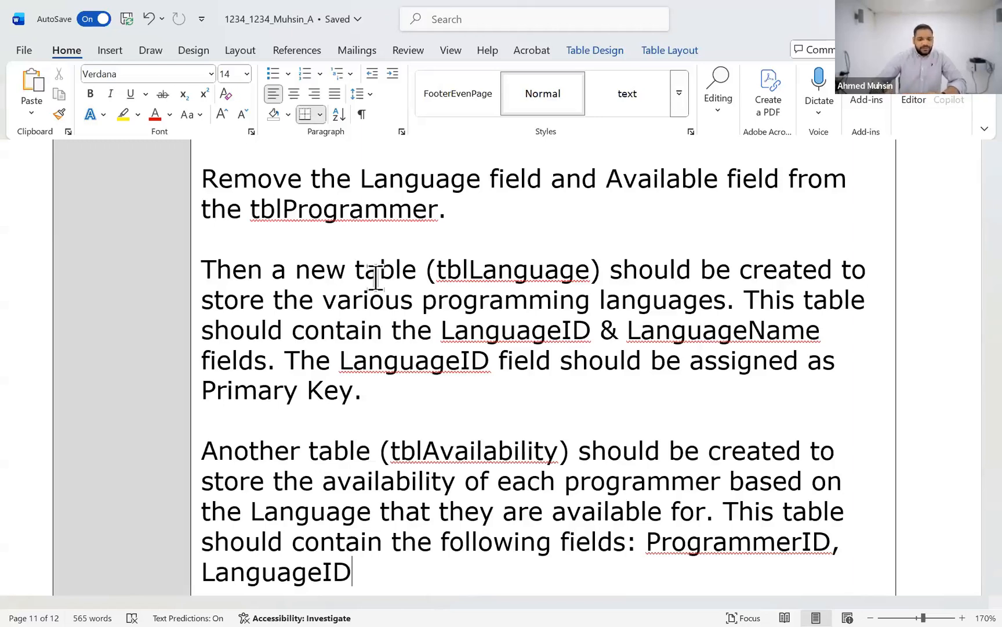
Replace the comma between ProgrammerID and LanguageID in the tblAvailability paragraph with the word "and"
{"action": "scroll", "coordinate": [490, 311], "scroll_direction": "down", "scroll_amount": 1}
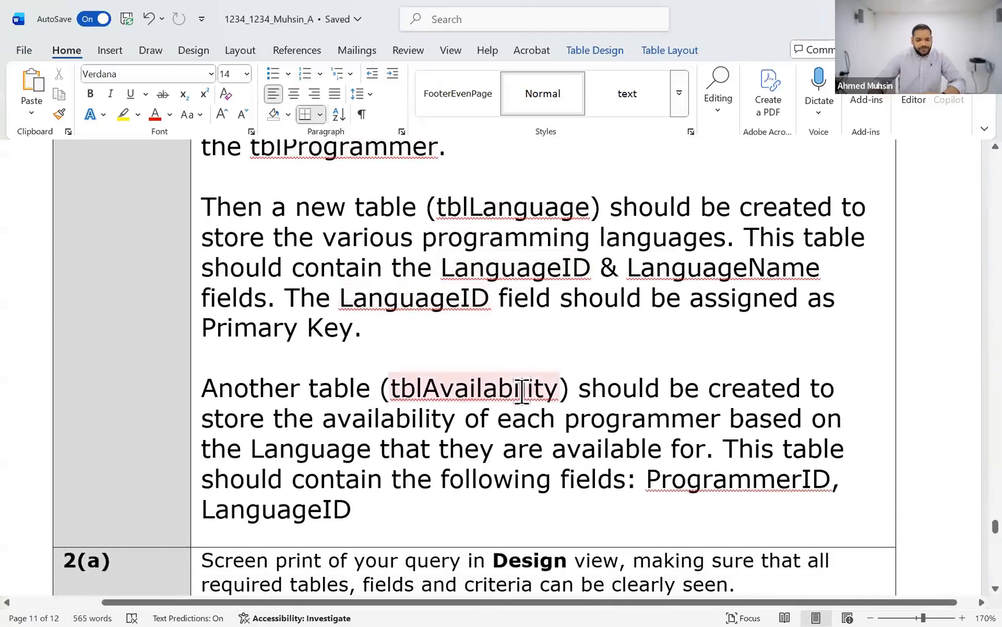
{"action": "left_click", "coordinate": [845, 487]}
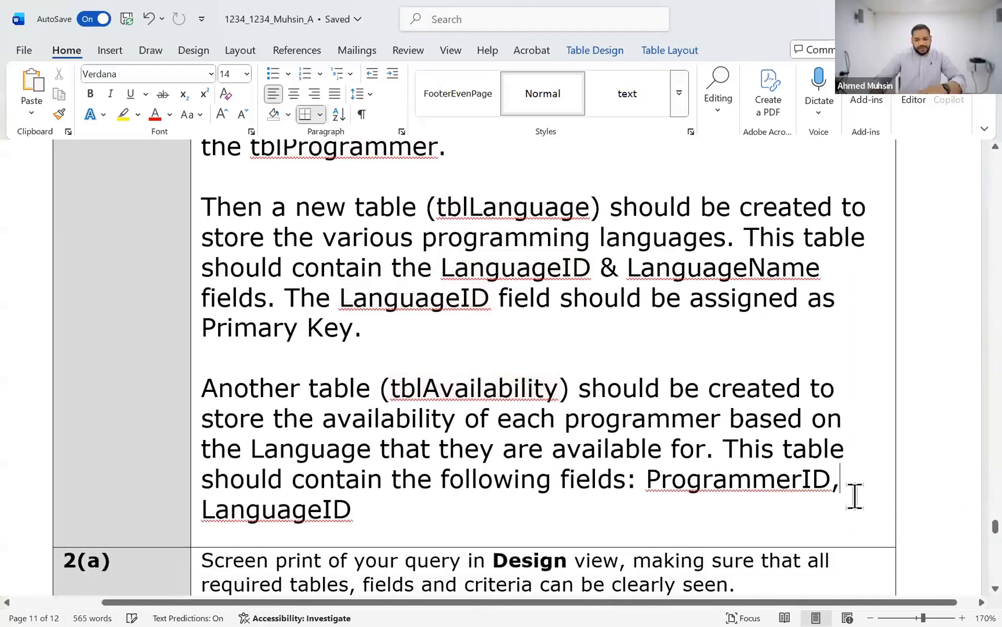
{"action": "key", "text": "BackSpace"}
{"action": "type", "text": "and"}
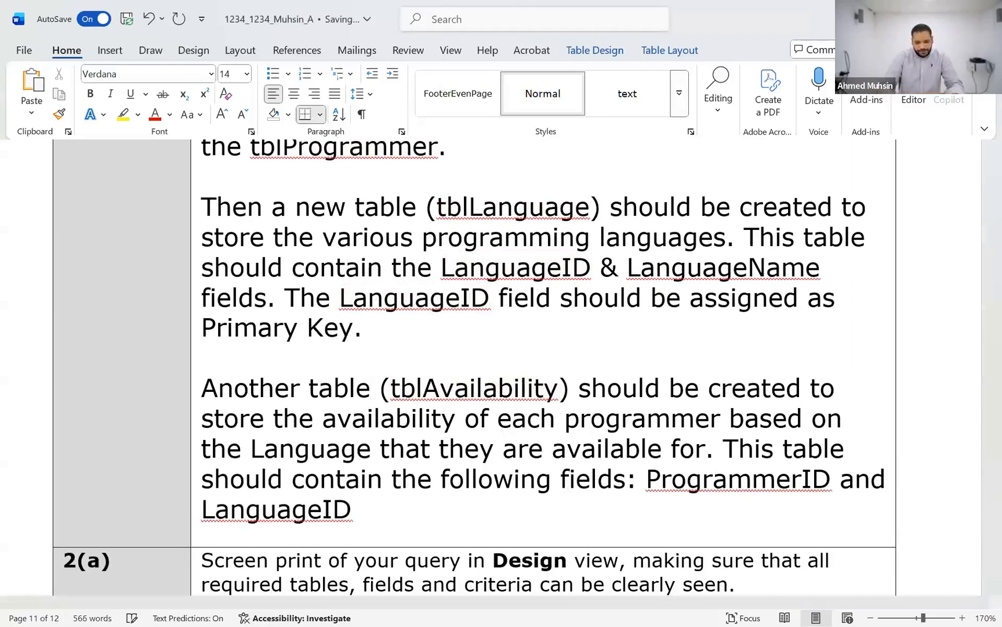
Add the bracketed note "(both these fields are foreign keys" after LanguageID at the end of the tblAvailability paragraph
{"action": "key", "text": "Down"}
{"action": "type", "text": "("}
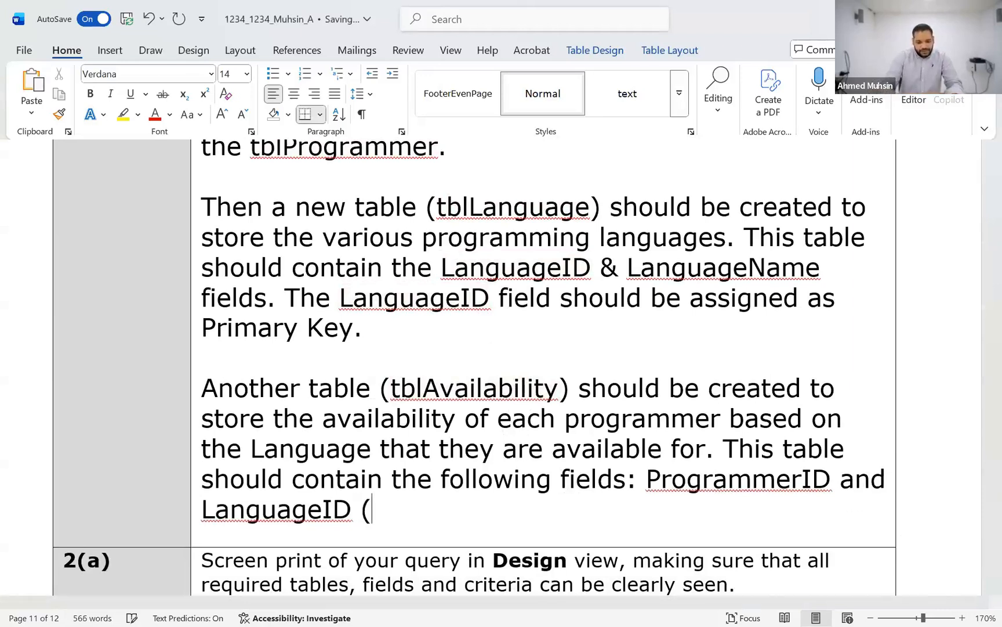
{"action": "type", "text": "both these "}
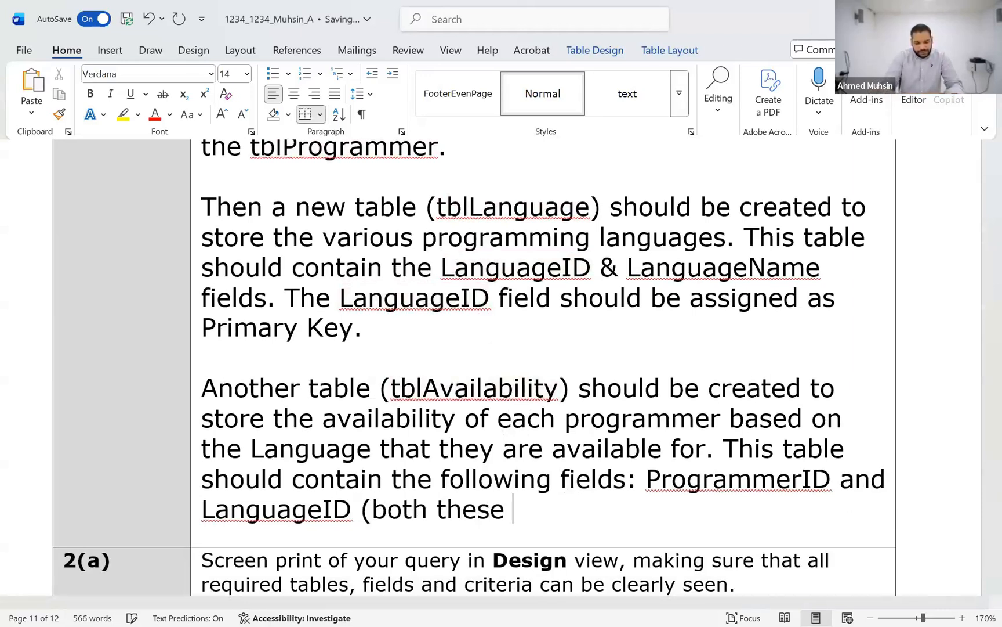
{"action": "type", "text": "fields a"}
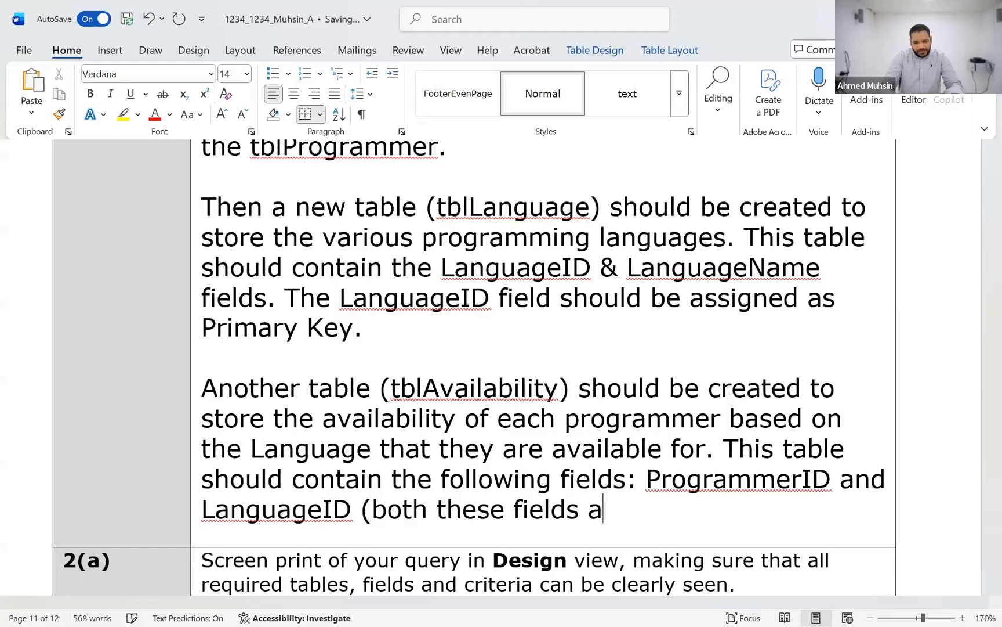
{"action": "type", "text": "re foreign key"}
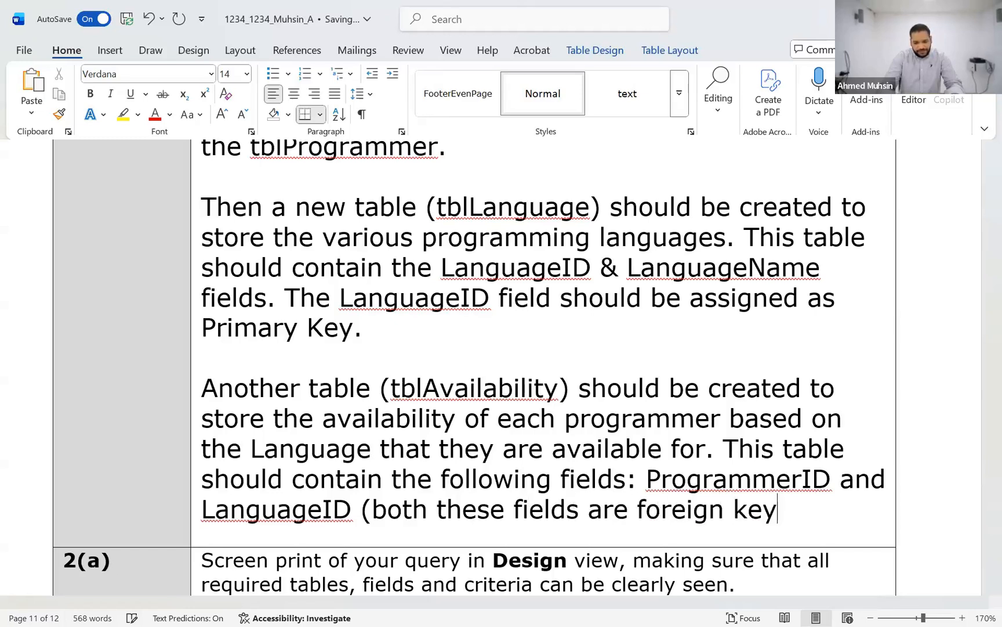
Close the bracketed note as "keys)." and add "And further both these fields will operate as composite keys for tblAvailability table"
{"action": "type", "text": "s). And furth"}
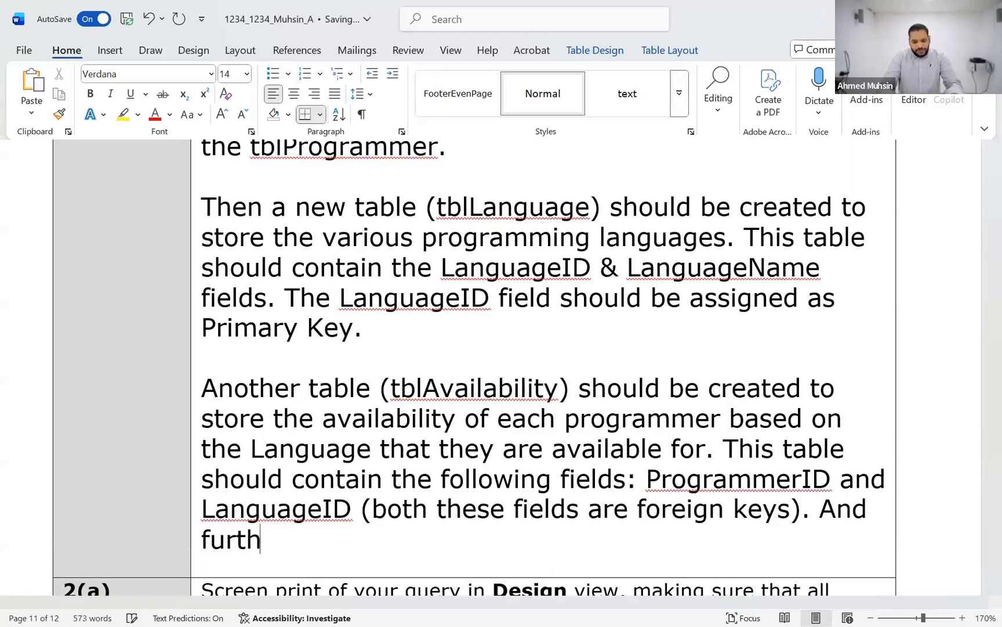
{"action": "type", "text": "er both t"}
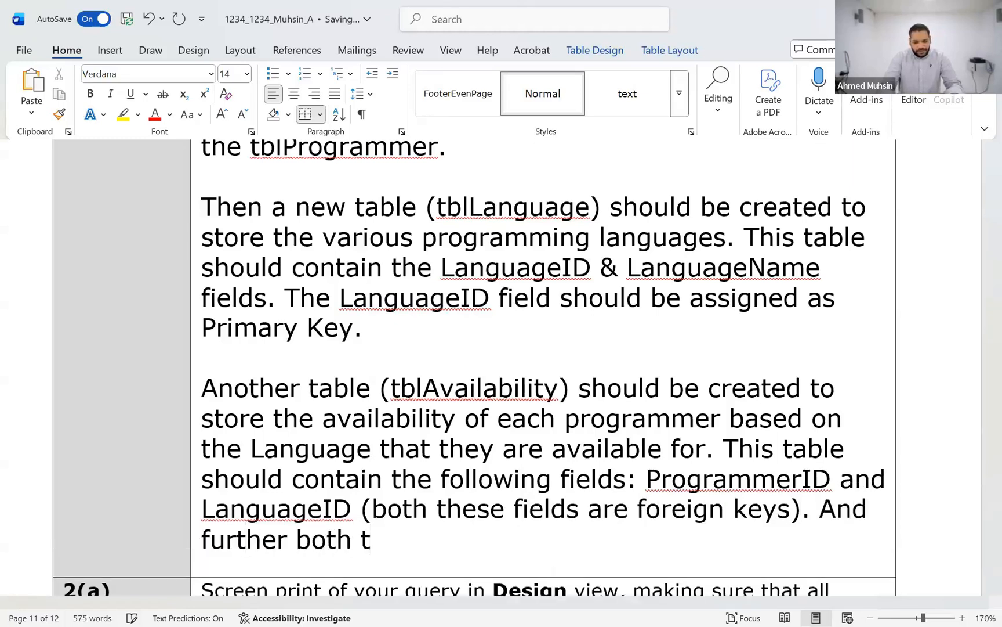
{"action": "type", "text": "hese fields will operate as "}
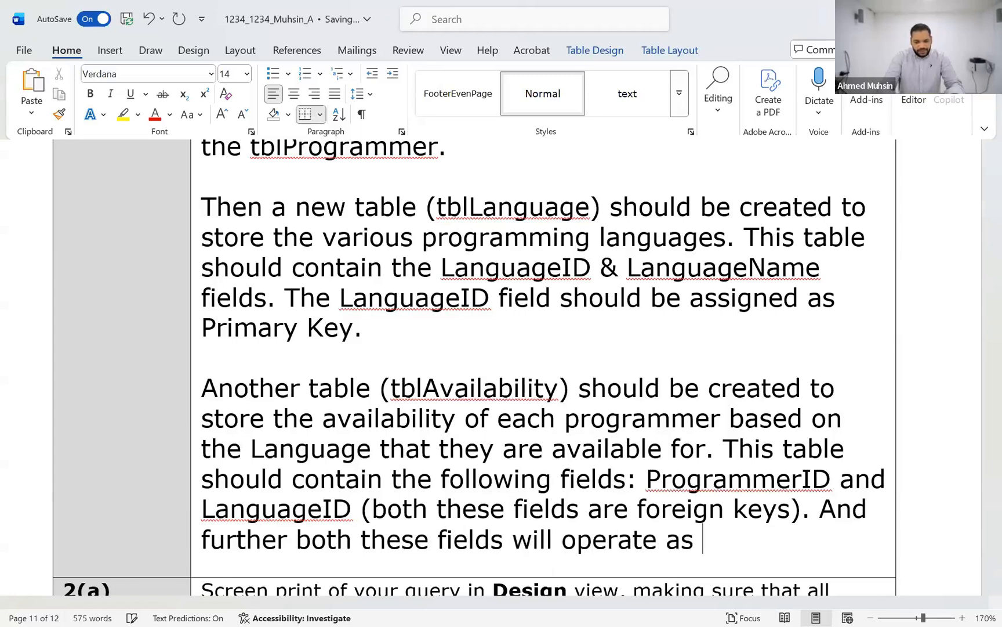
{"action": "type", "text": "composite keys"}
{"action": "type", "text": " for the "}
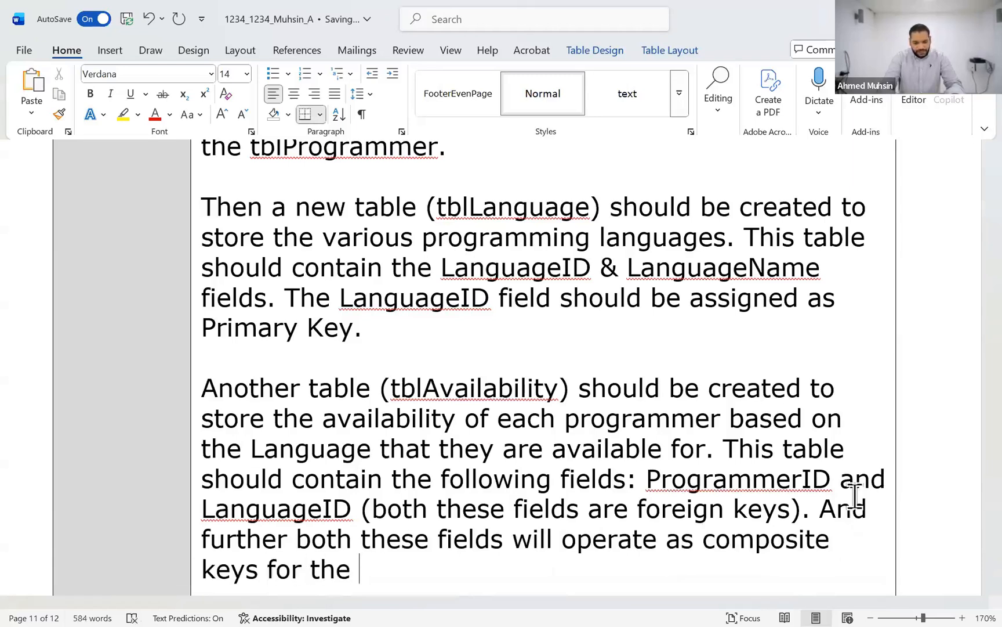
{"action": "type", "text": "tb"}
{"action": "key", "text": "BackSpace"}
{"action": "key", "text": "BackSpace"}
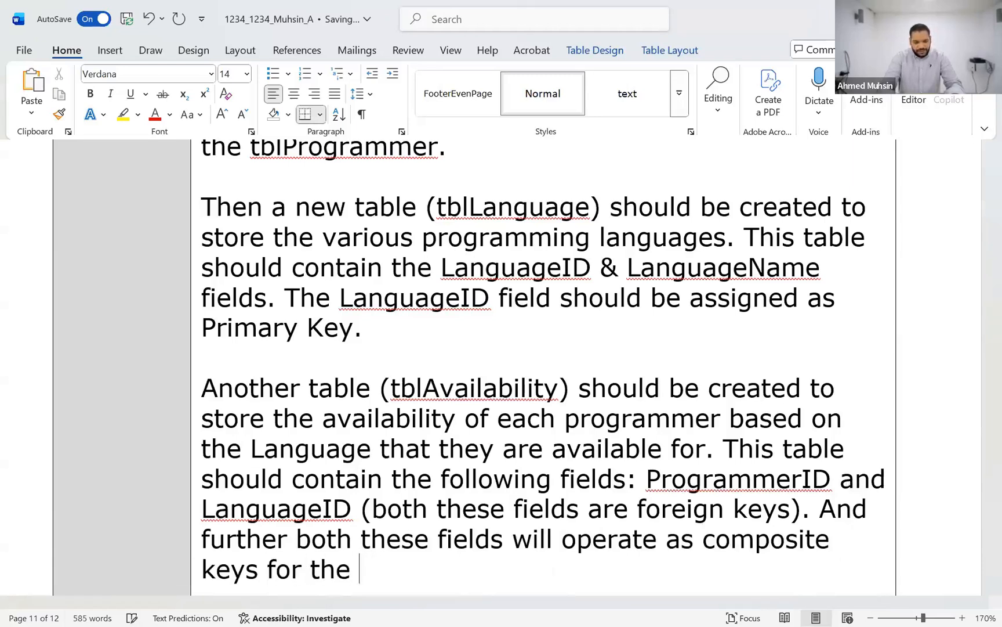
{"action": "key", "text": "BackSpace"}
{"action": "key", "text": "BackSpace"}
{"action": "key", "text": "BackSpace"}
{"action": "type", "text": "tblAv"}
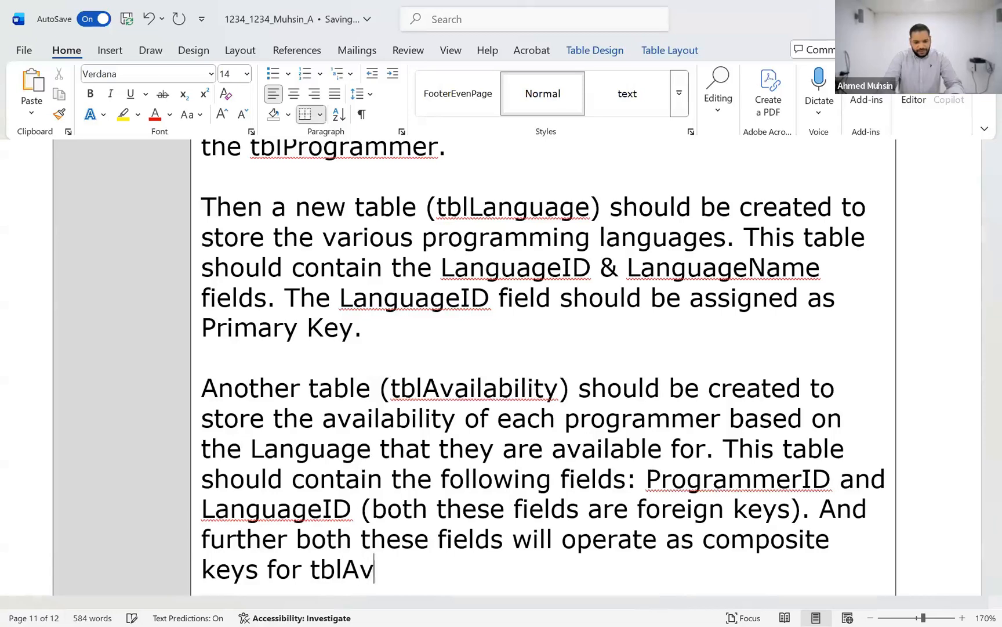
{"action": "type", "text": "ailabi"}
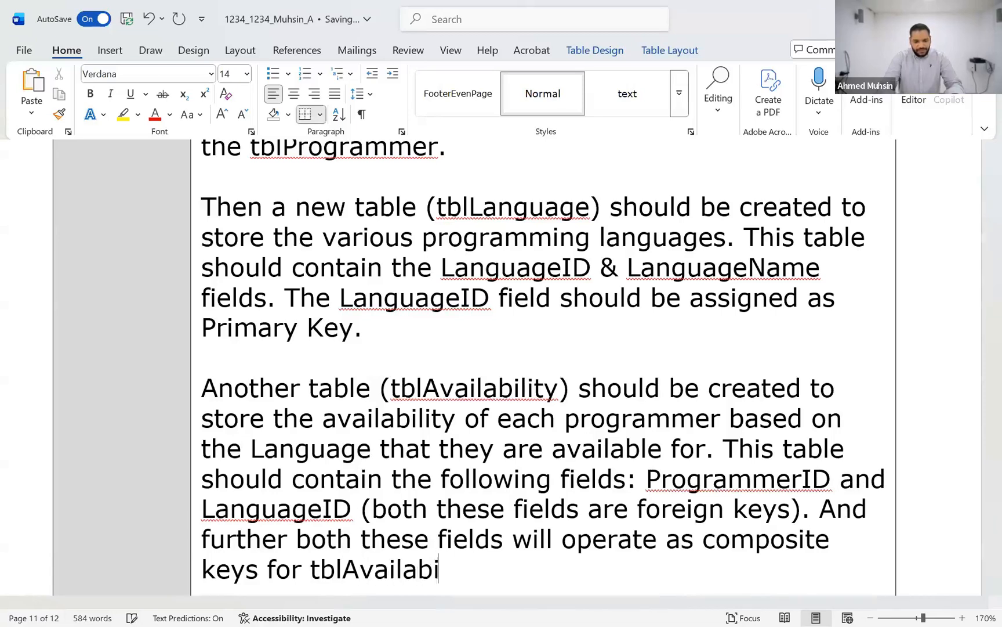
{"action": "type", "text": "lity table."}
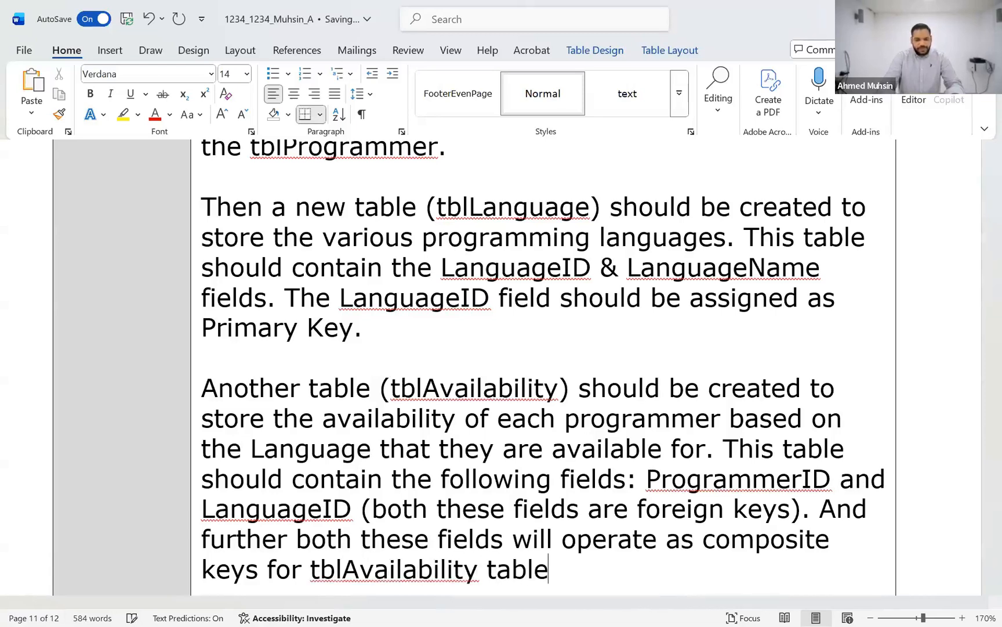
End the tblAvailability paragraph with a full stop and add a new paragraph: "Finally the tblProgrammer, tblAvailability and tblLanguage should be connected to each other."
{"action": "scroll", "coordinate": [734, 419], "scroll_direction": "down", "scroll_amount": 3}
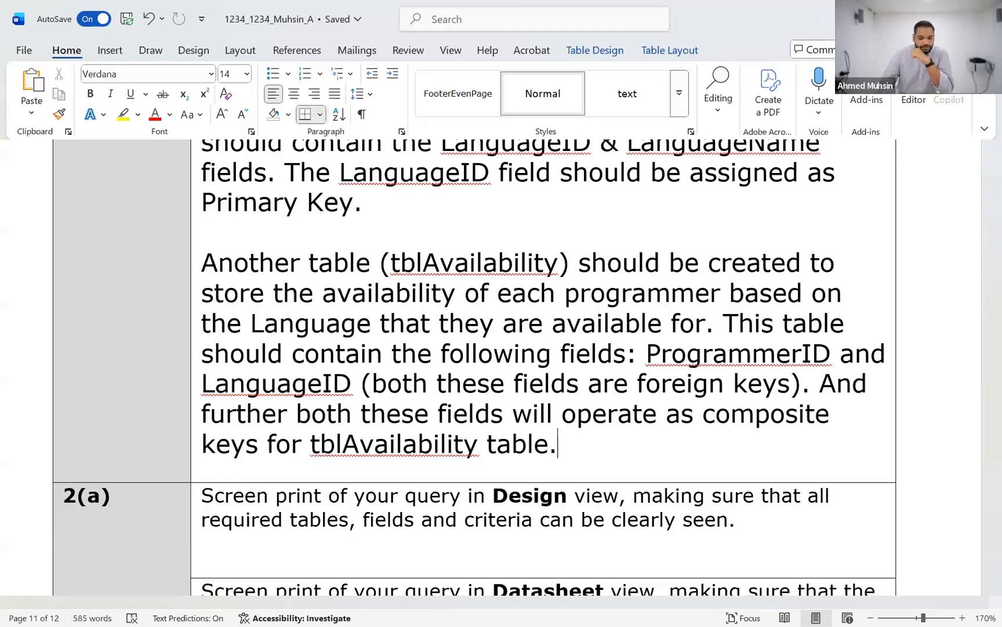
{"action": "key", "text": "Return"}
{"action": "key", "text": "Return"}
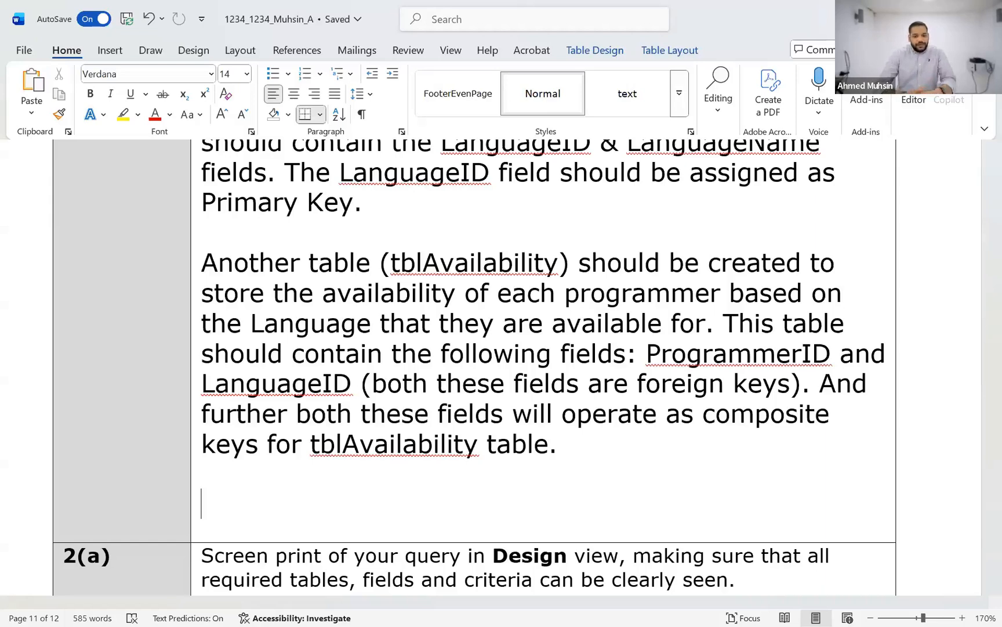
{"action": "type", "text": "Finally"}
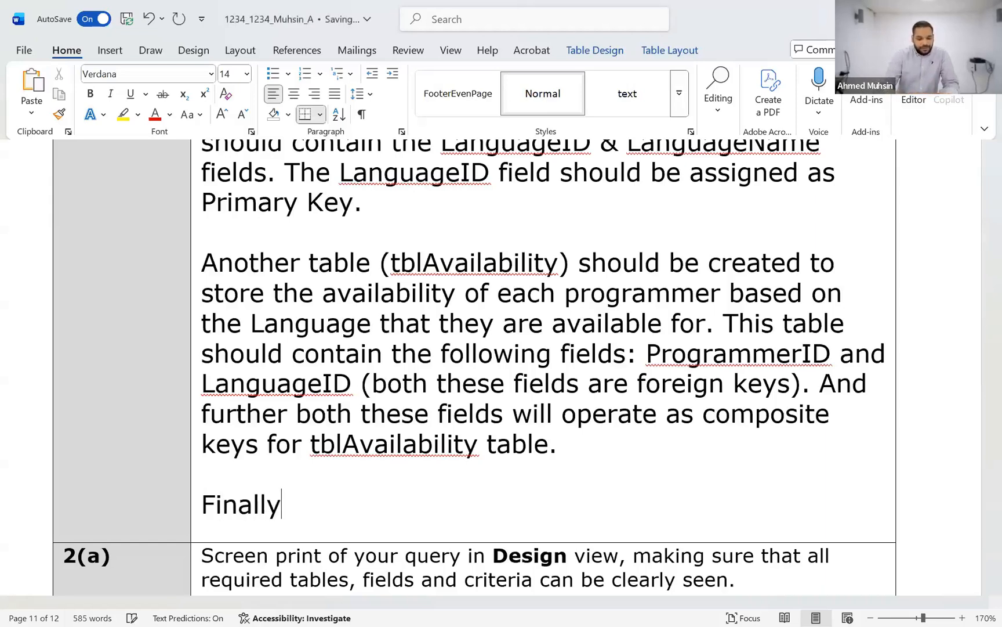
{"action": "type", "text": " the tblProgrammer, tblAvailability "}
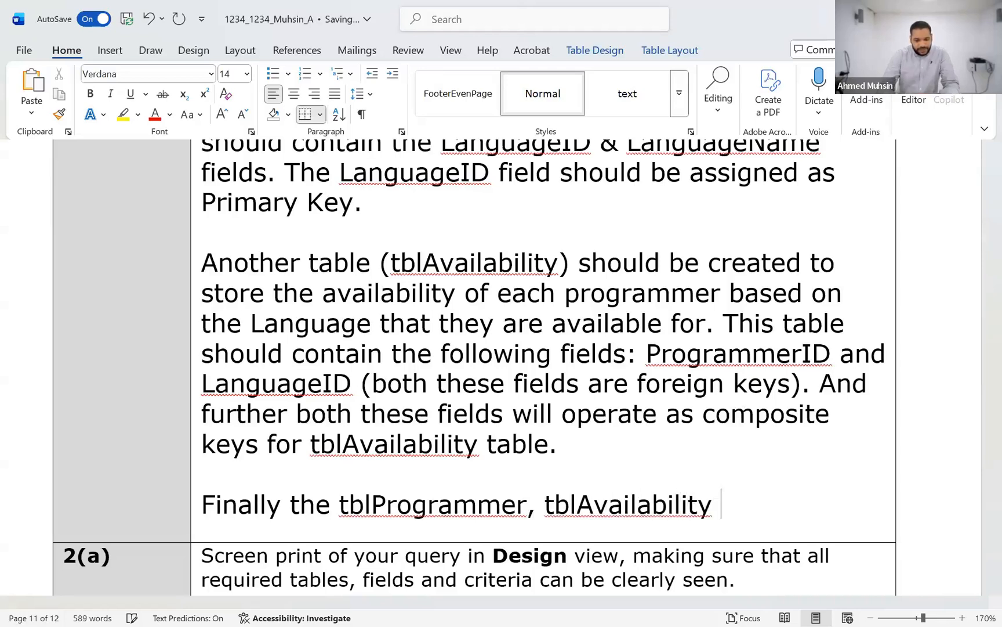
{"action": "type", "text": "and tbl"}
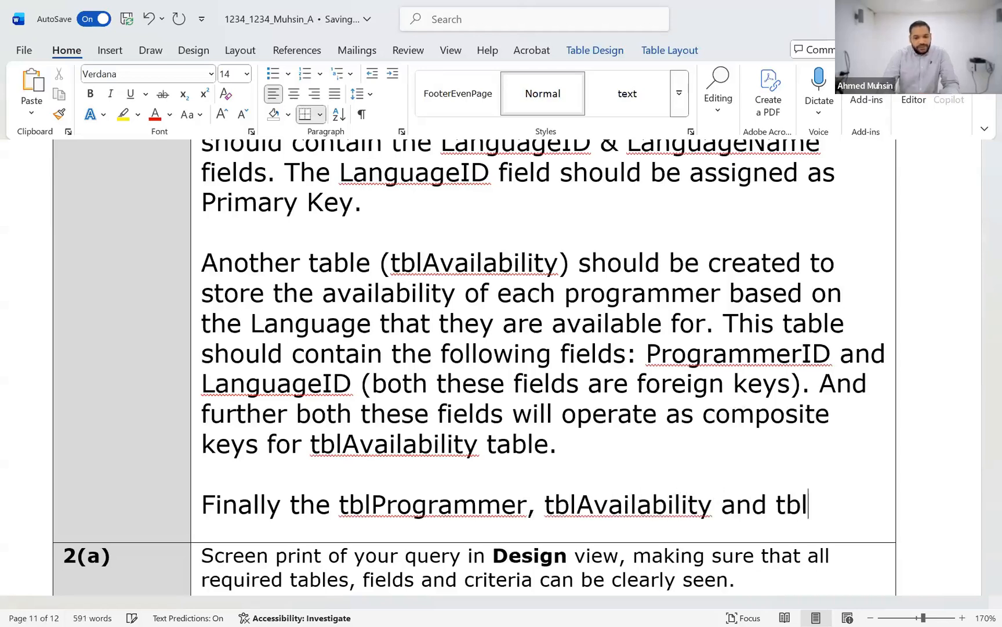
{"action": "type", "text": "Langau"}
{"action": "key", "text": "BackSpace"}
{"action": "key", "text": "BackSpace"}
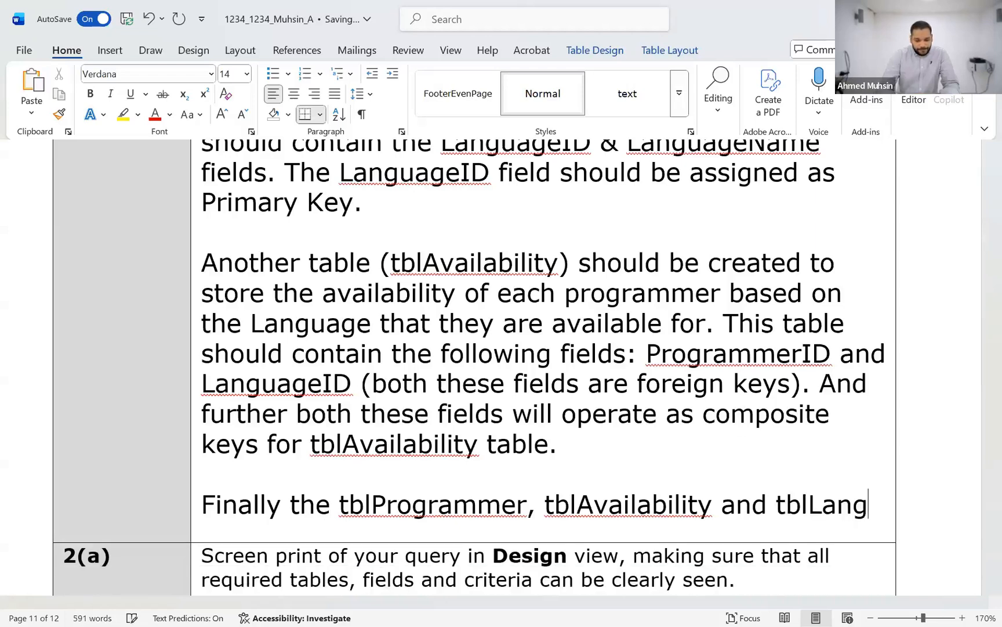
{"action": "type", "text": "uage sho"}
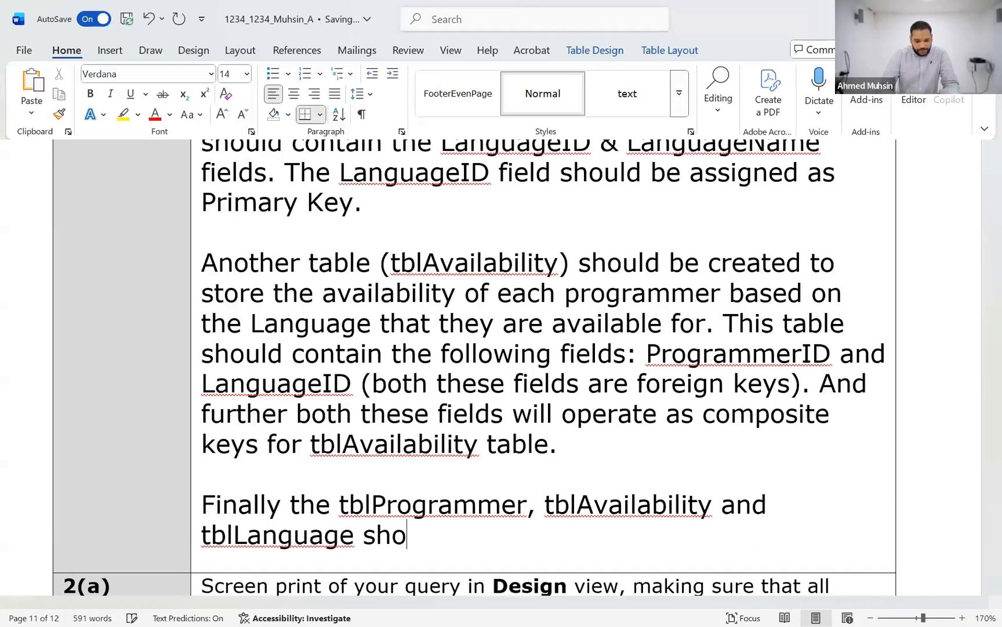
{"action": "type", "text": "uld be connected to e"}
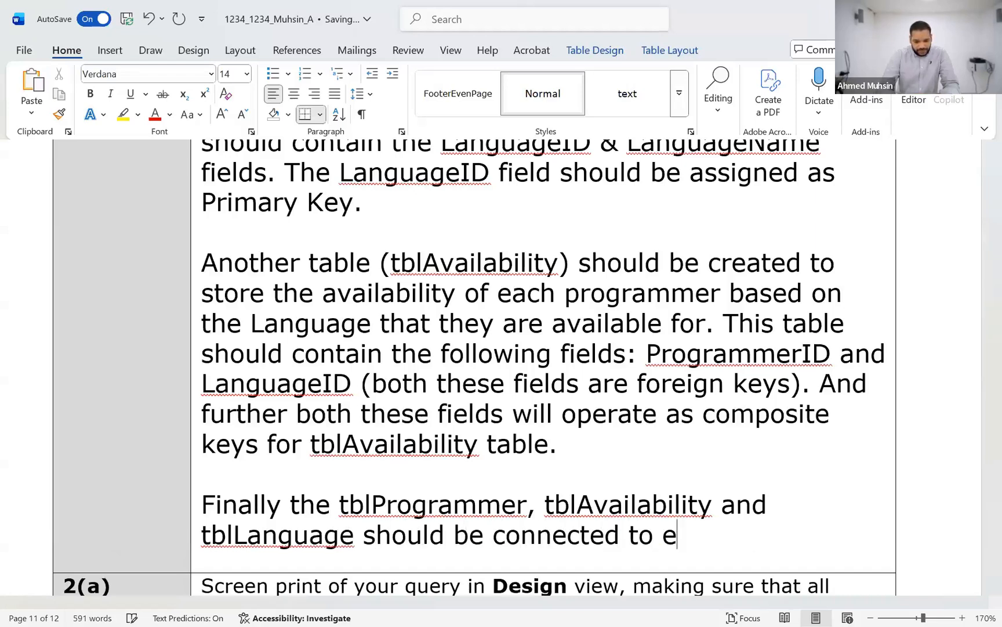
{"action": "type", "text": "ach other."}
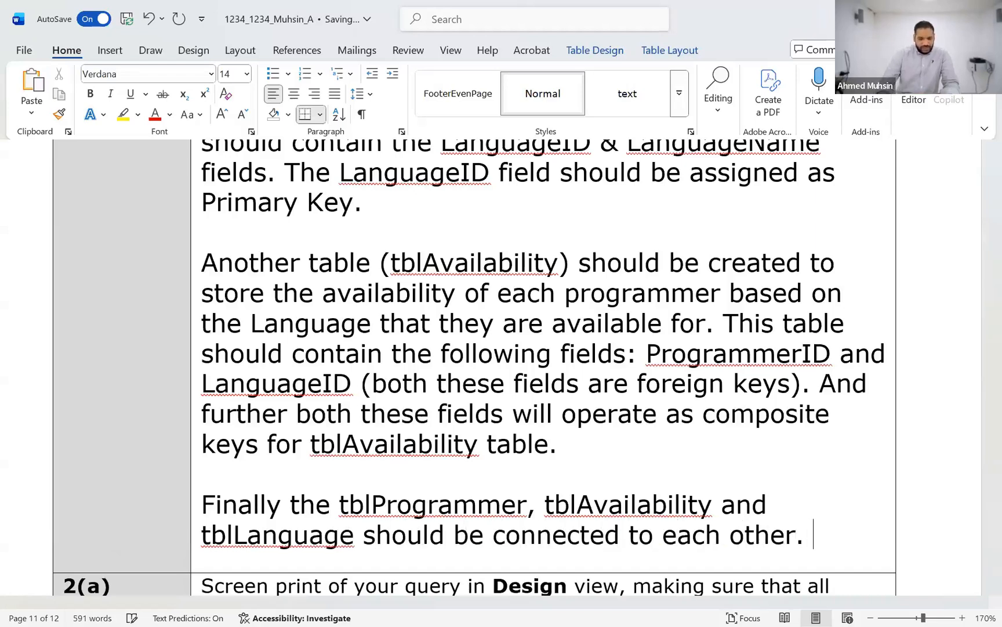
Add another paragraph below, reading "tblProgrammer and tblAvailability should have a one to many relationship"
{"action": "scroll", "coordinate": [793, 336], "scroll_direction": "down", "scroll_amount": 3}
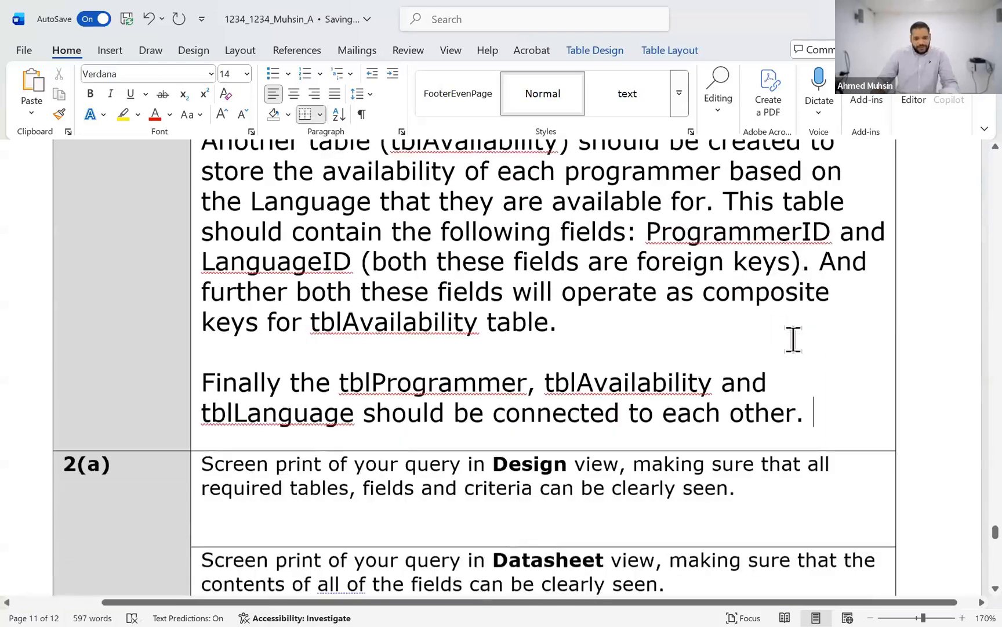
{"action": "scroll", "coordinate": [793, 336], "scroll_direction": "up", "scroll_amount": 2}
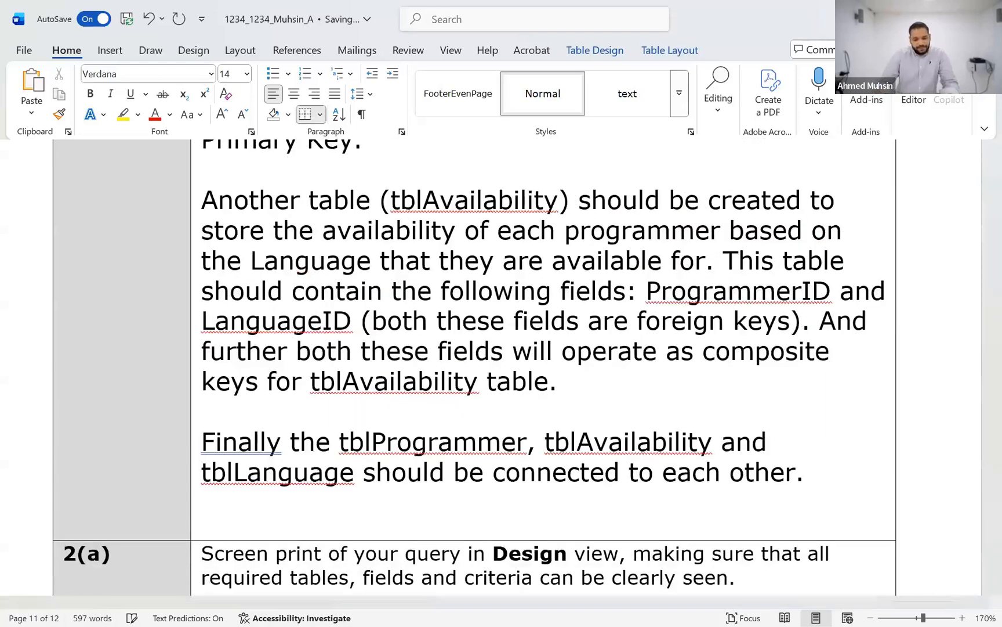
{"action": "key", "text": "Return"}
{"action": "type", "text": "tblP"}
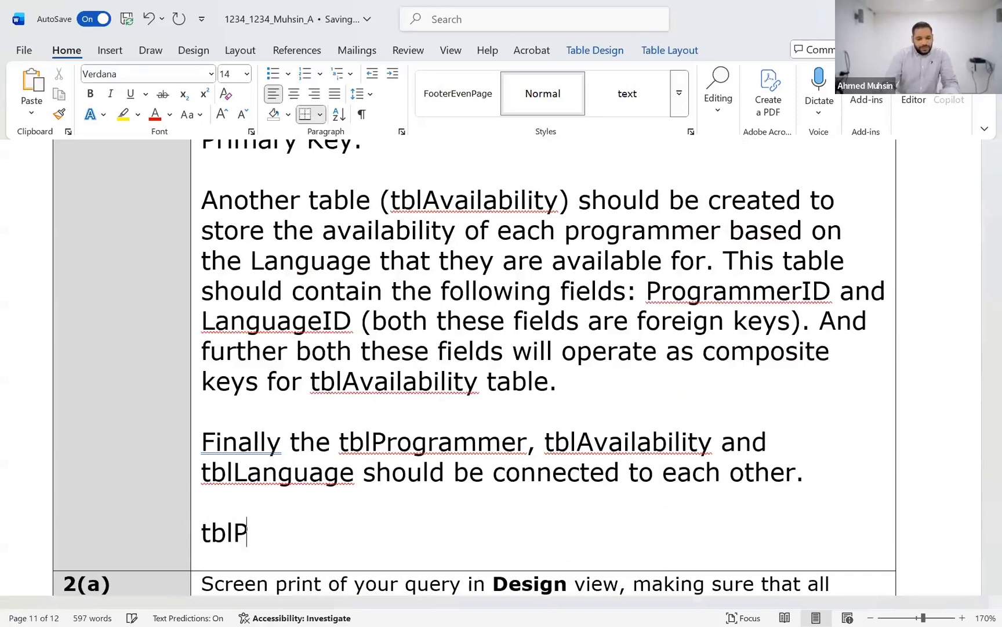
{"action": "type", "text": "rogrammer and"}
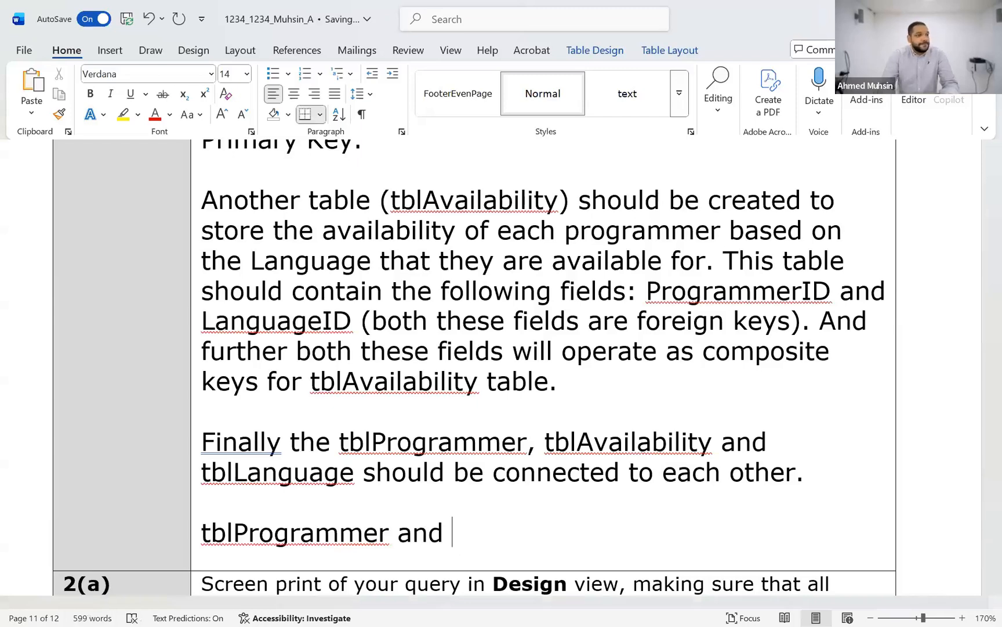
{"action": "type", "text": "tbl"}
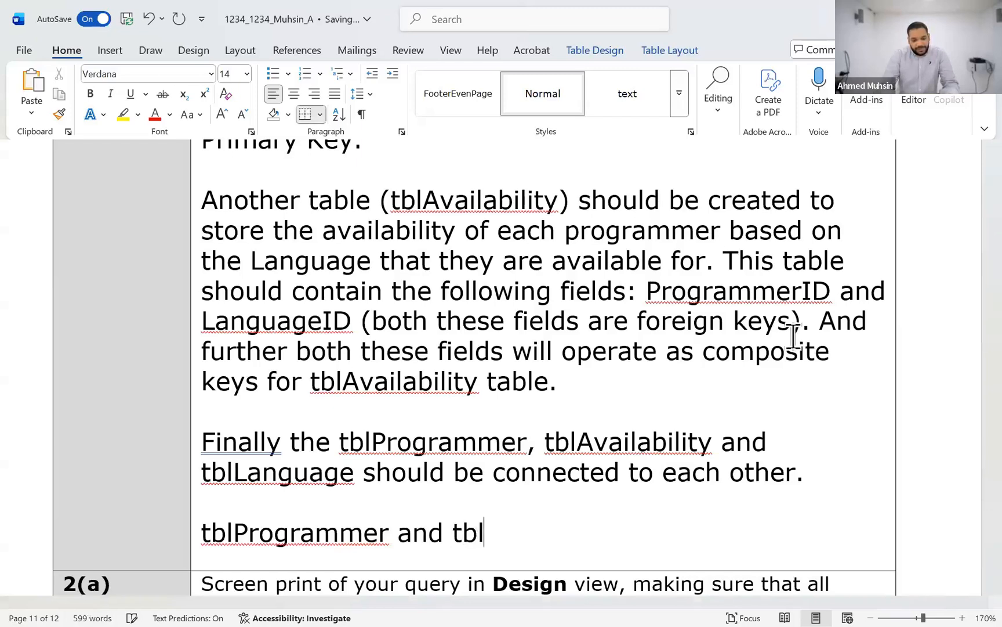
{"action": "type", "text": "Availa"}
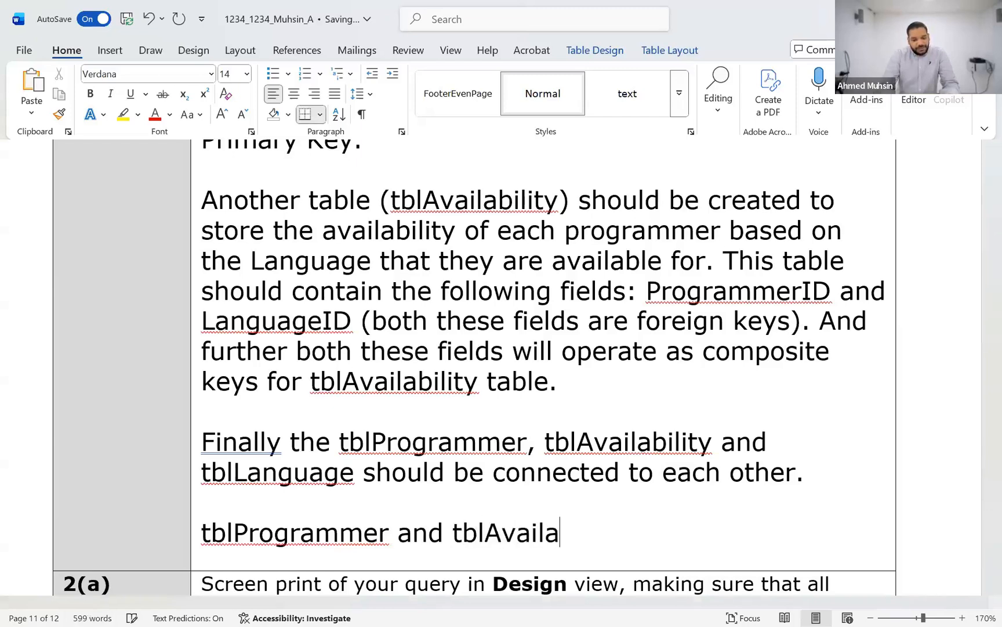
{"action": "type", "text": "bility shoul"}
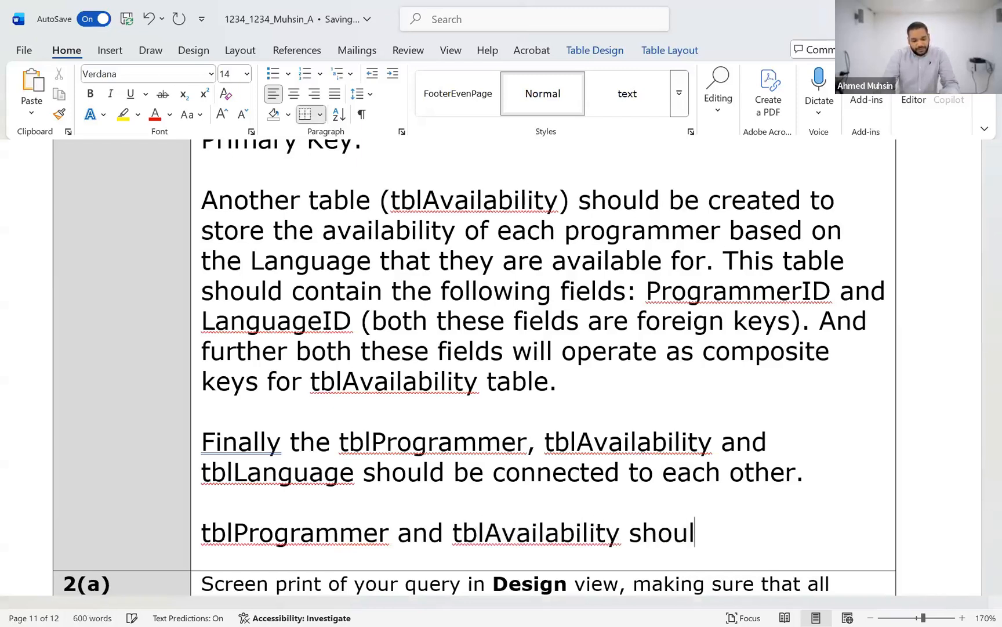
{"action": "type", "text": "d have a "}
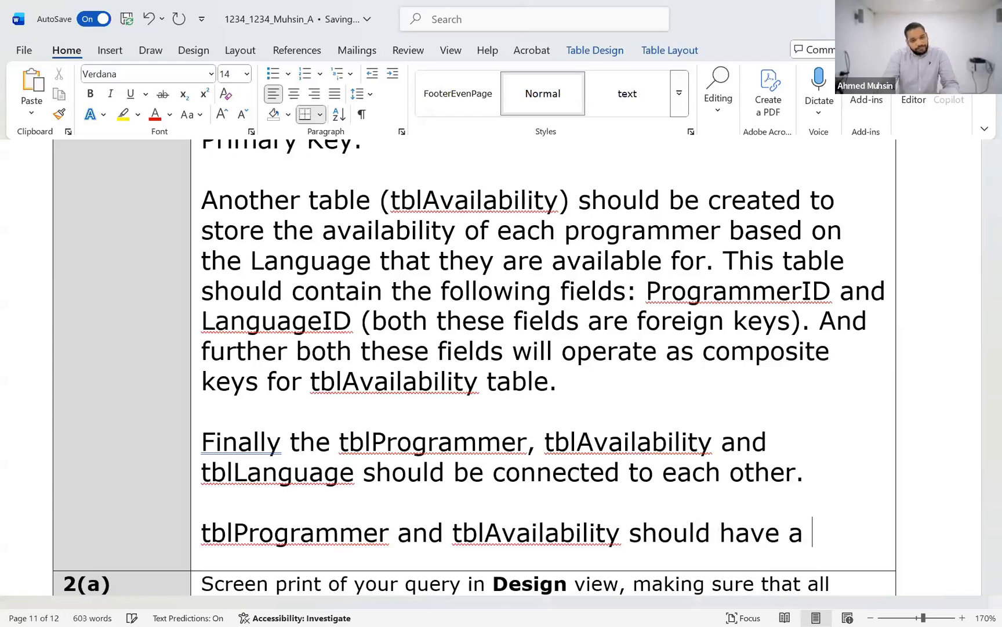
{"action": "type", "text": "on"}
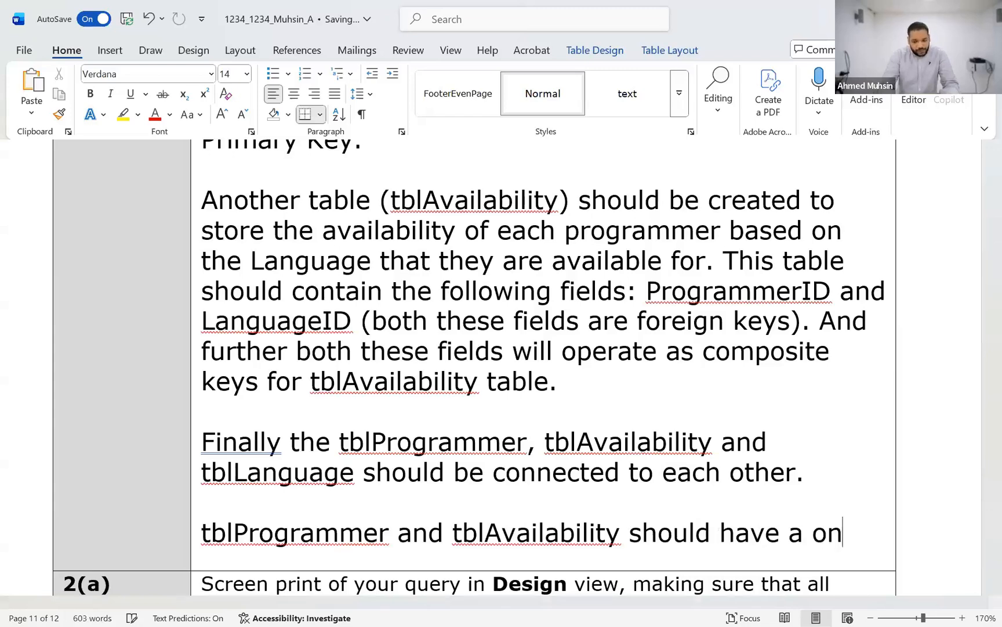
{"action": "type", "text": "e to many rela"}
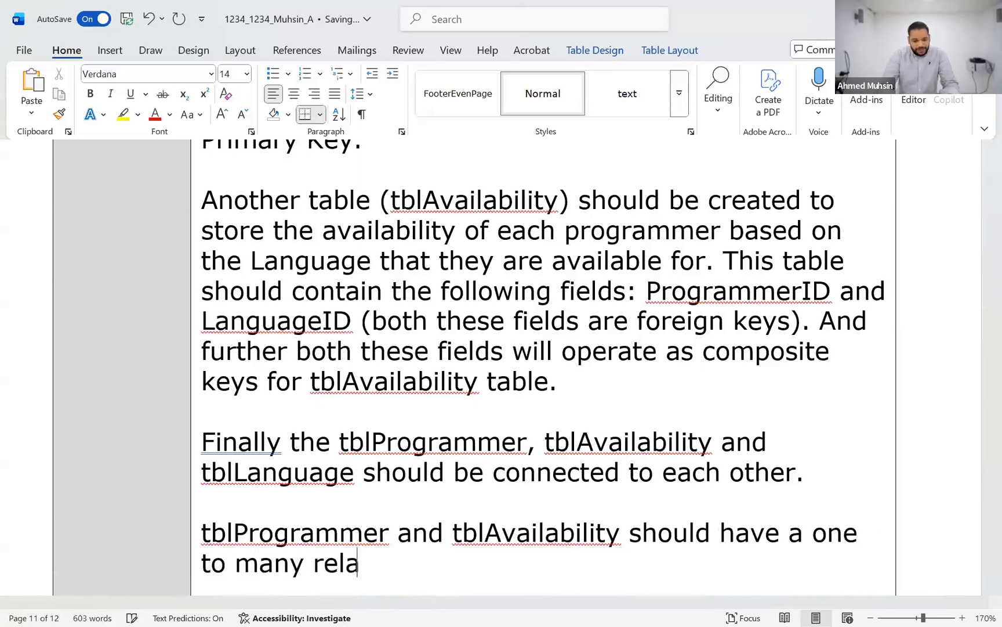
{"action": "type", "text": "tionship "}
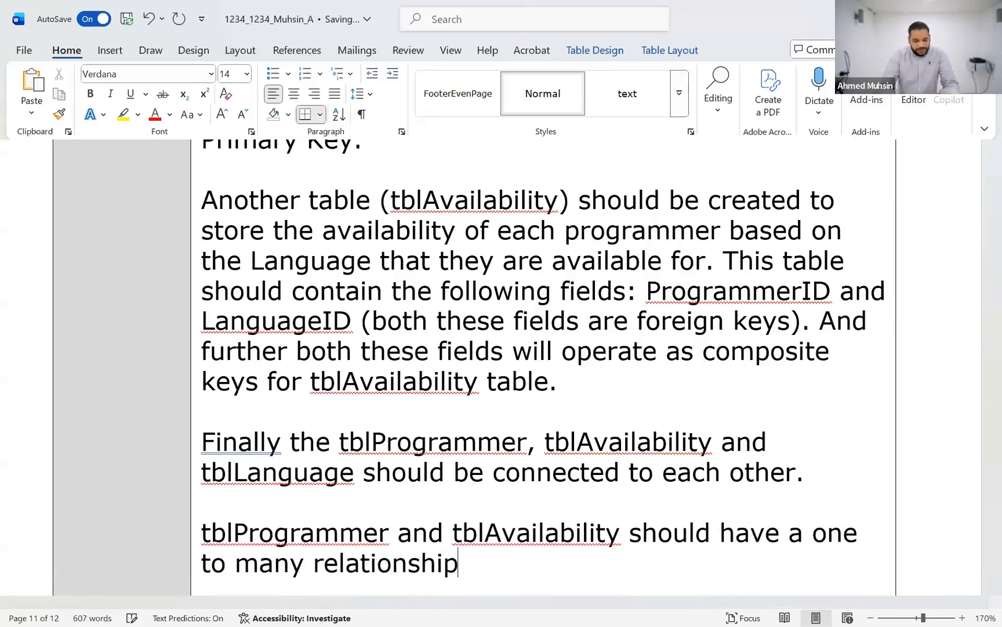
{"action": "type", "text": "."}
{"action": "key", "text": "BackSpace"}
{"action": "key", "text": "BackSpace"}
End that sentence and add "tblLanguage and tblAvailability will also have a one-to-many relationship.", keeping the lowercase "tbl" prefix
{"action": "type", "text": ". tbl"}
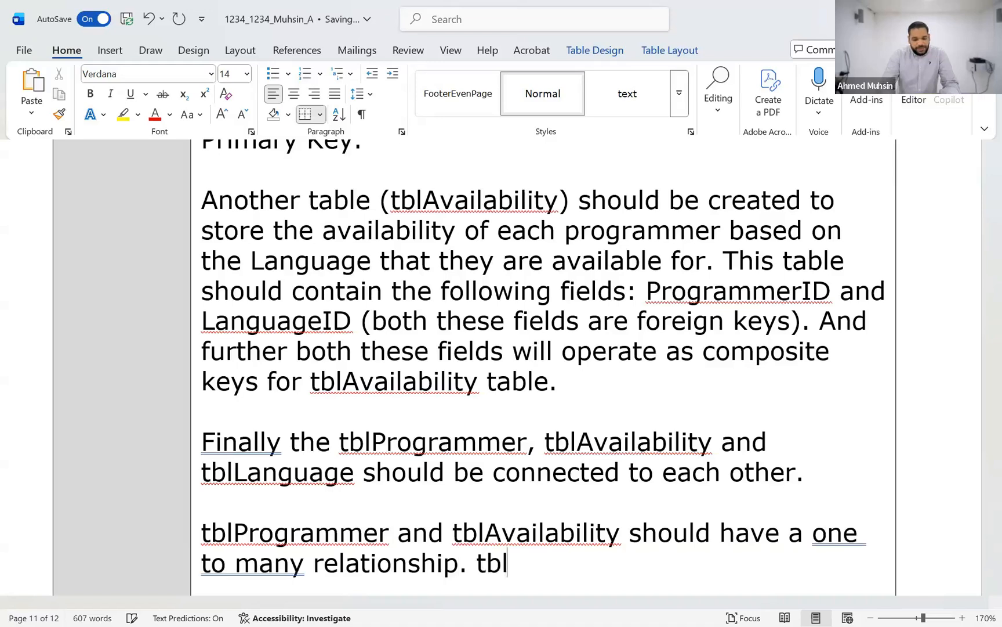
{"action": "key", "text": "BackSpace"}
{"action": "key", "text": "BackSpace"}
{"action": "key", "text": "BackSpace"}
{"action": "key", "text": "BackSpace"}
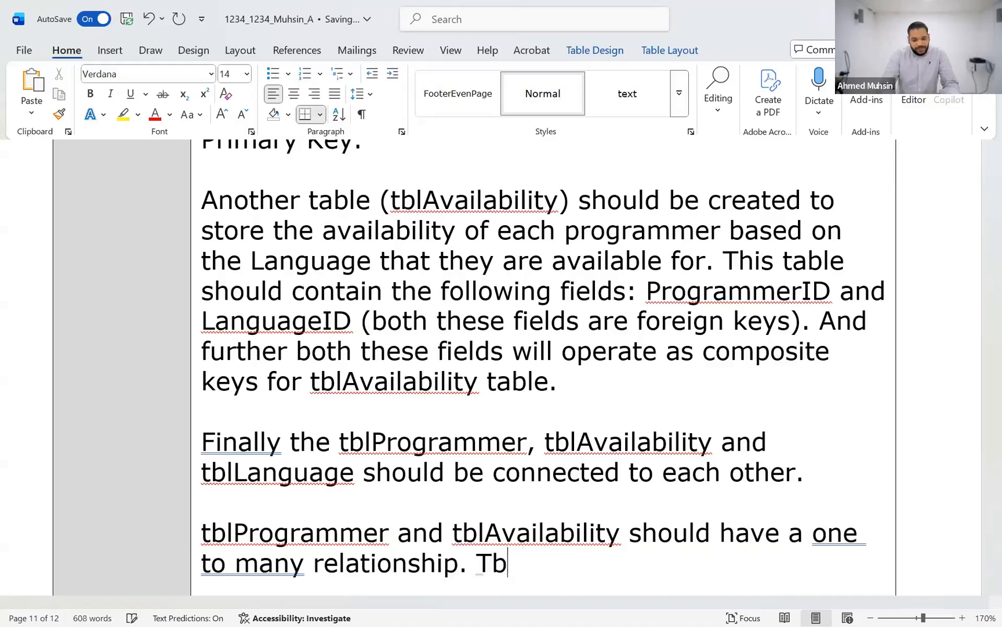
{"action": "type", "text": "tbl"}
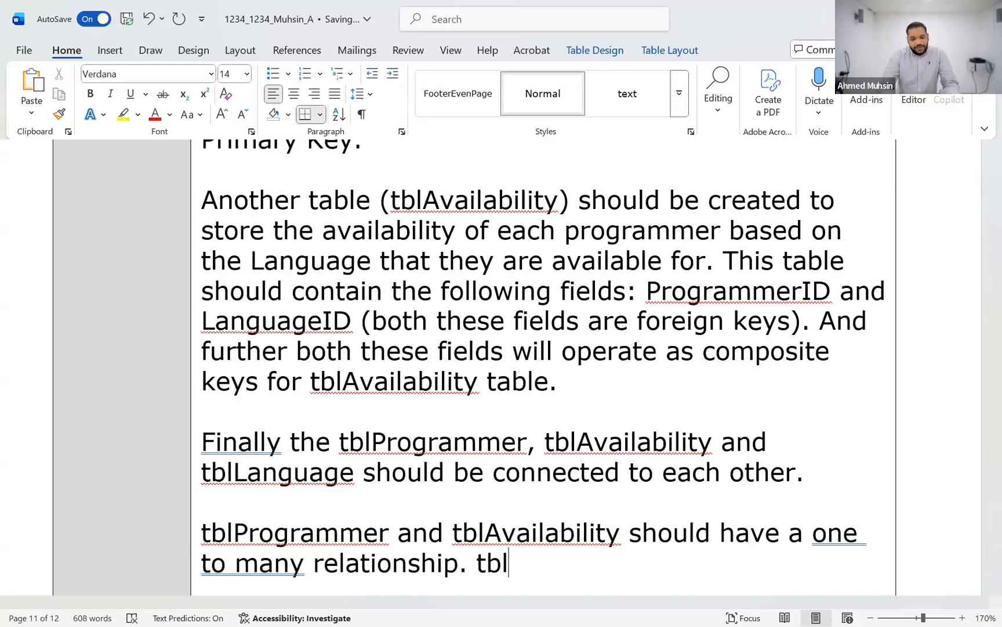
{"action": "type", "text": "Langua"}
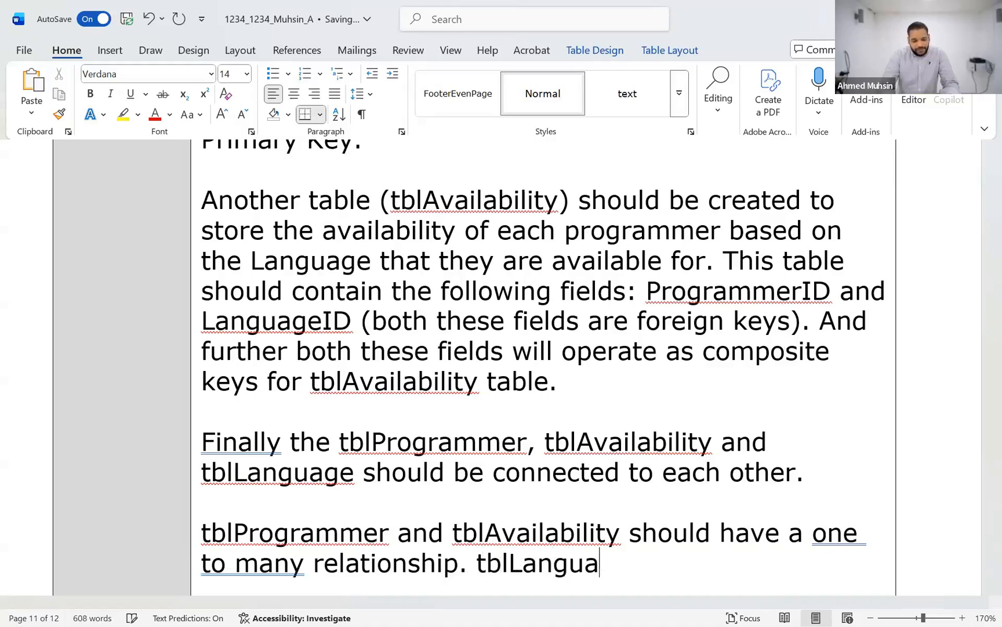
{"action": "type", "text": "ge and tblA"}
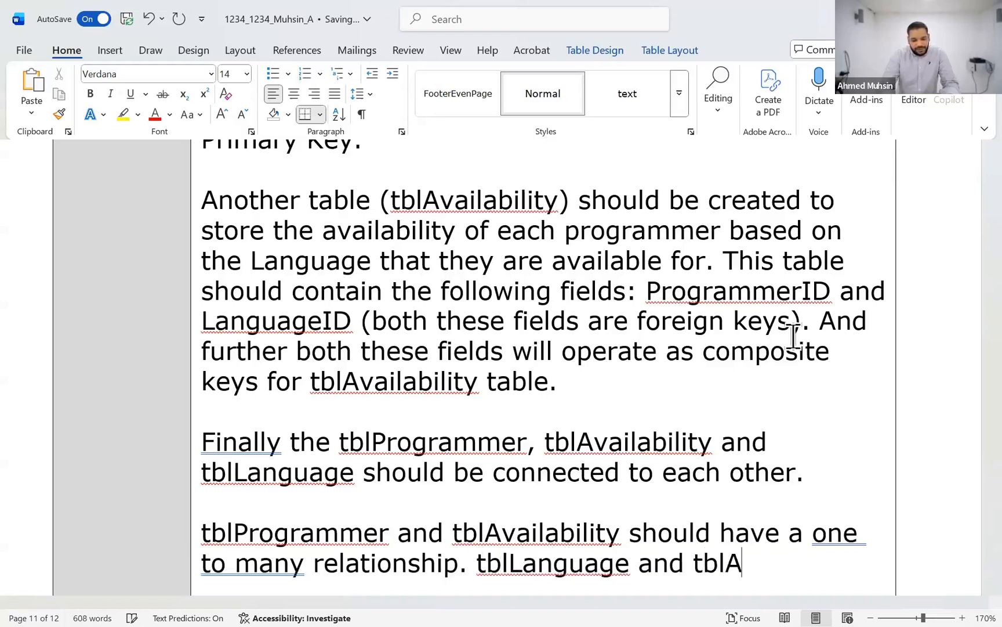
{"action": "type", "text": "vailability will also"}
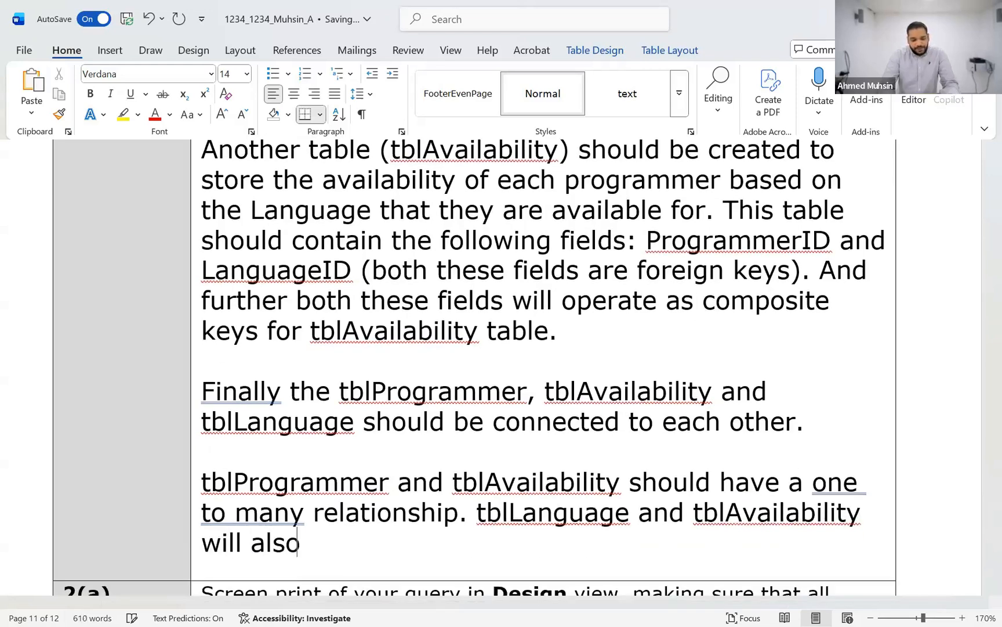
{"action": "type", "text": " have a one"}
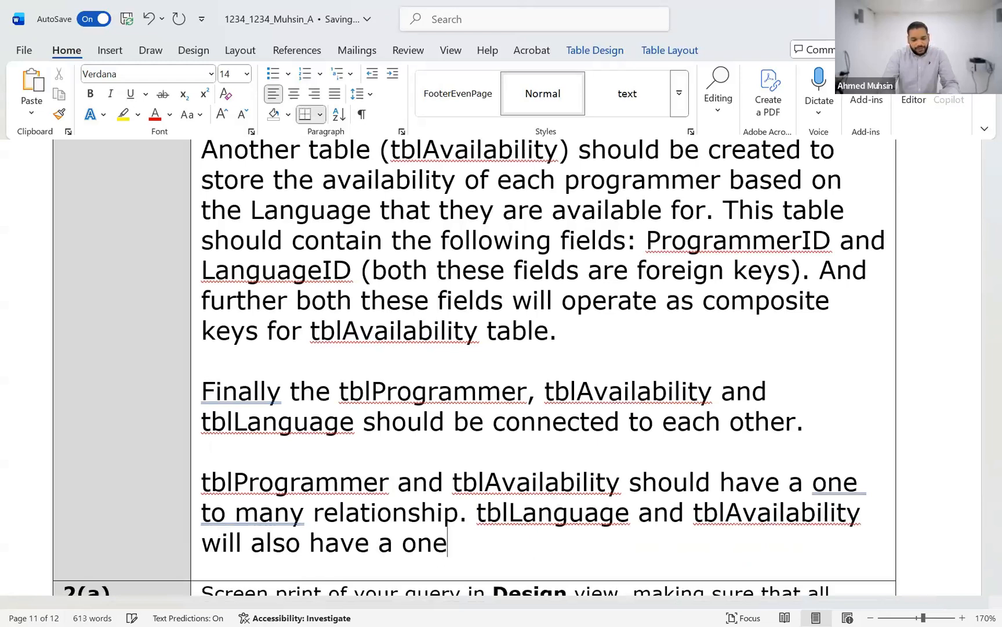
{"action": "type", "text": "-to-many"}
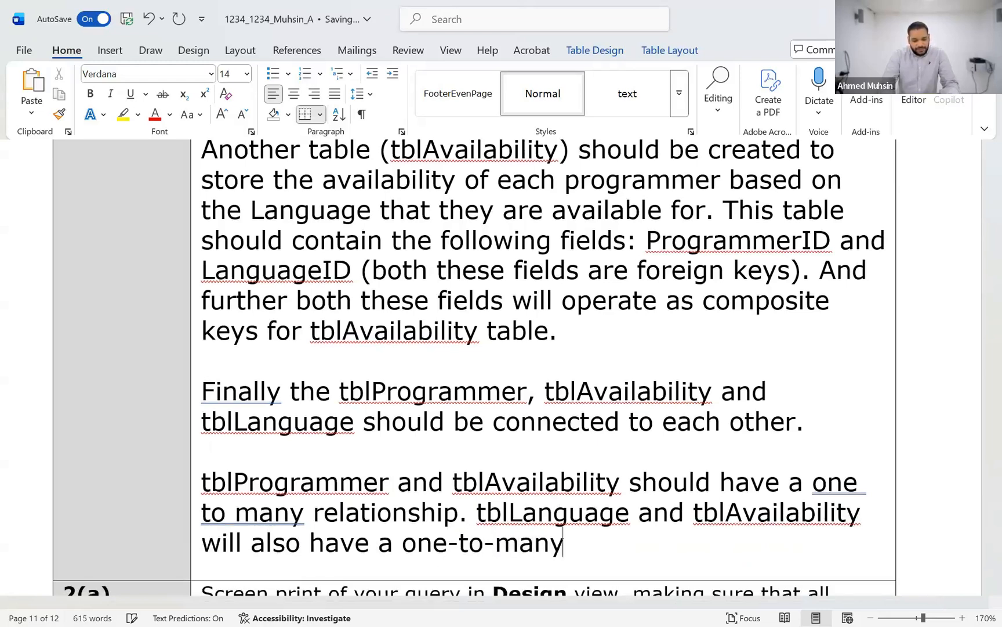
{"action": "type", "text": " relationship."}
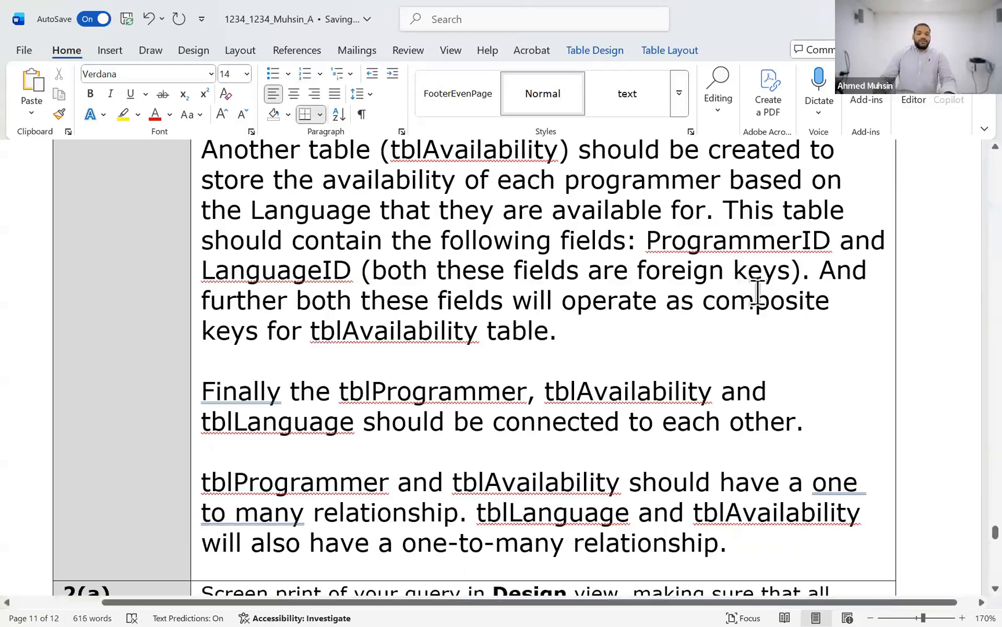
Hyphenate "one to many" as "one-to-many" in the sentence about tblProgrammer and tblAvailability
{"action": "scroll", "coordinate": [757, 291], "scroll_direction": "down", "scroll_amount": 1}
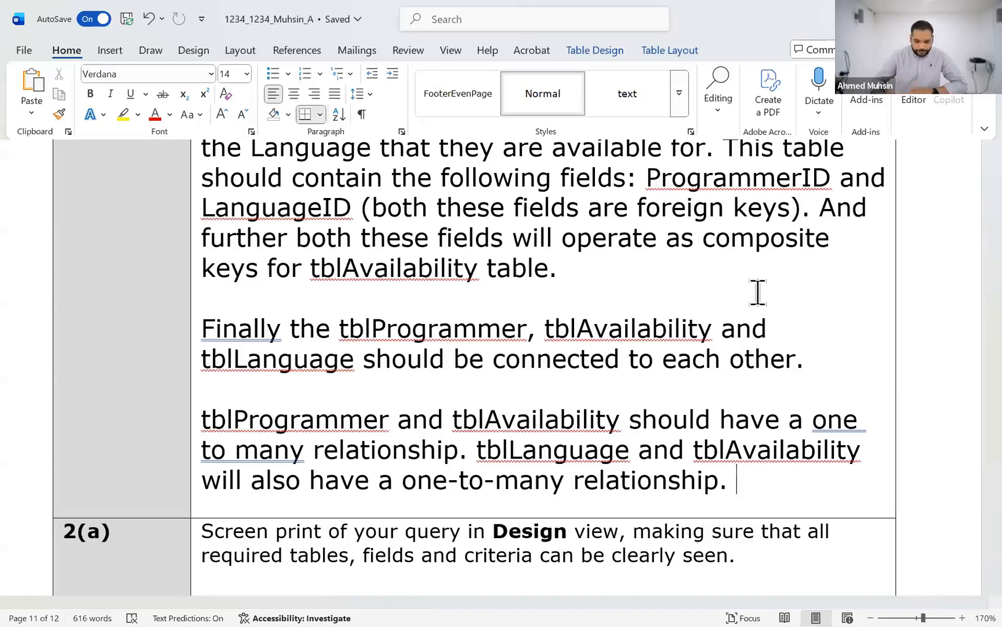
{"action": "left_click", "coordinate": [859, 420]}
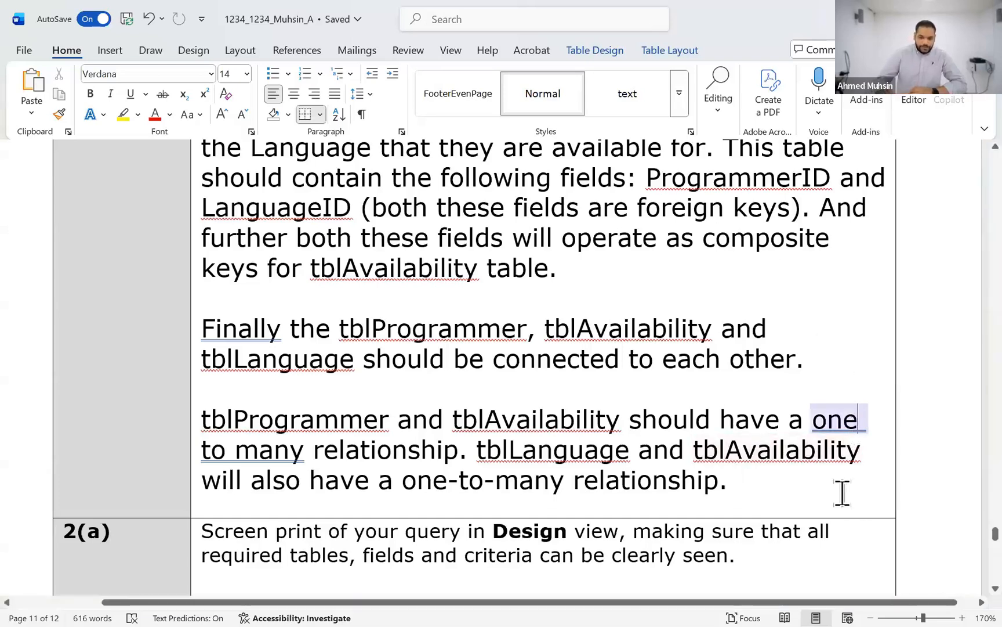
{"action": "type", "text": "-"}
{"action": "key", "text": "Delete"}
{"action": "key", "text": "Right"}
{"action": "key", "text": "Right"}
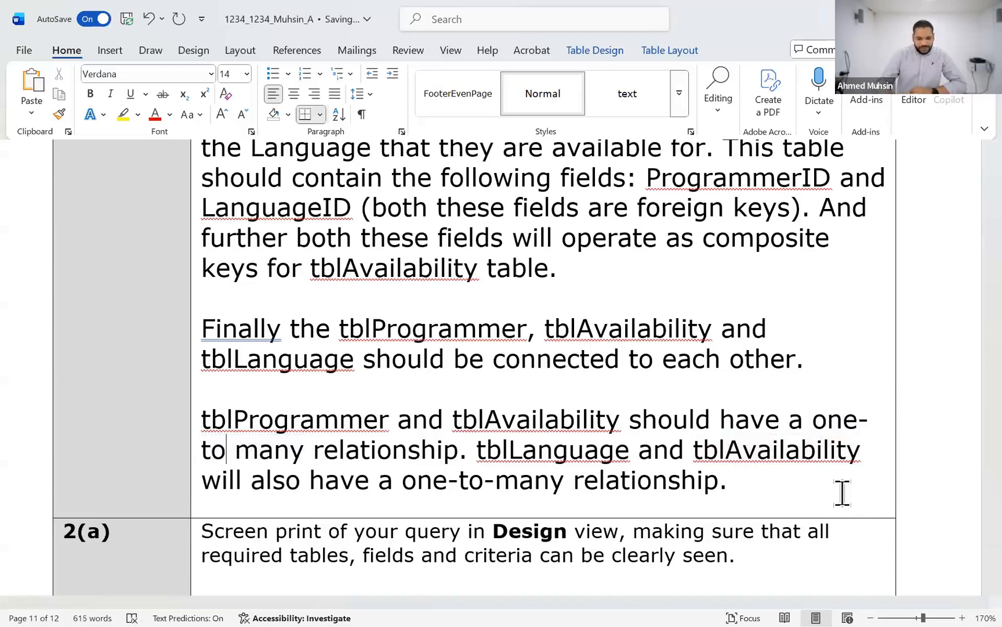
{"action": "key", "text": "Delete"}
{"action": "type", "text": "-"}
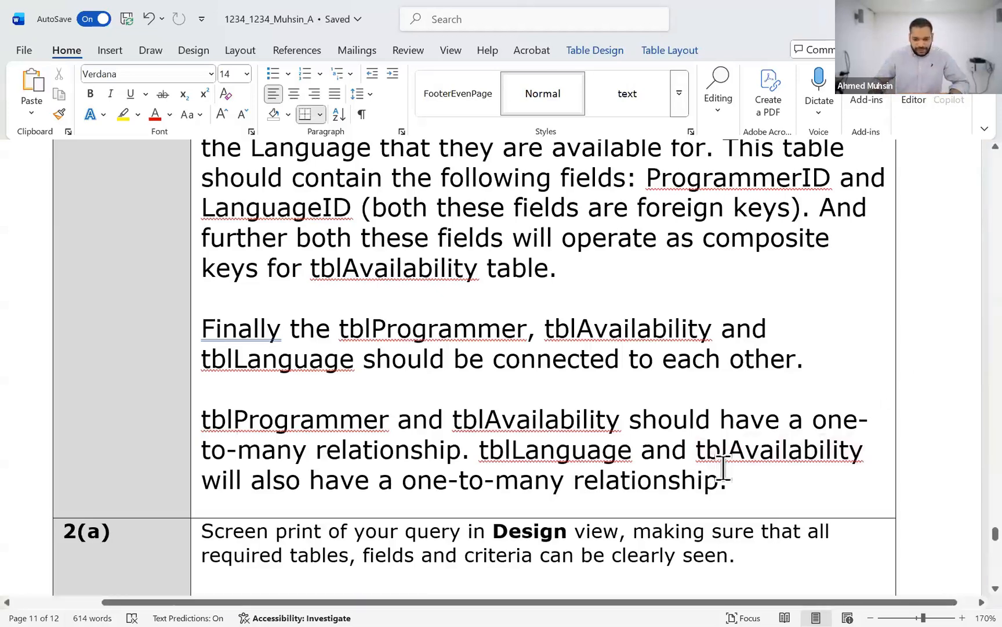
{"action": "scroll", "coordinate": [731, 496], "scroll_direction": "up", "scroll_amount": 3}
{"action": "scroll", "coordinate": [731, 496], "scroll_direction": "up", "scroll_amount": 4}
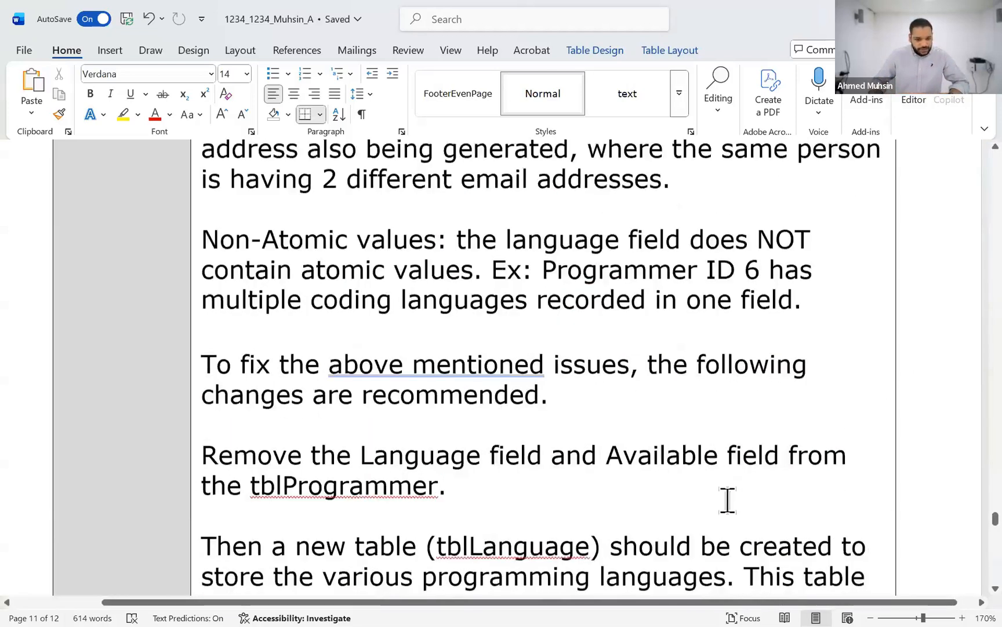
{"action": "scroll", "coordinate": [727, 497], "scroll_direction": "down", "scroll_amount": 8}
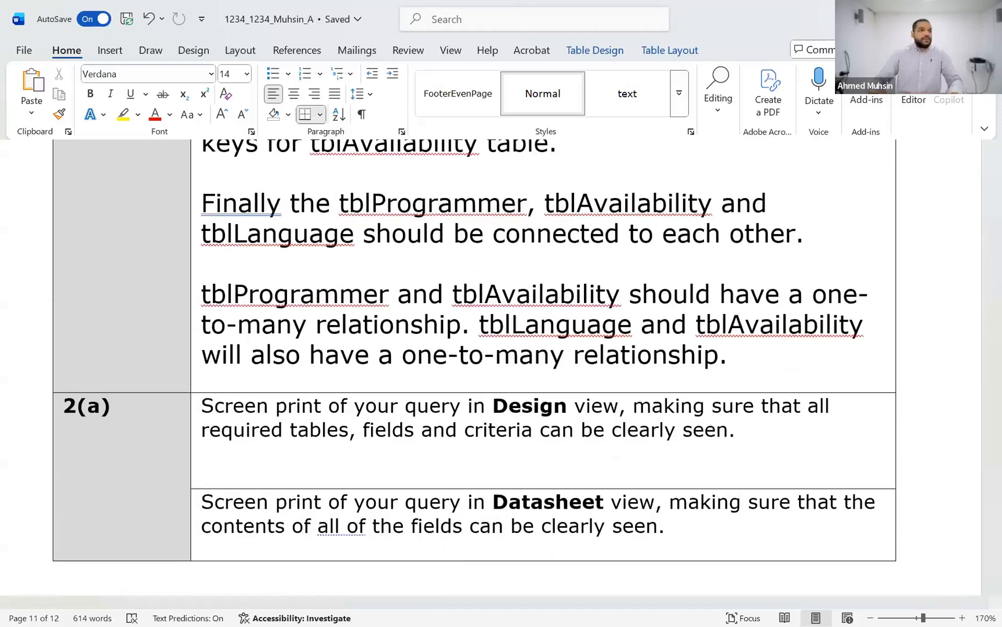
Switch to the exam paper in Acrobat and read question 2(a) on the programmers-per-language query
{"action": "key", "text": "alt+Tab"}
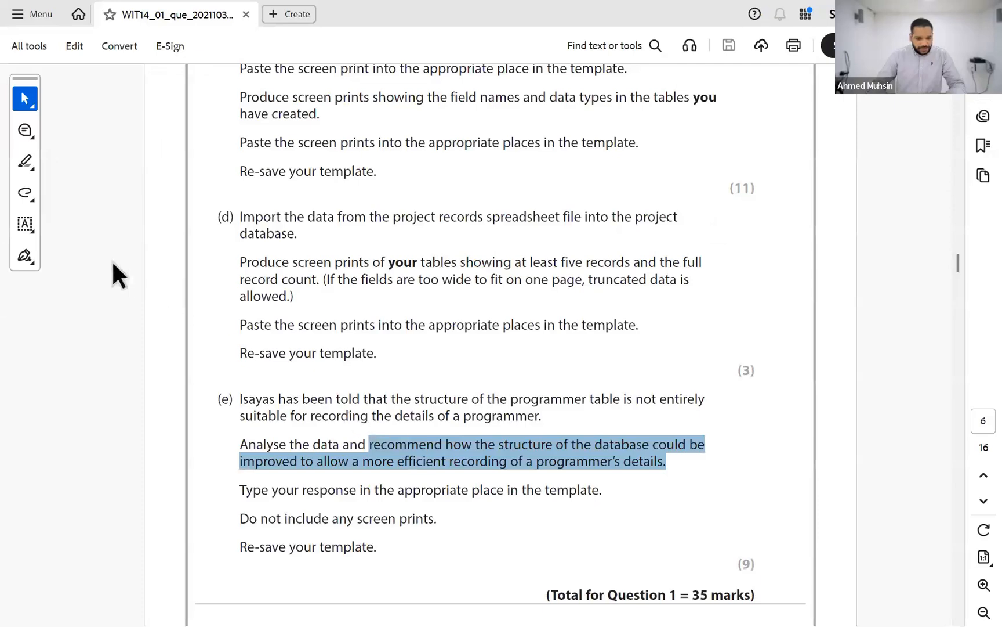
{"action": "left_click", "coordinate": [113, 262]}
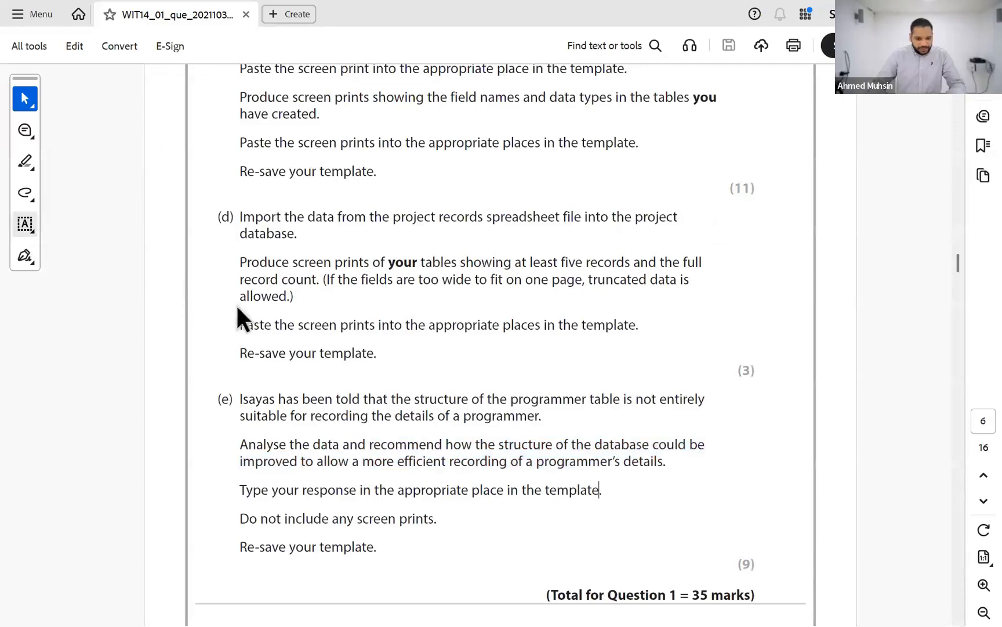
{"action": "scroll", "coordinate": [524, 381], "scroll_direction": "down", "scroll_amount": 2}
{"action": "scroll", "coordinate": [515, 387], "scroll_direction": "down", "scroll_amount": 3}
{"action": "scroll", "coordinate": [510, 385], "scroll_direction": "down", "scroll_amount": 5}
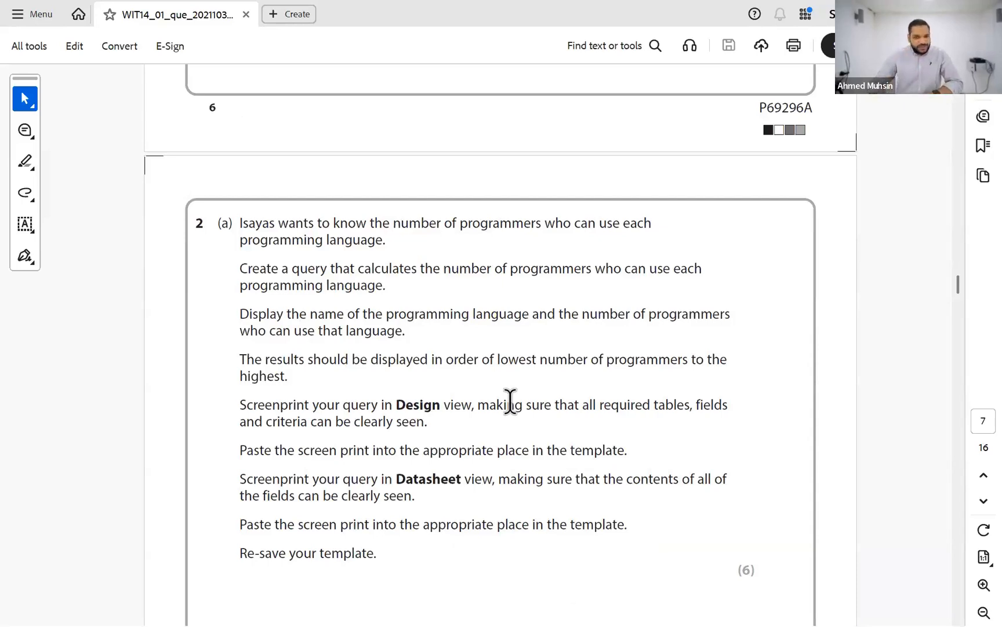
{"action": "mouse_move", "coordinate": [527, 577]}
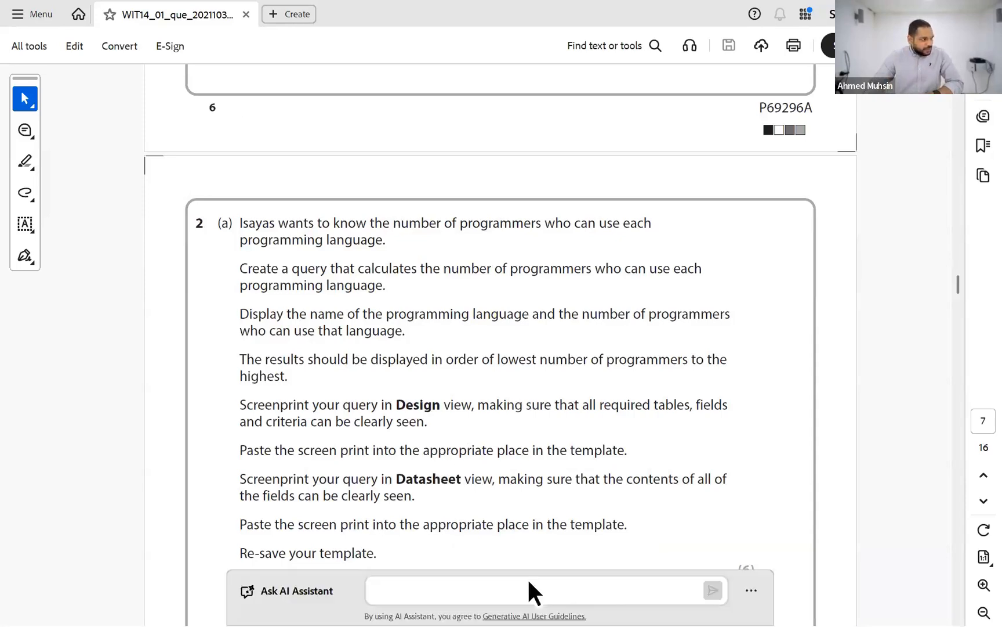
Review the Scenario page, examining the sentences on how projects are split into programming phases and what each phase uses
{"action": "scroll", "coordinate": [953, 202], "scroll_direction": "up", "scroll_amount": 4}
{"action": "left_click_drag", "start_coordinate": [953, 202], "coordinate": [944, 152]}
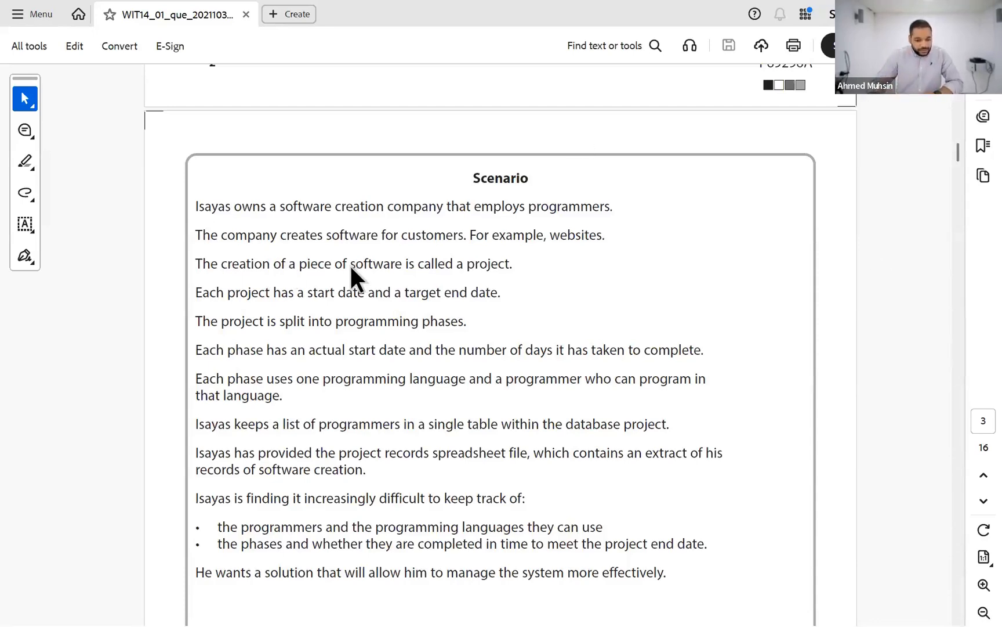
{"action": "left_click_drag", "start_coordinate": [221, 321], "coordinate": [464, 324]}
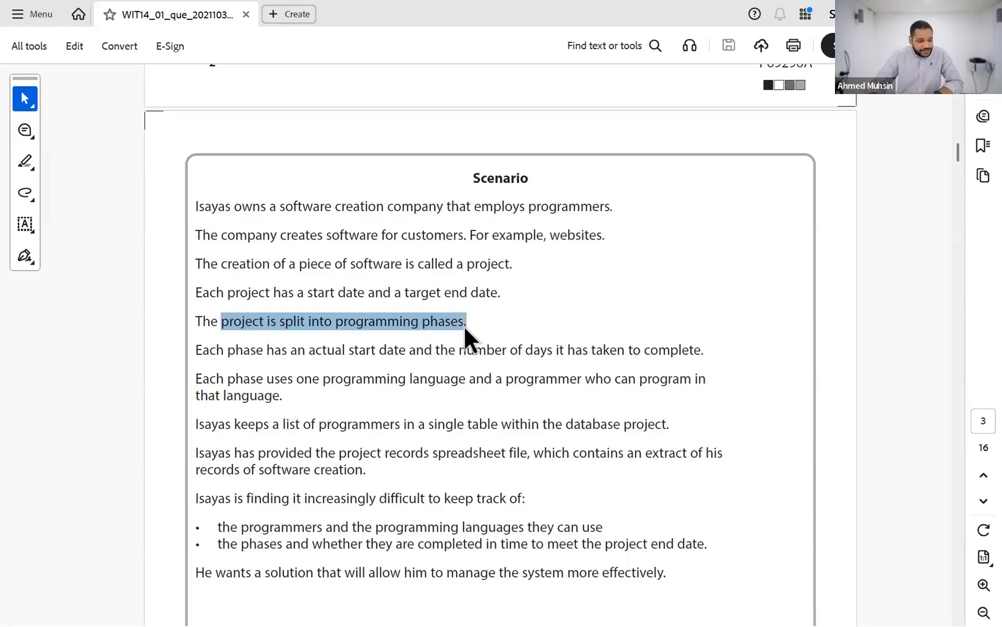
{"action": "left_click", "coordinate": [382, 264]}
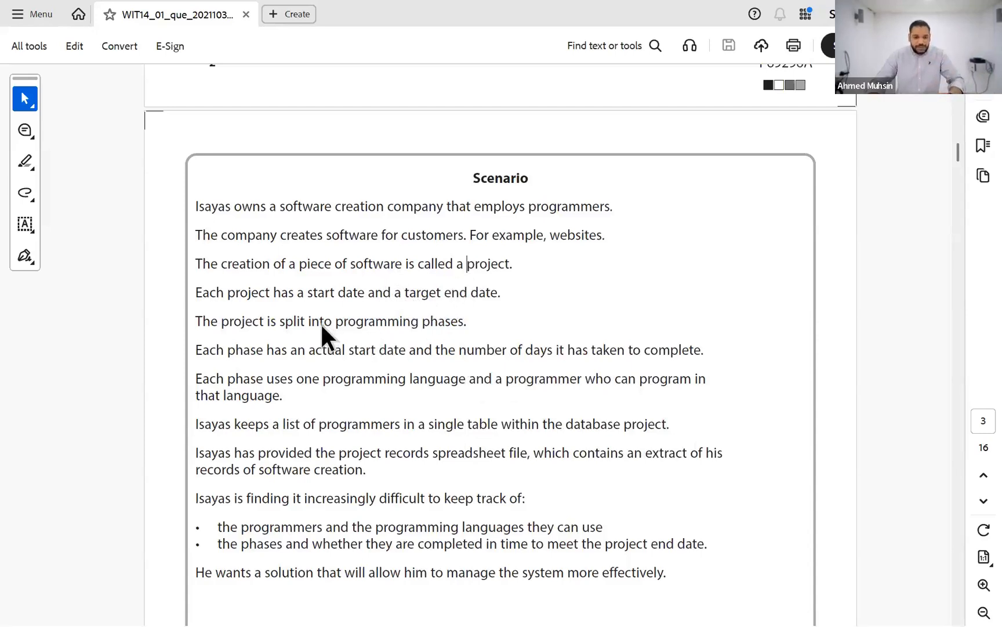
{"action": "left_click_drag", "start_coordinate": [308, 323], "coordinate": [402, 328]}
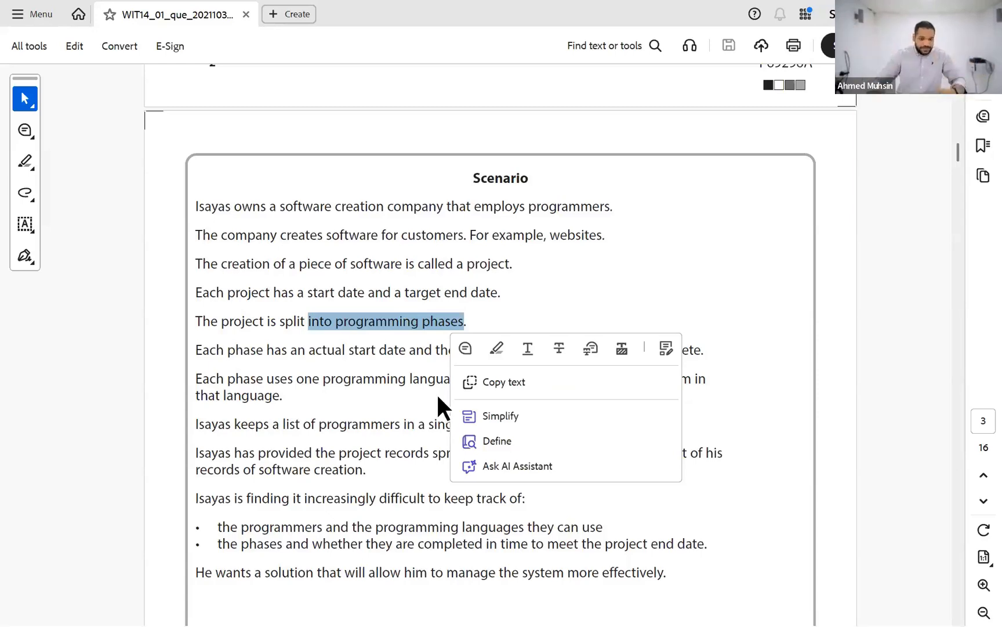
{"action": "left_click", "coordinate": [269, 357]}
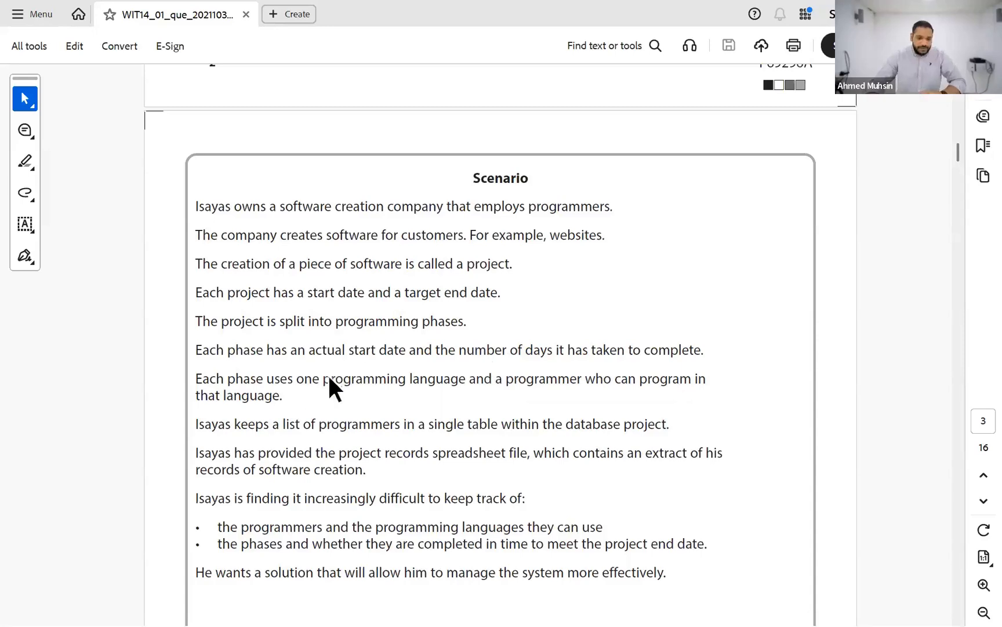
{"action": "left_click", "coordinate": [281, 379]}
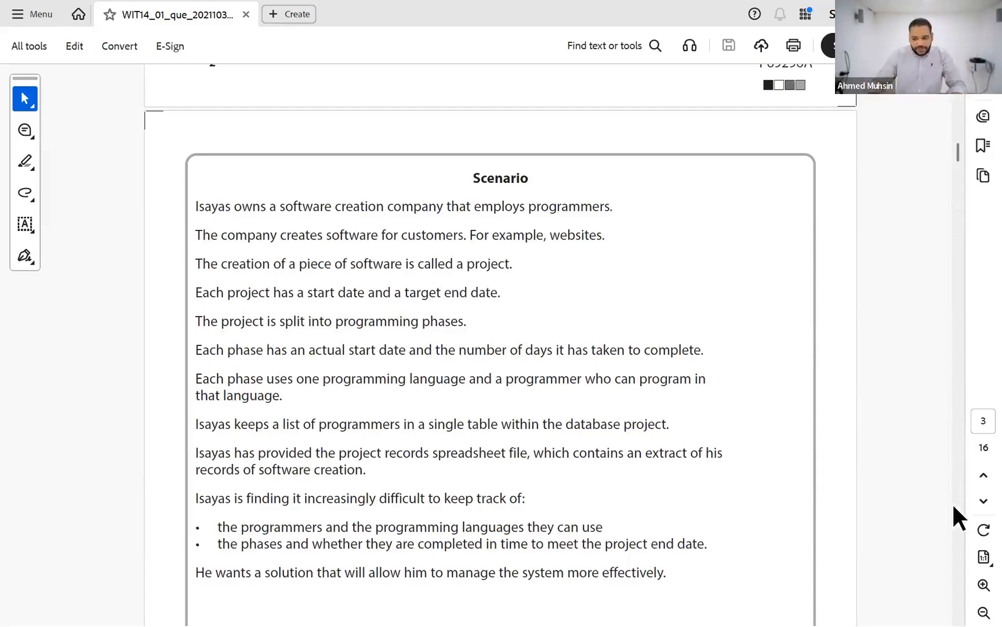
Return to question 2(a) and underline "number of programmers" and "programming language" in its first sentence with freehand red lines
{"action": "left_click", "coordinate": [983, 500]}
{"action": "left_click", "coordinate": [983, 501]}
{"action": "left_click", "coordinate": [983, 501]}
{"action": "left_click", "coordinate": [983, 501]}
{"action": "left_click", "coordinate": [984, 500]}
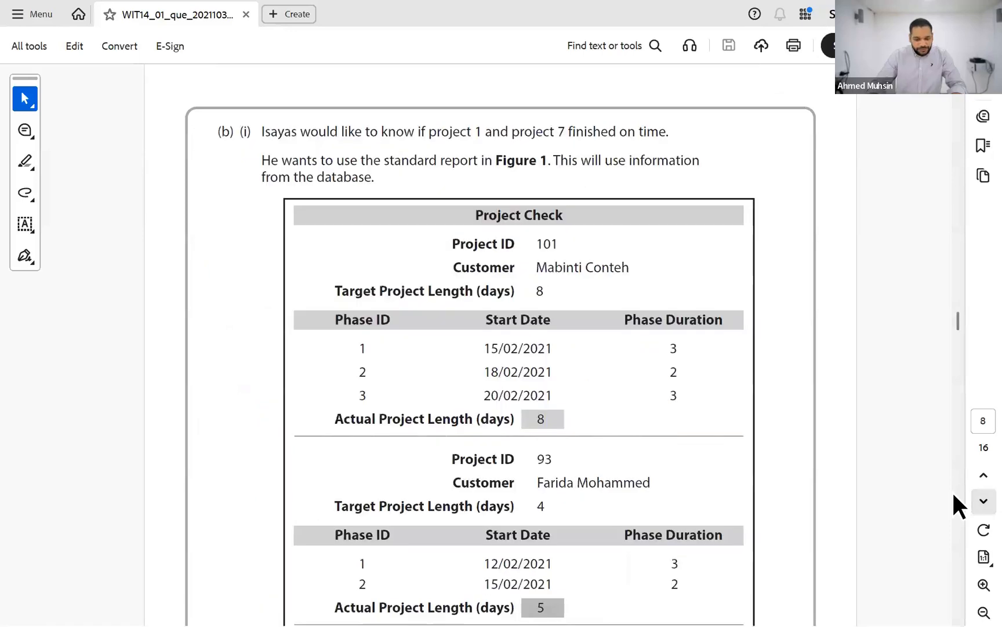
{"action": "left_click", "coordinate": [983, 475]}
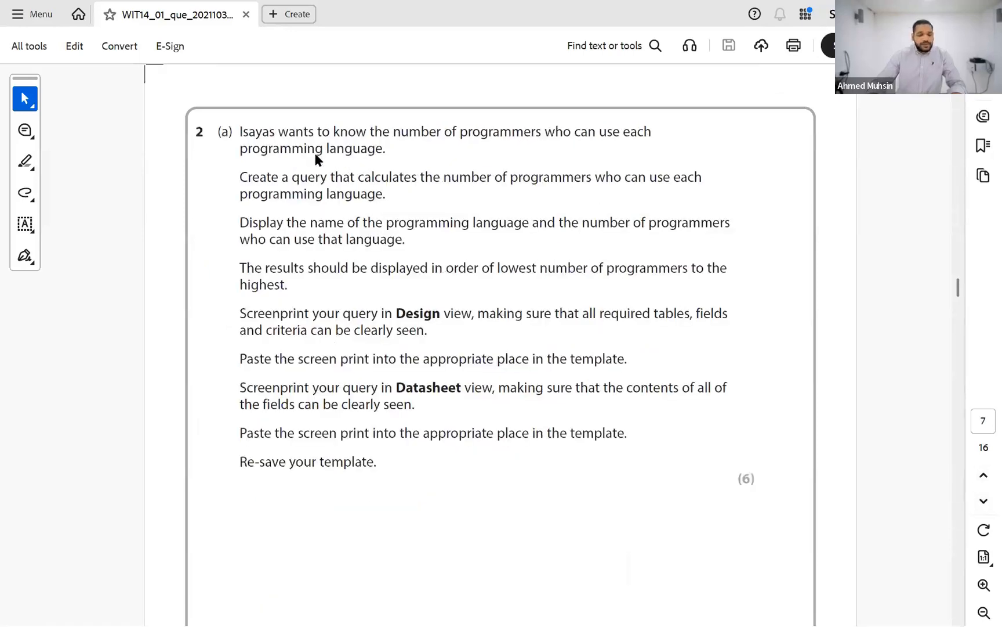
{"action": "left_click", "coordinate": [29, 167]}
{"action": "left_click", "coordinate": [25, 192]}
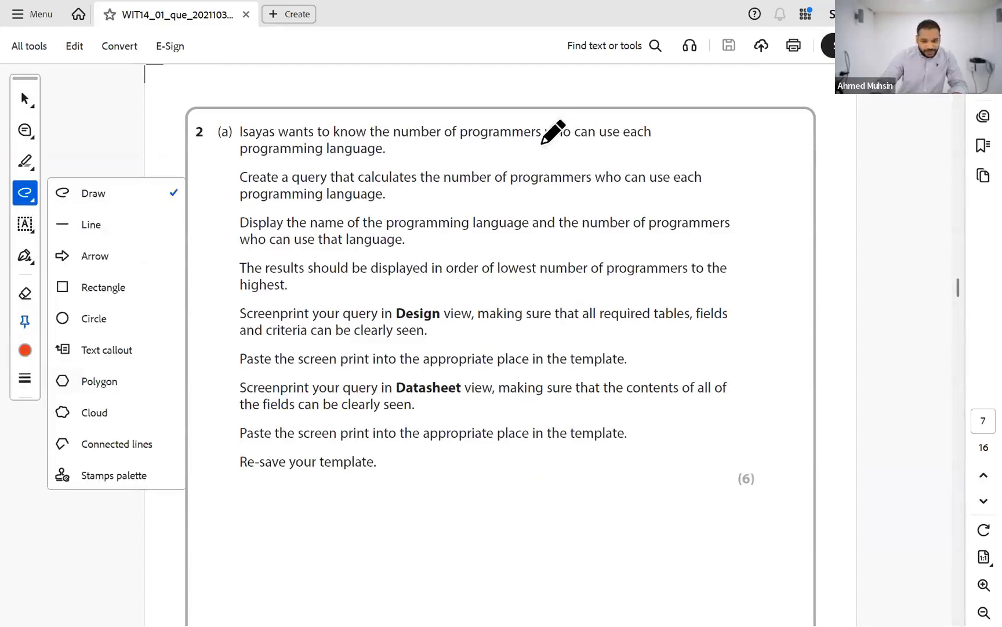
{"action": "left_click_drag", "start_coordinate": [397, 144], "coordinate": [525, 140]}
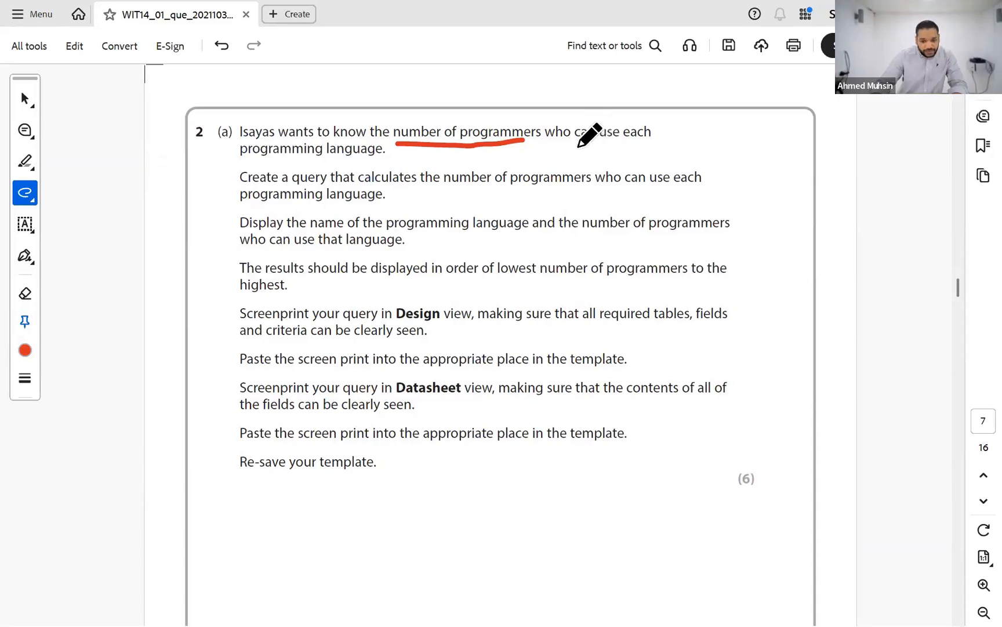
{"action": "left_click_drag", "start_coordinate": [248, 165], "coordinate": [384, 162]}
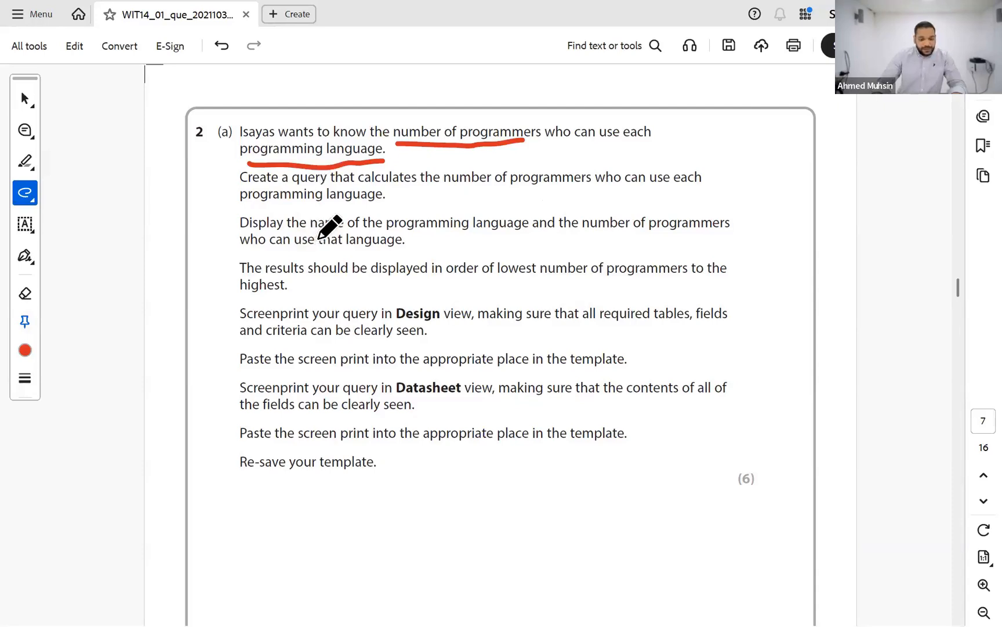
Underline "name of the programming language" and "number of programmers" in the instruction about what the query must display
{"action": "mouse_move", "coordinate": [317, 235]}
{"action": "left_mouse_down"}
{"action": "mouse_move", "coordinate": [365, 244]}
{"action": "mouse_move", "coordinate": [365, 231]}
{"action": "mouse_move", "coordinate": [511, 233]}
{"action": "left_mouse_up"}
{"action": "key", "text": "ctrl+z"}
{"action": "left_click_drag", "start_coordinate": [576, 233], "coordinate": [736, 236]}
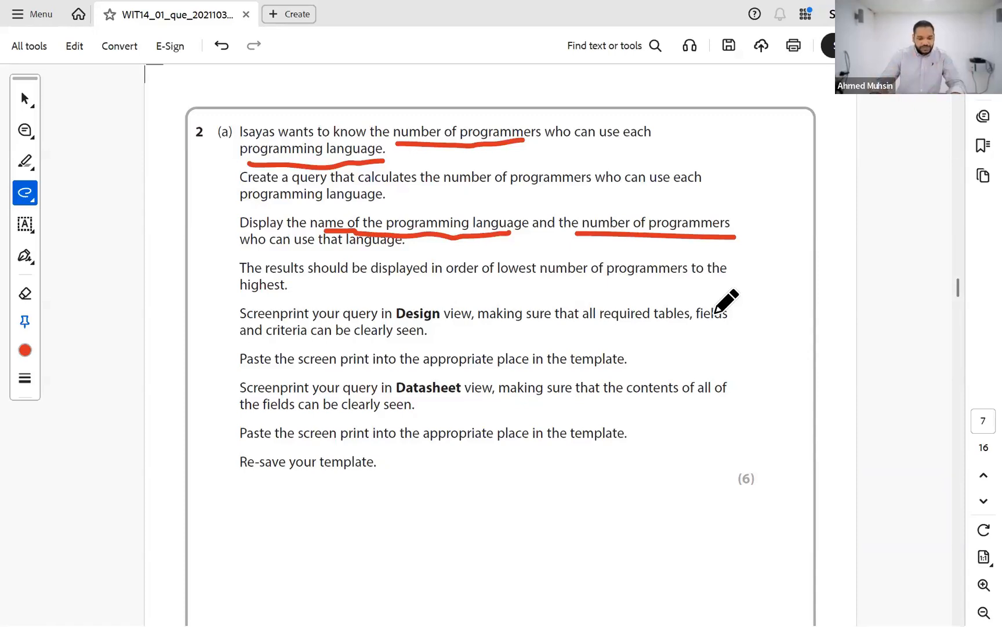
Switch to the Project database in Access, start a new query in Design view and close the property sheet
{"action": "key", "text": "alt+Tab"}
{"action": "key", "text": "alt+Tab"}
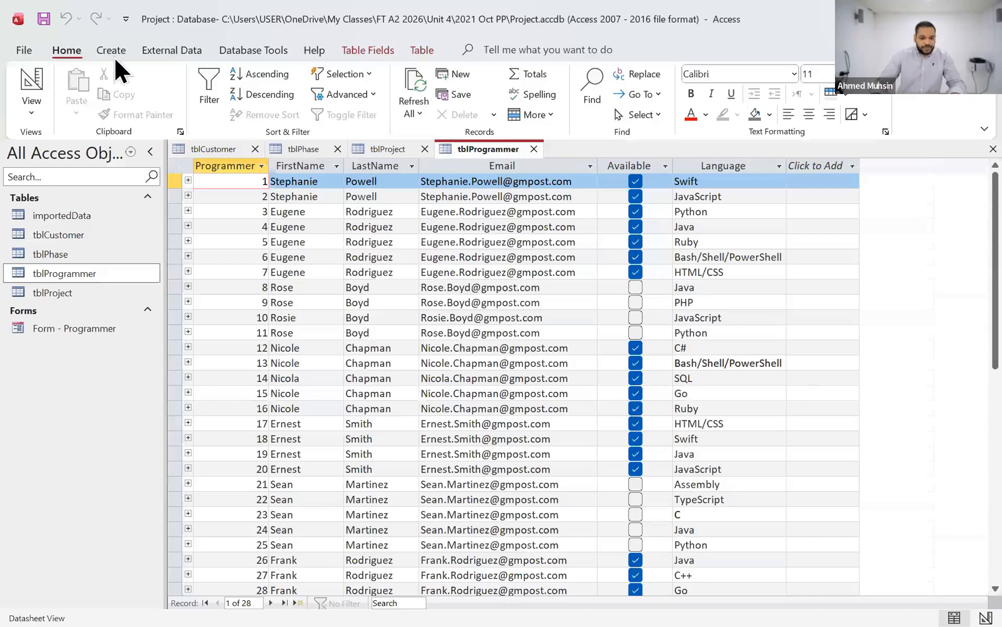
{"action": "left_click", "coordinate": [117, 58]}
{"action": "left_click", "coordinate": [261, 114]}
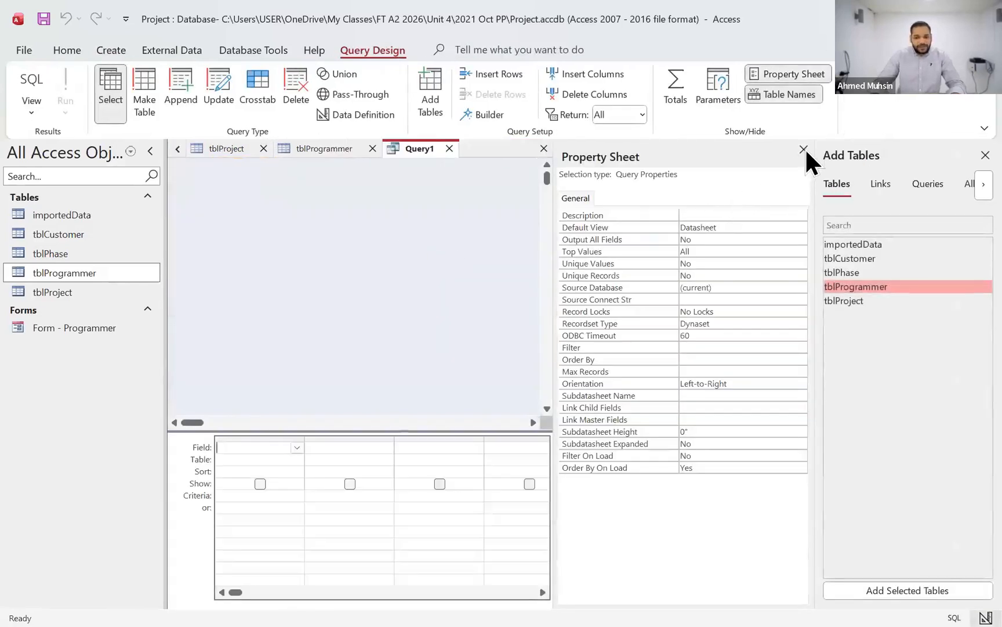
{"action": "left_click", "coordinate": [804, 150]}
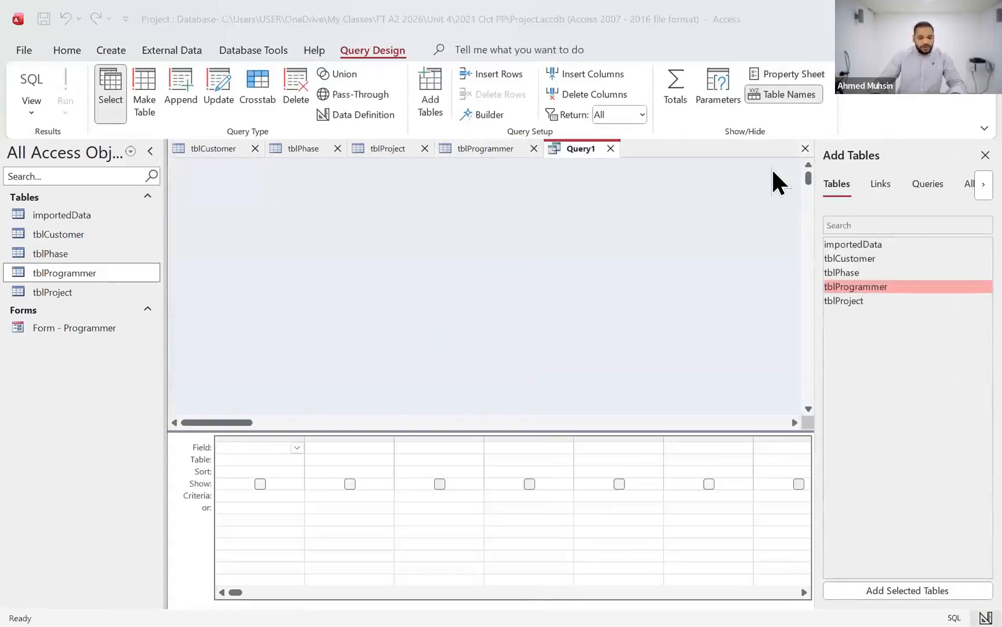
{"action": "key", "text": "alt+Tab"}
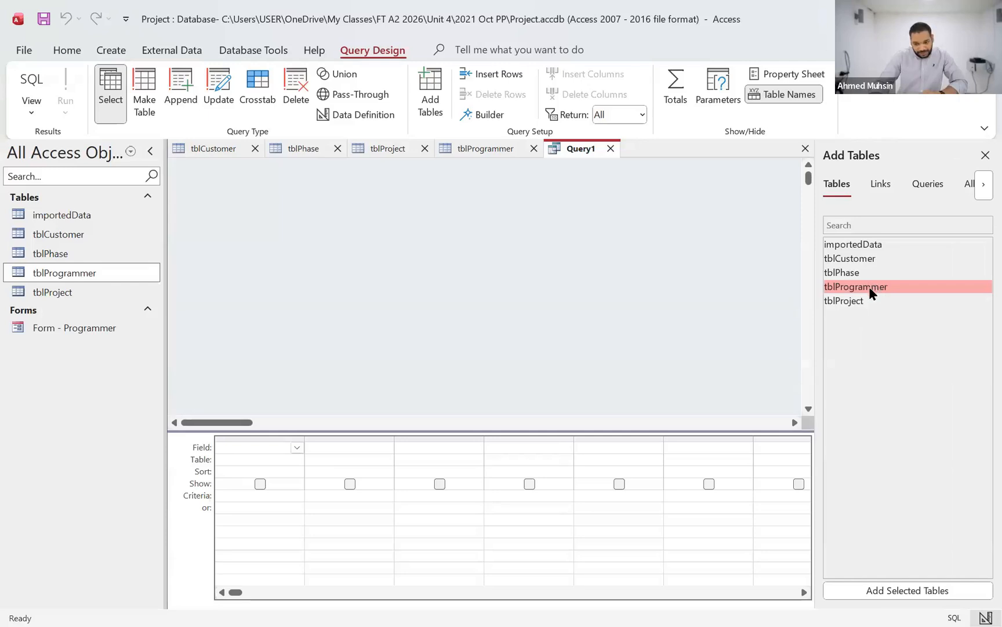
Add tblProgrammer to the query, enlarge its field list to show all fields, and include the Language field
{"action": "double_click", "coordinate": [871, 288]}
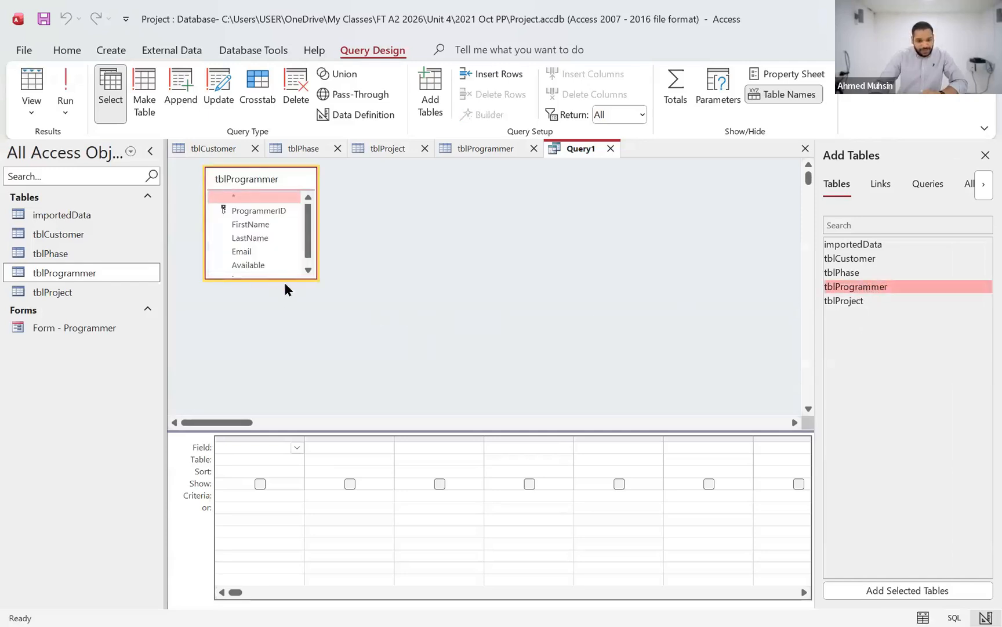
{"action": "left_click_drag", "start_coordinate": [285, 279], "coordinate": [283, 327]}
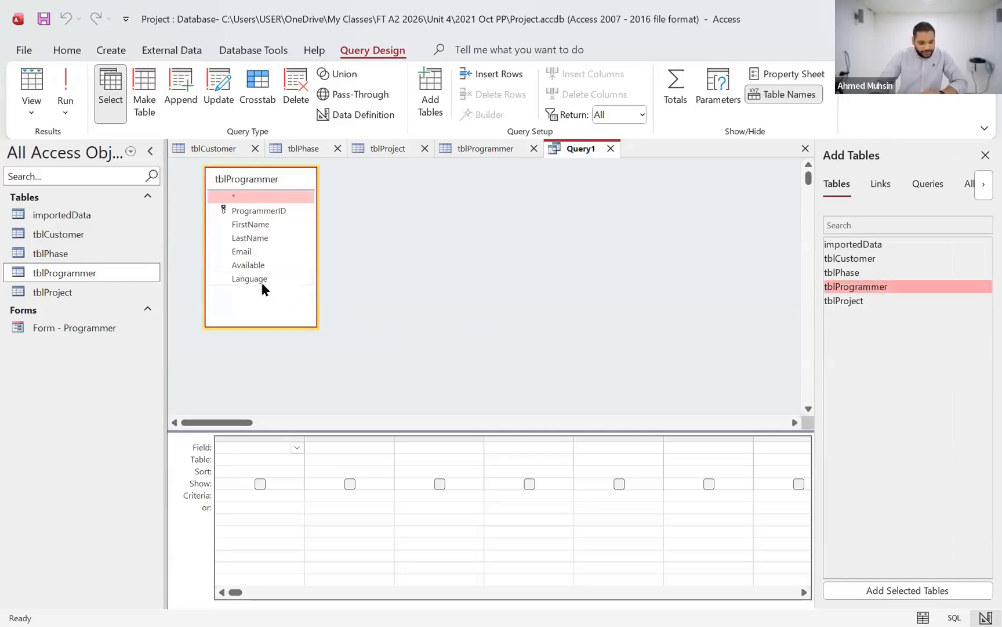
{"action": "double_click", "coordinate": [262, 281]}
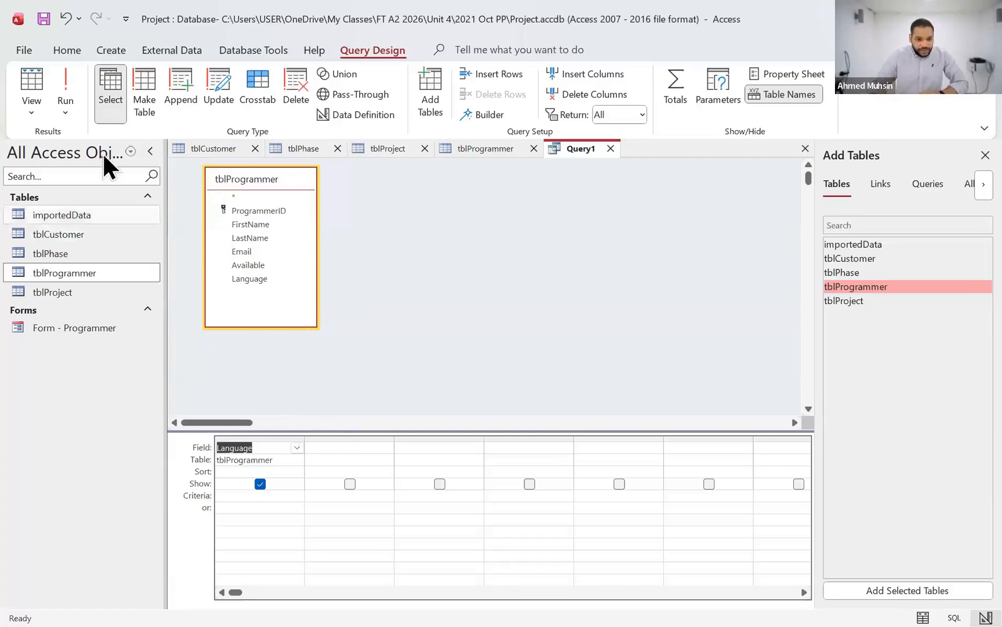
Run the query, examine the repeated entries in the Language column, and return to Design view
{"action": "left_click", "coordinate": [71, 83]}
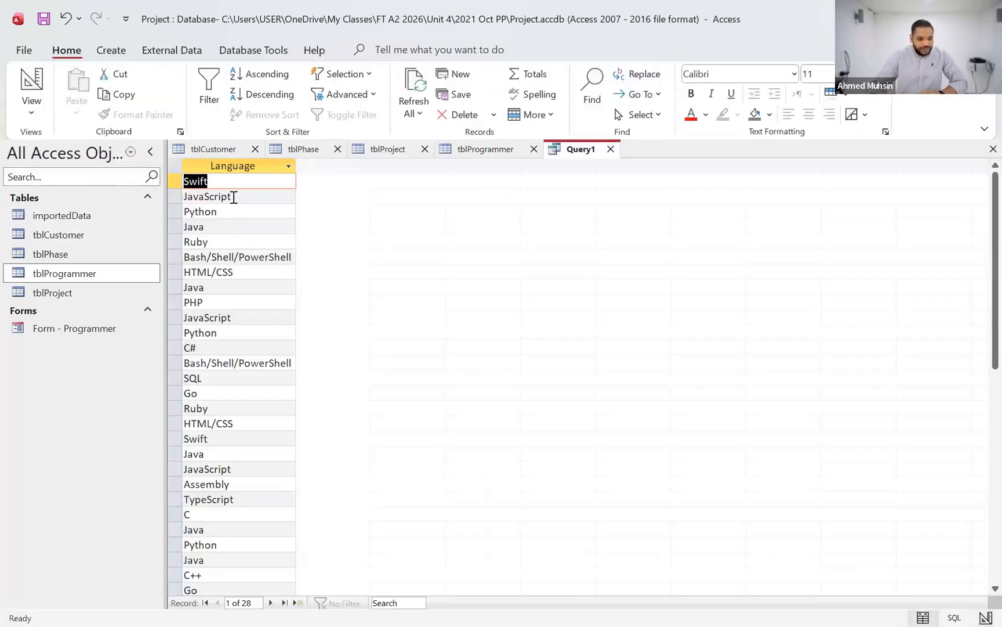
{"action": "scroll", "coordinate": [235, 216], "scroll_direction": "down", "scroll_amount": 1}
{"action": "scroll", "coordinate": [232, 249], "scroll_direction": "down", "scroll_amount": 2}
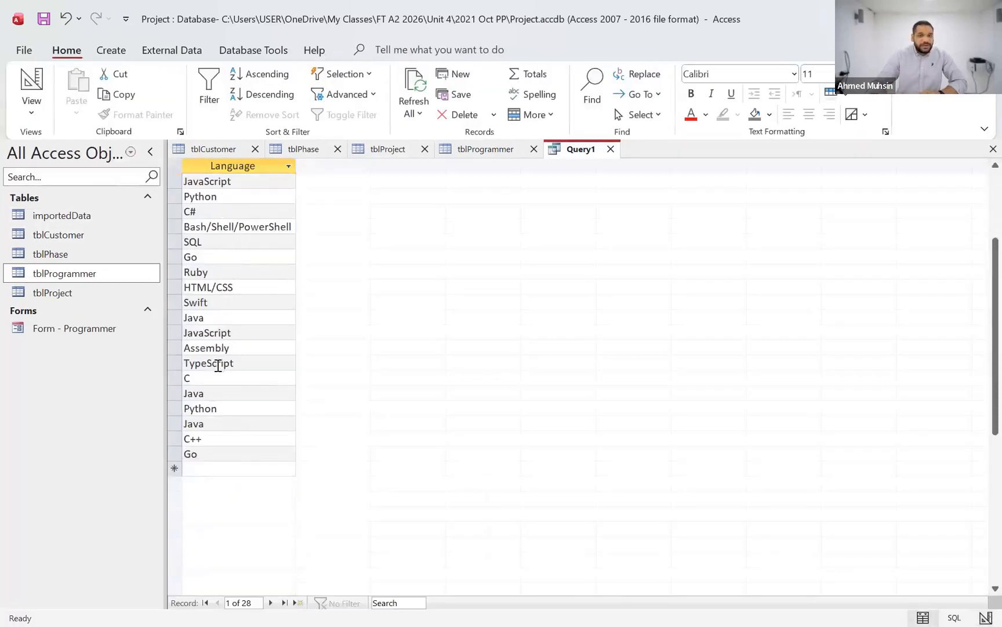
{"action": "scroll", "coordinate": [218, 365], "scroll_direction": "up", "scroll_amount": 3}
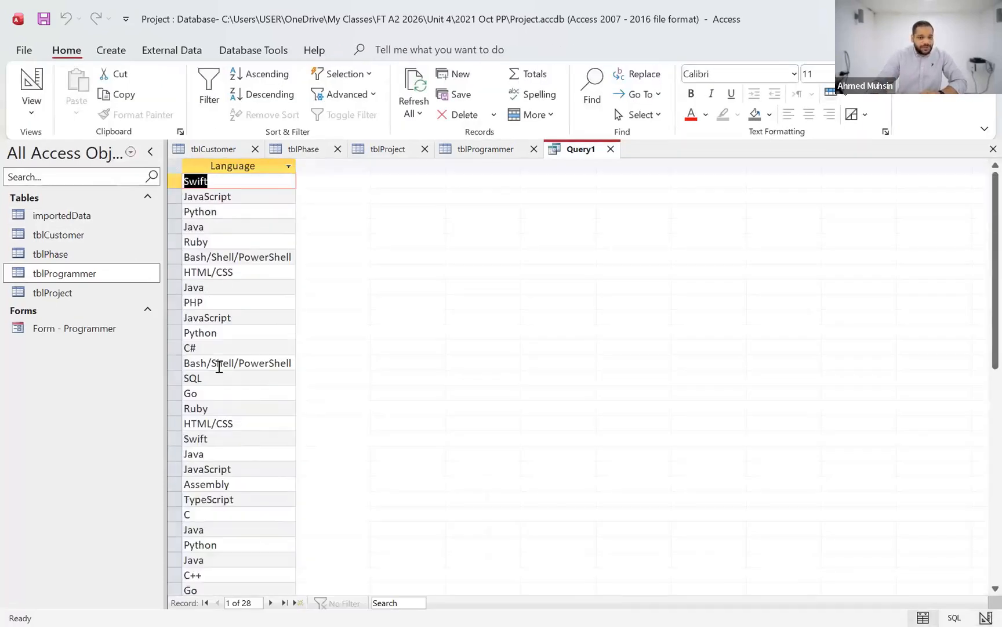
{"action": "left_click", "coordinate": [231, 210]}
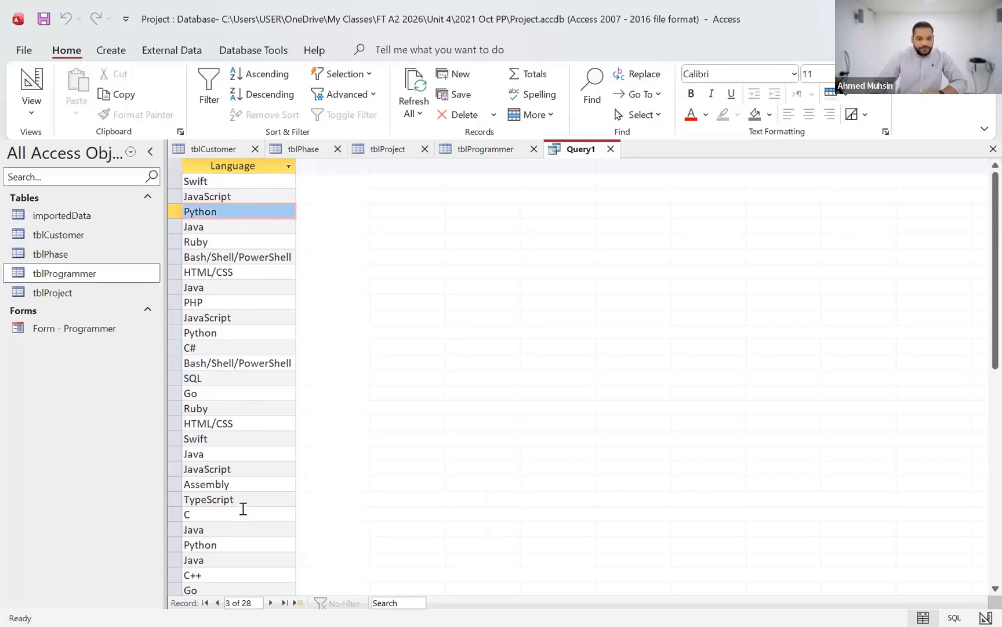
{"action": "left_click", "coordinate": [43, 79]}
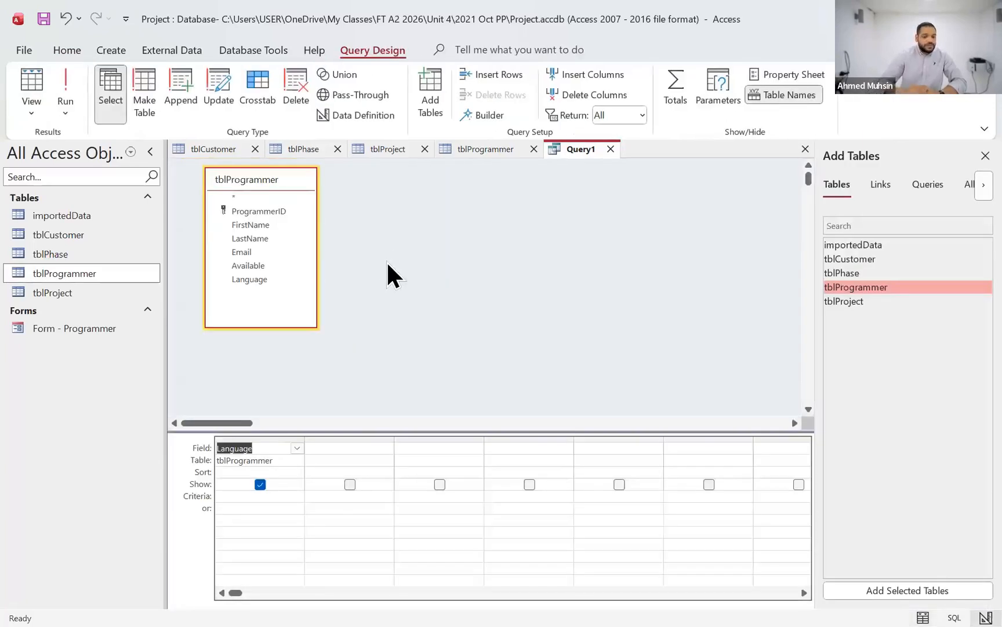
{"action": "left_click", "coordinate": [29, 85]}
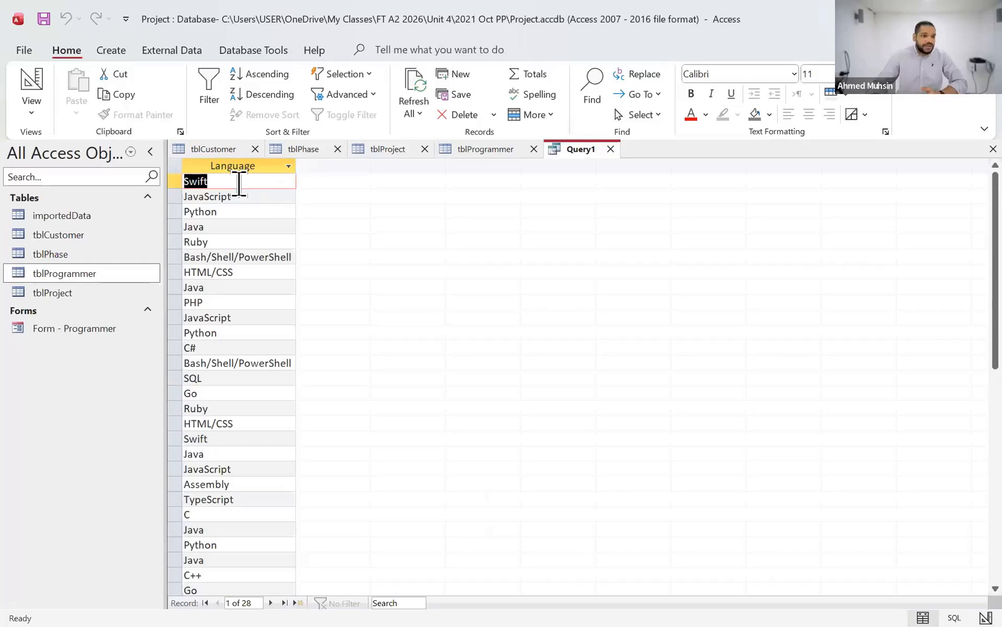
{"action": "left_click", "coordinate": [239, 197]}
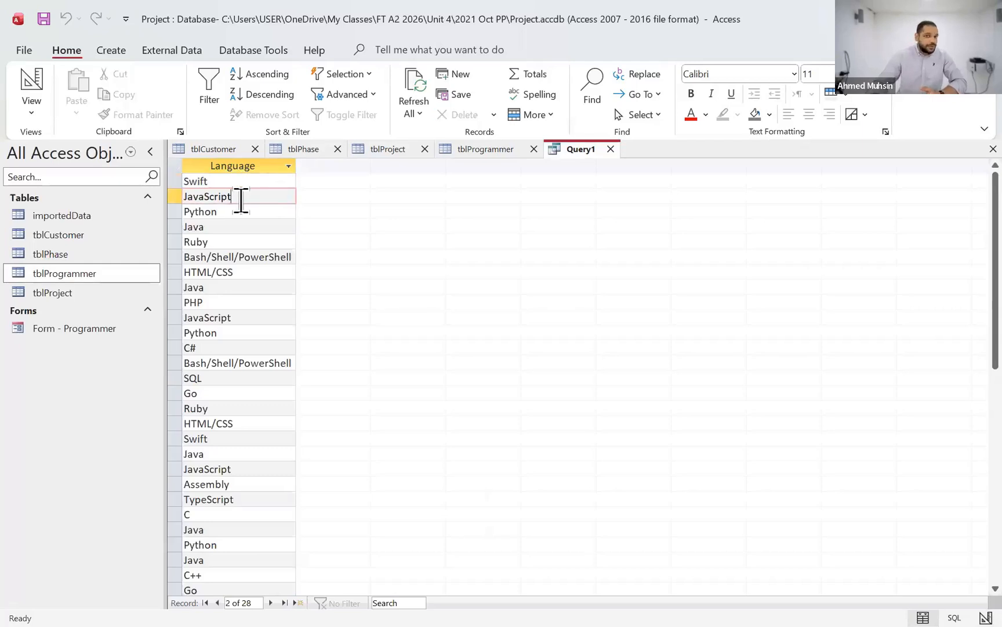
{"action": "left_click", "coordinate": [238, 213]}
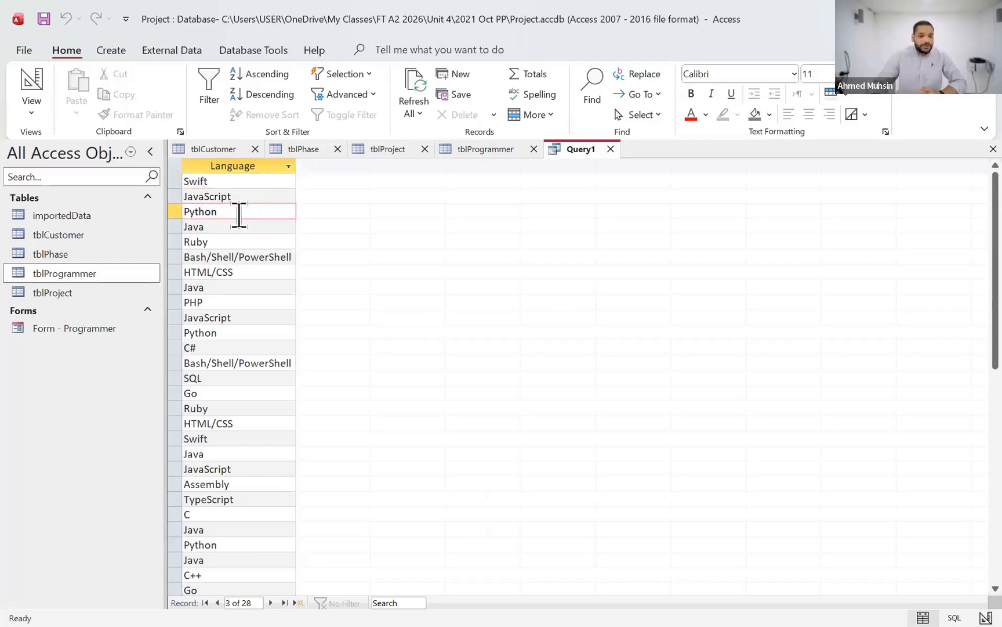
{"action": "left_click", "coordinate": [234, 226]}
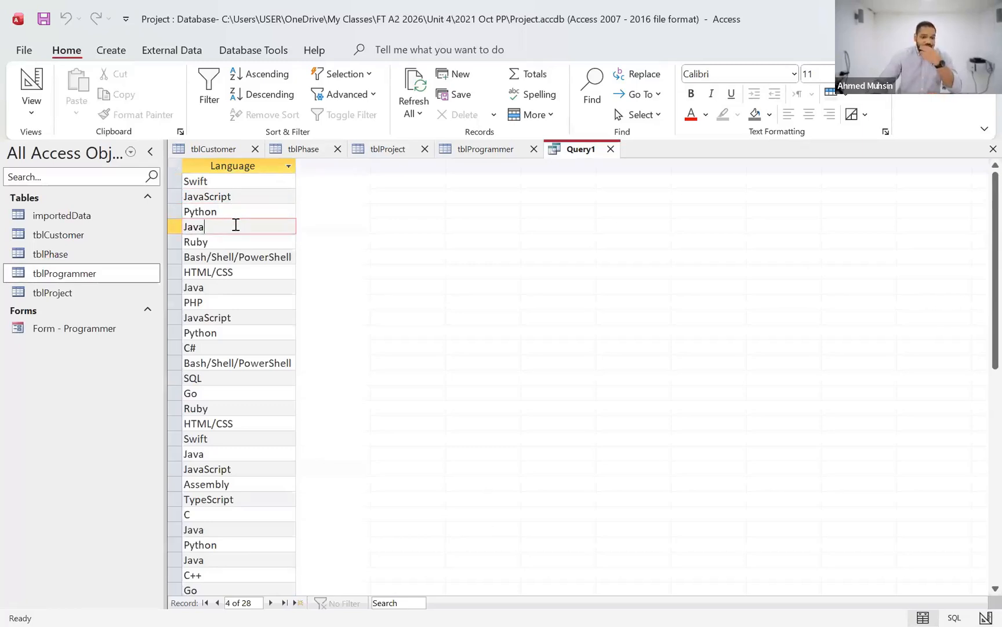
{"action": "left_click", "coordinate": [25, 79]}
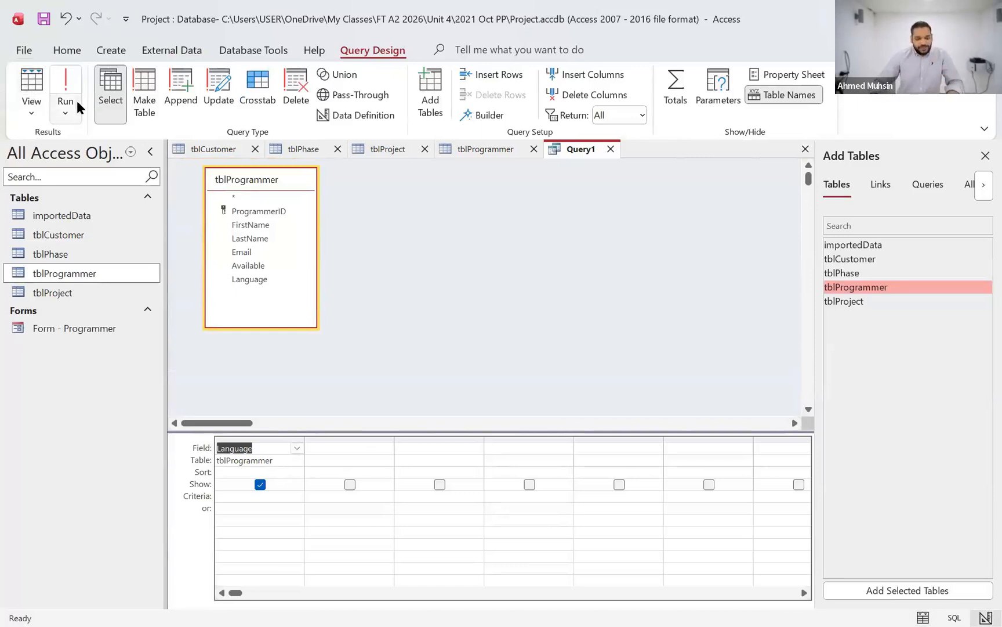
{"action": "key", "text": "super+plus"}
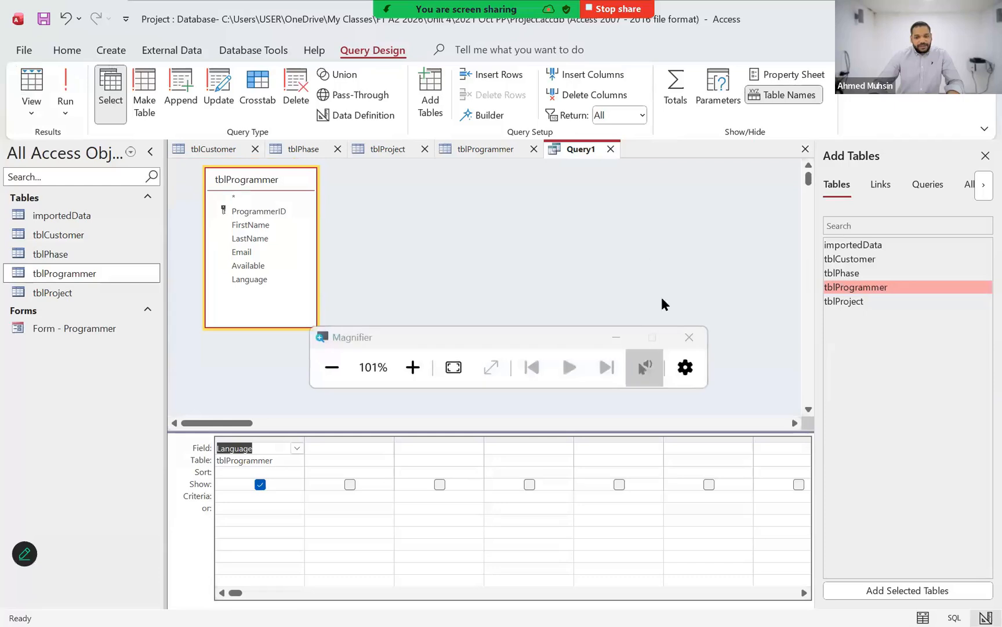
{"action": "left_click", "coordinate": [617, 342]}
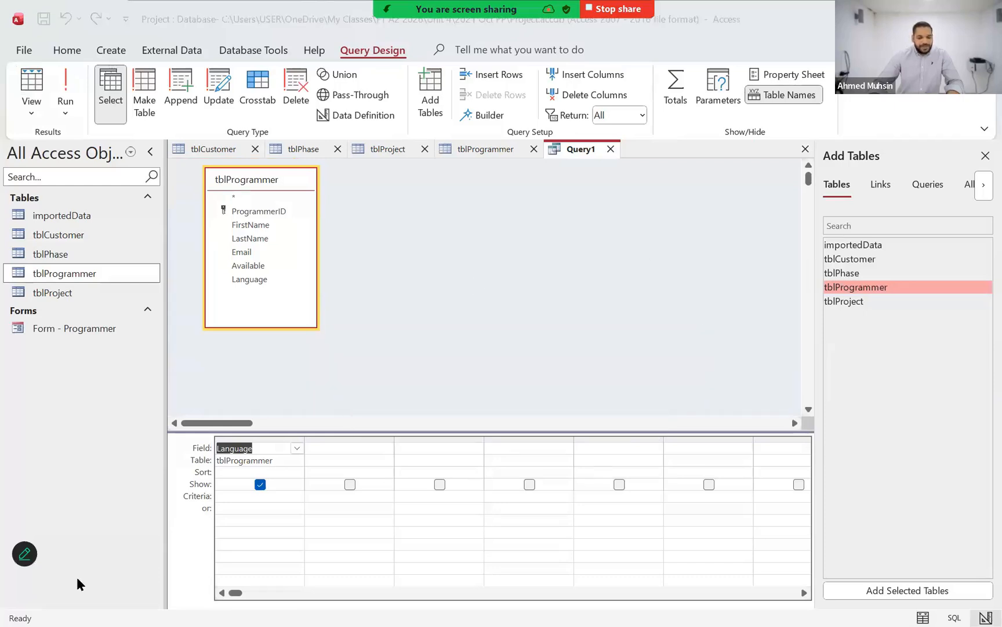
Run the query and examine the repeated Swift entries in the Language column
{"action": "key", "text": "super+plus"}
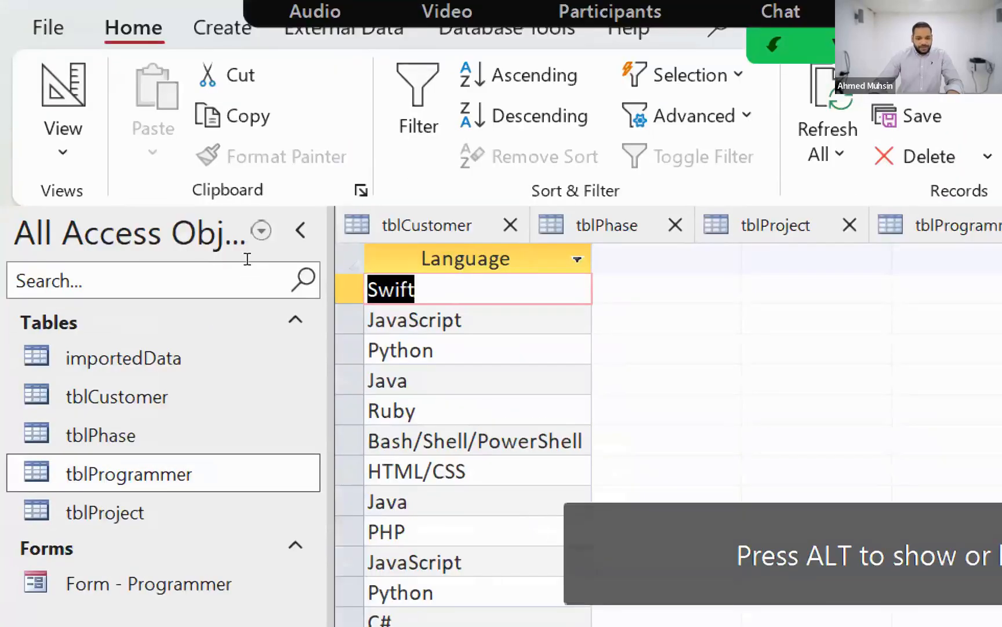
{"action": "key", "text": "super+minus"}
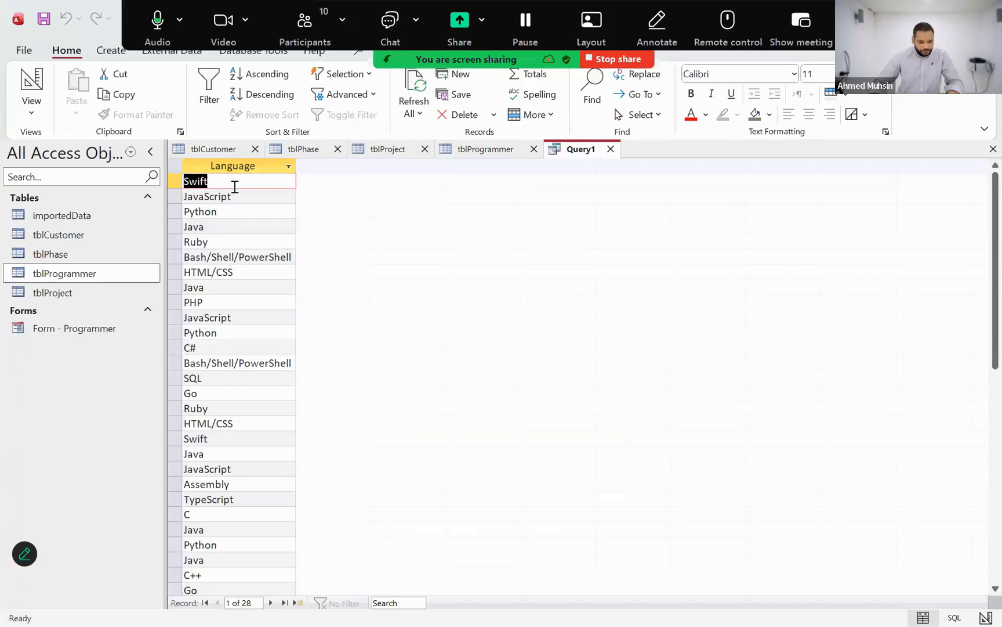
{"action": "left_click_drag", "start_coordinate": [220, 187], "coordinate": [219, 189]}
{"action": "left_click", "coordinate": [218, 186]}
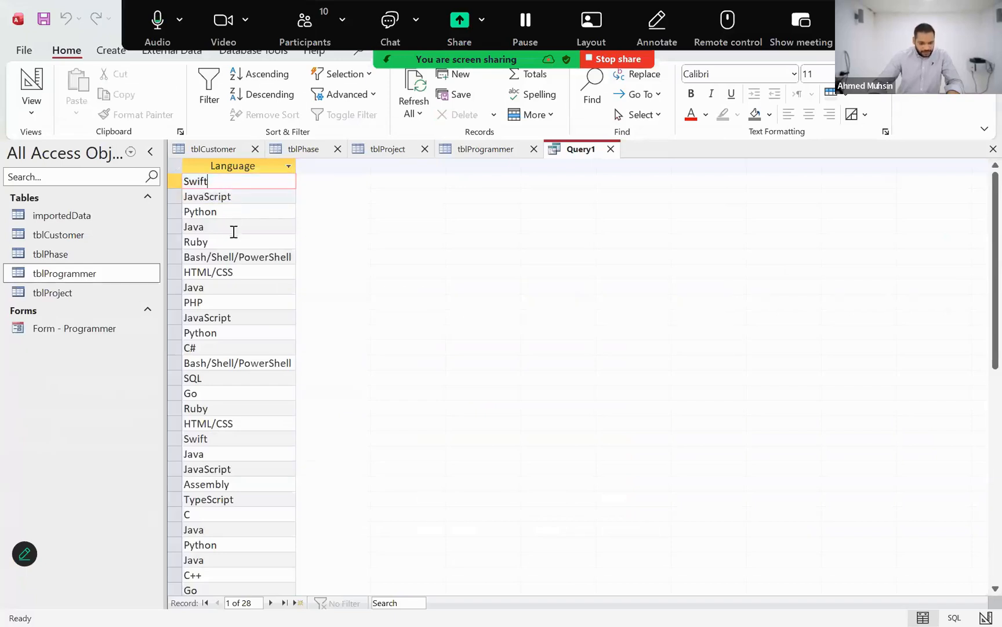
{"action": "scroll", "coordinate": [221, 325], "scroll_direction": "down", "scroll_amount": 1}
{"action": "left_click", "coordinate": [218, 393]}
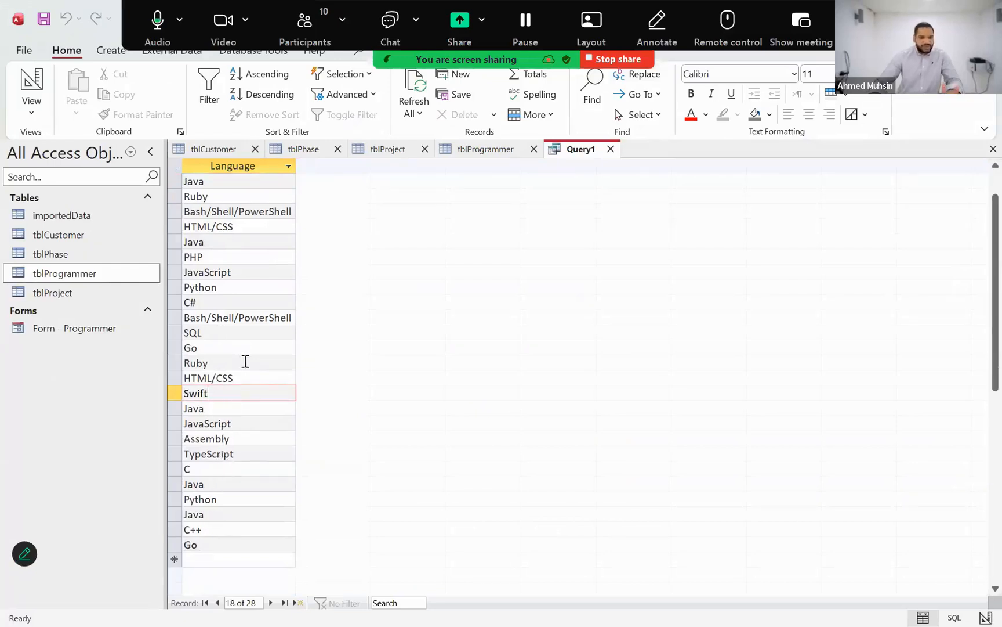
{"action": "scroll", "coordinate": [244, 361], "scroll_direction": "up", "scroll_amount": 1}
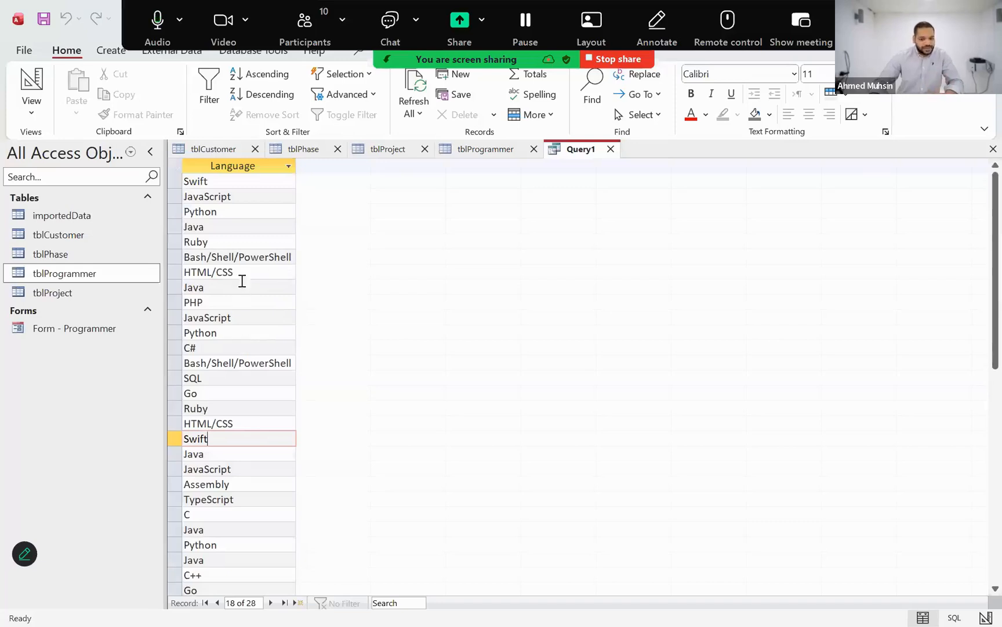
Trace the repeated JavaScript entries through the Language results and return to Design view
{"action": "left_click", "coordinate": [226, 196]}
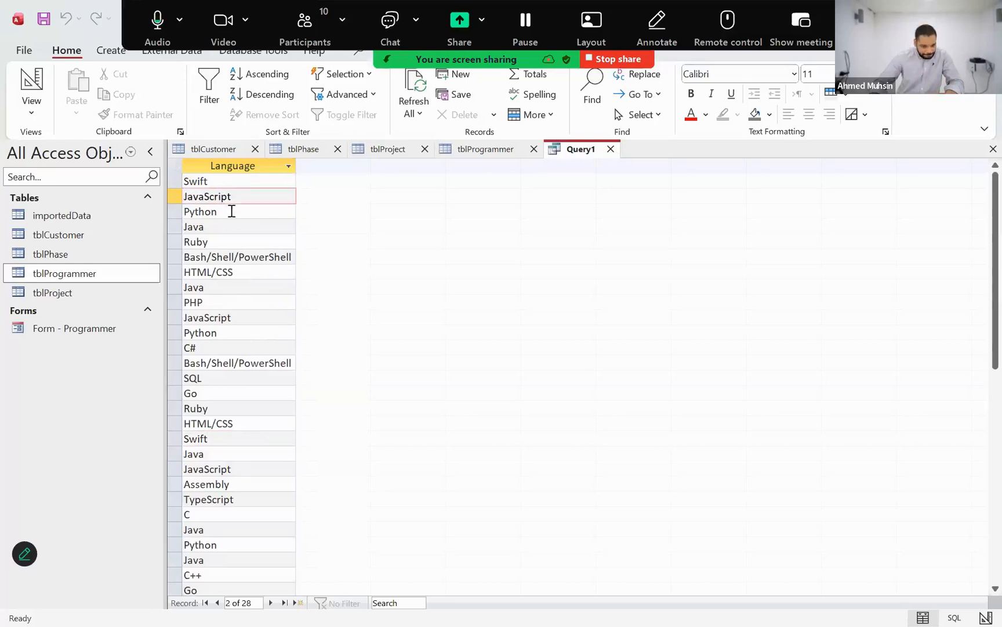
{"action": "left_click", "coordinate": [217, 316]}
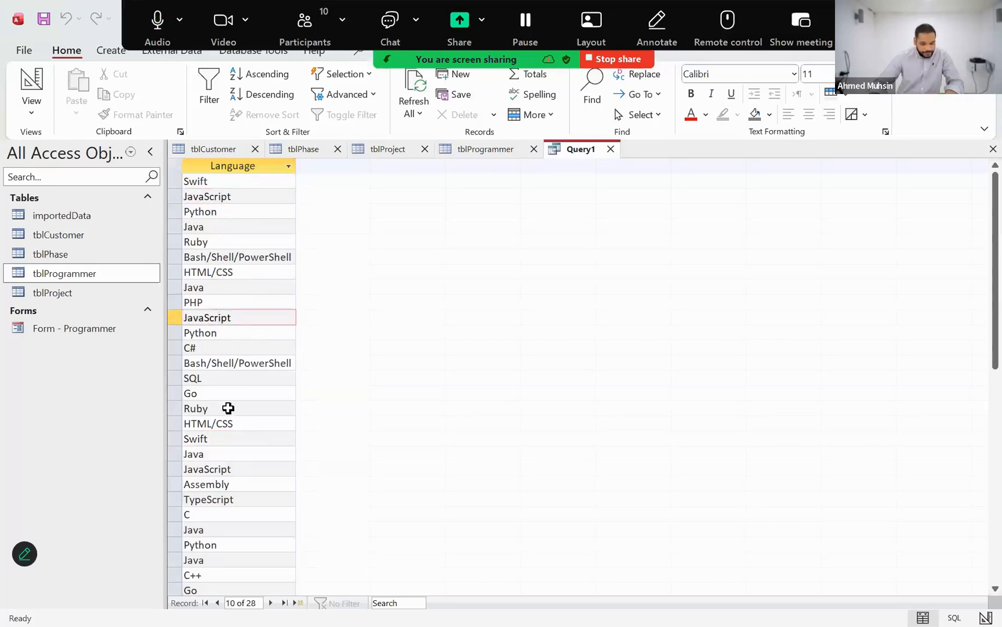
{"action": "left_click", "coordinate": [215, 468]}
{"action": "scroll", "coordinate": [221, 502], "scroll_direction": "down", "scroll_amount": 3}
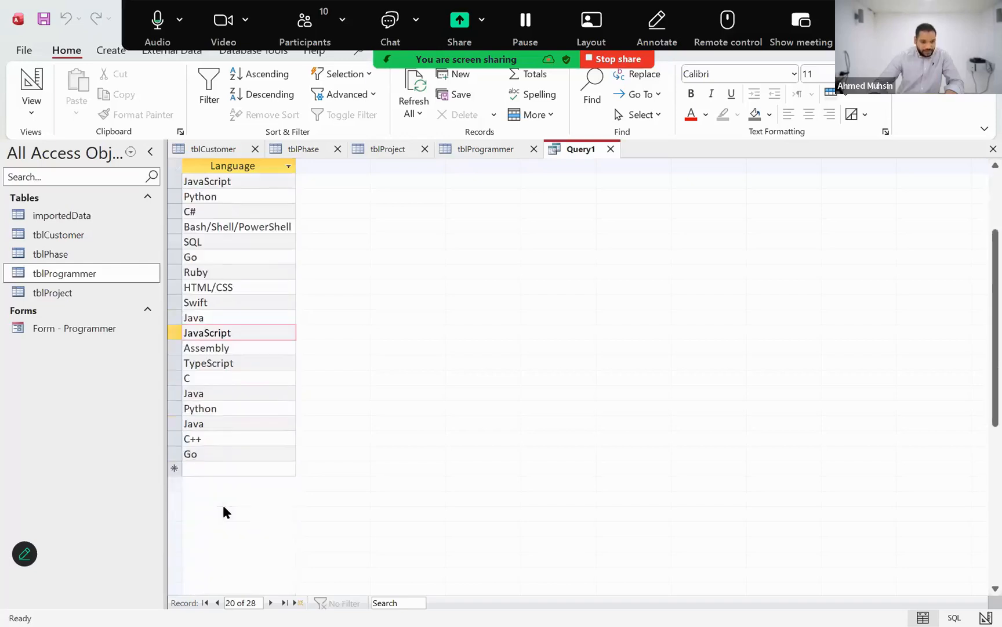
{"action": "scroll", "coordinate": [227, 499], "scroll_direction": "up", "scroll_amount": 3}
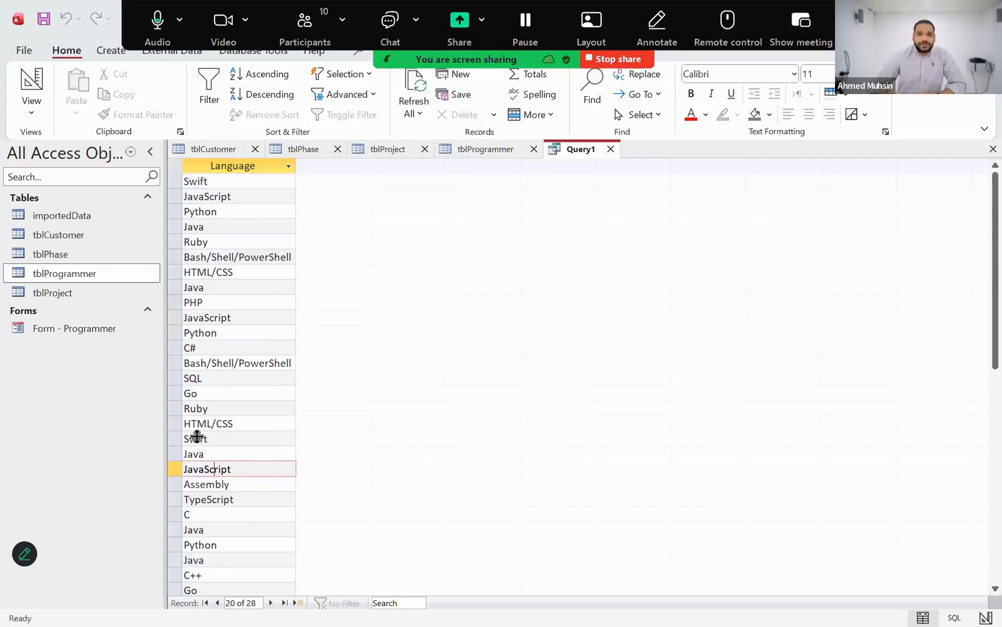
{"action": "left_click", "coordinate": [18, 84]}
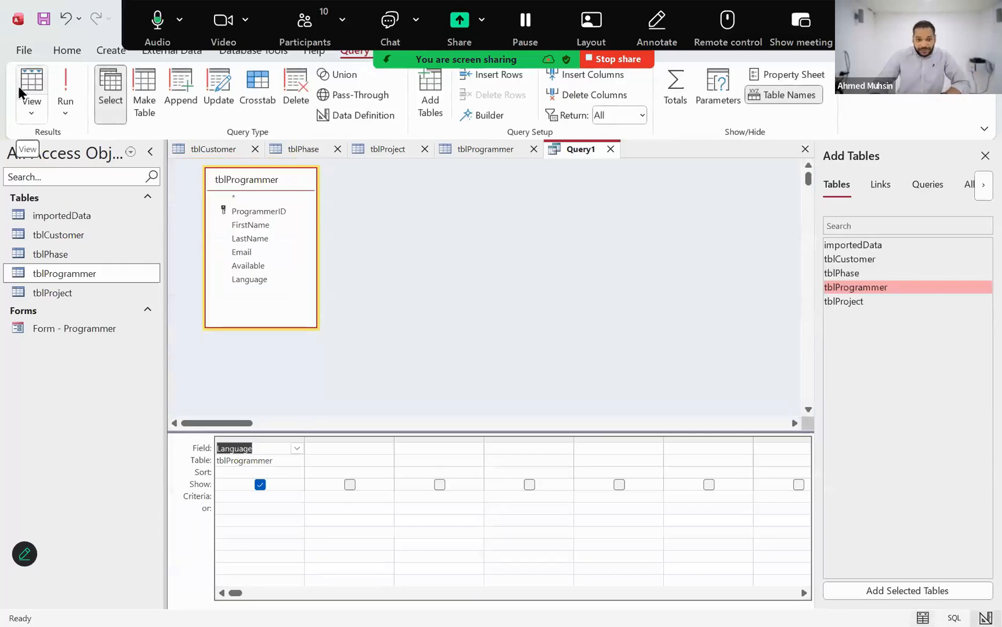
Add the ProgrammerID field to the query, run it to review each programmer's language, and return to Design view
{"action": "double_click", "coordinate": [272, 212]}
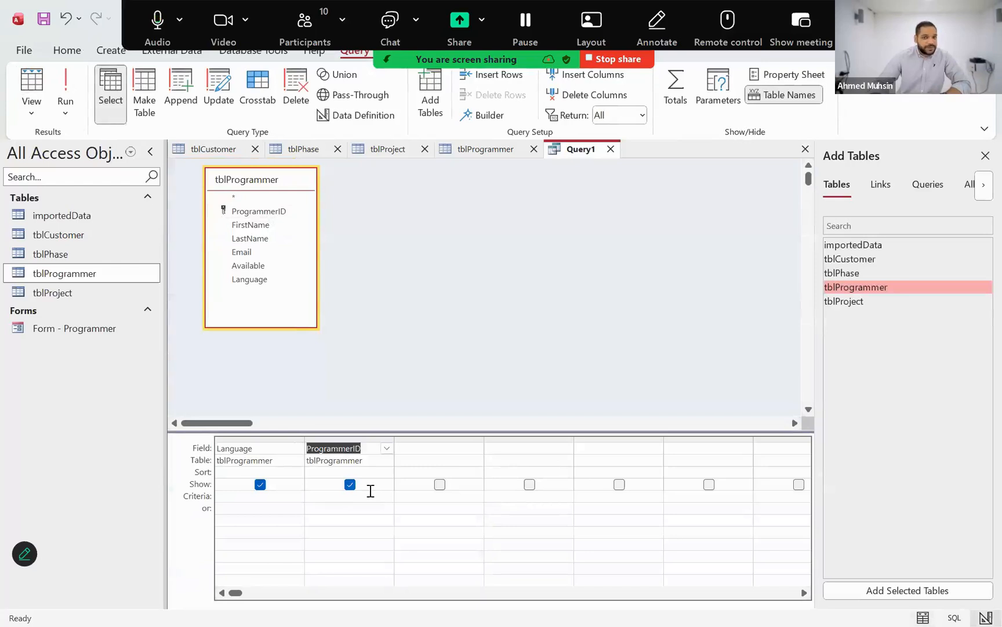
{"action": "left_click", "coordinate": [72, 93]}
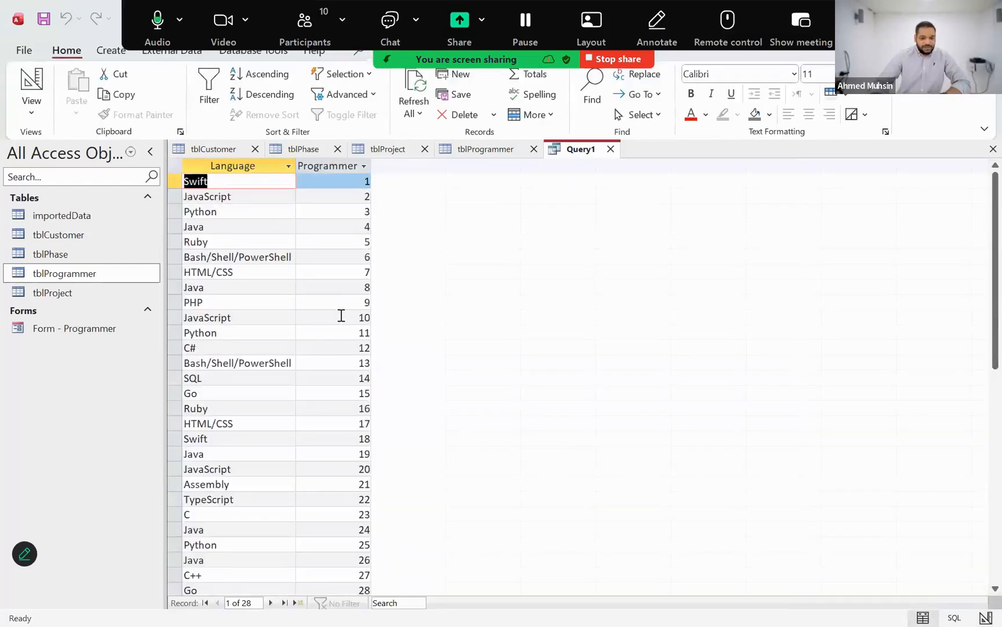
{"action": "scroll", "coordinate": [346, 346], "scroll_direction": "down", "scroll_amount": 2}
{"action": "scroll", "coordinate": [346, 346], "scroll_direction": "down", "scroll_amount": 1}
{"action": "scroll", "coordinate": [347, 347], "scroll_direction": "up", "scroll_amount": 3}
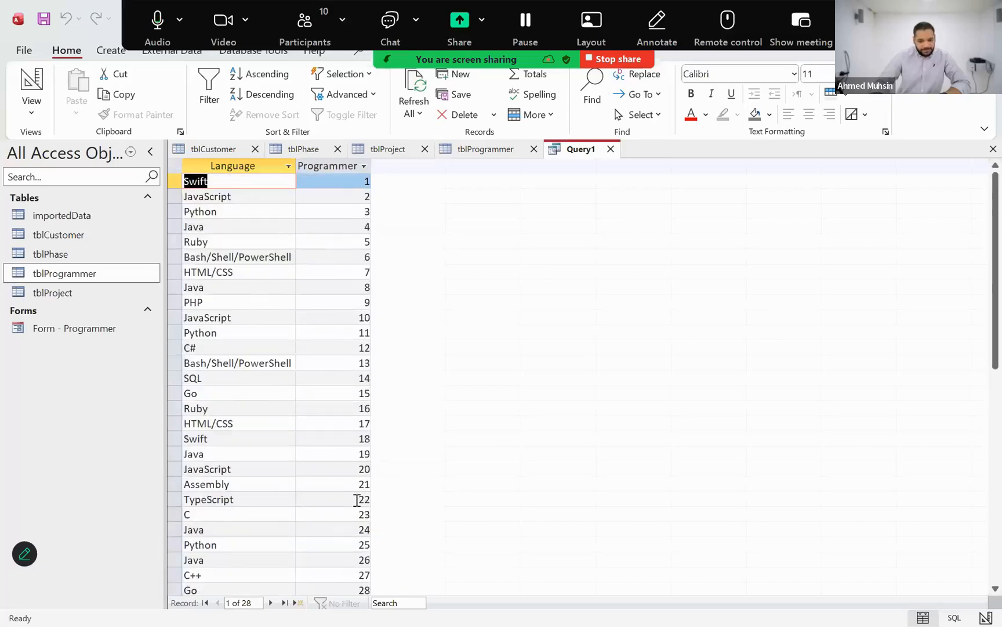
{"action": "scroll", "coordinate": [358, 499], "scroll_direction": "down", "scroll_amount": 1}
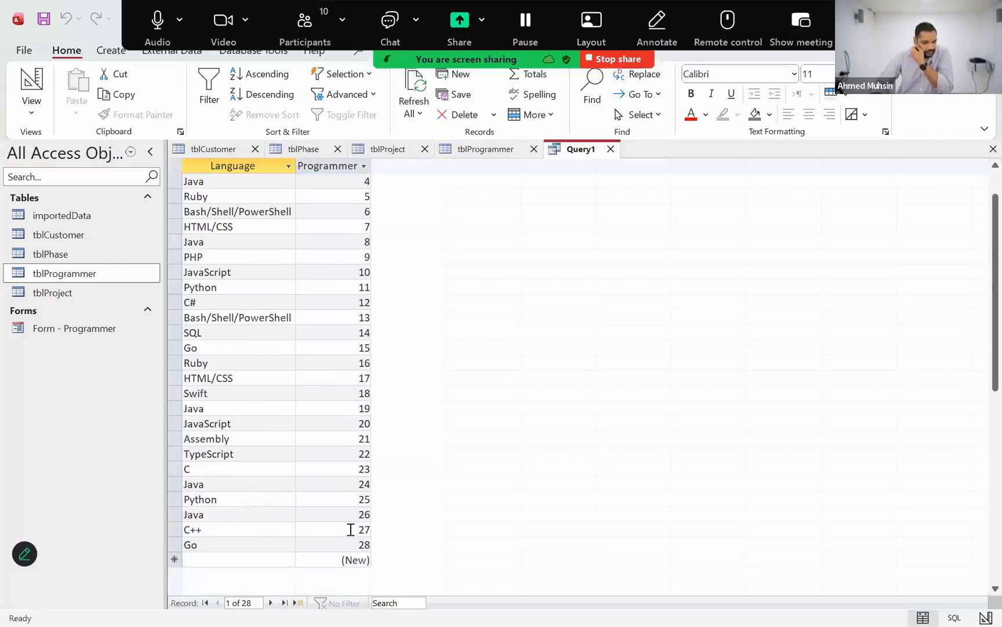
{"action": "scroll", "coordinate": [348, 510], "scroll_direction": "up", "scroll_amount": 1}
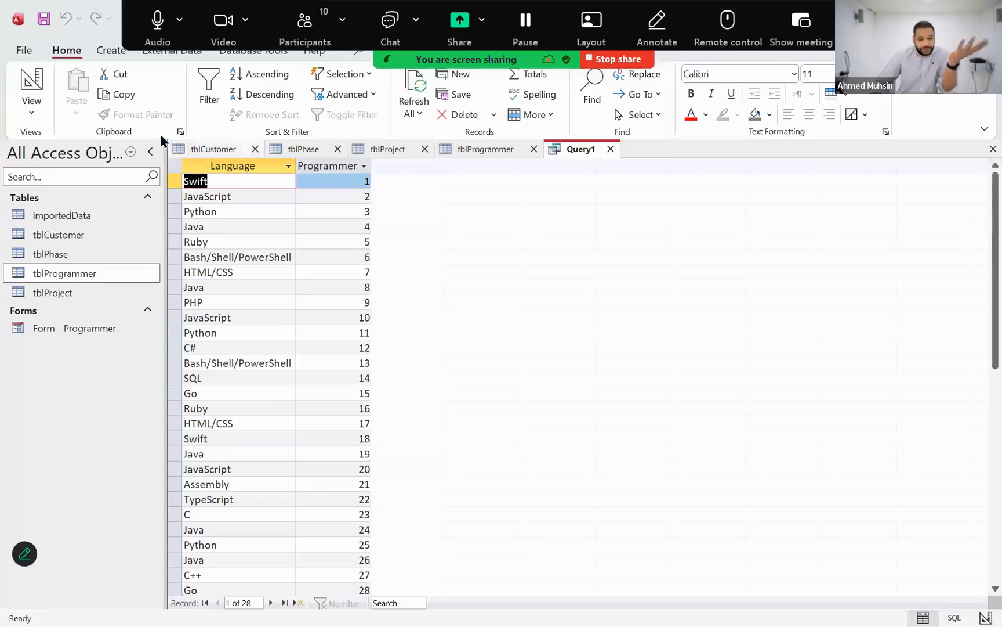
{"action": "left_click", "coordinate": [31, 107]}
{"action": "left_click", "coordinate": [81, 207]}
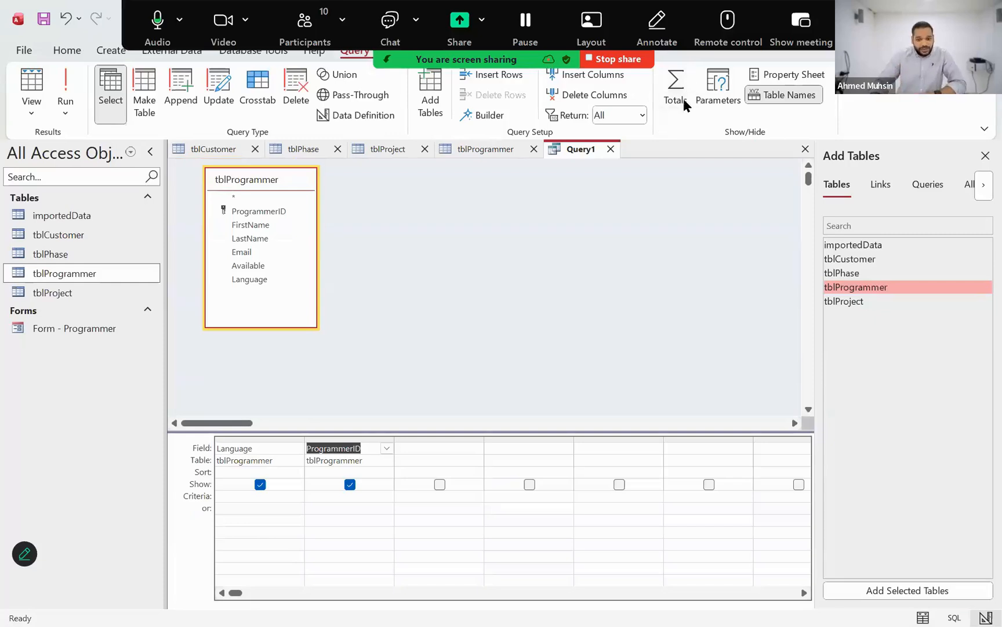
Turn on Totals for the query, run it grouped by both Language and ProgrammerID, and return to Design view
{"action": "left_click", "coordinate": [676, 93]}
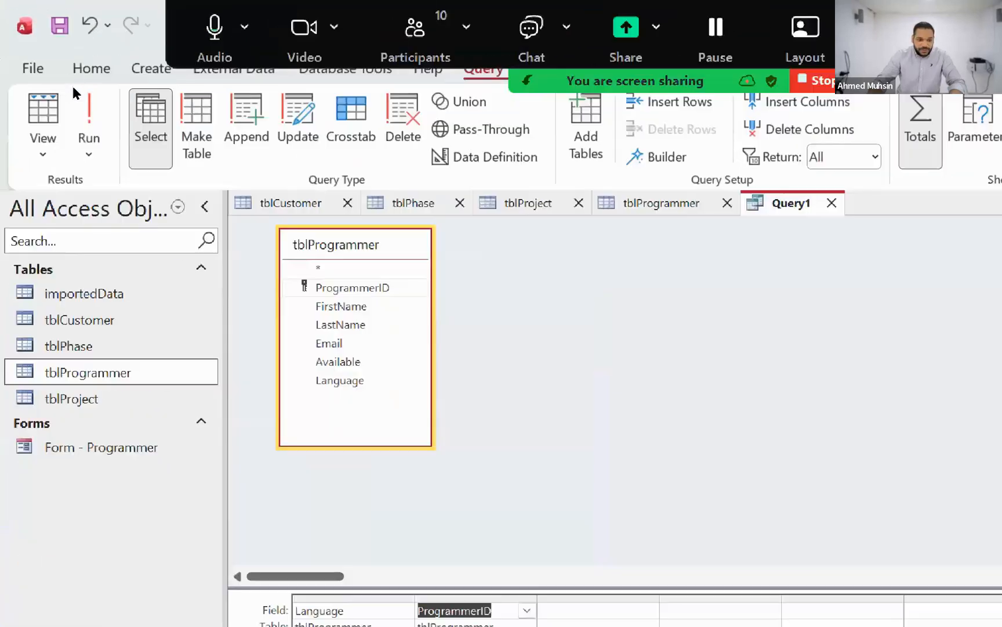
{"action": "left_click", "coordinate": [89, 116]}
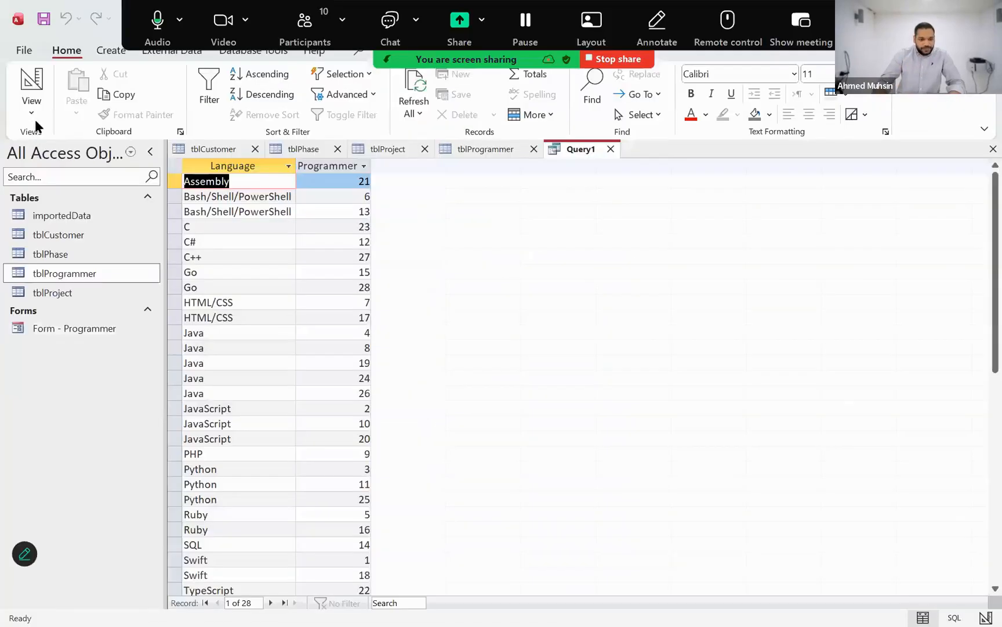
{"action": "left_click", "coordinate": [33, 113]}
{"action": "left_click", "coordinate": [40, 203]}
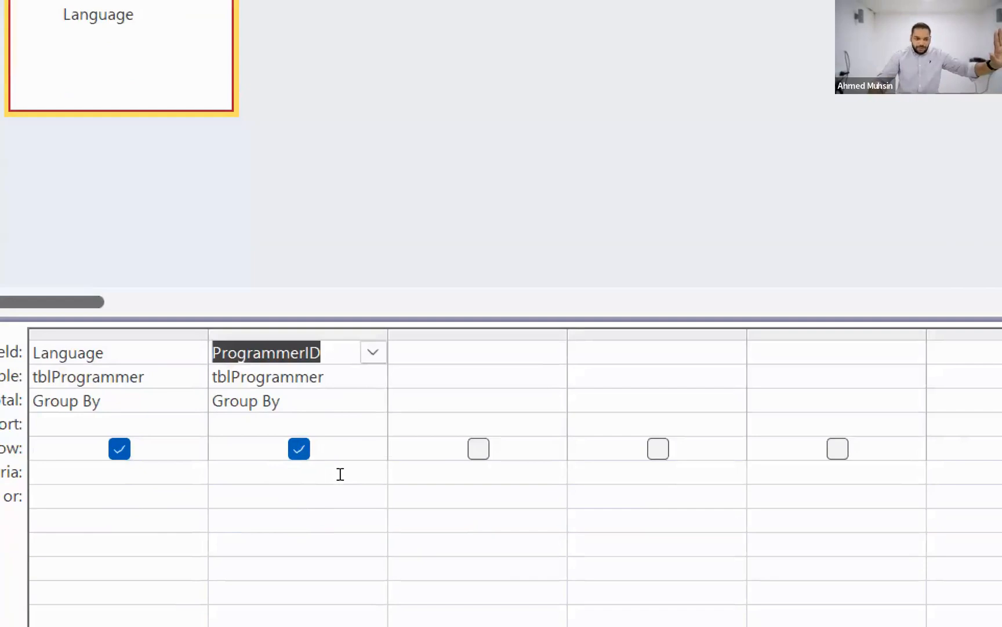
Change the ProgrammerID total to Count and run the query
{"action": "left_click", "coordinate": [343, 401]}
{"action": "left_click", "coordinate": [373, 401]}
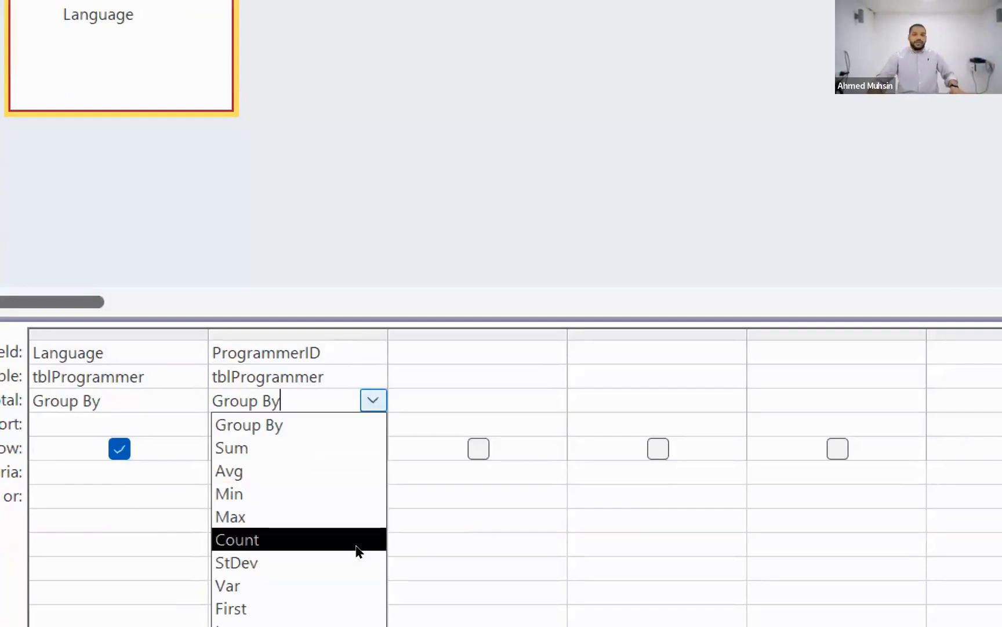
{"action": "left_click", "coordinate": [358, 548]}
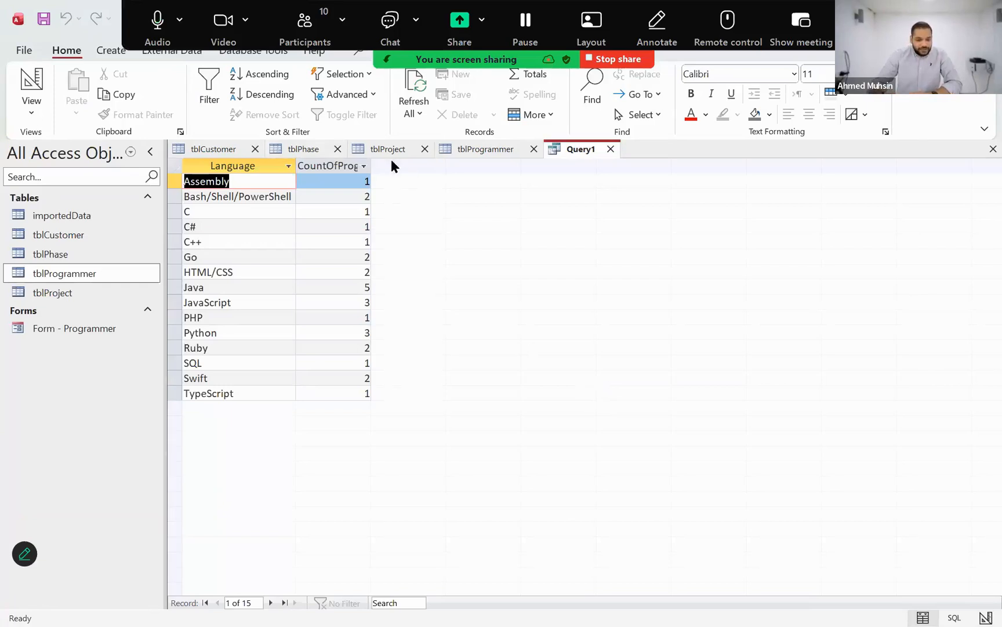
Widen the programmer count column in the datasheet so its full heading fits
{"action": "left_click", "coordinate": [366, 167]}
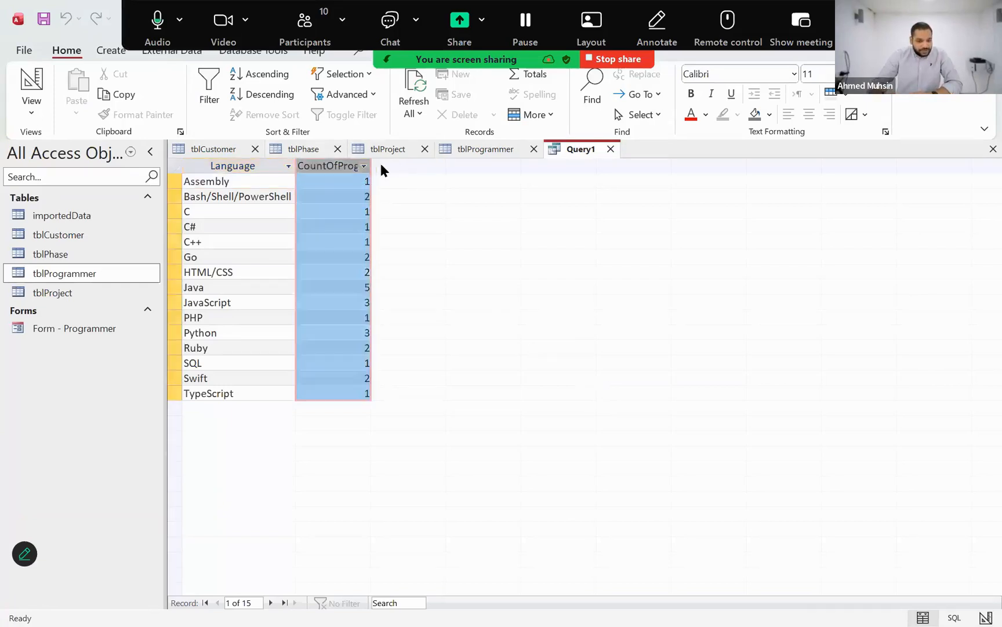
{"action": "left_click", "coordinate": [329, 195]}
{"action": "left_click_drag", "start_coordinate": [371, 166], "coordinate": [482, 168]}
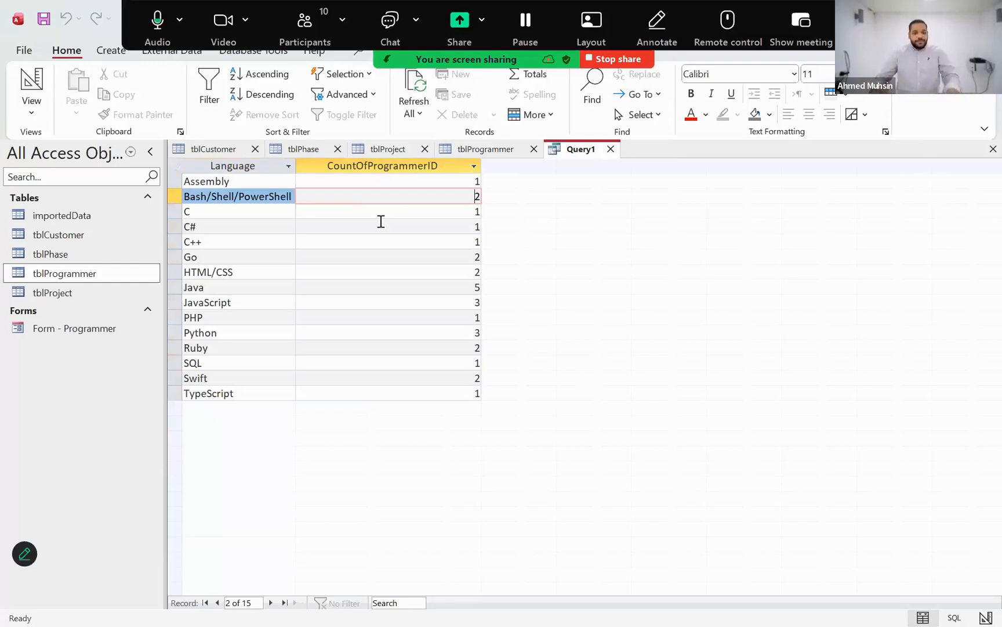
Check the required result order in the question 2(a) PDF, return to Access, and set the ProgrammerID count to sort Ascending
{"action": "key", "text": "alt+Tab"}
{"action": "key", "text": "alt+Tab"}
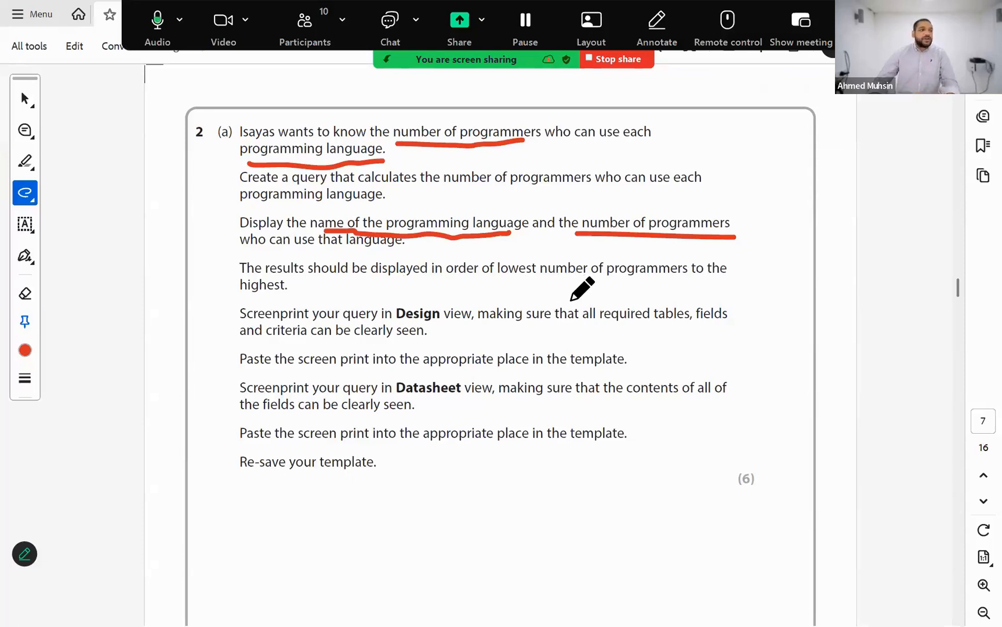
{"action": "key", "text": "alt+Tab"}
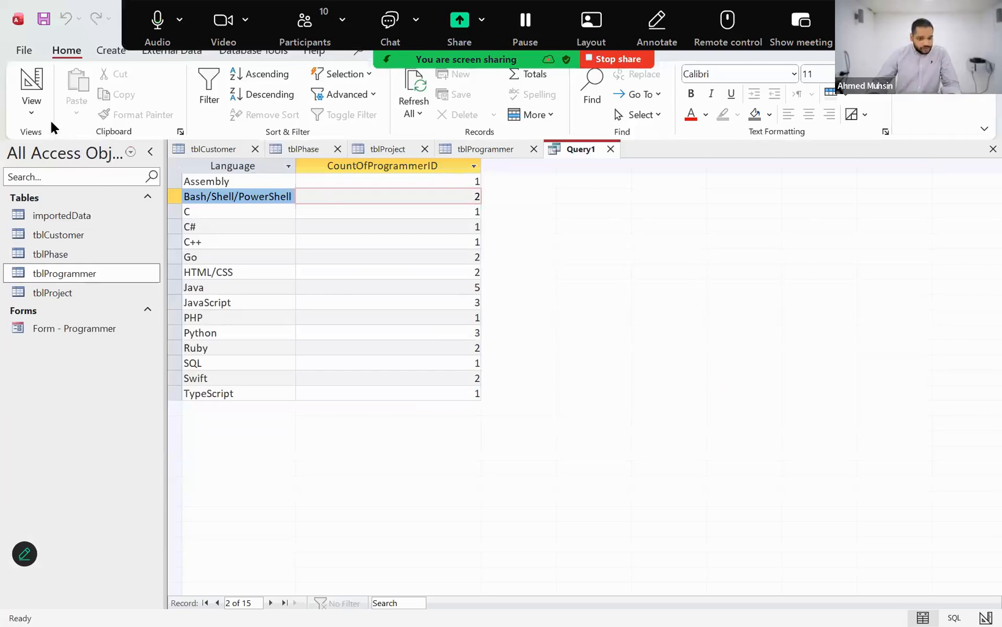
{"action": "left_click", "coordinate": [33, 113]}
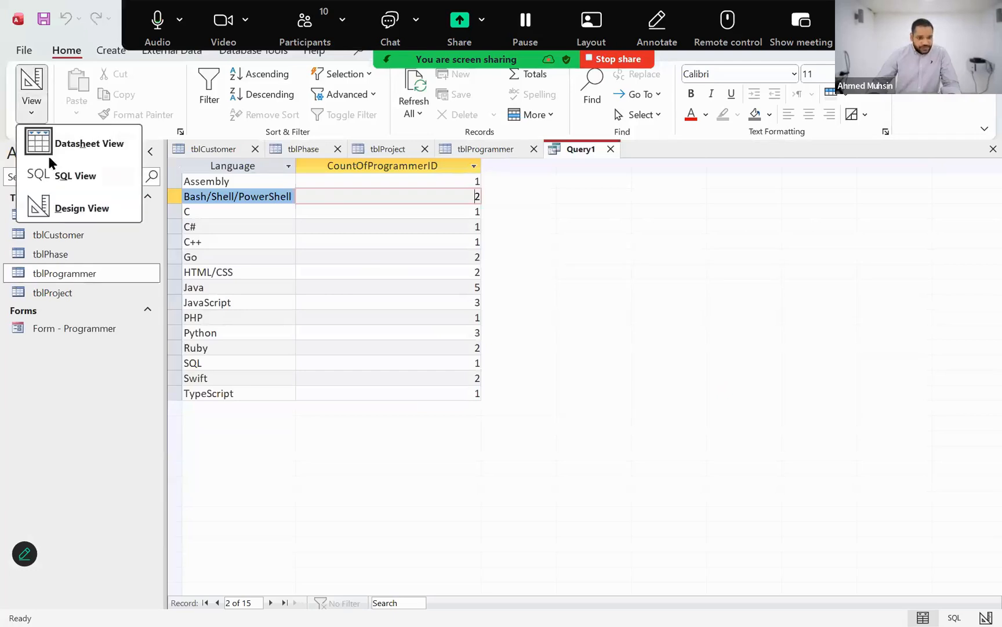
{"action": "left_click", "coordinate": [51, 200]}
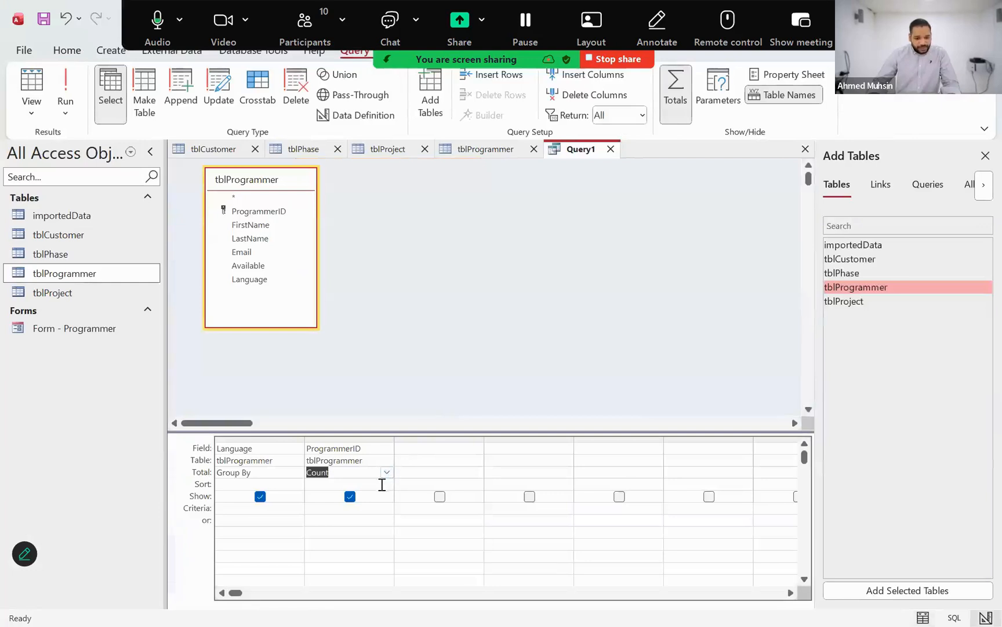
{"action": "left_click", "coordinate": [387, 484]}
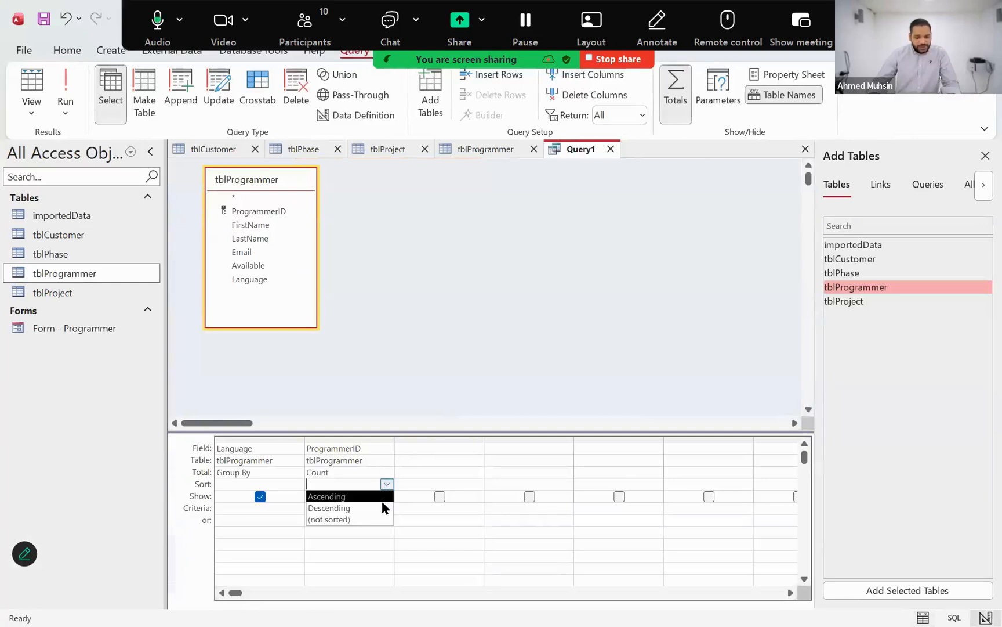
{"action": "left_click", "coordinate": [384, 497]}
Run the sorted query and compare its results with the question 2(a) instructions in the exam PDF
{"action": "key", "text": "alt+Tab"}
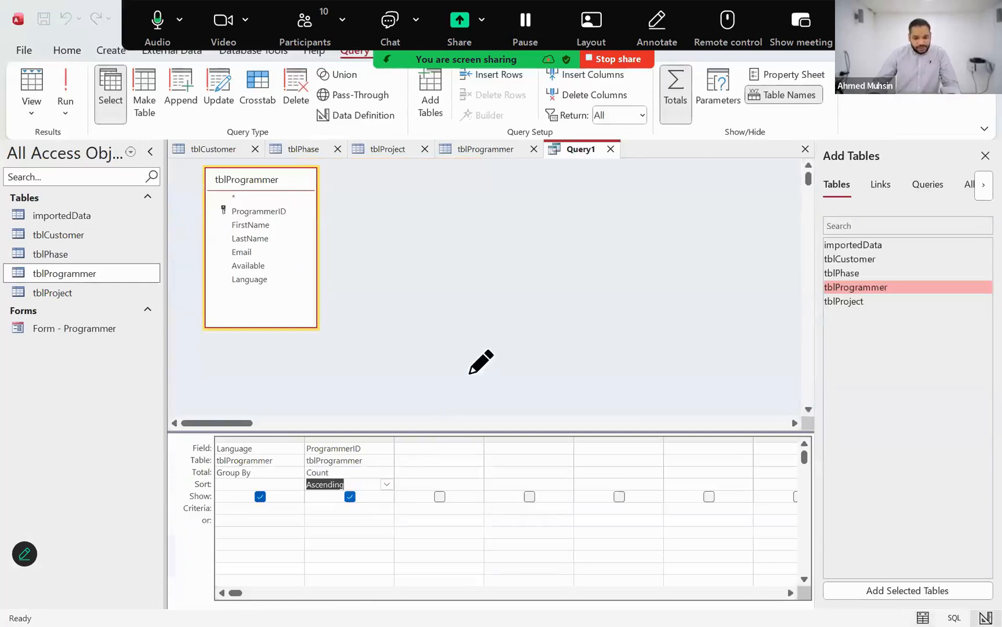
{"action": "key", "text": "alt+Tab"}
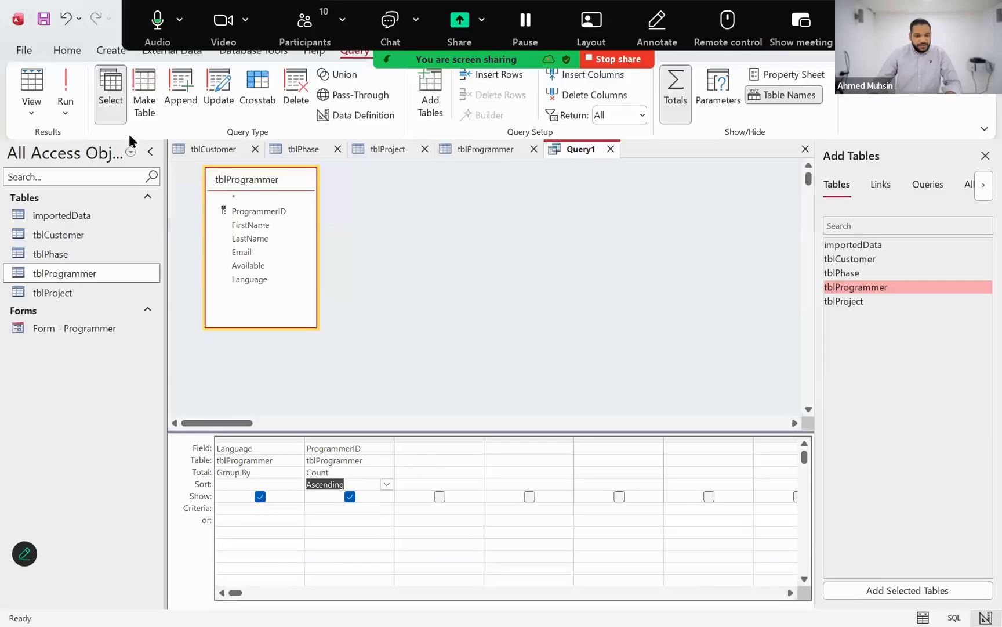
{"action": "left_click", "coordinate": [71, 87]}
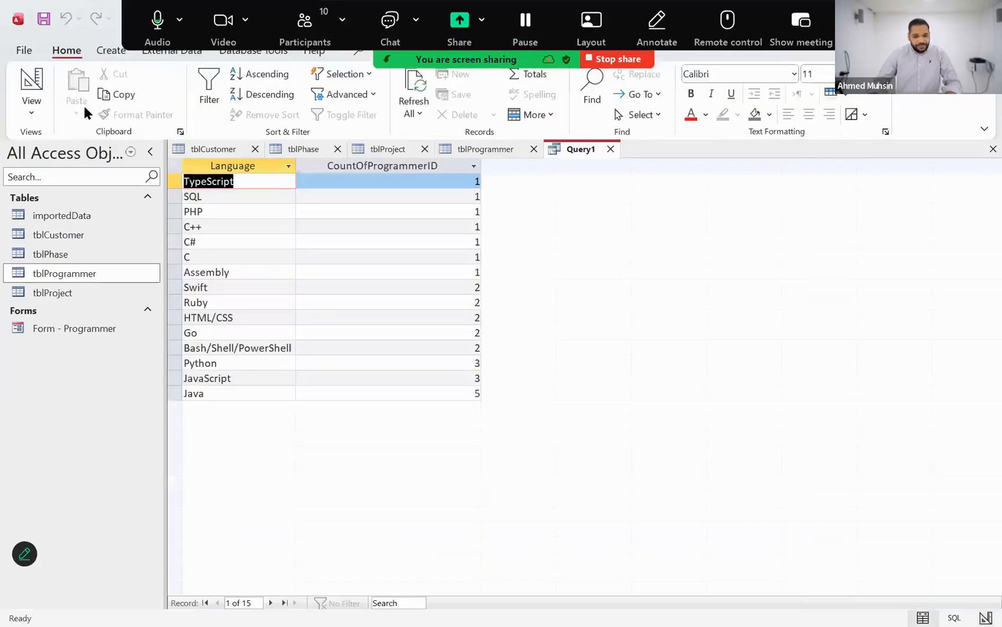
{"action": "key", "text": "alt+Tab"}
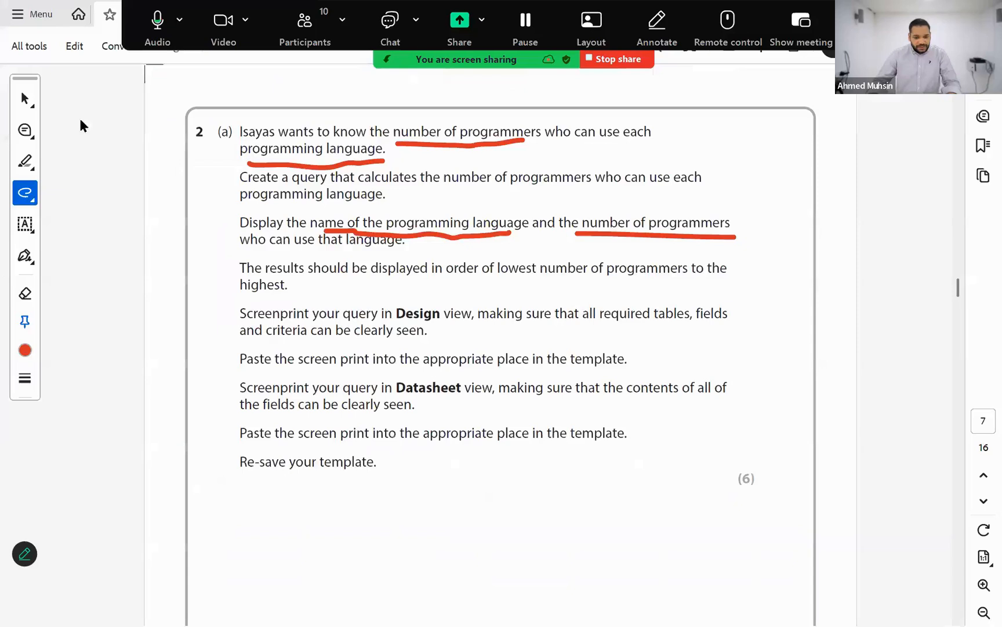
{"action": "key", "text": "alt+Tab"}
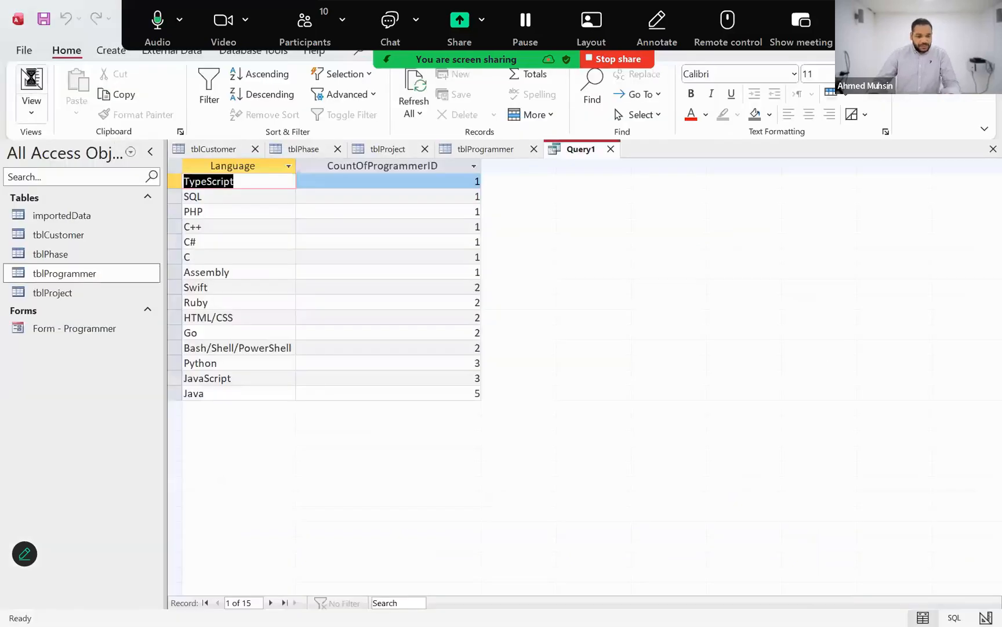
Save the query as "2a - Count of Programmers by Language"
{"action": "left_click", "coordinate": [32, 85]}
{"action": "left_click", "coordinate": [31, 87]}
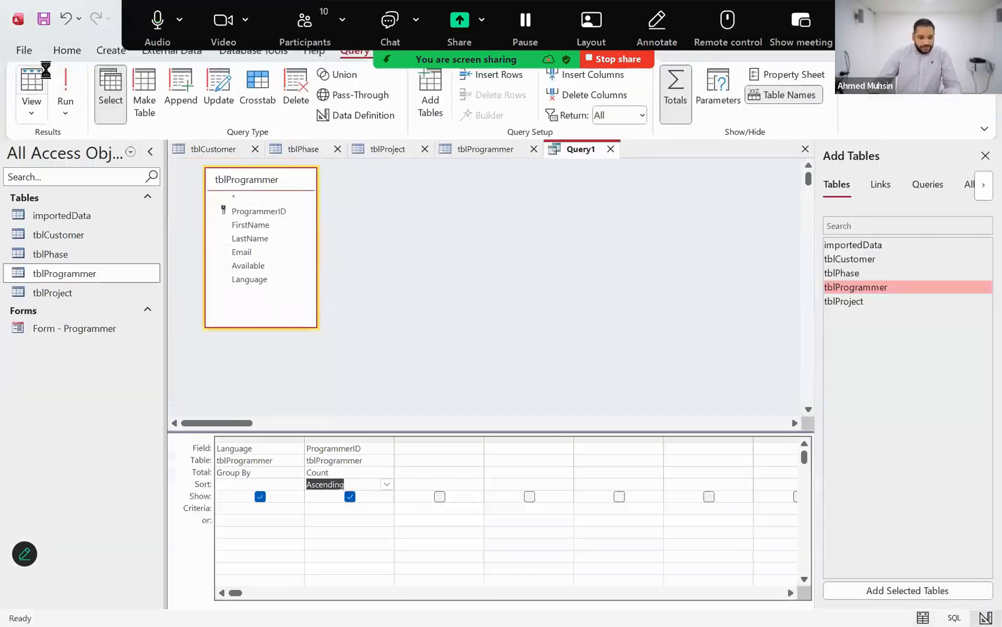
{"action": "left_click", "coordinate": [43, 19]}
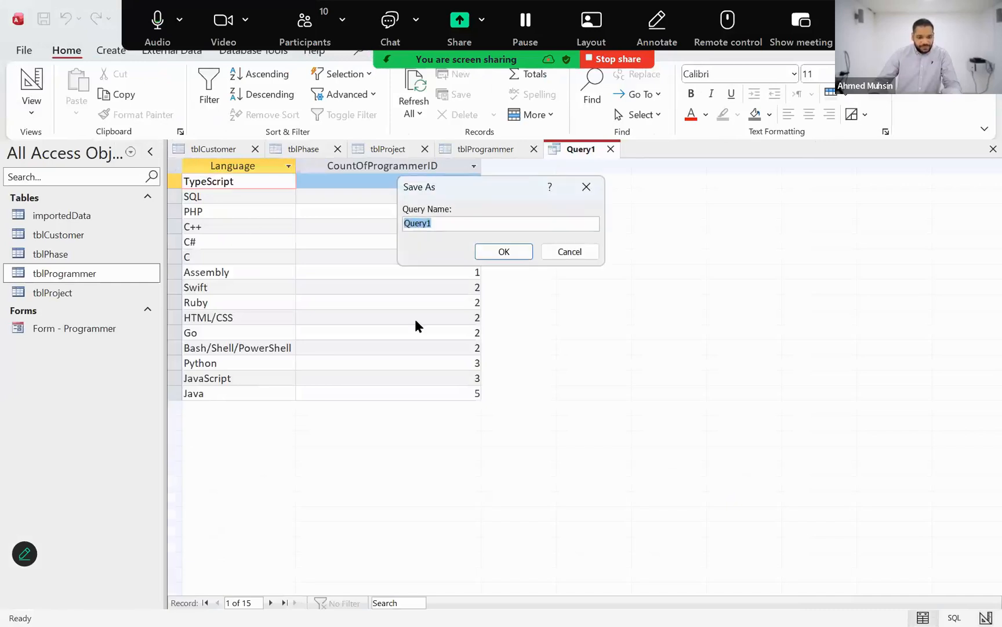
{"action": "type", "text": "2a "}
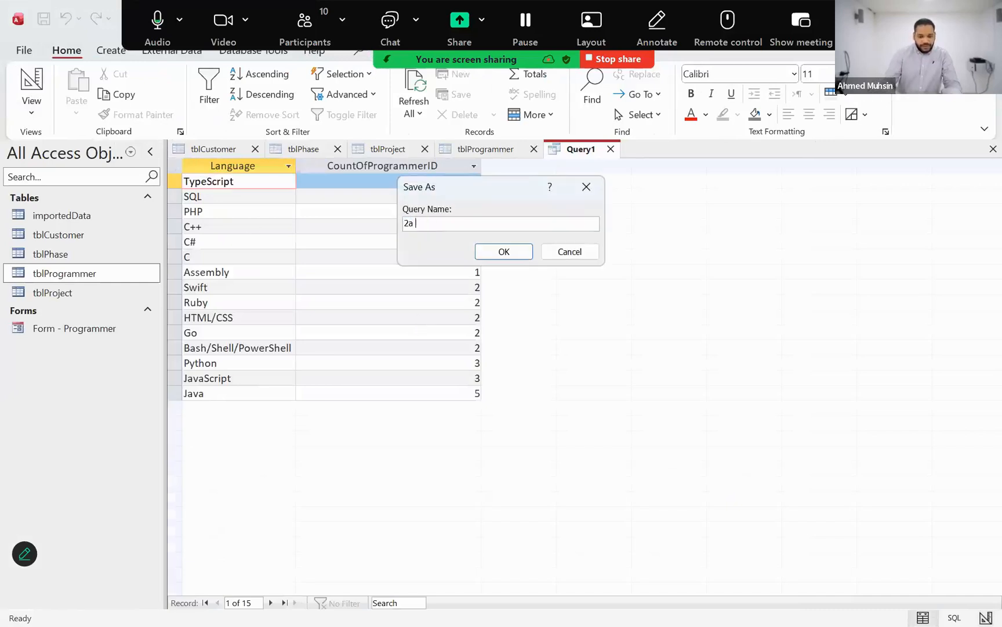
{"action": "type", "text": "- COunt"}
{"action": "key", "text": "BackSpace"}
{"action": "key", "text": "BackSpace"}
{"action": "key", "text": "BackSpace"}
{"action": "type", "text": "ount "}
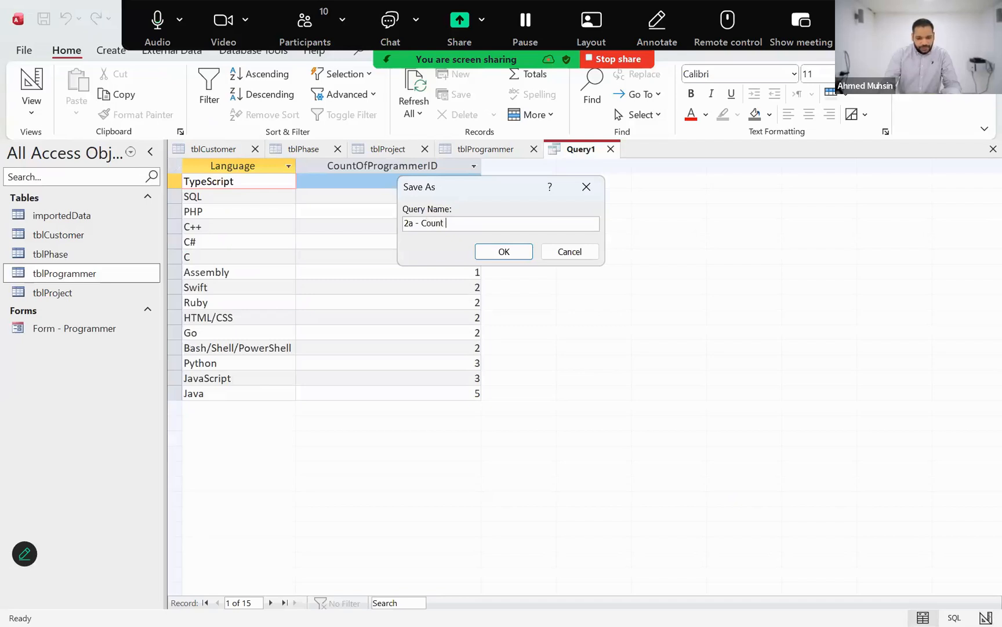
{"action": "type", "text": "of Programmers by Langu"}
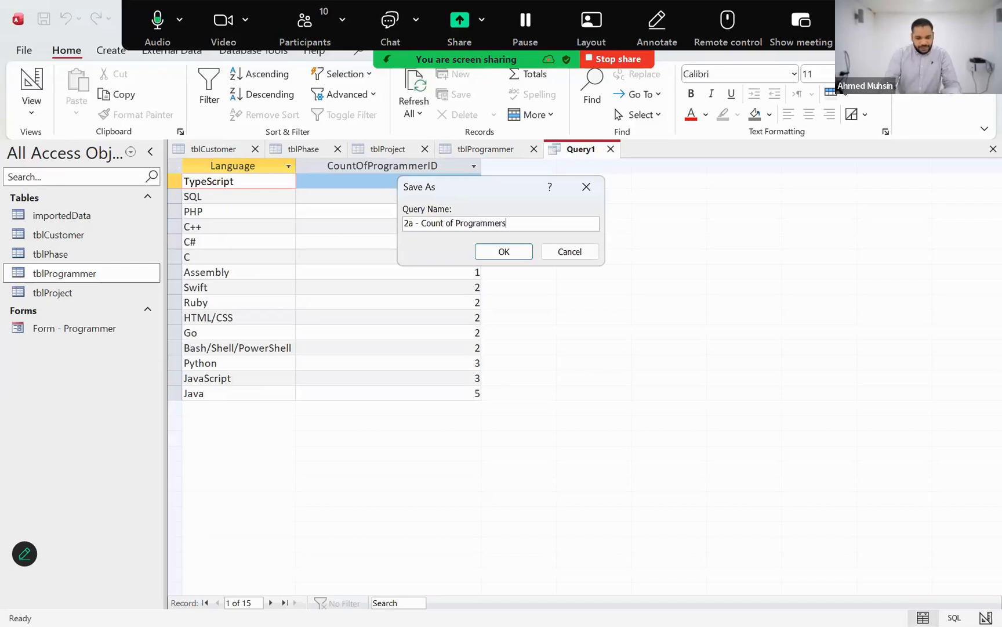
{"action": "type", "text": "age"}
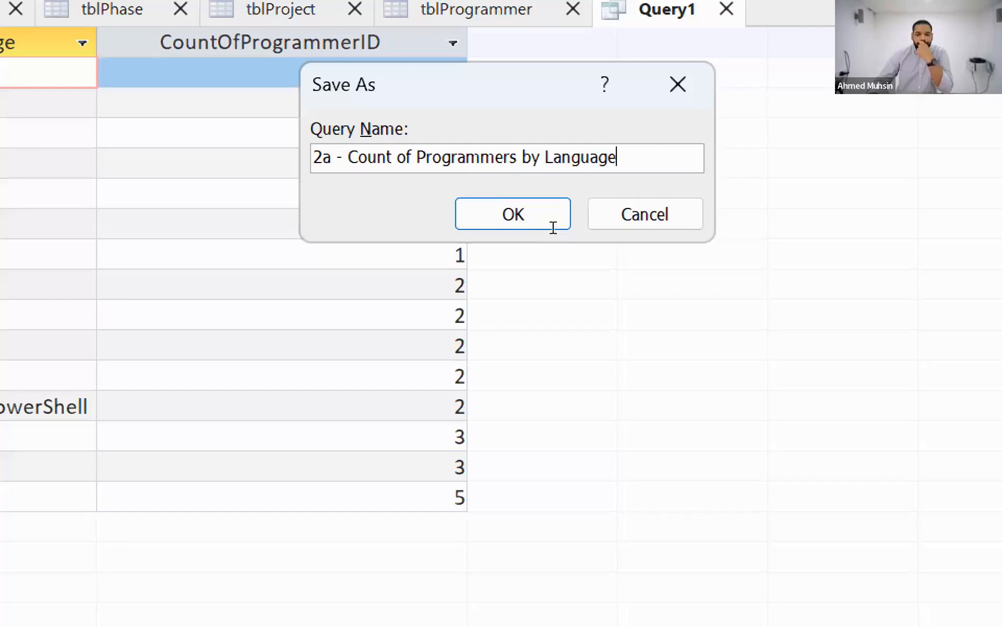
{"action": "key", "text": "Return"}
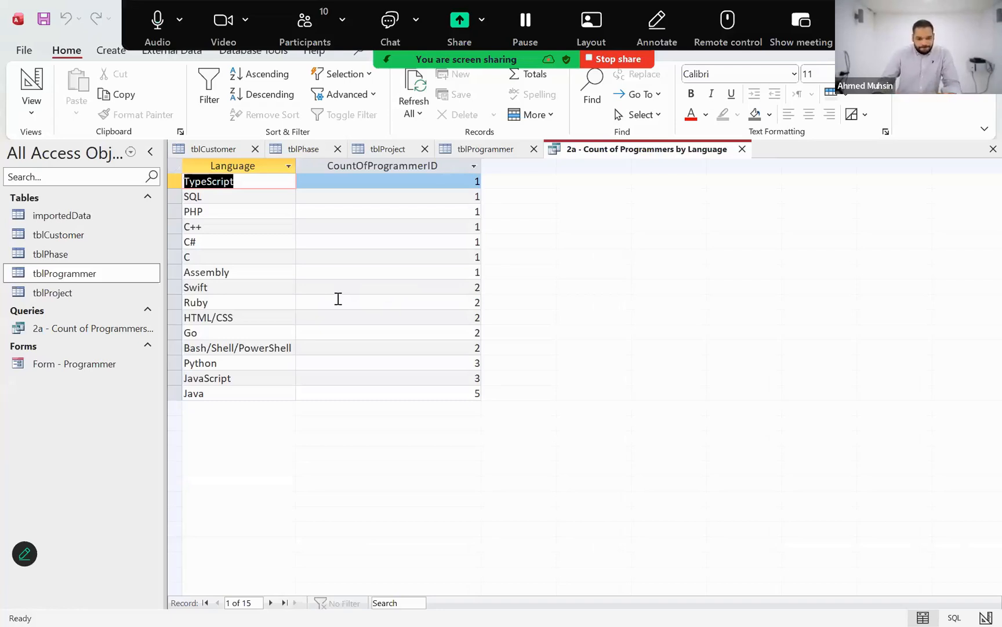
Switch to the exam PDF and add the text note "Done in Class" beside the question 2(a) line "Re-save your template."
{"action": "key", "text": "alt+Tab"}
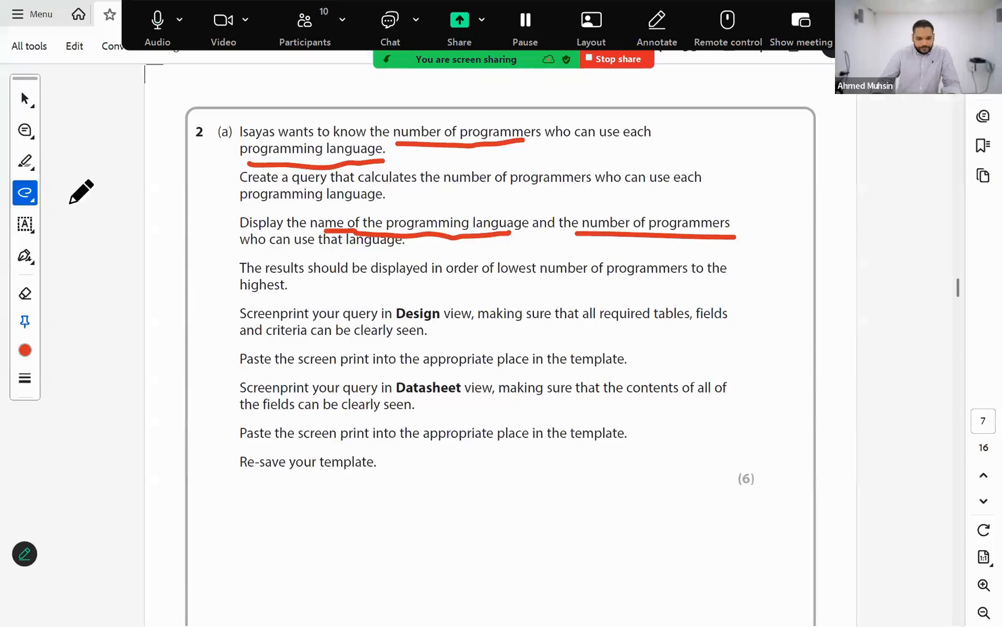
{"action": "left_click", "coordinate": [25, 224]}
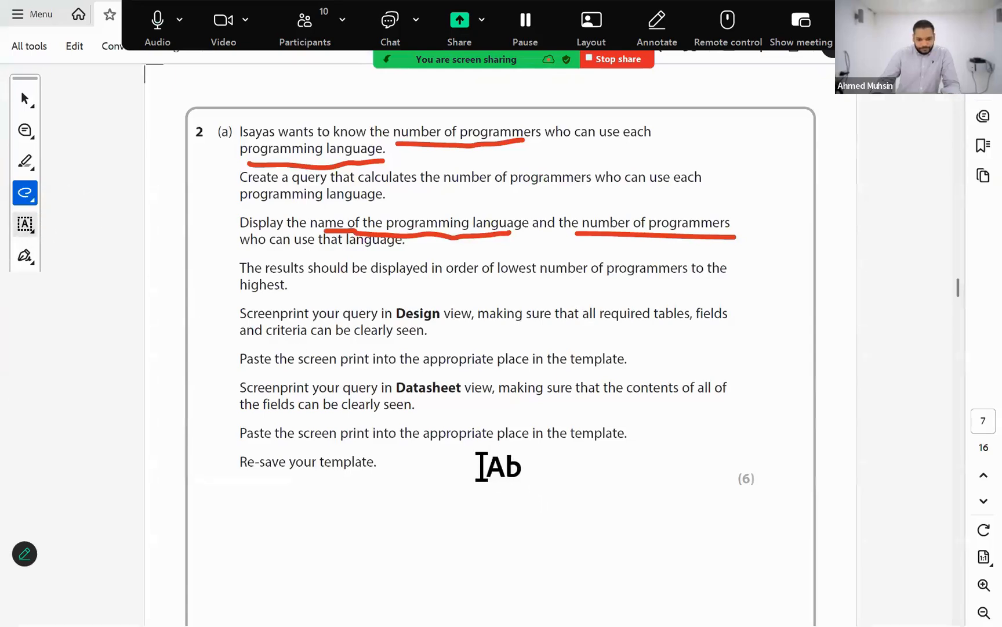
{"action": "left_click", "coordinate": [494, 461]}
{"action": "type", "text": "Done"}
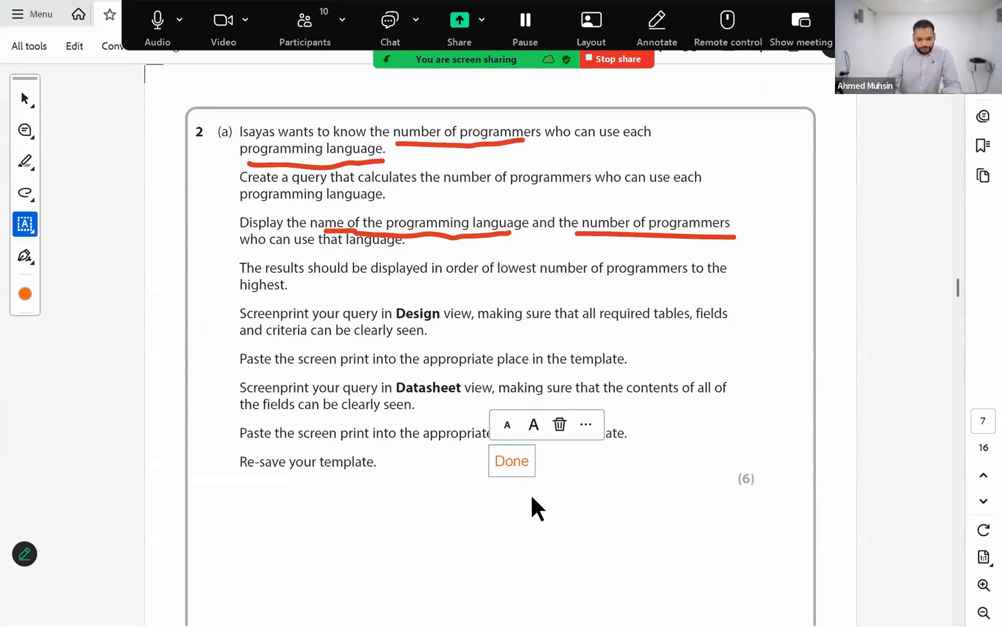
{"action": "type", "text": " in Class"}
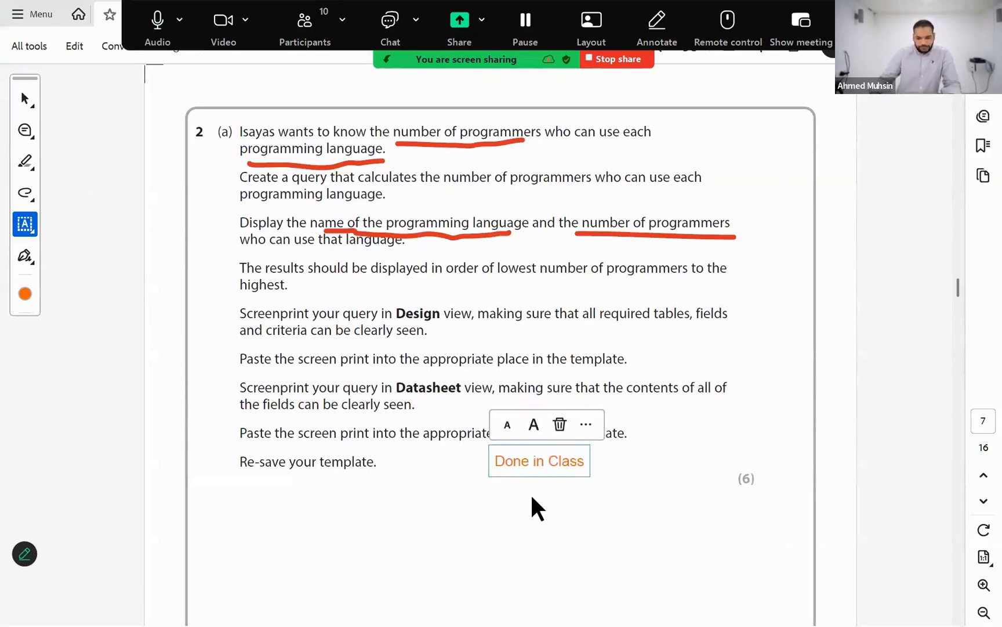
{"action": "left_click", "coordinate": [779, 364]}
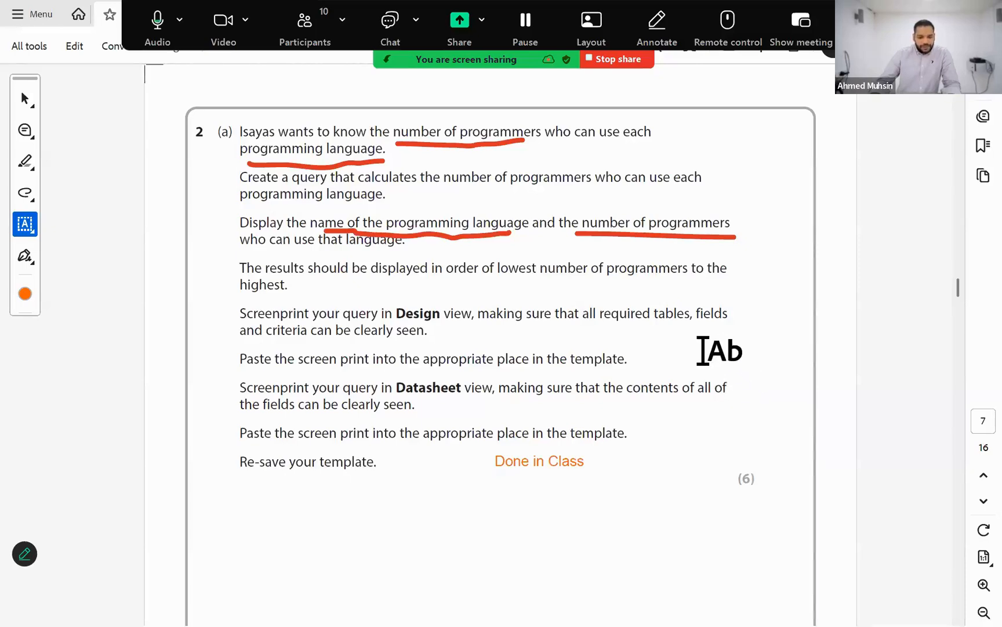
Return to Access, show the 2a query in Design view, and take a screen snip of its table and design grid
{"action": "key", "text": "alt+Tab"}
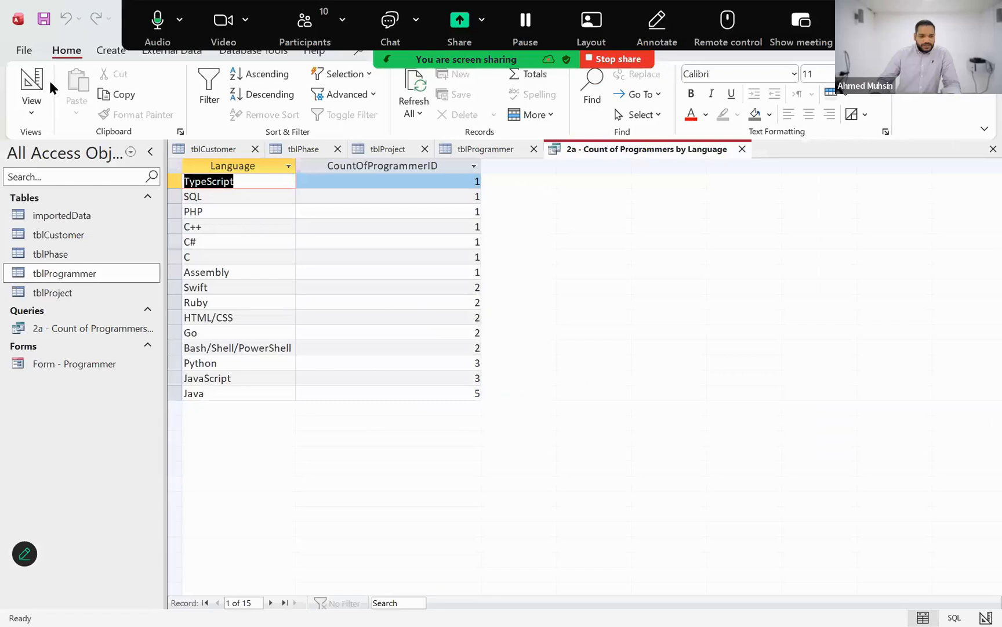
{"action": "left_click", "coordinate": [31, 87]}
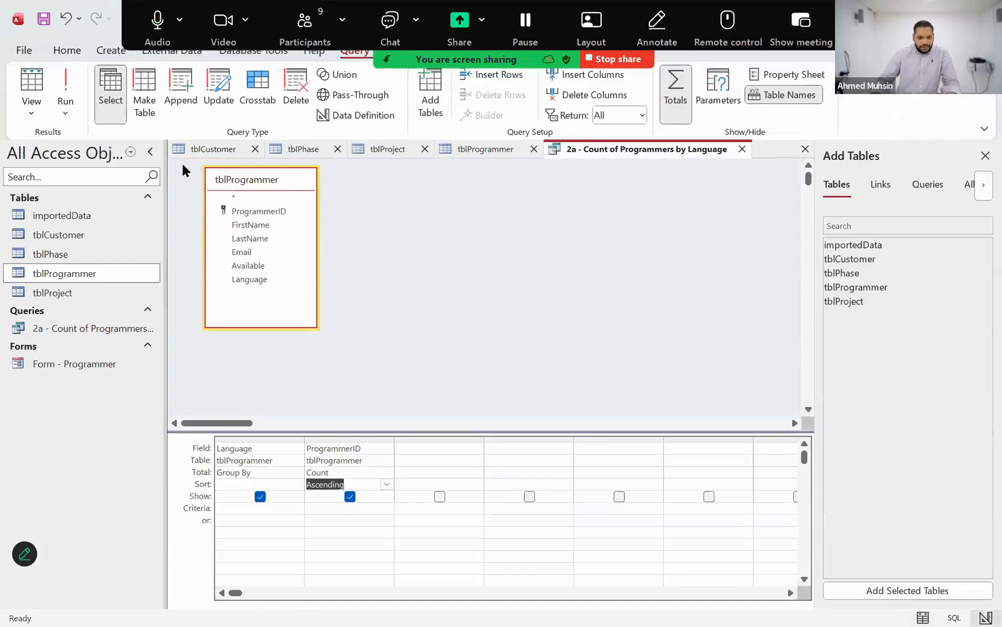
{"action": "key", "text": "super+shift+s"}
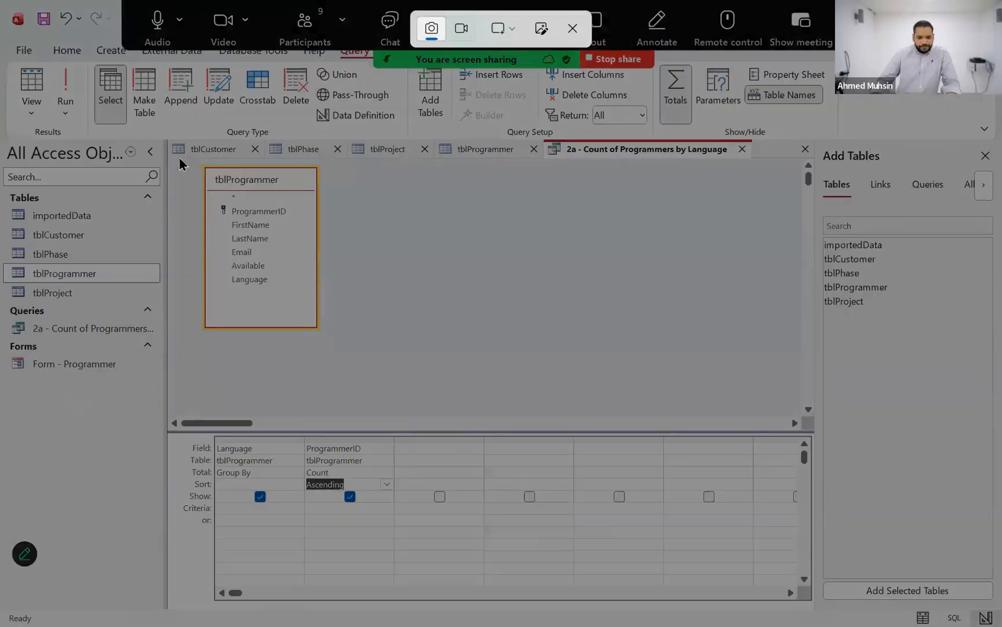
{"action": "left_click_drag", "start_coordinate": [173, 159], "coordinate": [410, 597]}
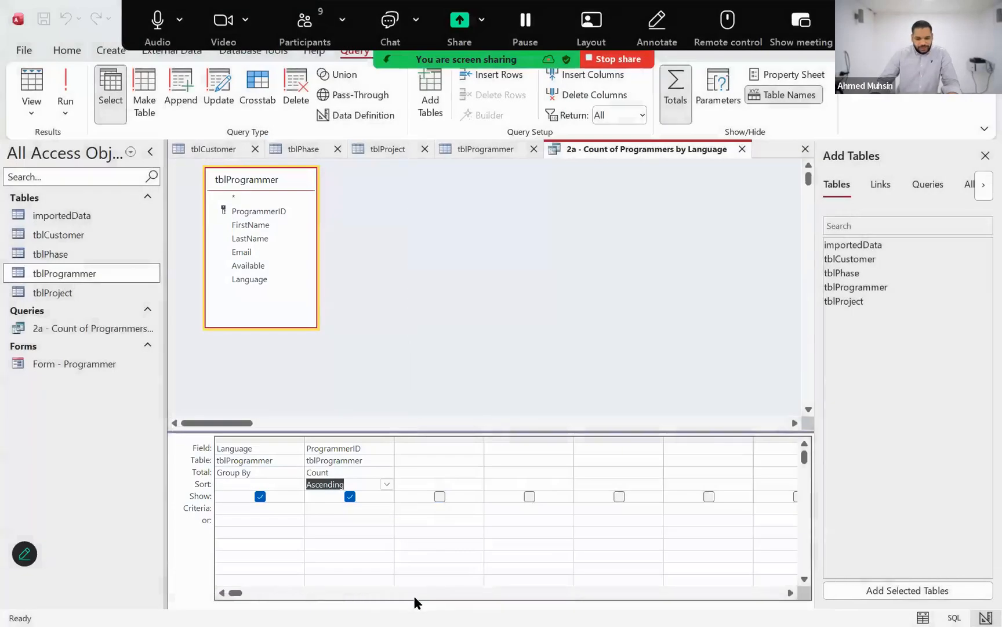
Switch to the Word evidence template and paste the Design view screenprint into the question 2(a) design section
{"action": "key", "text": "alt+Tab"}
{"action": "key", "text": "alt+Tab"}
{"action": "key", "text": "alt+Tab"}
{"action": "key", "text": "alt+Tab"}
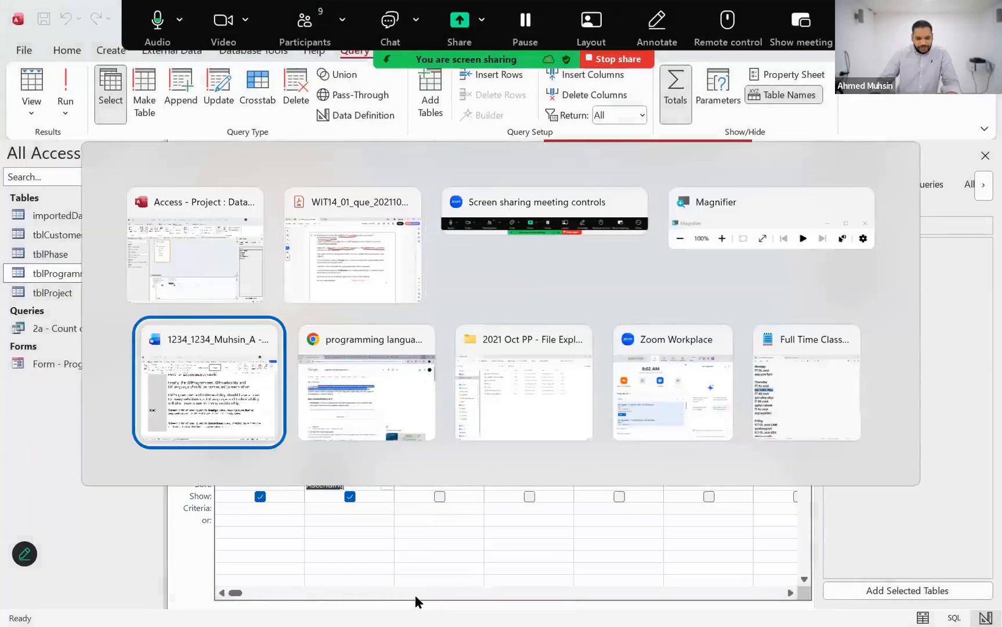
{"action": "left_click", "coordinate": [307, 448]}
{"action": "key", "text": "ctrl+v"}
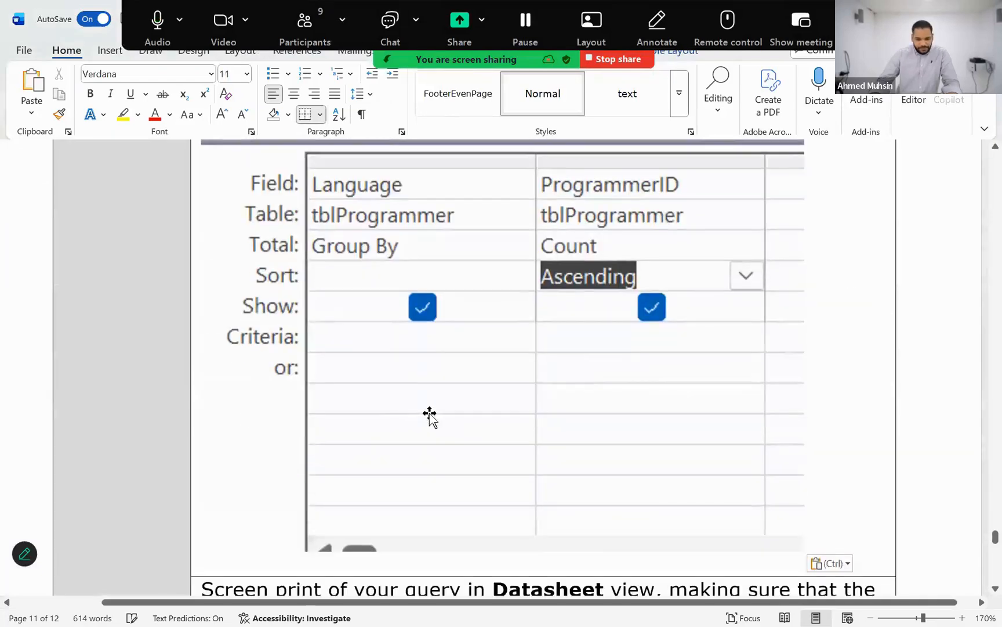
{"action": "scroll", "coordinate": [429, 413], "scroll_direction": "up", "scroll_amount": 10}
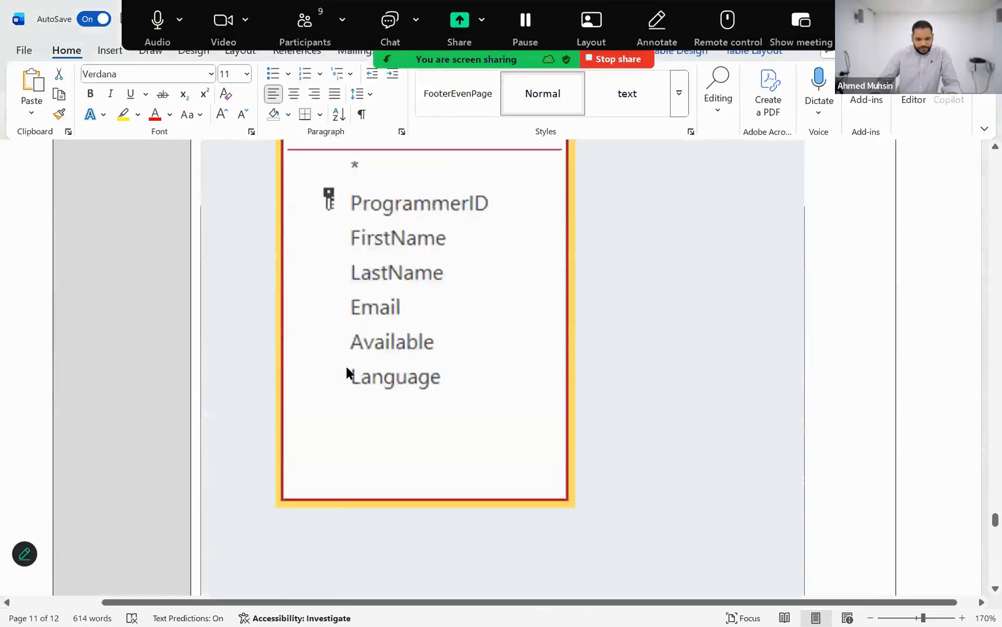
{"action": "scroll", "coordinate": [347, 372], "scroll_direction": "up", "scroll_amount": 6}
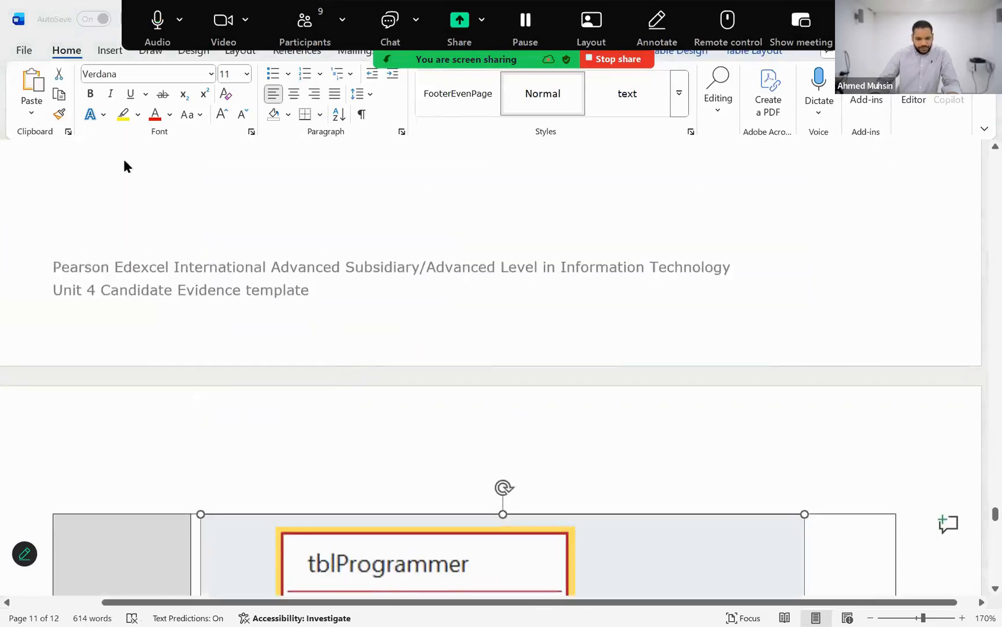
Return to Access, show the 2a query in Datasheet view, and take a screen snip of all its results
{"action": "key", "text": "alt+Tab"}
{"action": "left_click", "coordinate": [33, 77]}
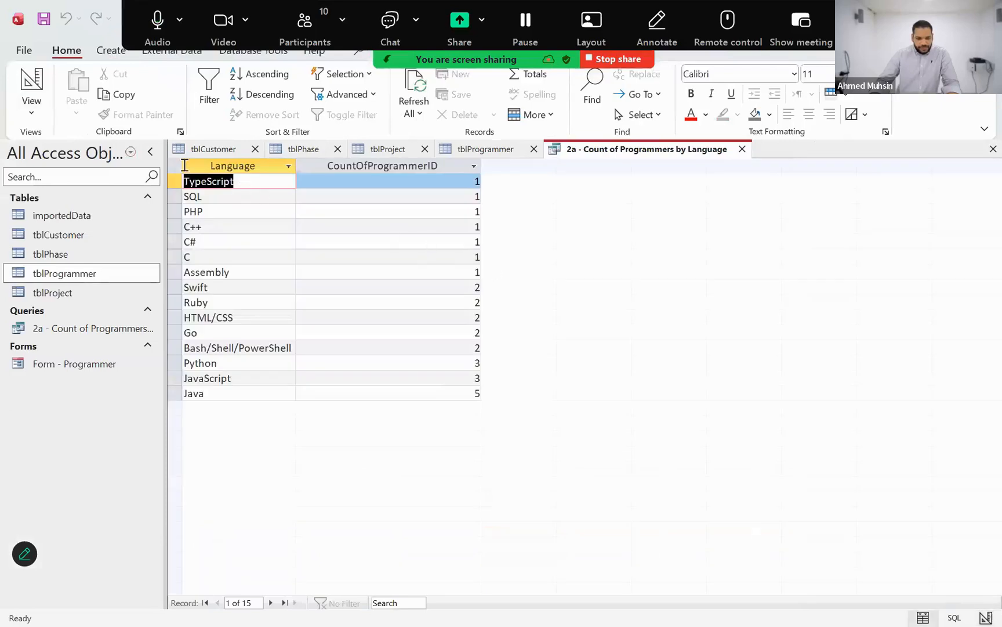
{"action": "key", "text": "super+shift+s"}
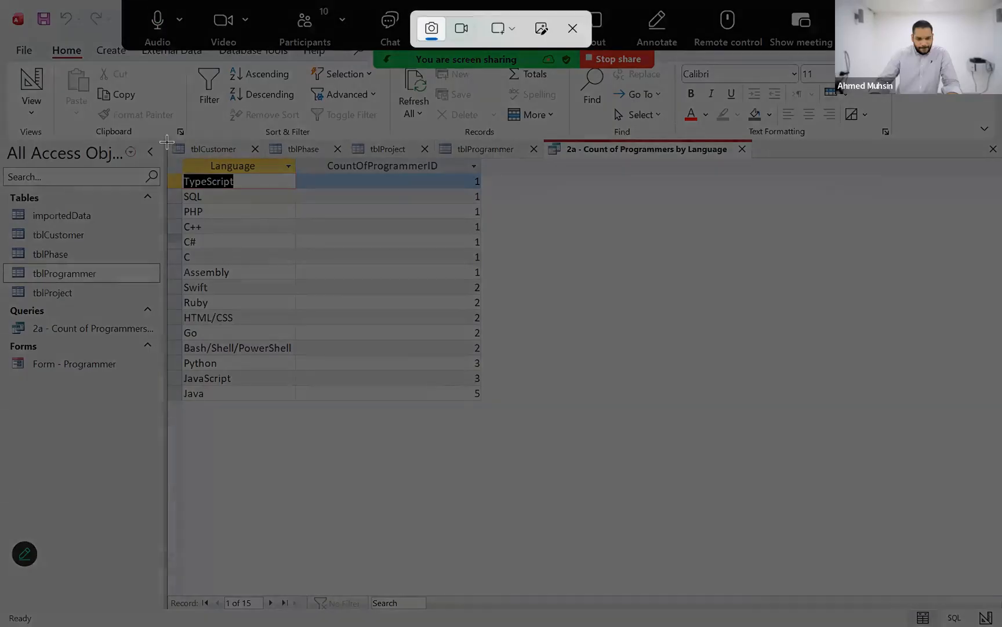
{"action": "left_click_drag", "start_coordinate": [167, 142], "coordinate": [570, 420]}
Switch to the Word evidence template and paste the datasheet screenprint below the question 2(a) Datasheet view instruction
{"action": "key", "text": "alt+Tab"}
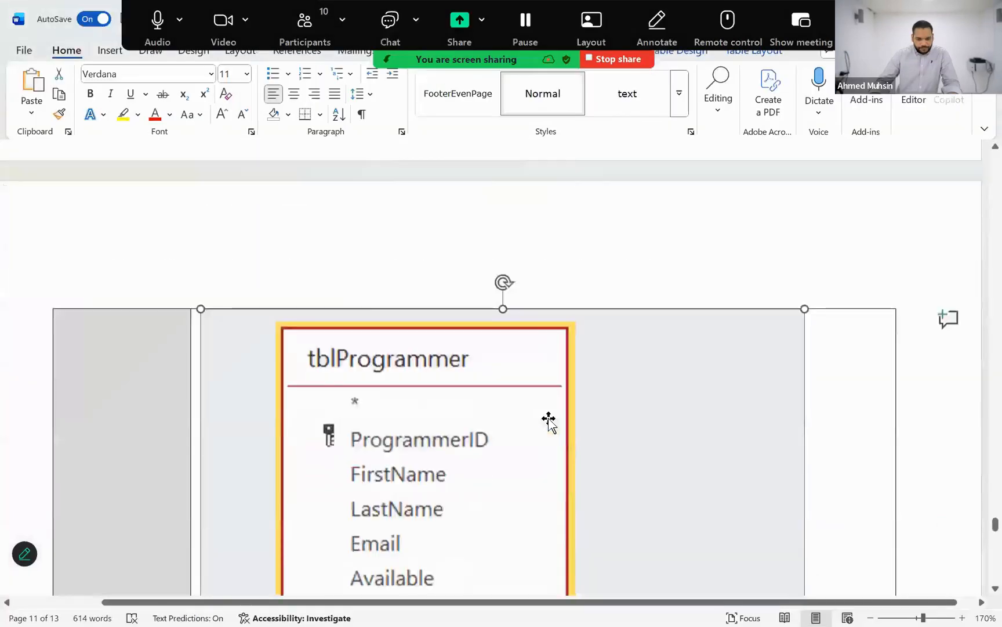
{"action": "key", "text": "ctrl+v"}
{"action": "scroll", "coordinate": [868, 601], "scroll_direction": "down", "scroll_amount": 5, "text": "ctrl"}
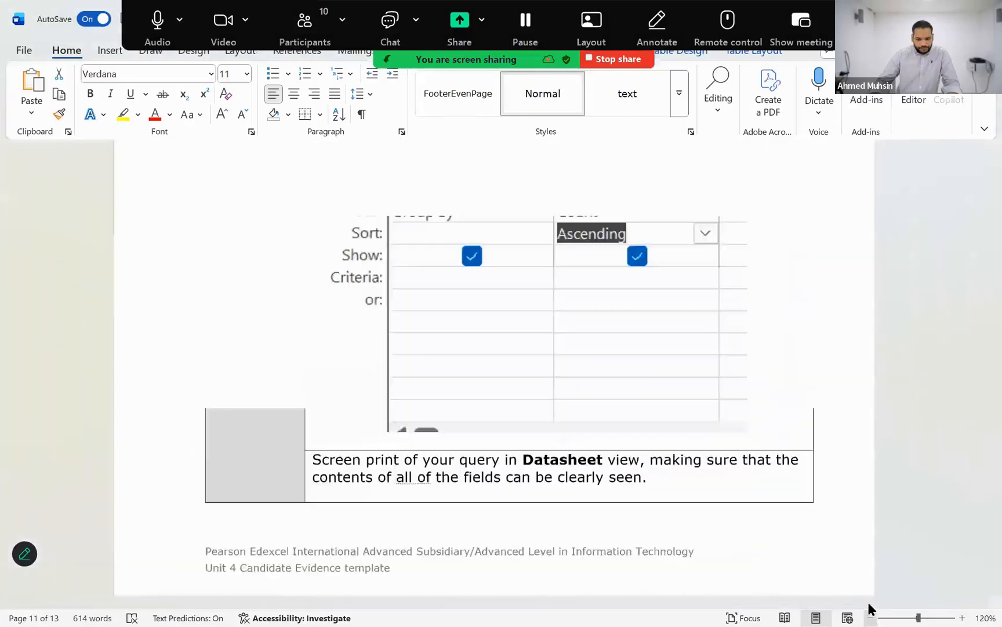
{"action": "scroll", "coordinate": [868, 602], "scroll_direction": "down", "scroll_amount": 2, "text": "ctrl"}
{"action": "left_click", "coordinate": [382, 333]}
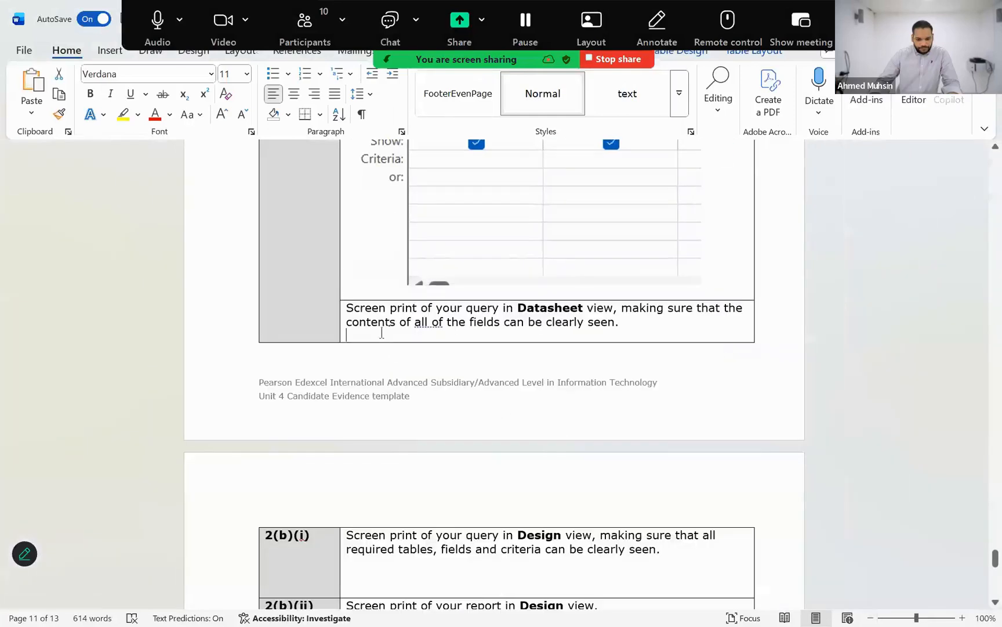
{"action": "key", "text": "ctrl+v"}
{"action": "scroll", "coordinate": [499, 409], "scroll_direction": "down", "scroll_amount": 2}
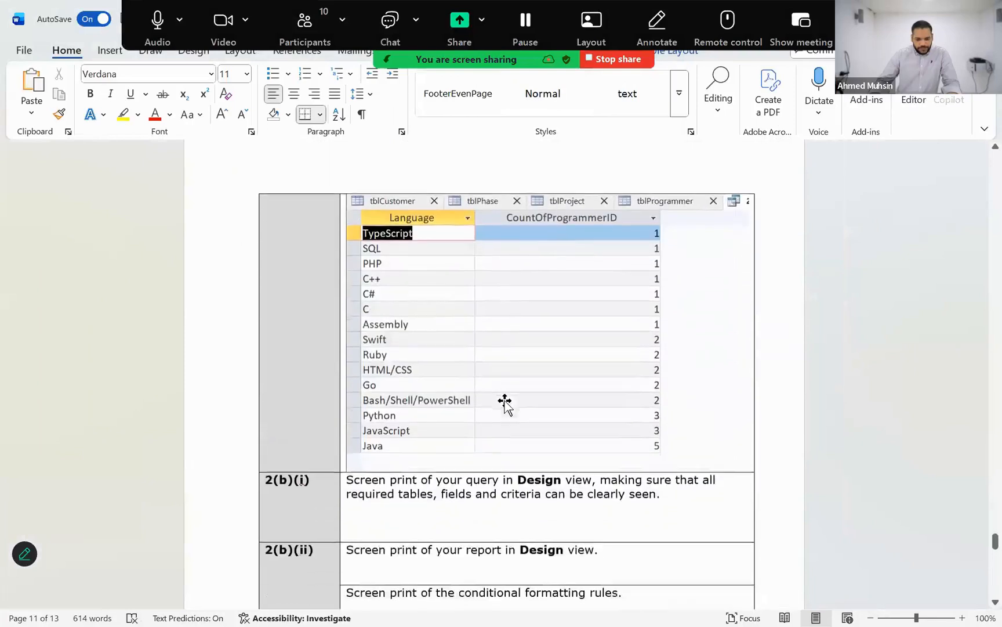
{"action": "scroll", "coordinate": [503, 404], "scroll_direction": "up", "scroll_amount": 6}
Return to Access and close tblProgrammer, tblProject, tblPhase and tblCustomer, saving the layout changes to tblCustomer
{"action": "key", "text": "alt+Tab"}
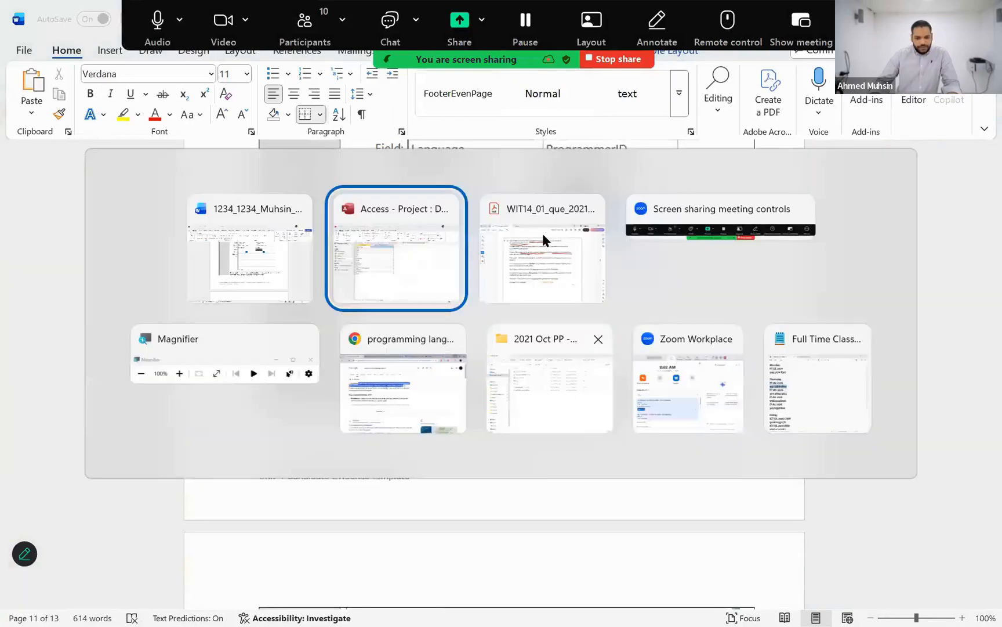
{"action": "left_click", "coordinate": [534, 150]}
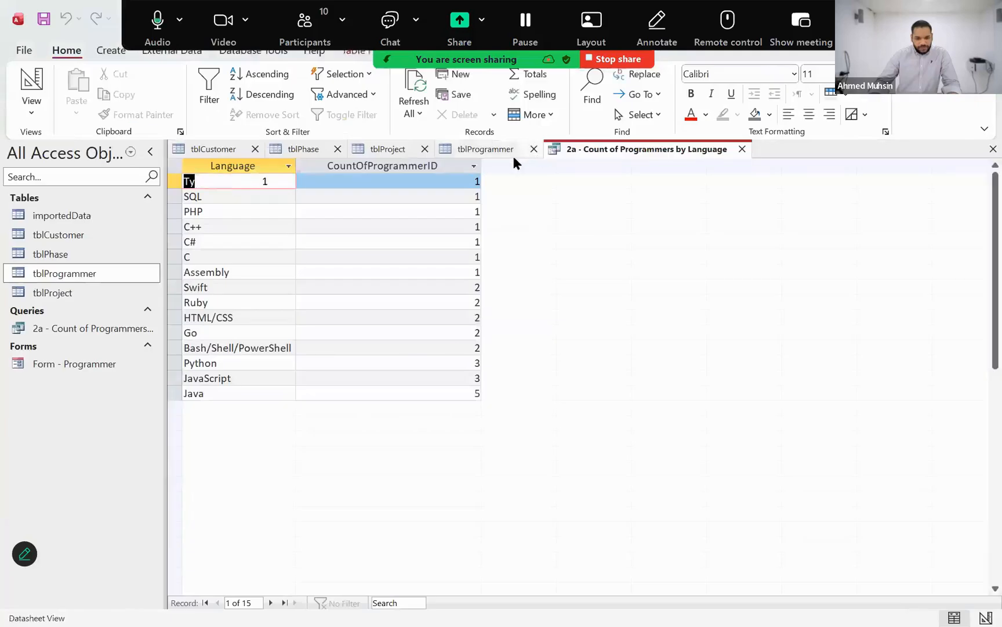
{"action": "left_click", "coordinate": [426, 149]}
{"action": "left_click", "coordinate": [337, 150]}
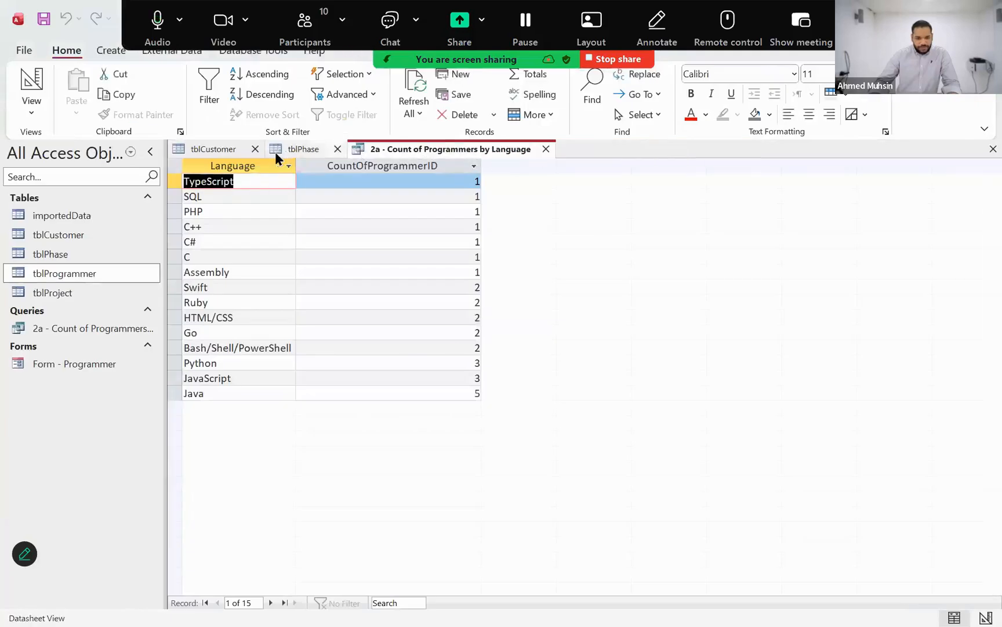
{"action": "left_click", "coordinate": [255, 150]}
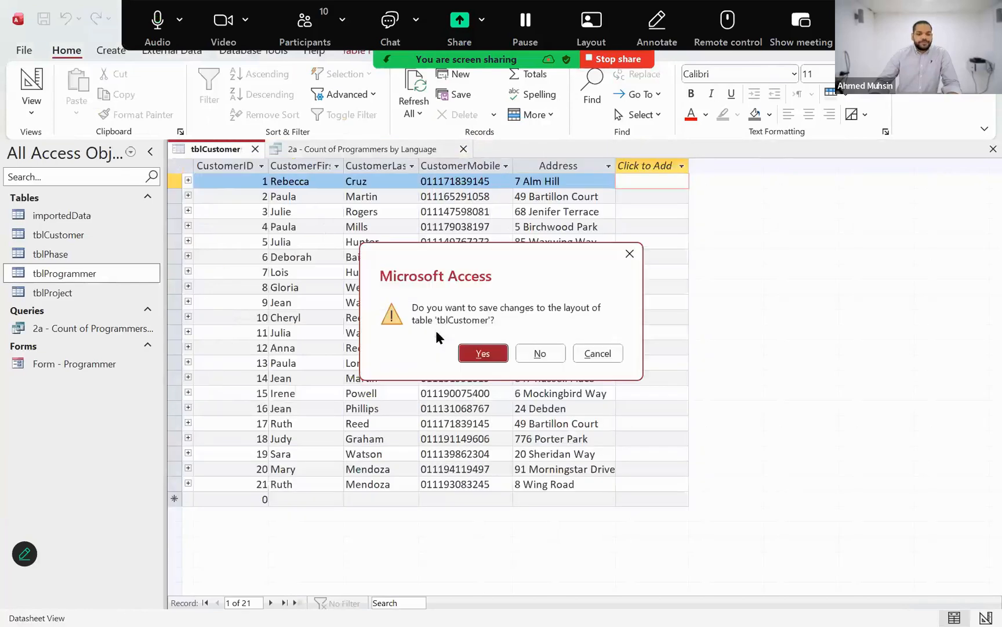
{"action": "left_click", "coordinate": [482, 354]}
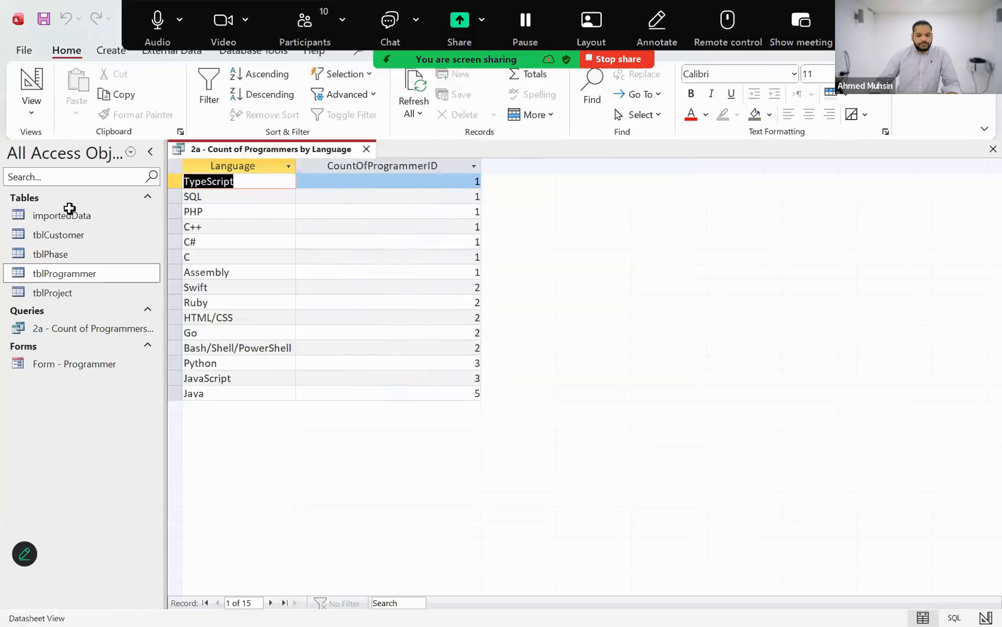
Open tblCustomer, view it in Design view and Datasheet view, and close it
{"action": "double_click", "coordinate": [33, 231]}
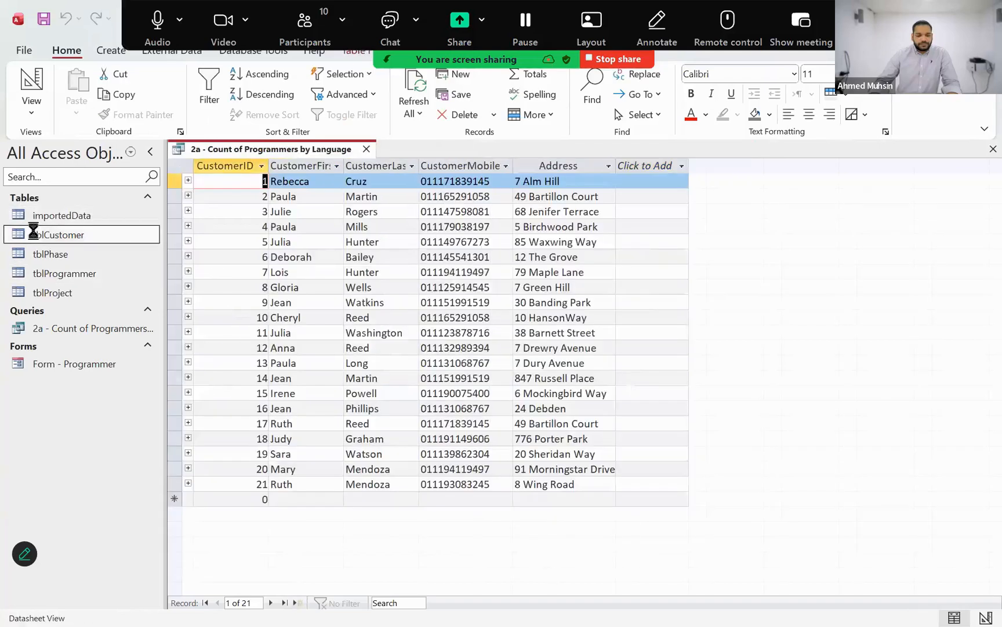
{"action": "left_click", "coordinate": [27, 81]}
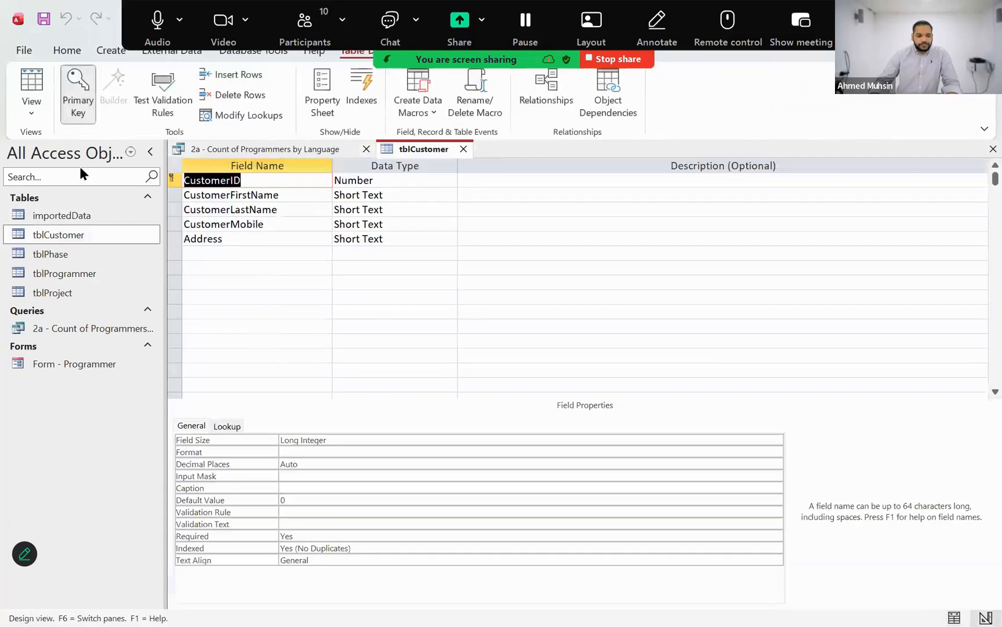
{"action": "left_click", "coordinate": [23, 111]}
{"action": "left_click", "coordinate": [57, 147]}
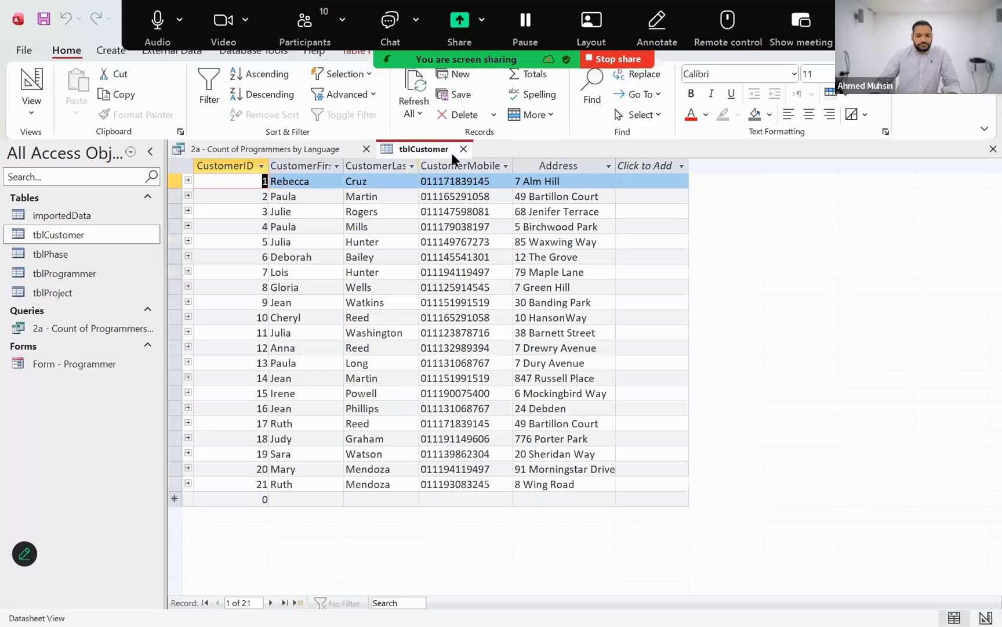
{"action": "left_click", "coordinate": [463, 149]}
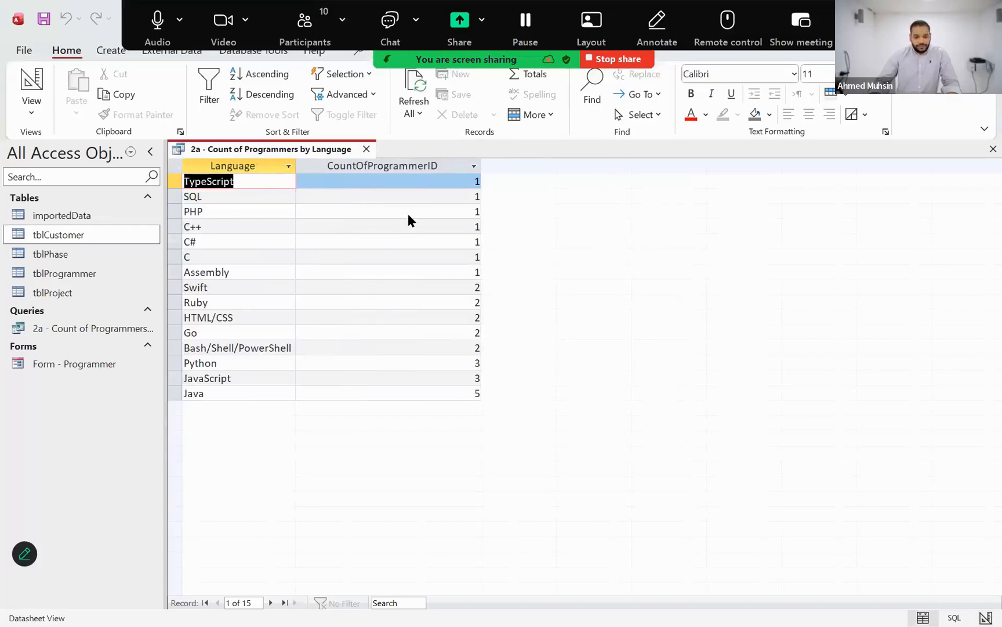
Look through the Zoom meeting's participant list and close it
{"action": "key", "text": "alt+u"}
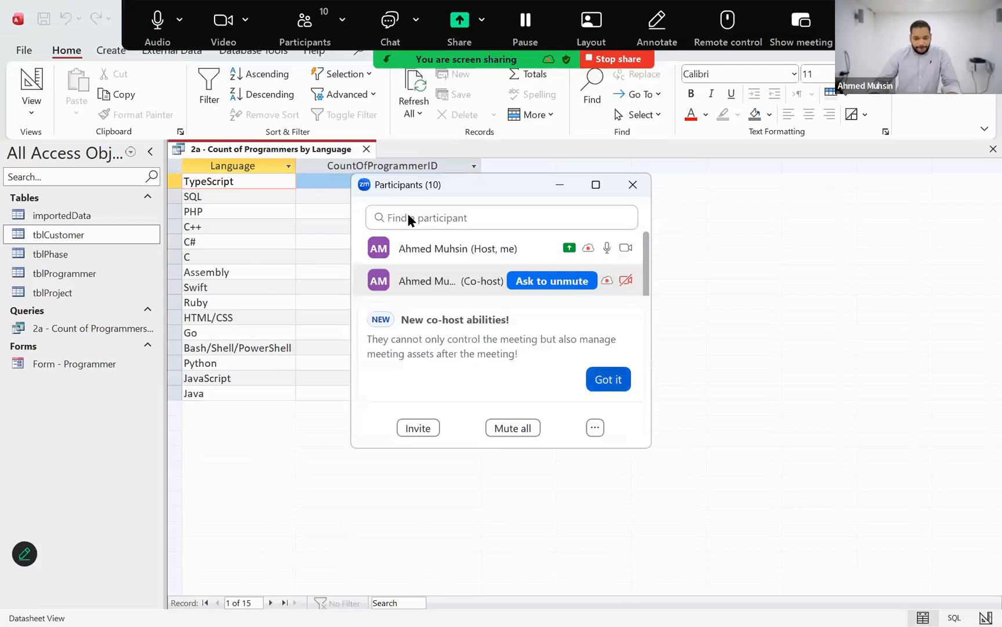
{"action": "scroll", "coordinate": [441, 342], "scroll_direction": "down", "scroll_amount": 3}
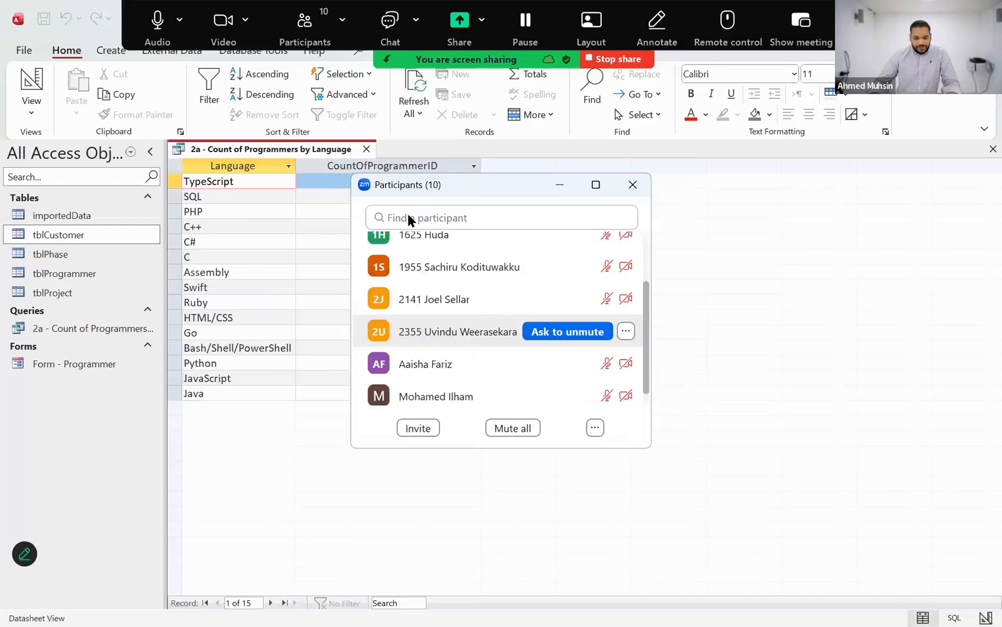
{"action": "scroll", "coordinate": [441, 343], "scroll_direction": "up", "scroll_amount": 3}
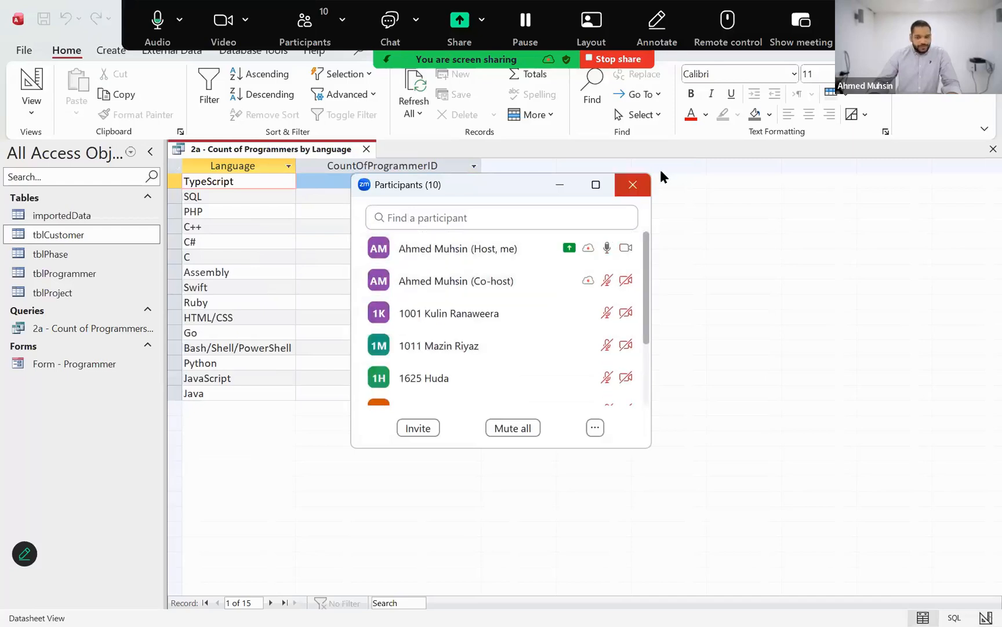
{"action": "left_click", "coordinate": [633, 185]}
Close the 2a query and switch to the exam paper PDF at question (b)(i) on page 8
{"action": "left_click", "coordinate": [367, 150]}
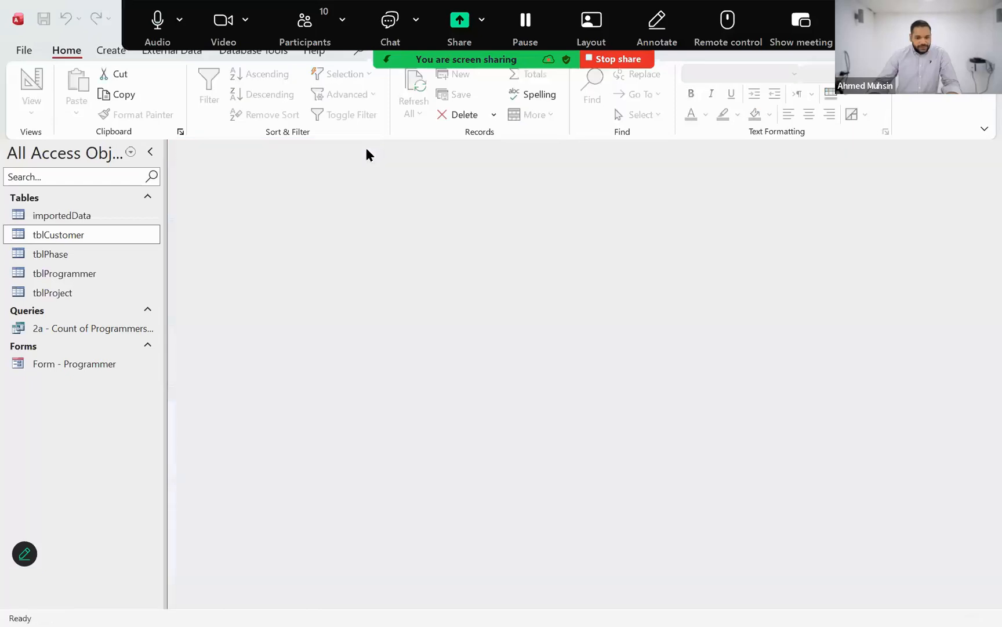
{"action": "key", "text": "alt+Tab"}
{"action": "key", "text": "alt+Tab"}
{"action": "scroll", "coordinate": [502, 384], "scroll_direction": "down", "scroll_amount": 10}
{"action": "scroll", "coordinate": [502, 398], "scroll_direction": "down", "scroll_amount": 5}
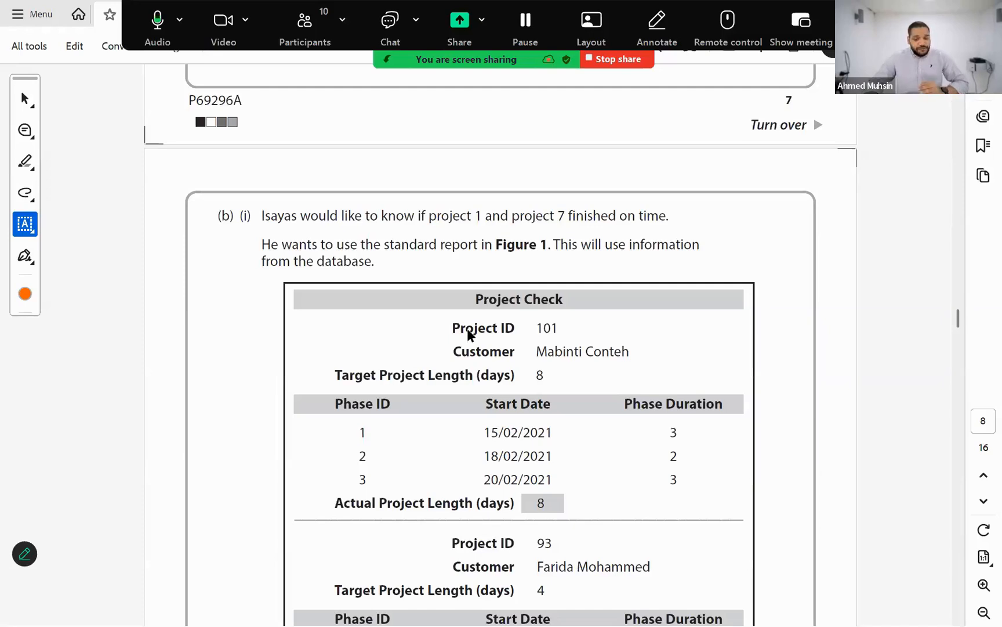
Underline "project 1 and project 7 finished on time" in question (b)(i) with a red freehand line
{"action": "left_click", "coordinate": [25, 163]}
{"action": "left_click", "coordinate": [23, 200]}
{"action": "left_click", "coordinate": [430, 234]}
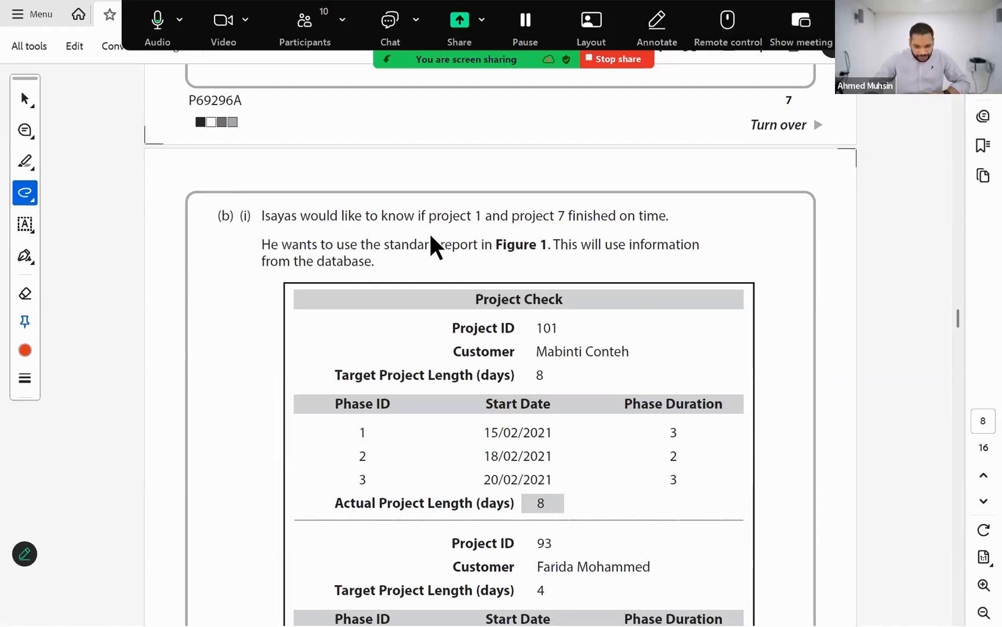
{"action": "left_click_drag", "start_coordinate": [638, 232], "coordinate": [677, 231]}
{"action": "left_click", "coordinate": [34, 101]}
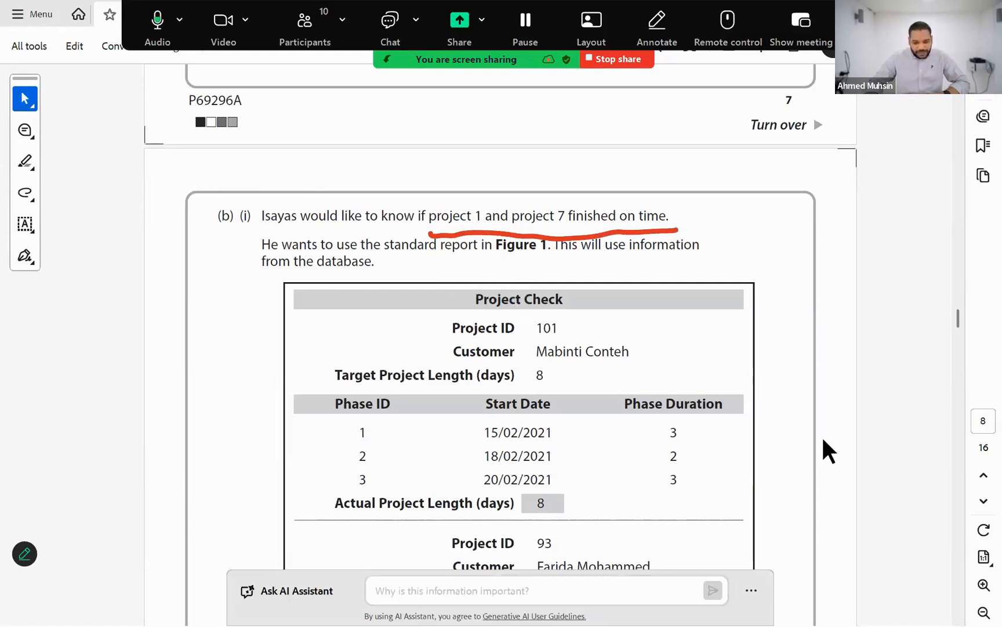
Read Figure 1 and its query instructions, and start a new query in Design view in Access
{"action": "scroll", "coordinate": [820, 441], "scroll_direction": "down", "scroll_amount": 3}
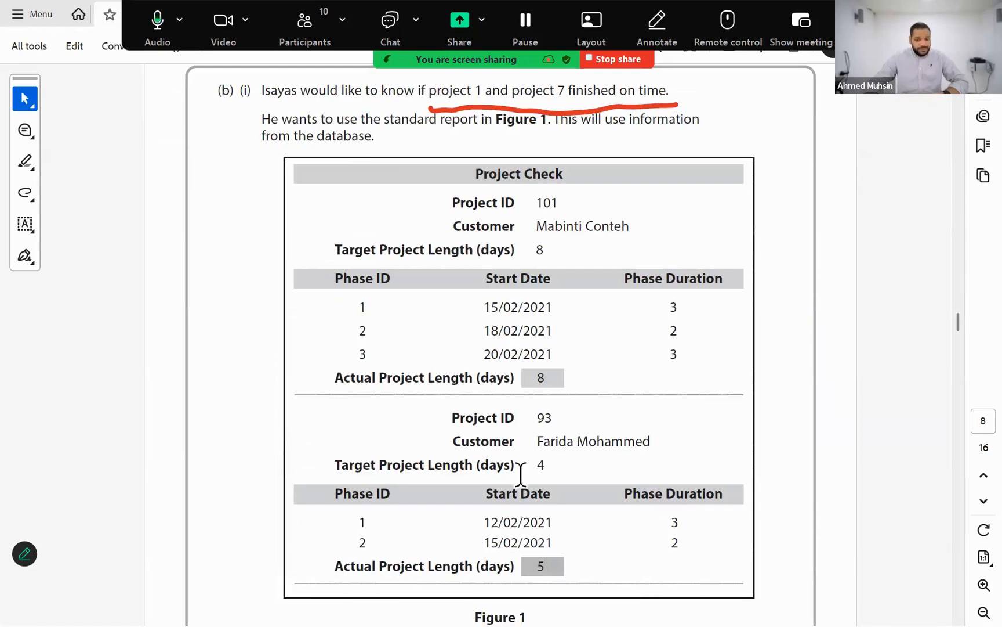
{"action": "scroll", "coordinate": [521, 473], "scroll_direction": "down", "scroll_amount": 3}
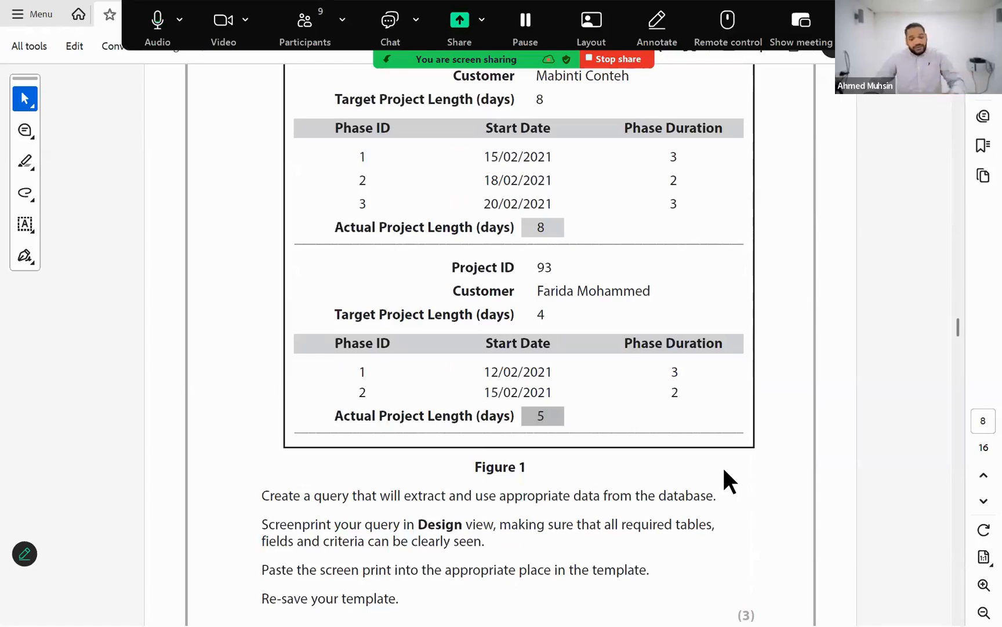
{"action": "key", "text": "alt+Tab"}
{"action": "left_click", "coordinate": [107, 56]}
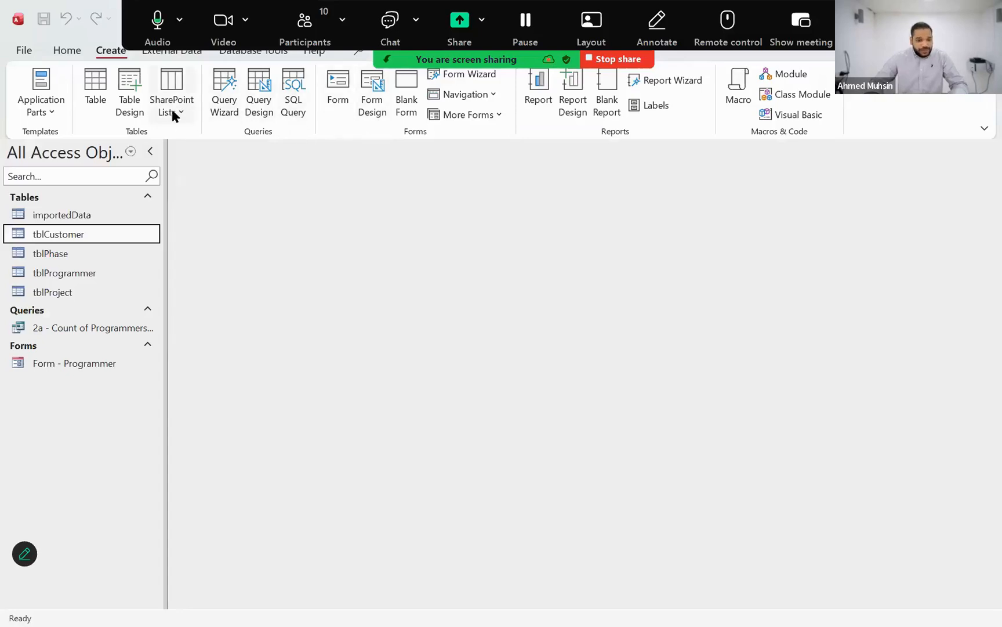
{"action": "left_click", "coordinate": [258, 110]}
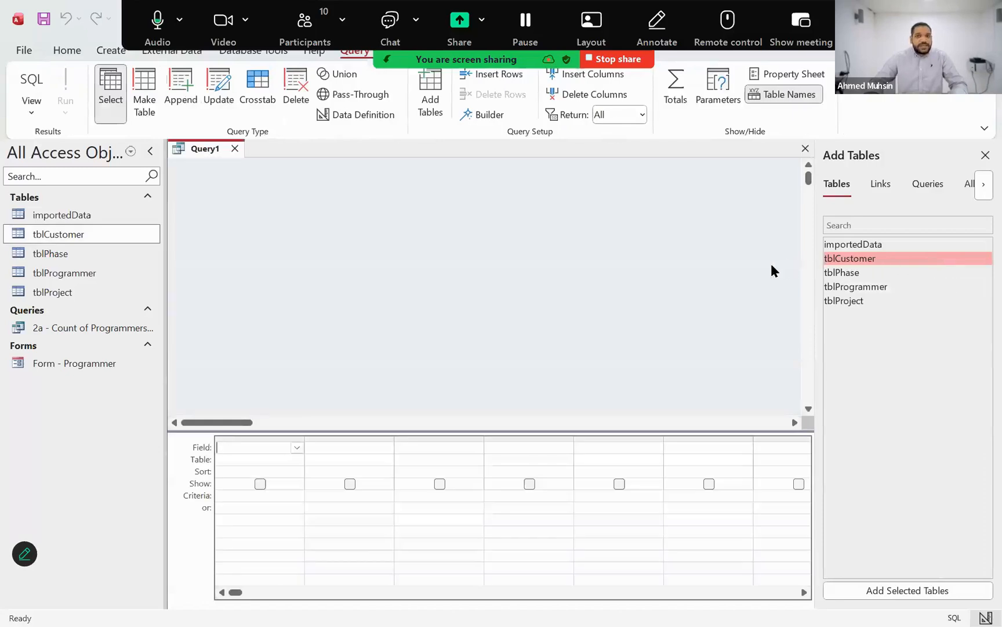
Consult Figure 1 in the exam paper, and add tblProject to the new query with its ProjectID field
{"action": "key", "text": "alt+Tab"}
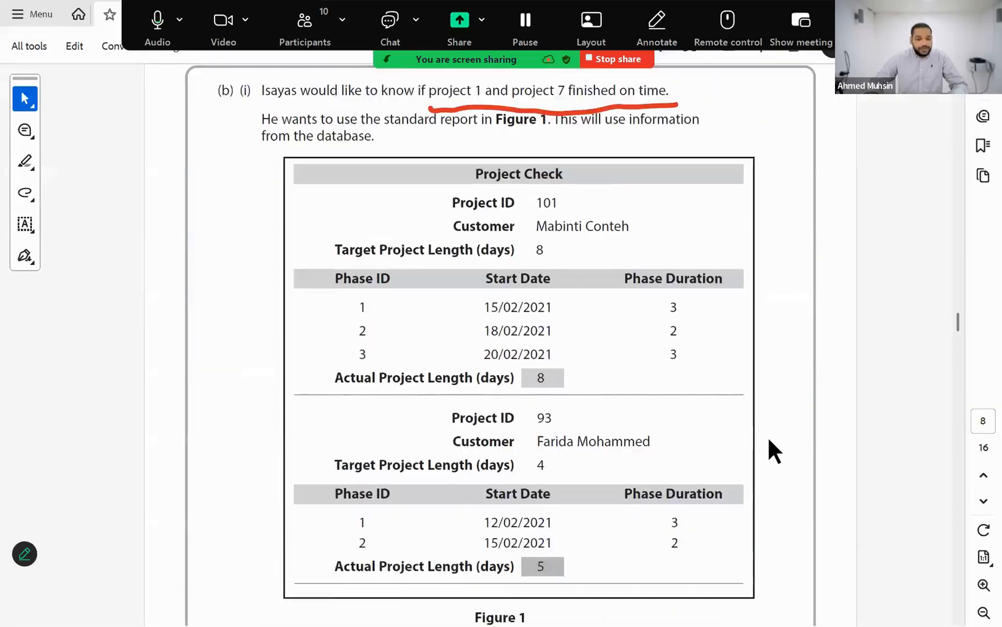
{"action": "scroll", "coordinate": [769, 440], "scroll_direction": "down", "scroll_amount": 1}
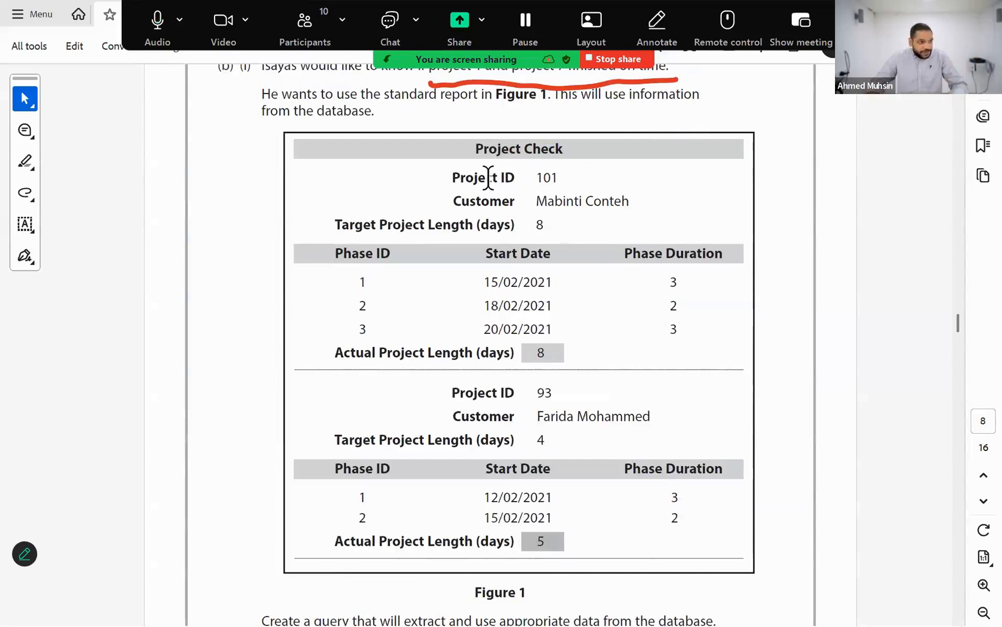
{"action": "key", "text": "alt+Tab"}
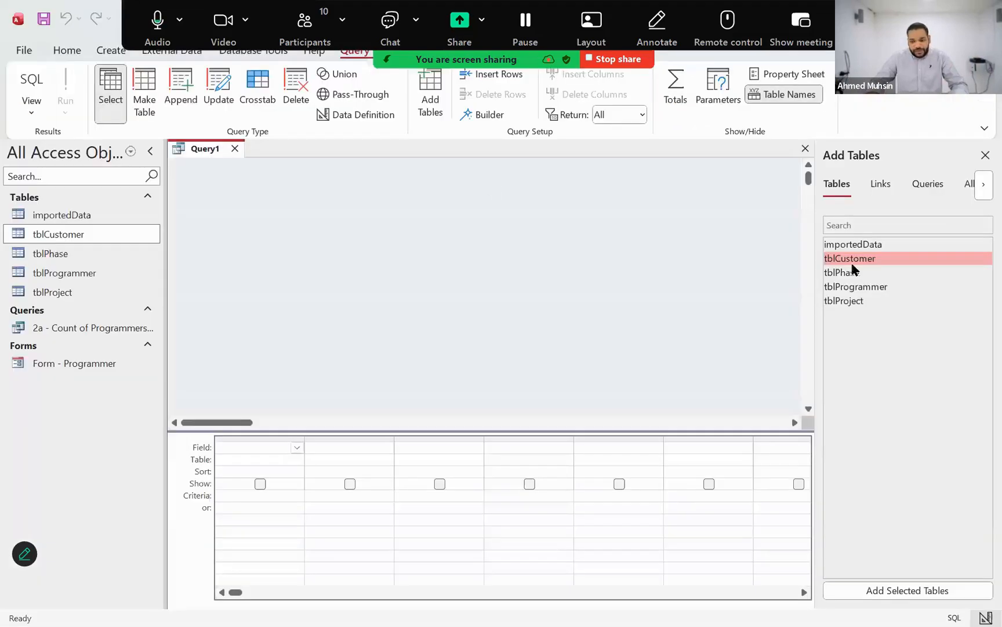
{"action": "double_click", "coordinate": [854, 300]}
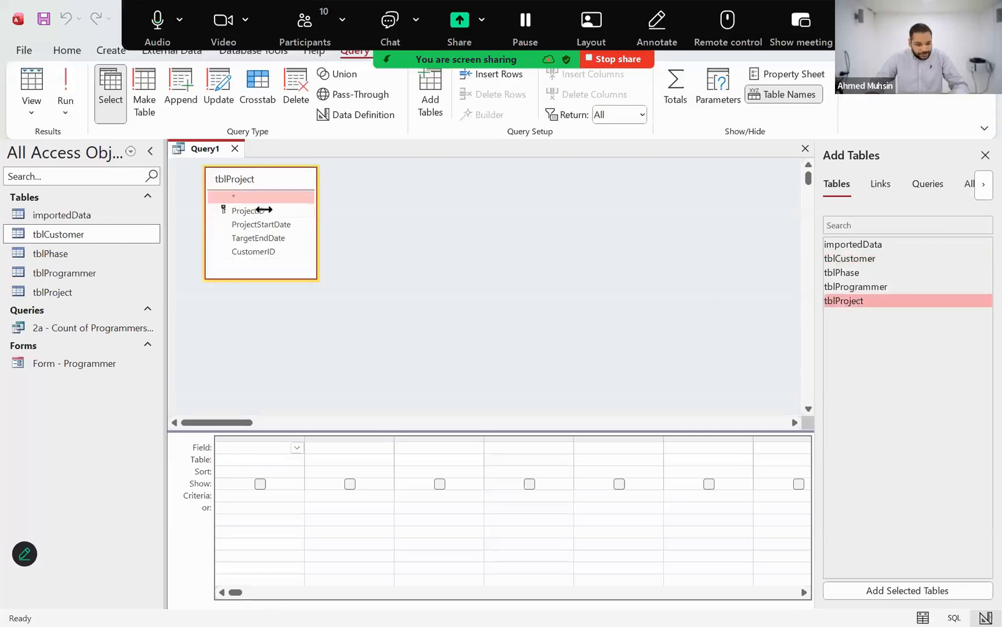
{"action": "double_click", "coordinate": [264, 210]}
Check Figure 1's customer line, add tblCustomer to the query, and widen the empty second column of the design grid
{"action": "key", "text": "alt+Tab"}
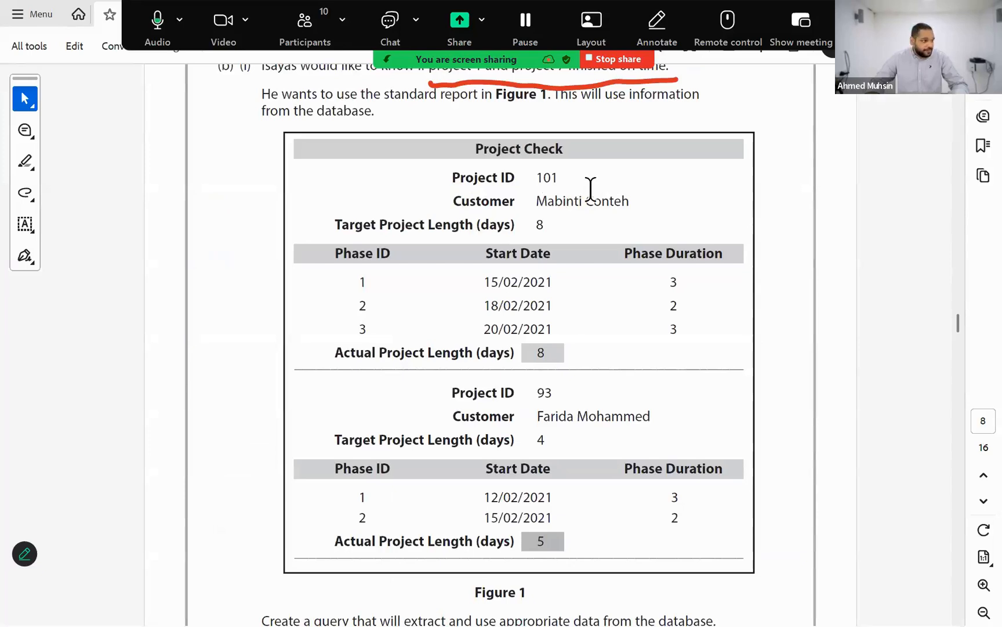
{"action": "key", "text": "alt+Tab"}
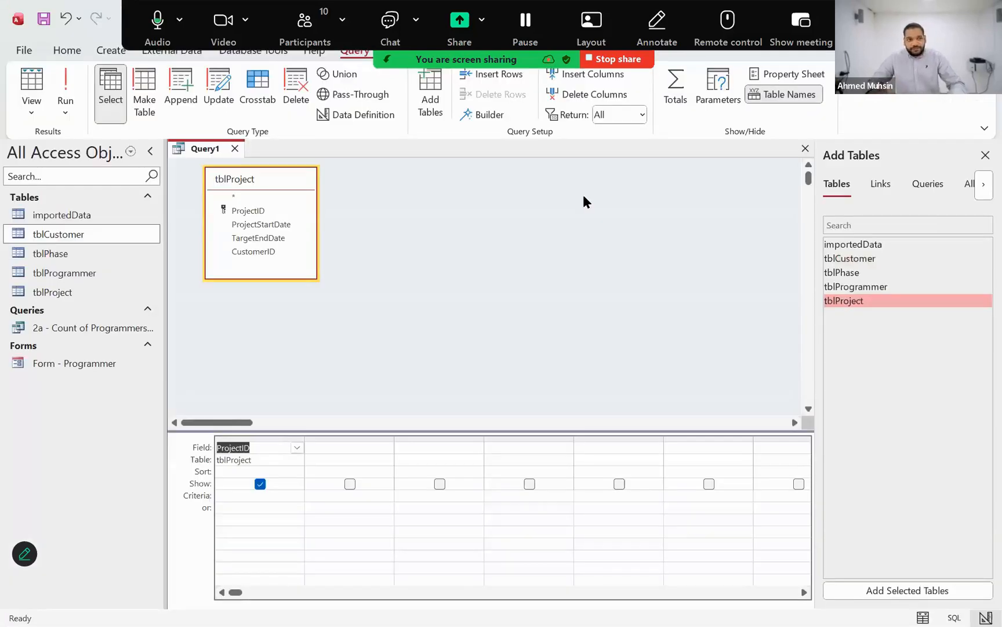
{"action": "key", "text": "alt+Tab"}
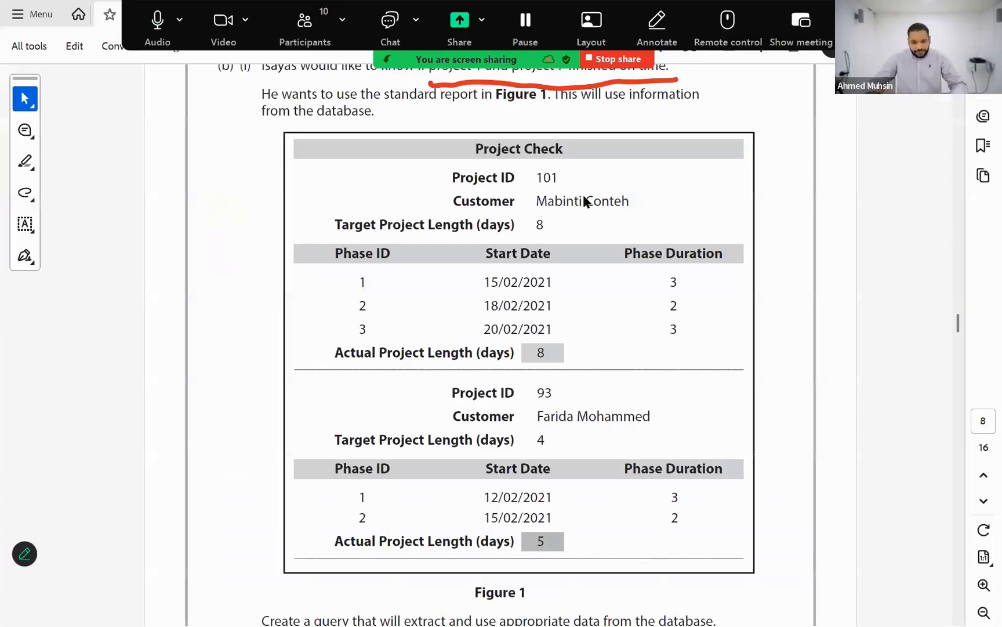
{"action": "key", "text": "alt+Tab"}
{"action": "left_click_drag", "start_coordinate": [394, 436], "coordinate": [457, 436]}
{"action": "double_click", "coordinate": [862, 257]}
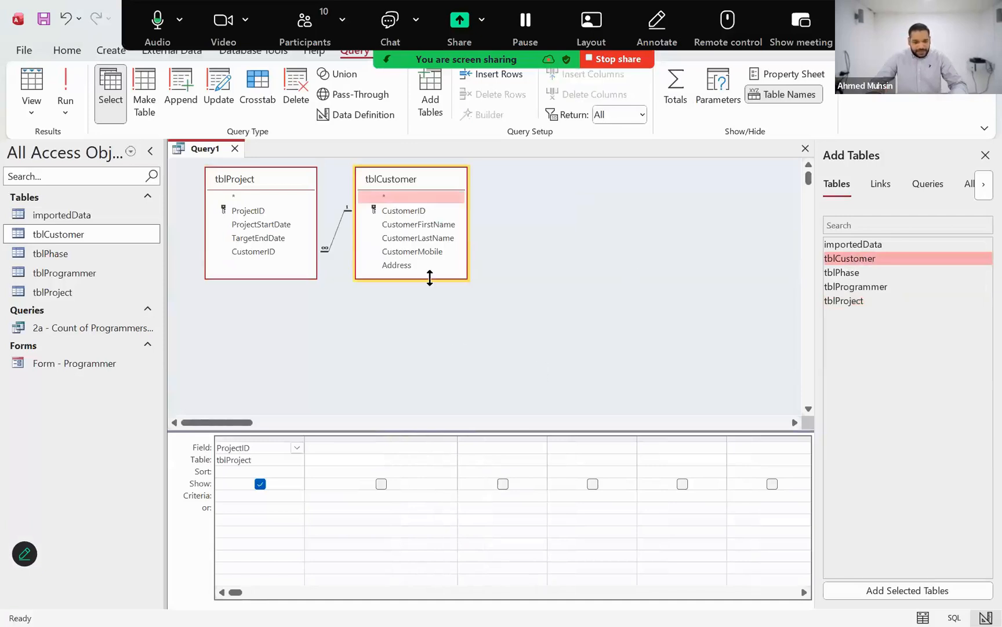
{"action": "left_click", "coordinate": [457, 431]}
{"action": "left_click_drag", "start_coordinate": [457, 437], "coordinate": [569, 447]}
Enter the calculated field Customer: [CustomerFirstName] & " " & [CustomerLastName] in the query's second column
{"action": "key", "text": "alt+Tab"}
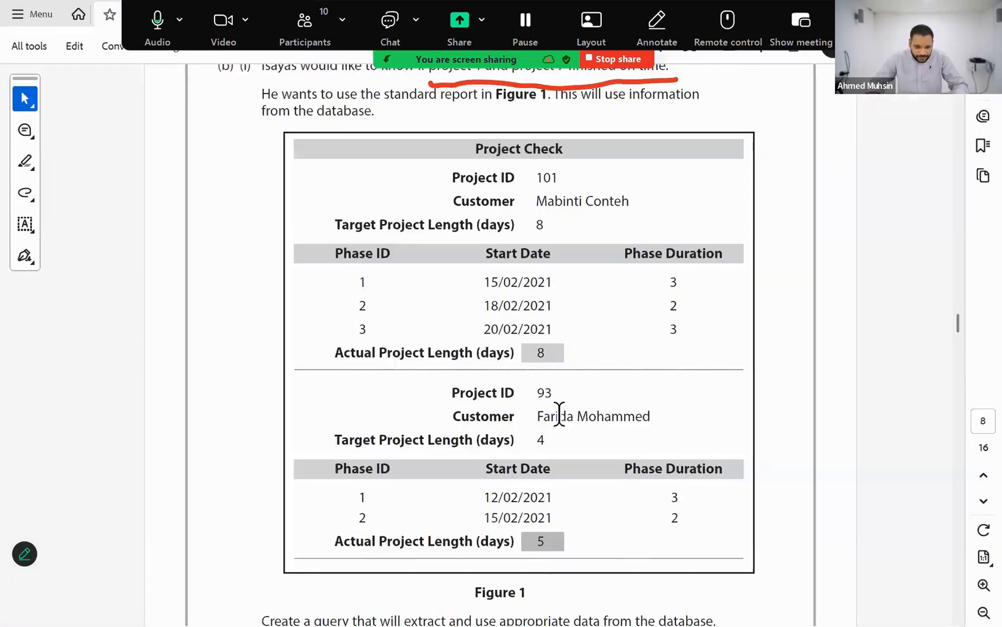
{"action": "key", "text": "alt+Tab"}
{"action": "left_click", "coordinate": [398, 451]}
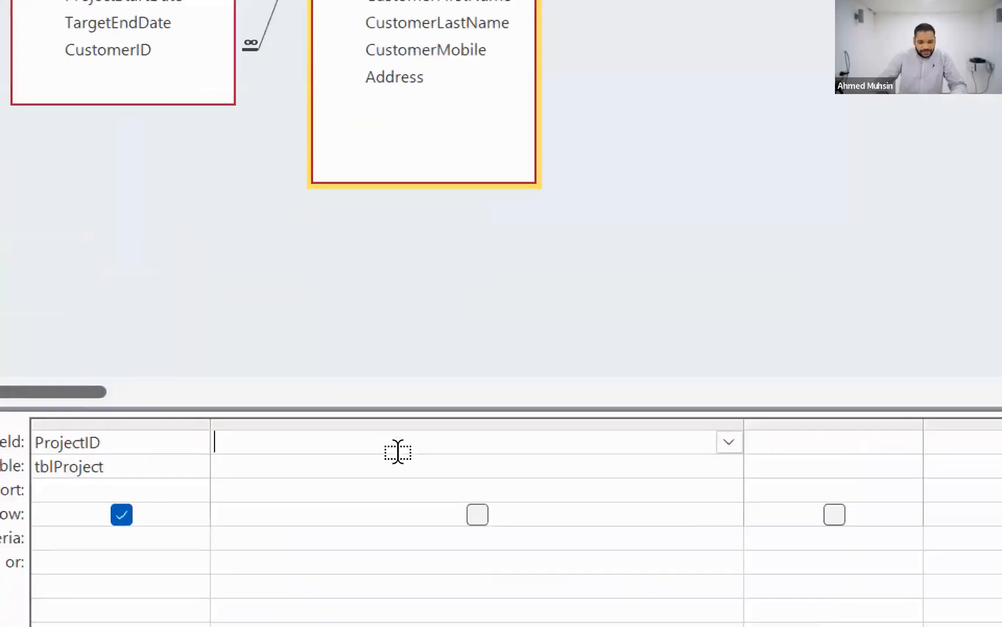
{"action": "type", "text": "Custo"}
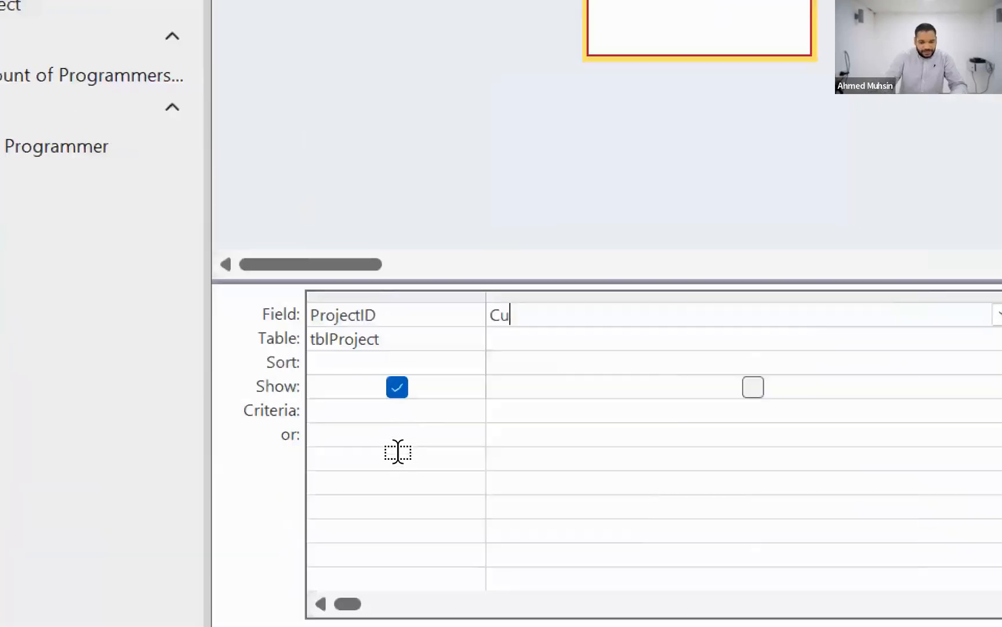
{"action": "type", "text": "mer:"}
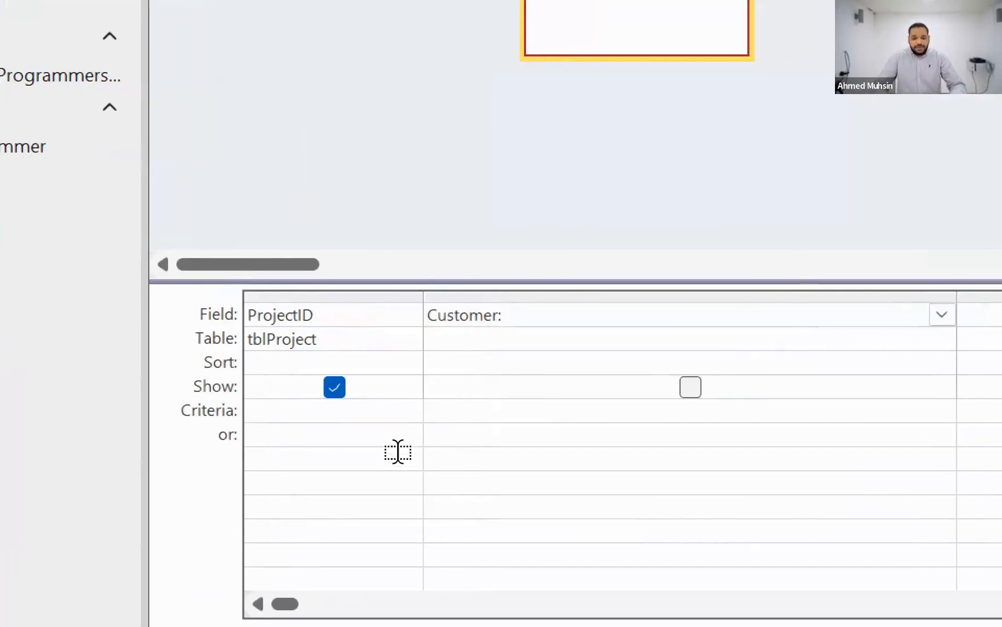
{"action": "type", "text": "]"}
{"action": "key", "text": "Left"}
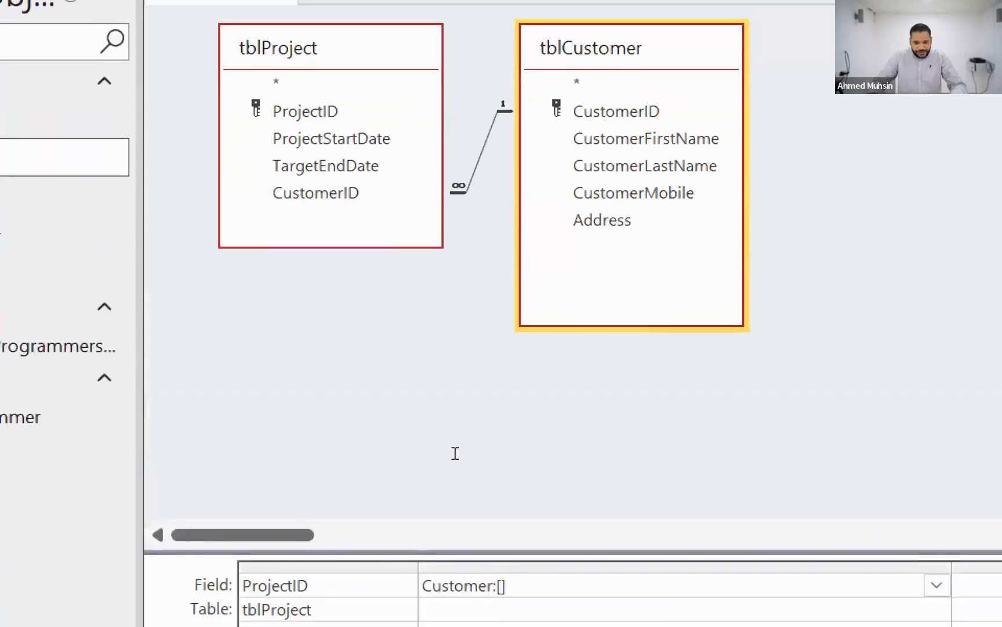
{"action": "type", "text": "Cu"}
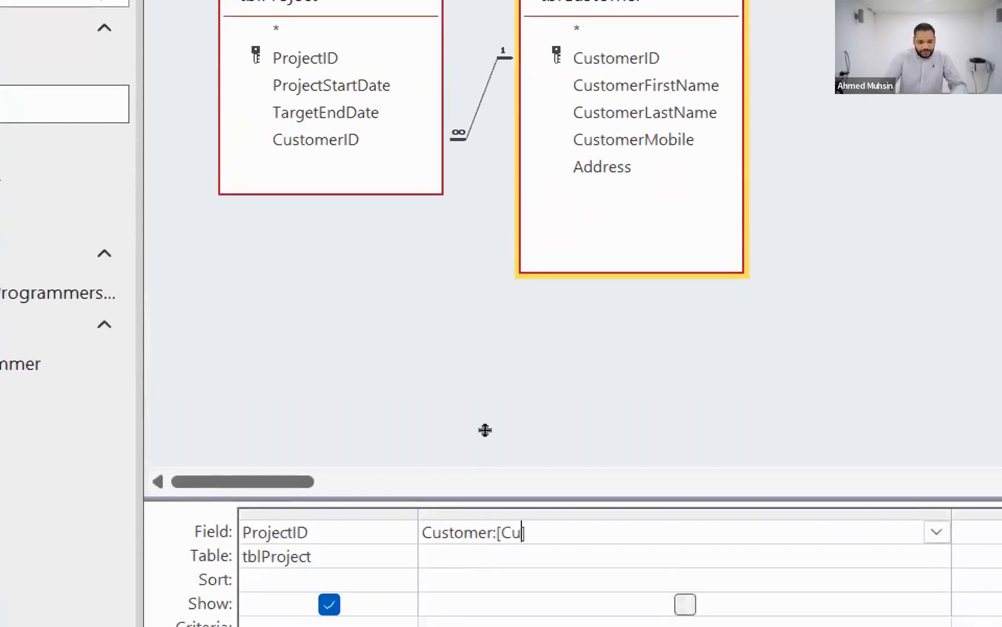
{"action": "type", "text": "stomerFirstName"}
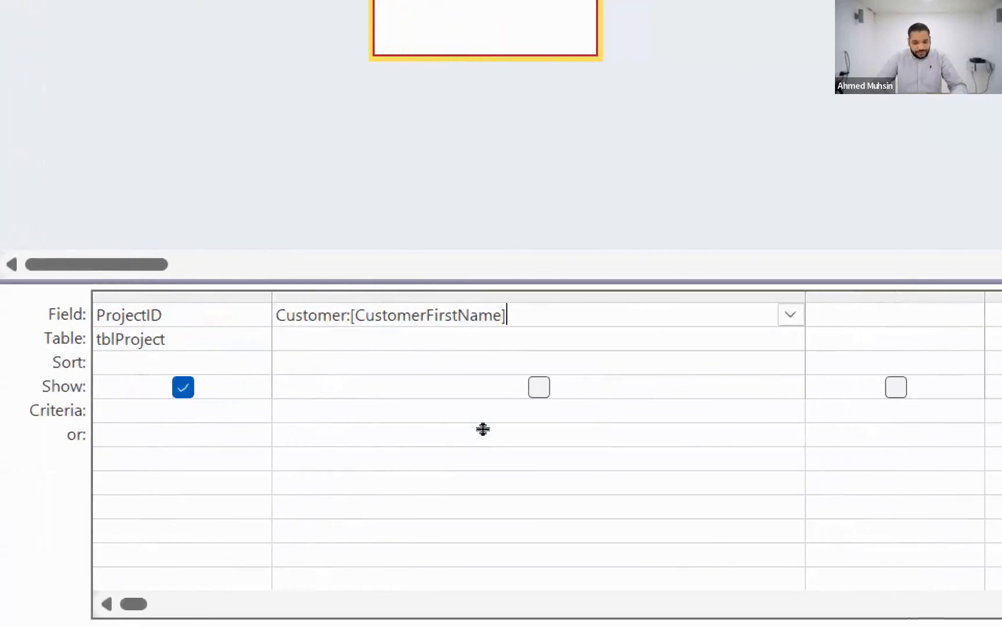
{"action": "type", "text": "]&"}
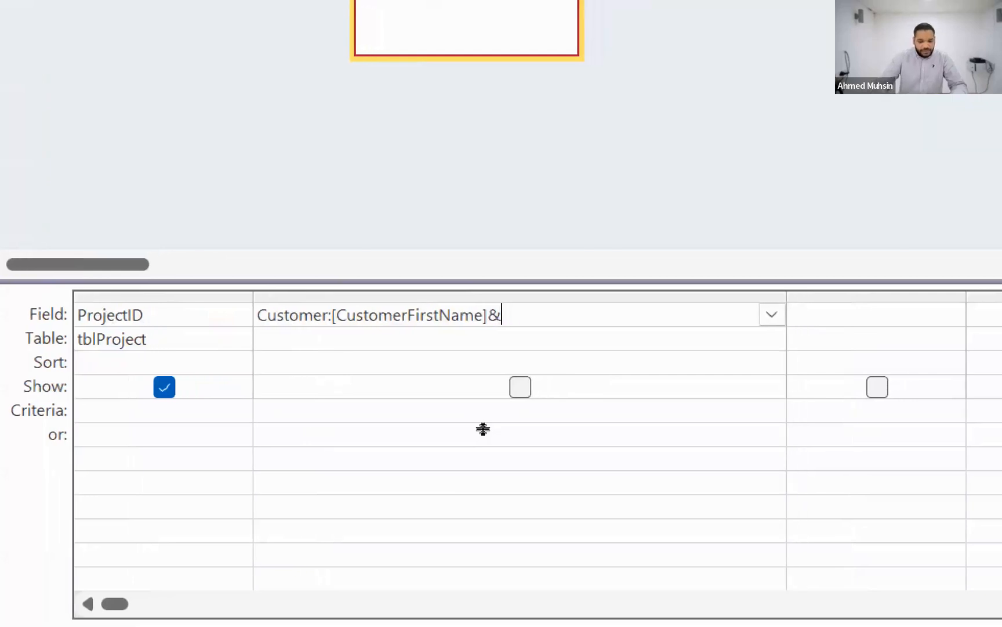
{"action": "type", "text": "\" \""}
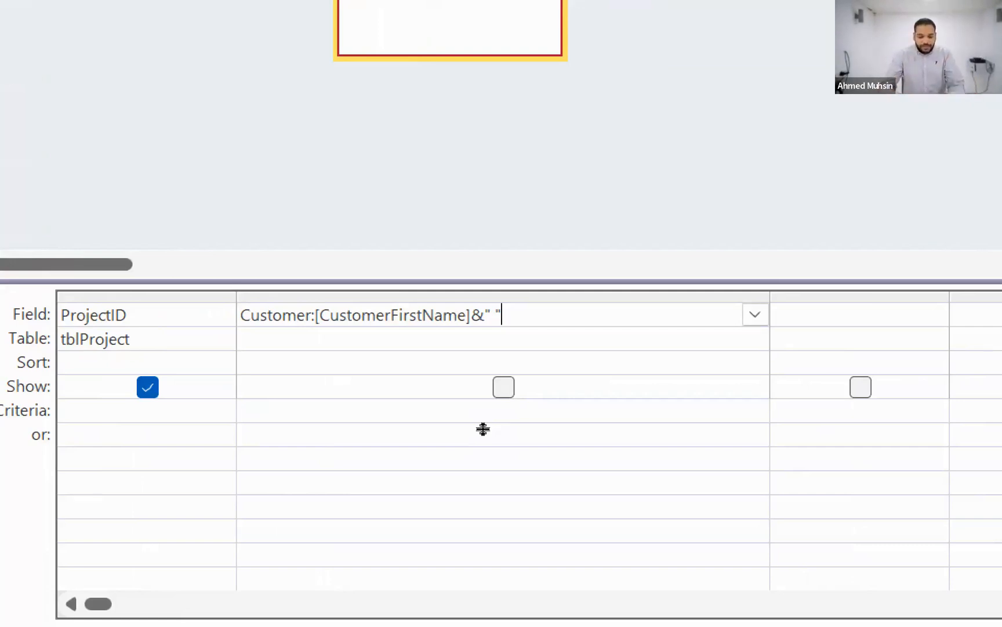
{"action": "type", "text": "&"}
{"action": "type", "text": "[C"}
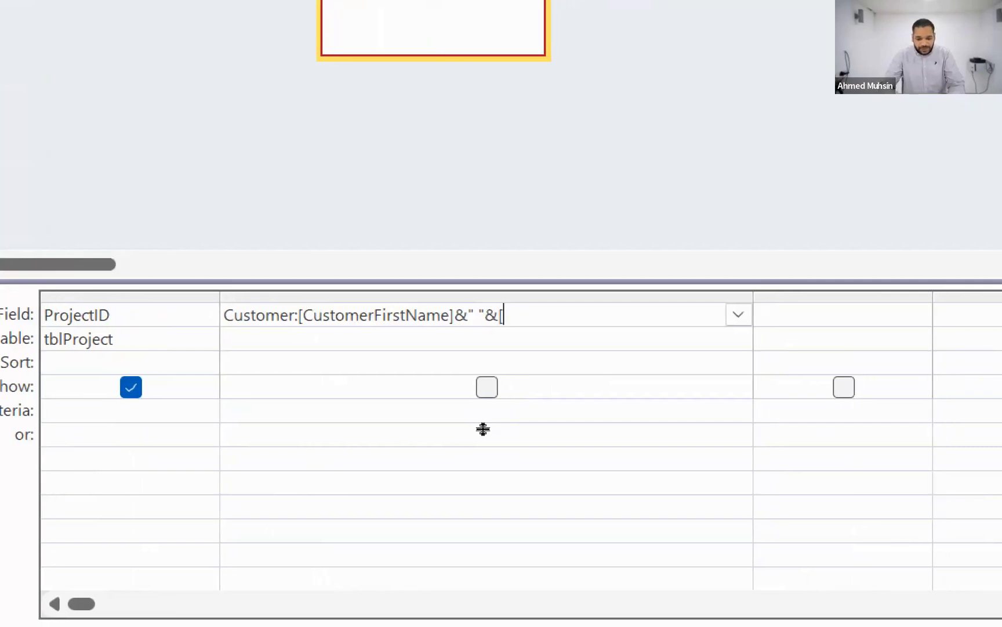
{"action": "type", "text": "ustomerLast"}
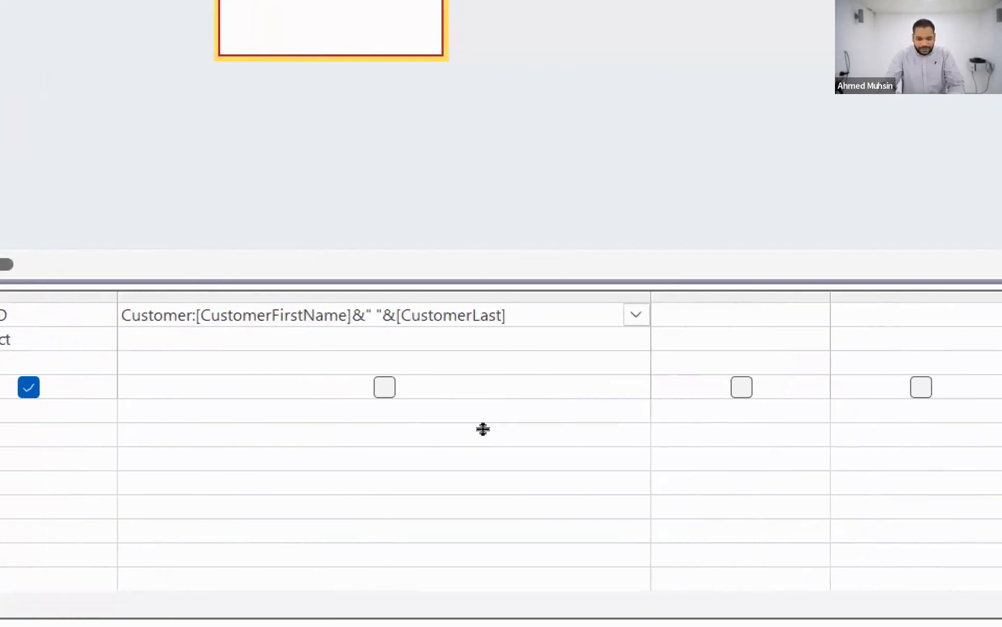
{"action": "type", "text": "Name]"}
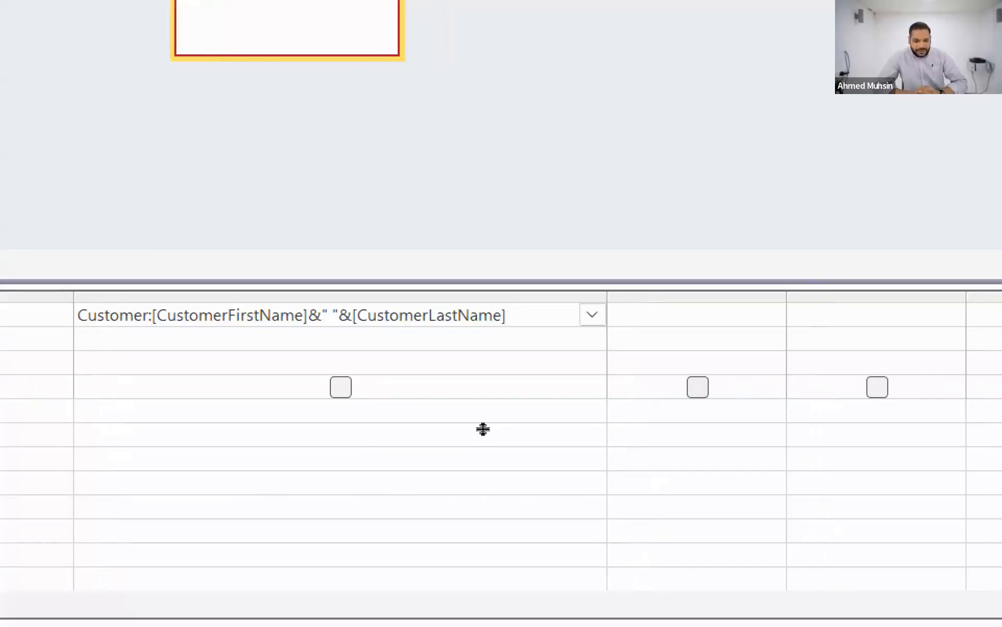
{"action": "left_click", "coordinate": [430, 510]}
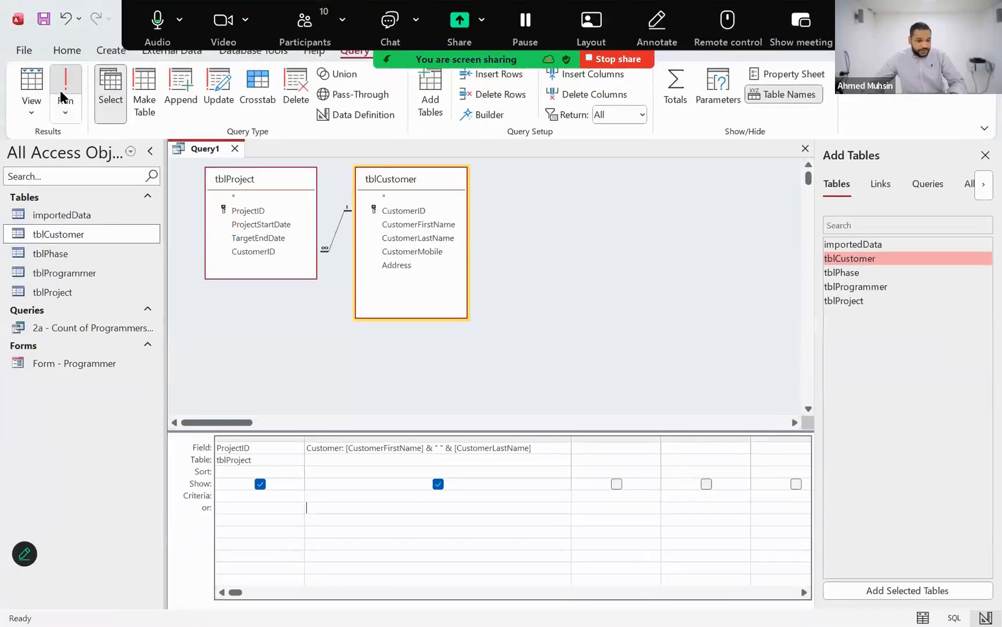
Run the query to check the combined customer names, and return to Design view to narrow the Customer column
{"action": "left_click", "coordinate": [64, 93]}
{"action": "left_click_drag", "start_coordinate": [326, 166], "coordinate": [426, 174]}
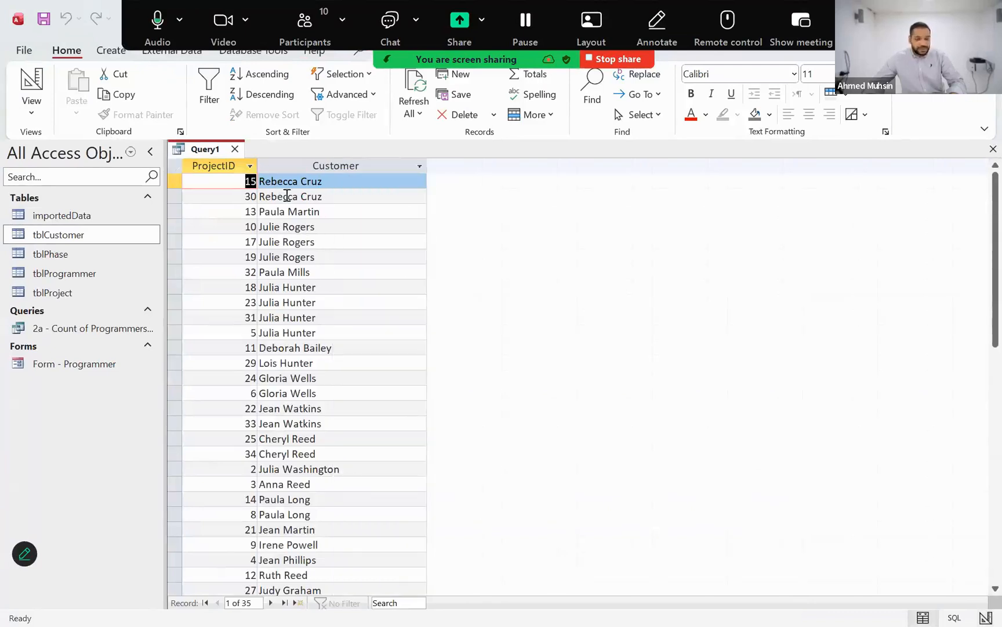
{"action": "left_click", "coordinate": [31, 93]}
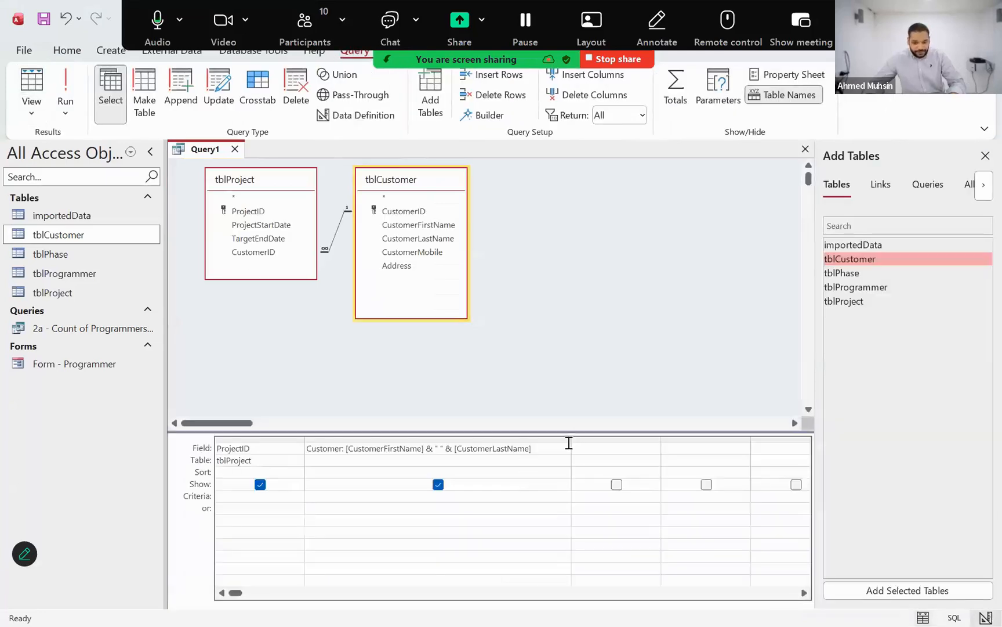
{"action": "left_click_drag", "start_coordinate": [571, 438], "coordinate": [542, 445]}
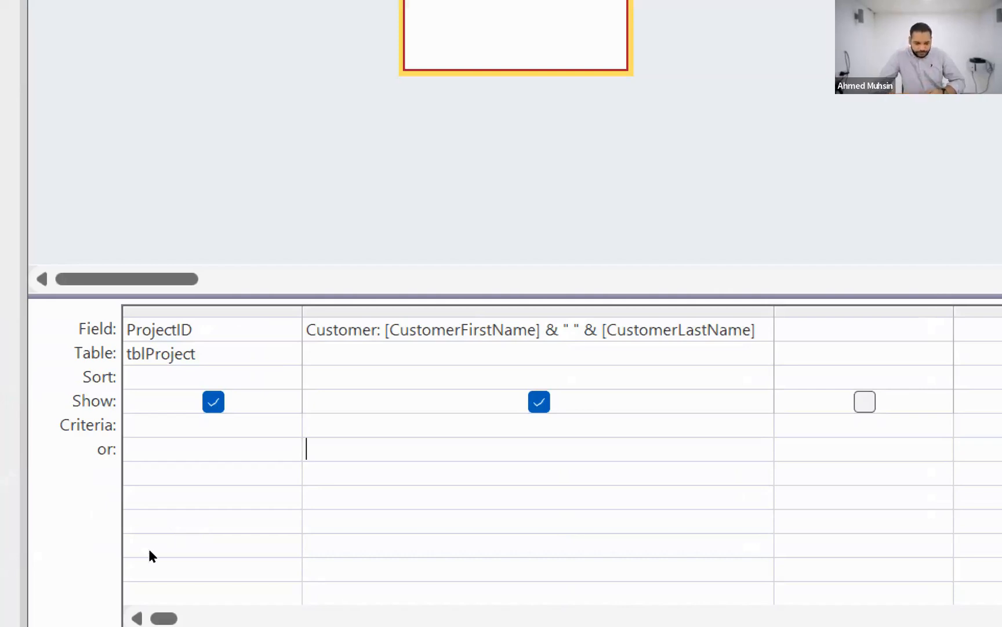
Narrow the ProjectID column in the design grid, and check Figure 1's Target Project Length line in the exam paper
{"action": "left_click_drag", "start_coordinate": [343, 435], "coordinate": [272, 436]}
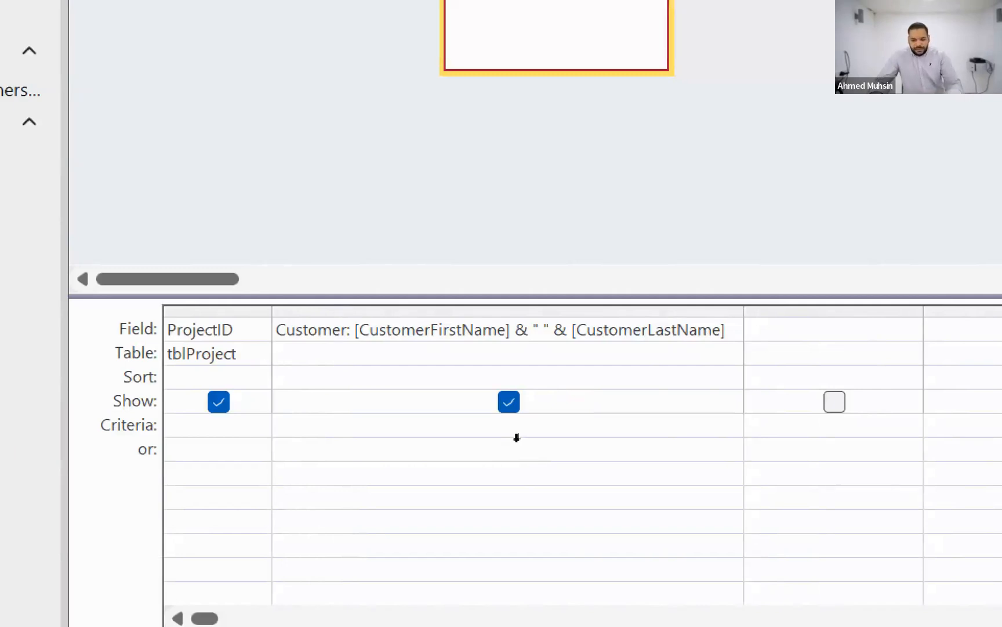
{"action": "left_click", "coordinate": [766, 329]}
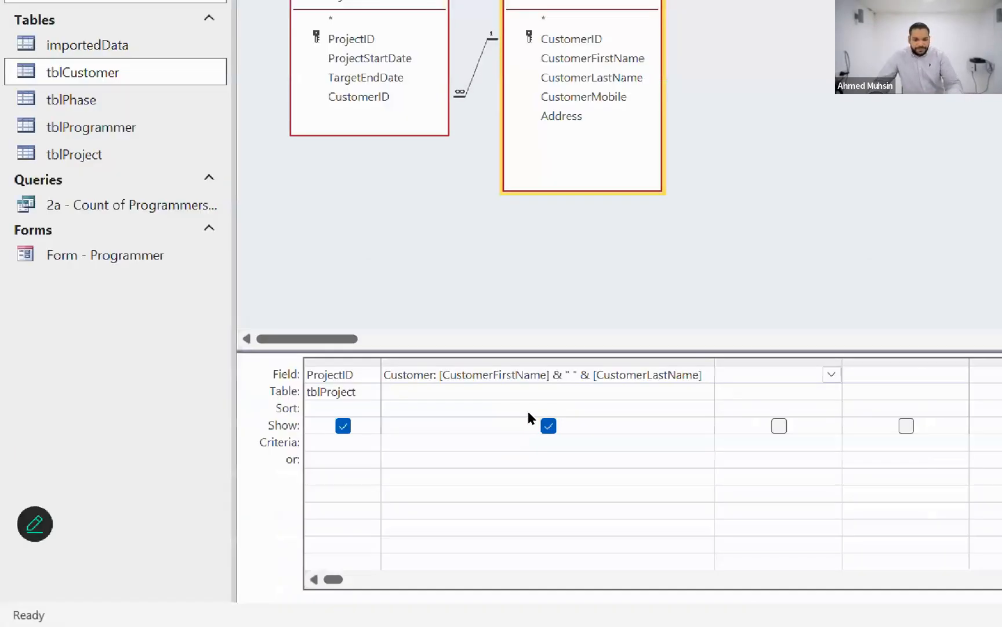
{"action": "key", "text": "alt+Tab"}
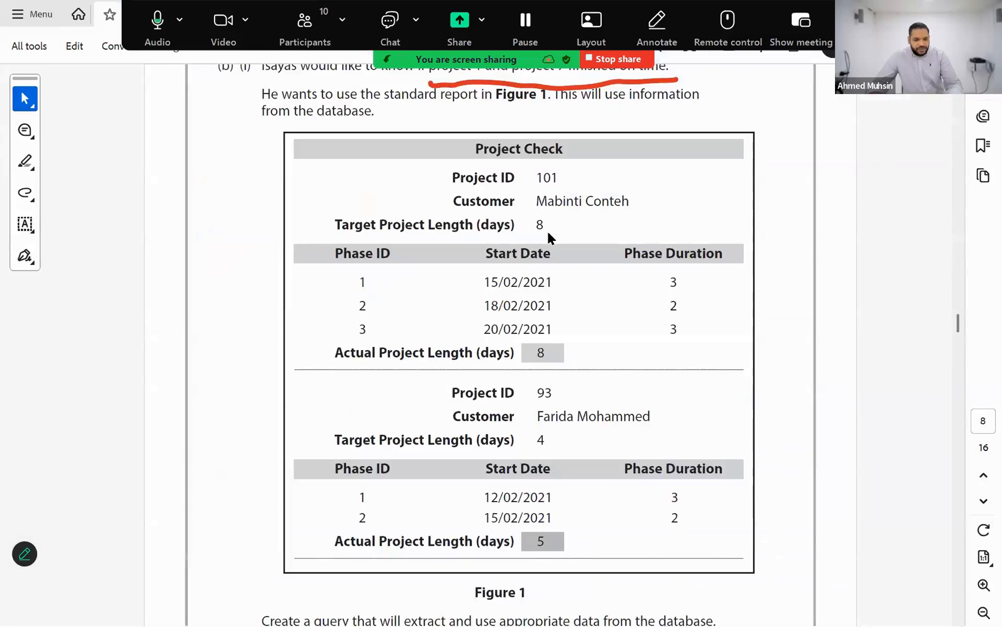
{"action": "key", "text": "alt+Tab"}
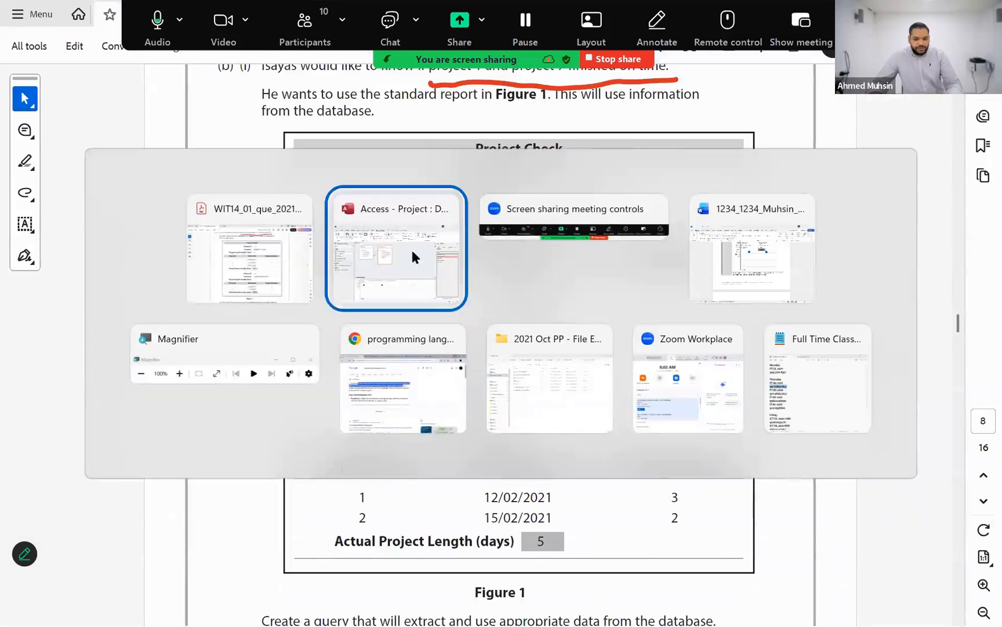
{"action": "left_click", "coordinate": [281, 253]}
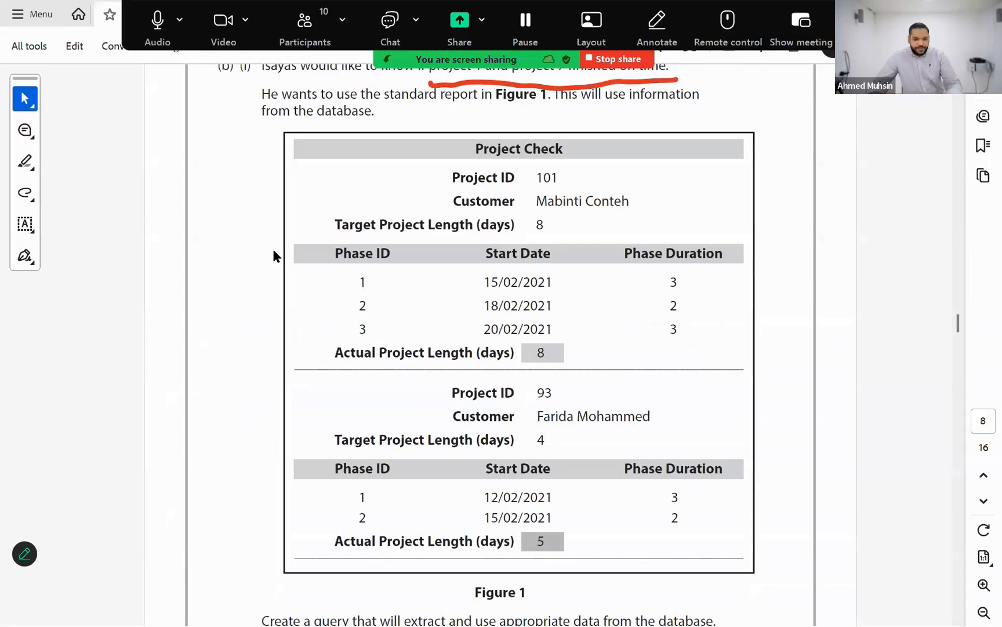
{"action": "key", "text": "alt+Tab"}
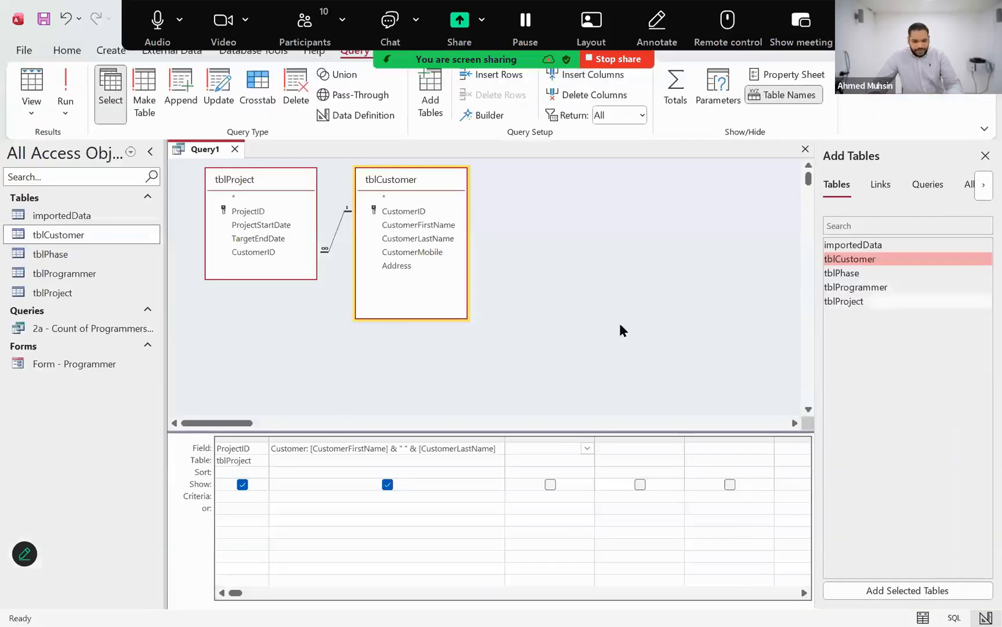
Compare Figure 1's Target Project Length with the date fields in tblProject to work out the calculation needed
{"action": "key", "text": "alt+Tab"}
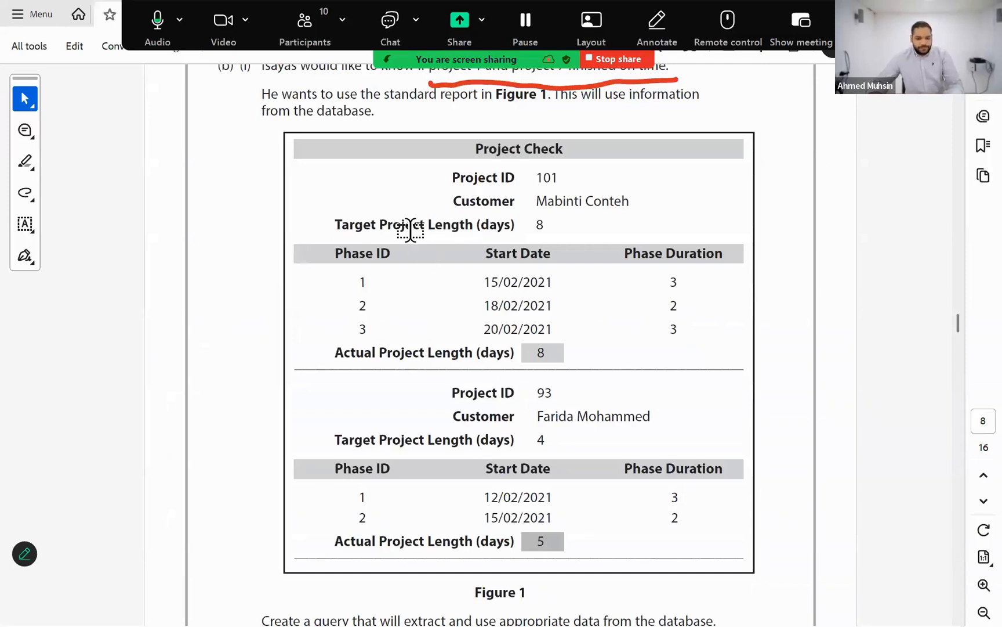
{"action": "key", "text": "alt+Tab"}
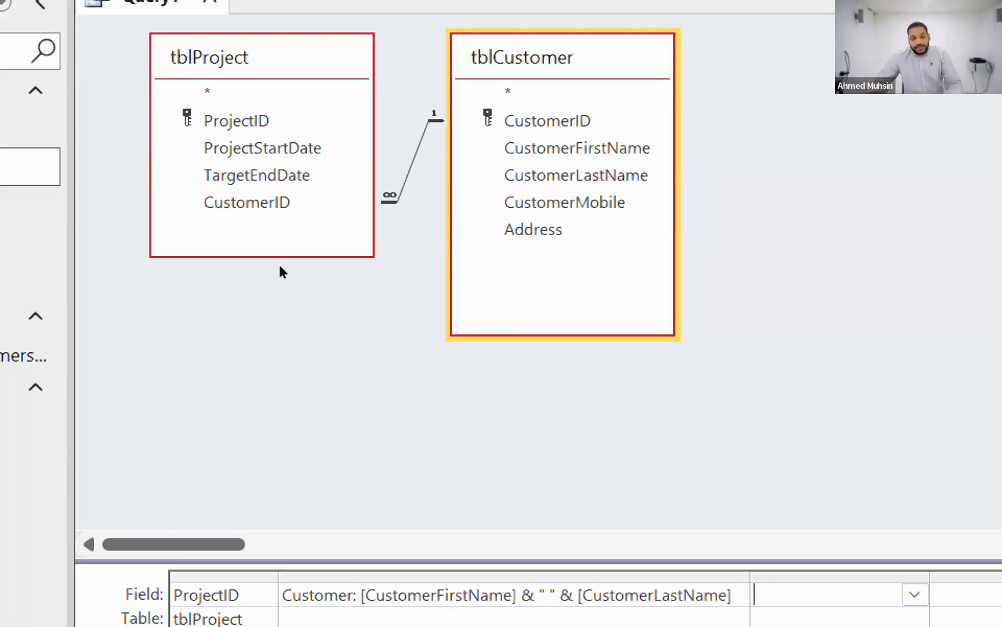
{"action": "key", "text": "alt+Tab"}
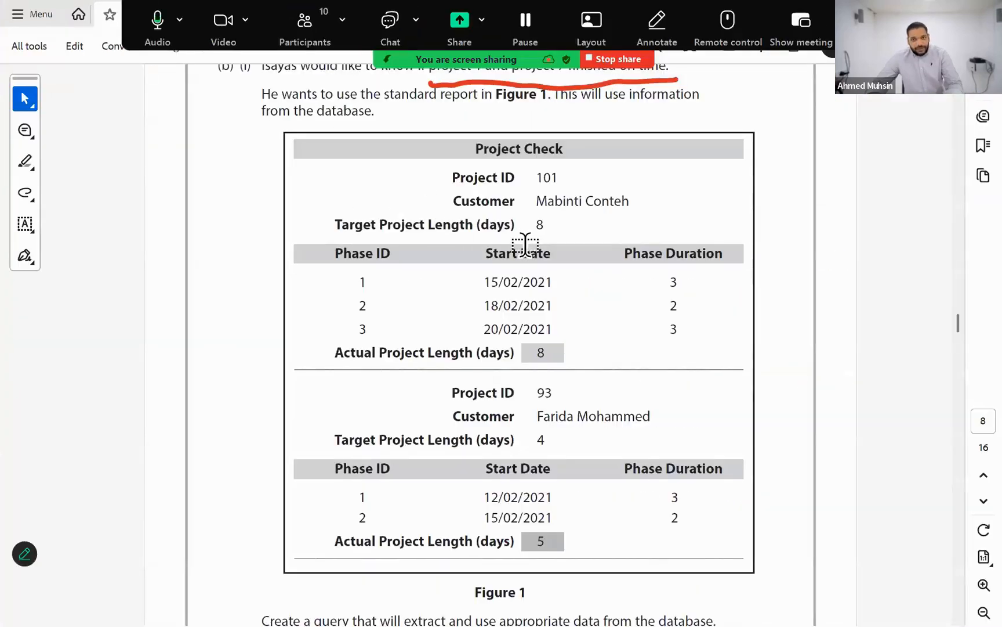
{"action": "key", "text": "alt+Tab"}
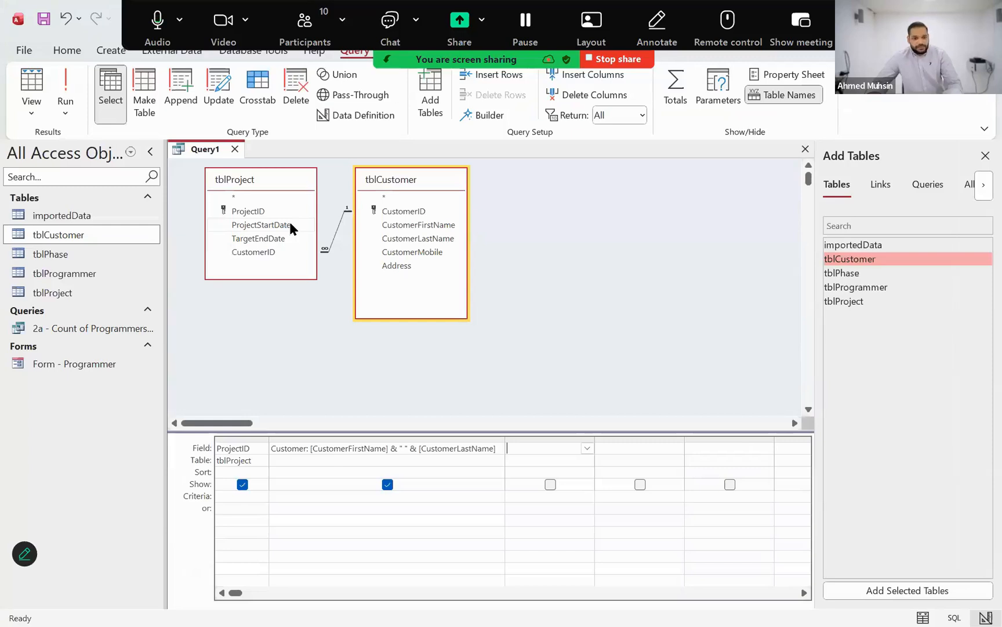
{"action": "key", "text": "alt+Tab"}
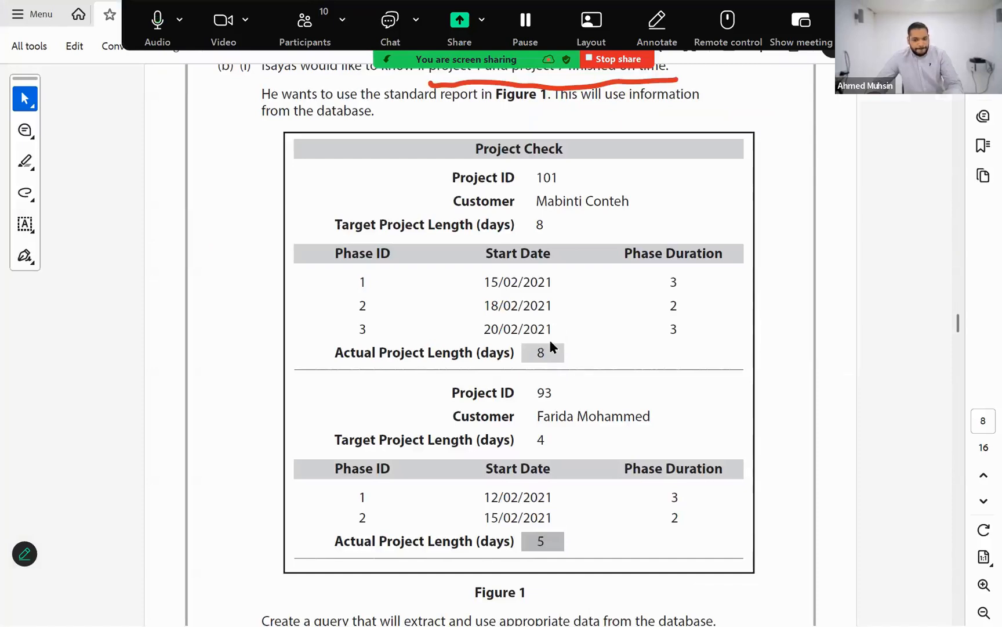
{"action": "key", "text": "alt+Tab"}
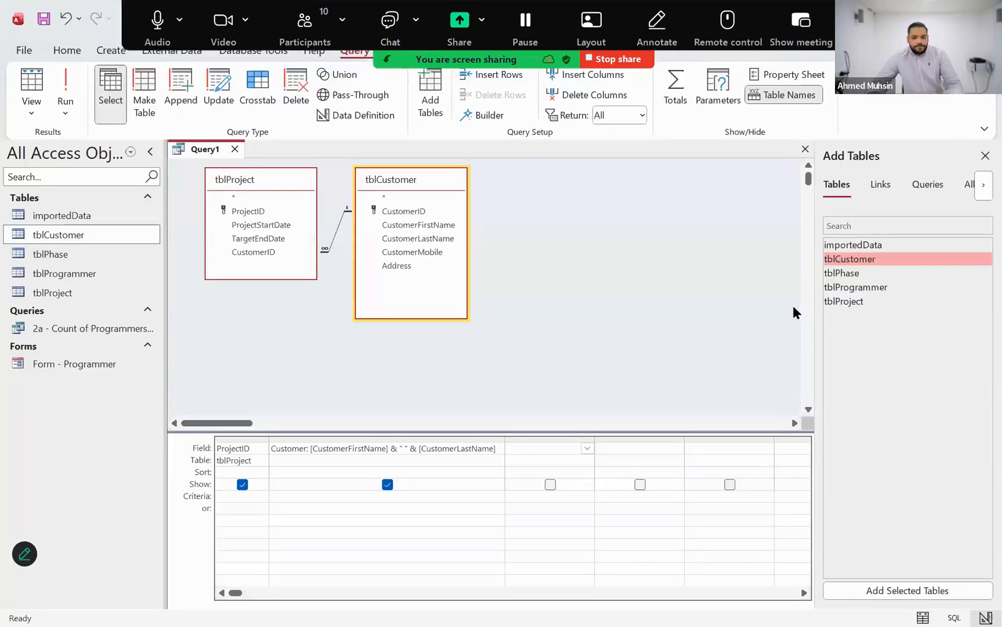
Add tblPhase to the query, enlarge its field list to show all fields in full, and check them against Figure 1
{"action": "double_click", "coordinate": [844, 274]}
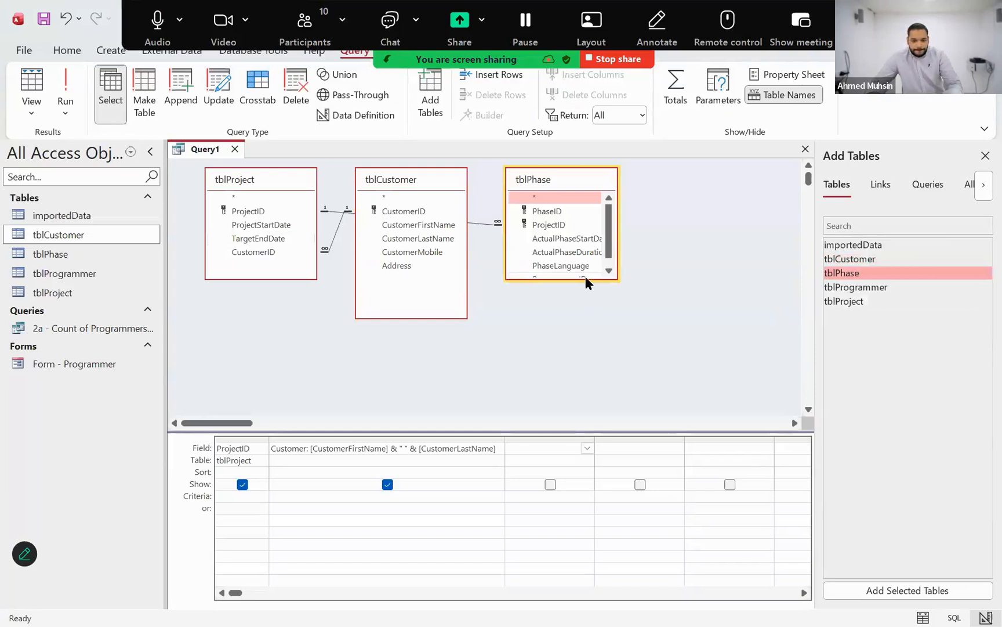
{"action": "left_click_drag", "start_coordinate": [586, 283], "coordinate": [673, 297]}
{"action": "key", "text": "alt+Tab"}
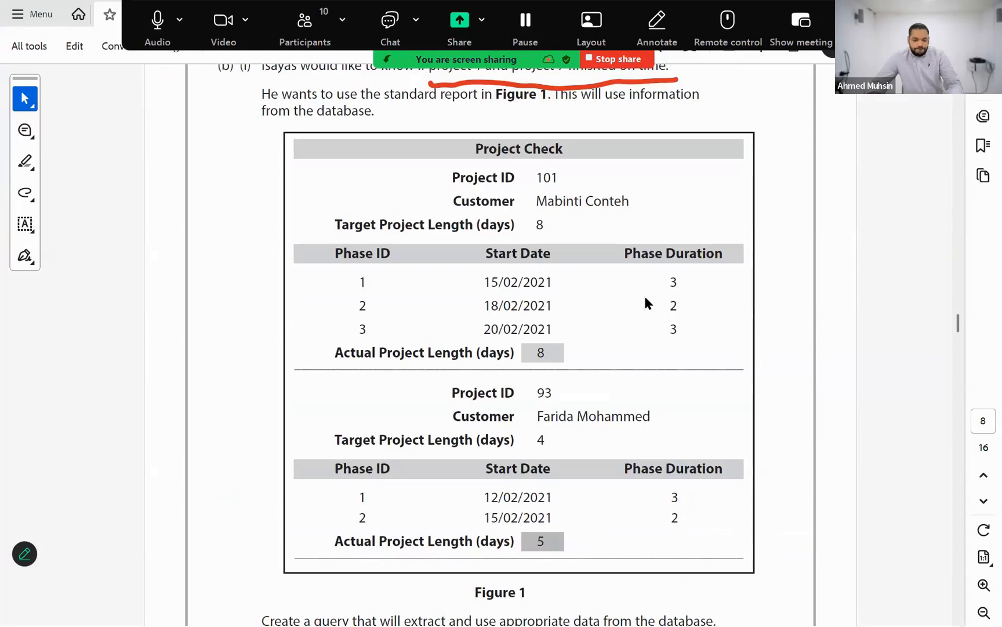
{"action": "key", "text": "alt+Tab"}
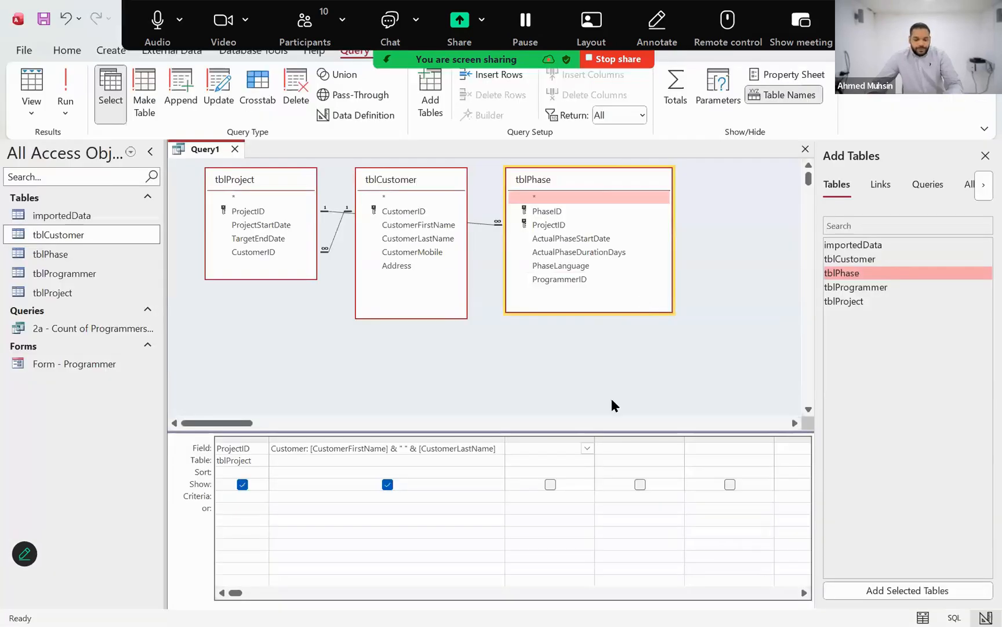
Widen the query's empty third column and enter the calculated field name Target_Project_Length(days): in it
{"action": "key", "text": "alt+Tab"}
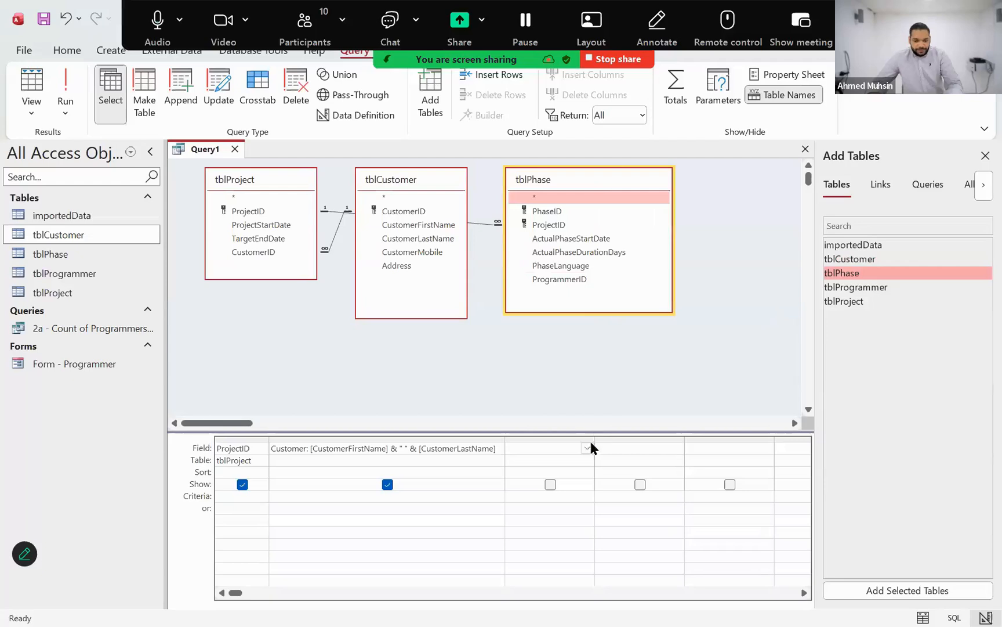
{"action": "key", "text": "alt+Tab"}
{"action": "left_click_drag", "start_coordinate": [594, 438], "coordinate": [769, 464]}
{"action": "type", "text": "Target_Project_Length"}
{"action": "type", "text": ":"}
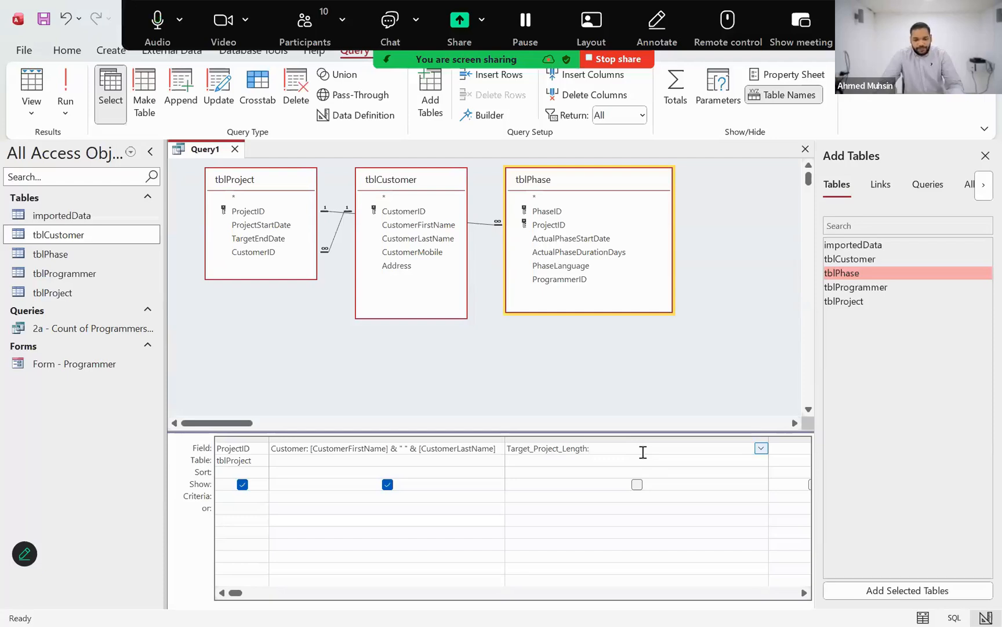
{"action": "key", "text": "Left"}
{"action": "type", "text": "(days)"}
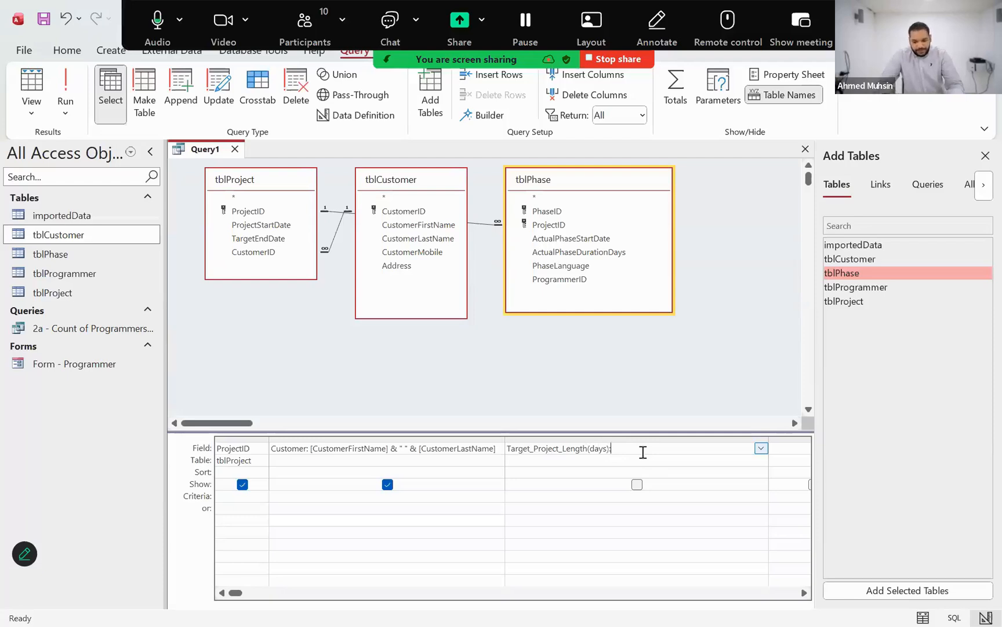
Complete the Target_Project_Length(days) field with the expression [TargetEndDate]-[ProjectStartDate]
{"action": "key", "text": "alt+Tab"}
{"action": "key", "text": "alt+Tab"}
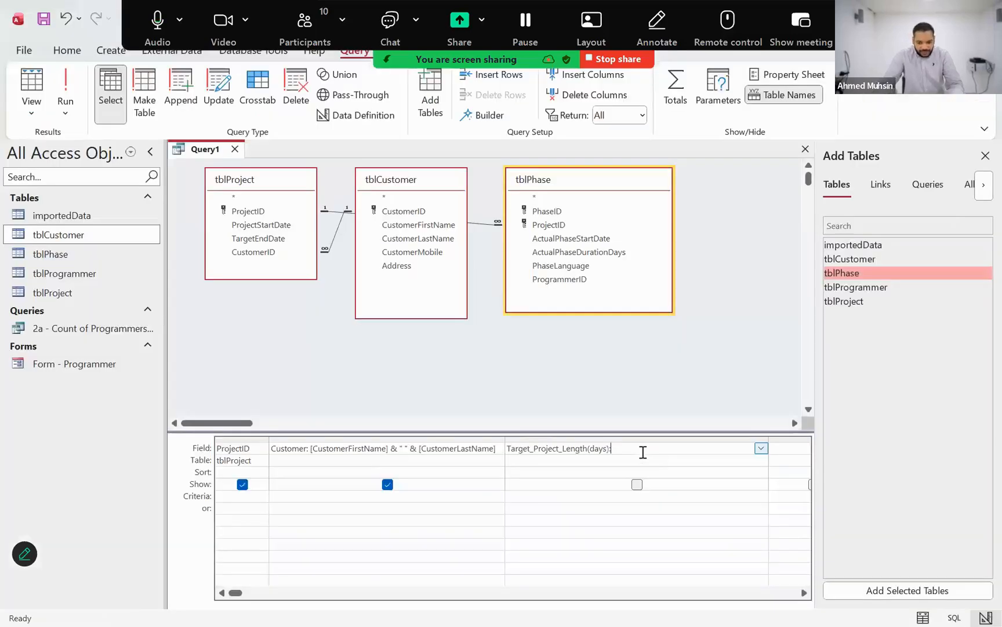
{"action": "type", "text": "[TargetEndD"}
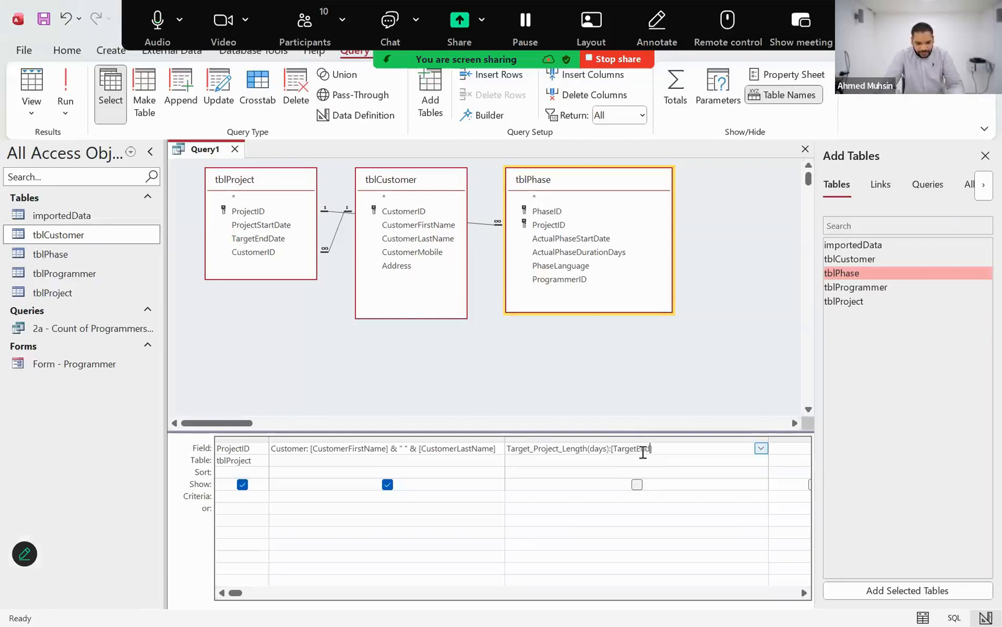
{"action": "type", "text": "ate]"}
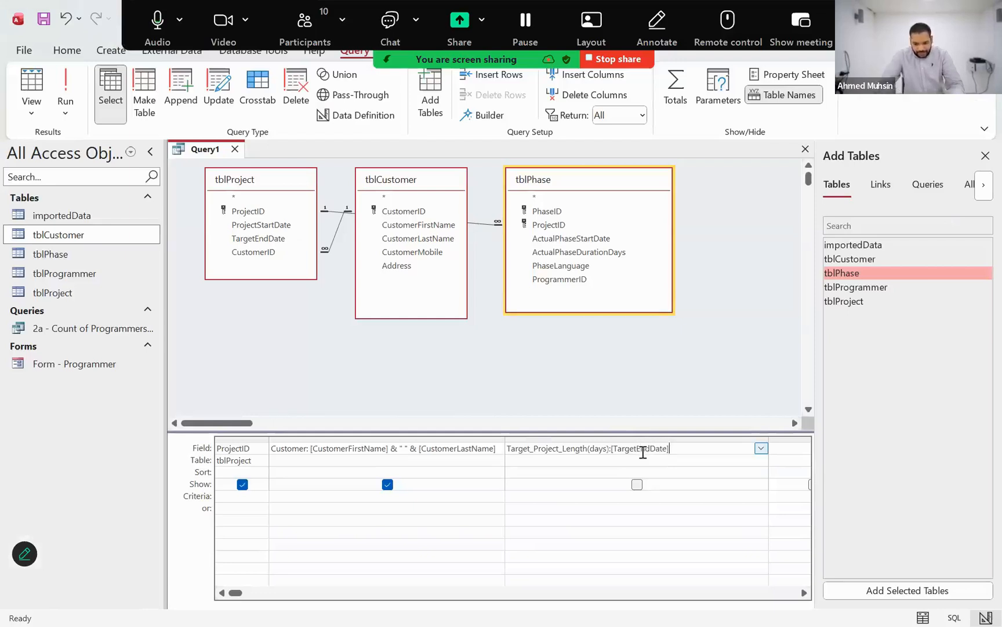
{"action": "type", "text": "-[ProjectS"}
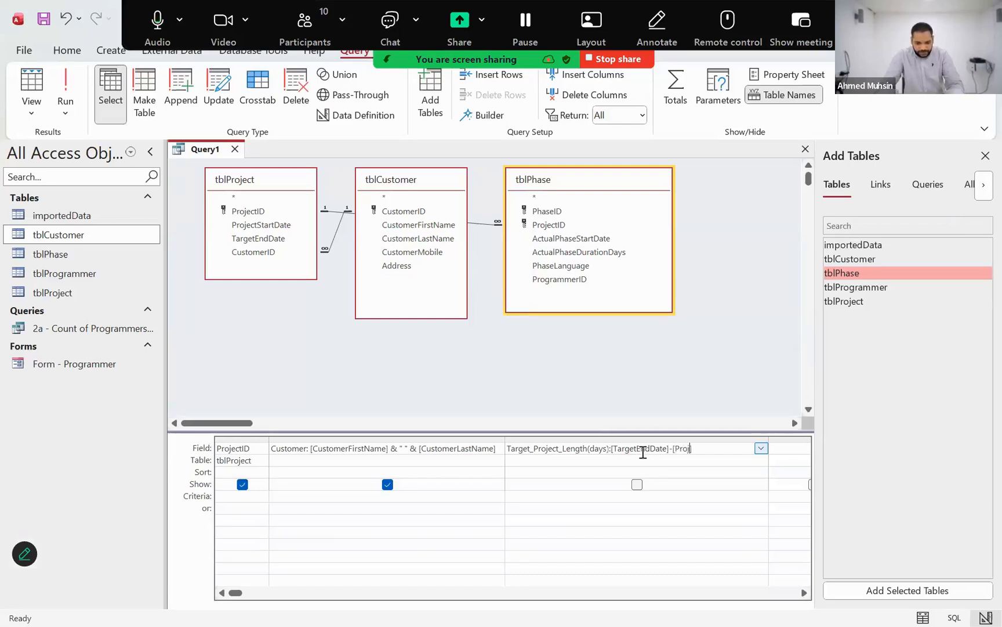
{"action": "type", "text": "ta"}
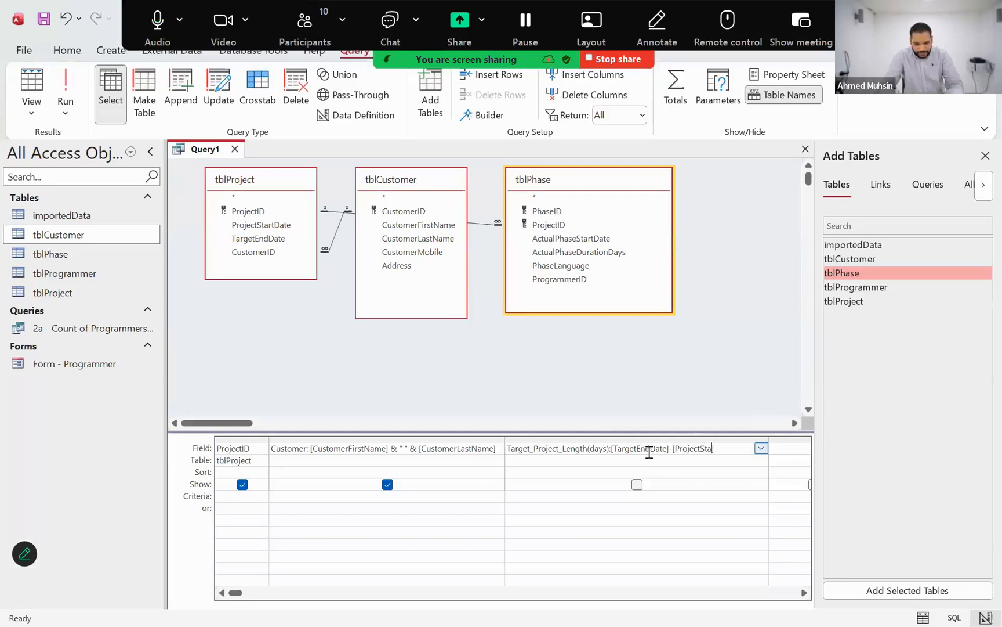
{"action": "type", "text": "rtDate"}
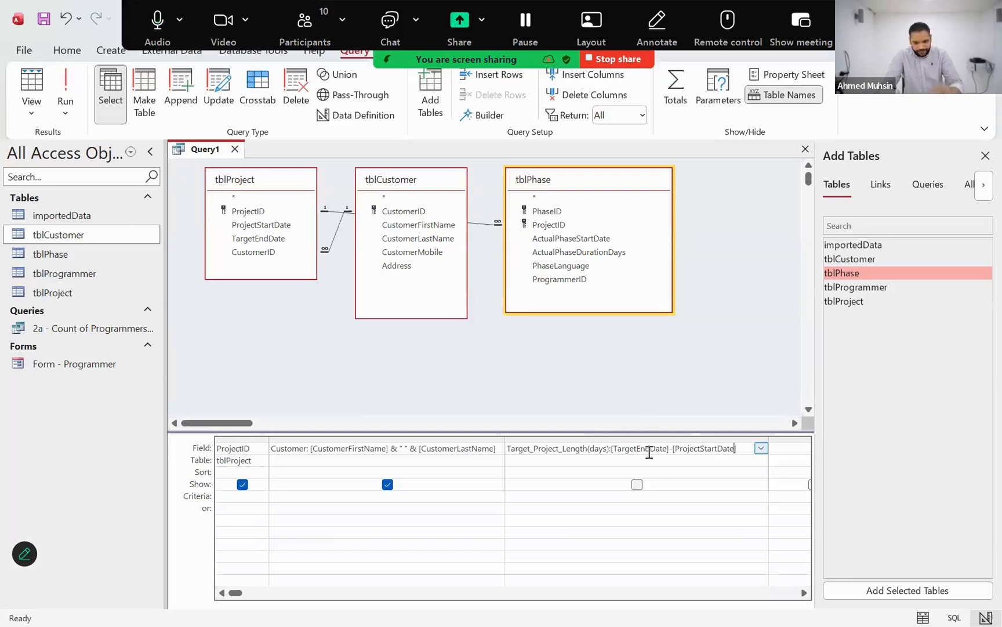
{"action": "left_click", "coordinate": [687, 364]}
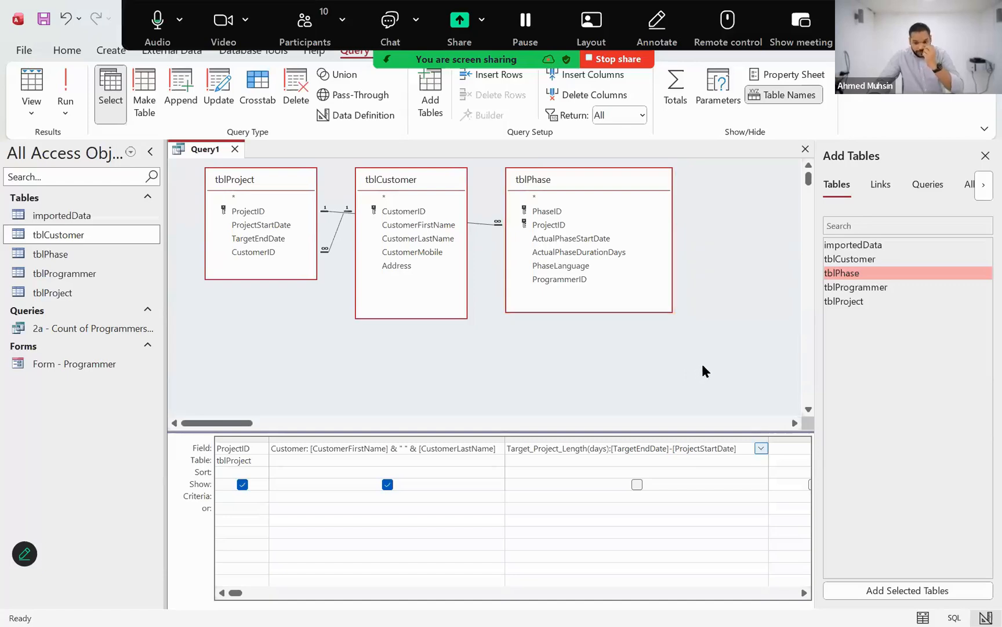
{"action": "left_click", "coordinate": [654, 563]}
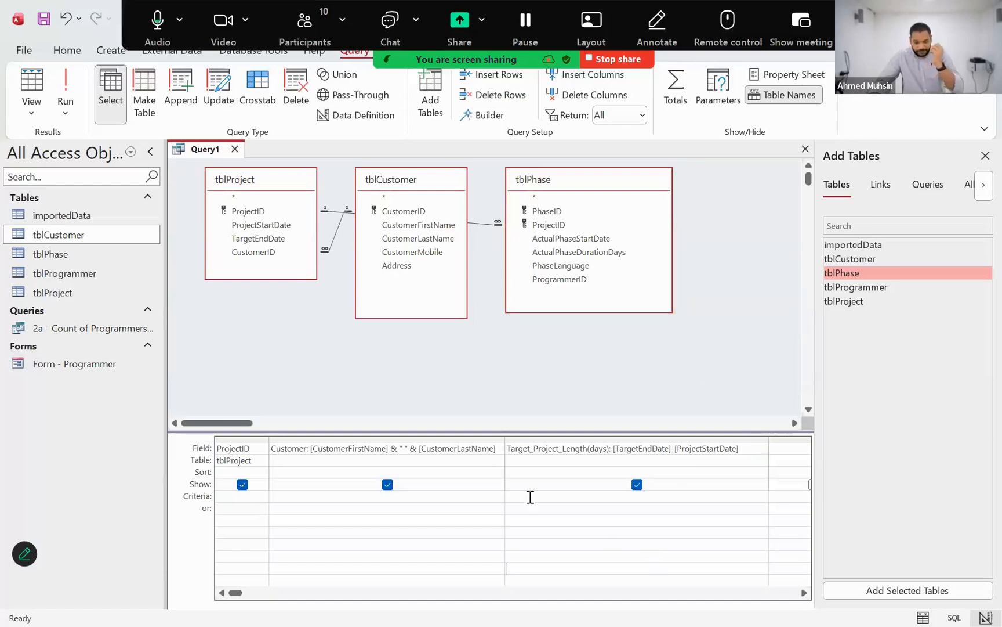
Run the query, widen the Target_Project_Length(days) column to check its heading and values, and return to Design view
{"action": "left_click", "coordinate": [66, 87]}
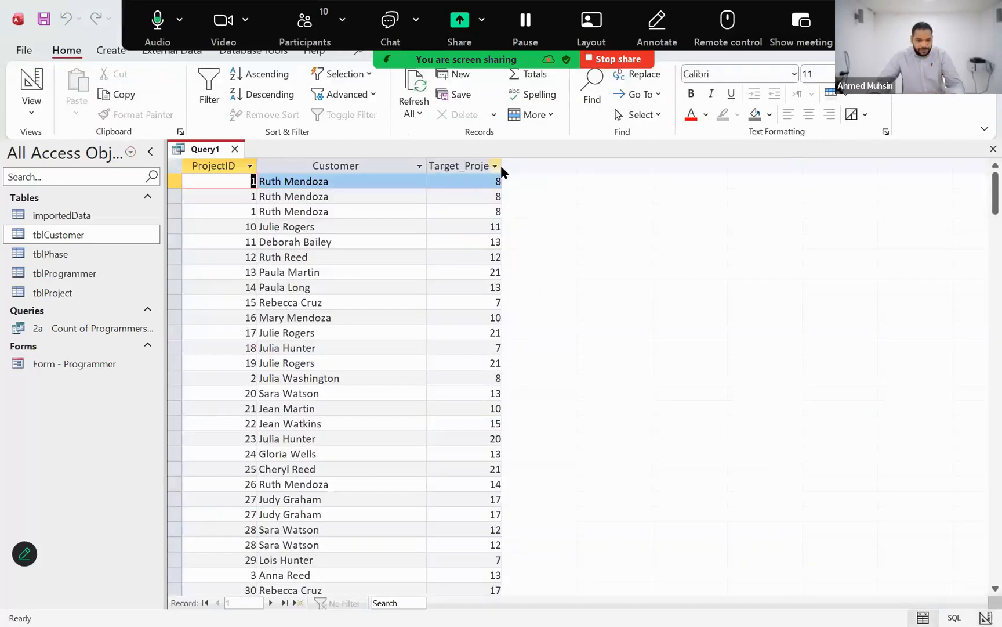
{"action": "left_click", "coordinate": [496, 167]}
{"action": "left_click", "coordinate": [461, 196]}
{"action": "left_click", "coordinate": [465, 196]}
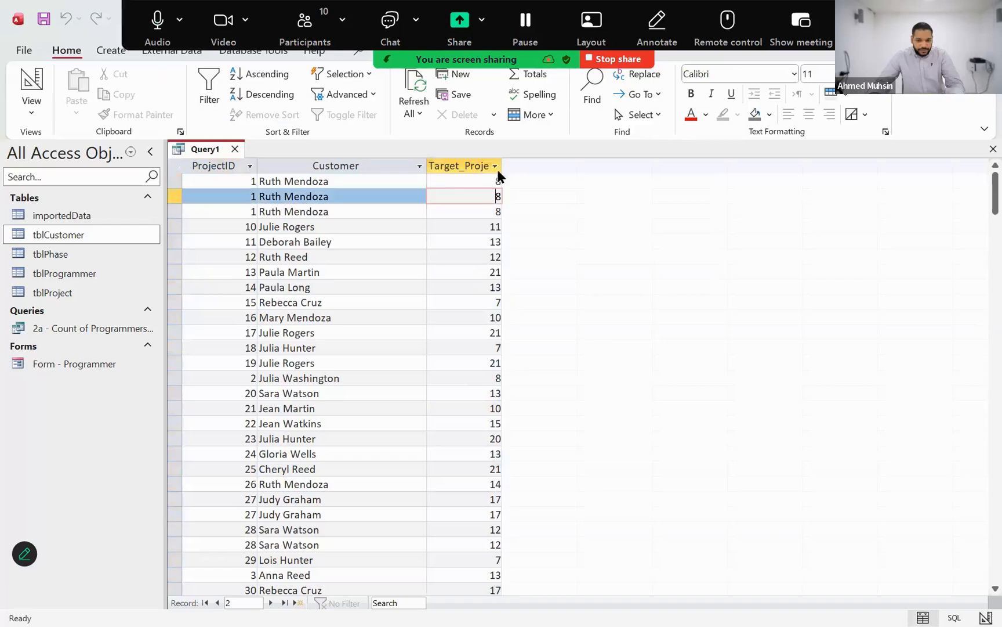
{"action": "left_click_drag", "start_coordinate": [503, 163], "coordinate": [595, 174]}
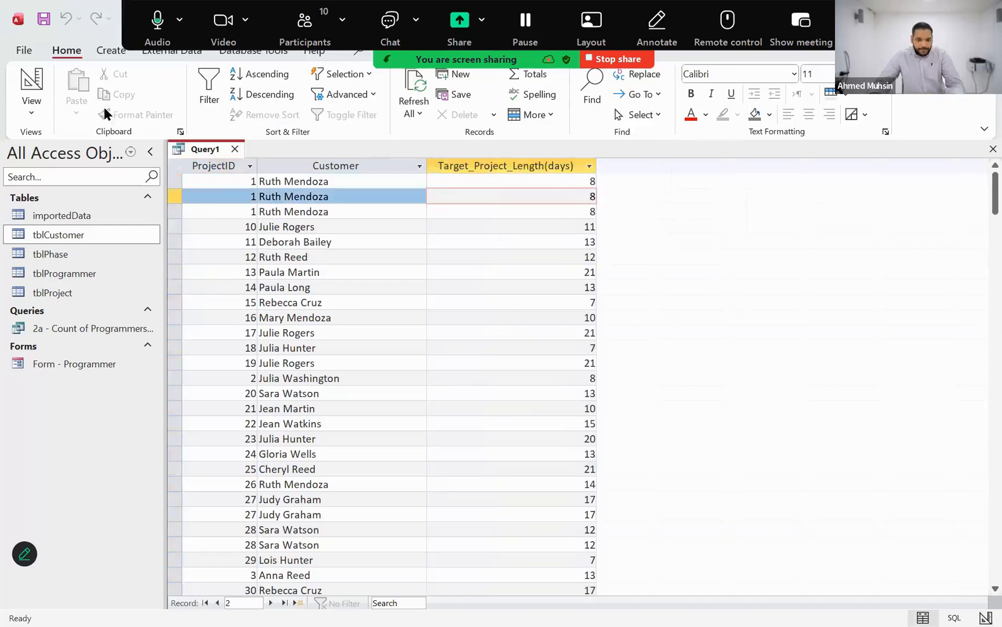
{"action": "left_click", "coordinate": [41, 85]}
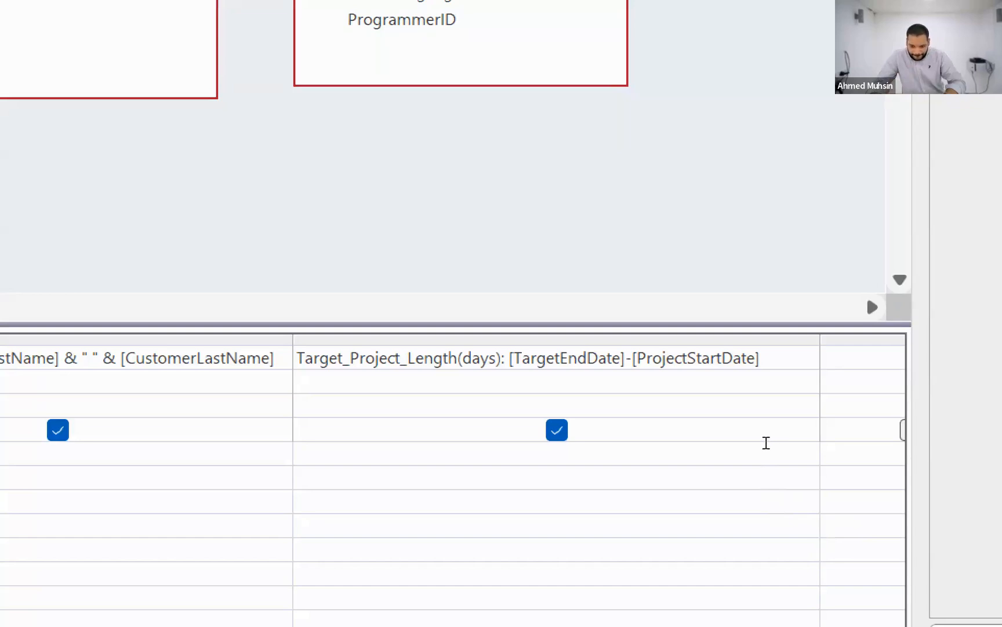
Narrow the Target_Project_Length(days) column in the design grid to fit its expression
{"action": "left_click", "coordinate": [841, 340]}
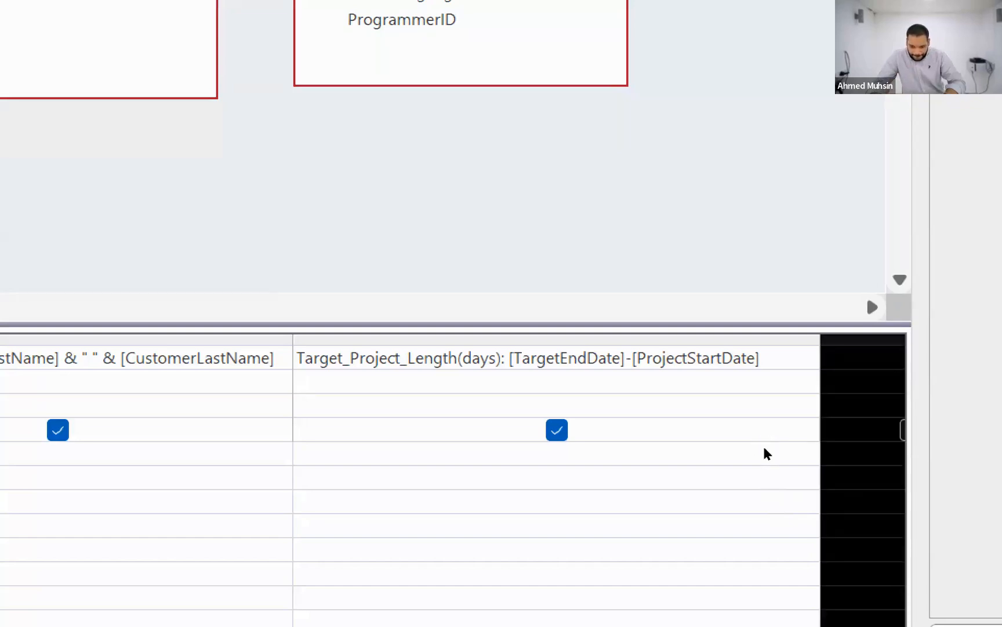
{"action": "left_click", "coordinate": [805, 358]}
{"action": "left_click", "coordinate": [780, 453]}
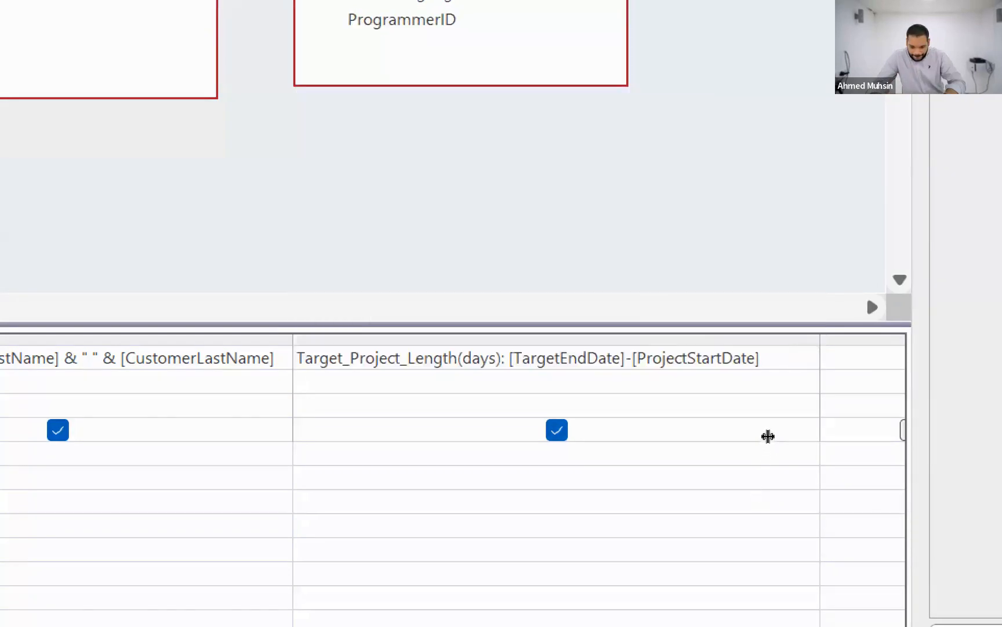
{"action": "left_click_drag", "start_coordinate": [821, 339], "coordinate": [778, 340]}
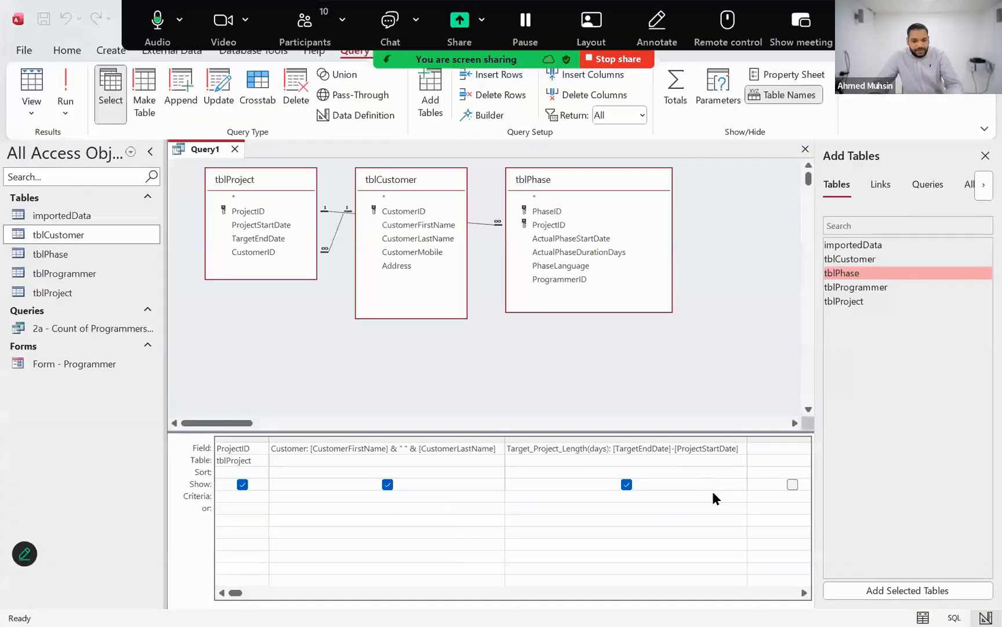
Check the Project Check layout in the exam paper, add tblPhase's PhaseID to the query's fourth column and narrow that column
{"action": "key", "text": "alt+Tab"}
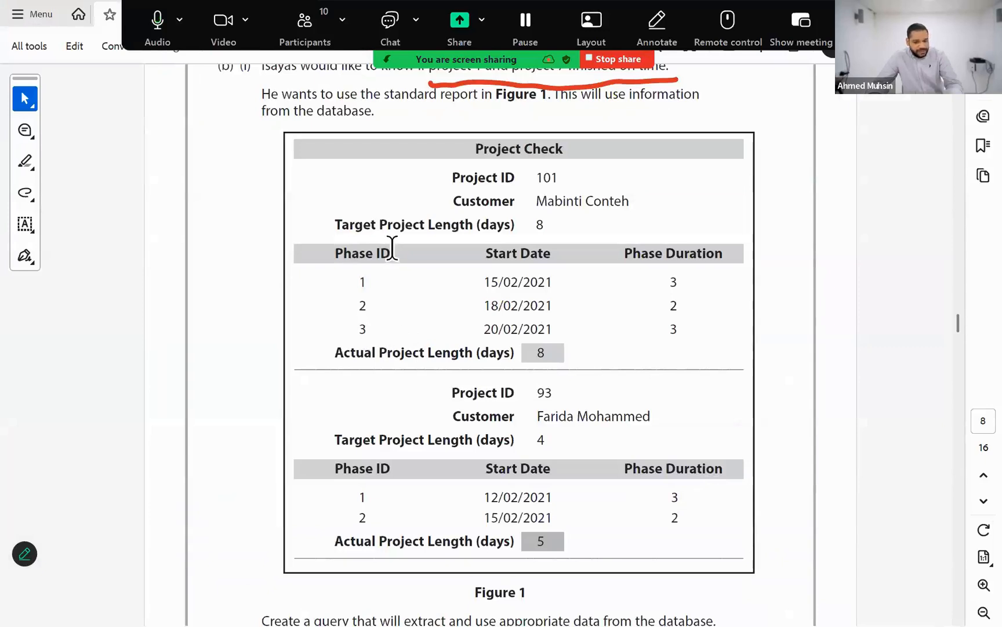
{"action": "key", "text": "alt+Tab"}
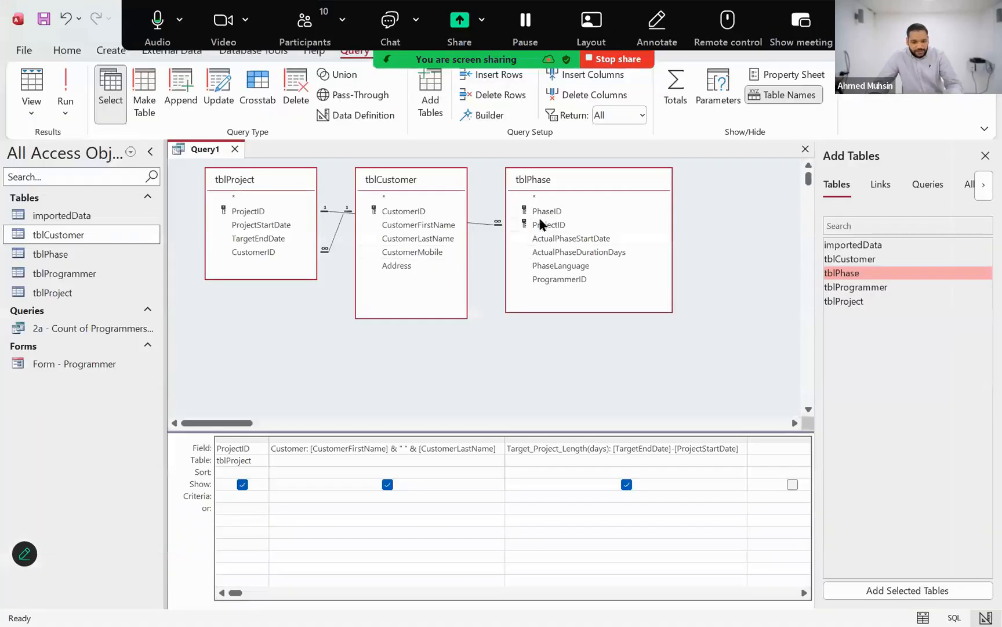
{"action": "left_click", "coordinate": [755, 447]}
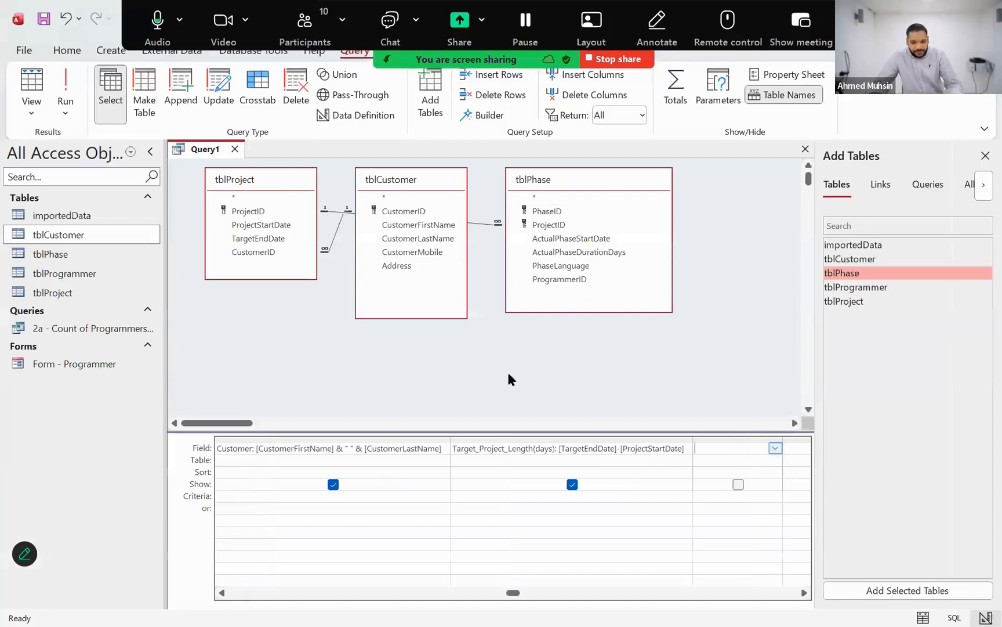
{"action": "double_click", "coordinate": [539, 211]}
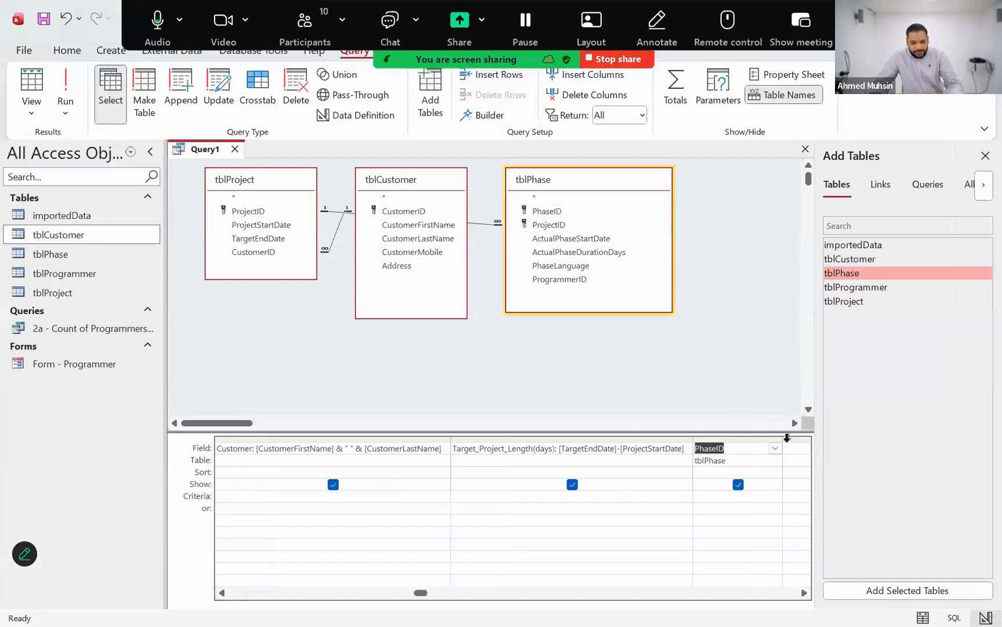
{"action": "left_click_drag", "start_coordinate": [779, 439], "coordinate": [750, 439]}
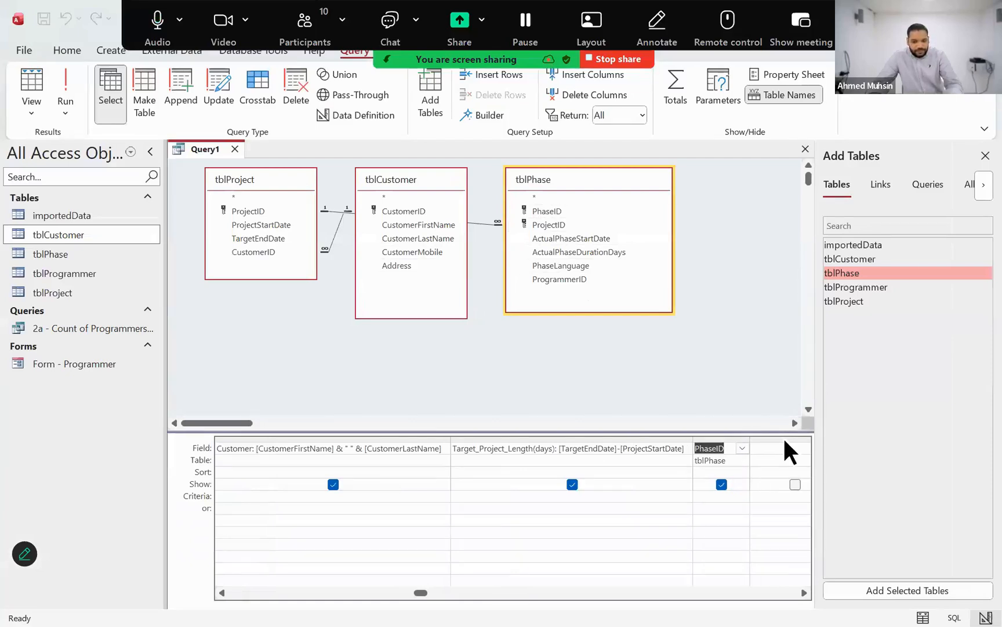
Add ActualPhaseStartDate from tblPhase to the query grid in the column after PhaseID
{"action": "key", "text": "alt+Tab"}
{"action": "key", "text": "alt+Tab"}
{"action": "left_click", "coordinate": [774, 452]}
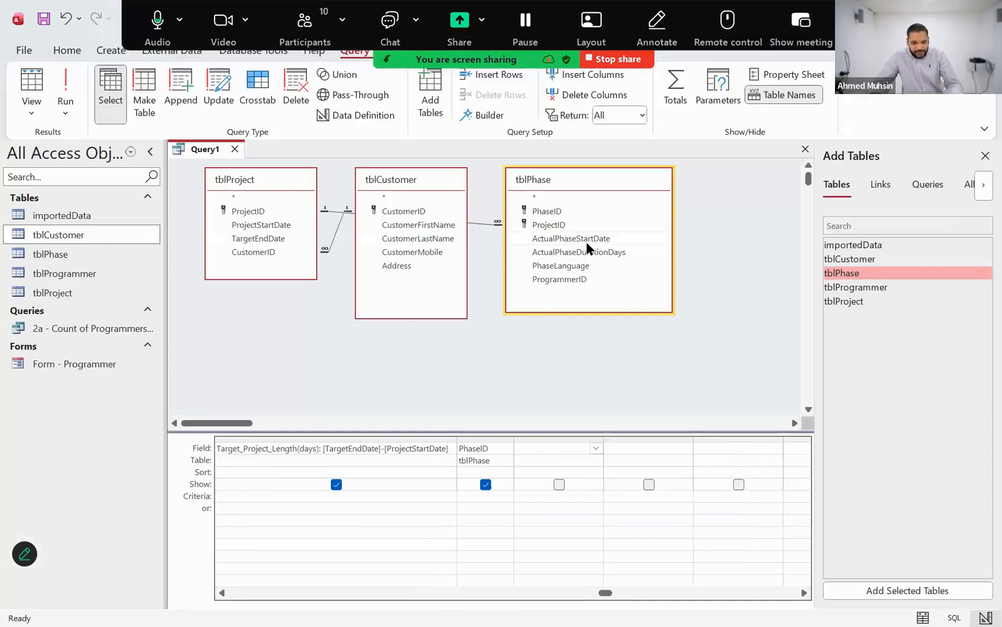
{"action": "left_click_drag", "start_coordinate": [584, 241], "coordinate": [619, 439]}
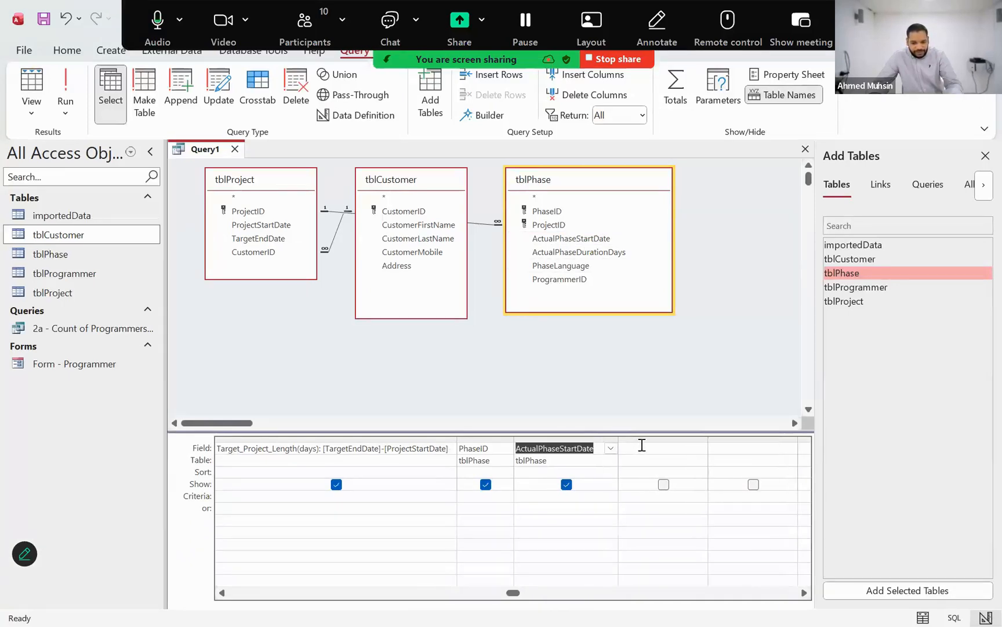
Add ActualPhaseDurationDays from tblPhase after ActualPhaseStartDate and widen its column to fit the field name
{"action": "left_click", "coordinate": [642, 445]}
{"action": "key", "text": "alt+Tab"}
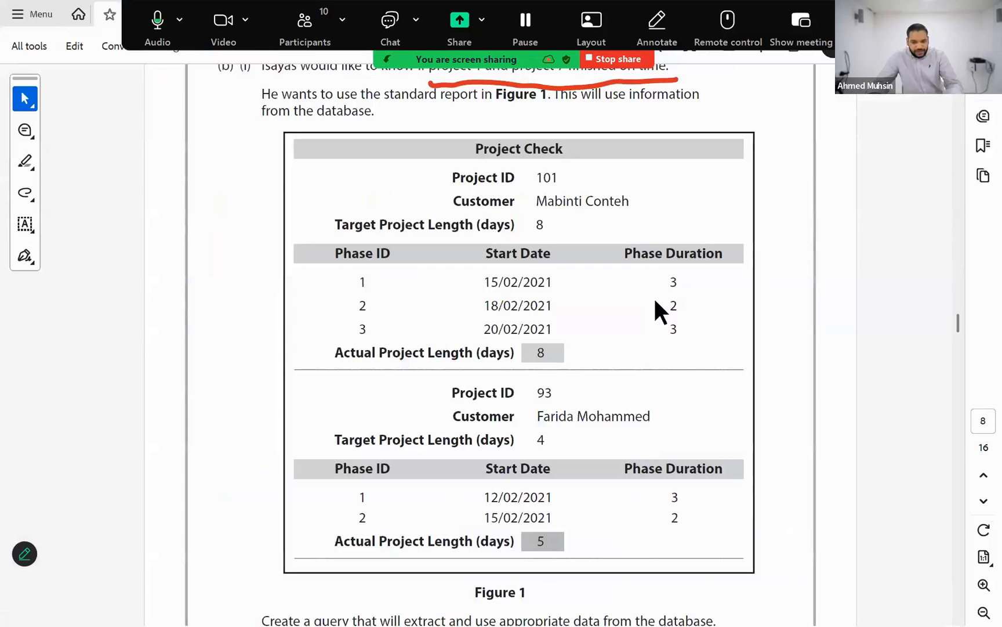
{"action": "key", "text": "alt+Tab"}
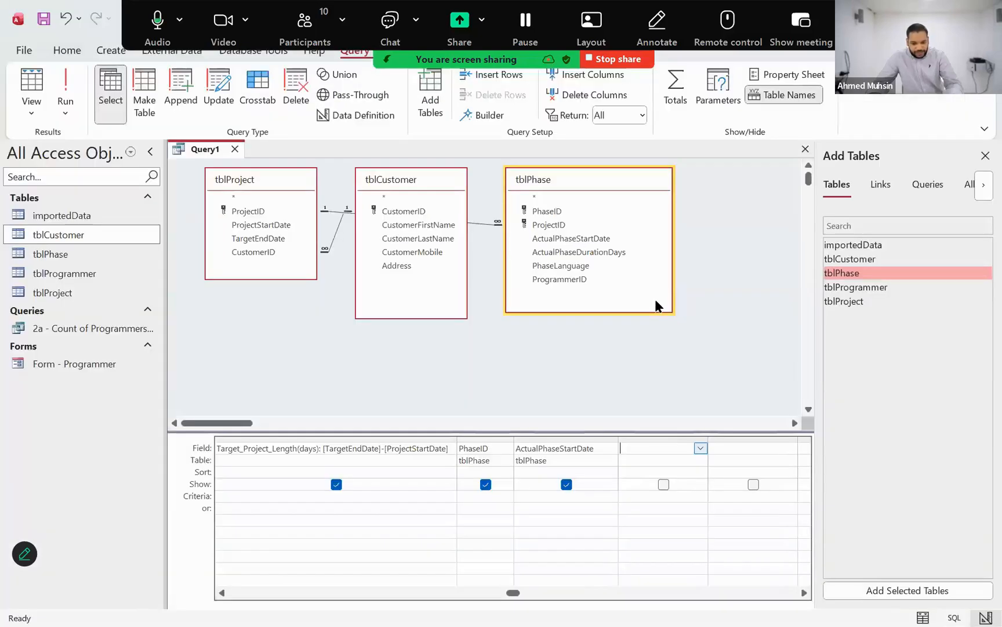
{"action": "double_click", "coordinate": [584, 252]}
{"action": "left_click_drag", "start_coordinate": [706, 437], "coordinate": [732, 435]}
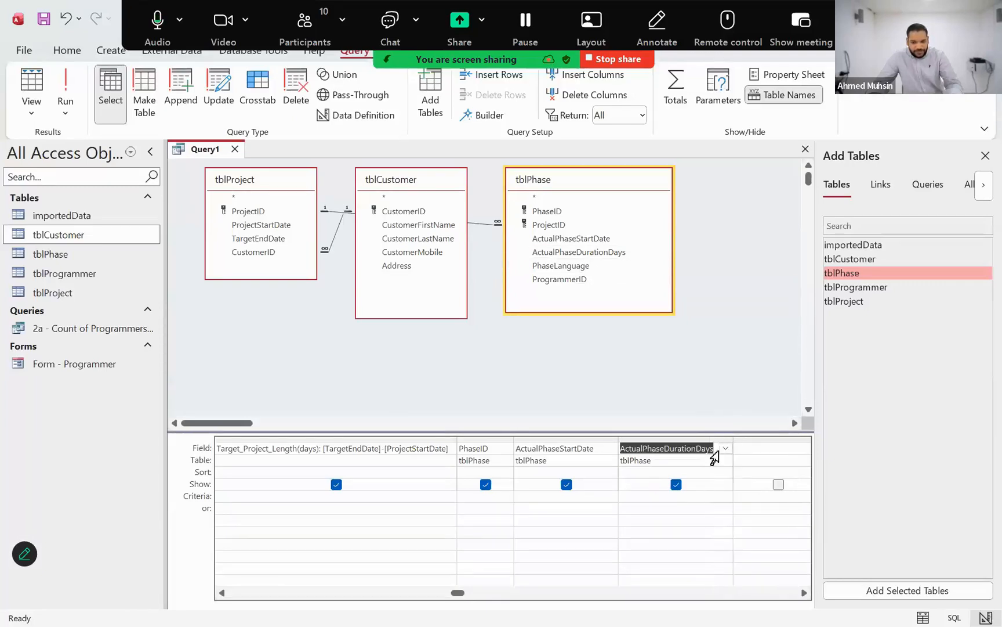
Run the query to check the added phase columns and return to Design view
{"action": "left_click", "coordinate": [680, 486]}
{"action": "left_click", "coordinate": [678, 486]}
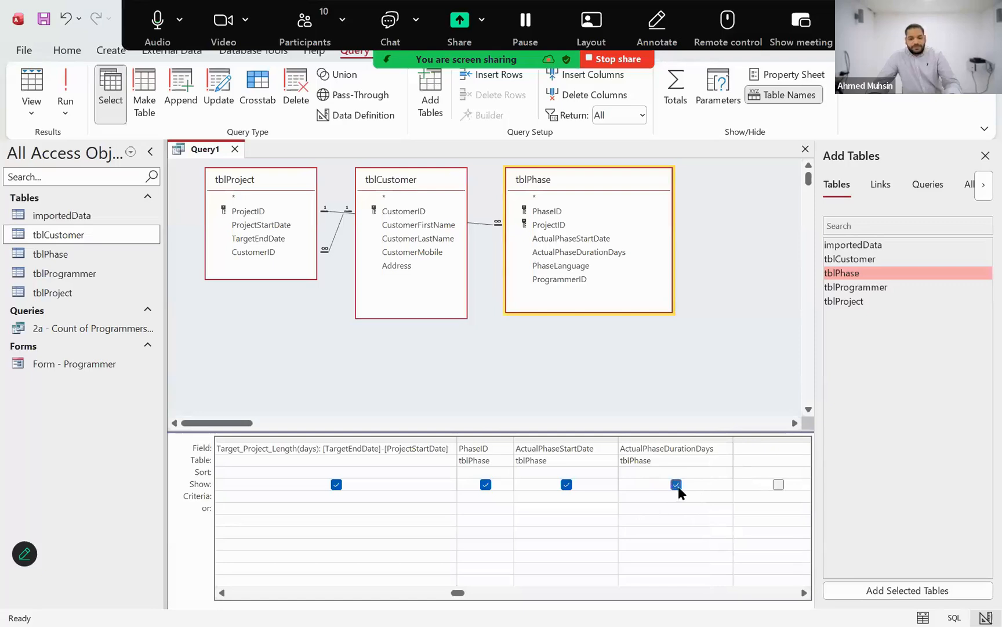
{"action": "left_click", "coordinate": [68, 87]}
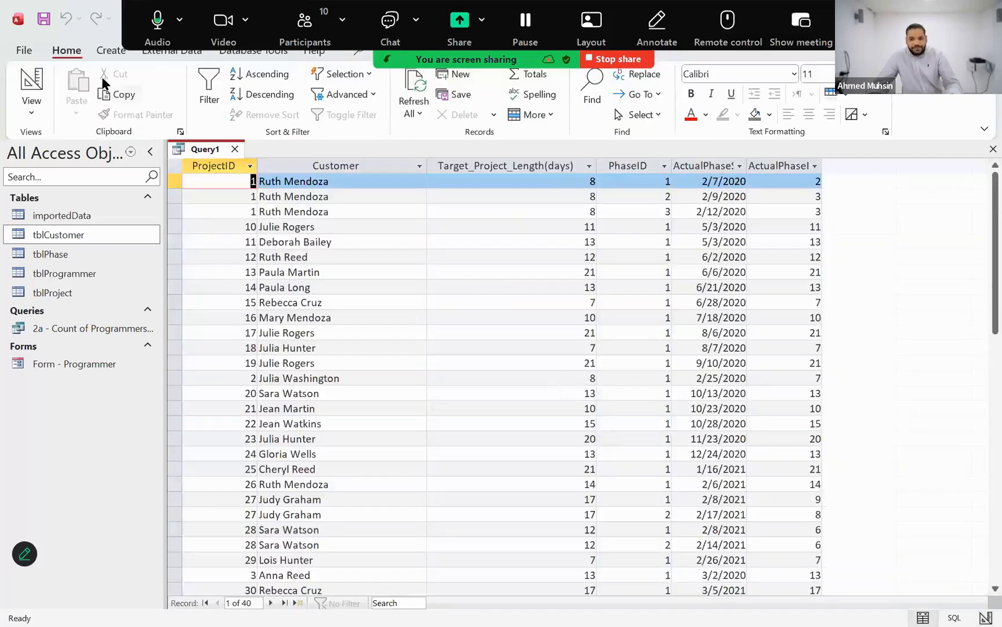
{"action": "left_click", "coordinate": [34, 78]}
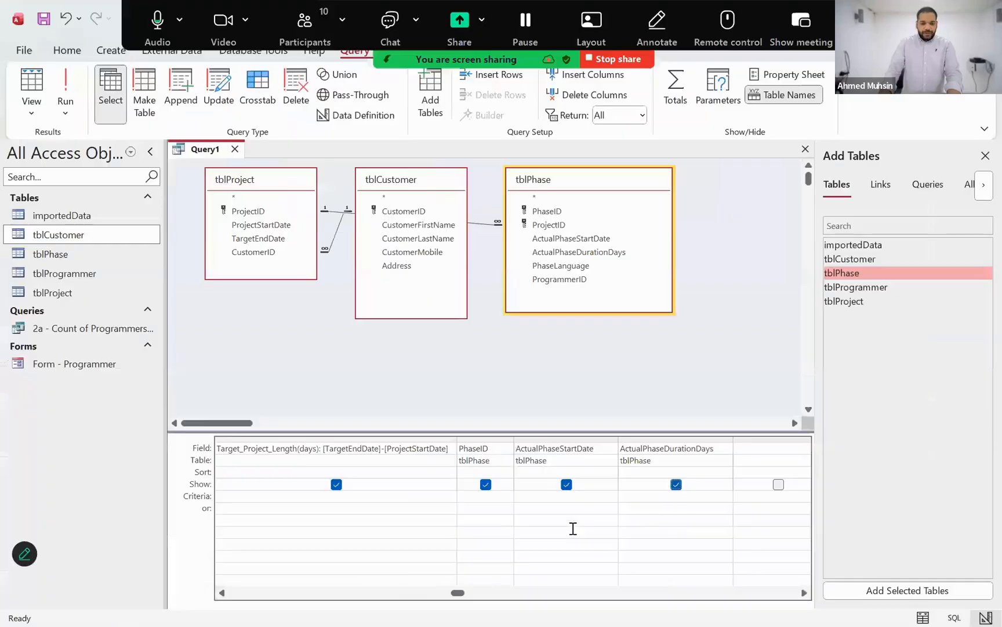
Recheck which projects question 2(b)(i) asks for and set the ProjectID criteria to 1 or 7
{"action": "key", "text": "alt+Tab"}
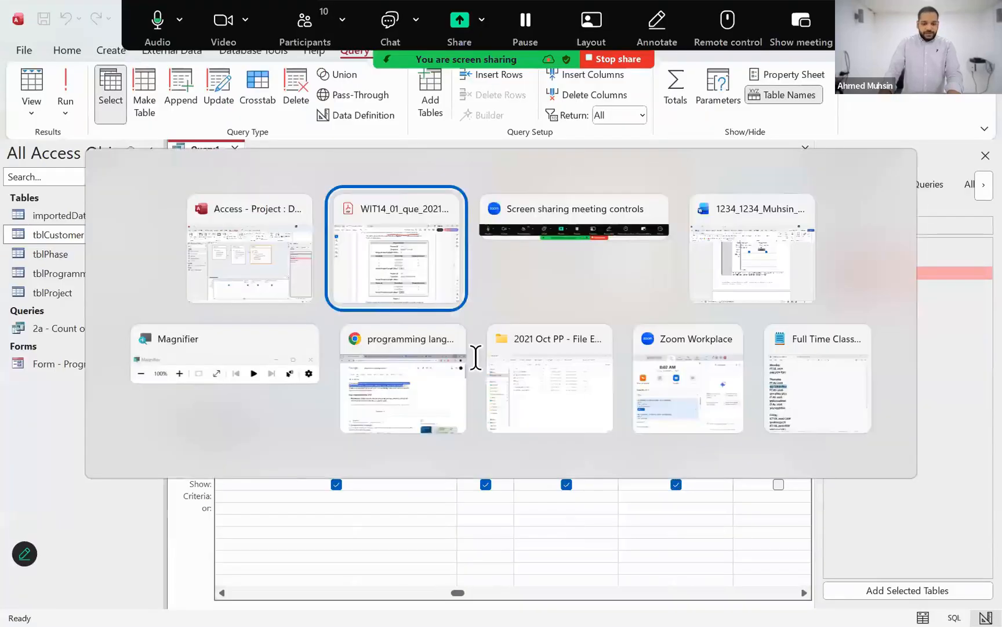
{"action": "scroll", "coordinate": [476, 306], "scroll_direction": "up", "scroll_amount": 3}
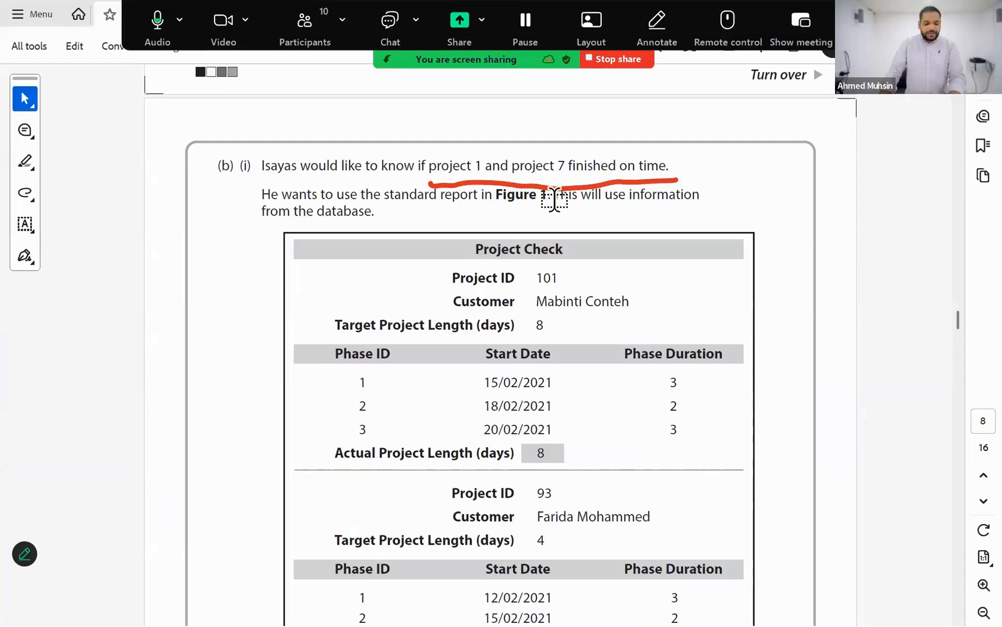
{"action": "key", "text": "alt+Tab"}
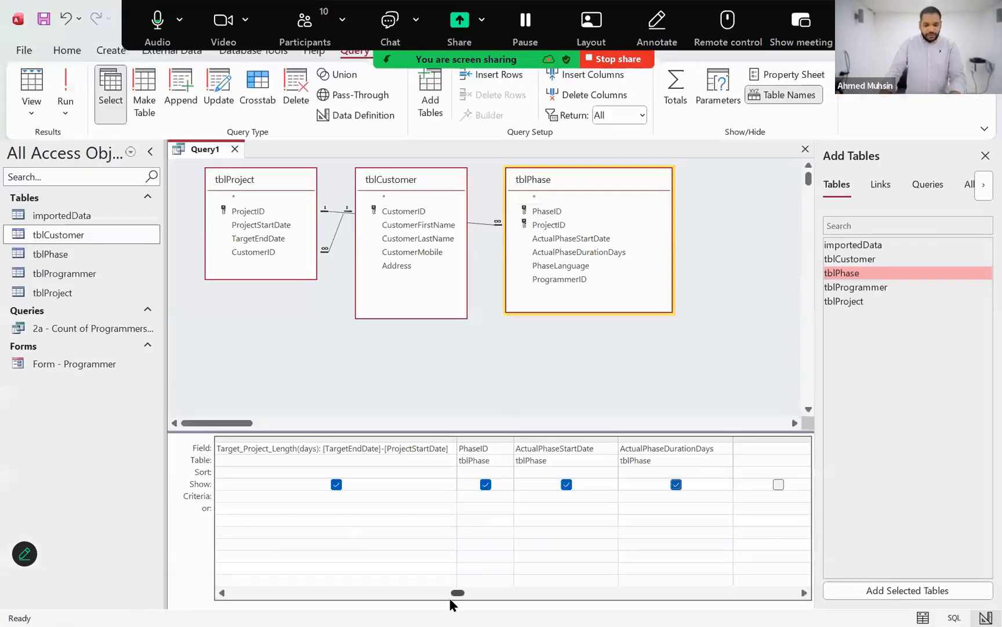
{"action": "left_click_drag", "start_coordinate": [458, 594], "coordinate": [232, 588]}
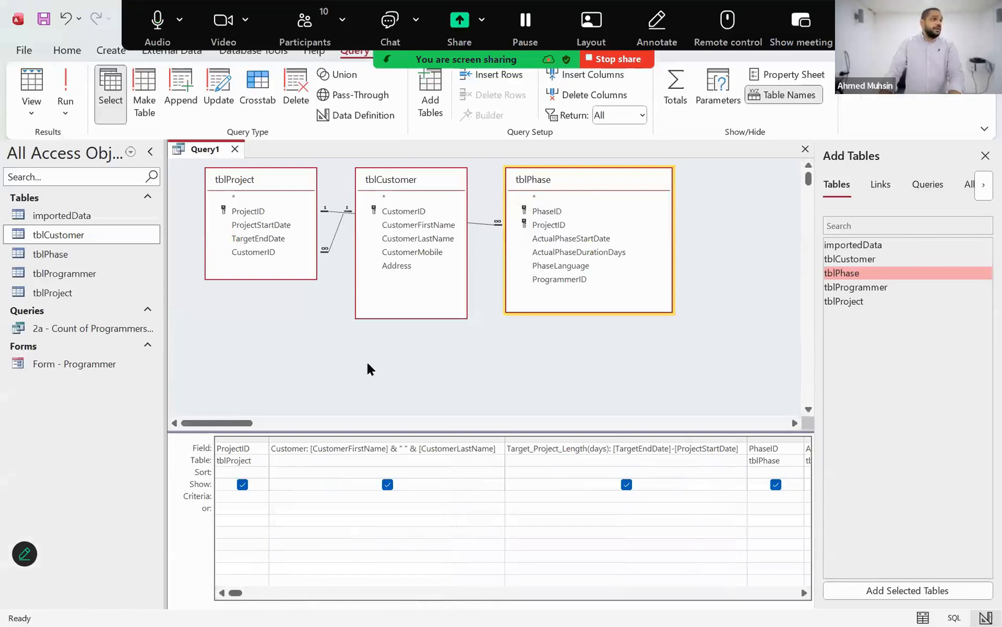
{"action": "key", "text": "super+plus"}
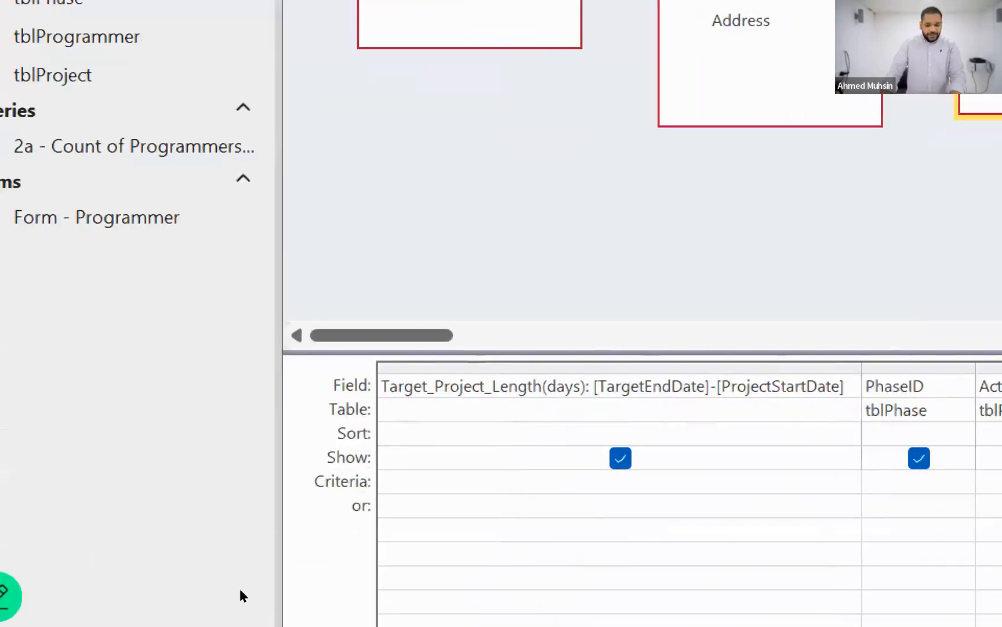
{"action": "left_click", "coordinate": [225, 591]}
{"action": "left_click", "coordinate": [225, 591]}
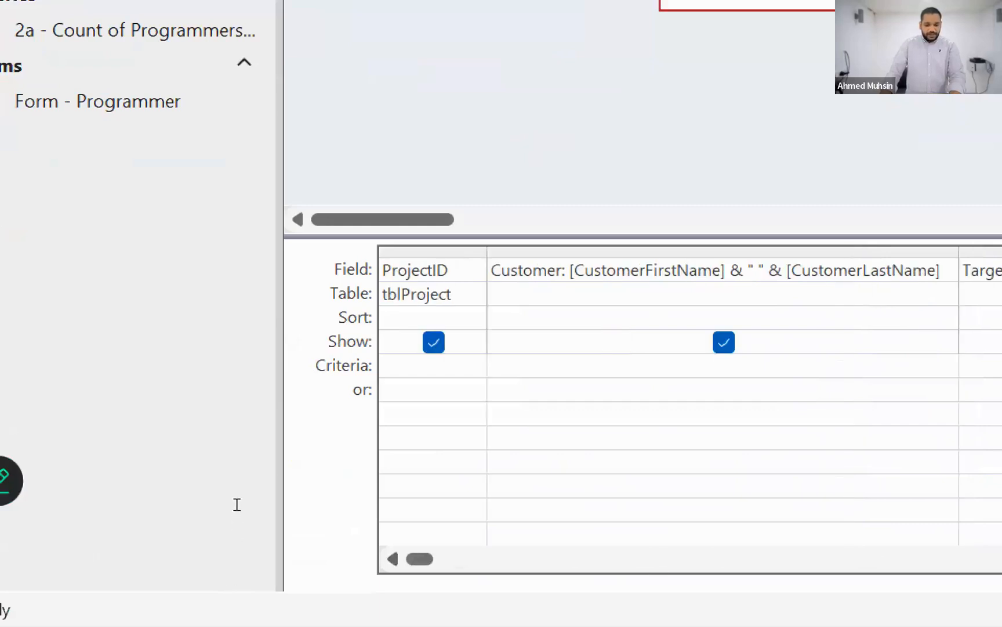
{"action": "type", "text": "1 or "}
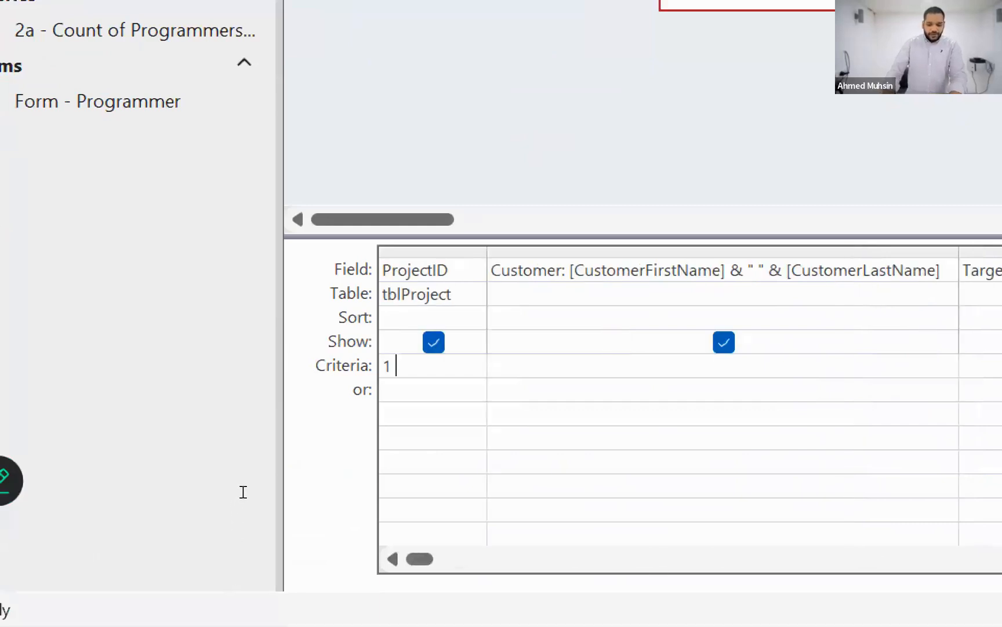
{"action": "type", "text": "7"}
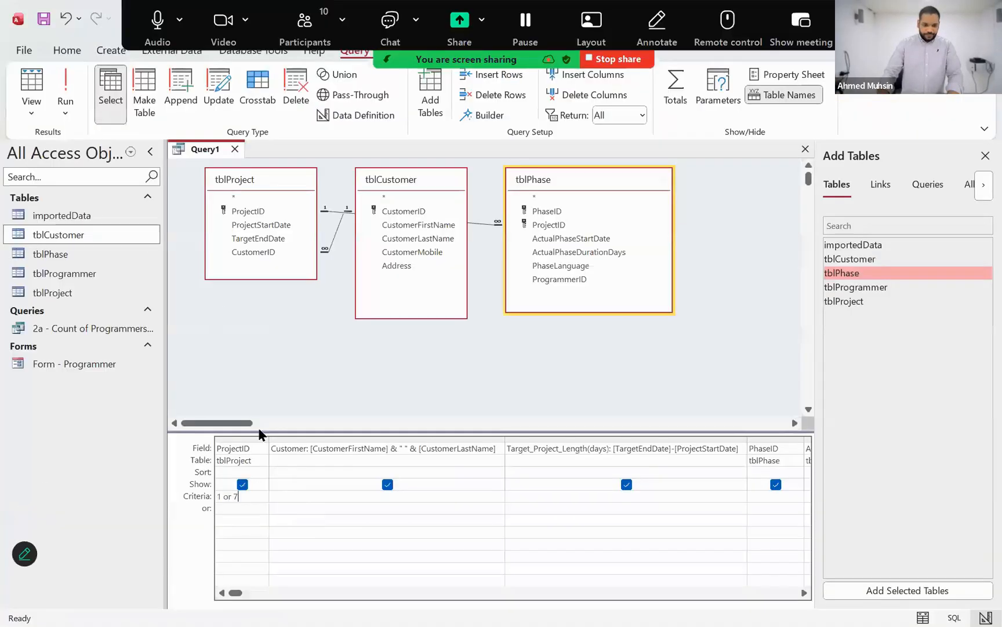
Run the query to check the filtered project records, and close the Add Tables pane back in Design view
{"action": "left_click", "coordinate": [72, 88]}
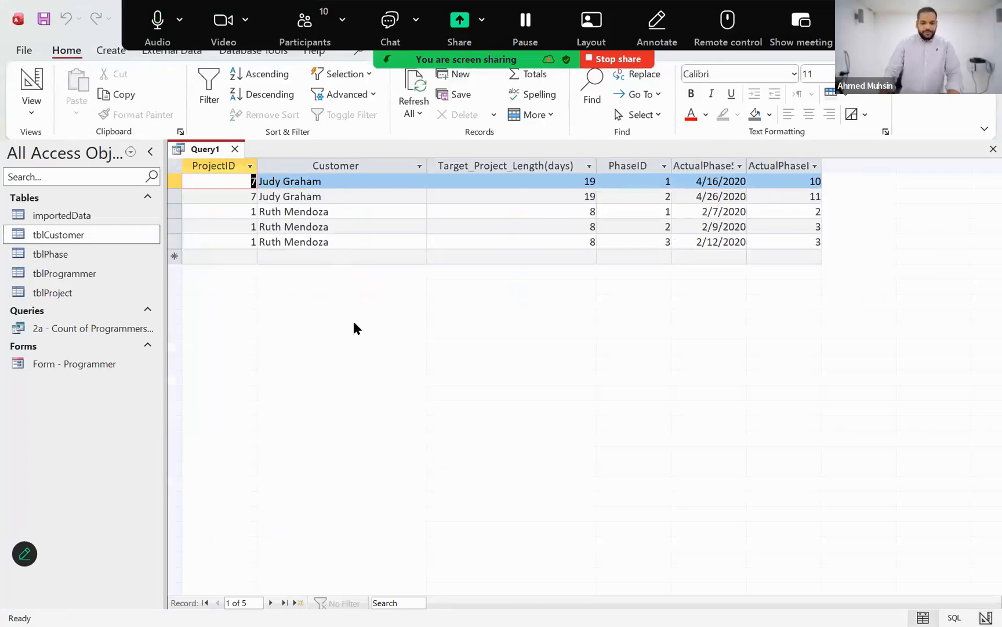
{"action": "key", "text": "alt+Tab"}
{"action": "left_click", "coordinate": [232, 237]}
{"action": "left_click", "coordinate": [38, 95]}
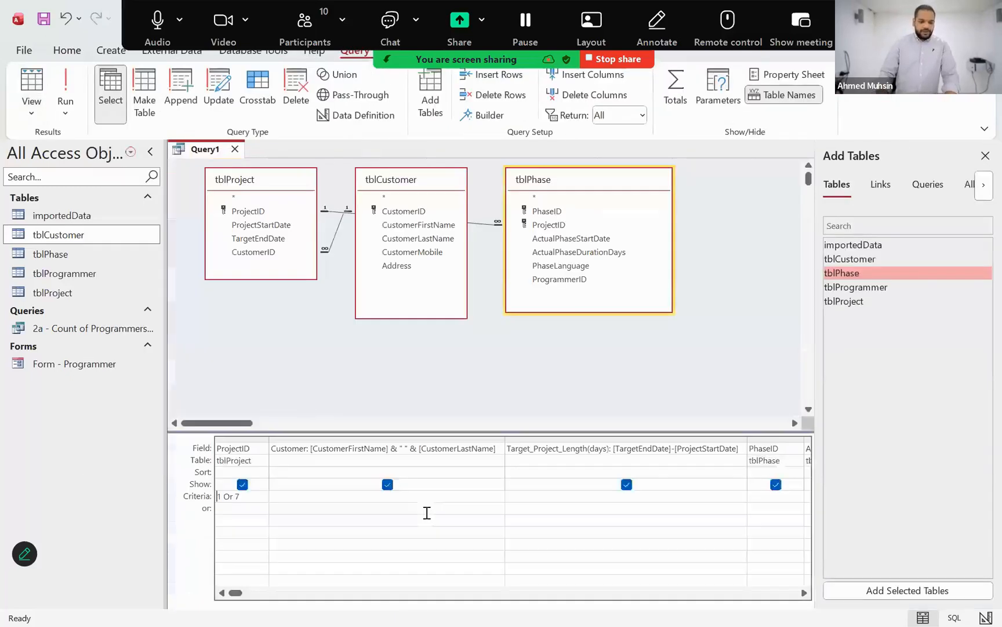
{"action": "left_click", "coordinate": [985, 155]}
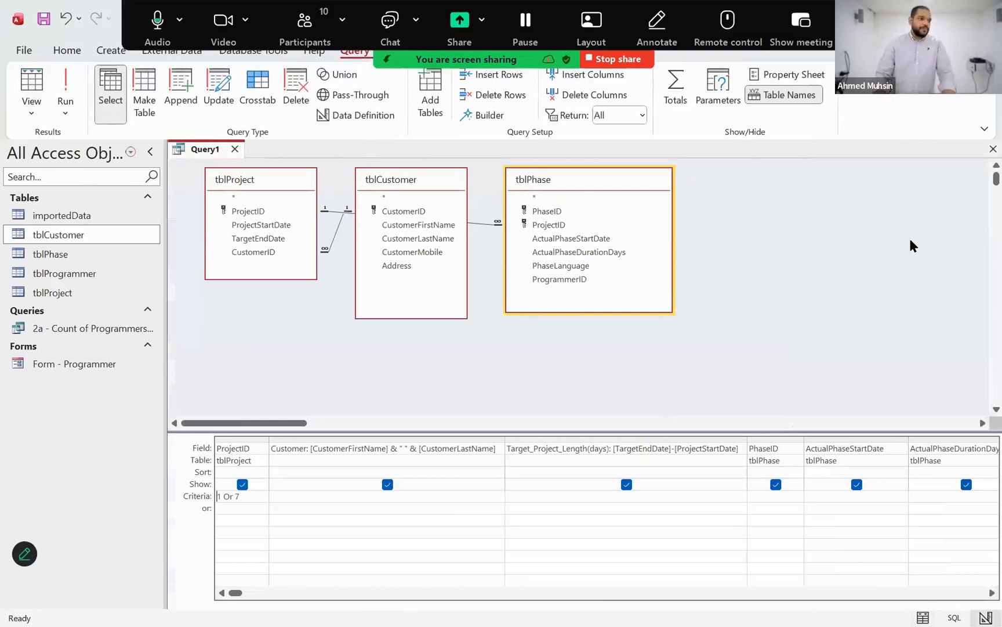
{"action": "key", "text": "alt"}
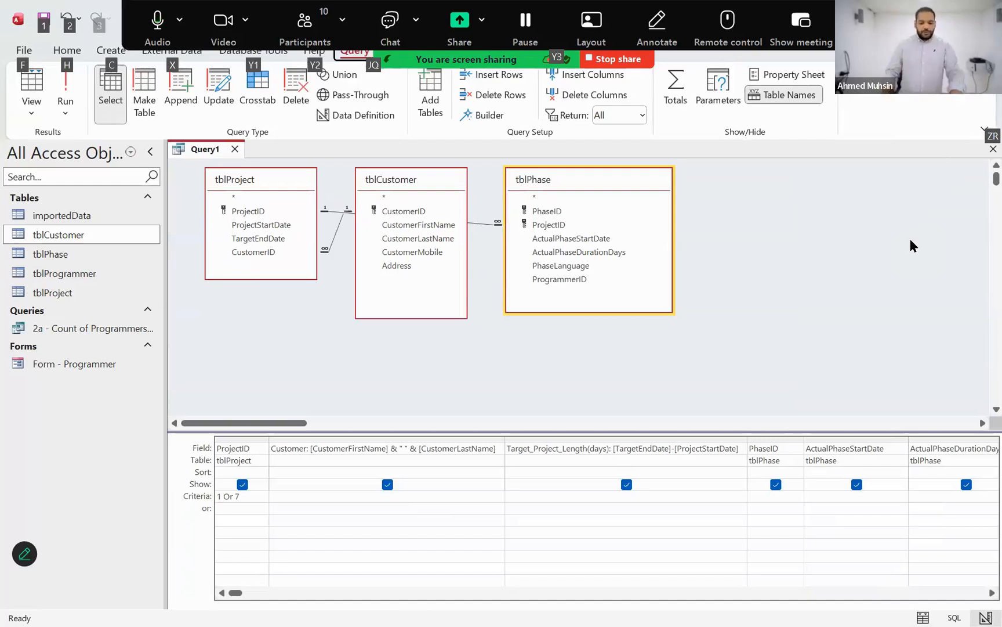
Switch to the exam paper and review the Figure 1 report layout and the question 2(b)(ii) report instructions
{"action": "key", "text": "alt+Tab"}
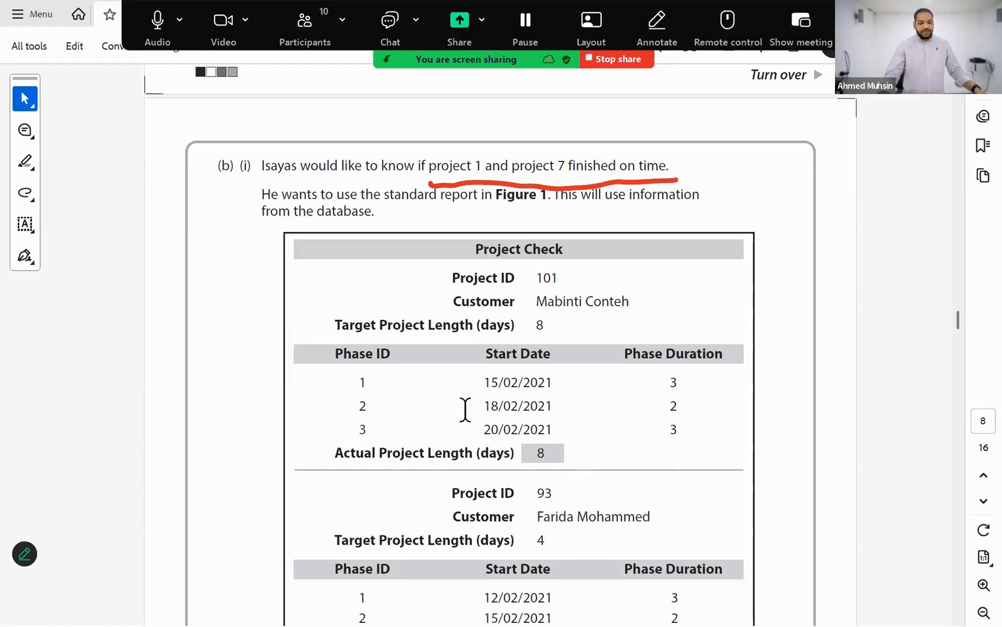
{"action": "scroll", "coordinate": [465, 409], "scroll_direction": "down", "scroll_amount": 1}
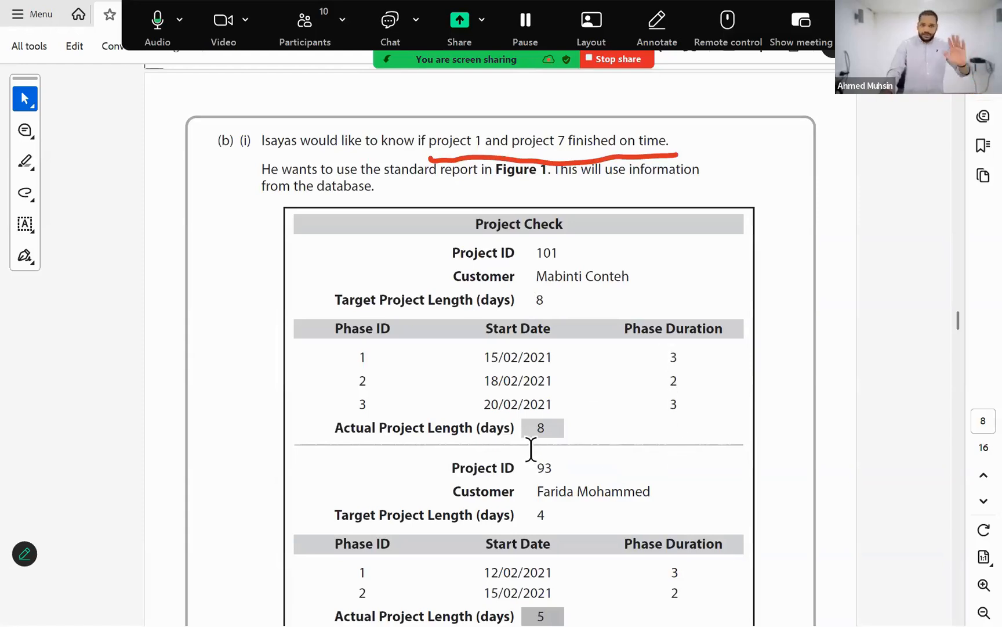
{"action": "scroll", "coordinate": [525, 456], "scroll_direction": "down", "scroll_amount": 1}
{"action": "scroll", "coordinate": [518, 470], "scroll_direction": "down", "scroll_amount": 3}
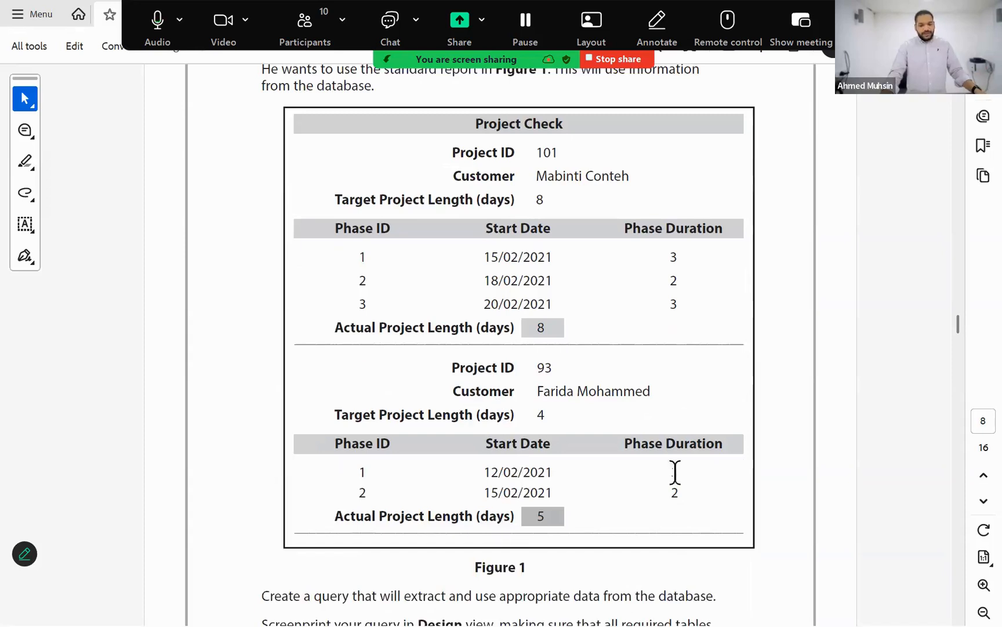
{"action": "scroll", "coordinate": [580, 409], "scroll_direction": "down", "scroll_amount": 1}
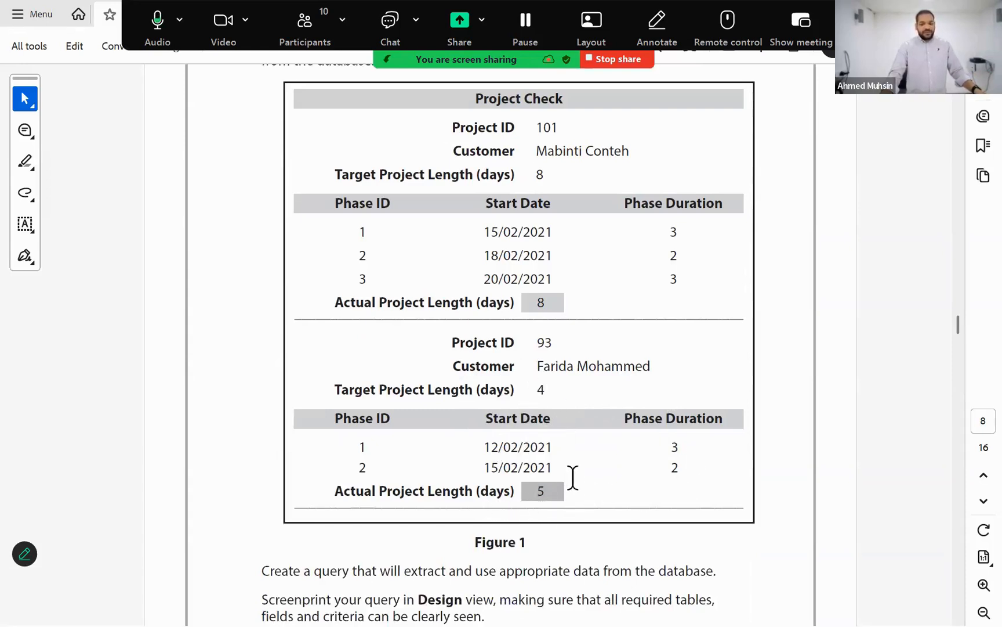
{"action": "scroll", "coordinate": [572, 476], "scroll_direction": "down", "scroll_amount": 8}
{"action": "scroll", "coordinate": [562, 470], "scroll_direction": "down", "scroll_amount": 4}
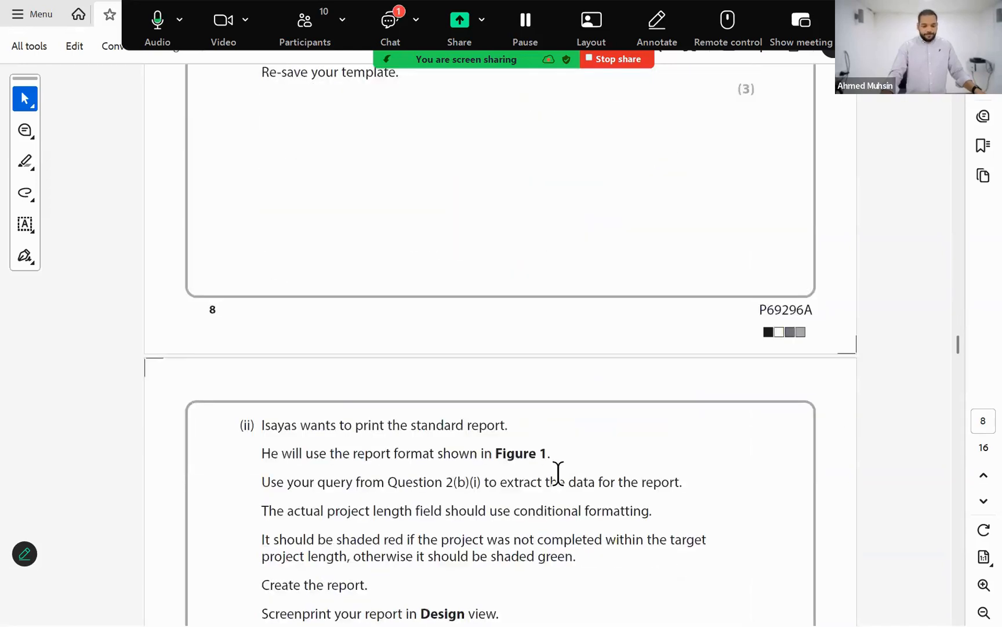
Review the Question 2(b) report and query instructions in the question paper, and open the meeting chat
{"action": "scroll", "coordinate": [554, 479], "scroll_direction": "down", "scroll_amount": 3}
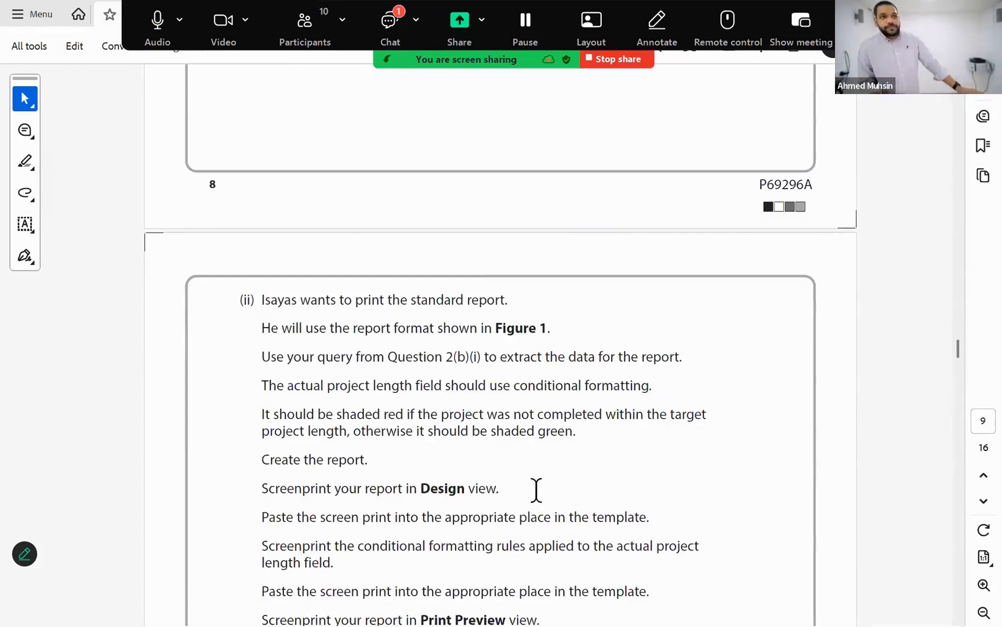
{"action": "scroll", "coordinate": [536, 494], "scroll_direction": "up", "scroll_amount": 12}
{"action": "scroll", "coordinate": [538, 496], "scroll_direction": "up", "scroll_amount": 2}
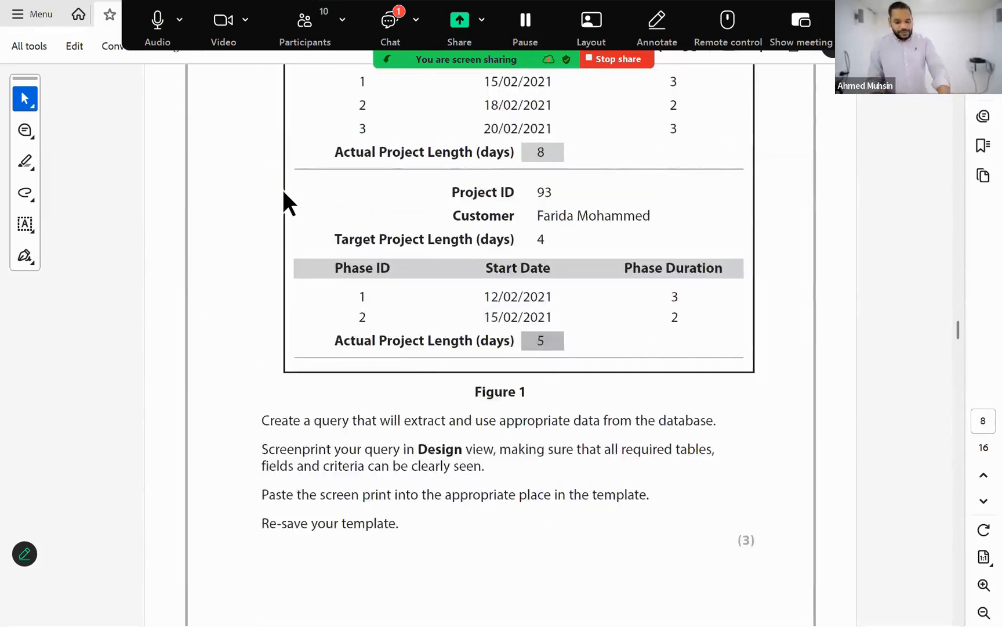
{"action": "left_click", "coordinate": [389, 26]}
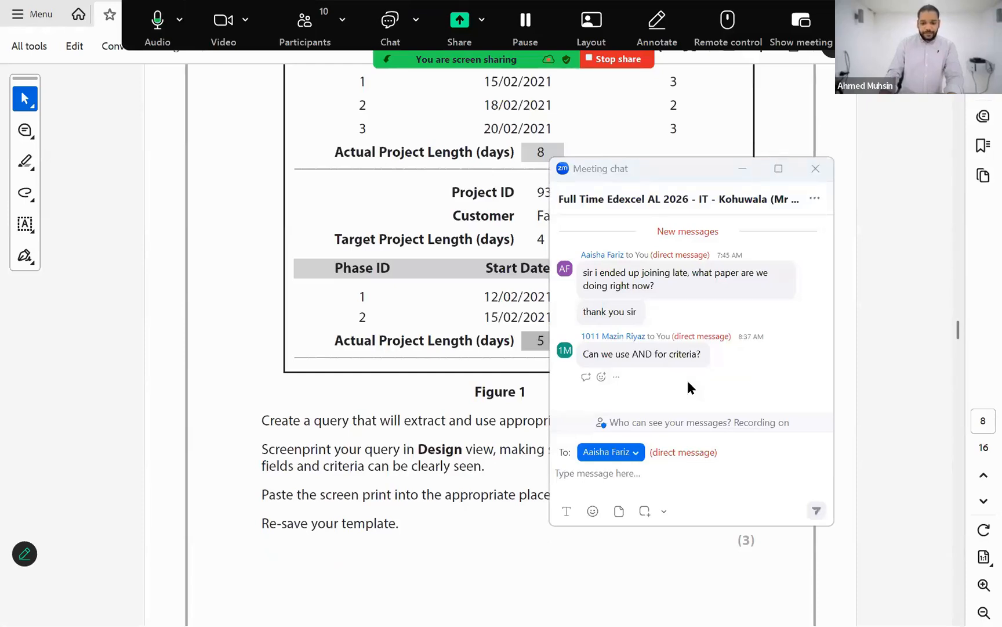
Switch to Microsoft Access and move the meeting chat window aside so that it uncovers the tblPhase table in the query design
{"action": "key", "text": "alt+Tab"}
{"action": "key", "text": "alt+Tab"}
{"action": "key", "text": "alt+Tab"}
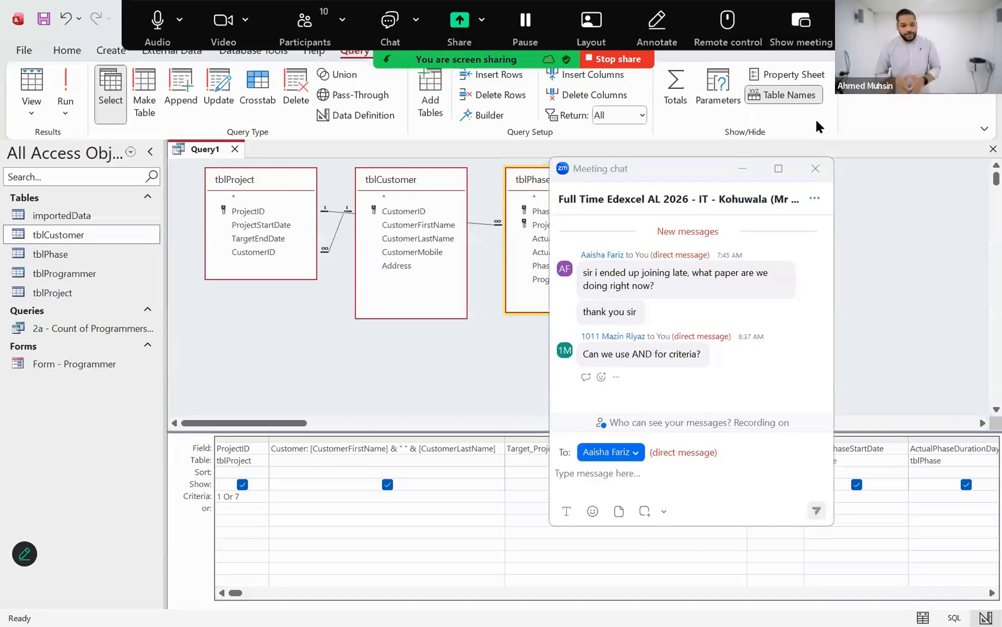
{"action": "left_click_drag", "start_coordinate": [681, 201], "coordinate": [816, 121]}
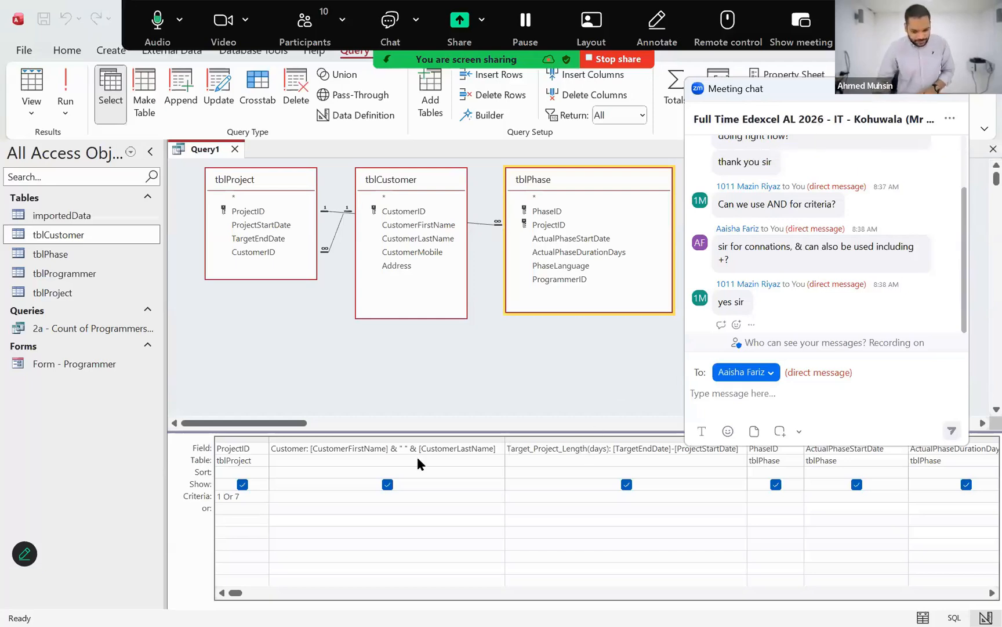
Replace both & operators with + in the Customer field expression, and run the query to check the combined names
{"action": "left_click", "coordinate": [391, 449]}
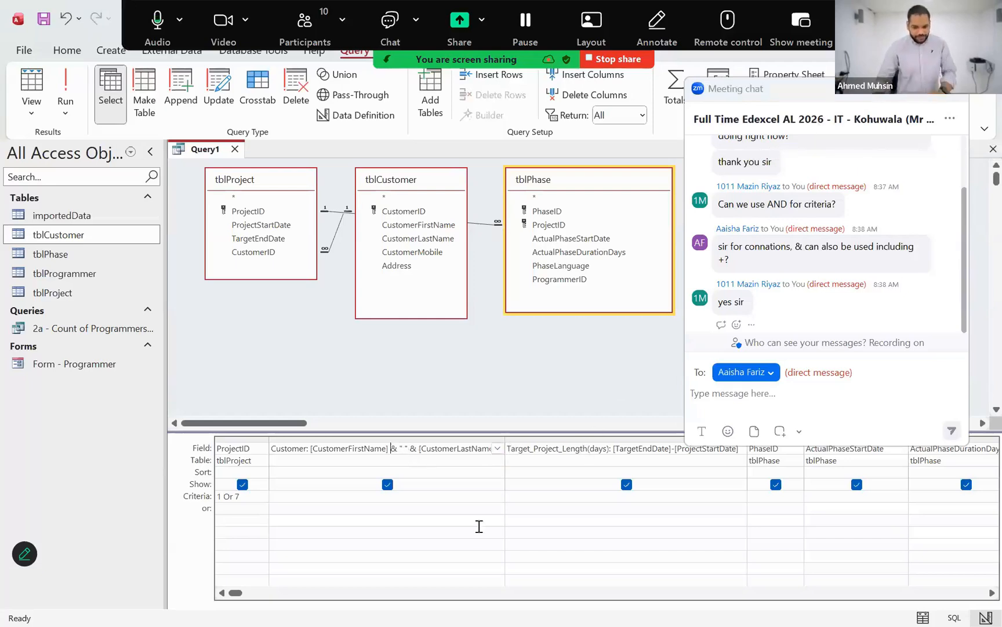
{"action": "key", "text": "Delete"}
{"action": "type", "text": "+"}
{"action": "key", "text": "Right"}
{"action": "key", "text": "Right"}
{"action": "key", "text": "Right"}
{"action": "key", "text": "Right"}
{"action": "key", "text": "Right"}
{"action": "key", "text": "Delete"}
{"action": "type", "text": "+"}
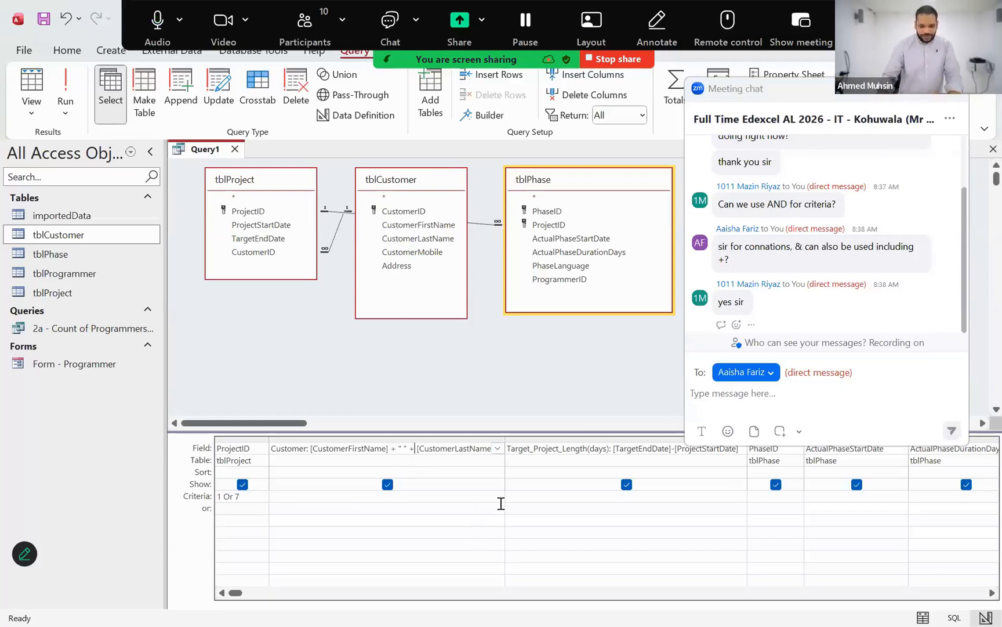
{"action": "left_click", "coordinate": [66, 86]}
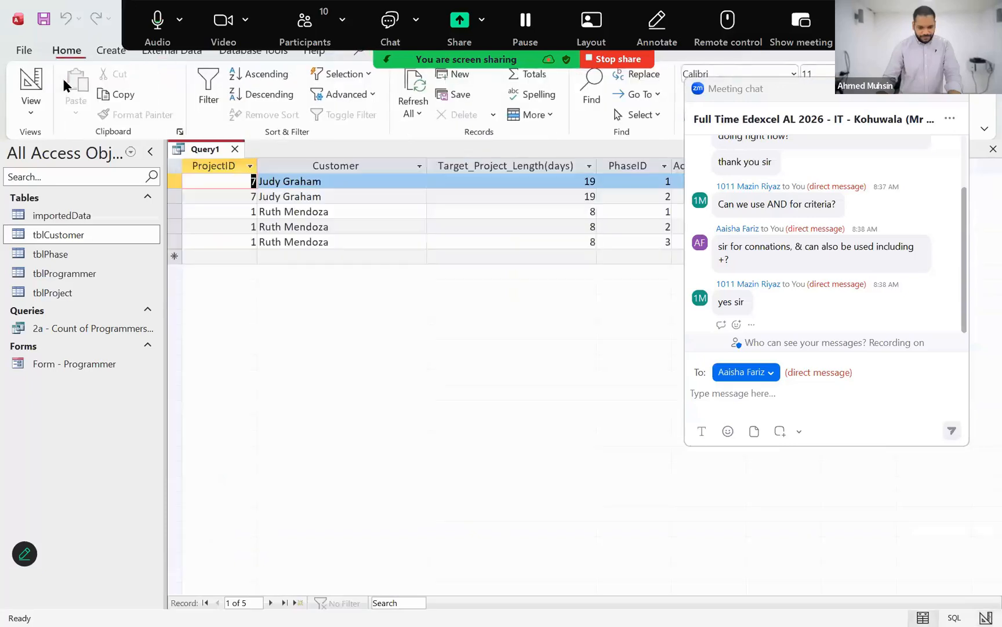
{"action": "left_click", "coordinate": [32, 87]}
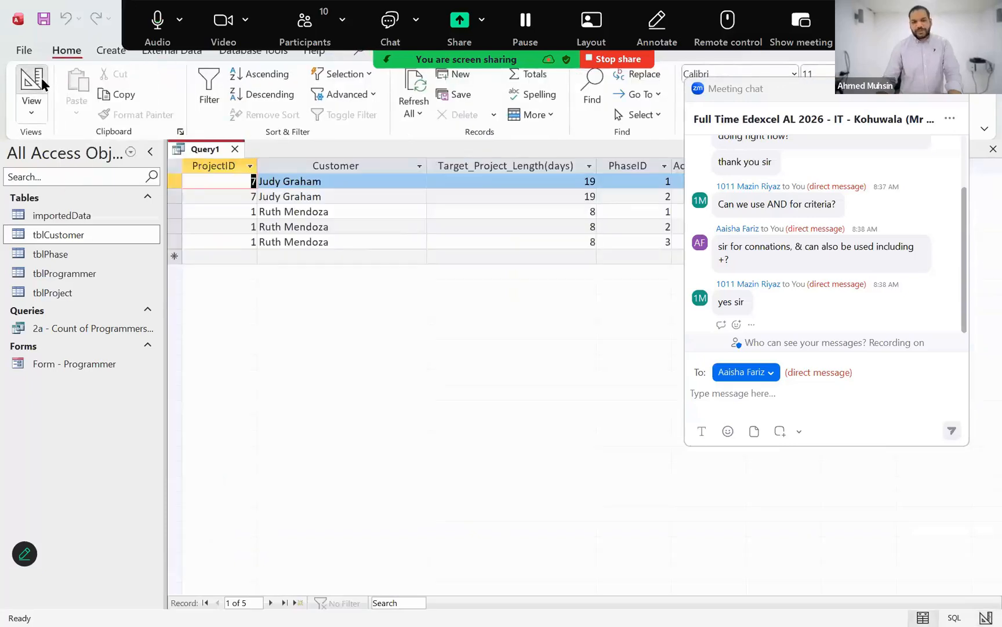
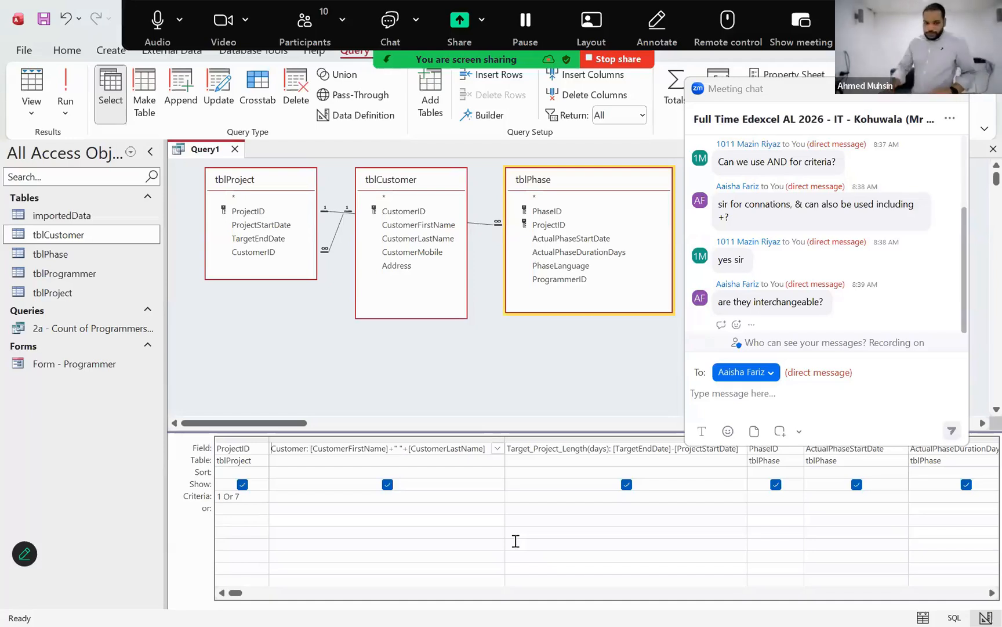
Close the meeting chat and save the query as 2b, checking the question number in the question paper
{"action": "left_click", "coordinate": [951, 89]}
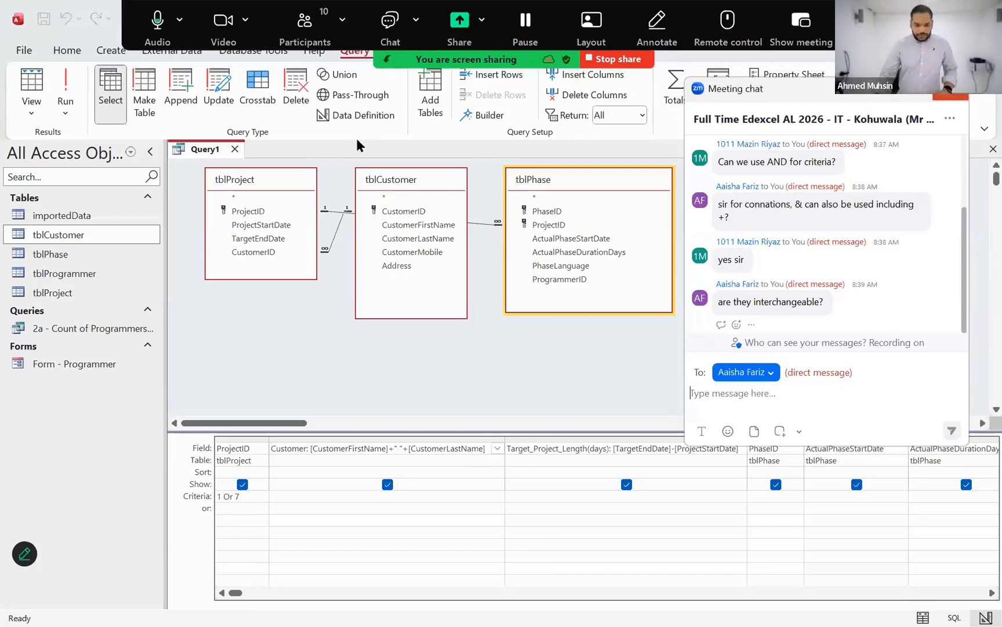
{"action": "left_click", "coordinate": [43, 19]}
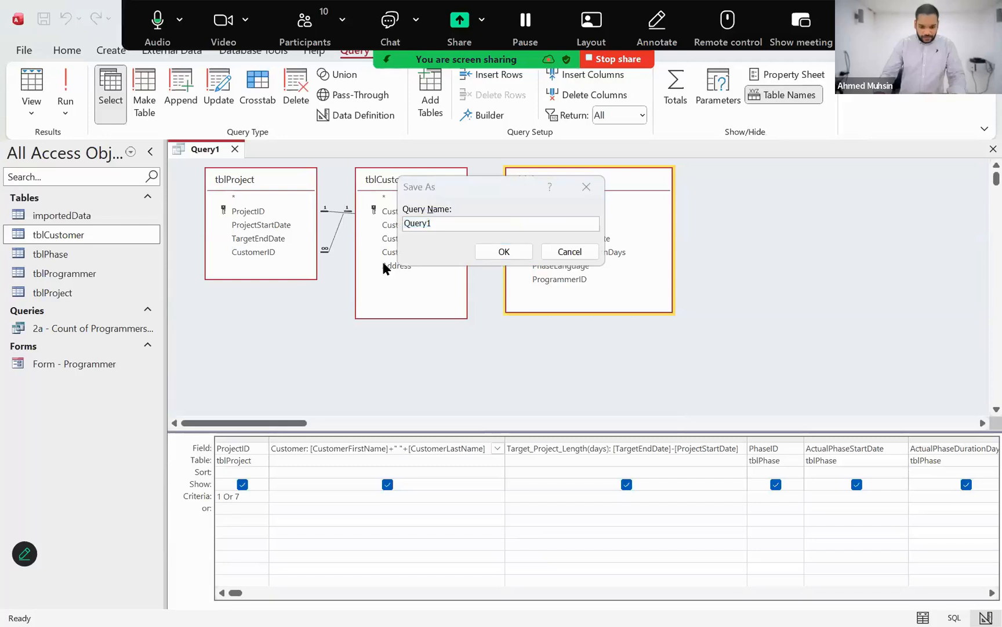
{"action": "key", "text": "alt+Tab"}
{"action": "scroll", "coordinate": [511, 307], "scroll_direction": "up", "scroll_amount": 1}
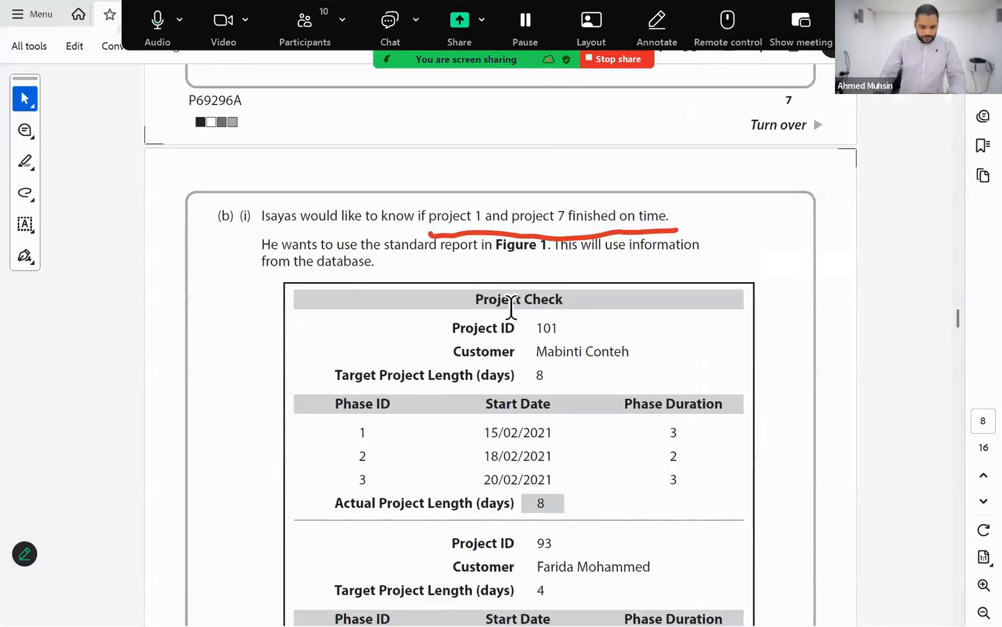
{"action": "scroll", "coordinate": [512, 313], "scroll_direction": "up", "scroll_amount": 4}
{"action": "scroll", "coordinate": [514, 311], "scroll_direction": "down", "scroll_amount": 6}
{"action": "scroll", "coordinate": [514, 310], "scroll_direction": "down", "scroll_amount": 1}
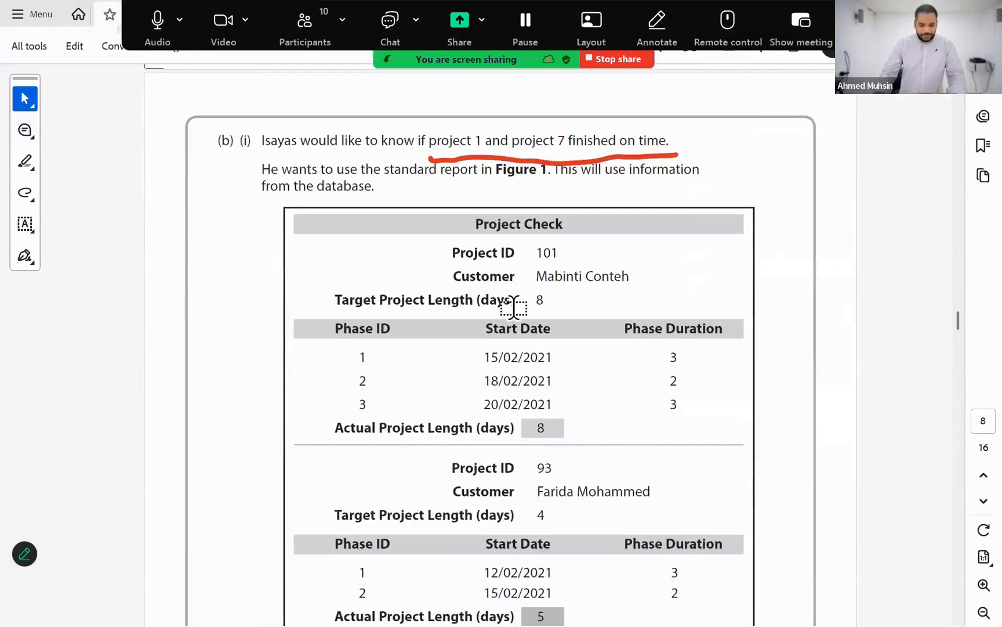
{"action": "key", "text": "alt+Tab"}
{"action": "type", "text": "2b"}
{"action": "key", "text": "Return"}
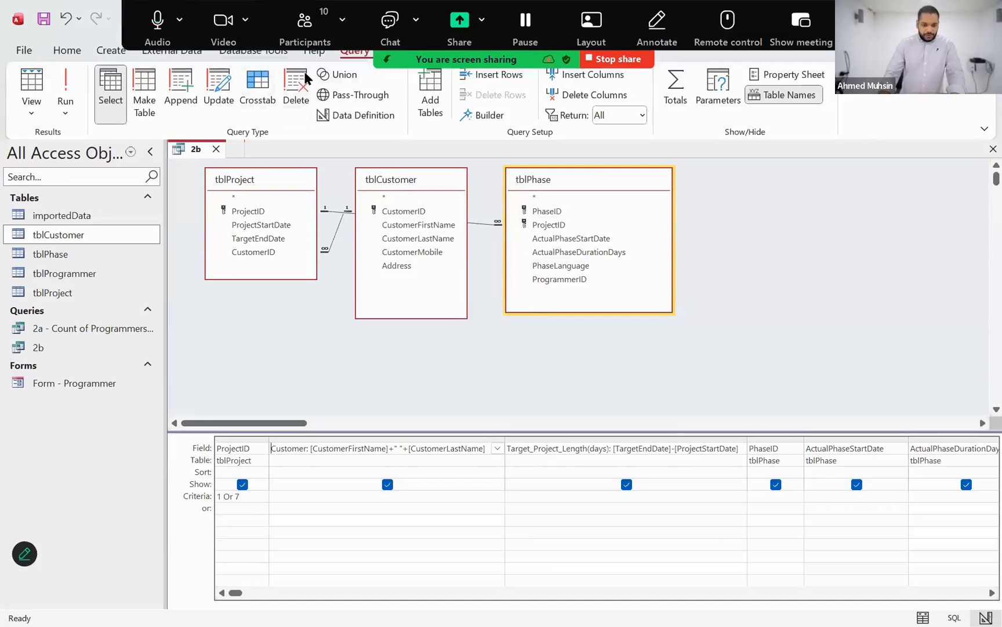
Check the database relationships, and move tblCustomer below the join line between tblProject and tblPhase in query 2b
{"action": "left_click", "coordinate": [253, 51]}
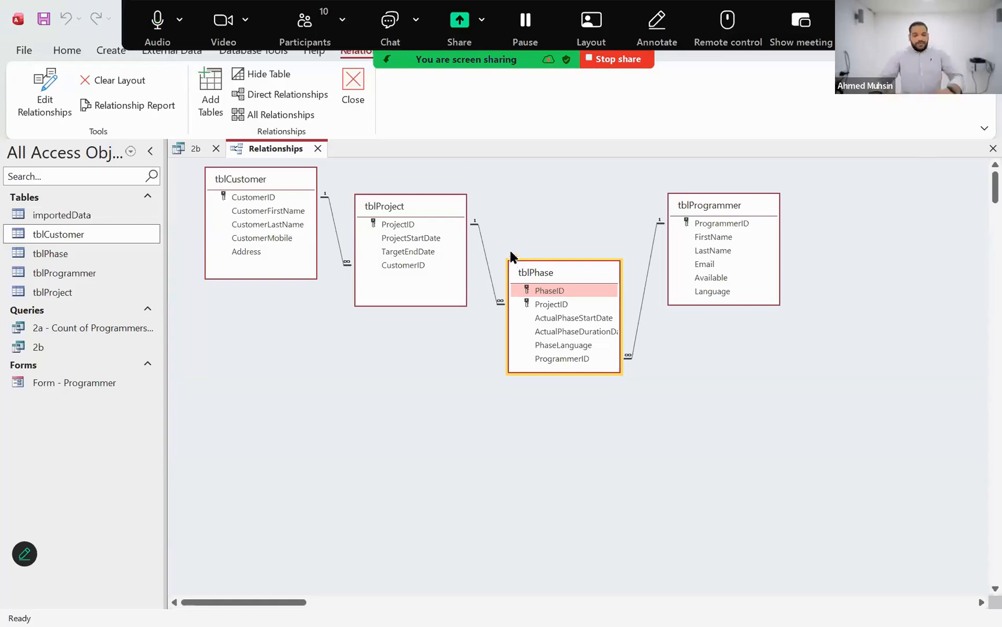
{"action": "left_click", "coordinate": [318, 149]}
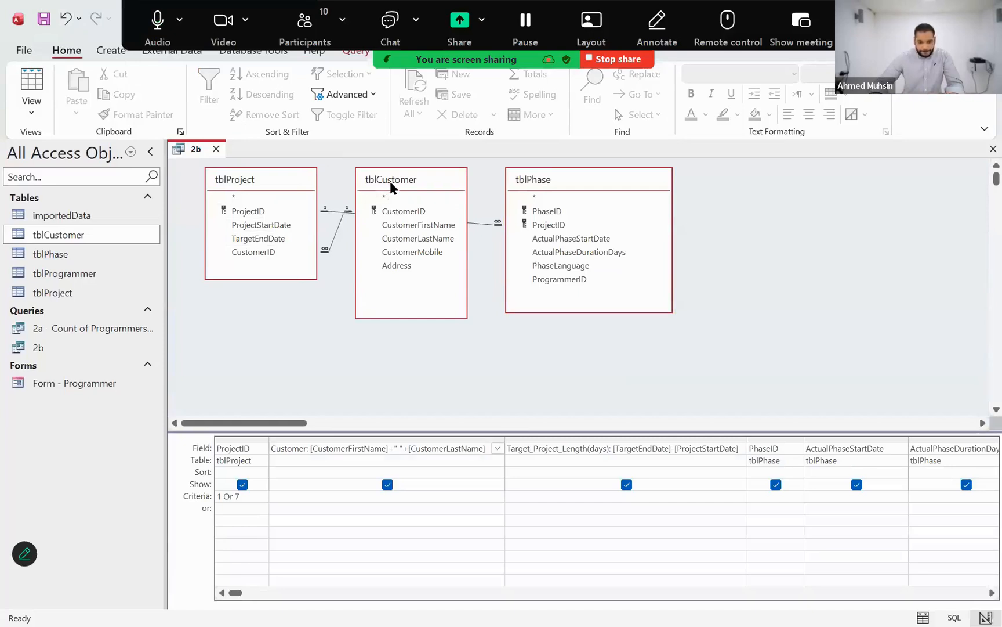
{"action": "left_click_drag", "start_coordinate": [389, 181], "coordinate": [399, 248]}
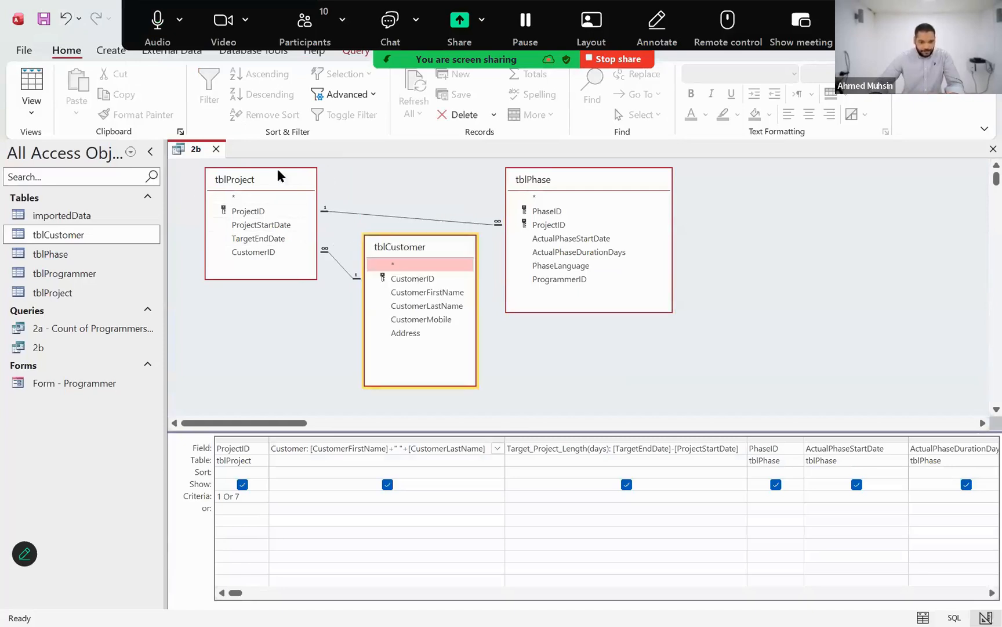
Switch to the question paper PDF and add the text note "Done in Class" beside "Re-save your template" in Question 2(b)(i)
{"action": "key", "text": "alt+Tab"}
{"action": "scroll", "coordinate": [457, 264], "scroll_direction": "down", "scroll_amount": 3}
{"action": "scroll", "coordinate": [457, 267], "scroll_direction": "down", "scroll_amount": 2}
{"action": "left_click", "coordinate": [29, 222]}
{"action": "left_click", "coordinate": [439, 531]}
{"action": "type", "text": "Done in C"}
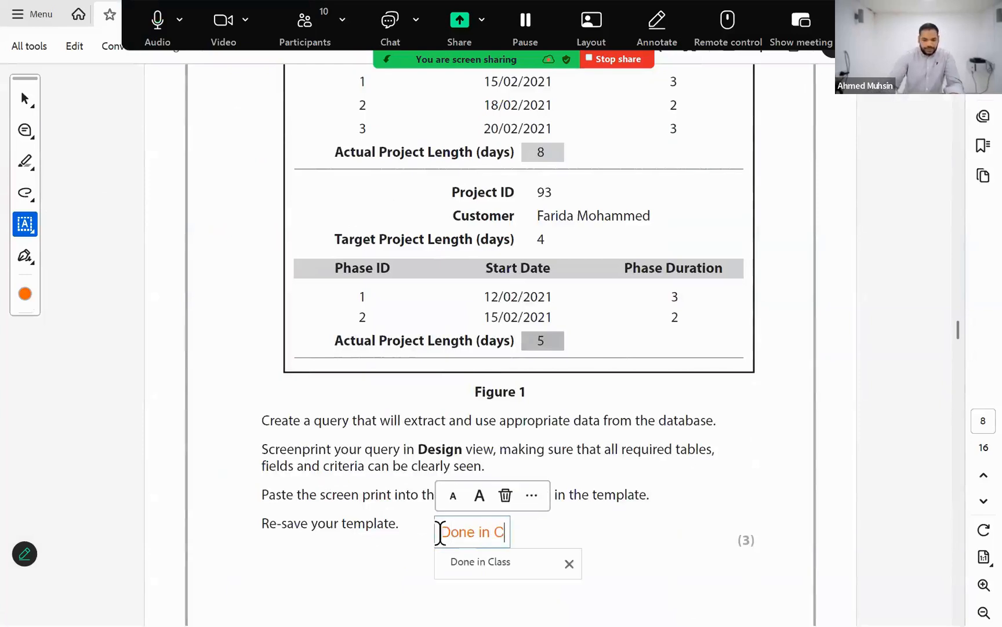
{"action": "type", "text": "lass"}
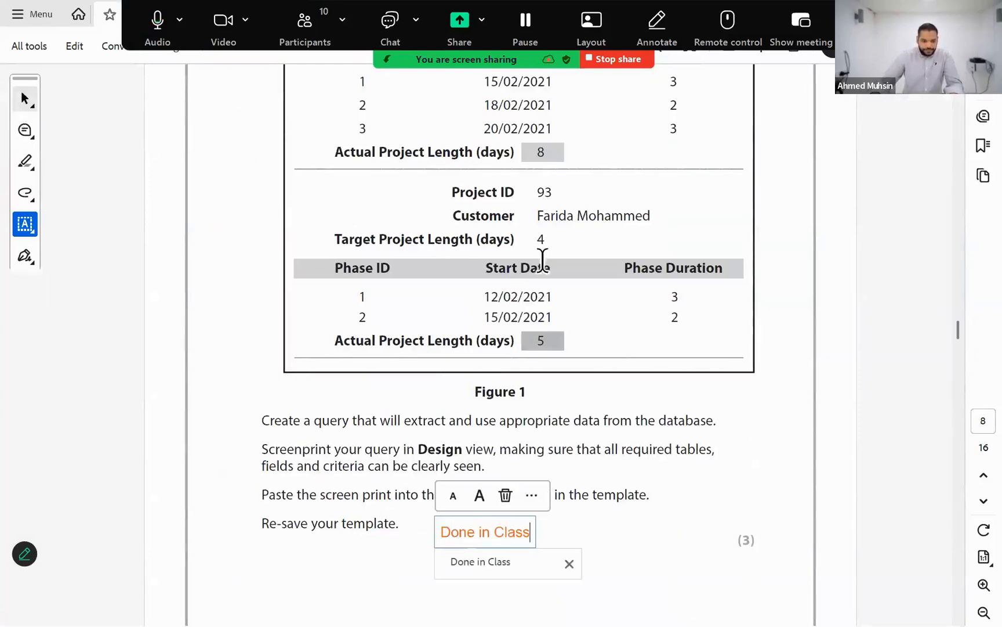
{"action": "key", "text": "Escape"}
{"action": "left_click", "coordinate": [601, 479]}
Add the text note "Homework" beside the "Create the report" instruction in Question 2(b)(ii)
{"action": "scroll", "coordinate": [618, 449], "scroll_direction": "down", "scroll_amount": 3}
{"action": "scroll", "coordinate": [604, 447], "scroll_direction": "down", "scroll_amount": 9}
{"action": "left_click", "coordinate": [23, 227]}
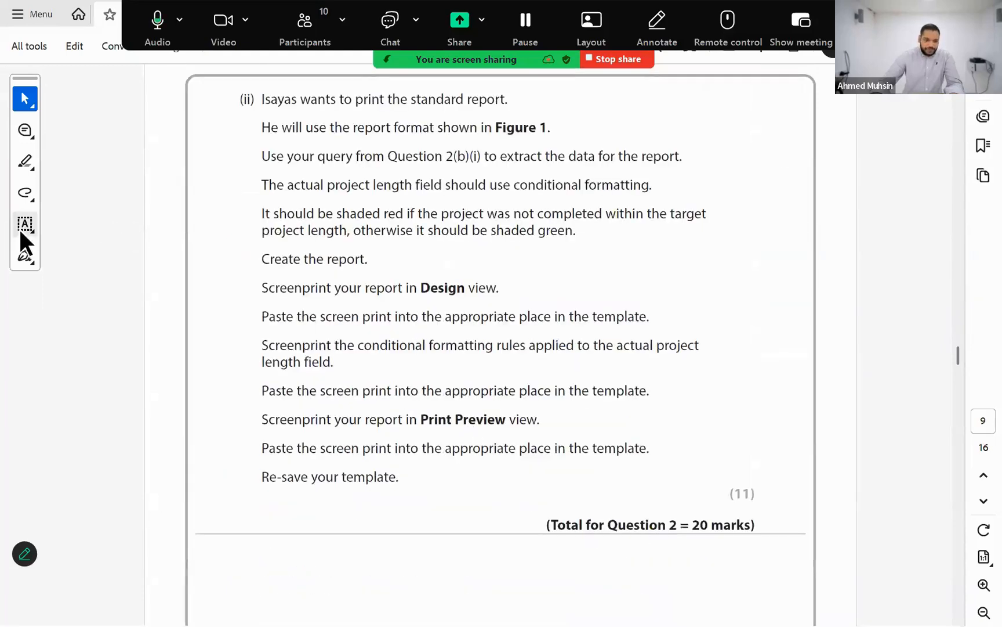
{"action": "left_click", "coordinate": [589, 272]}
{"action": "type", "text": "Homework"}
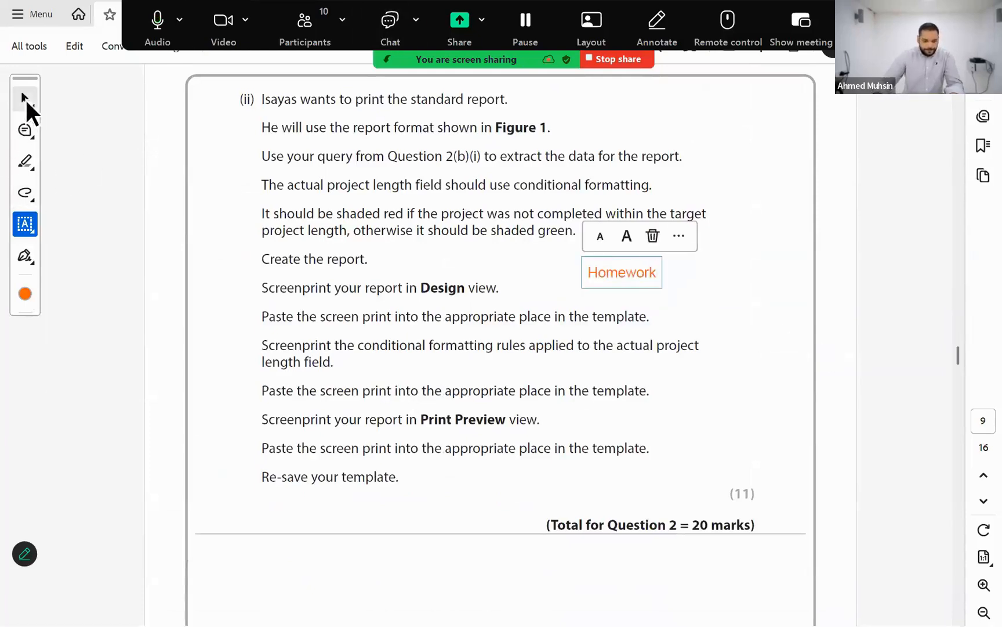
{"action": "left_click", "coordinate": [26, 103]}
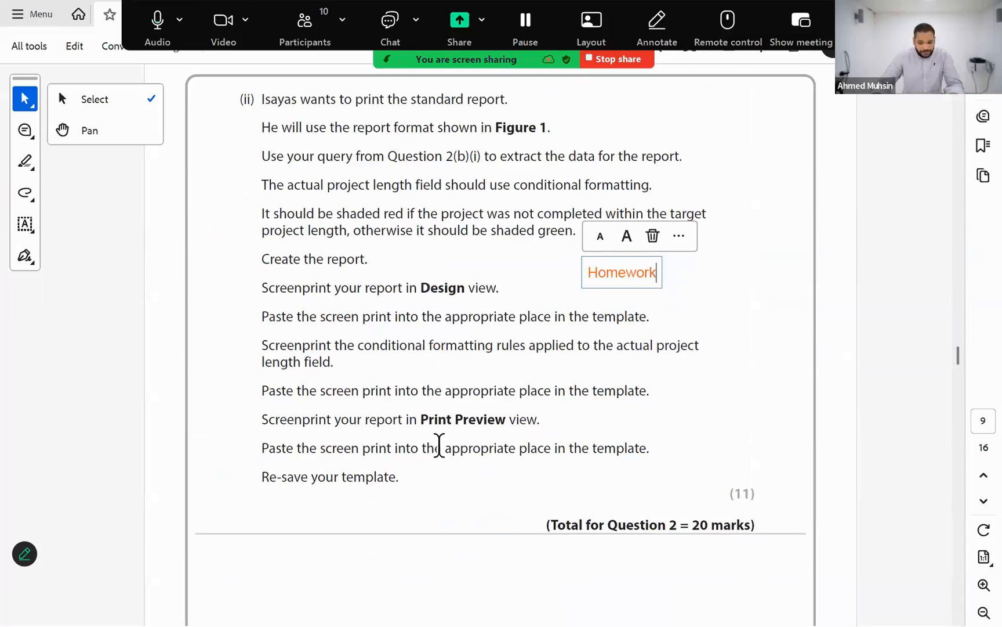
Underline "customers", "two projects", "customer's last name" and "number of projects" in red in Question 3(a)
{"action": "scroll", "coordinate": [439, 445], "scroll_direction": "down", "scroll_amount": 2}
{"action": "scroll", "coordinate": [403, 481], "scroll_direction": "down", "scroll_amount": 6}
{"action": "scroll", "coordinate": [392, 438], "scroll_direction": "down", "scroll_amount": 4}
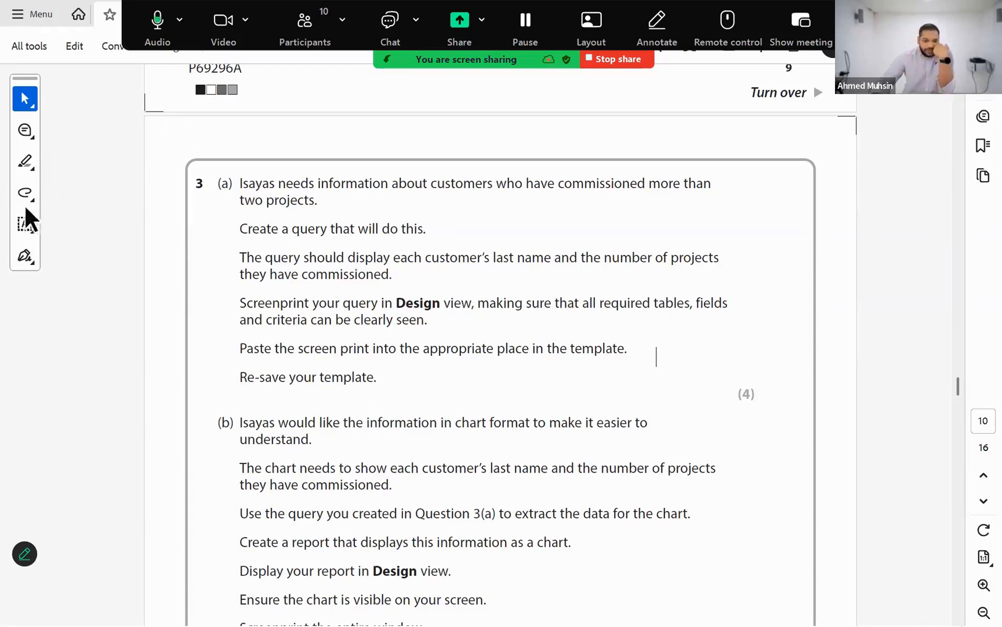
{"action": "left_click", "coordinate": [25, 162]}
{"action": "left_click", "coordinate": [25, 162]}
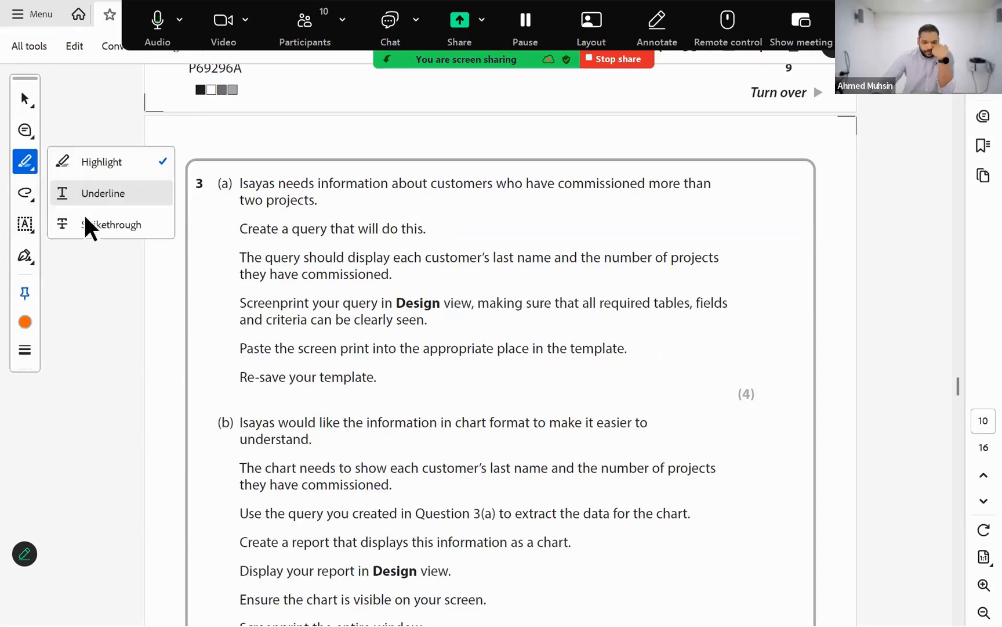
{"action": "left_click", "coordinate": [25, 193]}
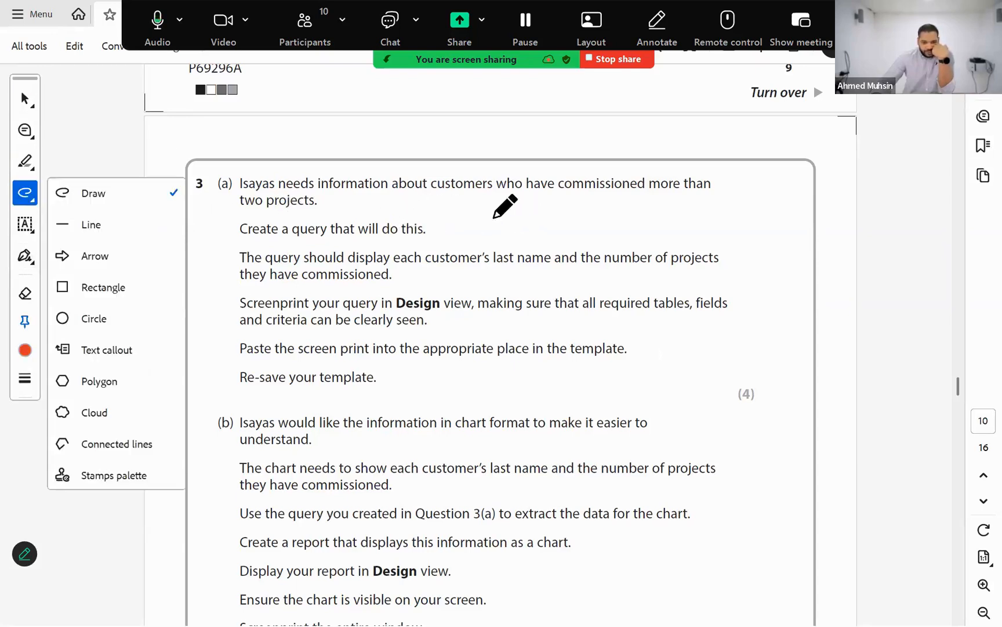
{"action": "left_click_drag", "start_coordinate": [435, 197], "coordinate": [493, 197]}
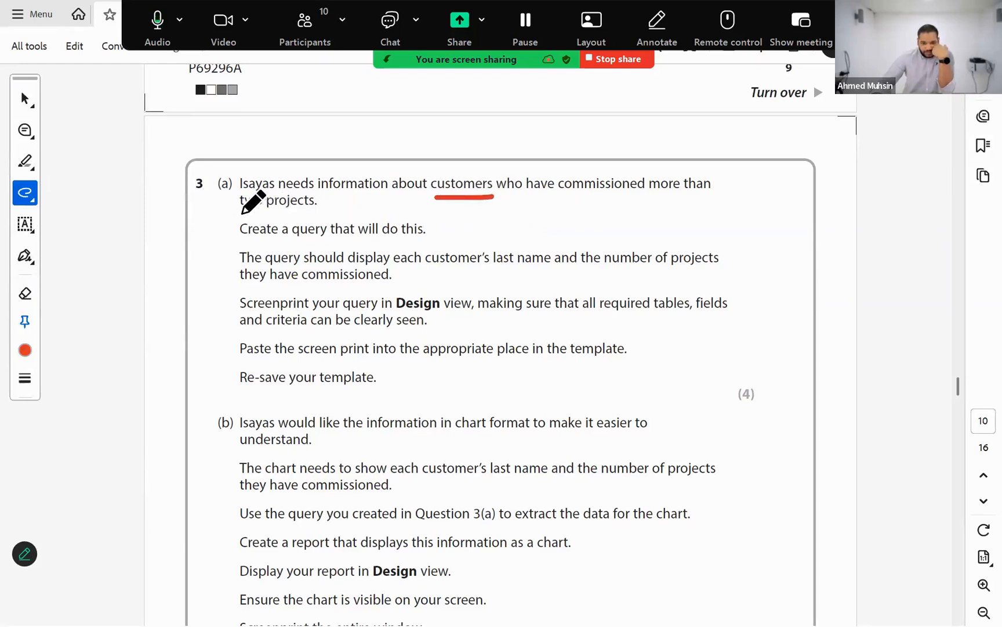
{"action": "left_click_drag", "start_coordinate": [237, 210], "coordinate": [310, 212]}
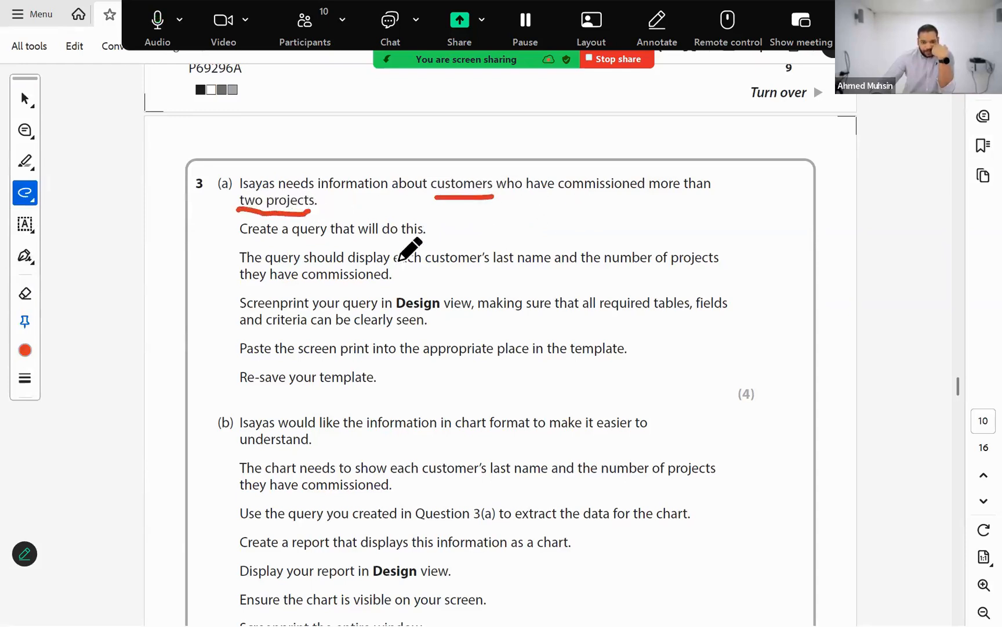
{"action": "left_click_drag", "start_coordinate": [434, 269], "coordinate": [717, 267]}
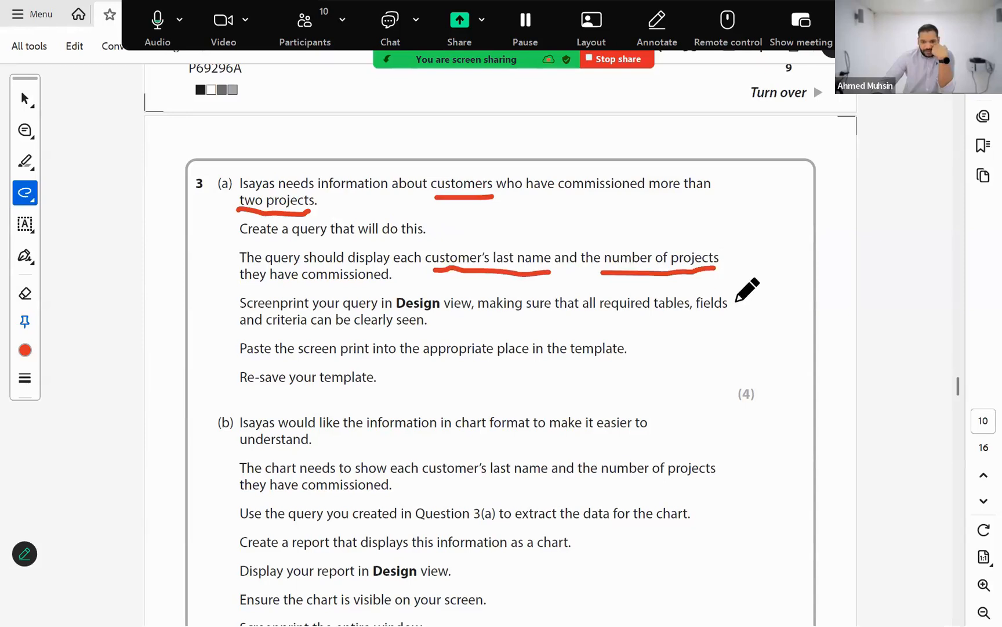
{"action": "left_click", "coordinate": [25, 98]}
{"action": "left_click", "coordinate": [27, 89]}
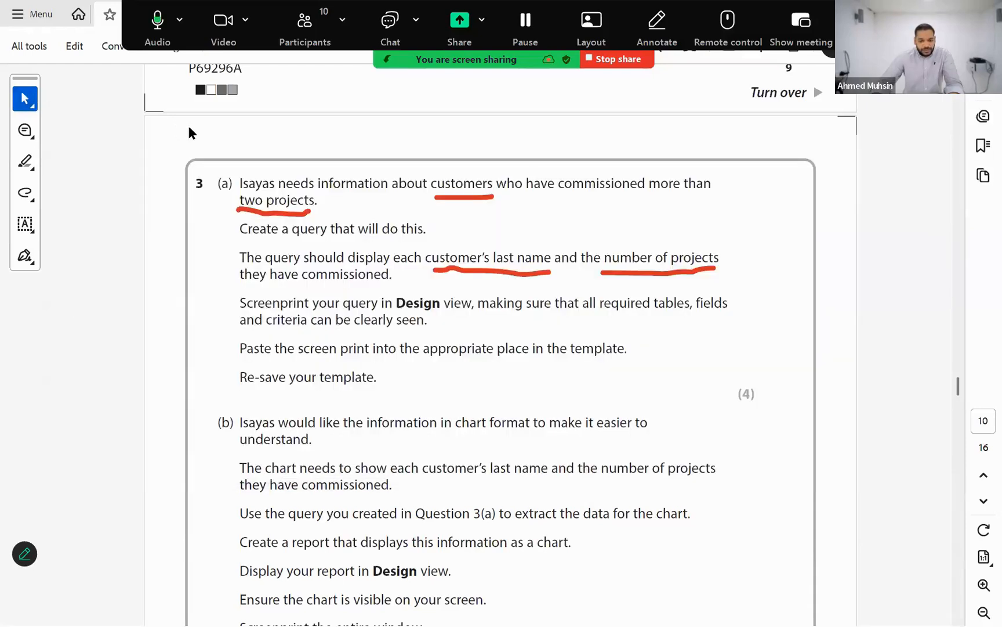
Switch to Microsoft Access and close query 2b, saving its design changes
{"action": "key", "text": "alt+Tab"}
{"action": "left_click", "coordinate": [216, 149]}
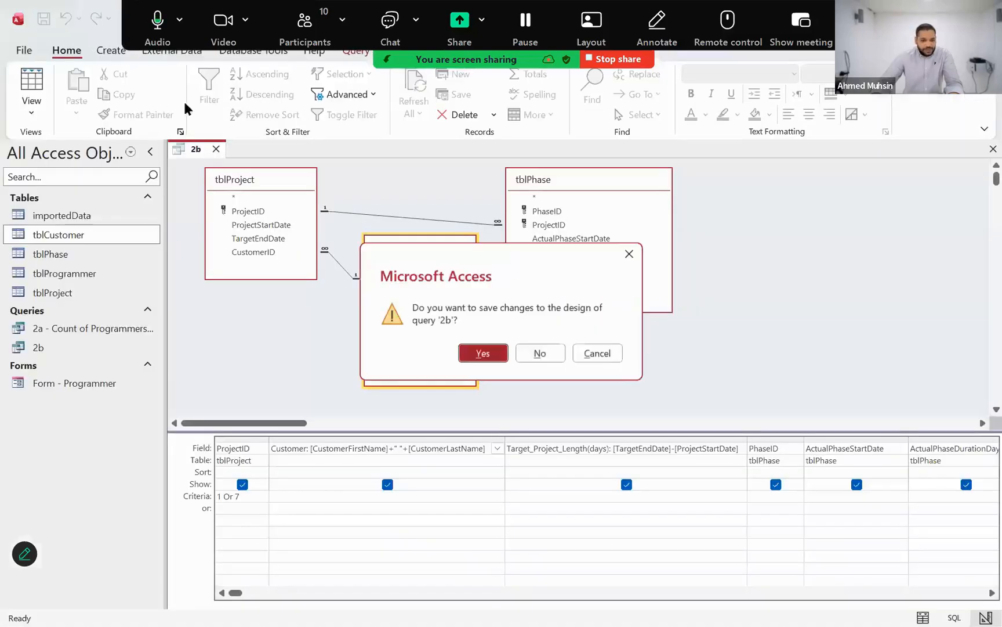
{"action": "left_click", "coordinate": [479, 353]}
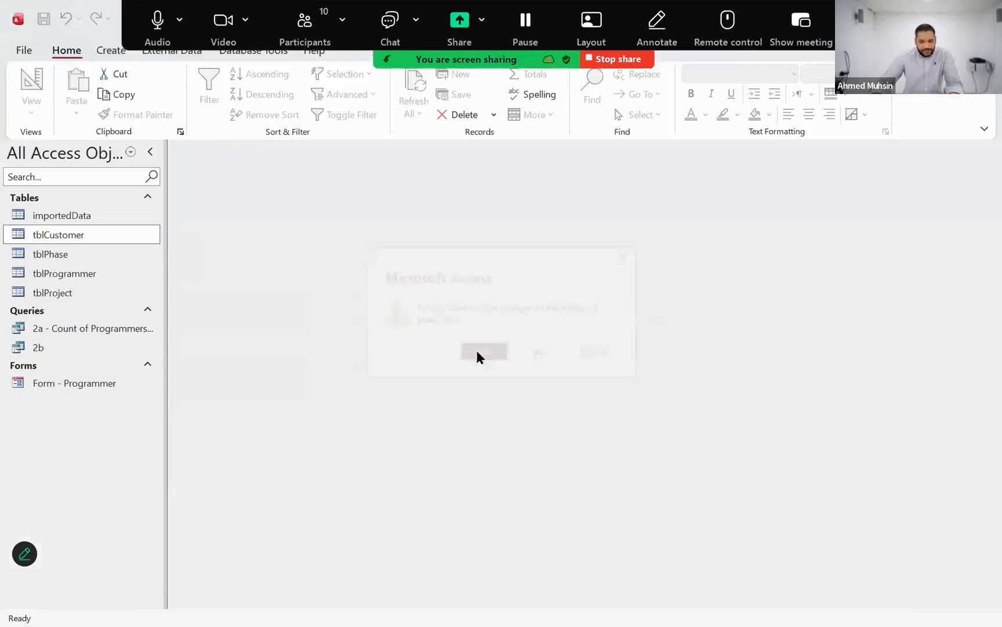
Create a design-view query from tblCustomer and tblProject, adding the CustomerLastName and ProjectID fields
{"action": "left_click", "coordinate": [112, 51]}
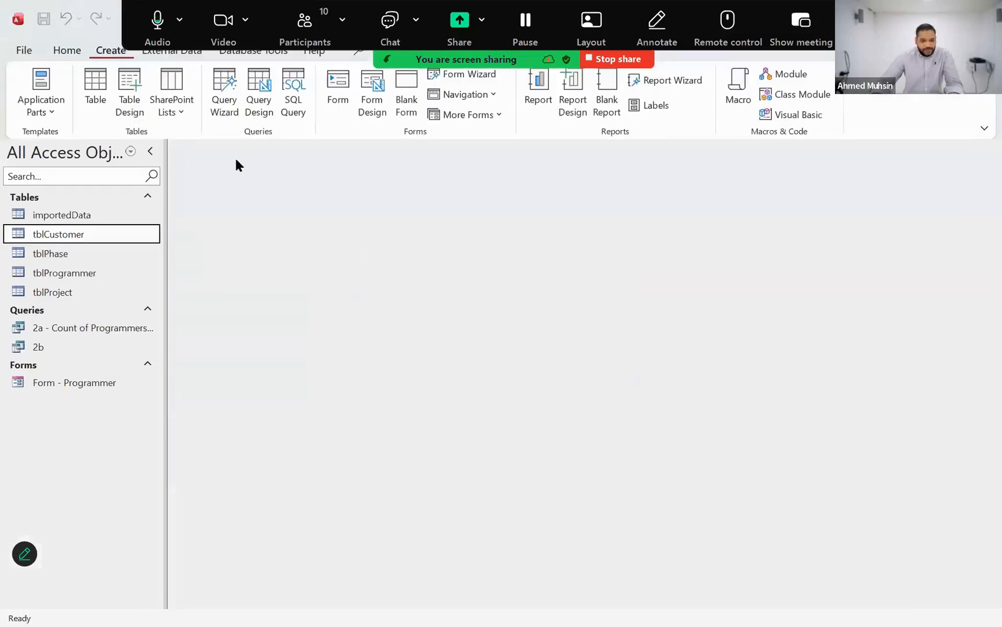
{"action": "left_click", "coordinate": [249, 111]}
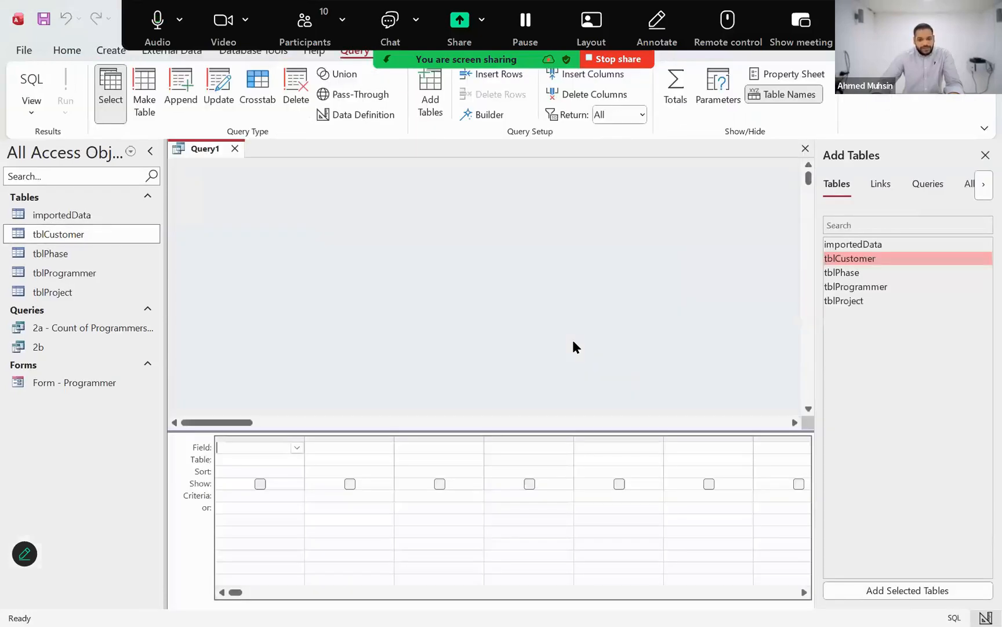
{"action": "key", "text": "alt+Tab"}
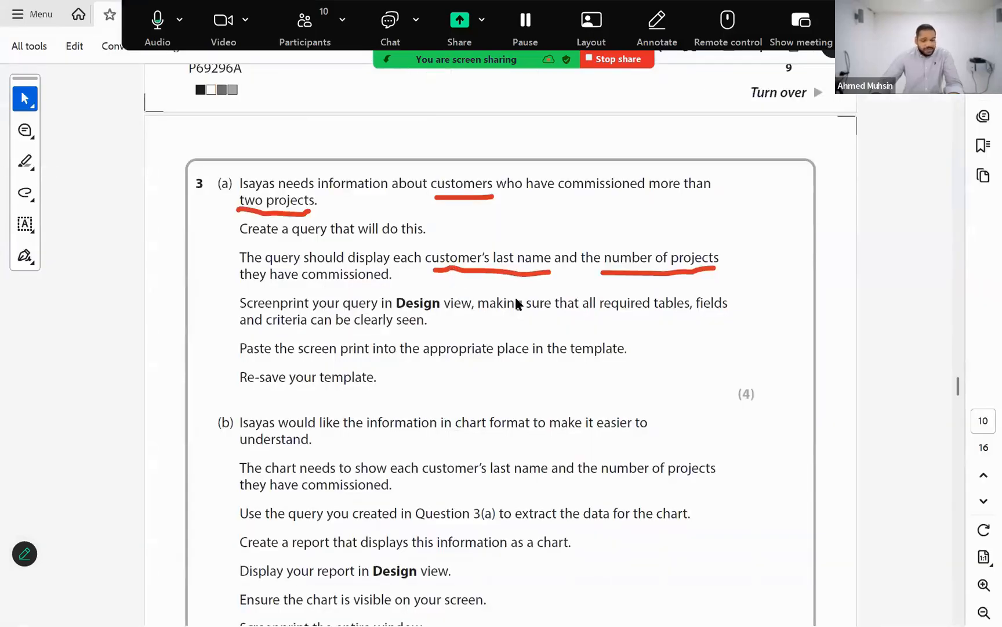
{"action": "key", "text": "alt+Tab"}
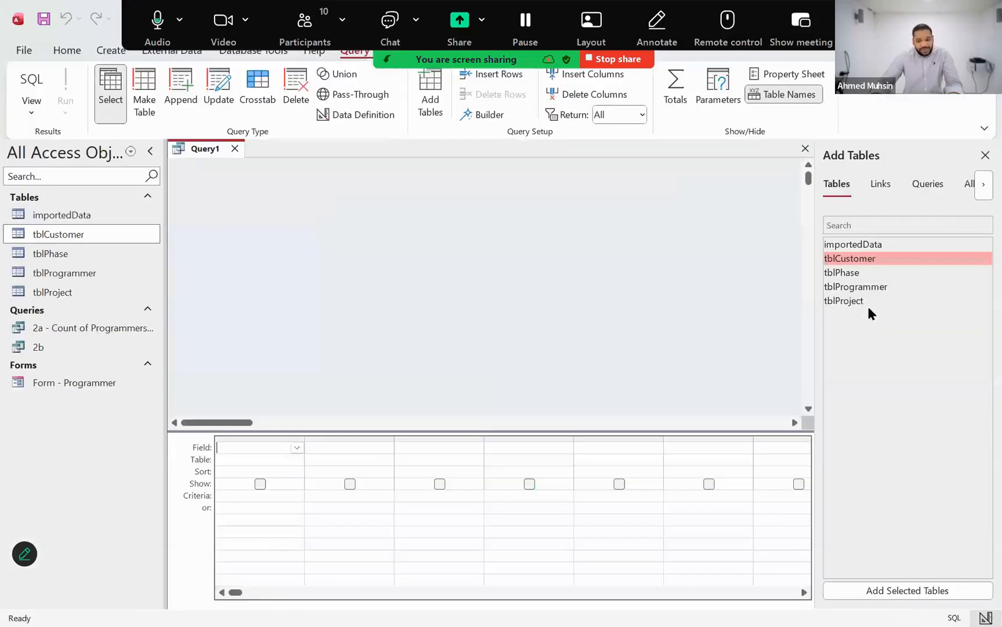
{"action": "double_click", "coordinate": [860, 259]}
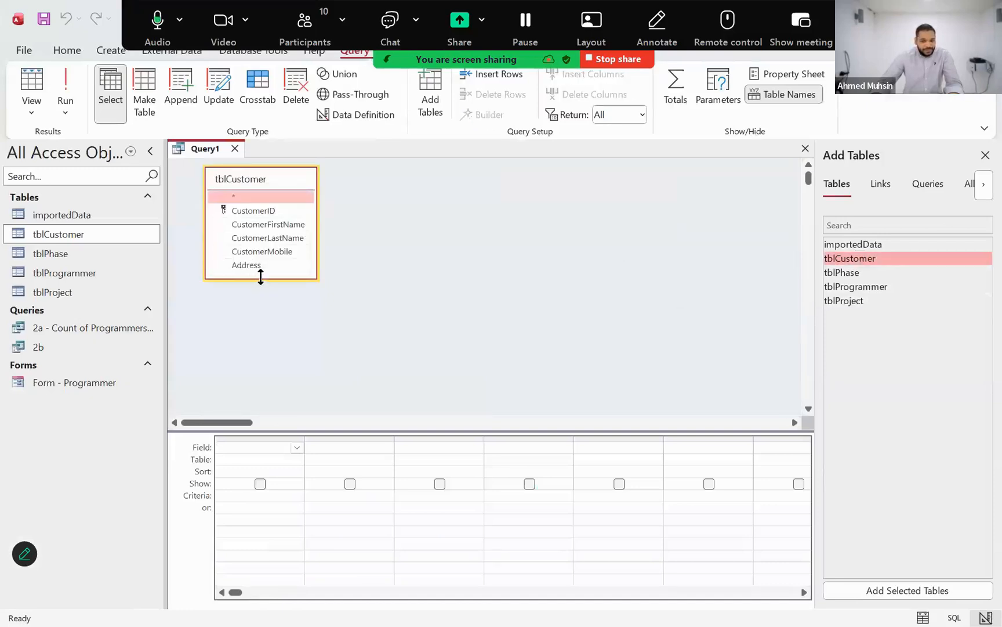
{"action": "double_click", "coordinate": [278, 238]}
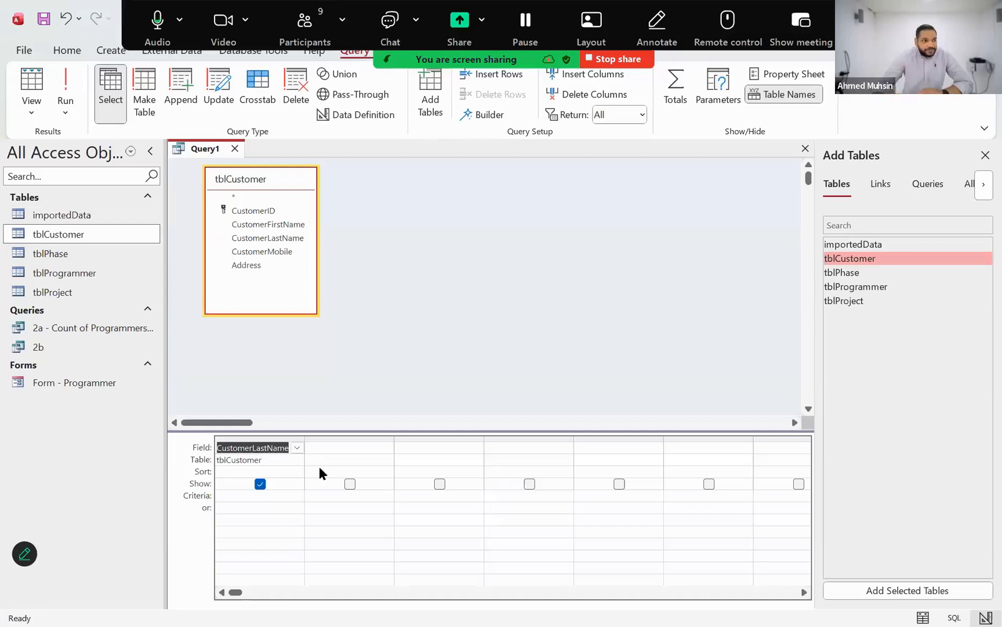
{"action": "double_click", "coordinate": [867, 298]}
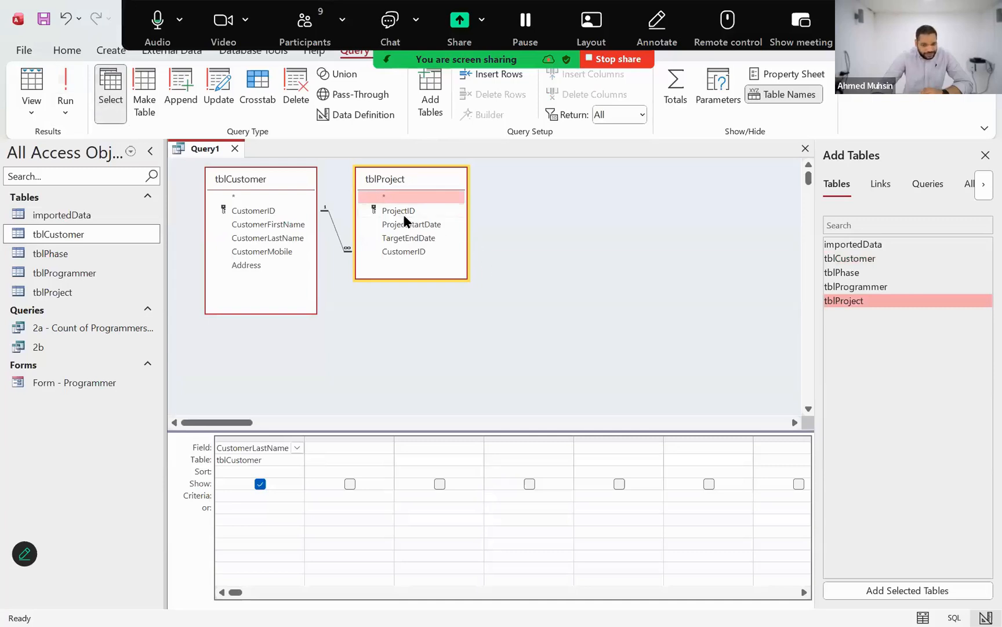
{"action": "double_click", "coordinate": [402, 213]}
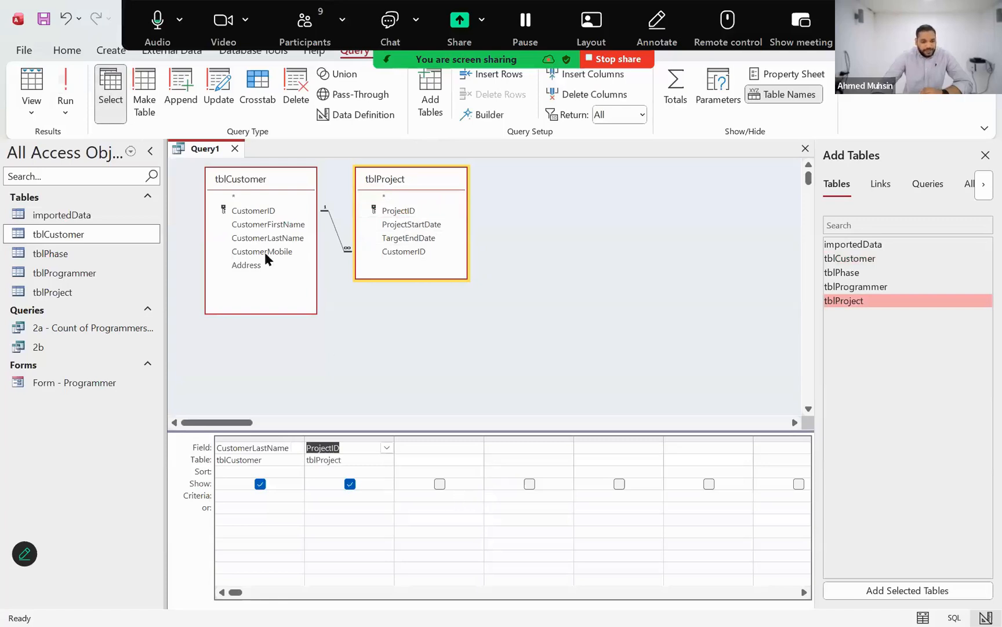
Run the query, examine which customer last names repeat across the project rows, and return to design view
{"action": "left_click", "coordinate": [65, 87]}
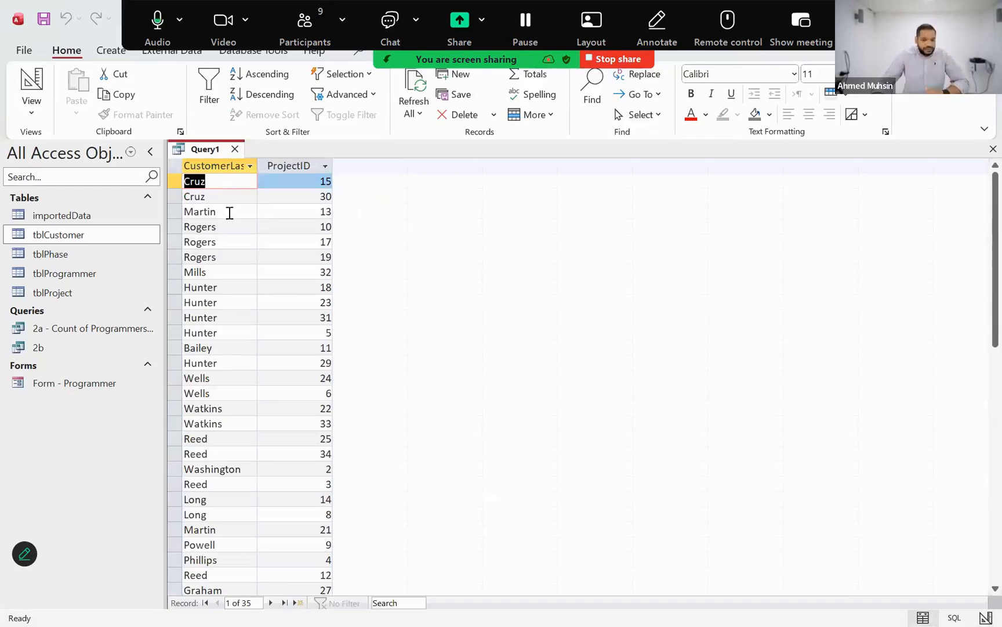
{"action": "left_click", "coordinate": [229, 212]}
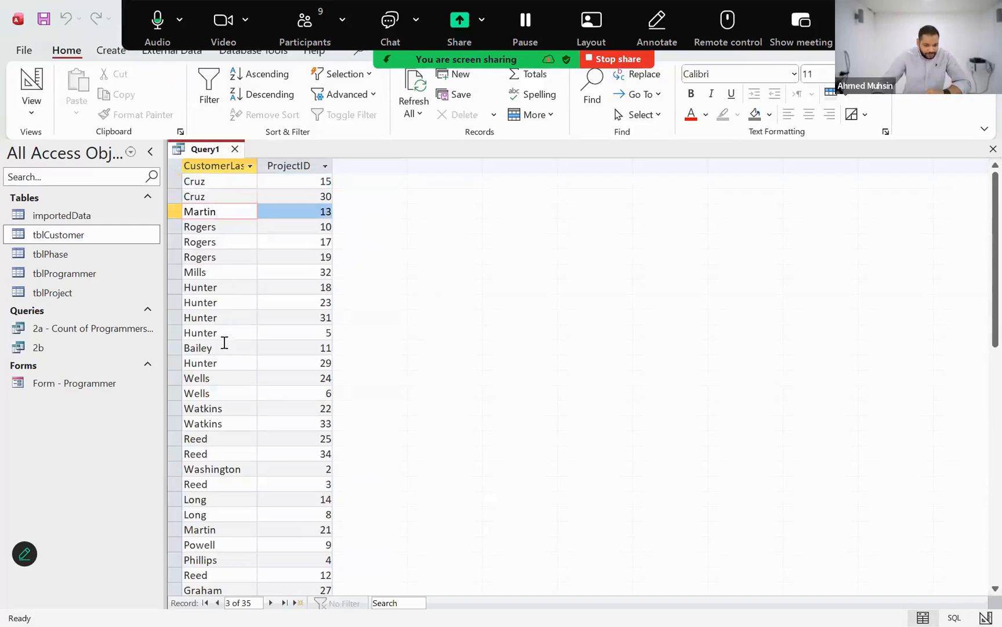
{"action": "left_click", "coordinate": [220, 529]}
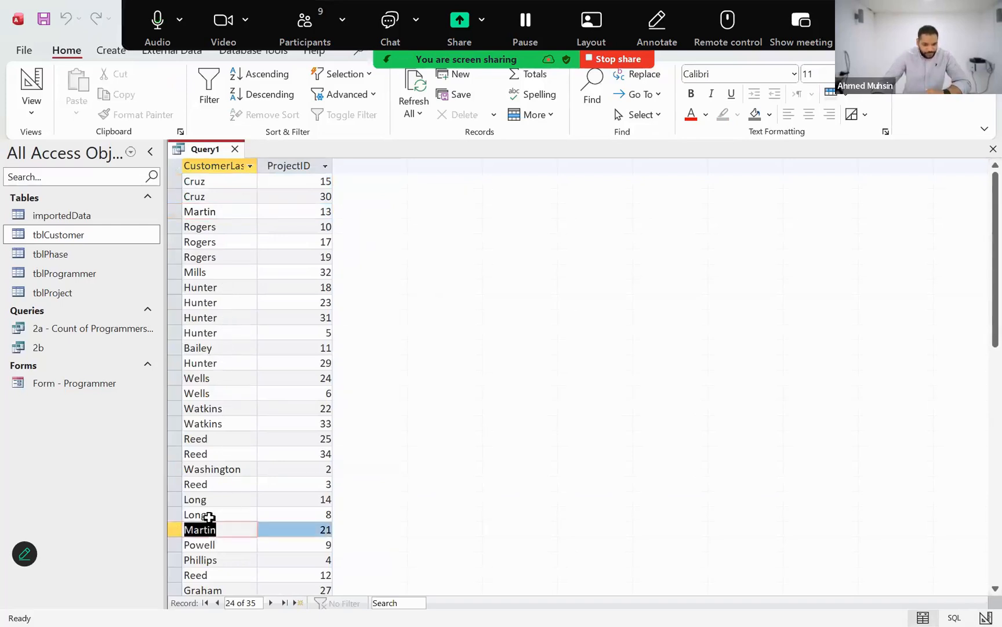
{"action": "scroll", "coordinate": [235, 514], "scroll_direction": "down", "scroll_amount": 5}
{"action": "scroll", "coordinate": [250, 498], "scroll_direction": "up", "scroll_amount": 5}
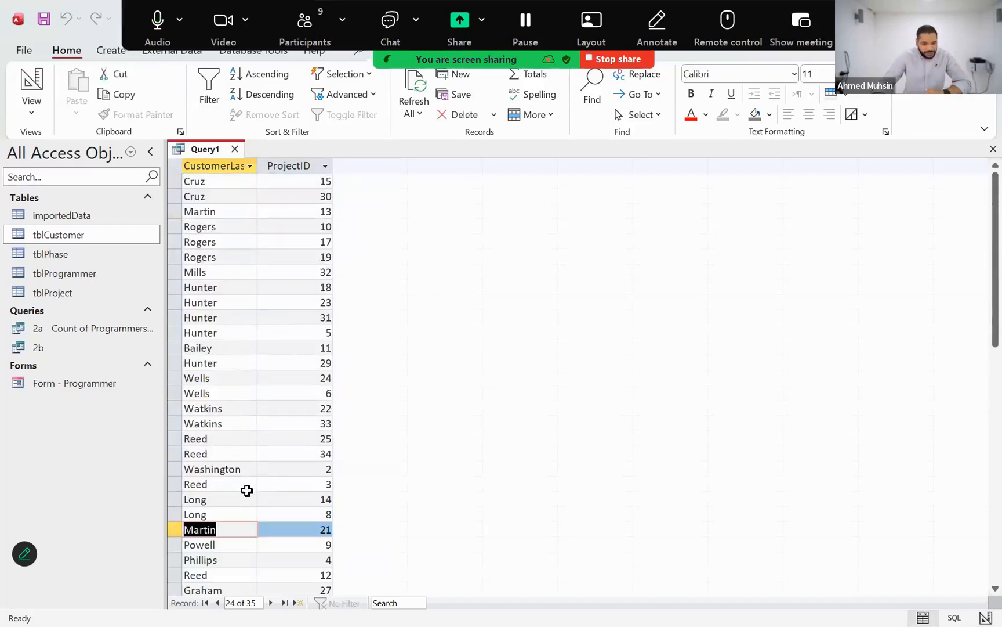
{"action": "left_click", "coordinate": [222, 227]}
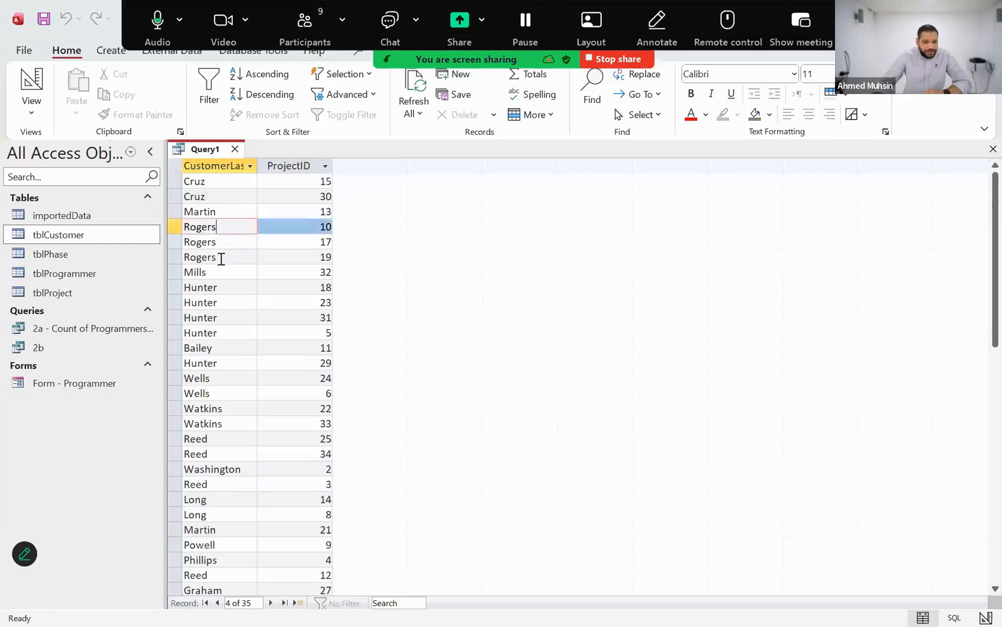
{"action": "left_click", "coordinate": [221, 259]}
{"action": "left_click", "coordinate": [32, 112]}
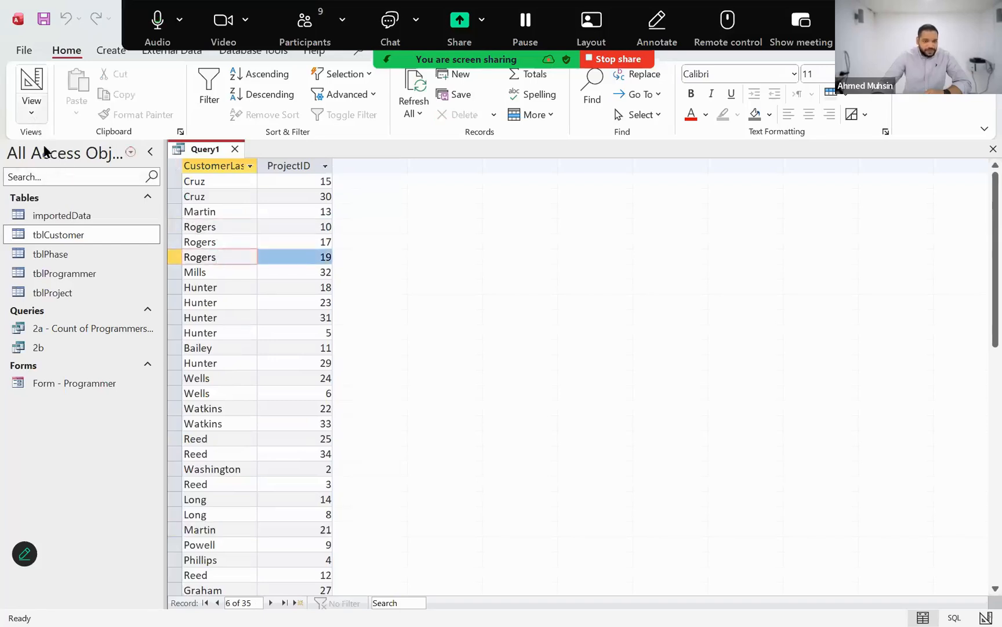
{"action": "left_click", "coordinate": [64, 209]}
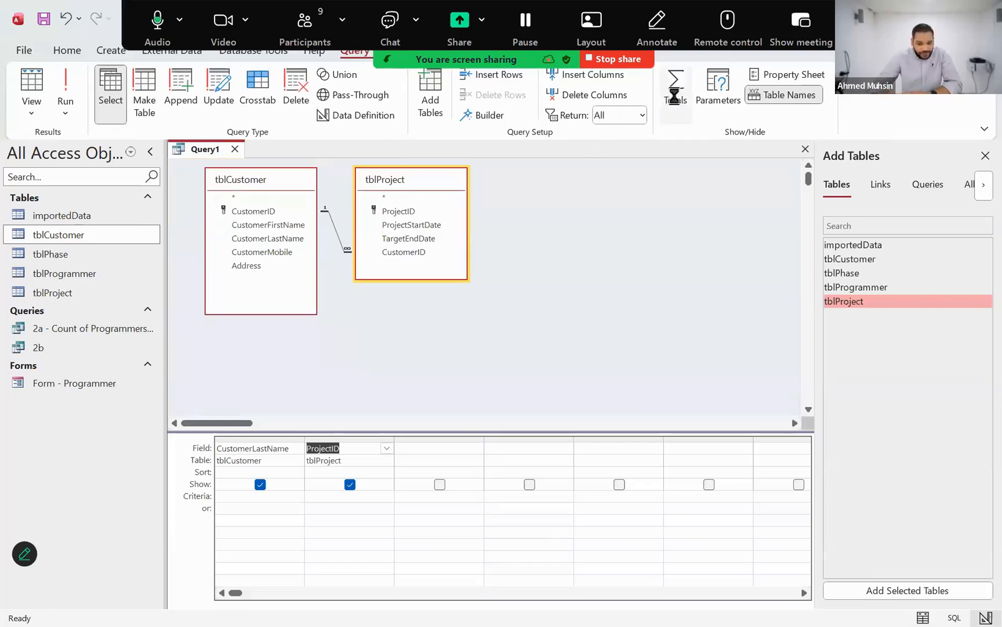
Turn on query totals, set ProjectID to Count, and run the query to check the projects per customer before returning to design view
{"action": "left_click", "coordinate": [675, 102]}
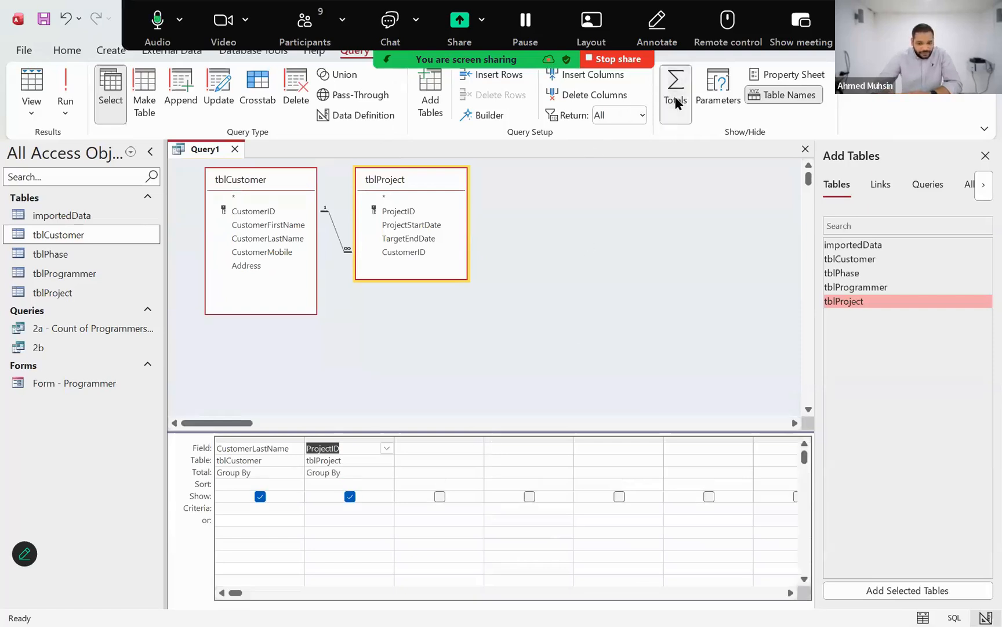
{"action": "left_click", "coordinate": [354, 476]}
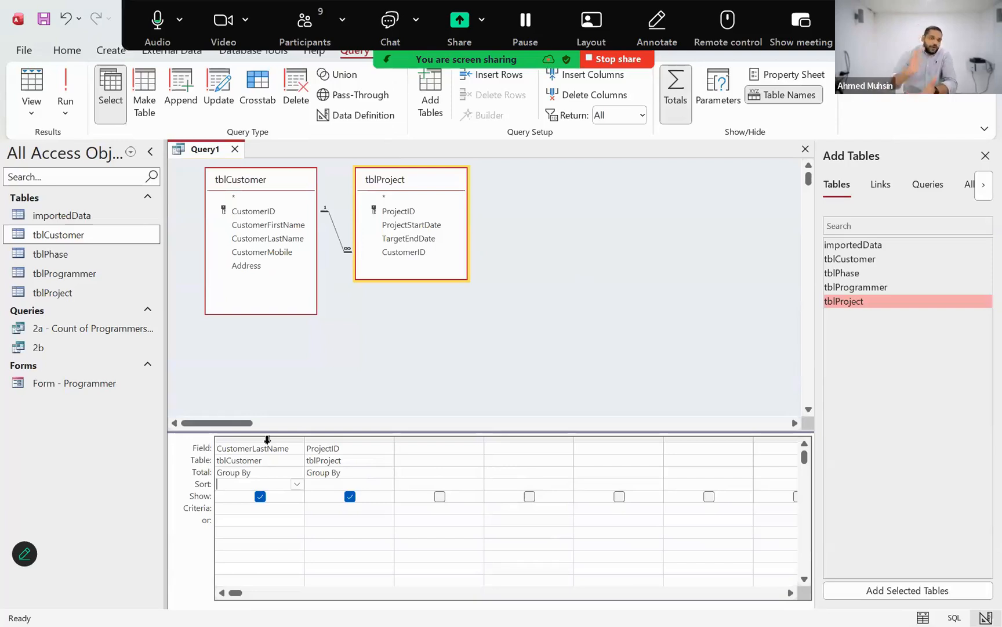
{"action": "left_click", "coordinate": [332, 474]}
{"action": "left_click", "coordinate": [385, 474]}
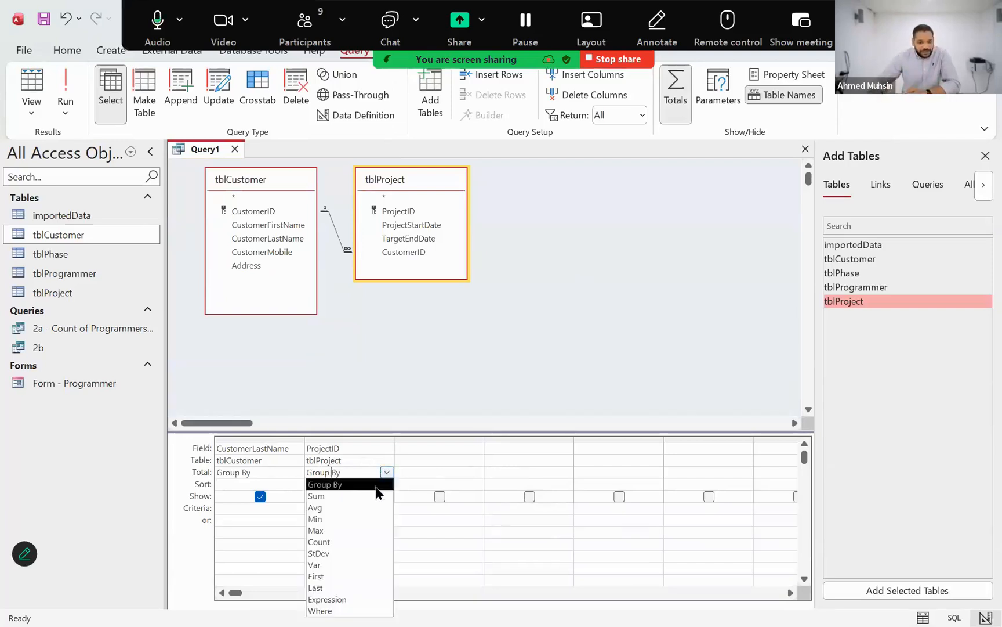
{"action": "left_click", "coordinate": [352, 545]}
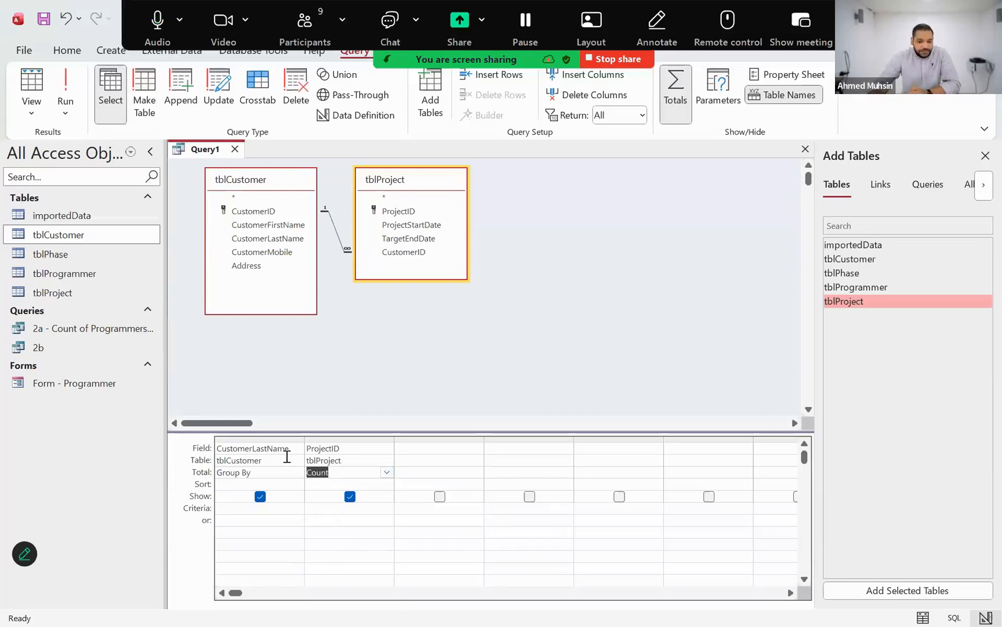
{"action": "left_click", "coordinate": [65, 93]}
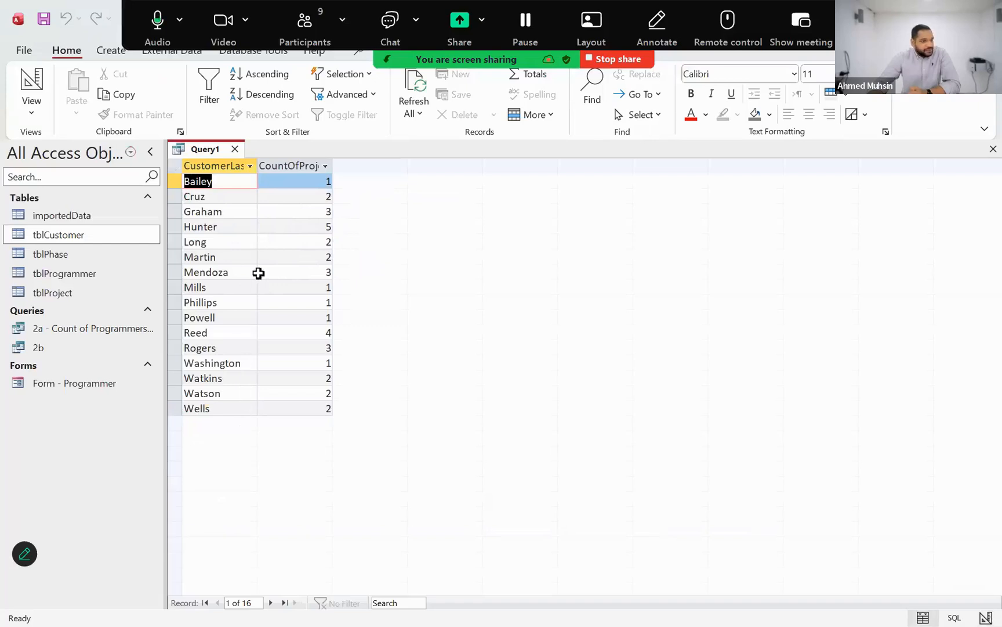
{"action": "left_click", "coordinate": [31, 87]}
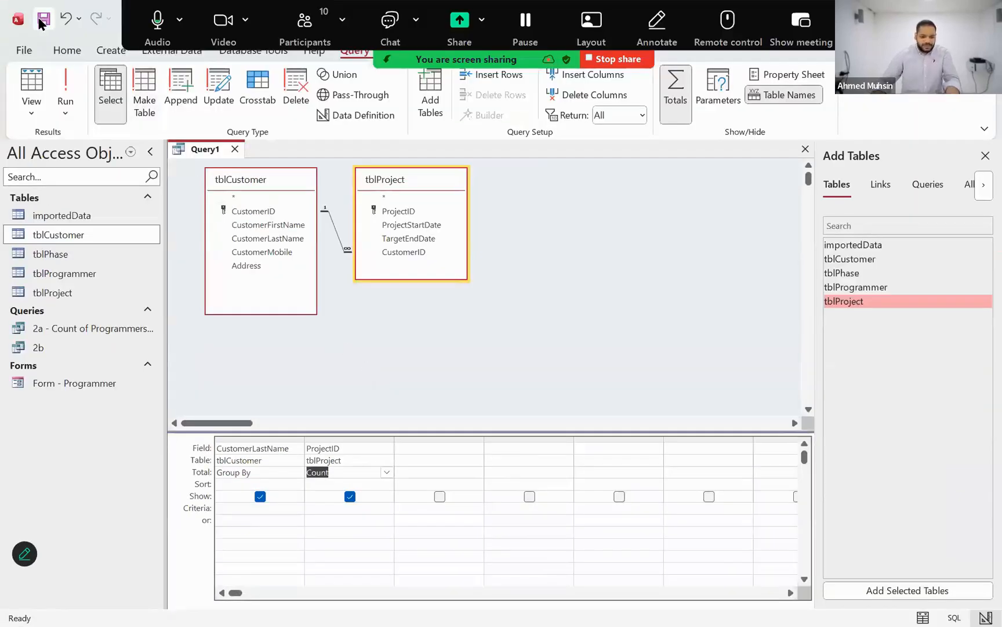
Switch to the question paper PDF and review the Question 2(b) and Question 3(a) instructions
{"action": "key", "text": "alt+Tab"}
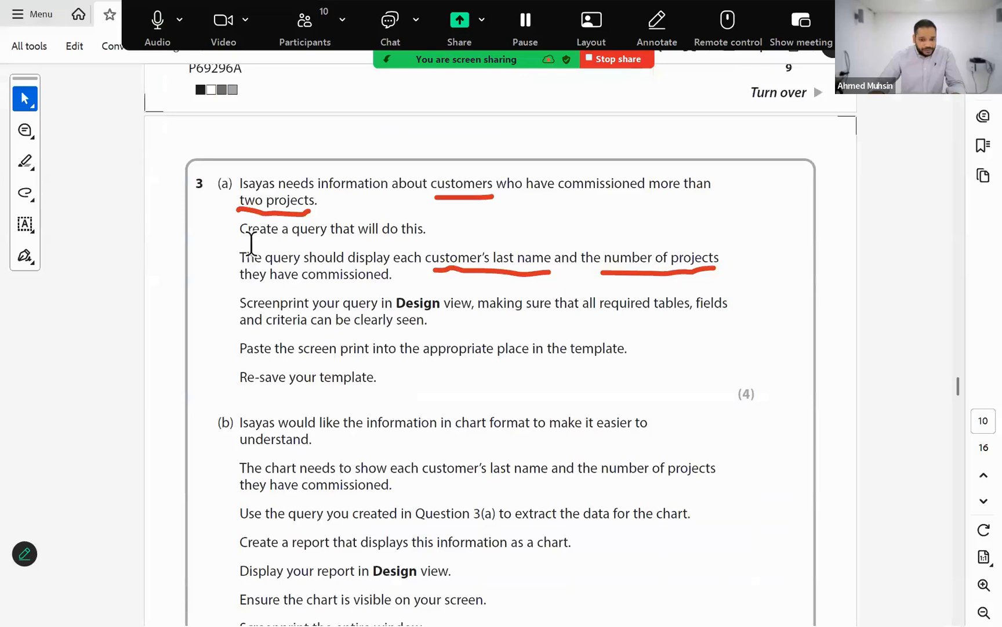
{"action": "scroll", "coordinate": [387, 278], "scroll_direction": "up", "scroll_amount": 10}
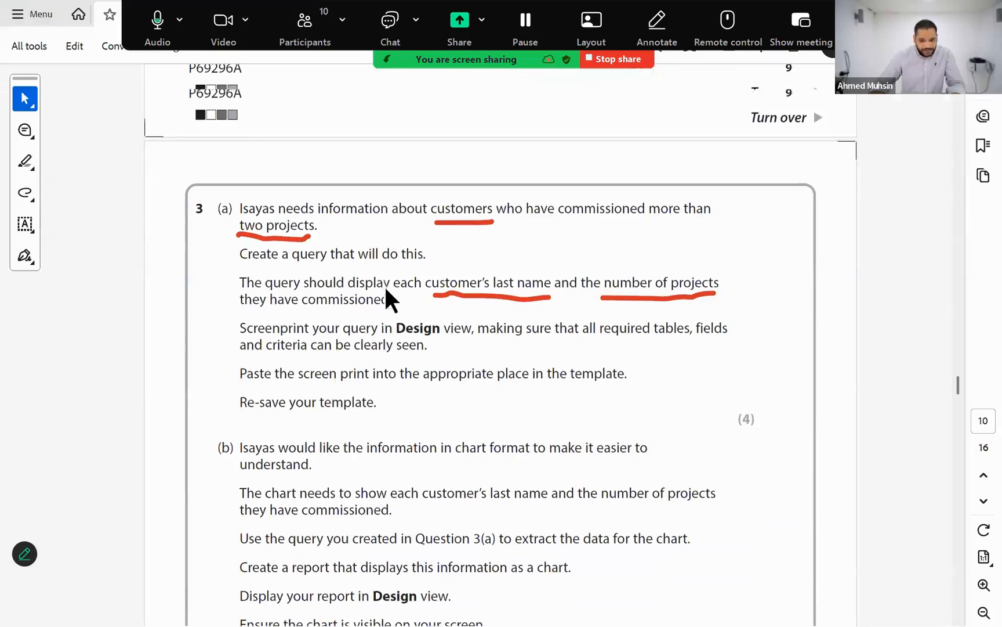
{"action": "scroll", "coordinate": [398, 337], "scroll_direction": "up", "scroll_amount": 10}
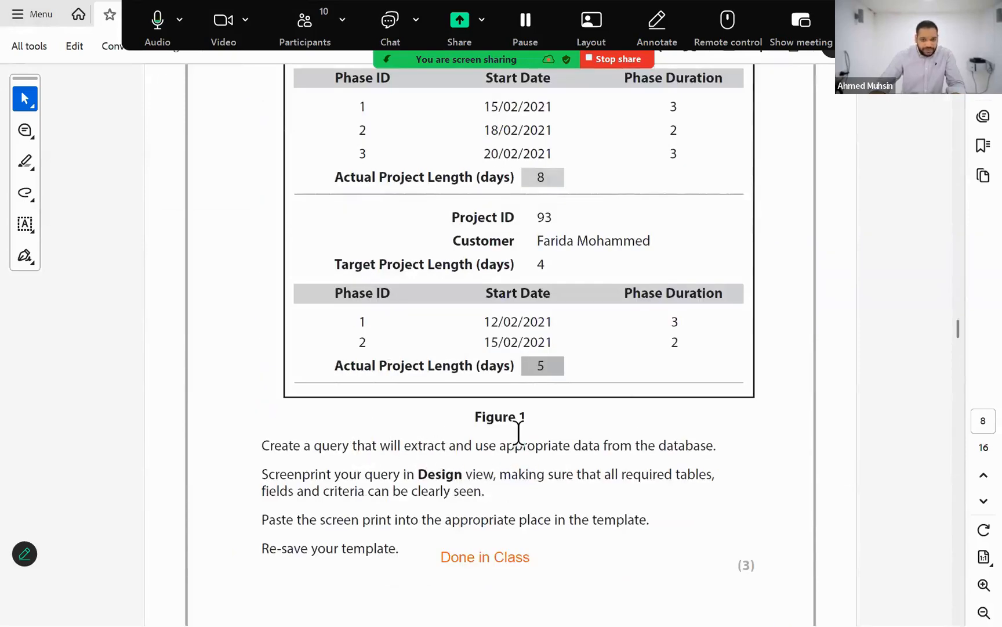
{"action": "scroll", "coordinate": [520, 455], "scroll_direction": "down", "scroll_amount": 5}
{"action": "scroll", "coordinate": [518, 453], "scroll_direction": "down", "scroll_amount": 6}
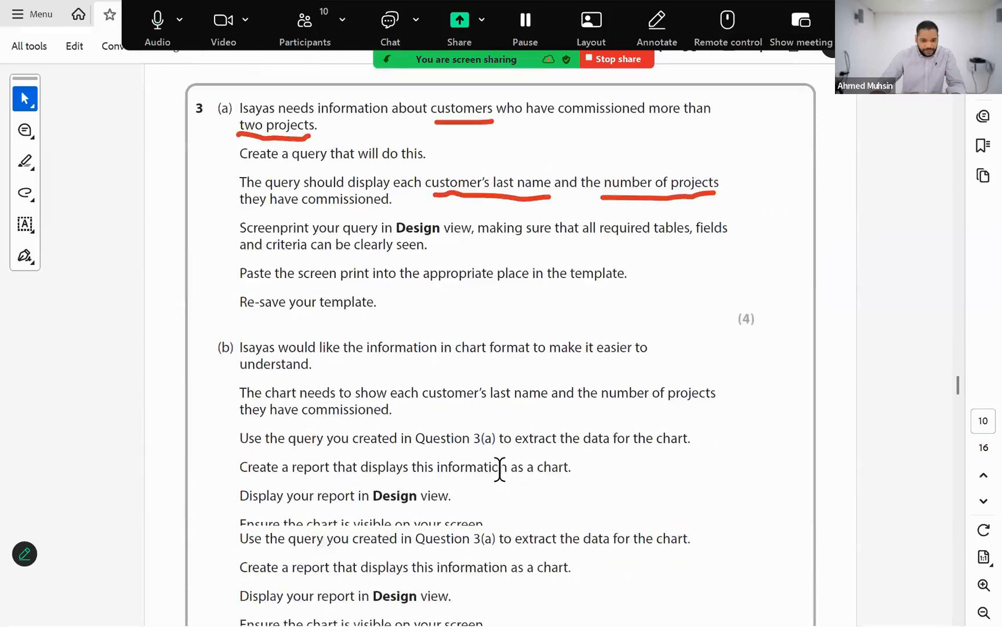
Switch to Microsoft Access and save the query as "3a - No of Projects by Customer"
{"action": "key", "text": "alt+Tab"}
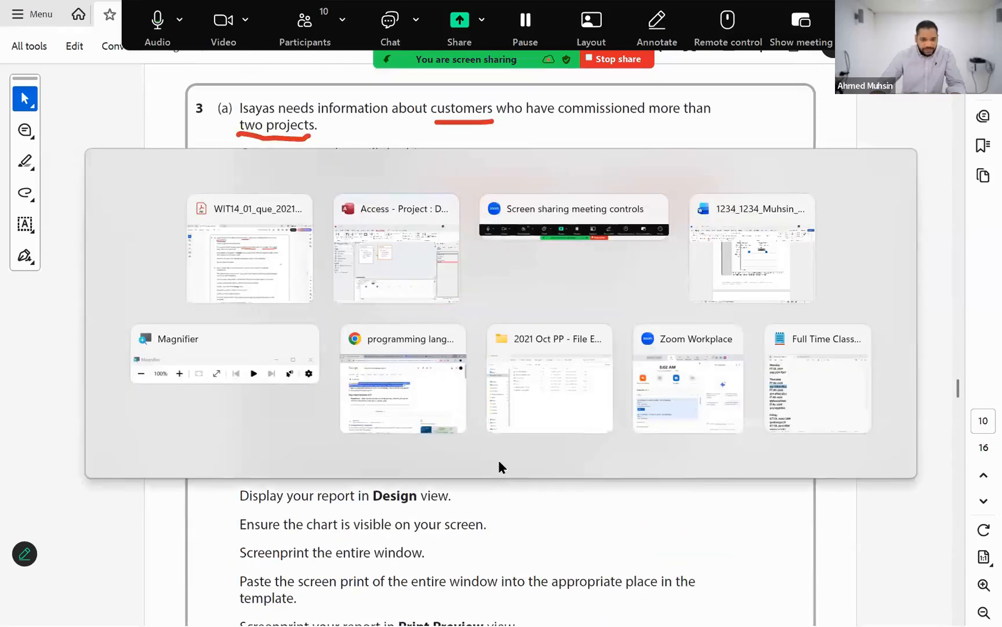
{"action": "key", "text": "ctrl+s"}
{"action": "type", "text": "3a - Customer Projects"}
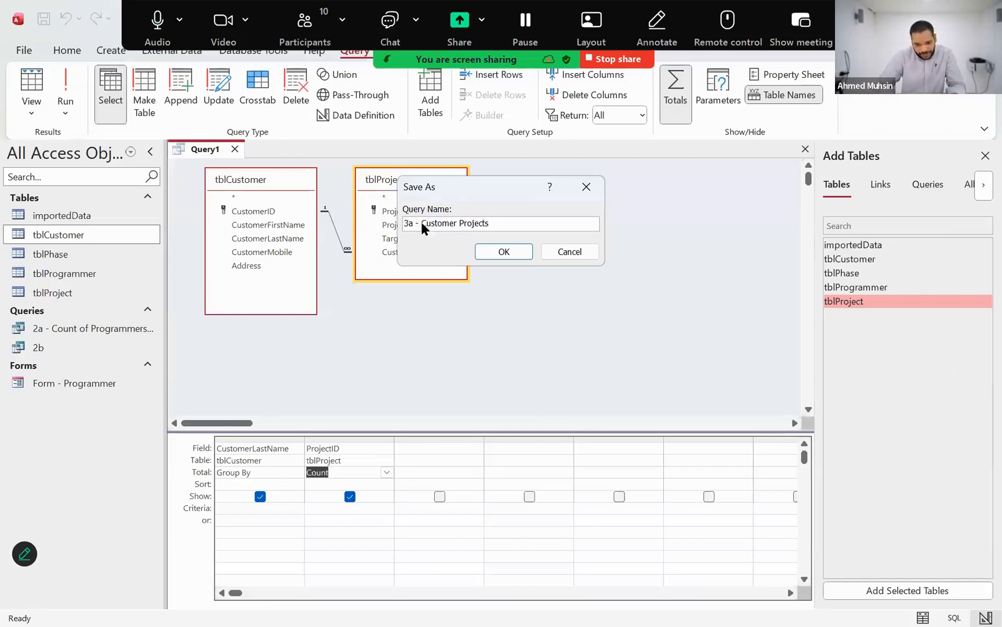
{"action": "left_click_drag", "start_coordinate": [421, 222], "coordinate": [489, 224]}
{"action": "type", "text": "No of"}
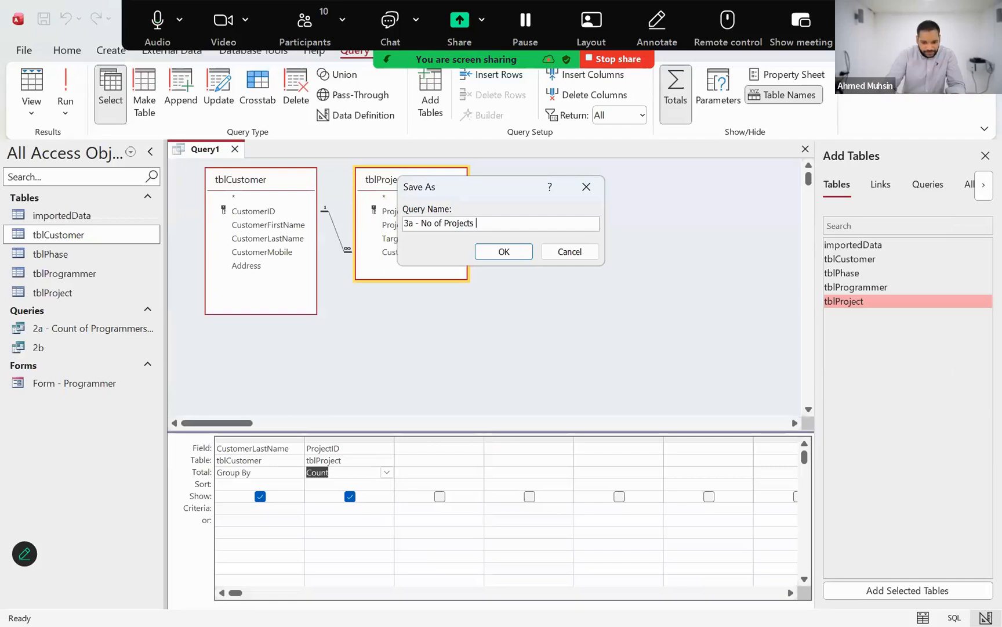
{"action": "type", "text": " Projects by Customer"}
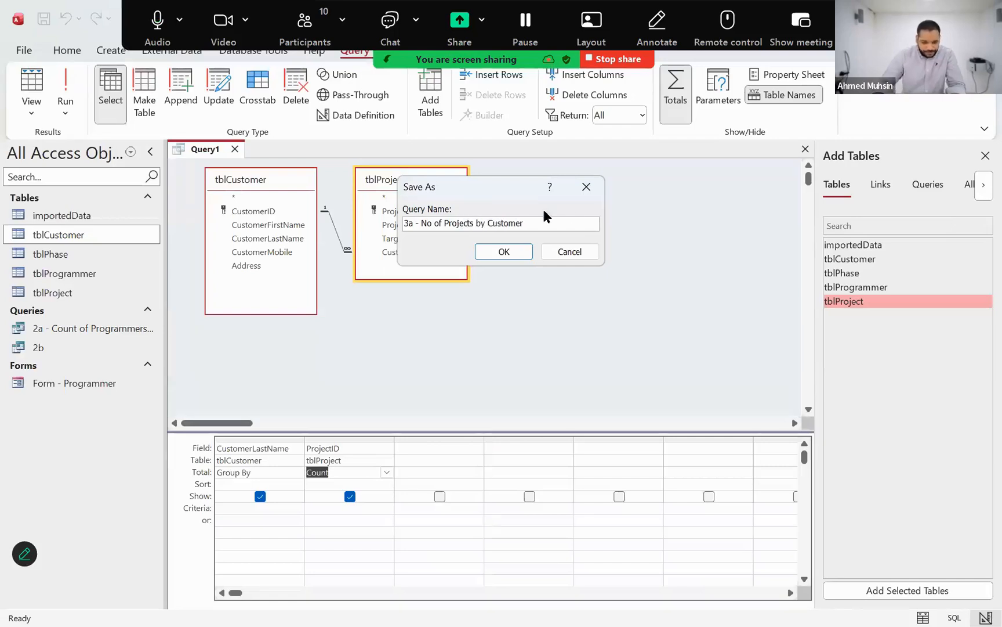
{"action": "left_click", "coordinate": [521, 250]}
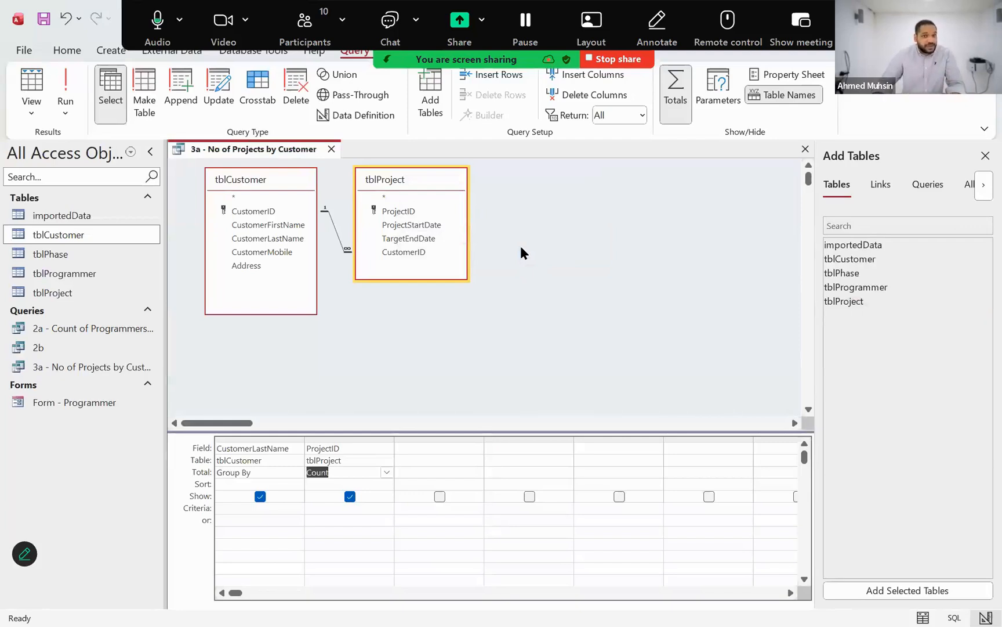
Set the criterion >2 on the counted ProjectID column, keeping that column shown
{"action": "key", "text": "alt+Tab"}
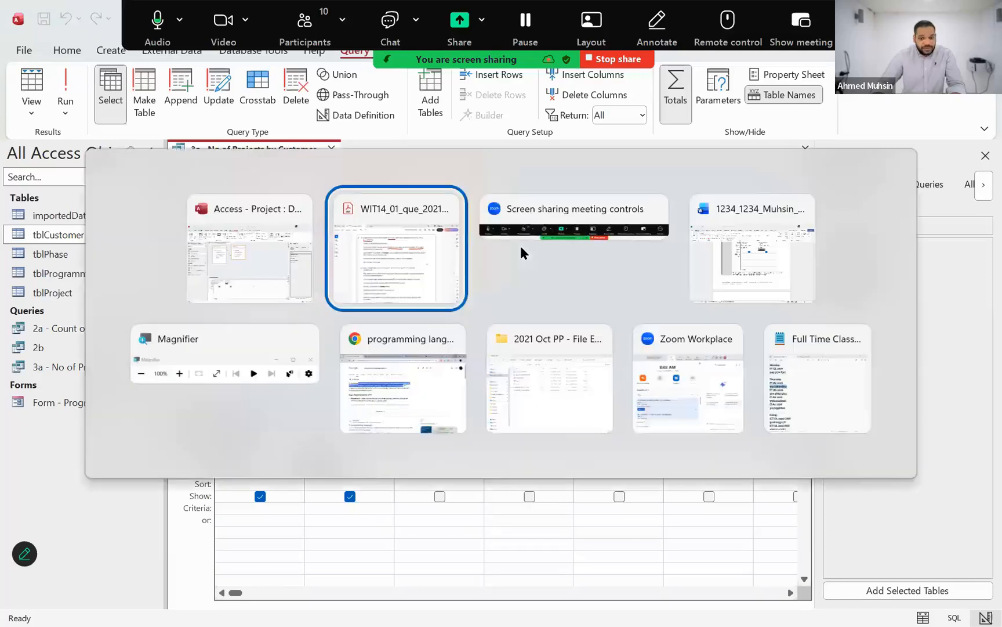
{"action": "key", "text": "alt+Tab"}
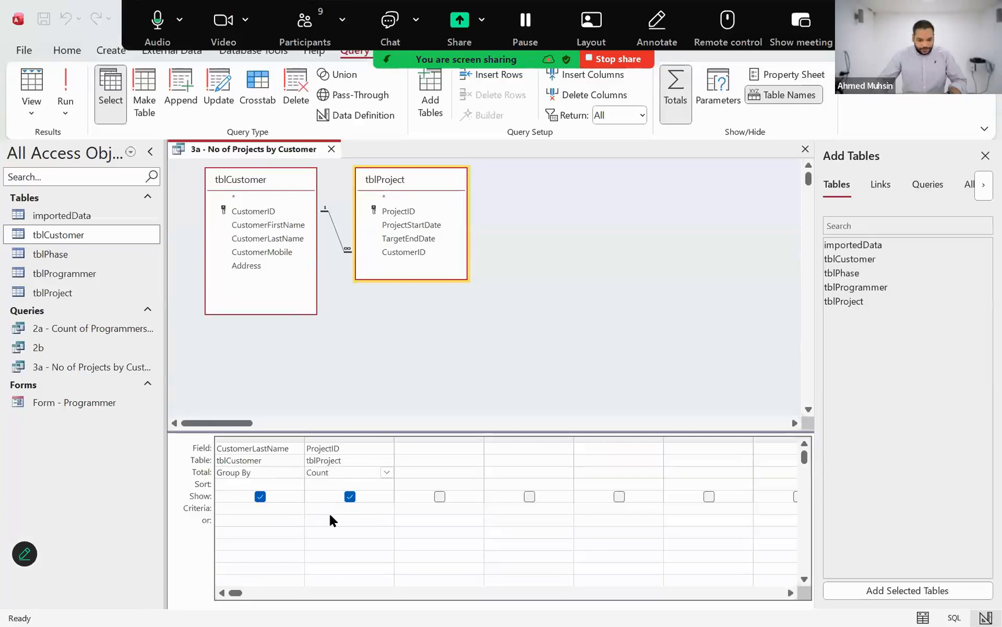
{"action": "left_click", "coordinate": [350, 496]}
{"action": "left_click", "coordinate": [350, 497]}
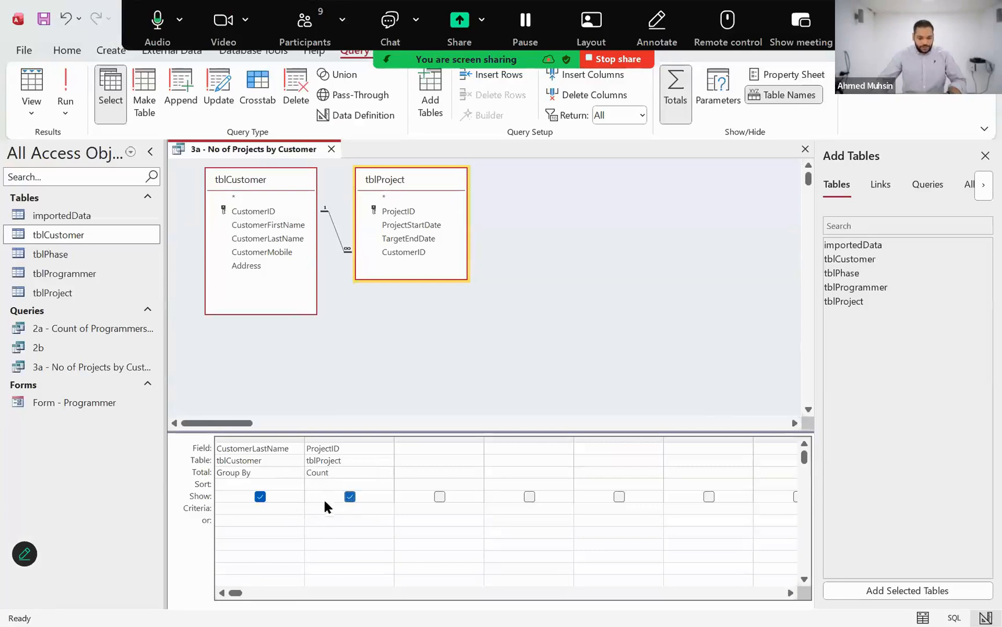
{"action": "left_click", "coordinate": [327, 506]}
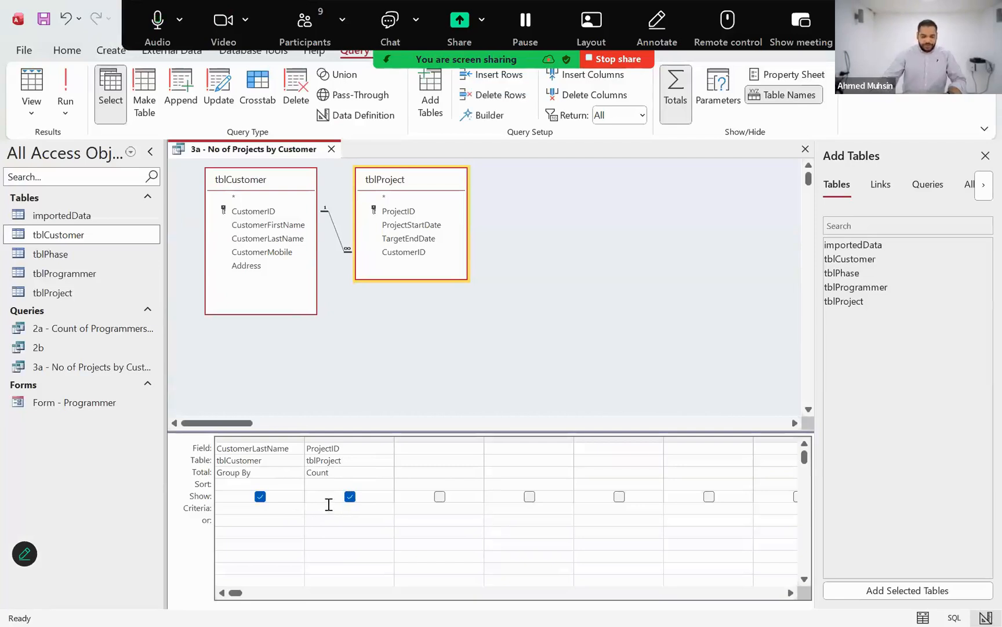
{"action": "type", "text": ">2"}
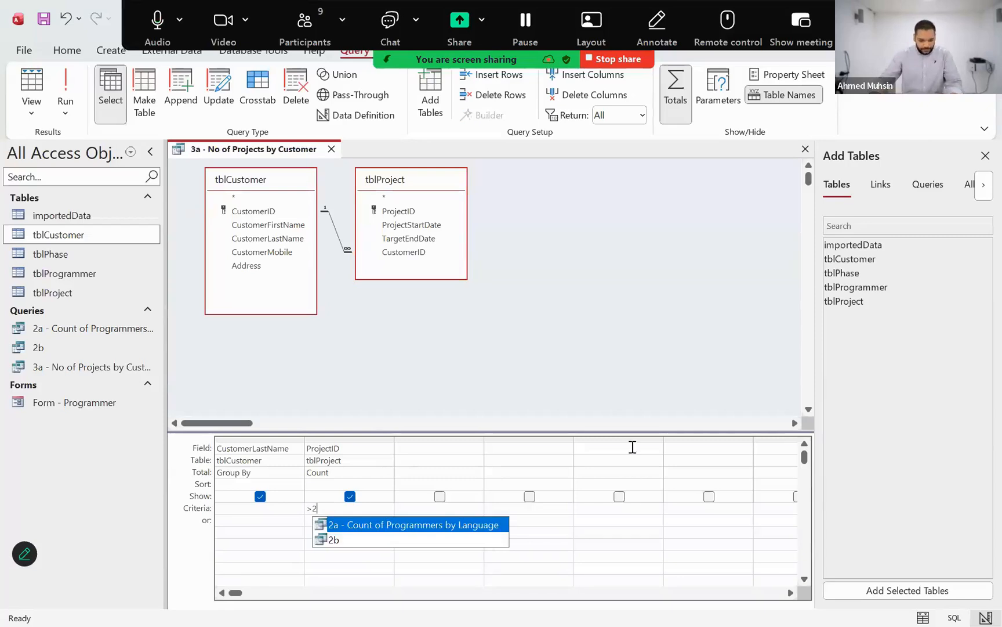
Confirm the project count criterion and compare the query with the Question 3(a) requirements in the question paper PDF, returning to Access
{"action": "left_click", "coordinate": [607, 540]}
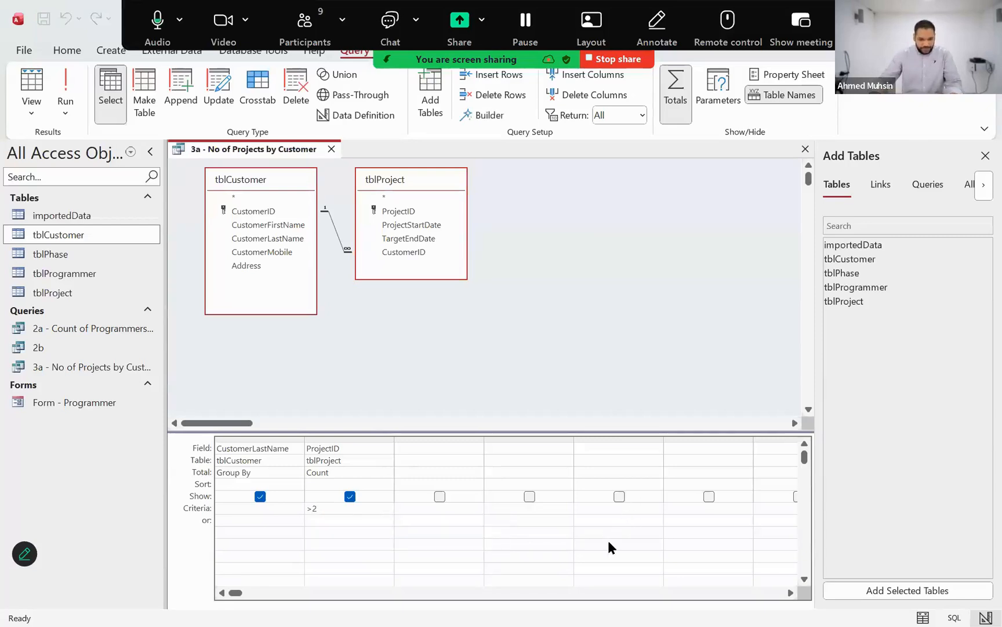
{"action": "key", "text": "alt+Tab"}
{"action": "key", "text": "alt+Tab"}
{"action": "left_click", "coordinate": [653, 187]}
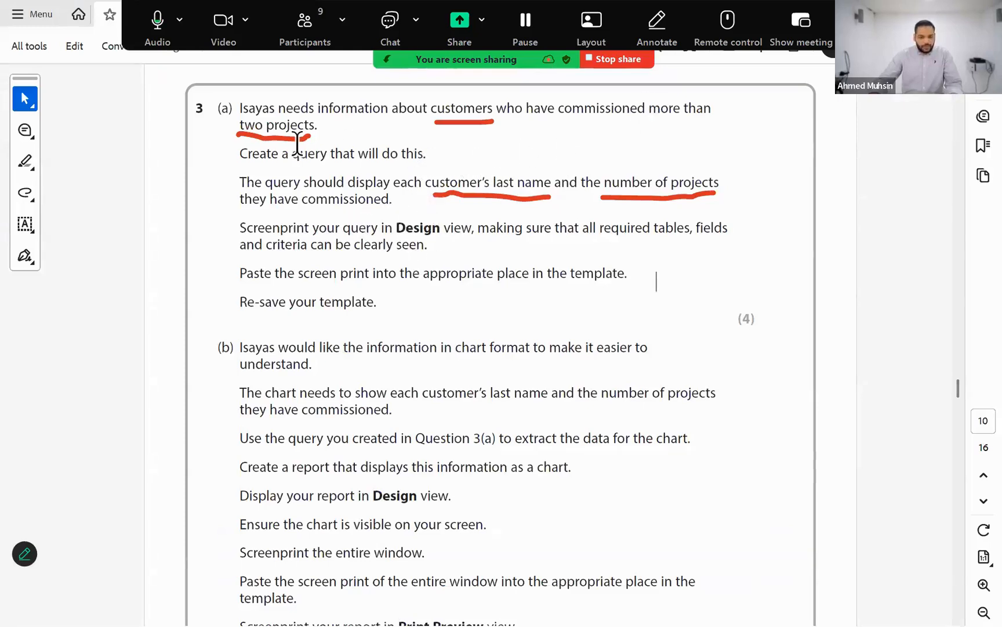
{"action": "key", "text": "alt+Tab"}
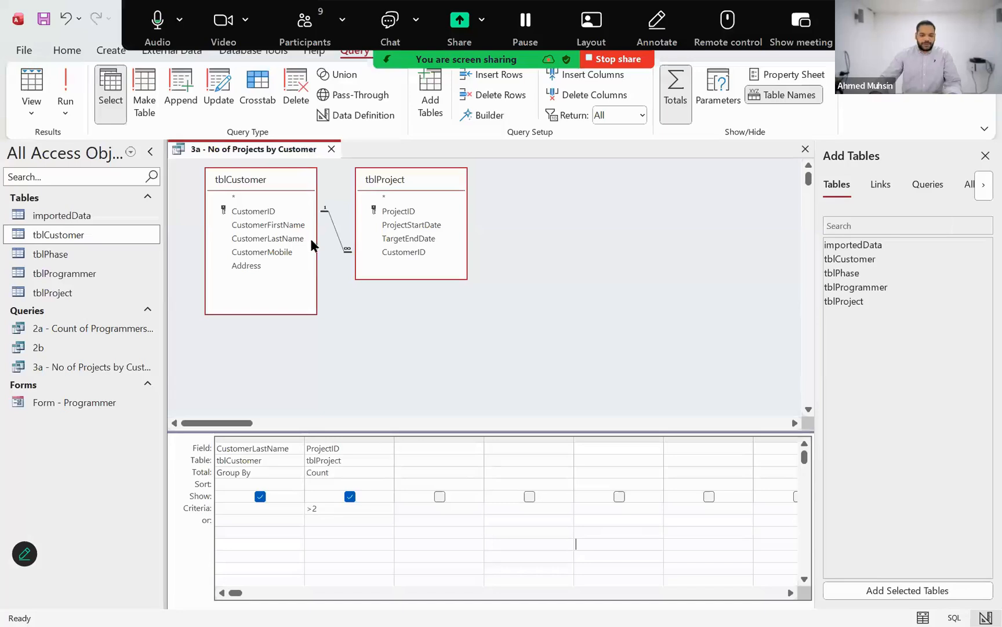
Run the 3a query, widen the CountOfProjectID column to show its full heading, and return to design view
{"action": "left_click", "coordinate": [67, 87]}
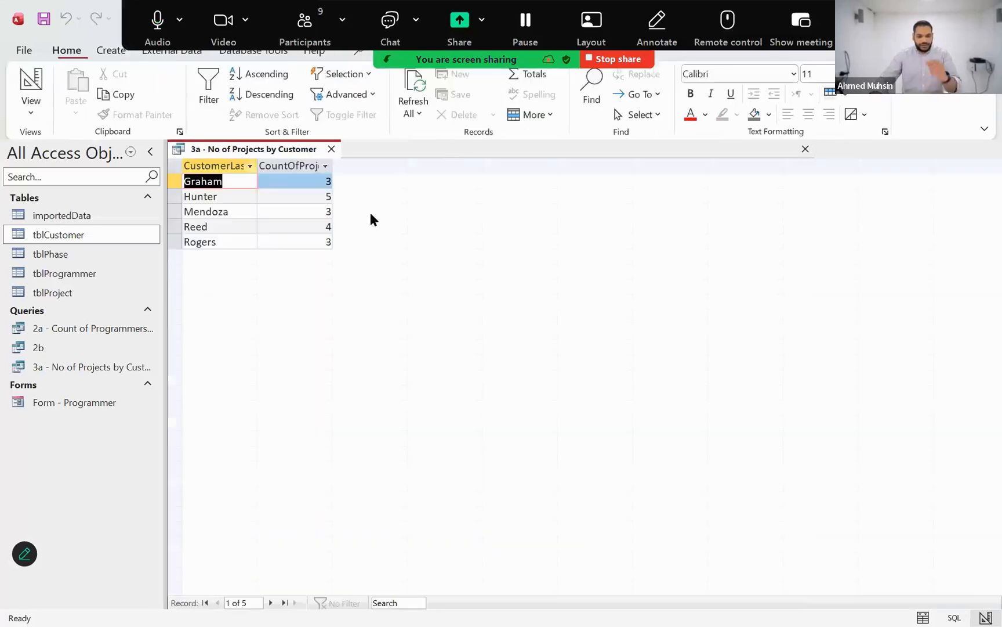
{"action": "left_click_drag", "start_coordinate": [333, 166], "coordinate": [404, 184]}
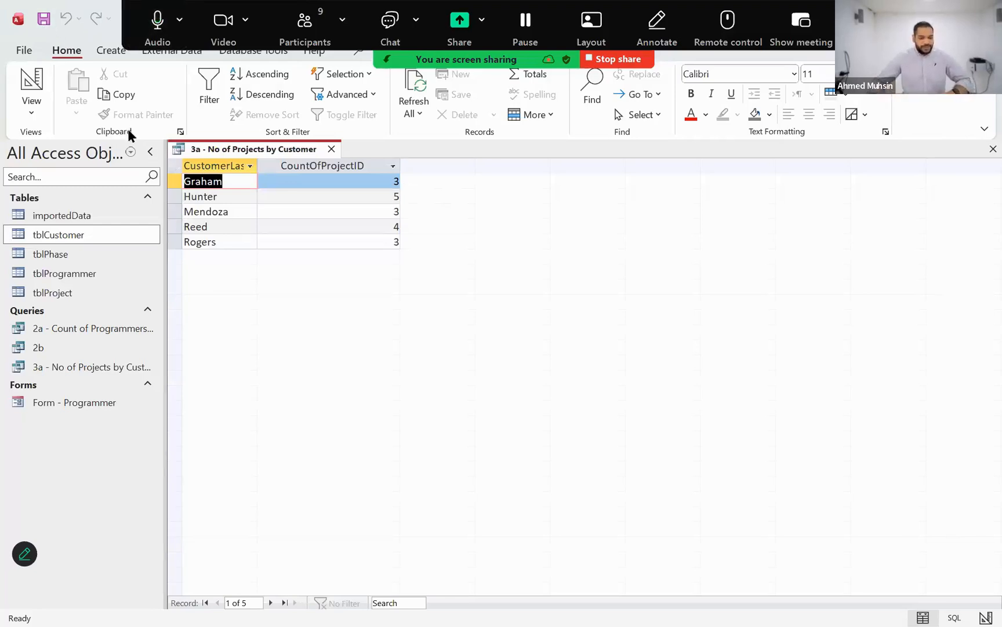
{"action": "left_click", "coordinate": [32, 87]}
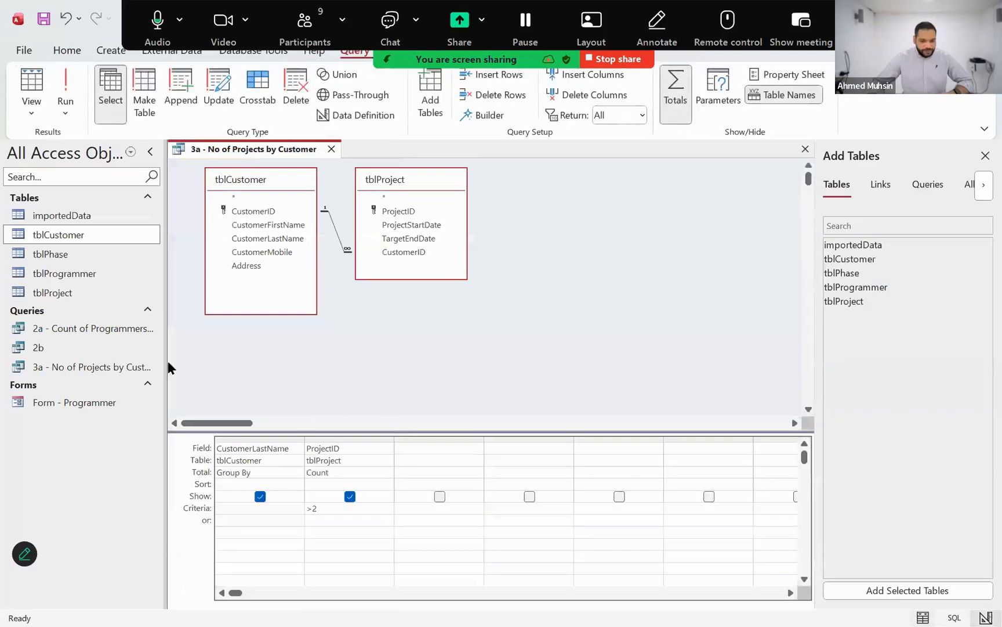
Open query 2b in design view and close the Add Tables pane to enlarge the design area
{"action": "double_click", "coordinate": [90, 350]}
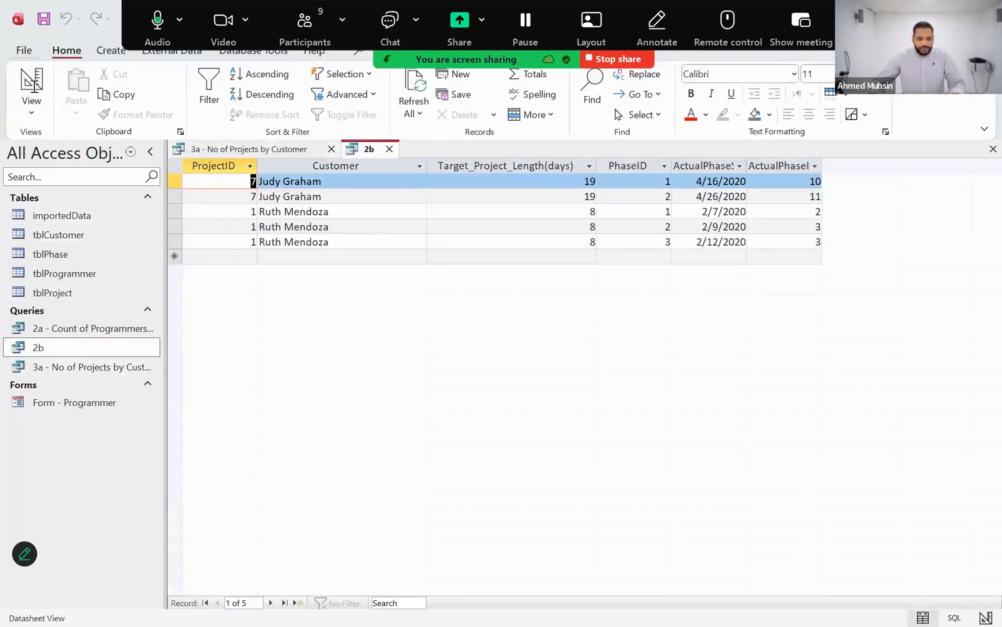
{"action": "left_click", "coordinate": [24, 51]}
{"action": "left_click", "coordinate": [21, 57]}
{"action": "left_click", "coordinate": [34, 87]}
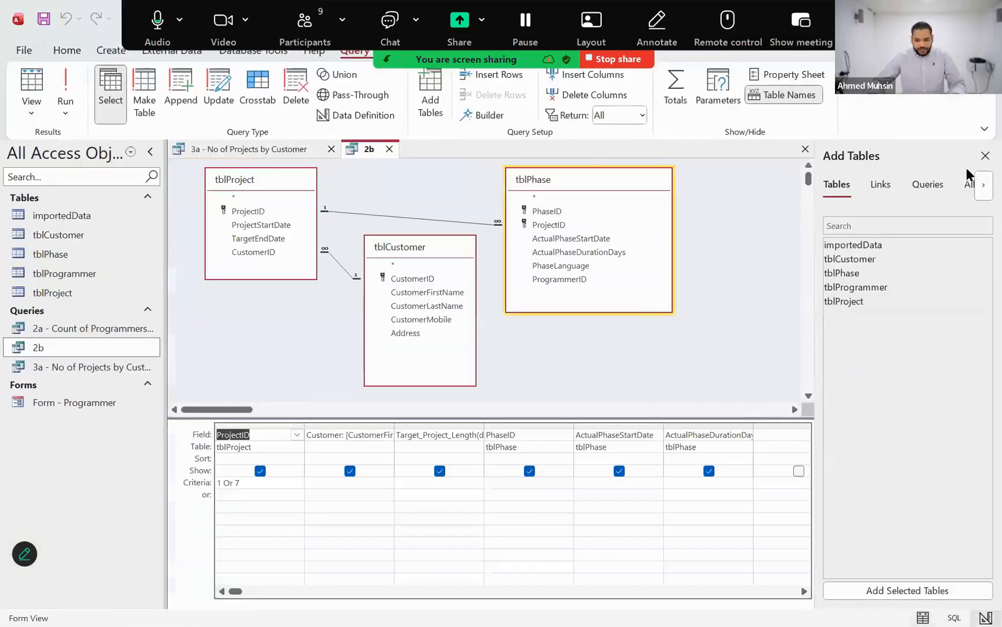
{"action": "left_click", "coordinate": [982, 157]}
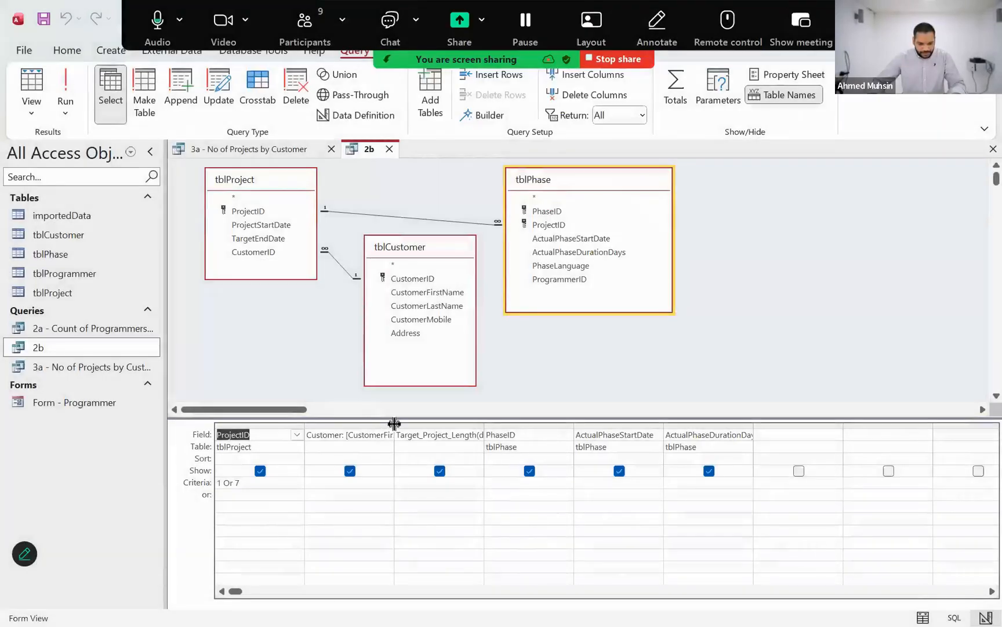
Narrow the ProjectID column and widen the Customer and Target_Project_Length(days) columns in the design grid to fit their full expressions
{"action": "left_click_drag", "start_coordinate": [394, 423], "coordinate": [470, 426]}
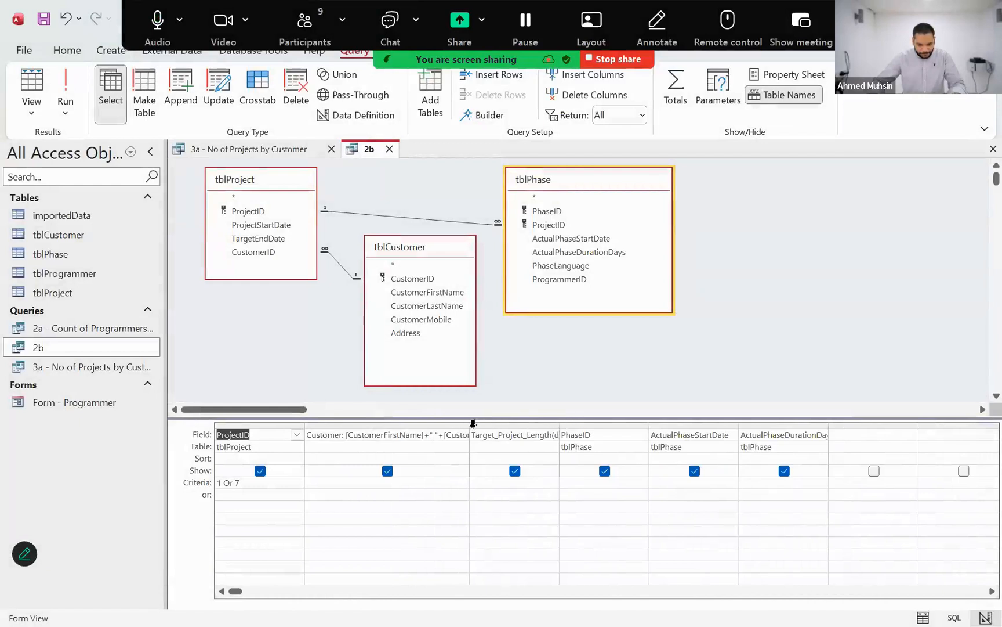
{"action": "left_click_drag", "start_coordinate": [470, 422], "coordinate": [518, 430]}
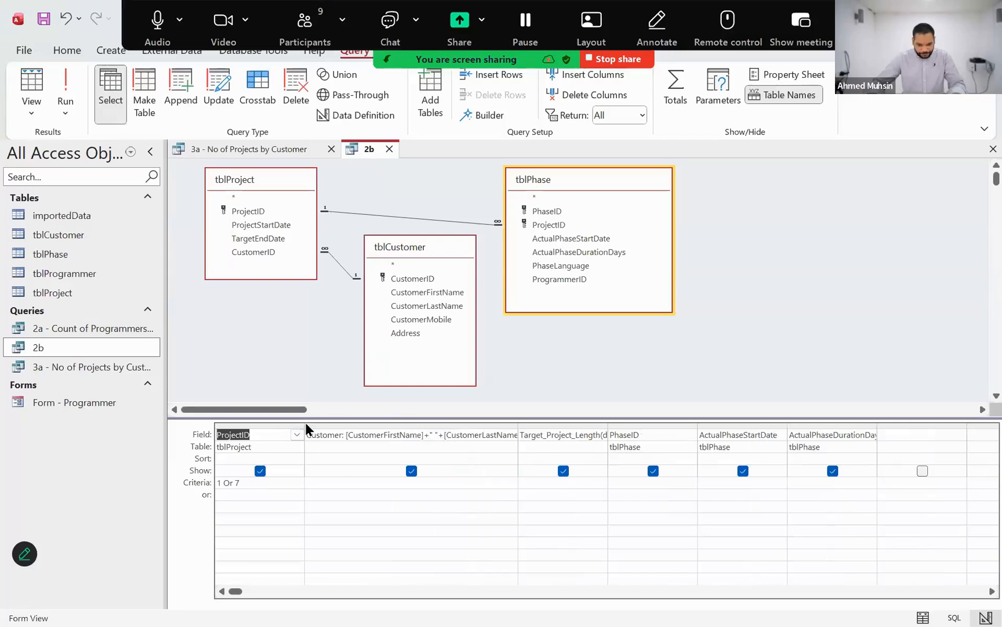
{"action": "mouse_move", "coordinate": [305, 430]}
{"action": "left_mouse_down"}
{"action": "mouse_move", "coordinate": [267, 428]}
{"action": "mouse_move", "coordinate": [296, 433]}
{"action": "left_mouse_up"}
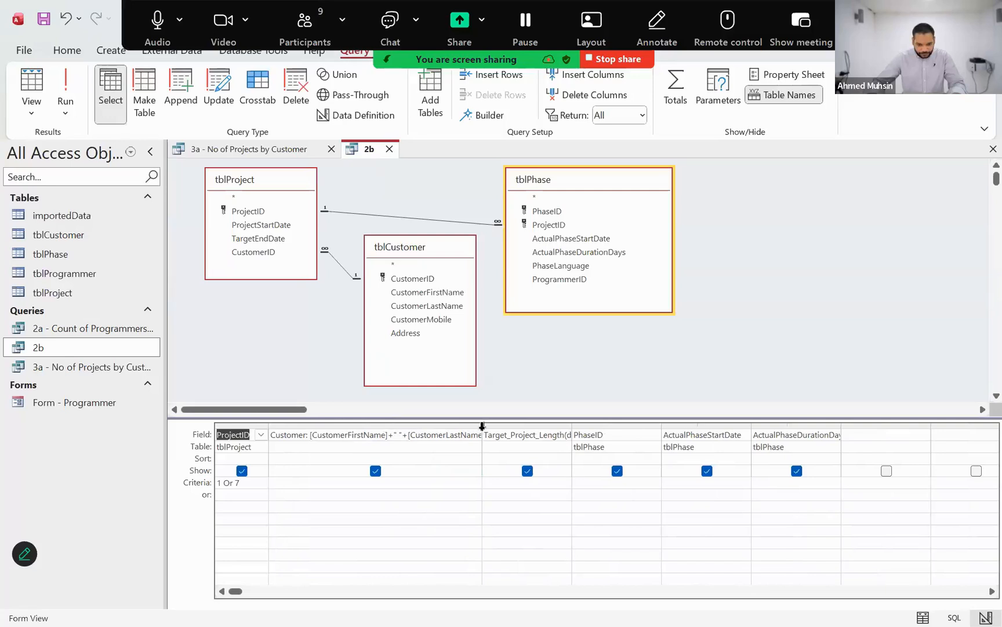
{"action": "double_click", "coordinate": [483, 430]}
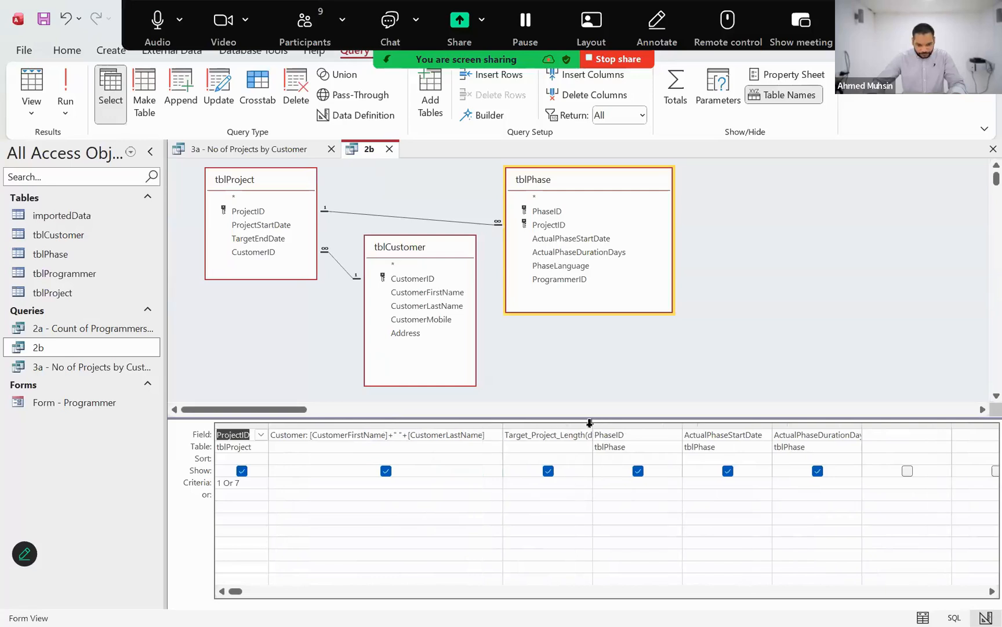
{"action": "double_click", "coordinate": [590, 424]}
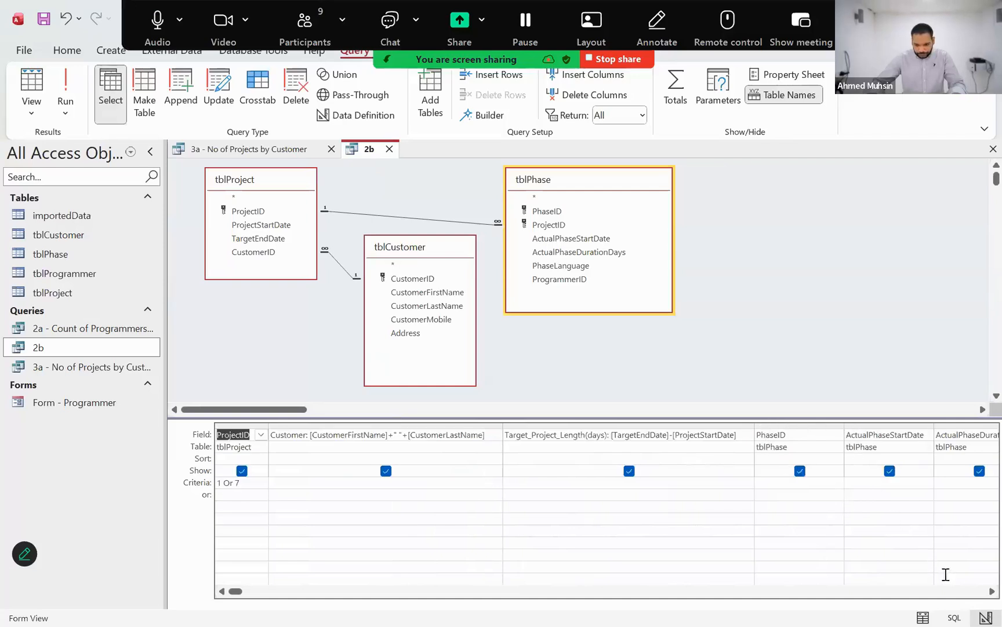
{"action": "left_click", "coordinate": [504, 424]}
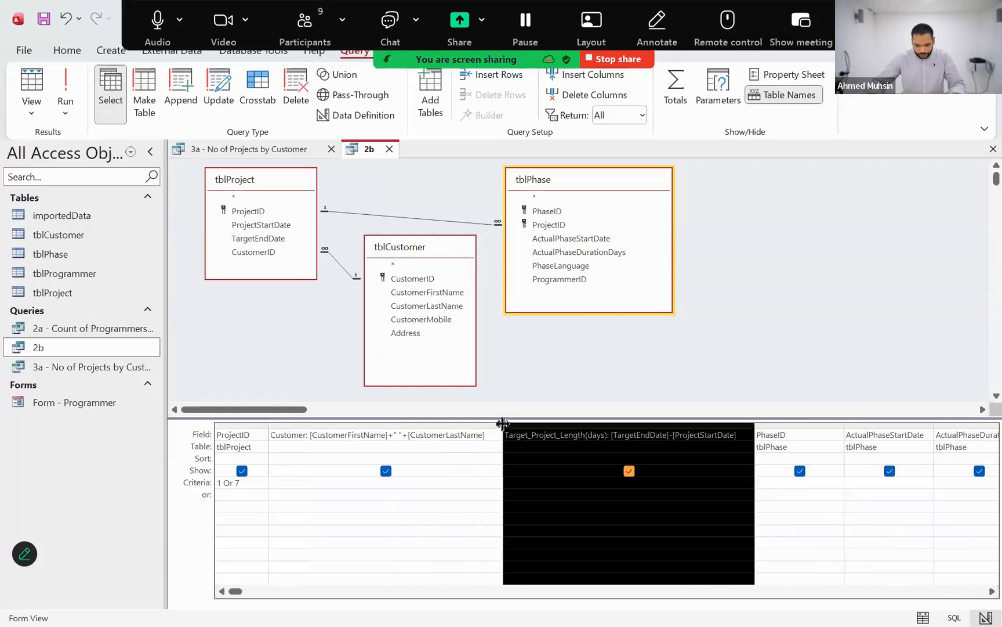
{"action": "left_click", "coordinate": [498, 435]}
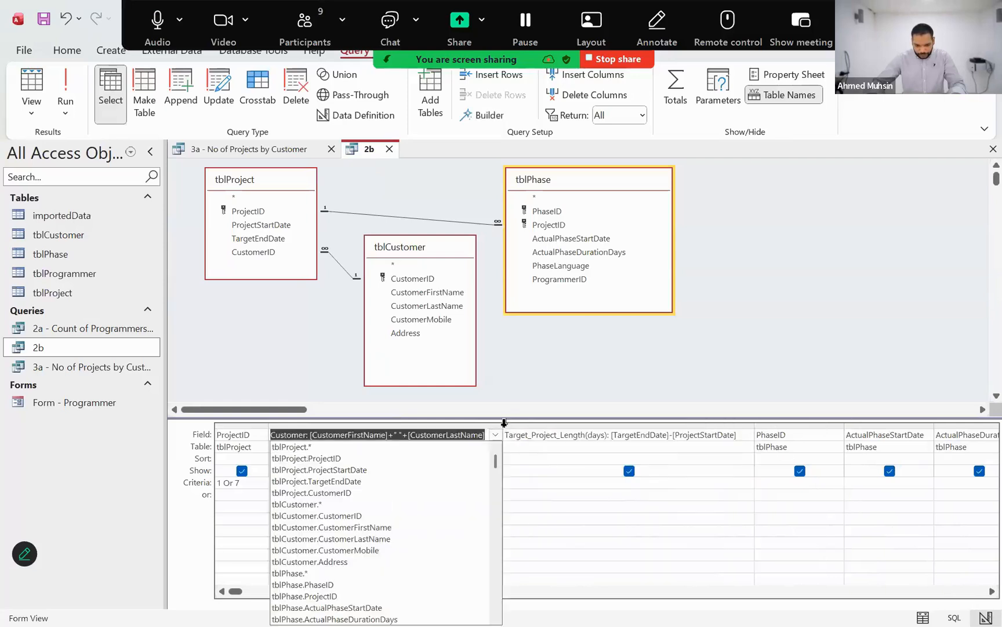
{"action": "left_click", "coordinate": [510, 390]}
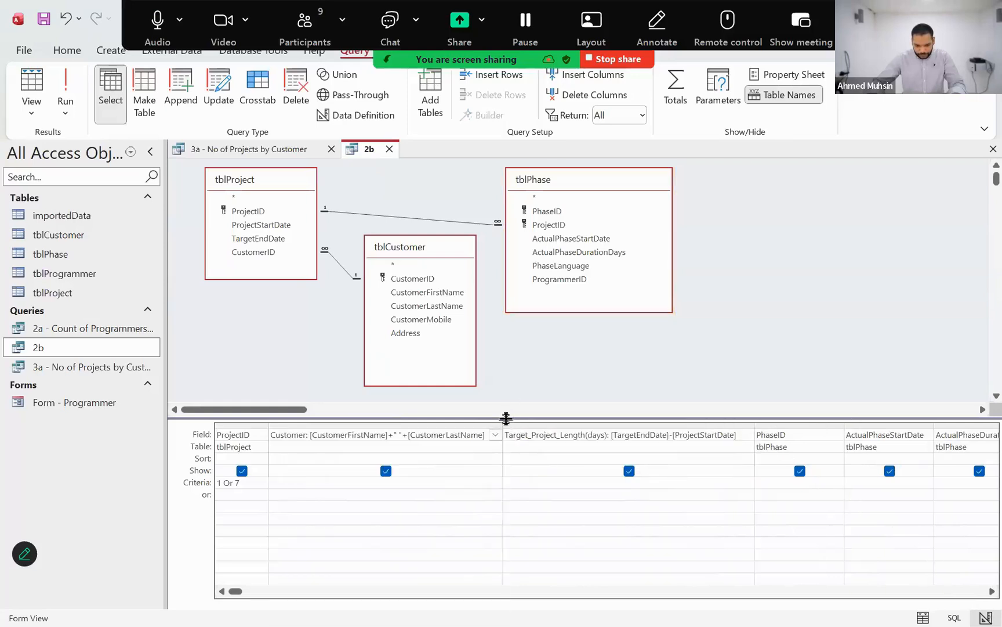
Capture a screenshot of the 2b query design covering the table relationships and the grid from ProjectID through ActualPhaseStartDate
{"action": "left_click", "coordinate": [978, 592]}
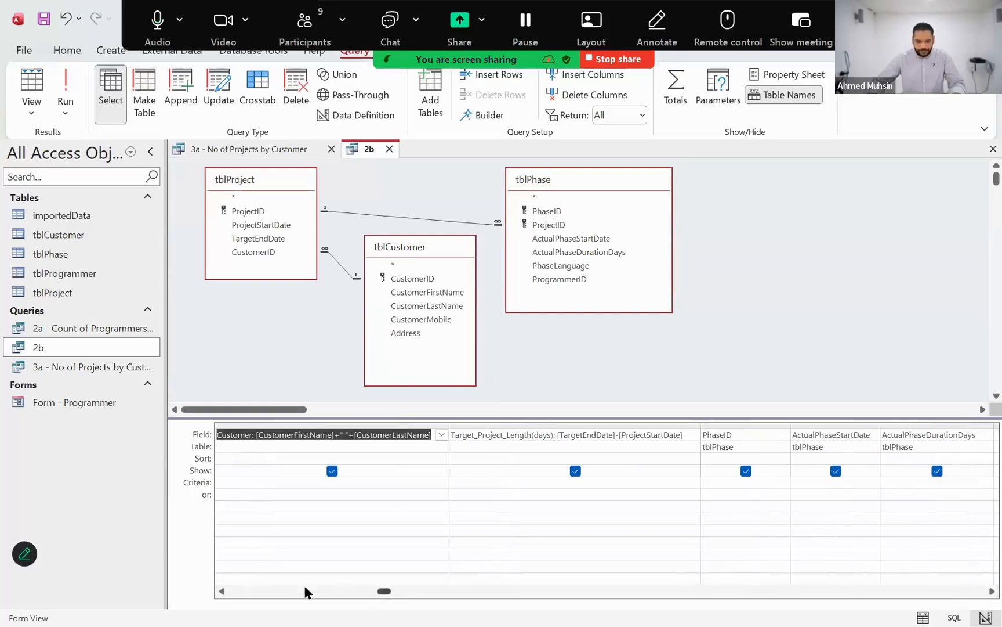
{"action": "left_click", "coordinate": [249, 588]}
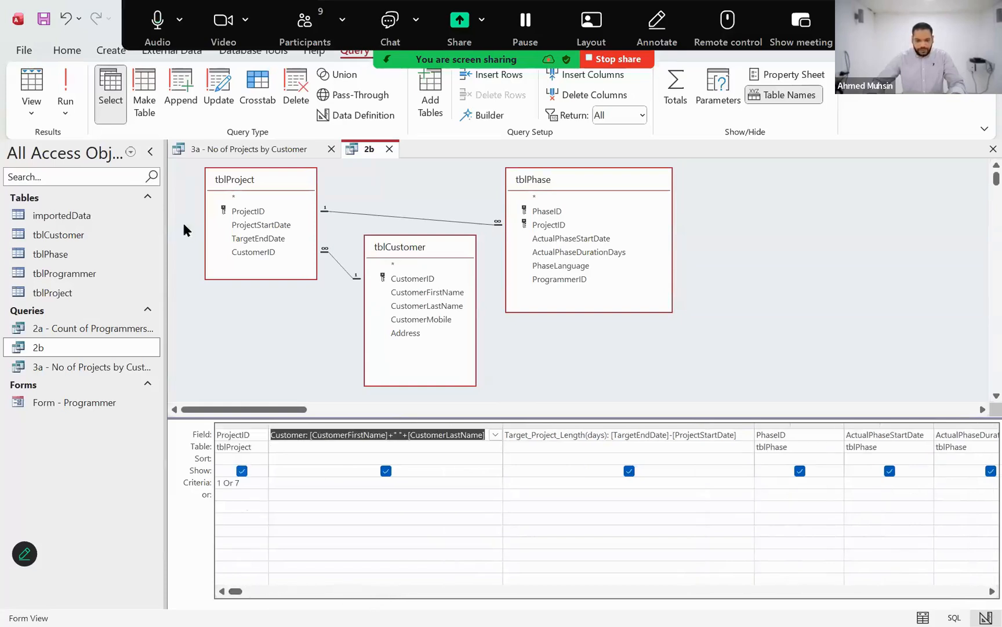
{"action": "key", "text": "super+shift+s"}
{"action": "left_click_drag", "start_coordinate": [171, 159], "coordinate": [936, 600]}
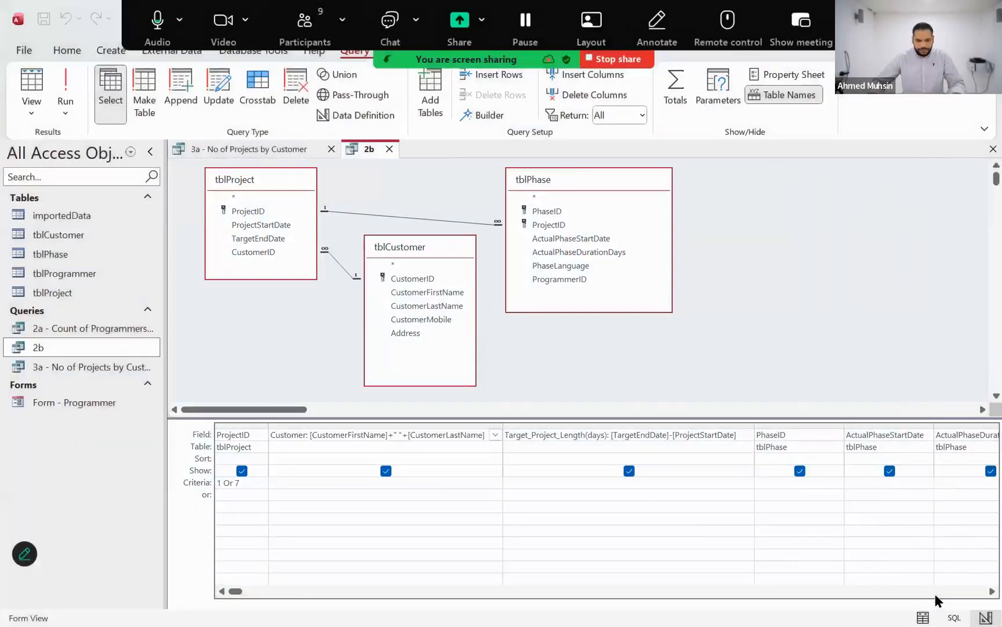
Switch to the Word answer template and paste the query design screenshot under question 2(b)(i)
{"action": "key", "text": "alt+Tab"}
{"action": "key", "text": "alt+Tab"}
{"action": "key", "text": "alt+Tab"}
{"action": "key", "text": "alt+Tab"}
{"action": "key", "text": "alt+Tab"}
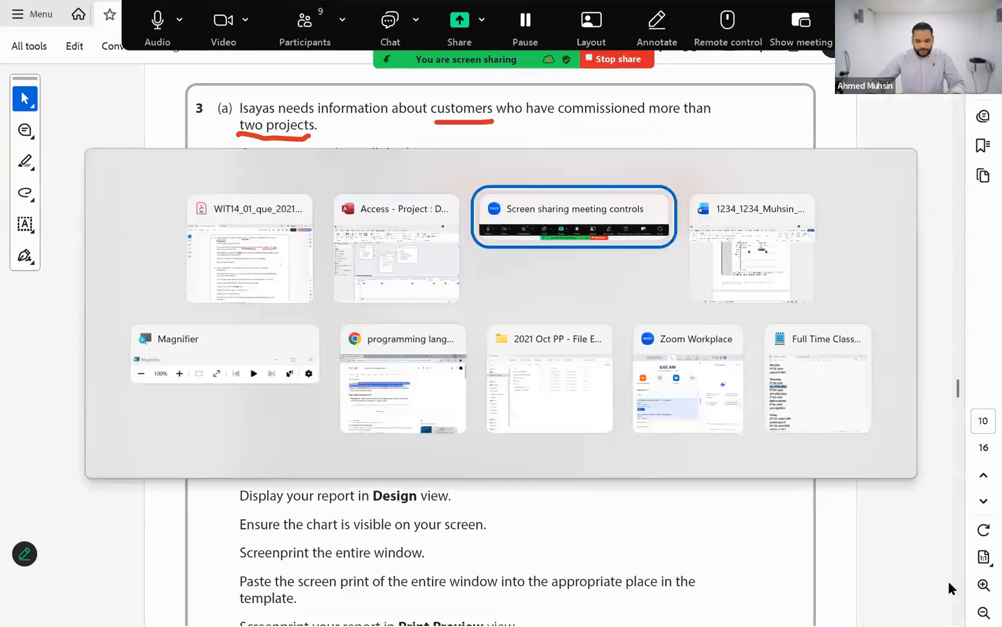
{"action": "scroll", "coordinate": [446, 437], "scroll_direction": "down", "scroll_amount": 15}
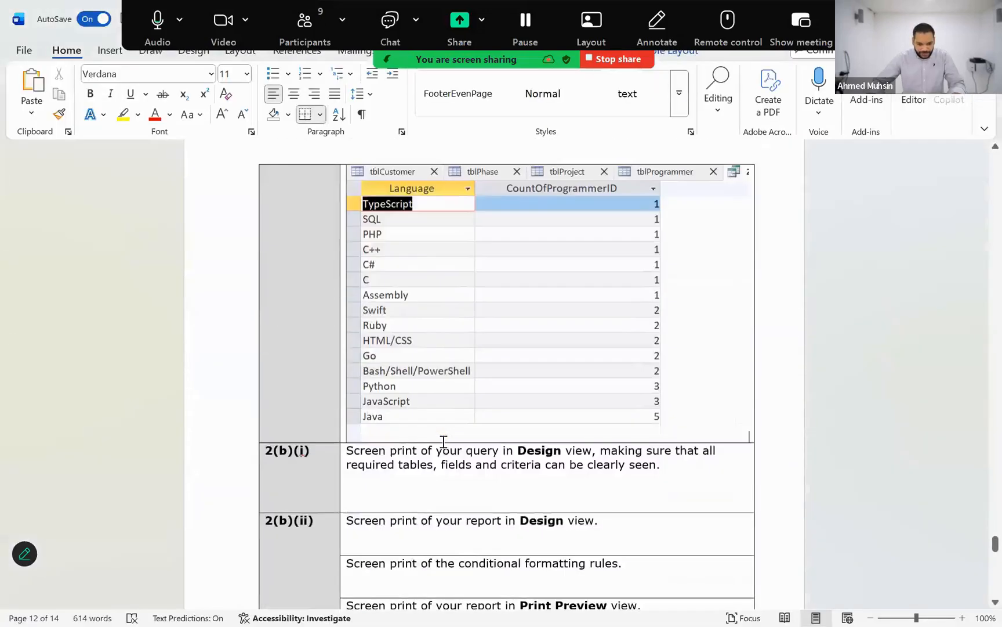
{"action": "scroll", "coordinate": [416, 351], "scroll_direction": "up", "scroll_amount": 3}
{"action": "left_click", "coordinate": [382, 289]}
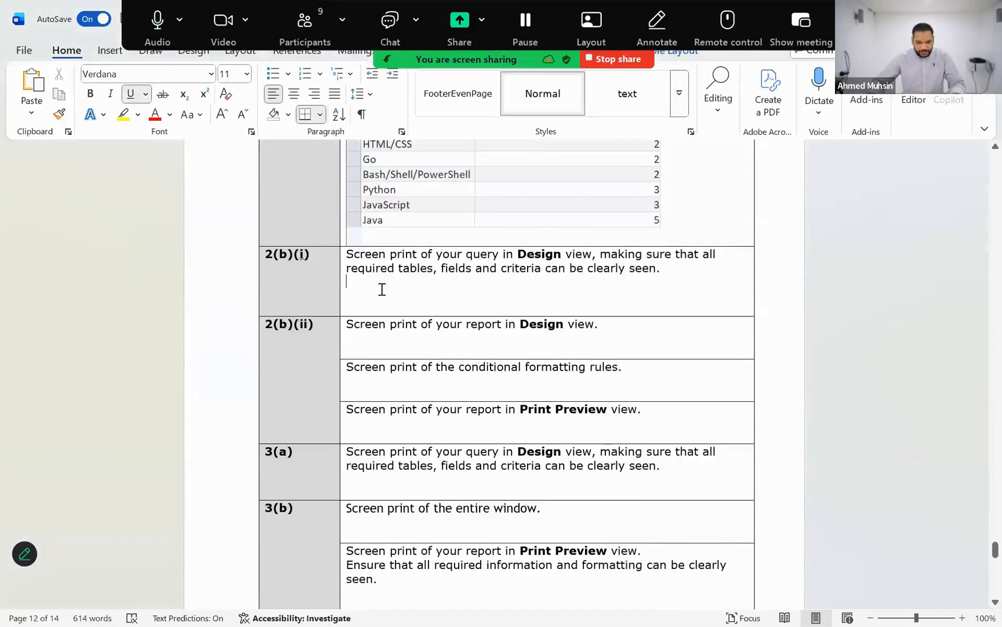
{"action": "key", "text": "ctrl+v"}
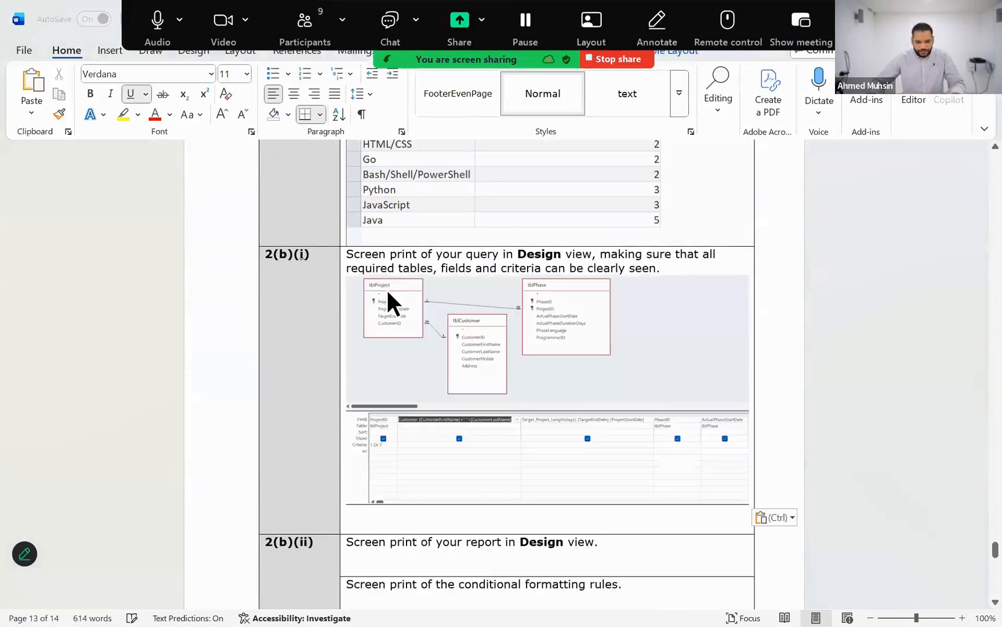
Switch to Access and bring the remaining 2b design grid columns, through ActualPhaseDurationDays, into view
{"action": "key", "text": "alt+Tab"}
{"action": "key", "text": "alt+Tab"}
{"action": "key", "text": "alt+Tab"}
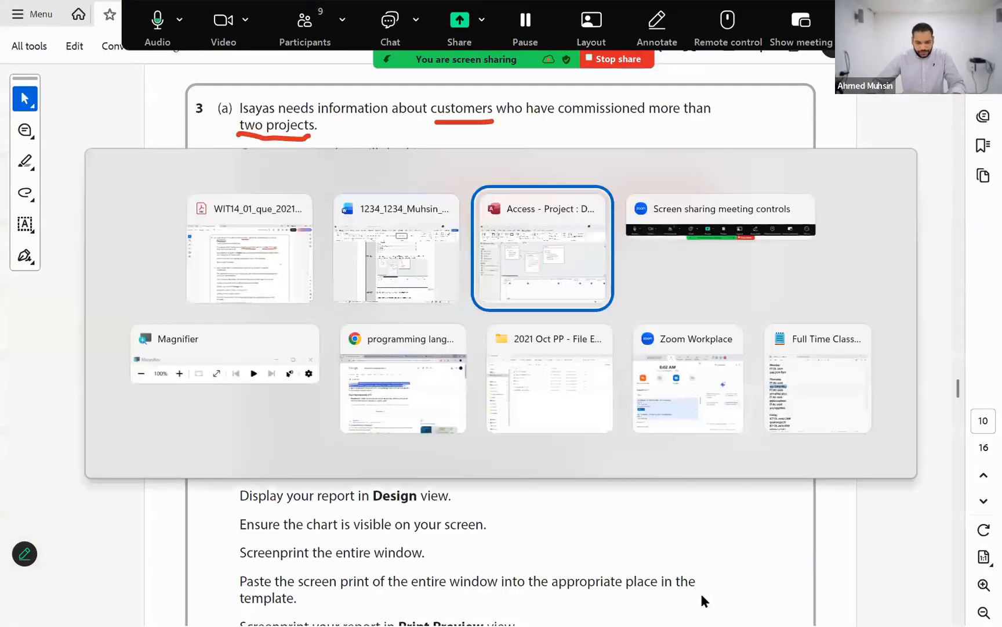
{"action": "scroll", "coordinate": [979, 592], "scroll_direction": "right", "scroll_amount": 5}
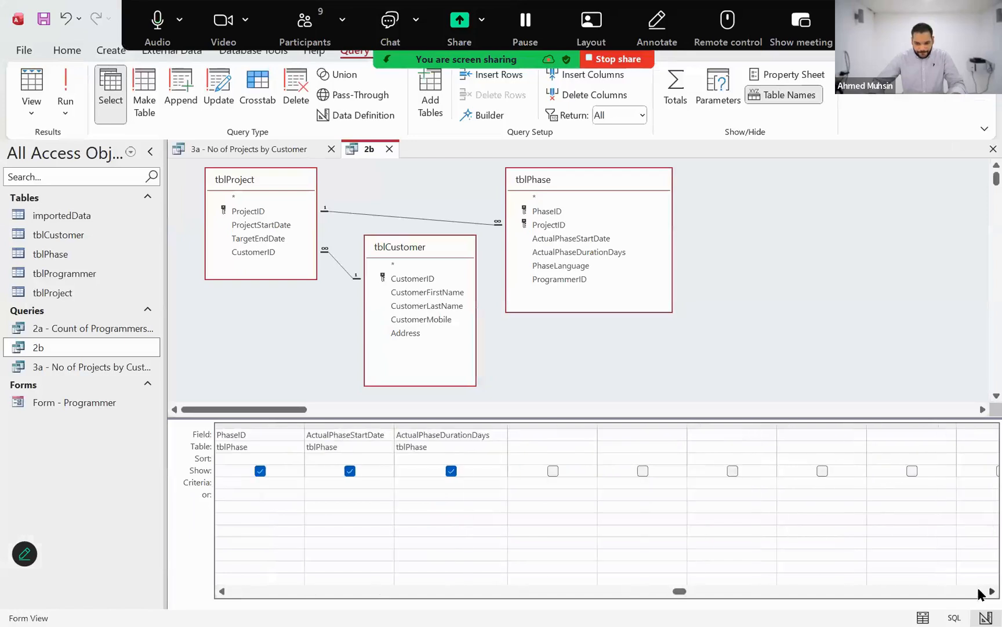
{"action": "scroll", "coordinate": [979, 592], "scroll_direction": "left", "scroll_amount": 5}
{"action": "scroll", "coordinate": [980, 595], "scroll_direction": "right", "scroll_amount": 2}
{"action": "scroll", "coordinate": [979, 595], "scroll_direction": "left", "scroll_amount": 2}
{"action": "scroll", "coordinate": [980, 596], "scroll_direction": "right", "scroll_amount": 1}
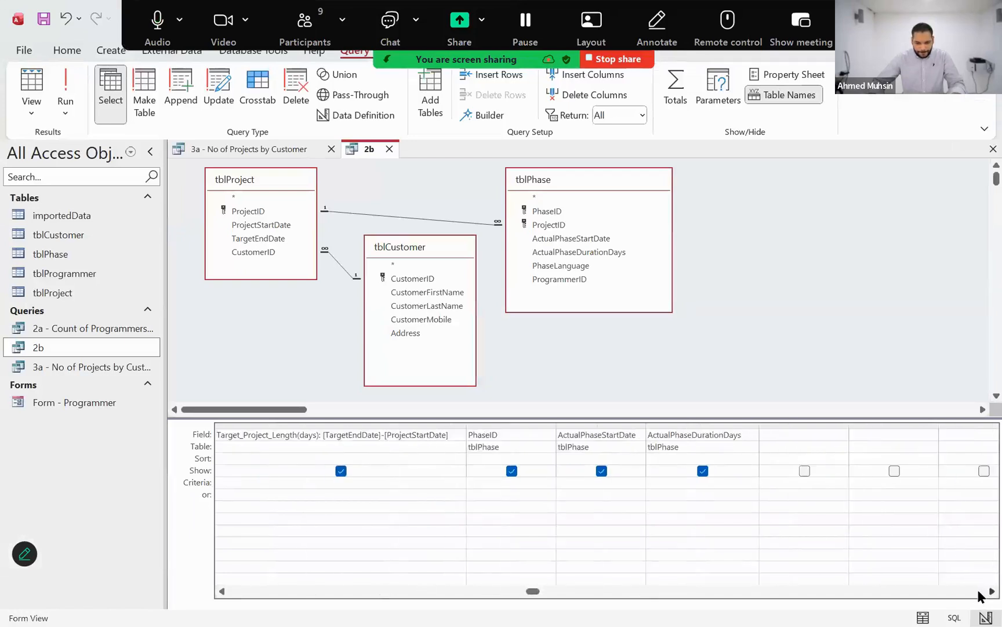
{"action": "scroll", "coordinate": [981, 597], "scroll_direction": "right", "scroll_amount": 1}
{"action": "left_click", "coordinate": [808, 329]}
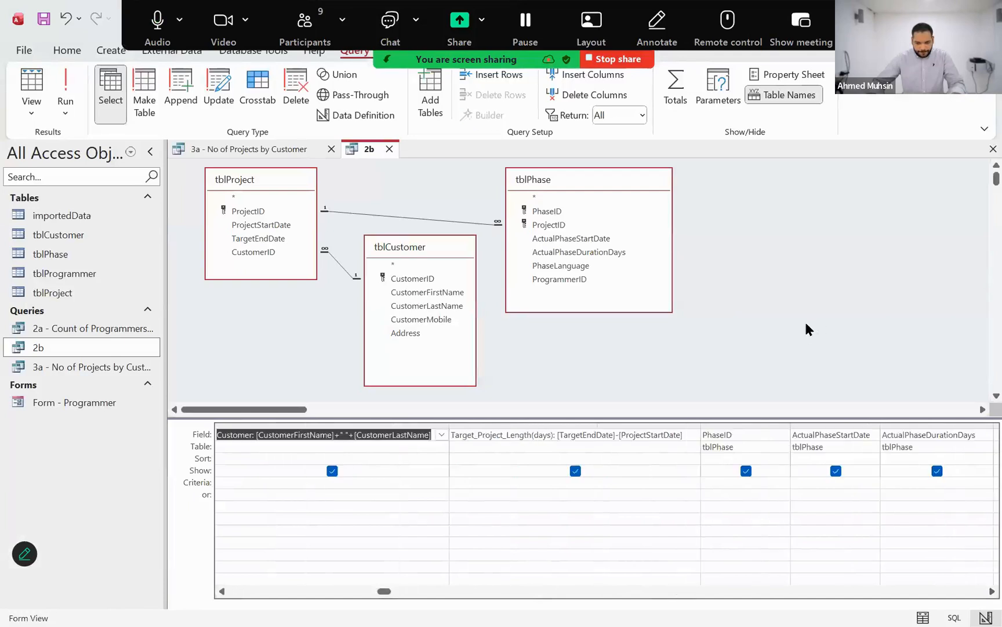
{"action": "key", "text": "super+shift+s"}
{"action": "key", "text": "Escape"}
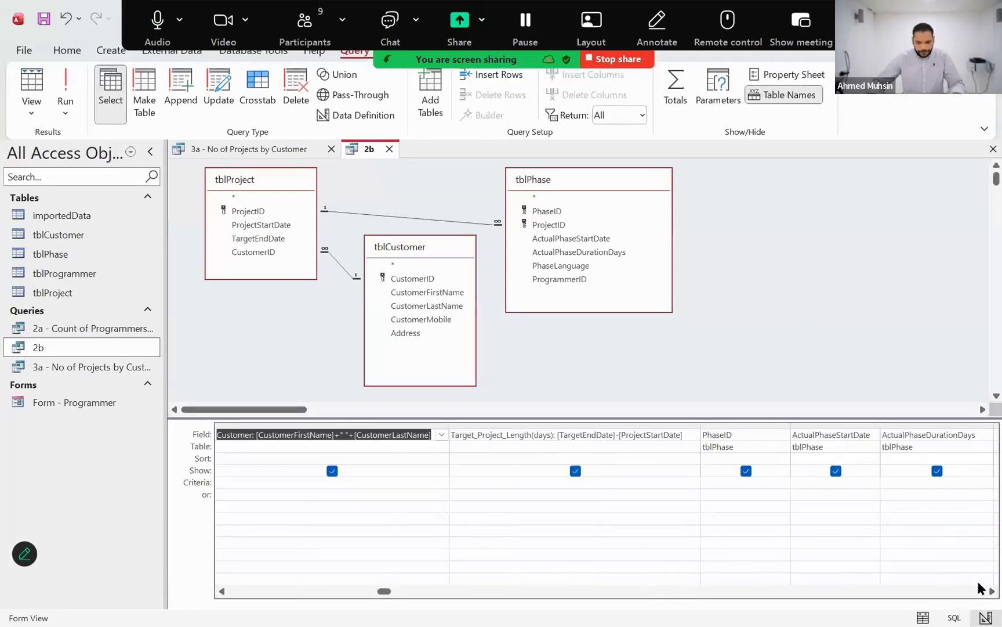
{"action": "scroll", "coordinate": [981, 596], "scroll_direction": "right", "scroll_amount": 1}
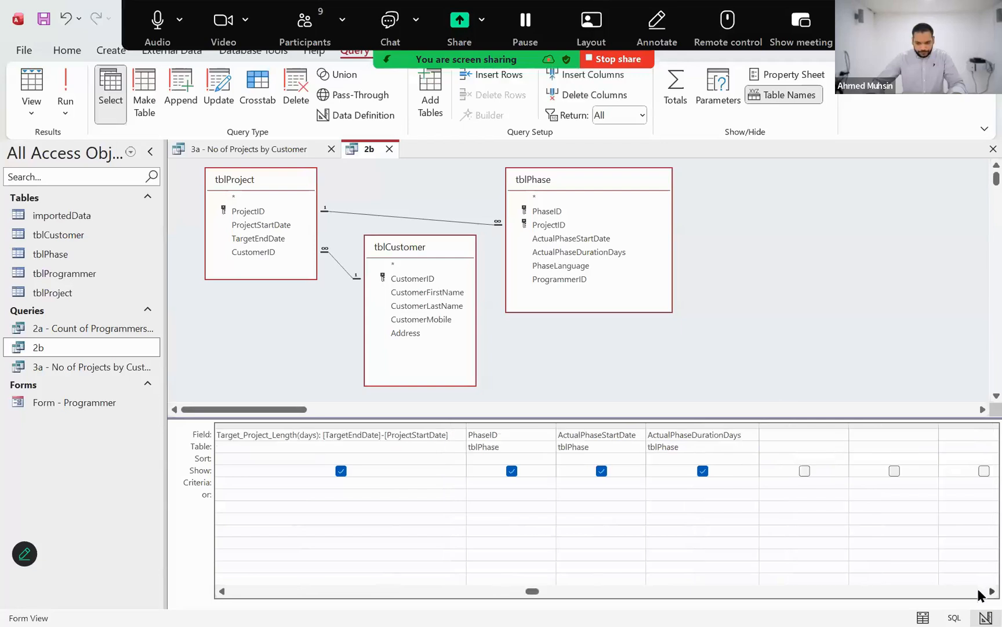
{"action": "left_click", "coordinate": [915, 362]}
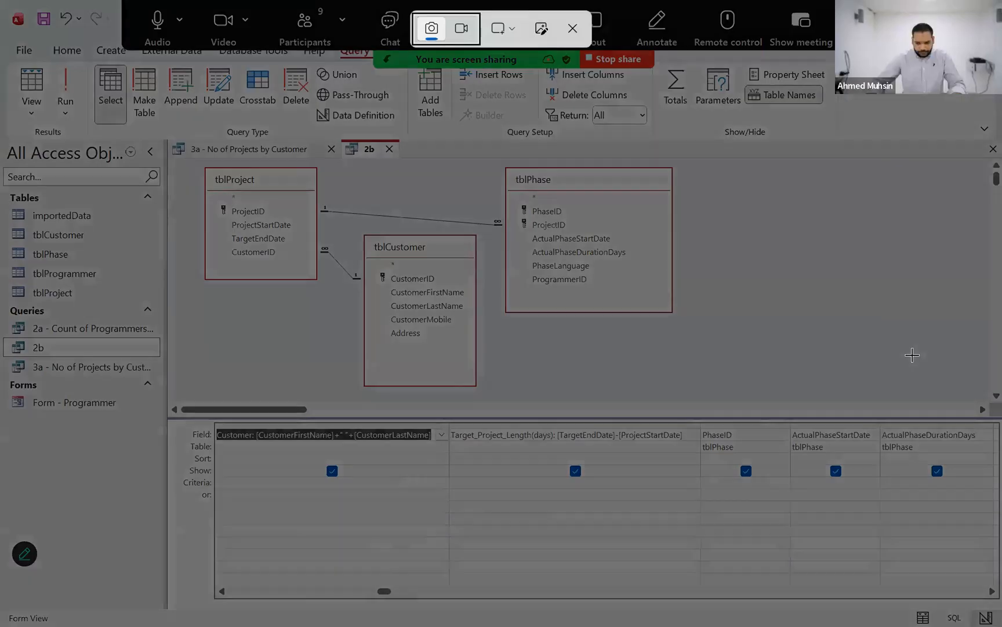
{"action": "key", "text": "Escape"}
Capture a screenshot of the 2b query design covering the tables and the grid columns from Customer through ActualPhaseDurationDays
{"action": "scroll", "coordinate": [979, 592], "scroll_direction": "right", "scroll_amount": 1}
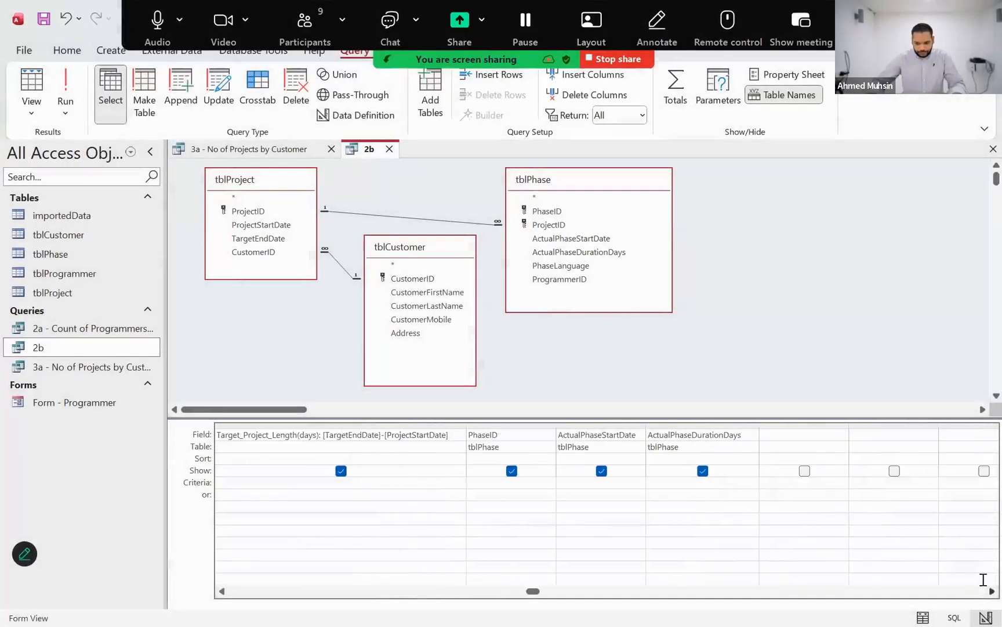
{"action": "scroll", "coordinate": [976, 572], "scroll_direction": "left", "scroll_amount": 1}
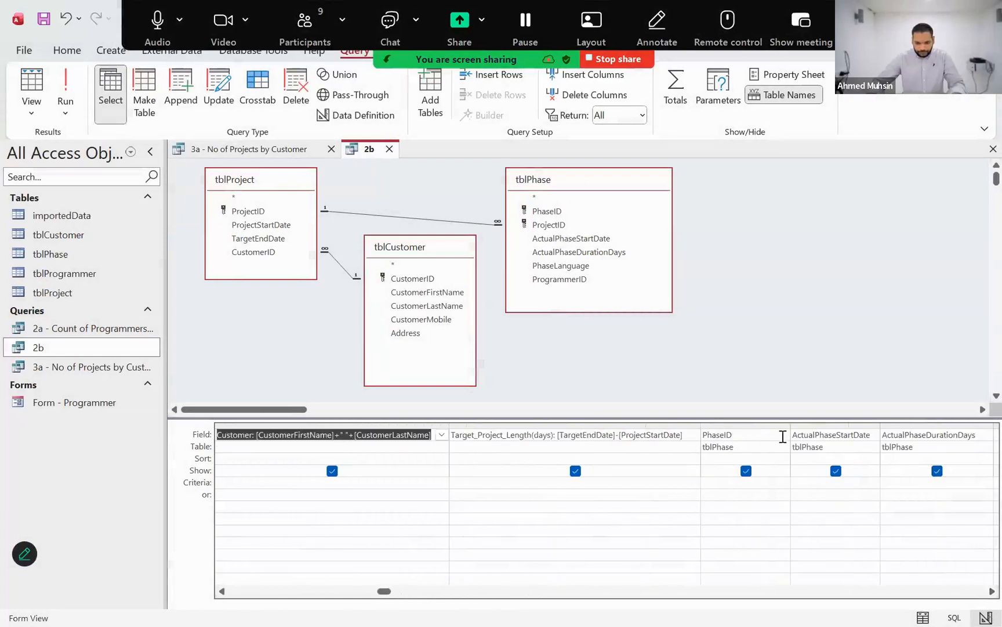
{"action": "key", "text": "super+shift+s"}
{"action": "left_click_drag", "start_coordinate": [183, 165], "coordinate": [979, 600]}
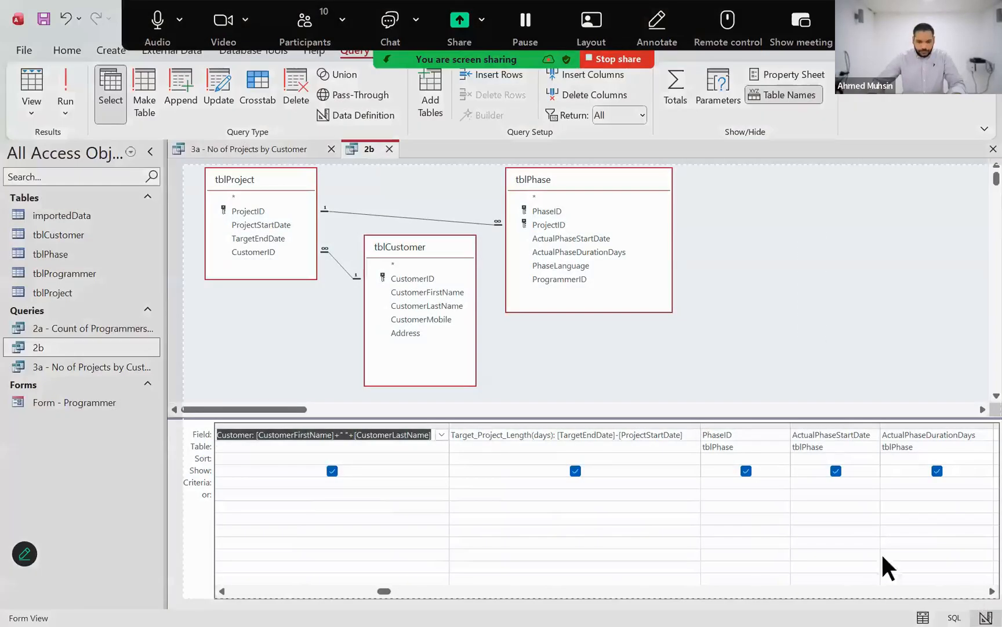
Switch to the Word answer template and paste the second 2b design screenshot below the first one under question 2(b)(i)
{"action": "key", "text": "alt+Tab"}
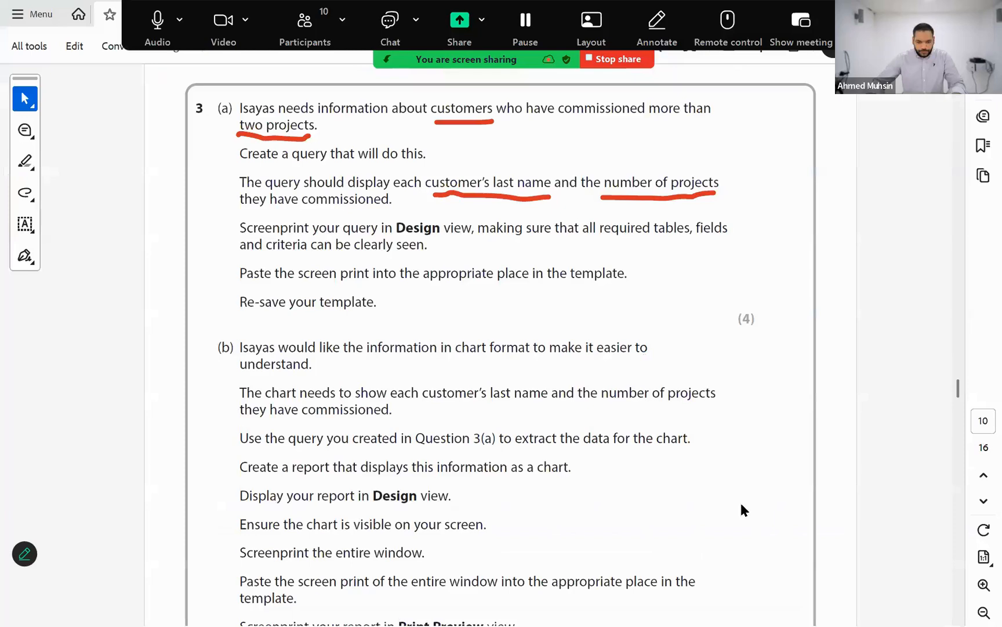
{"action": "key", "text": "alt+Tab"}
{"action": "key", "text": "alt+Tab"}
{"action": "left_click", "coordinate": [686, 513]}
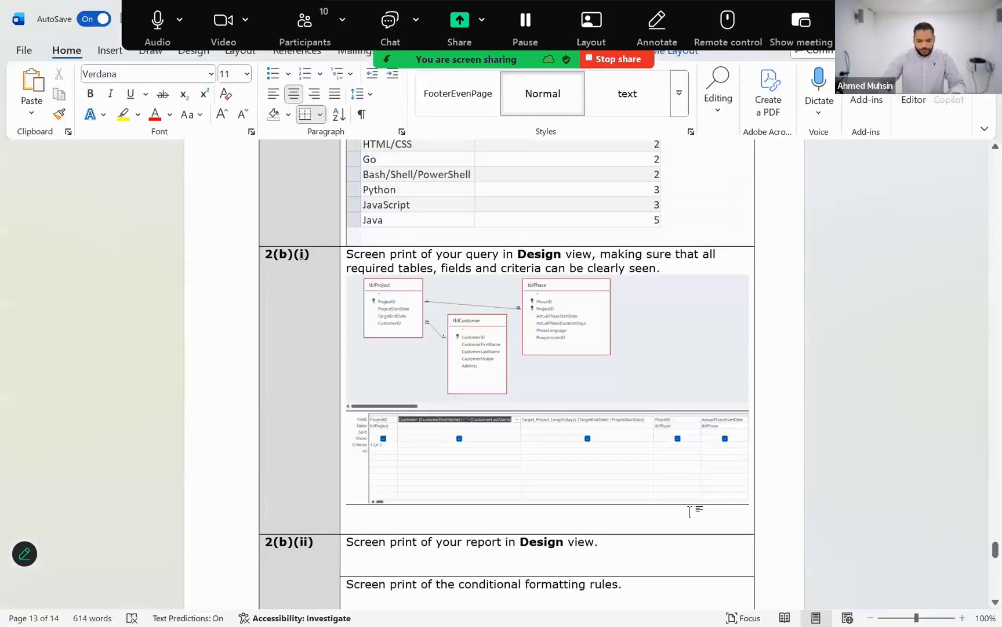
{"action": "key", "text": "ctrl+v"}
{"action": "scroll", "coordinate": [638, 491], "scroll_direction": "down", "scroll_amount": 5}
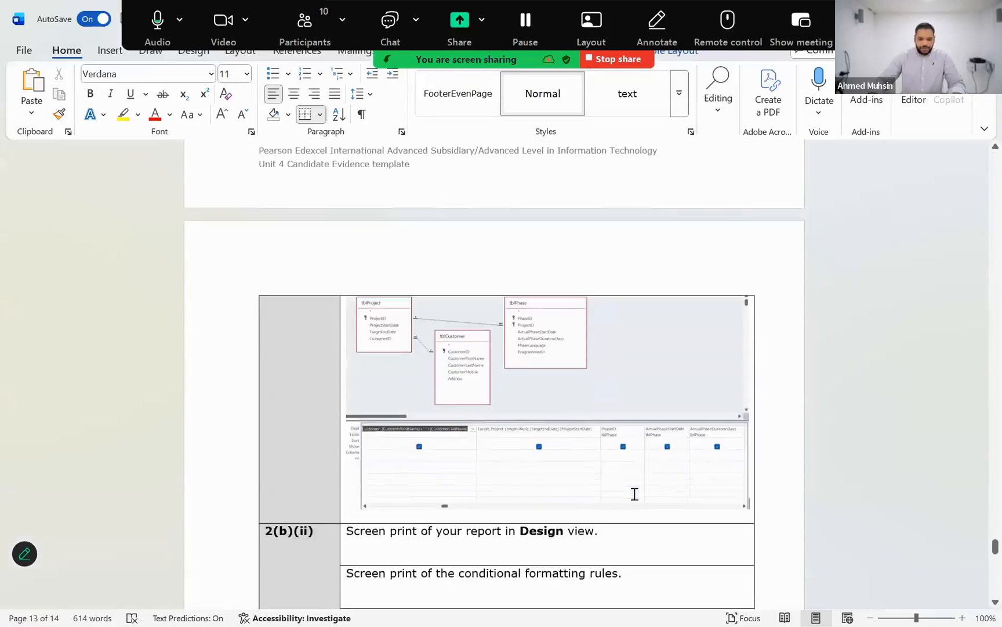
{"action": "scroll", "coordinate": [640, 488], "scroll_direction": "up", "scroll_amount": 7}
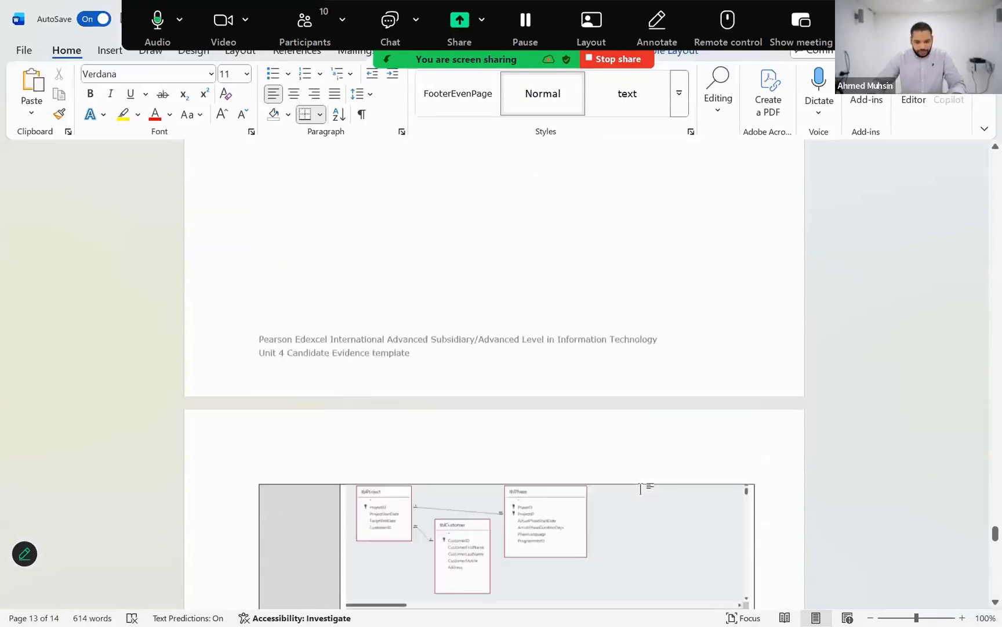
{"action": "scroll", "coordinate": [641, 489], "scroll_direction": "down", "scroll_amount": 3}
{"action": "scroll", "coordinate": [376, 438], "scroll_direction": "down", "scroll_amount": 2}
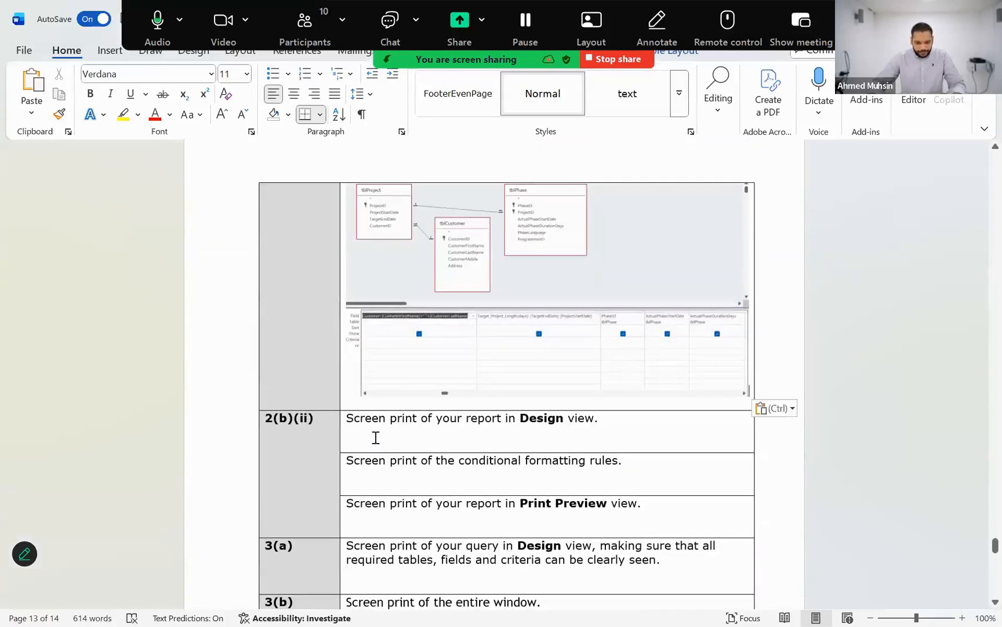
Switch to Access, close the 2b query and display the 3a - No of Projects by Customer query in Design view
{"action": "key", "text": "alt+Tab"}
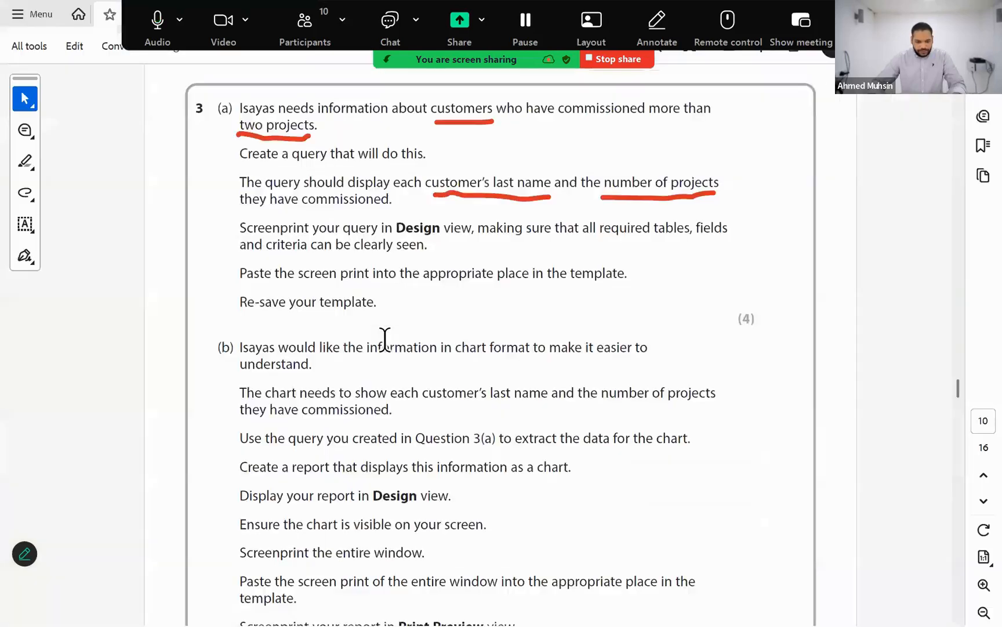
{"action": "scroll", "coordinate": [385, 339], "scroll_direction": "down", "scroll_amount": 3}
{"action": "scroll", "coordinate": [385, 342], "scroll_direction": "up", "scroll_amount": 3}
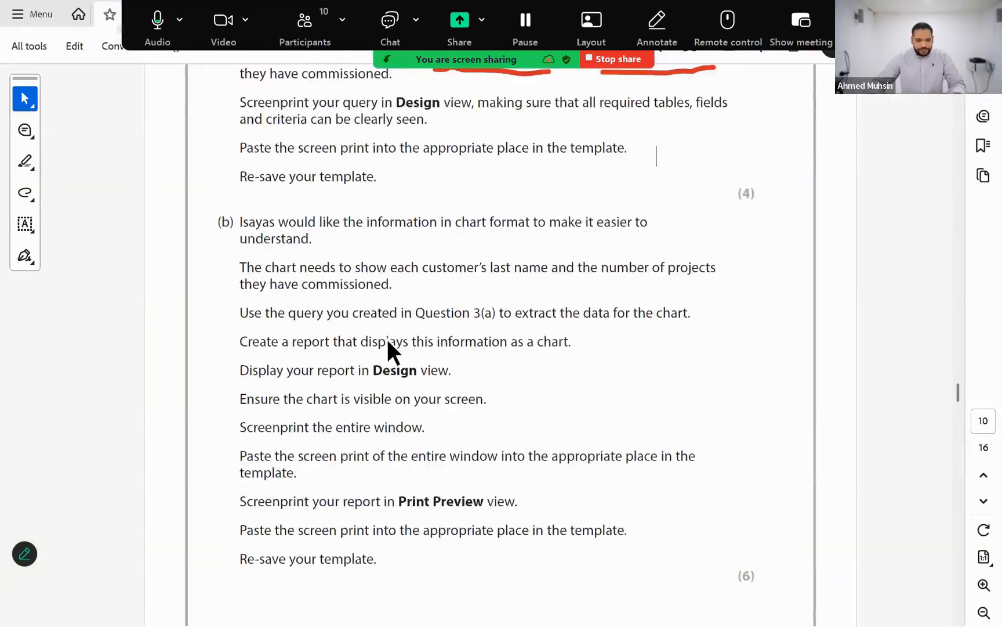
{"action": "key", "text": "alt+Tab"}
{"action": "key", "text": "Tab"}
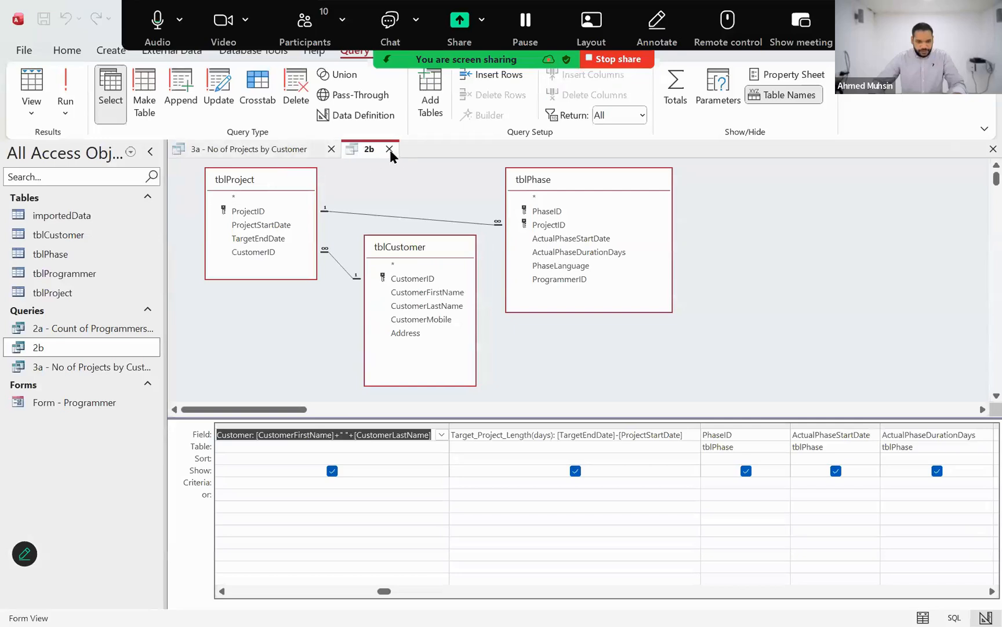
{"action": "left_click", "coordinate": [390, 150]}
{"action": "left_click", "coordinate": [480, 350]}
{"action": "left_click", "coordinate": [41, 85]}
{"action": "left_click", "coordinate": [42, 83]}
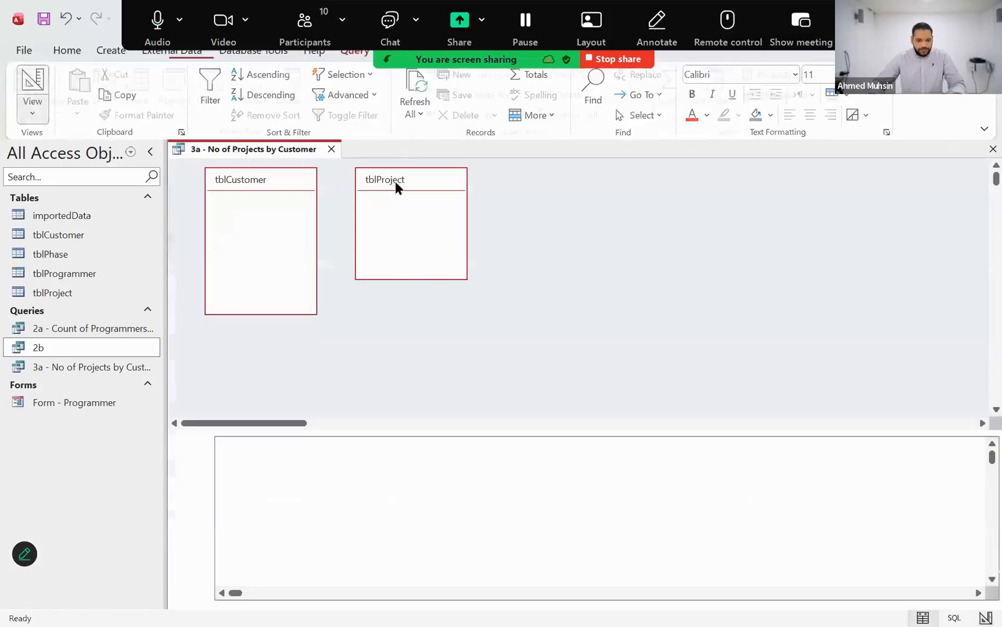
Capture a screenshot of the 3a query design covering tblCustomer, tblProject and the filled CustomerLastName and ProjectID grid columns
{"action": "key", "text": "super+shift+s"}
{"action": "left_click_drag", "start_coordinate": [168, 137], "coordinate": [491, 603]}
{"action": "key", "text": "alt+Tab"}
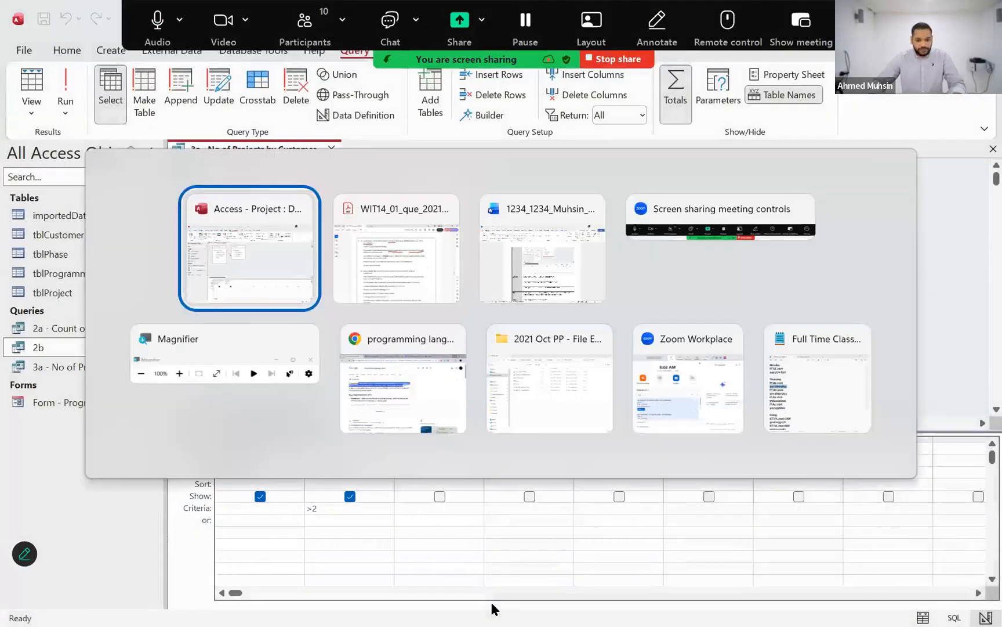
{"action": "key", "text": "alt+Tab"}
{"action": "key", "text": "alt+Tab"}
{"action": "key", "text": "ctrl+v"}
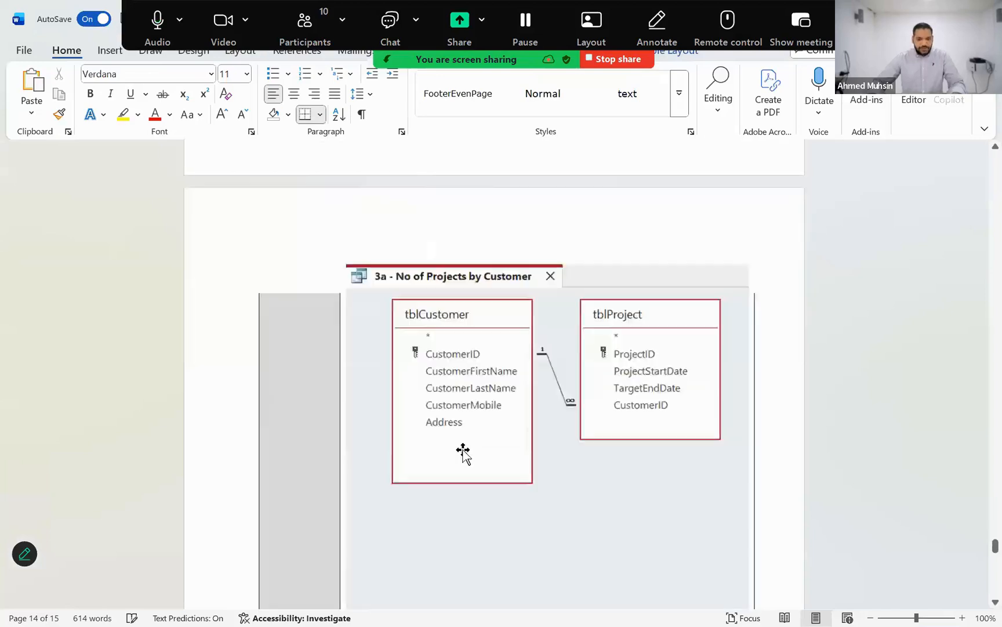
{"action": "left_click", "coordinate": [529, 424]}
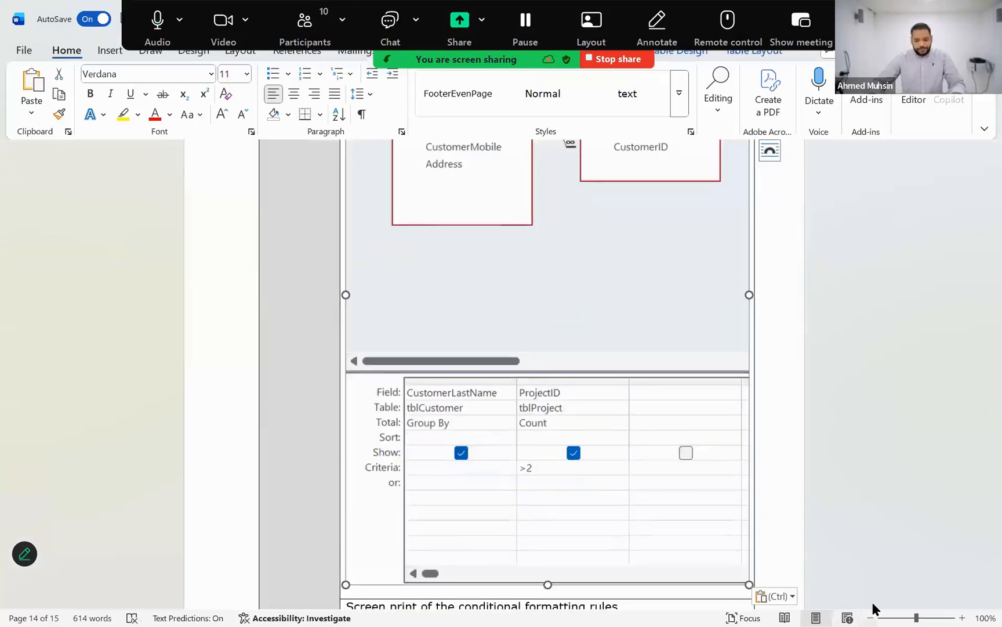
{"action": "scroll", "coordinate": [874, 607], "scroll_direction": "down", "scroll_amount": 5, "text": "ctrl"}
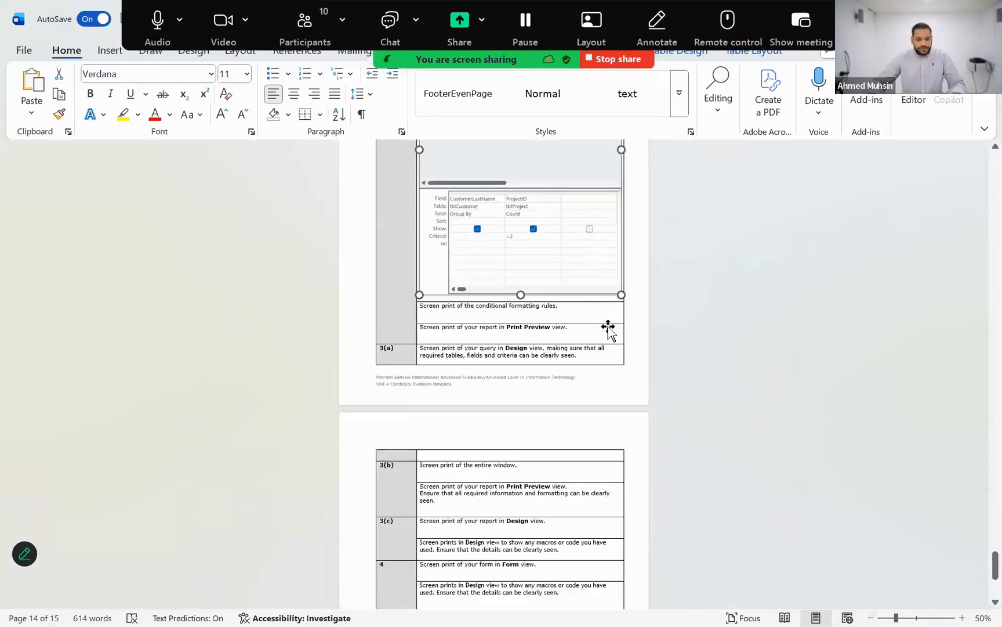
{"action": "scroll", "coordinate": [607, 330], "scroll_direction": "up", "scroll_amount": 4}
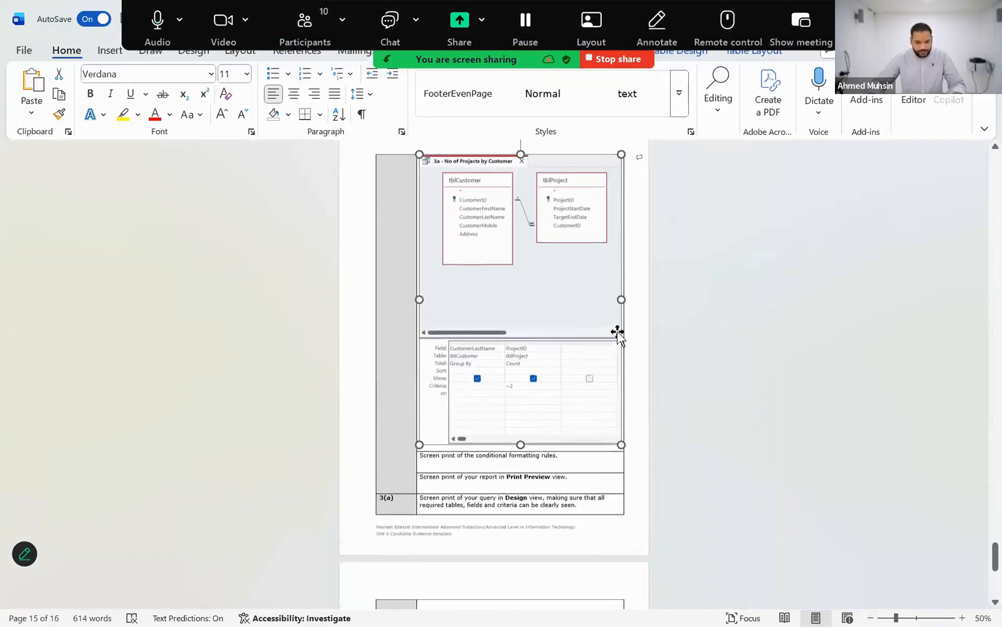
{"action": "scroll", "coordinate": [543, 444], "scroll_direction": "up", "scroll_amount": 3}
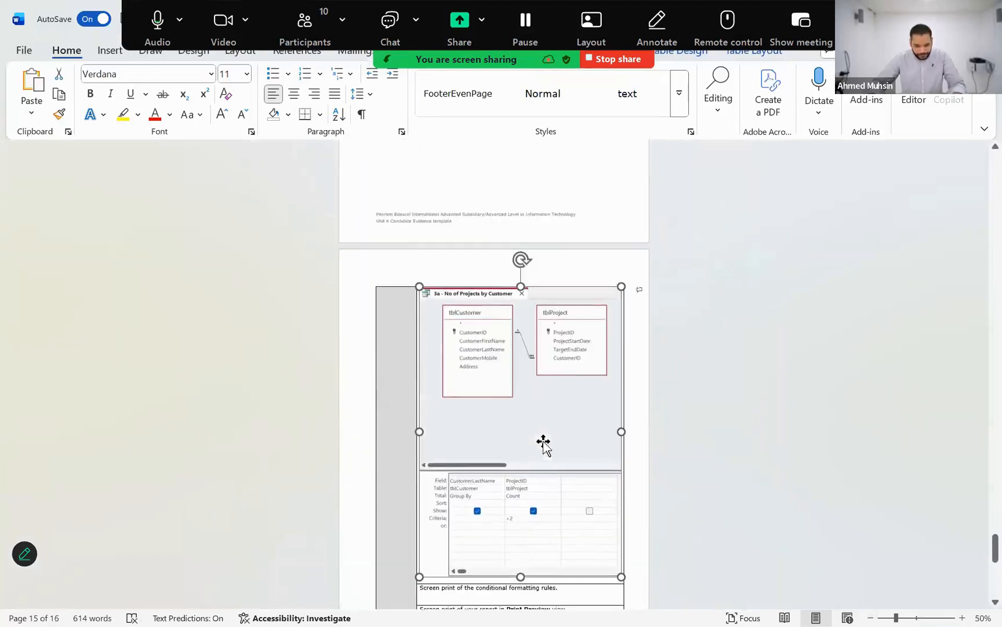
{"action": "scroll", "coordinate": [544, 444], "scroll_direction": "up", "scroll_amount": 6}
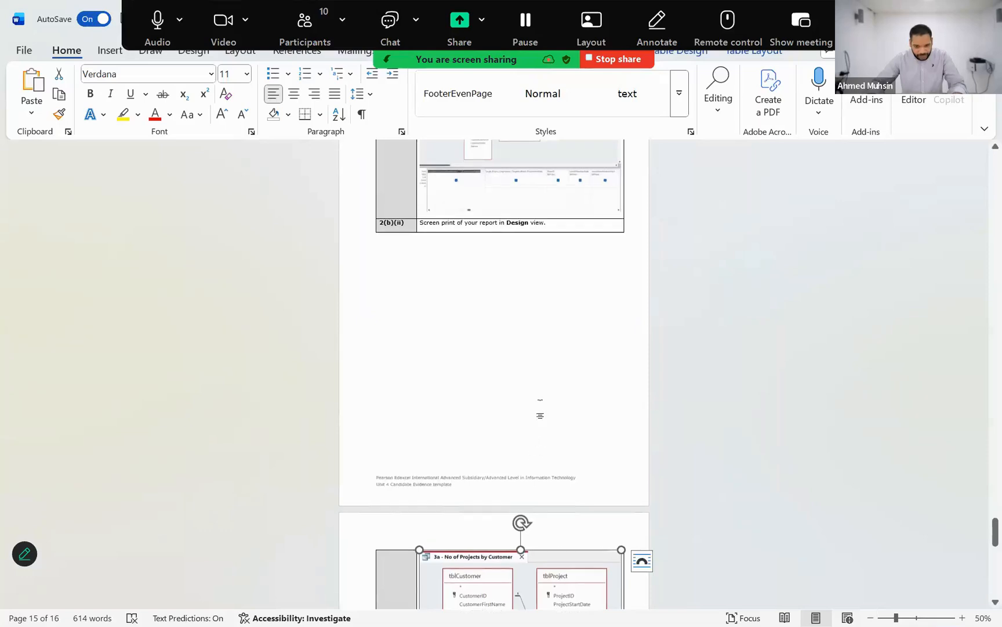
{"action": "scroll", "coordinate": [532, 443], "scroll_direction": "down", "scroll_amount": 3}
{"action": "left_click", "coordinate": [536, 465]}
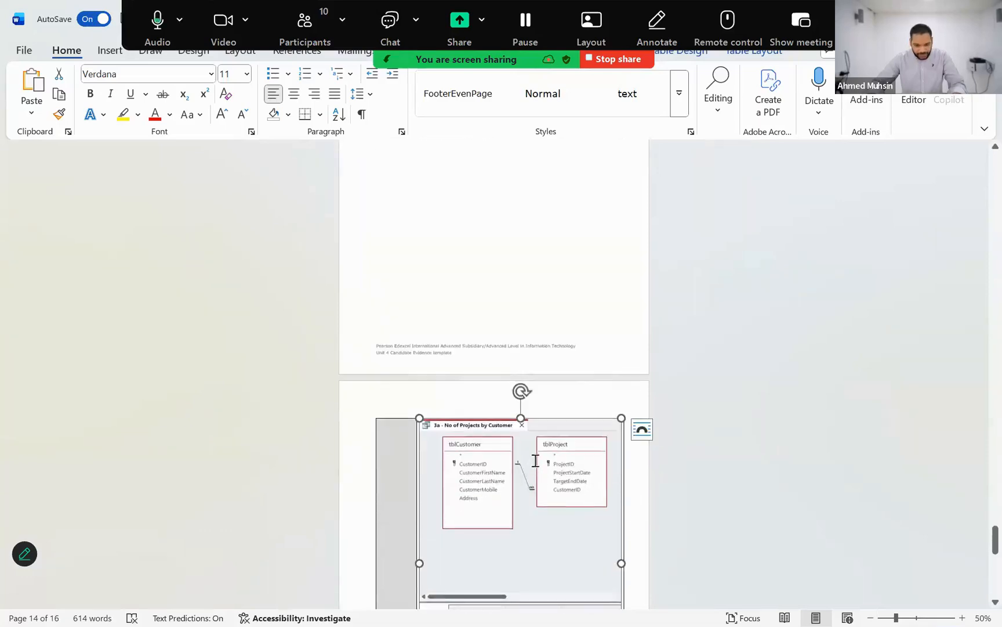
{"action": "key", "text": "Delete"}
Review the query screenshots pasted for question 2 in the template and the question 3 instructions in the exam paper
{"action": "scroll", "coordinate": [532, 456], "scroll_direction": "up", "scroll_amount": 4}
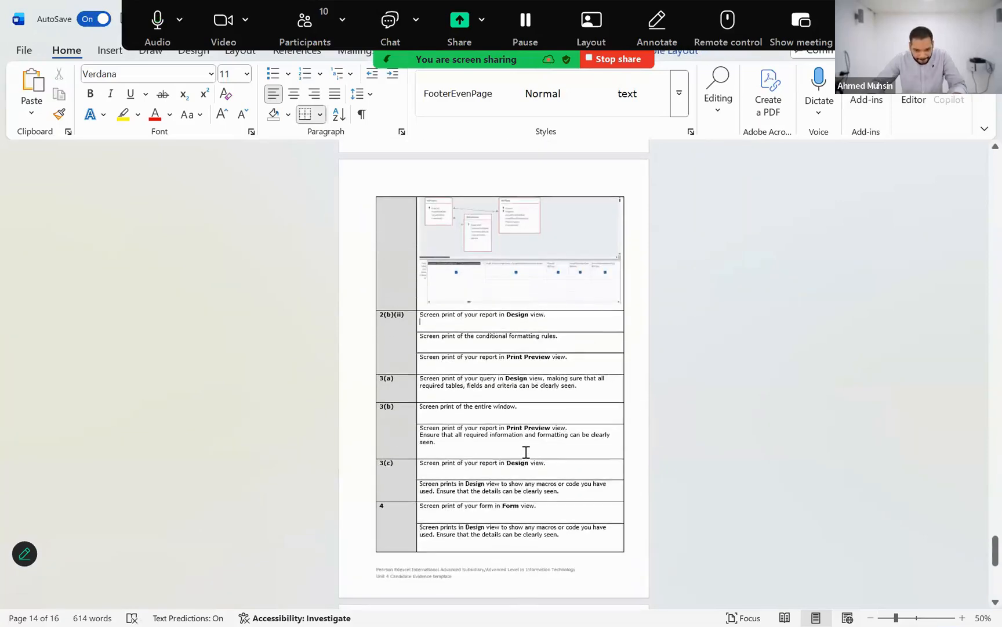
{"action": "scroll", "coordinate": [526, 452], "scroll_direction": "up", "scroll_amount": 9}
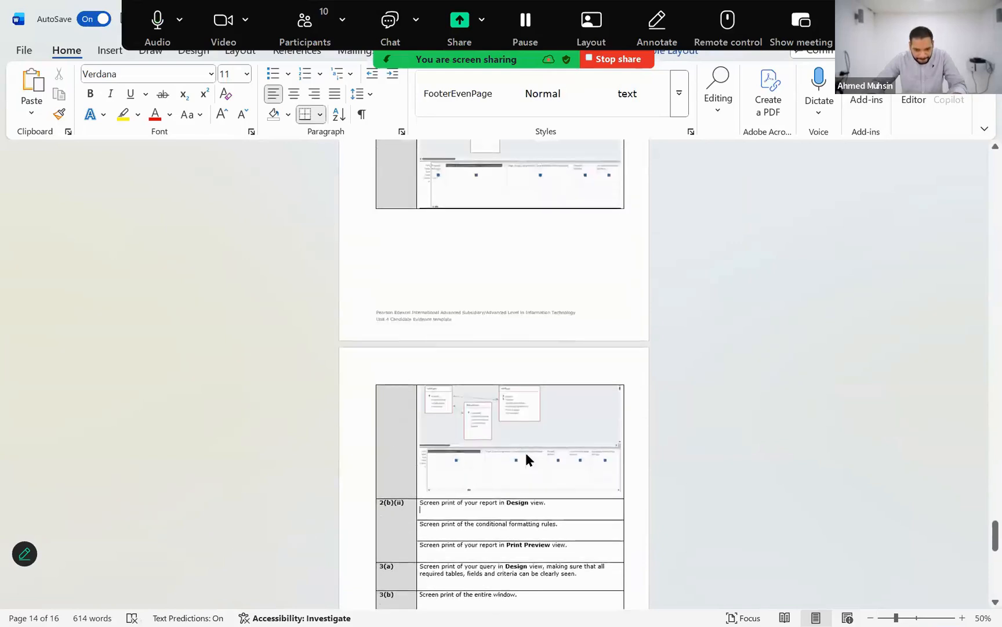
{"action": "scroll", "coordinate": [532, 457], "scroll_direction": "down", "scroll_amount": 5}
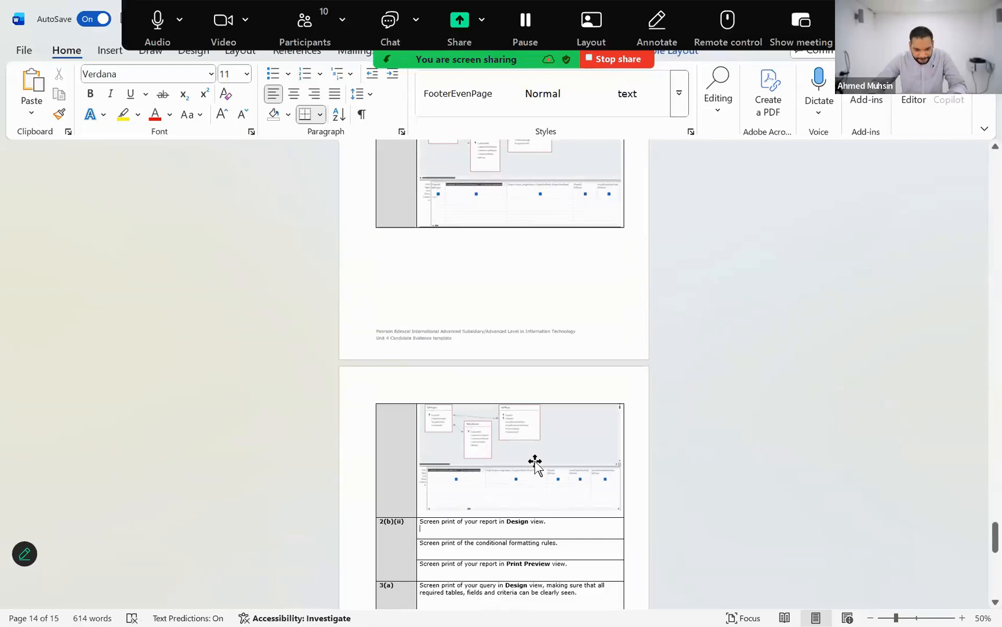
{"action": "scroll", "coordinate": [535, 461], "scroll_direction": "up", "scroll_amount": 3}
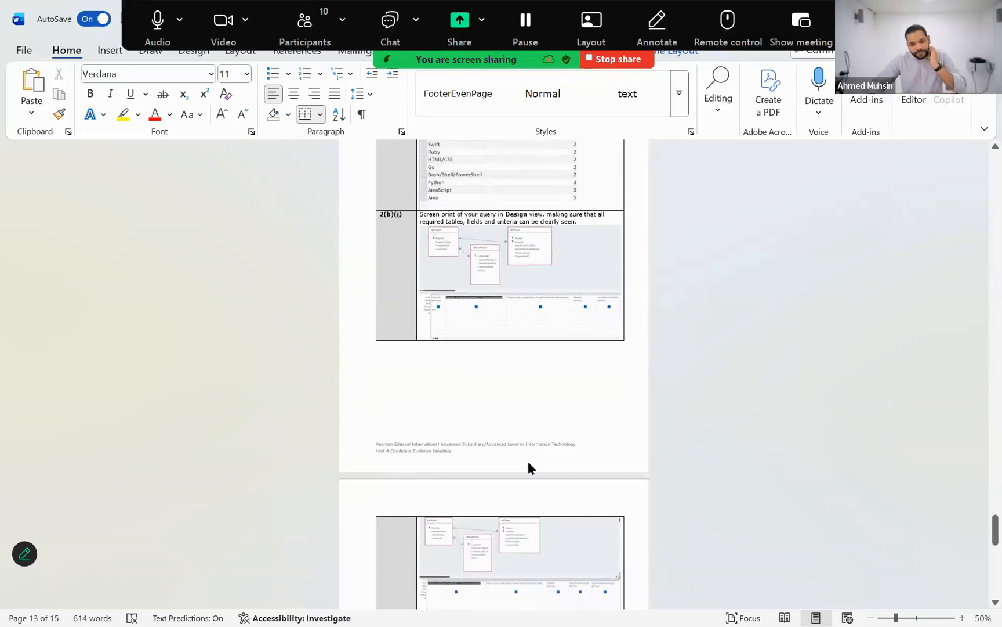
{"action": "scroll", "coordinate": [528, 461], "scroll_direction": "down", "scroll_amount": 1}
{"action": "scroll", "coordinate": [528, 461], "scroll_direction": "up", "scroll_amount": 4}
{"action": "scroll", "coordinate": [527, 461], "scroll_direction": "up", "scroll_amount": 7}
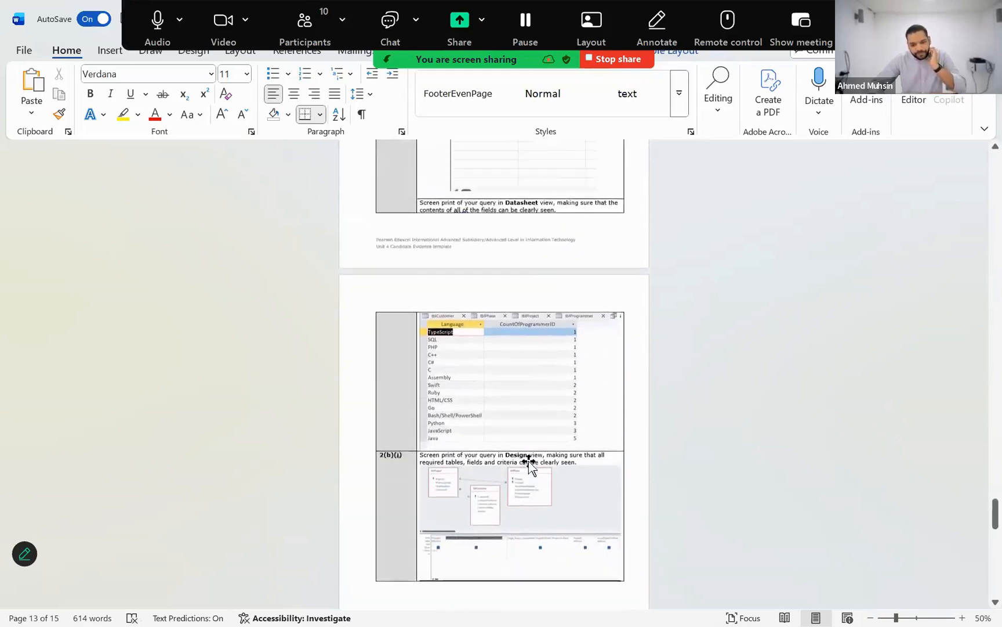
{"action": "scroll", "coordinate": [530, 463], "scroll_direction": "down", "scroll_amount": 4}
{"action": "scroll", "coordinate": [524, 471], "scroll_direction": "down", "scroll_amount": 3}
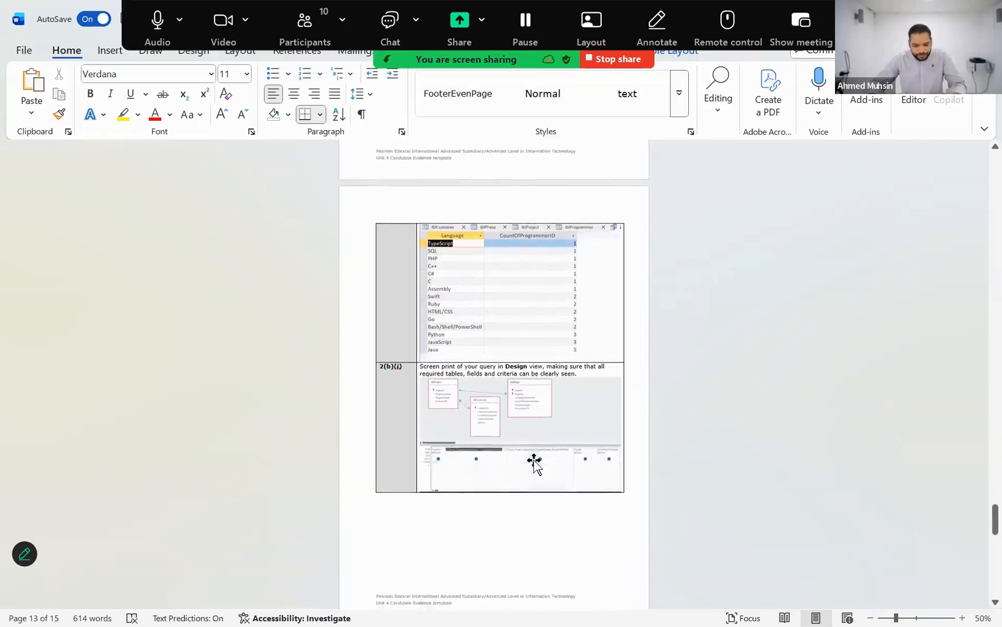
{"action": "key", "text": "alt+Tab"}
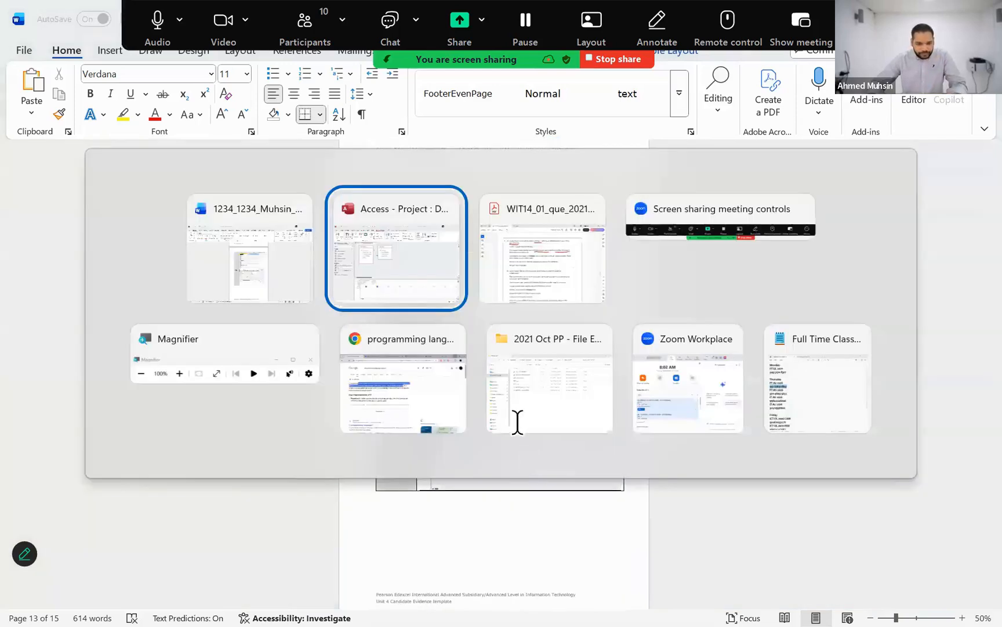
{"action": "key", "text": "alt+Tab"}
{"action": "scroll", "coordinate": [517, 420], "scroll_direction": "up", "scroll_amount": 3}
{"action": "scroll", "coordinate": [516, 423], "scroll_direction": "down", "scroll_amount": 5}
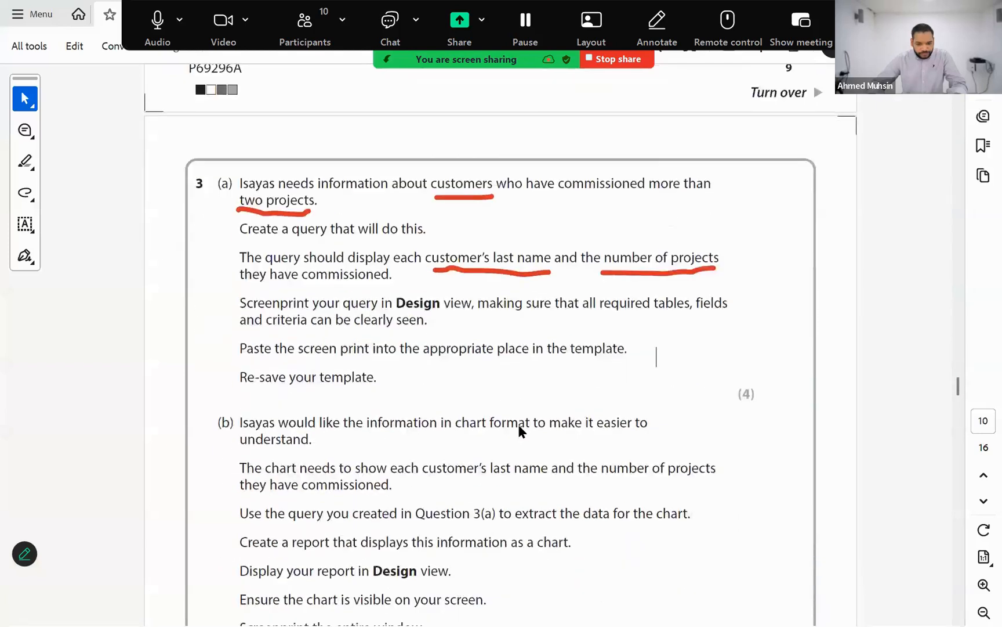
Return to the Word answer template and paste the 3a query design screenshot under question 3(a)
{"action": "key", "text": "alt+Tab"}
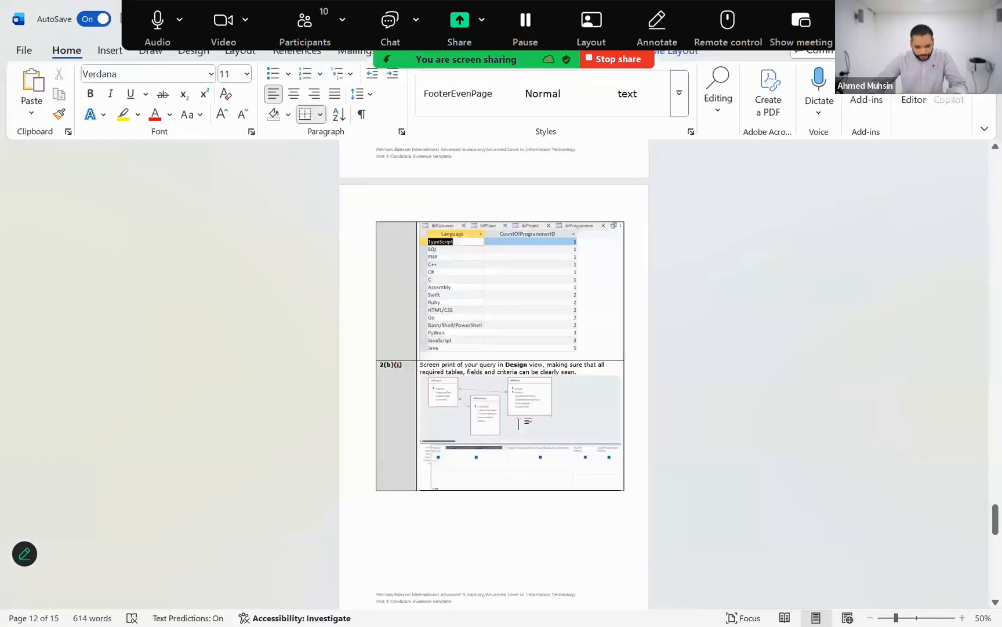
{"action": "scroll", "coordinate": [519, 426], "scroll_direction": "down", "scroll_amount": 10}
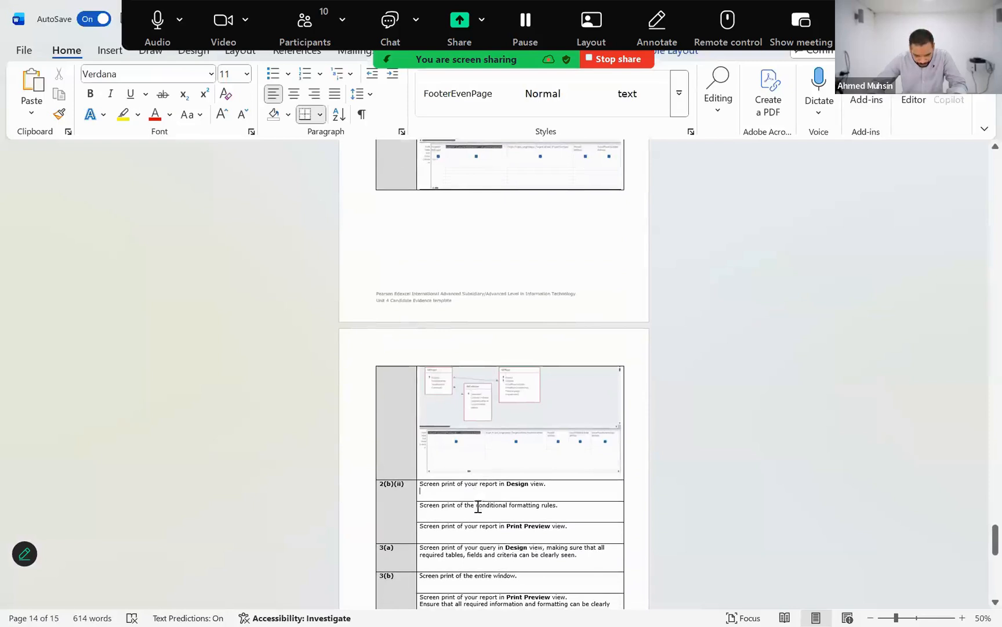
{"action": "scroll", "coordinate": [477, 506], "scroll_direction": "down", "scroll_amount": 2}
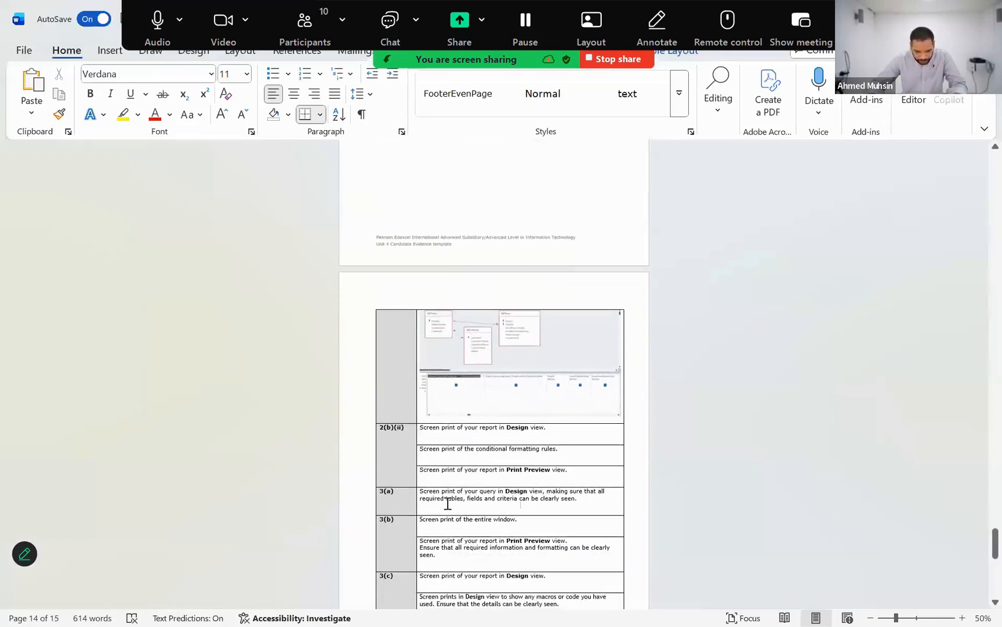
{"action": "left_click", "coordinate": [423, 504]}
{"action": "left_click", "coordinate": [444, 503]}
{"action": "key", "text": "ctrl+v"}
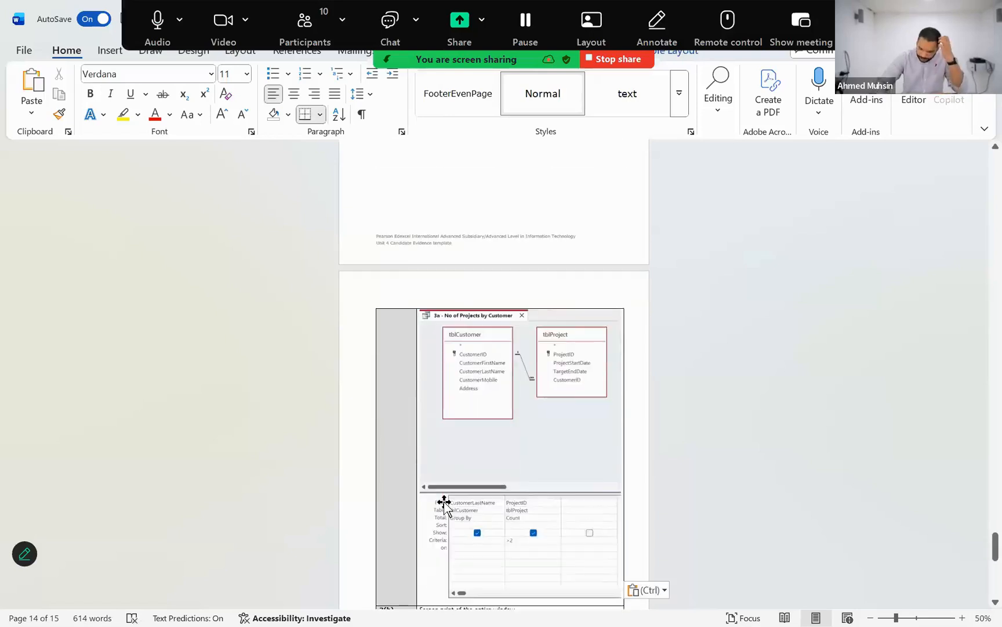
{"action": "scroll", "coordinate": [615, 426], "scroll_direction": "down", "scroll_amount": 3}
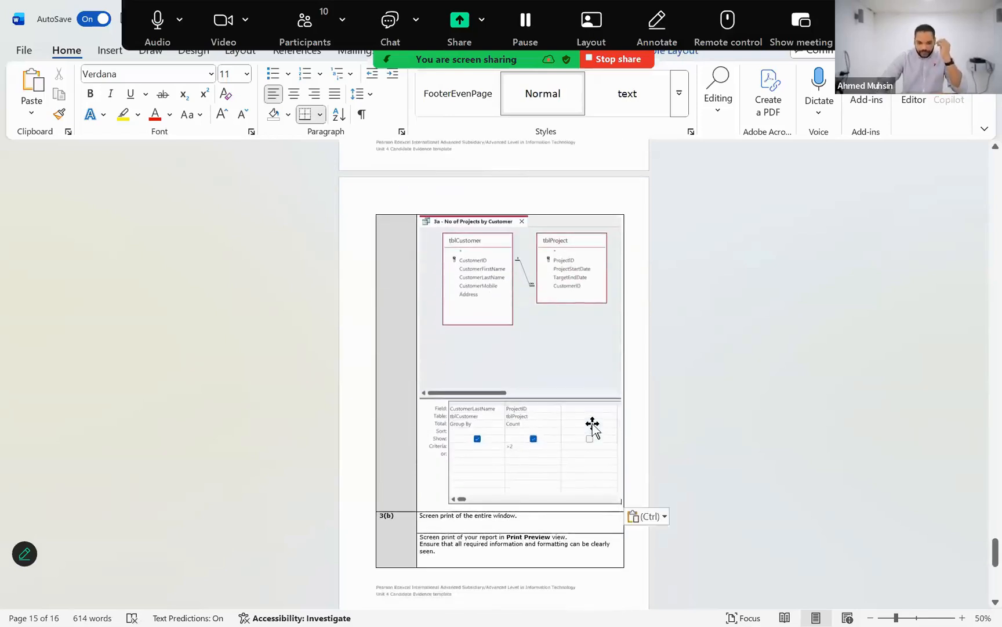
Switch to the exam paper PDF and add the text note "Done in Class" beside question 3(a)
{"action": "key", "text": "alt+Tab"}
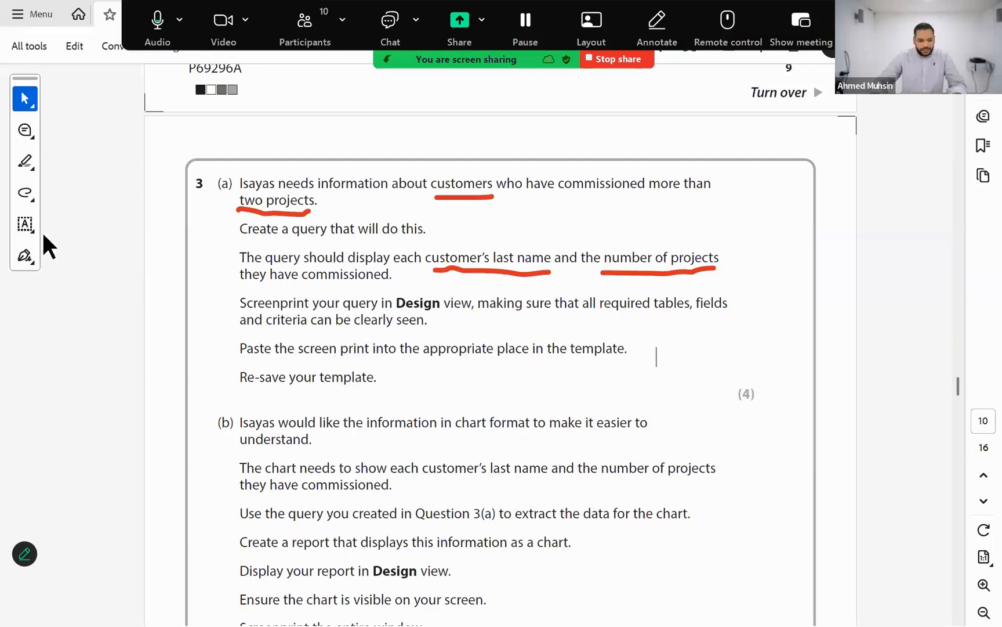
{"action": "left_click", "coordinate": [26, 224]}
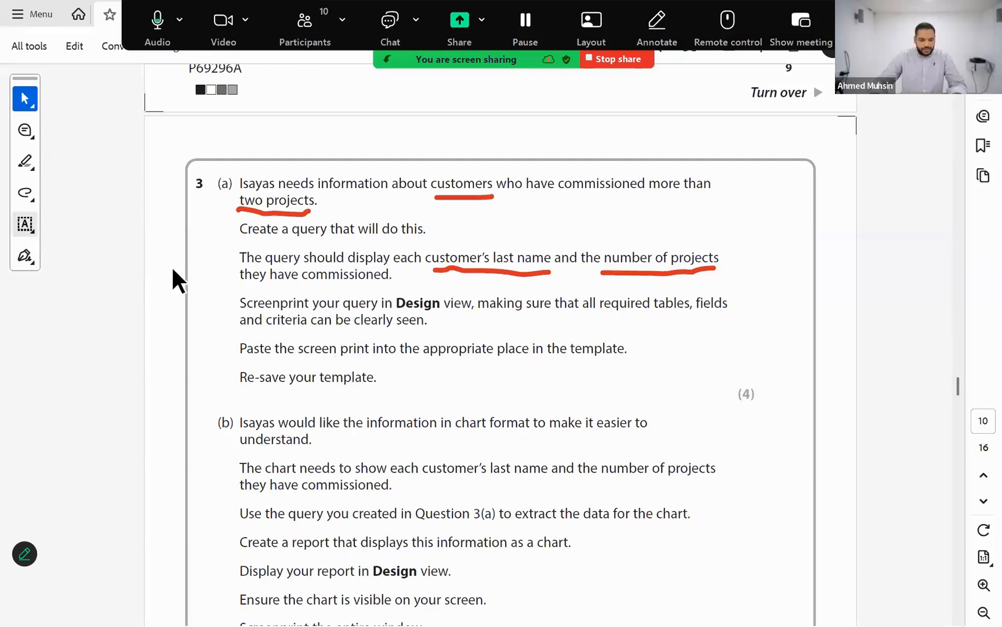
{"action": "left_click", "coordinate": [652, 334]}
{"action": "type", "text": "Done inClass"}
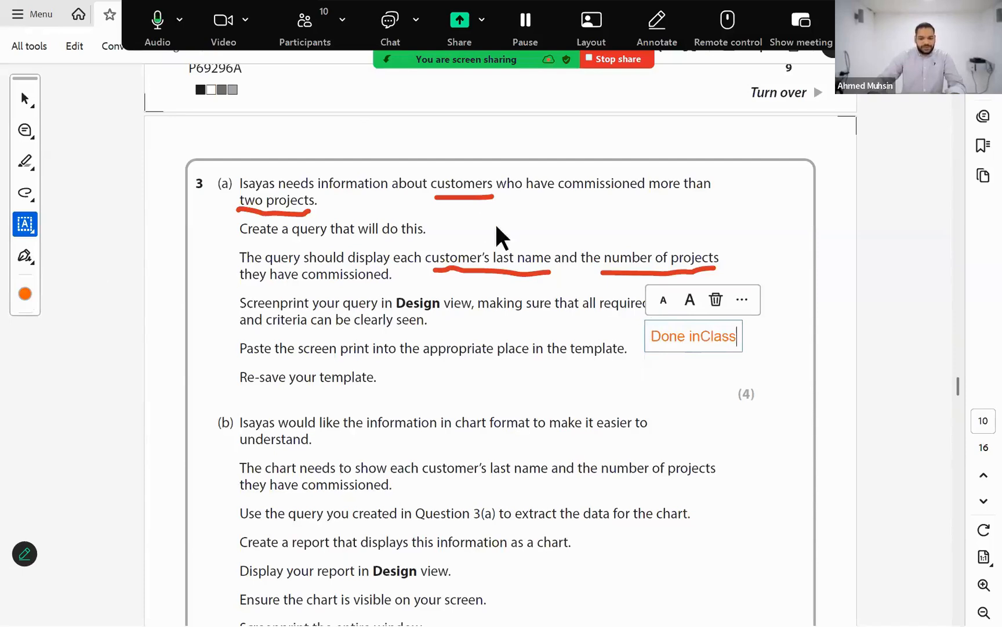
{"action": "left_click_drag", "start_coordinate": [700, 338], "coordinate": [706, 339]}
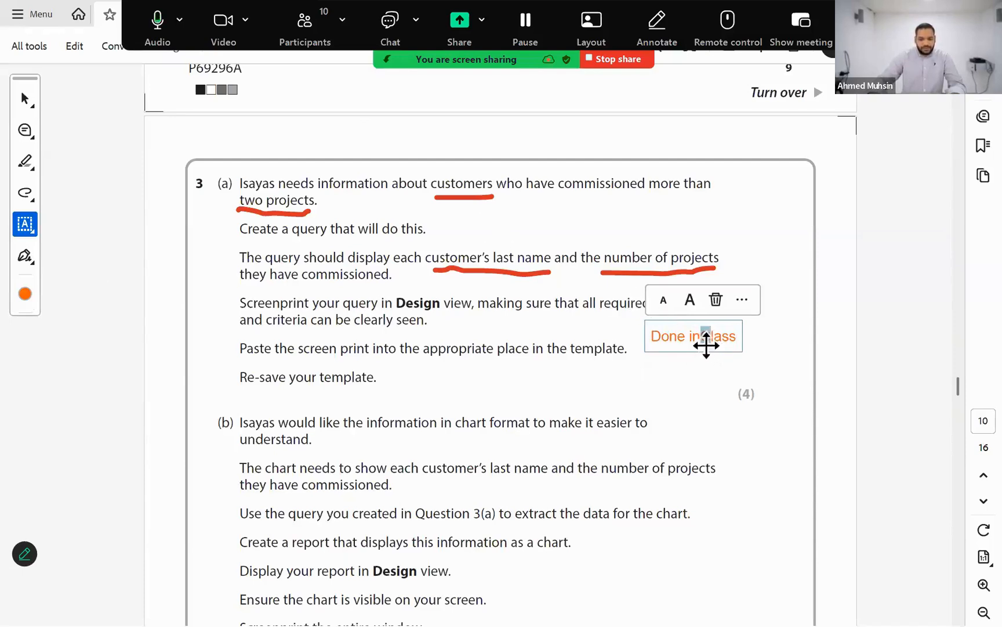
{"action": "left_click", "coordinate": [21, 102]}
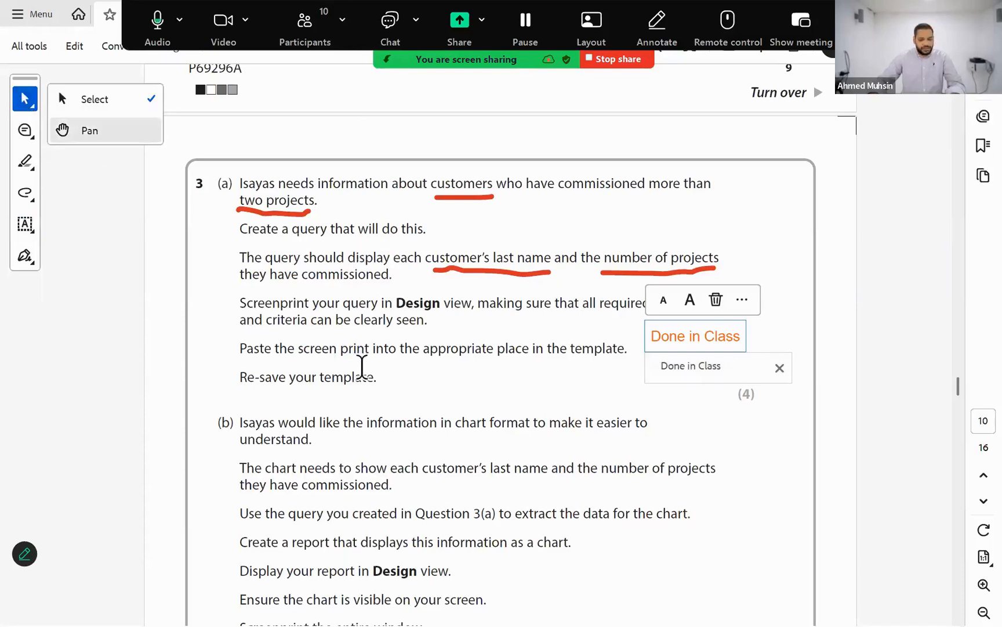
Read the question 3(b) instructions, switch to Access and run the 3a - No of Projects by Customer query
{"action": "scroll", "coordinate": [371, 372], "scroll_direction": "down", "scroll_amount": 3}
{"action": "scroll", "coordinate": [377, 369], "scroll_direction": "down", "scroll_amount": 4}
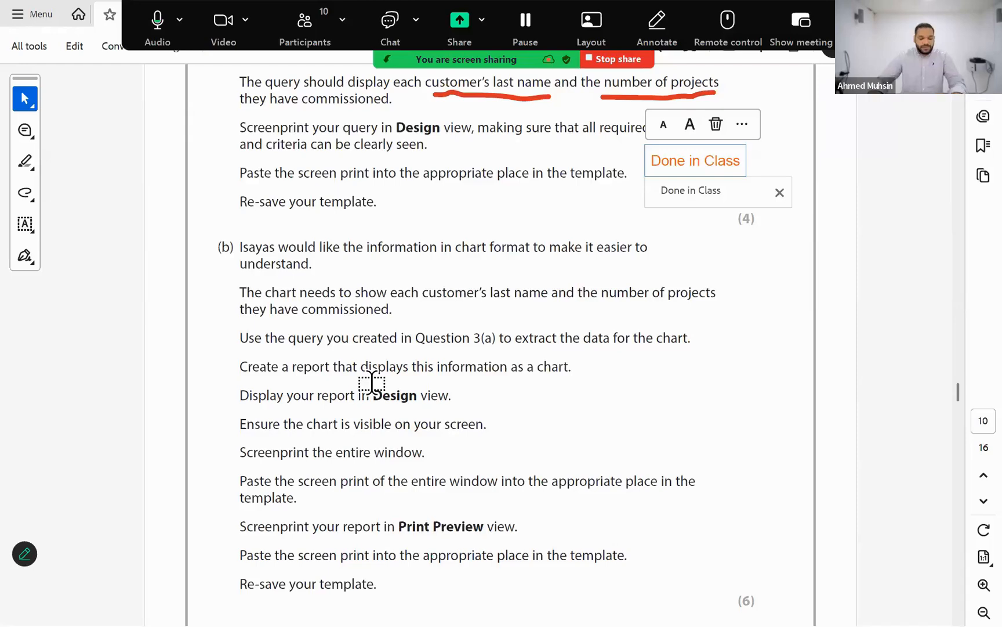
{"action": "key", "text": "alt+Tab"}
{"action": "key", "text": "alt+Tab"}
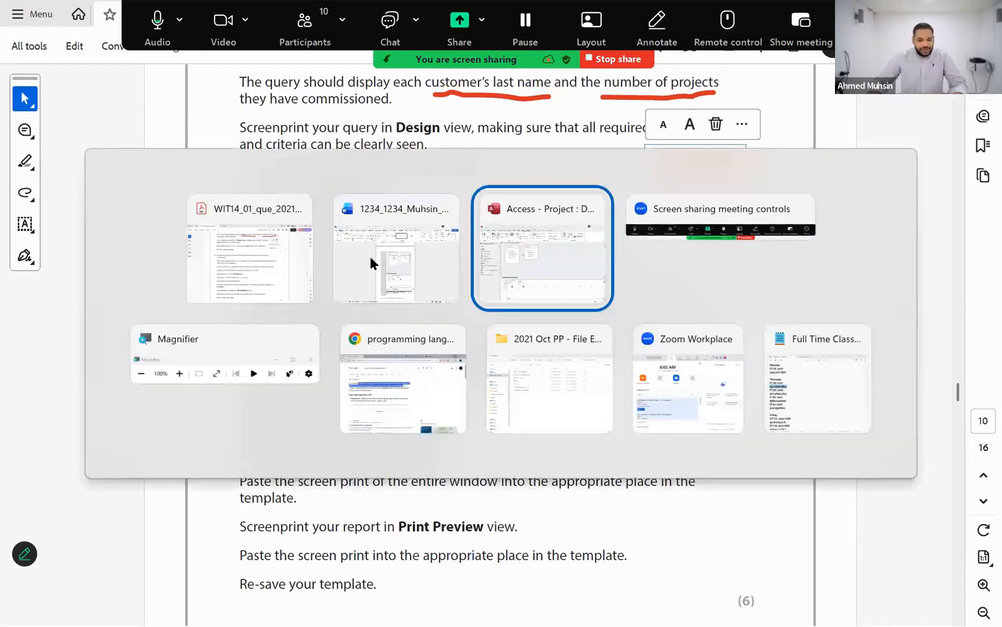
{"action": "left_click", "coordinate": [74, 90]}
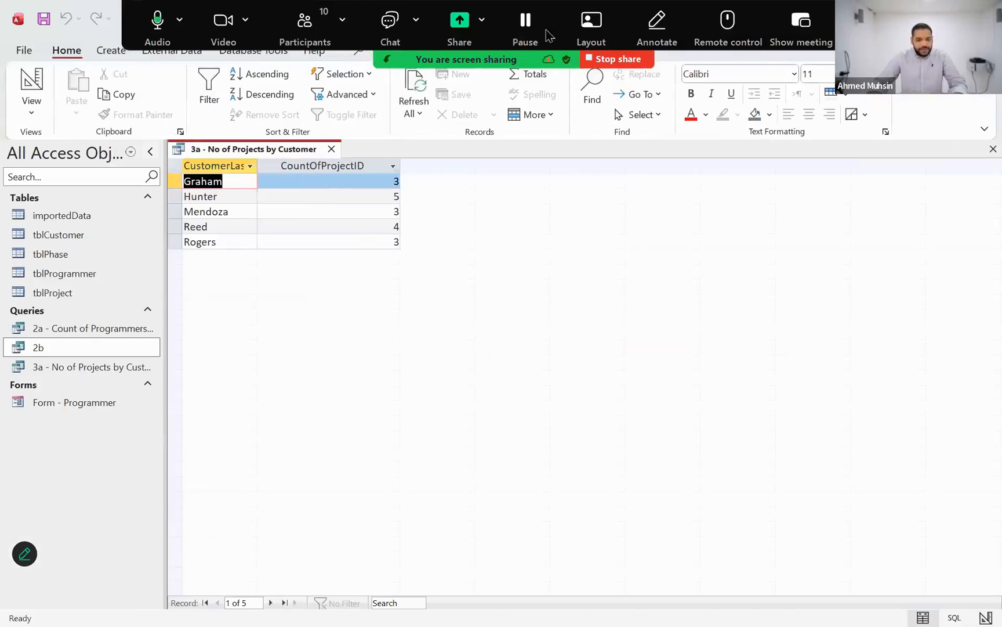
Create a blank report and display it in Design view
{"action": "left_click", "coordinate": [111, 50]}
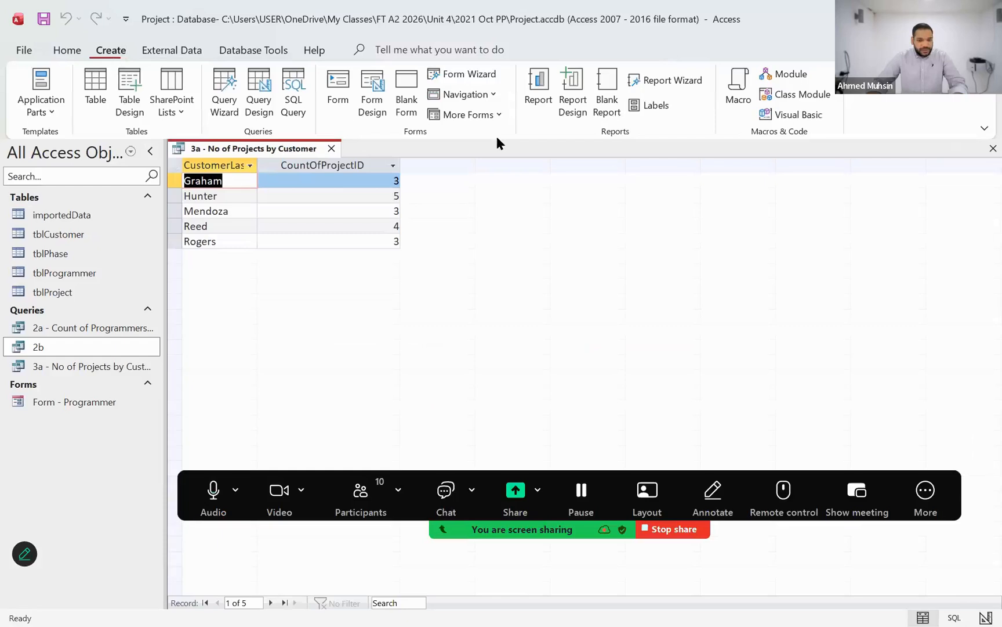
{"action": "left_click", "coordinate": [609, 116]}
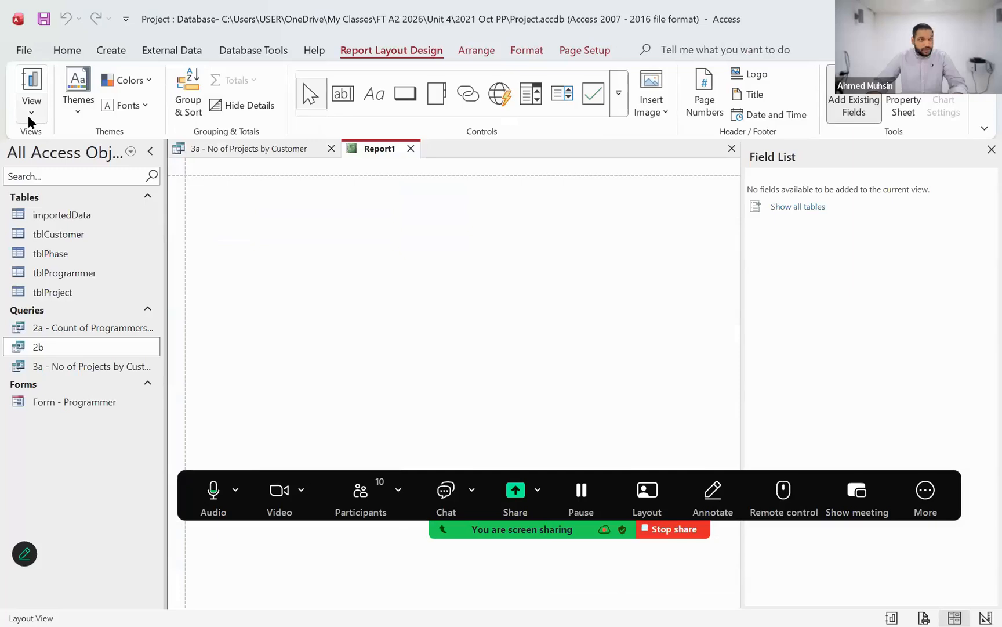
{"action": "left_click", "coordinate": [25, 114]}
{"action": "left_click", "coordinate": [58, 237]}
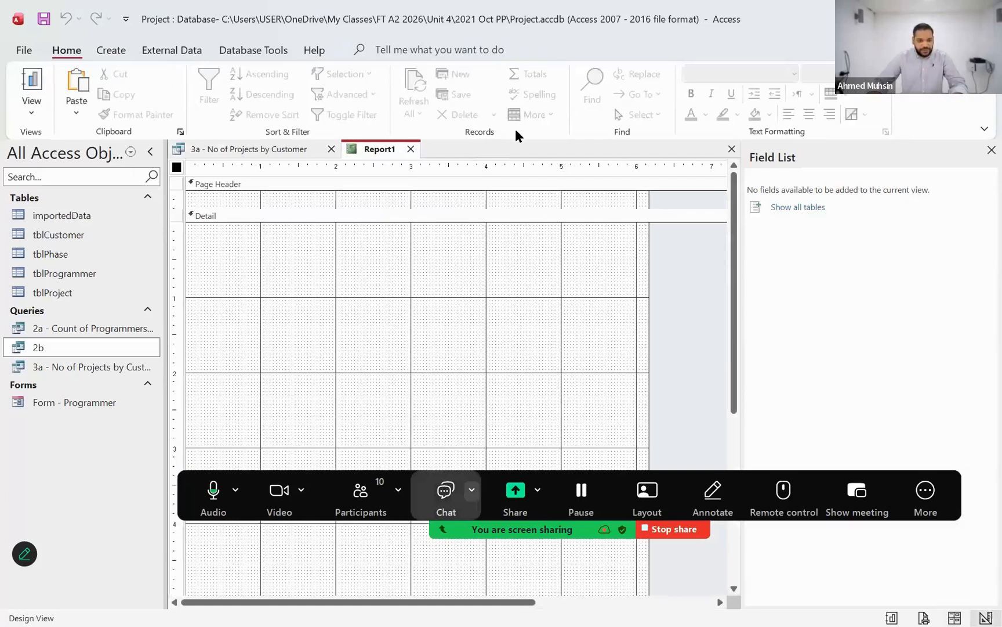
Insert a clustered column chart about 5.9 by 4.4 inches in the report's Detail section
{"action": "left_click", "coordinate": [231, 53]}
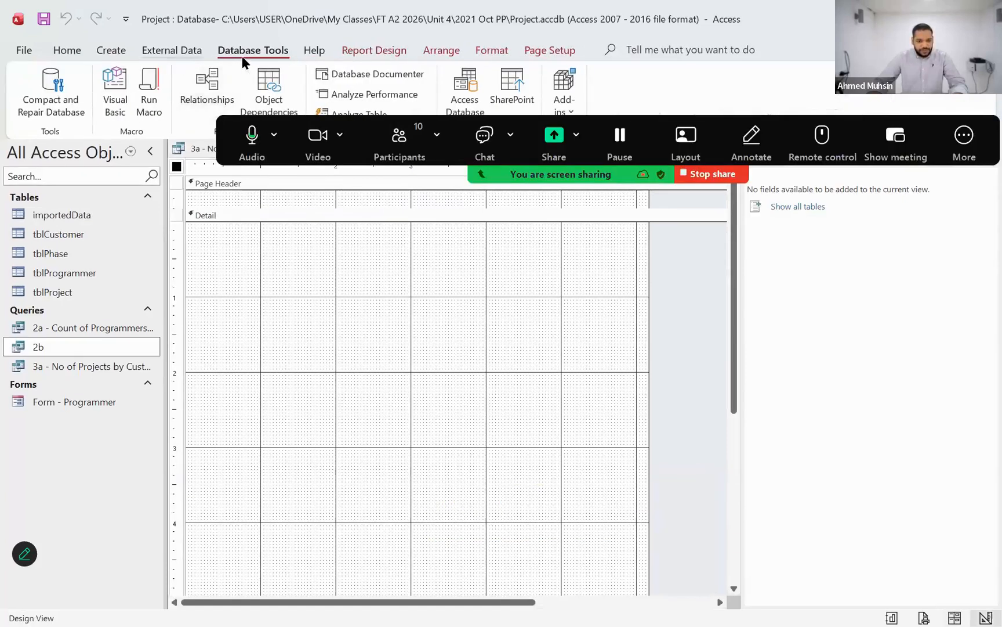
{"action": "left_click", "coordinate": [353, 50]}
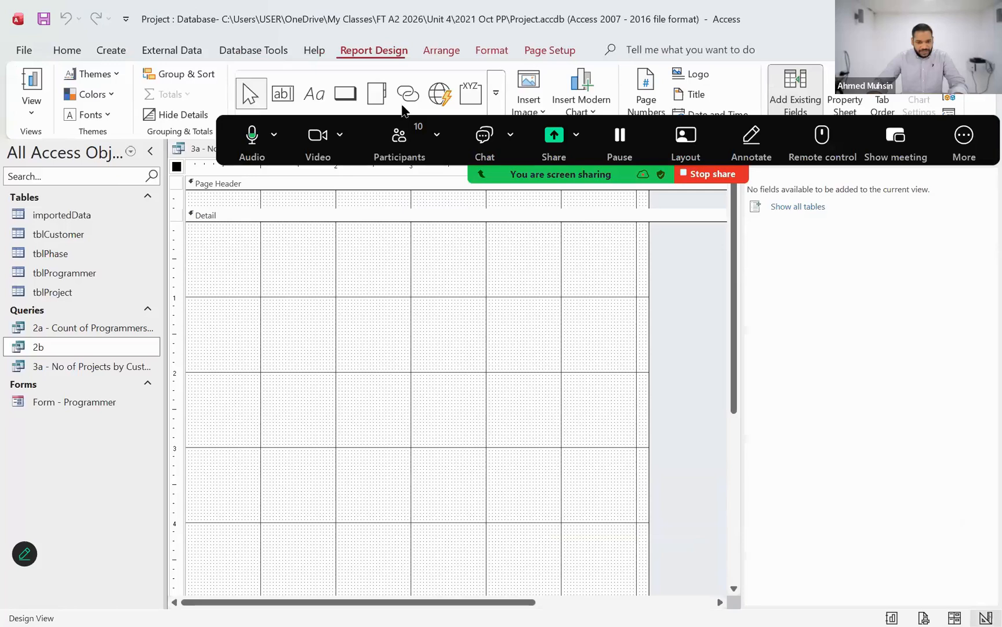
{"action": "left_click", "coordinate": [582, 105]}
{"action": "mouse_move", "coordinate": [673, 218]}
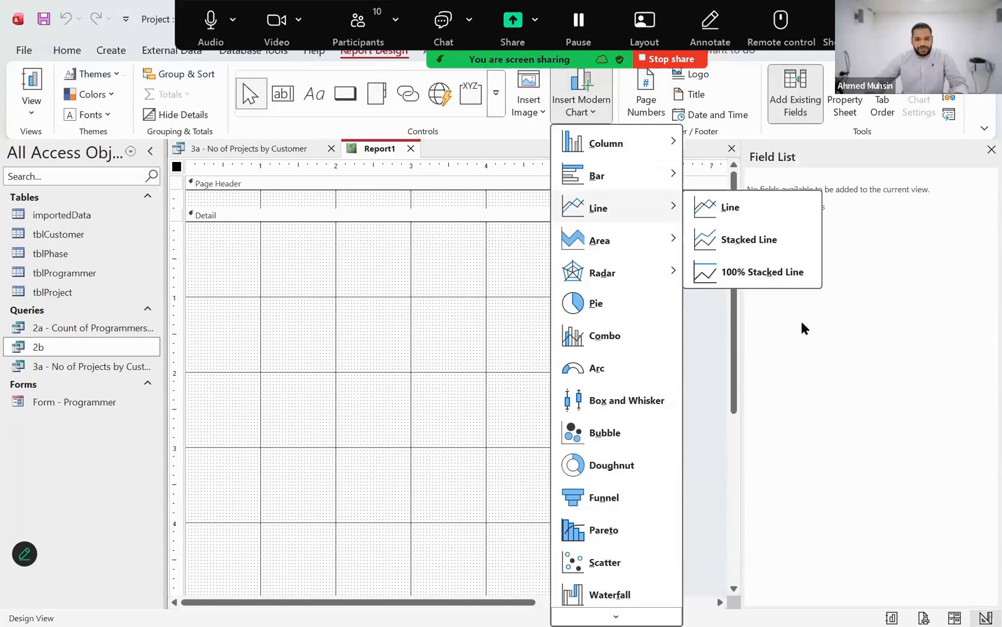
{"action": "left_click", "coordinate": [703, 400]}
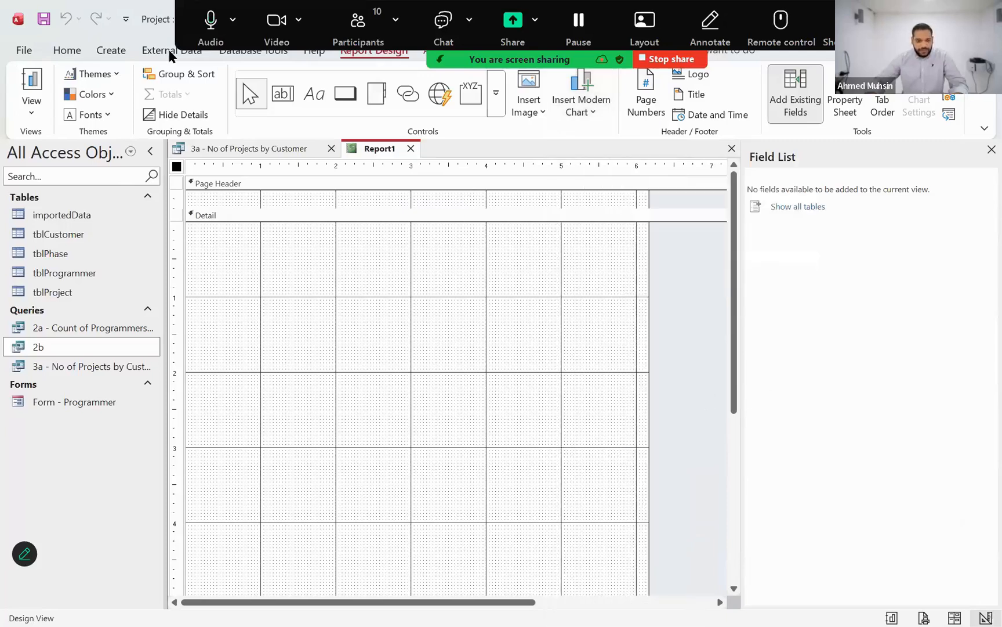
{"action": "left_click", "coordinate": [580, 110]}
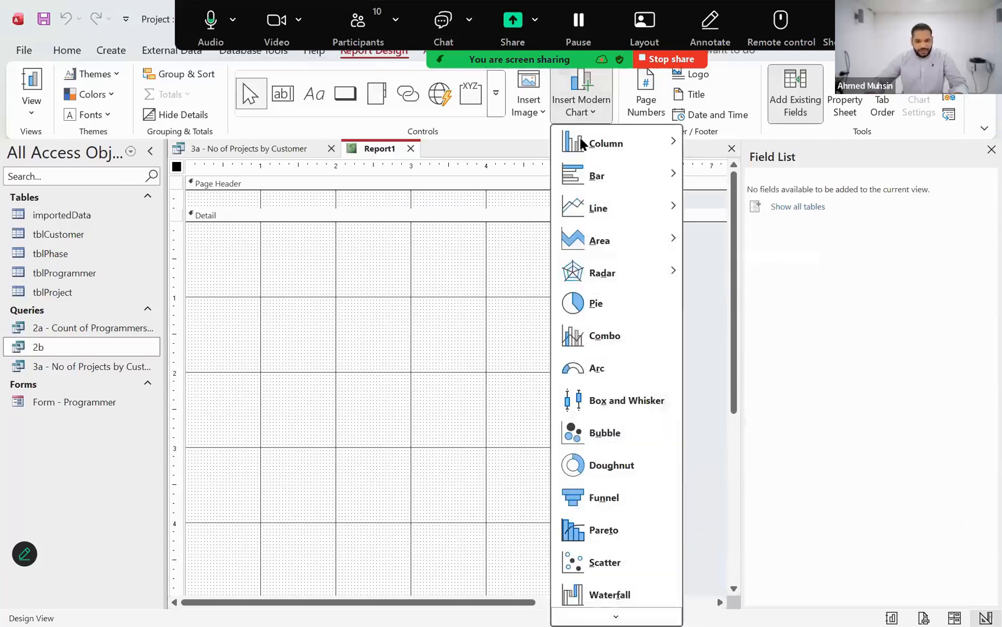
{"action": "mouse_move", "coordinate": [580, 152]}
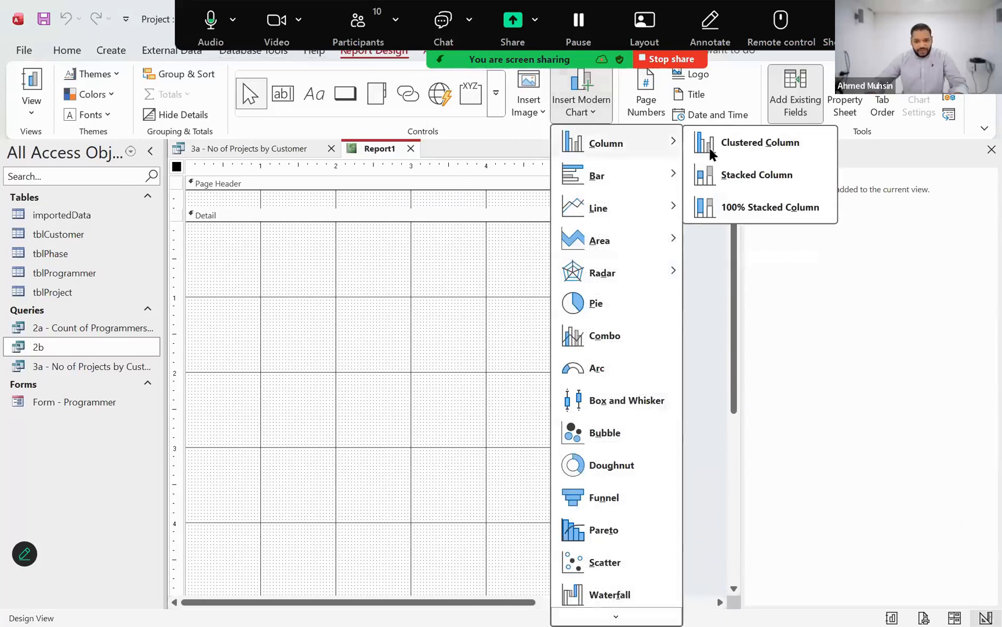
{"action": "left_click", "coordinate": [740, 142]}
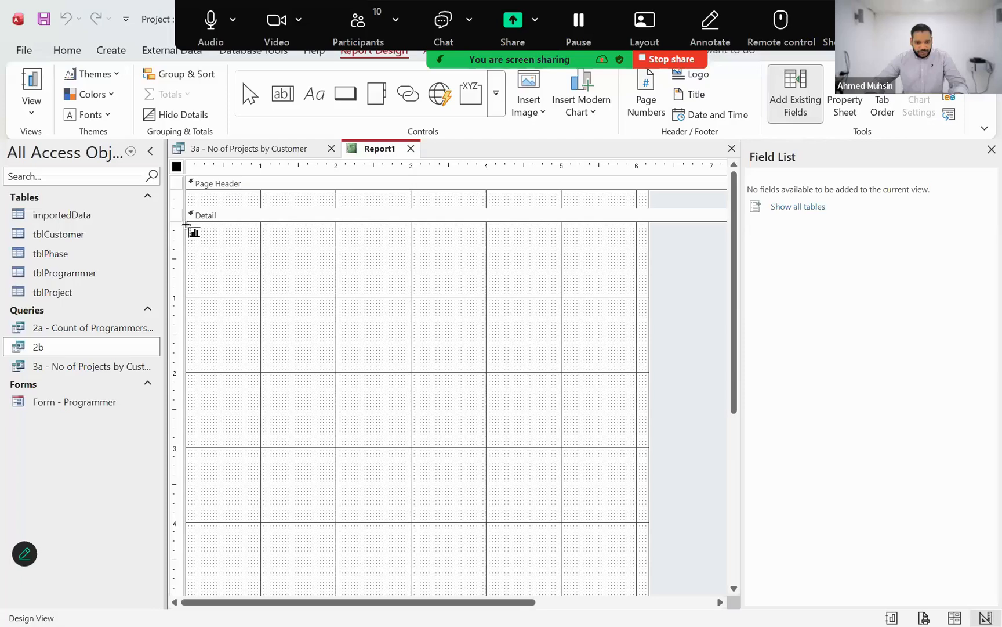
{"action": "left_click_drag", "start_coordinate": [195, 228], "coordinate": [636, 557]}
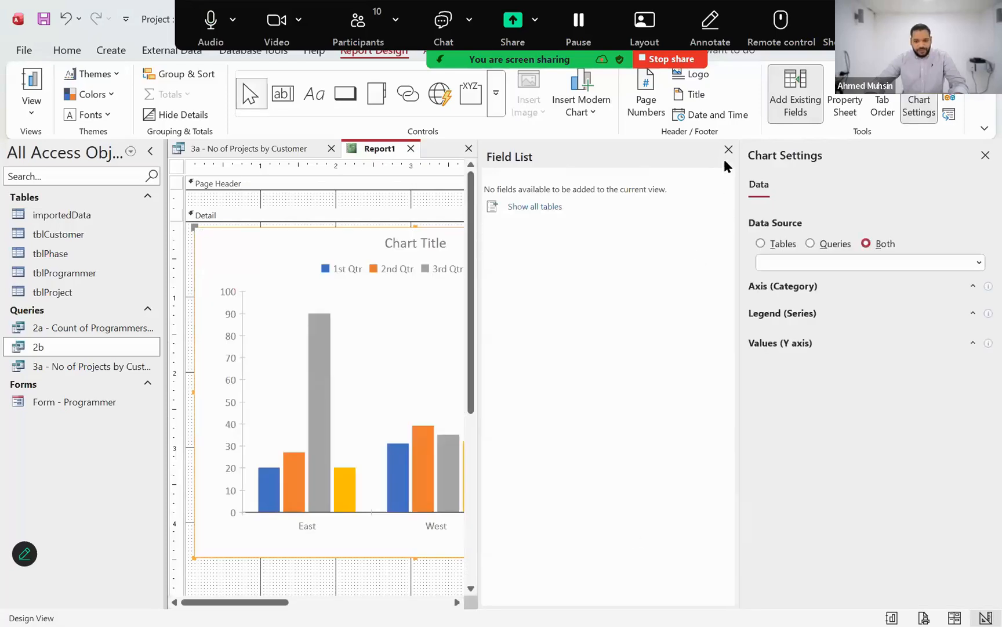
Base the chart on the 3a - No of Projects by Customer query, with CustomerLastName as category axis and CountOfProjectID as Y-axis values
{"action": "left_click", "coordinate": [729, 150]}
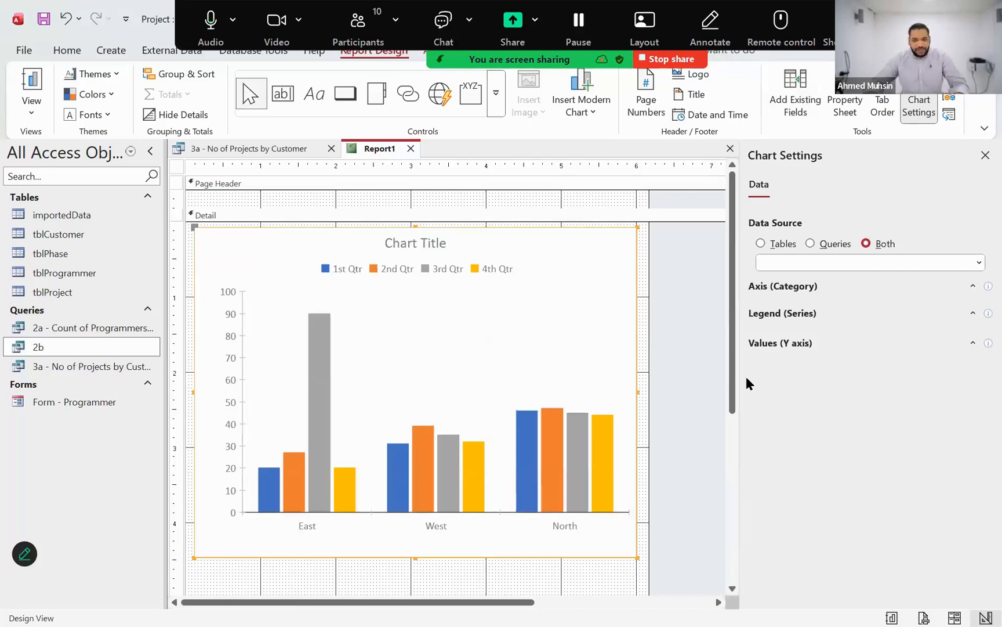
{"action": "left_click", "coordinate": [817, 244]}
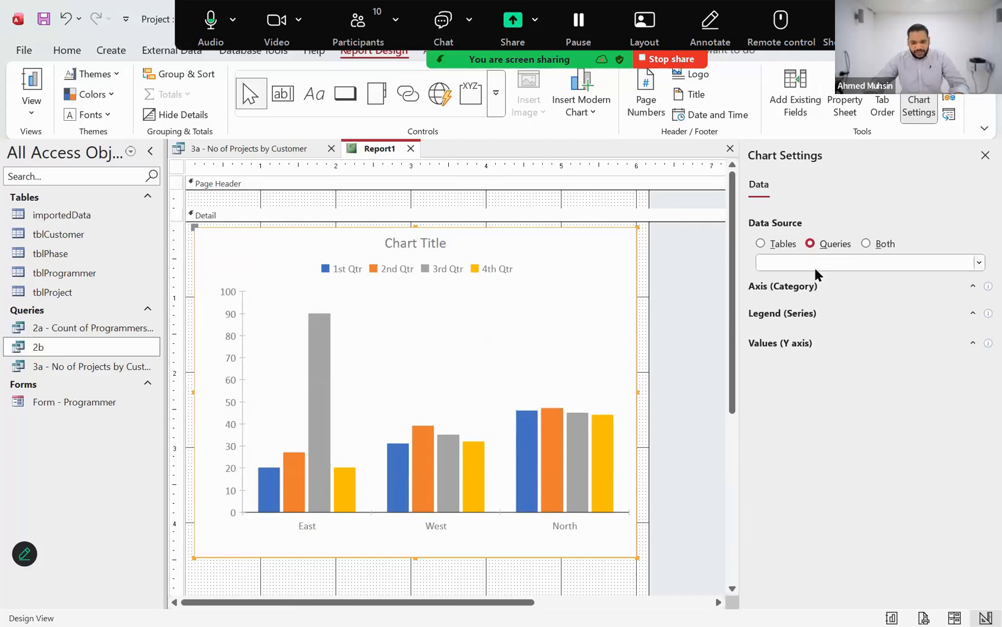
{"action": "left_click", "coordinate": [815, 265]}
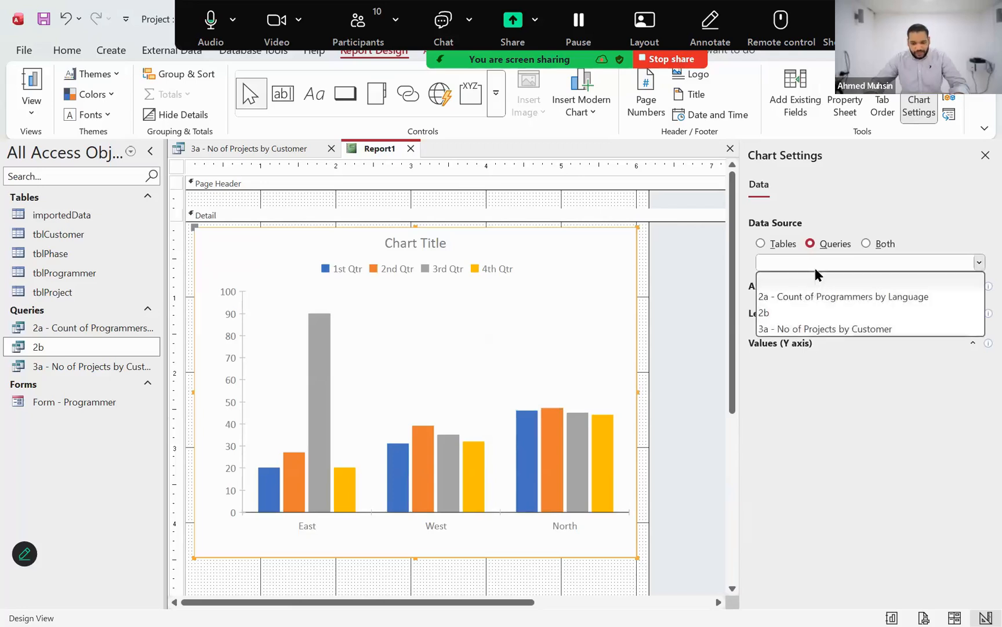
{"action": "left_click", "coordinate": [812, 330]}
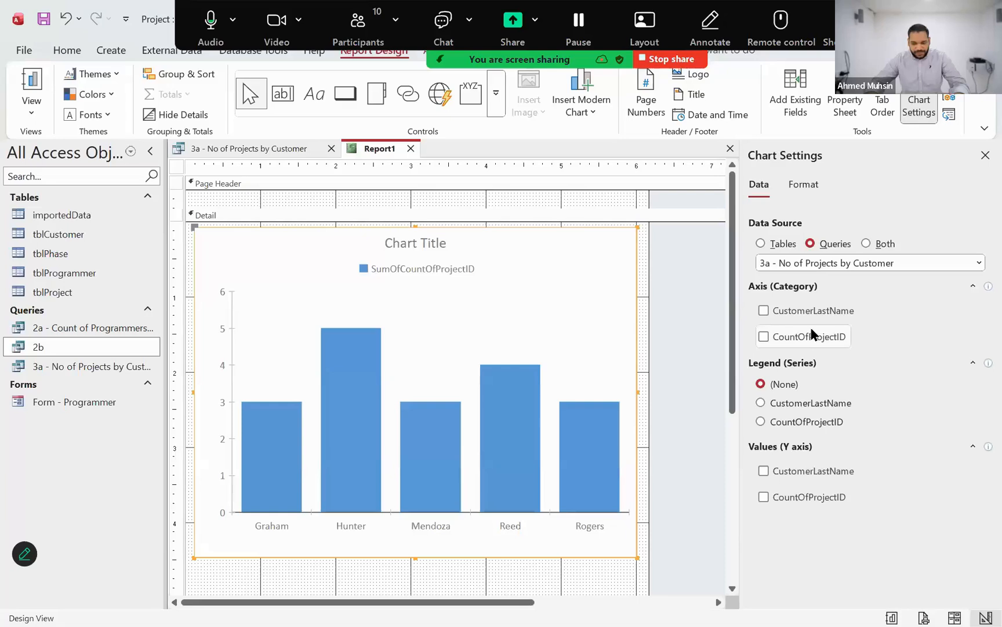
{"action": "left_click", "coordinate": [763, 311]}
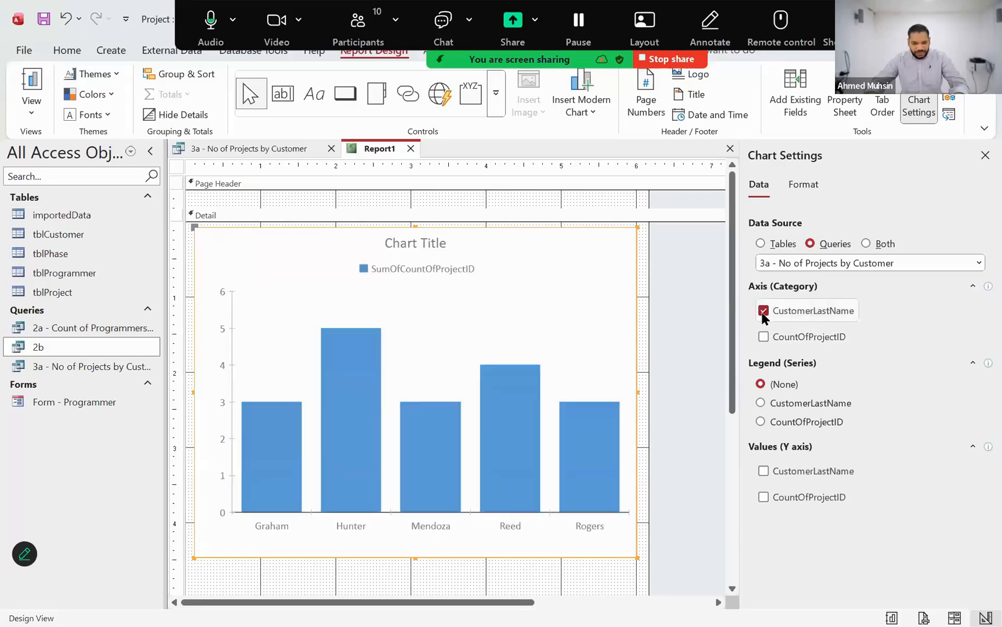
{"action": "left_click", "coordinate": [762, 501]}
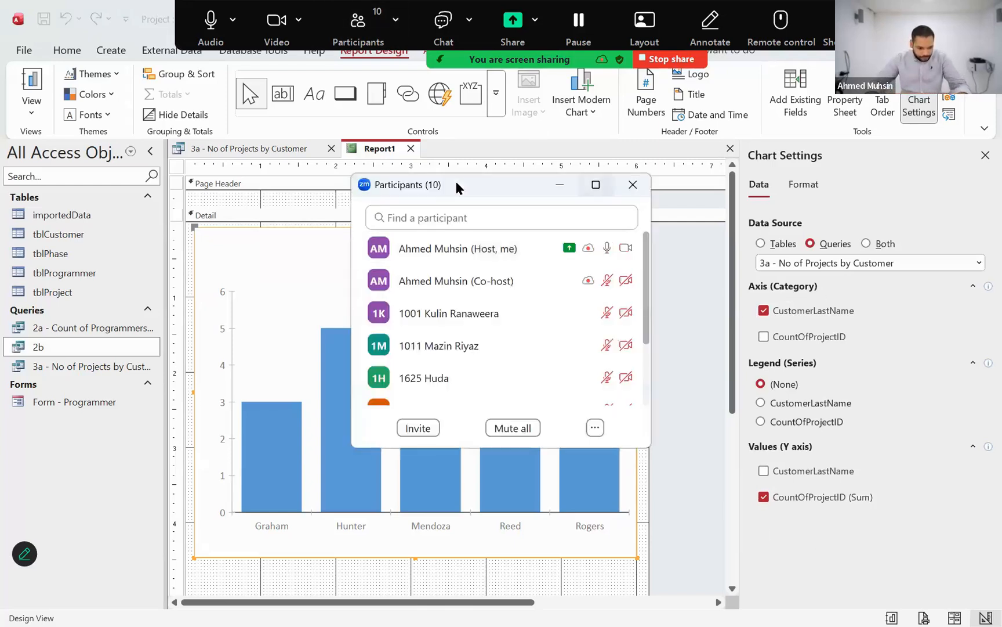
{"action": "double_click", "coordinate": [456, 186]}
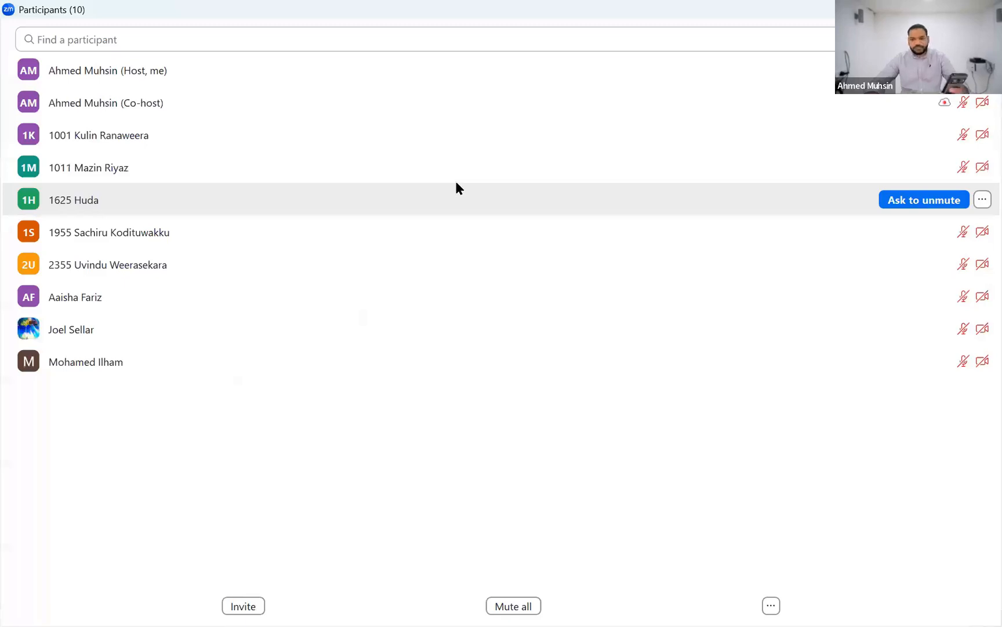
{"action": "left_click", "coordinate": [990, 9]}
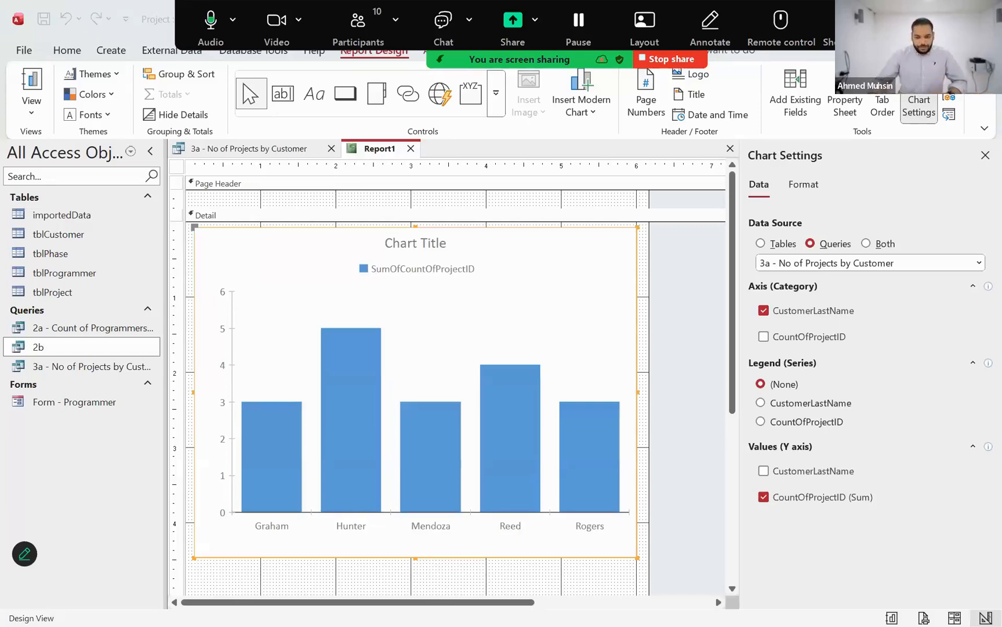
In the chart's format properties, set the chart title to "Number of Projects by Customer" and the category axis title to "Customer Last Name"
{"action": "left_click", "coordinate": [840, 117]}
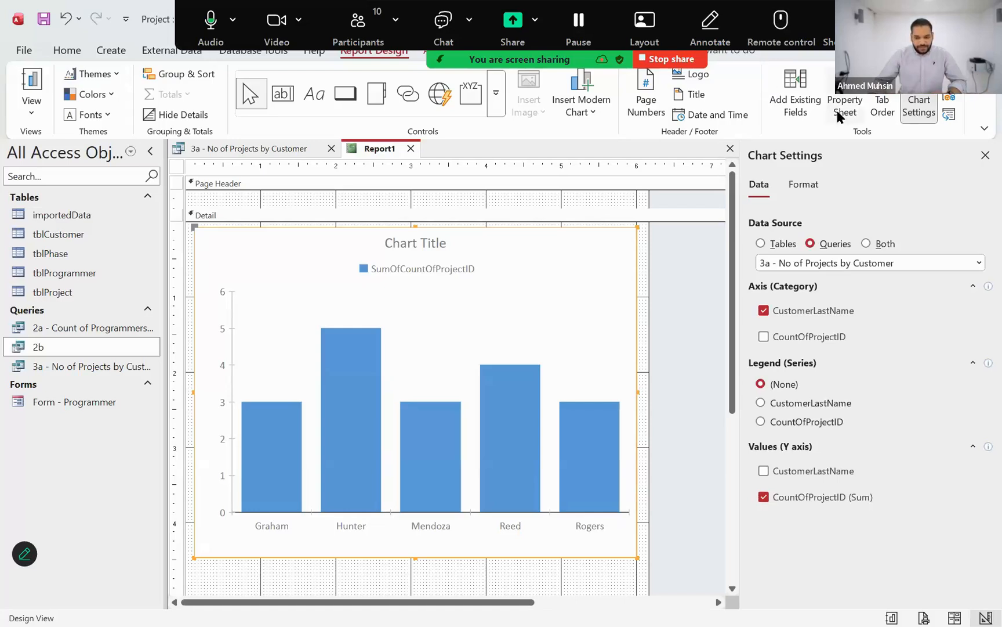
{"action": "left_click", "coordinate": [840, 113]}
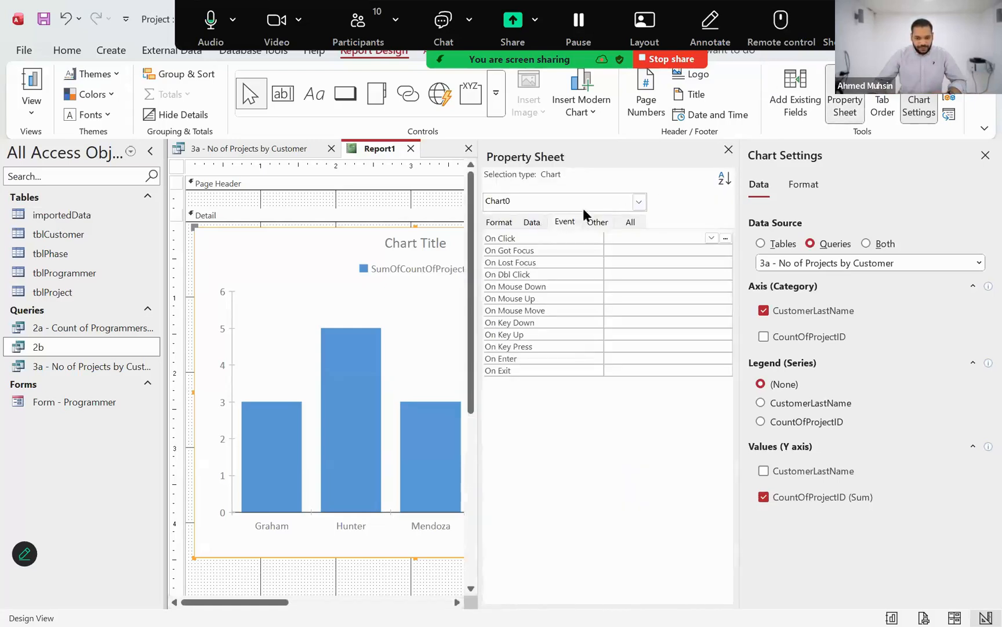
{"action": "left_click", "coordinate": [510, 222]}
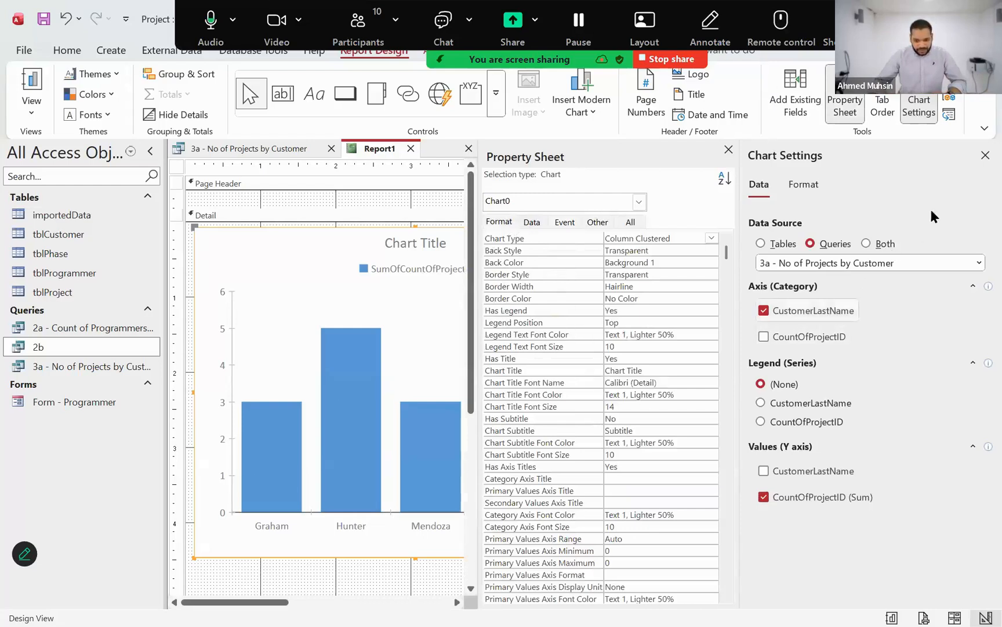
{"action": "left_click", "coordinate": [985, 155]}
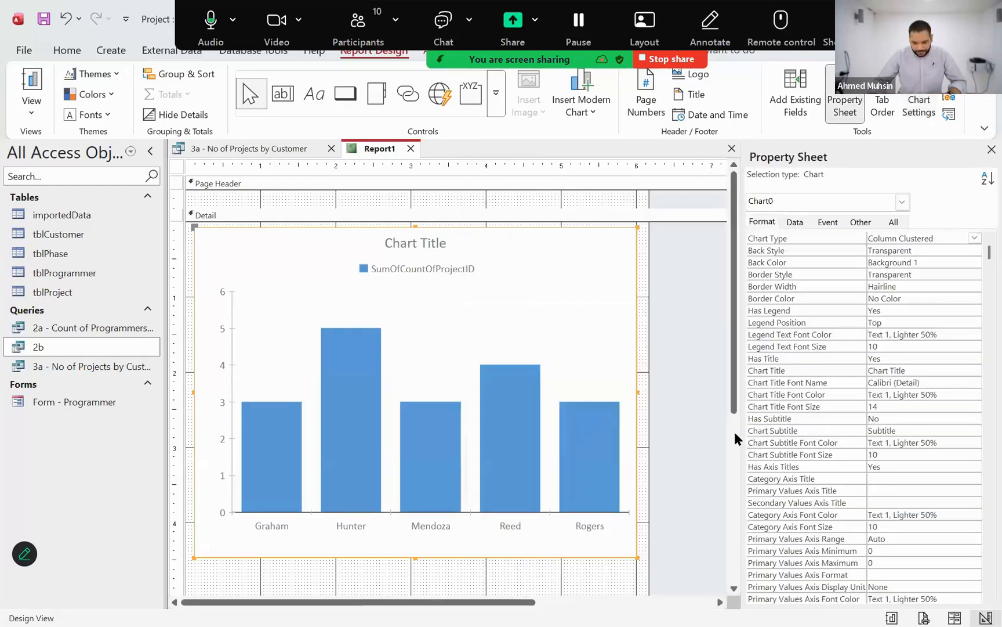
{"action": "left_click_drag", "start_coordinate": [743, 429], "coordinate": [711, 433]}
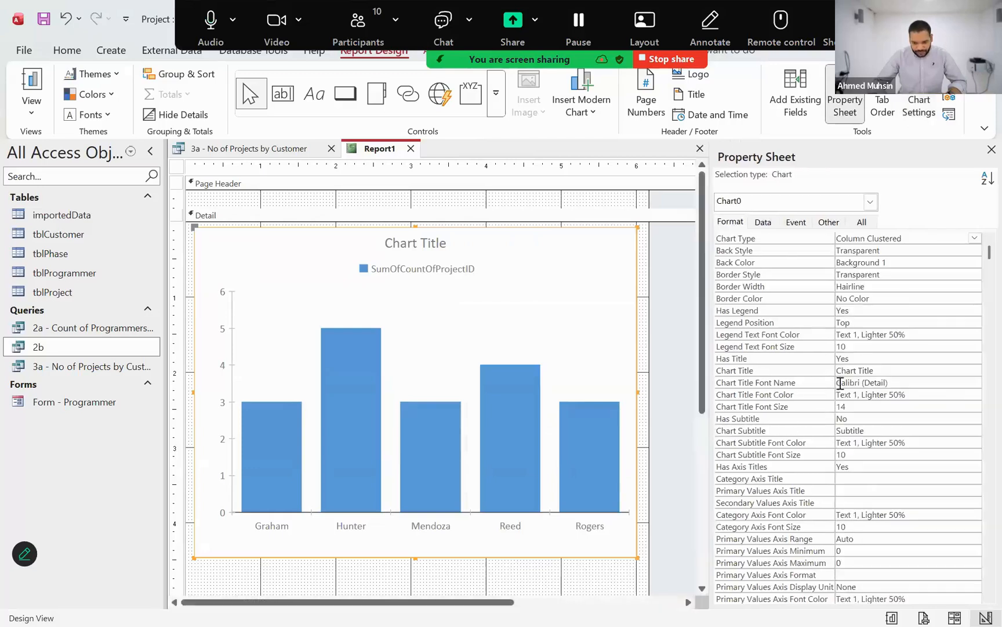
{"action": "left_click_drag", "start_coordinate": [879, 370], "coordinate": [831, 374]}
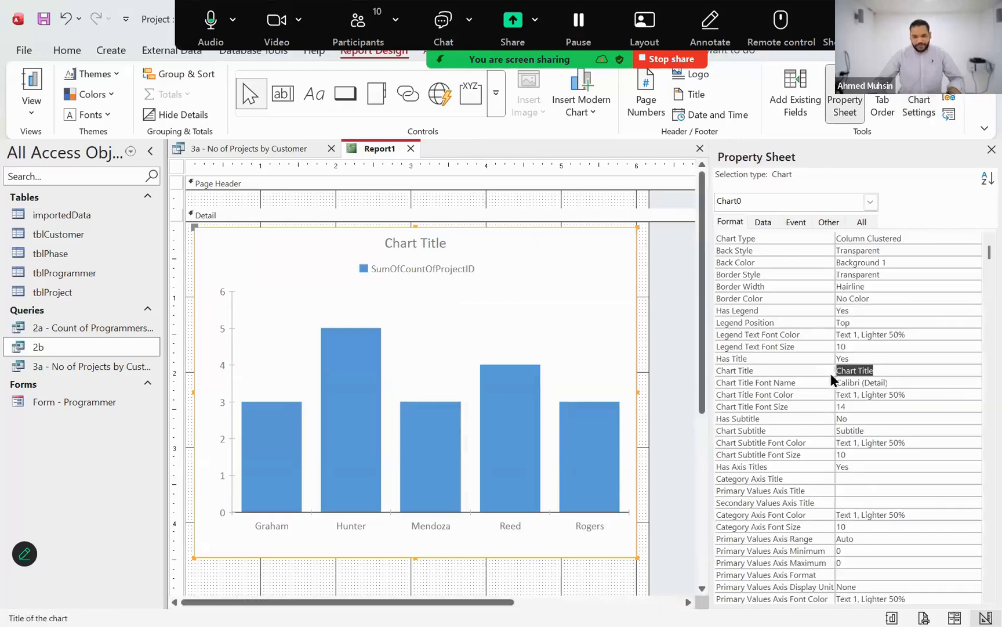
{"action": "type", "text": "Number of Projects by Customer"}
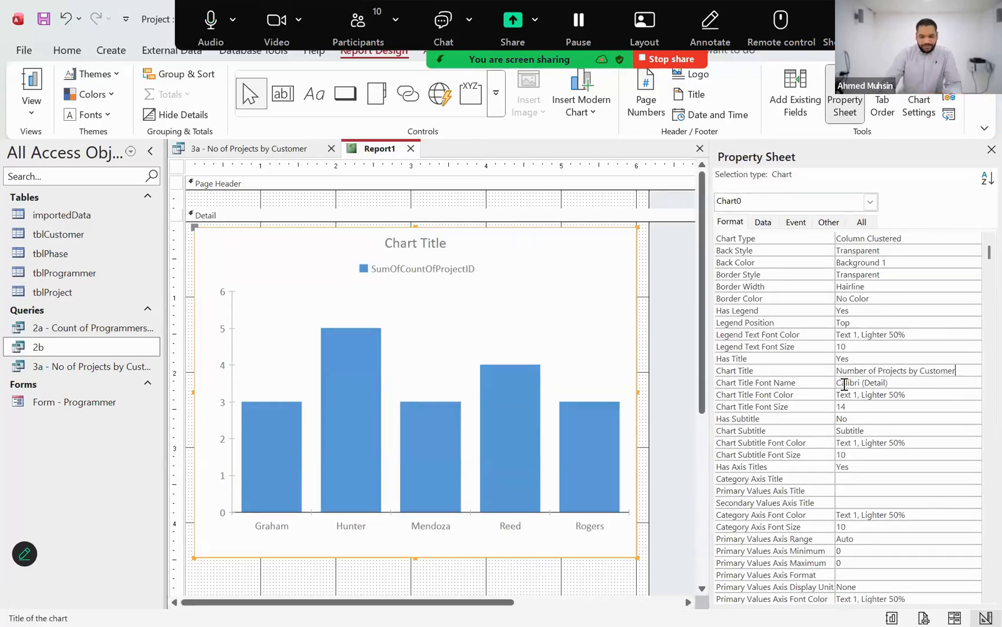
{"action": "left_click", "coordinate": [857, 479]}
{"action": "type", "text": "Customer Last Name"}
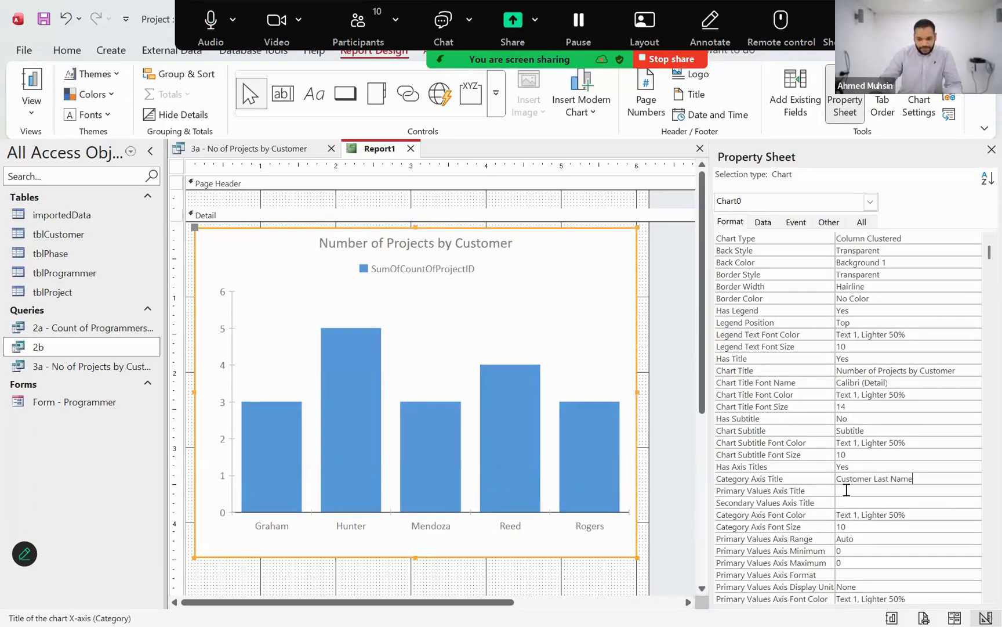
Set the chart's primary values axis title to "Count of Projects"
{"action": "left_click", "coordinate": [846, 490]}
{"action": "type", "text": "Count of Projects"}
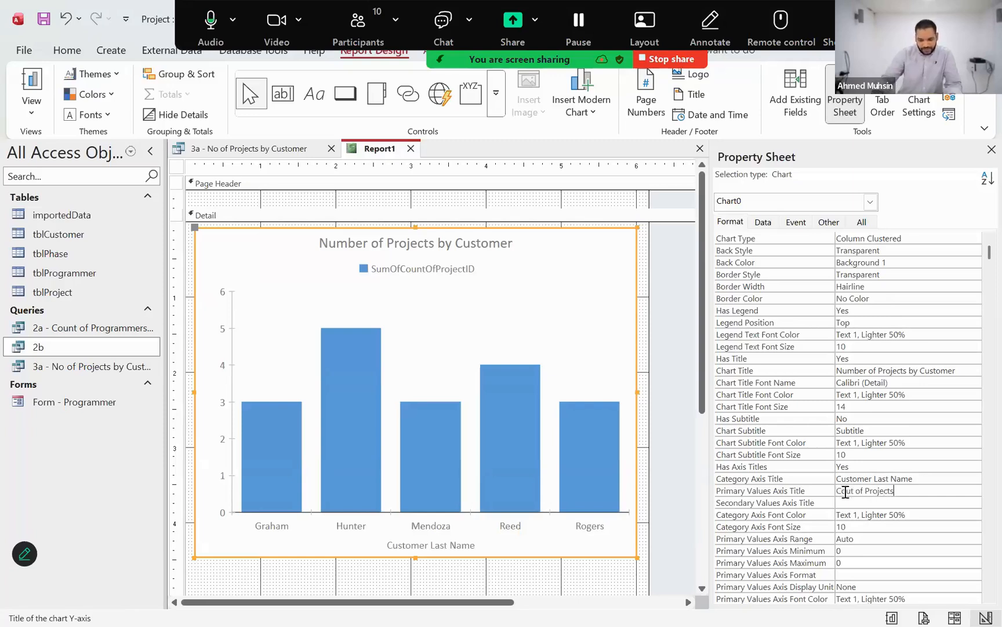
{"action": "left_click", "coordinate": [851, 489]}
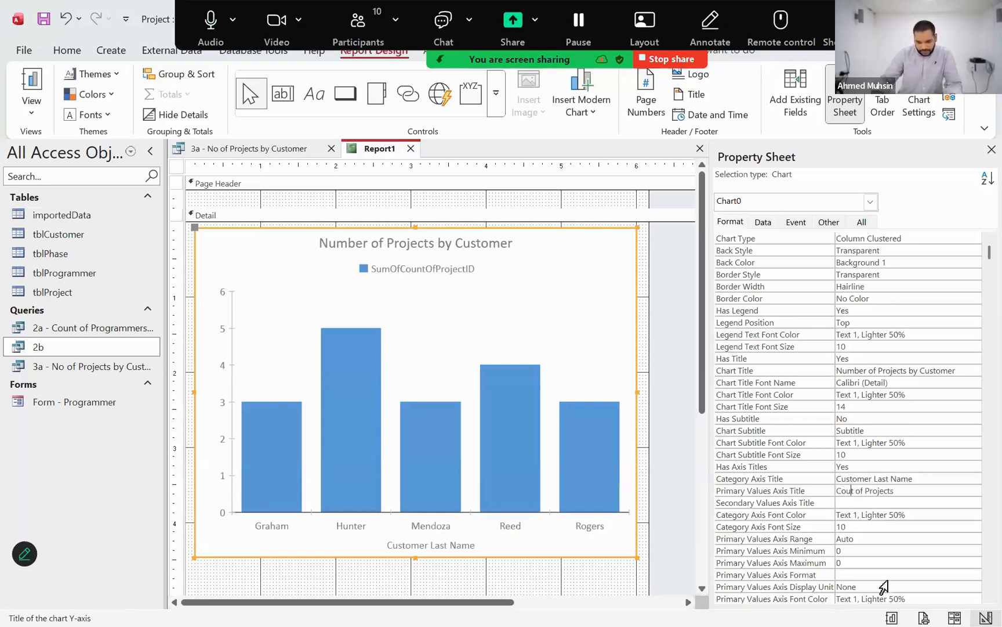
{"action": "type", "text": "n"}
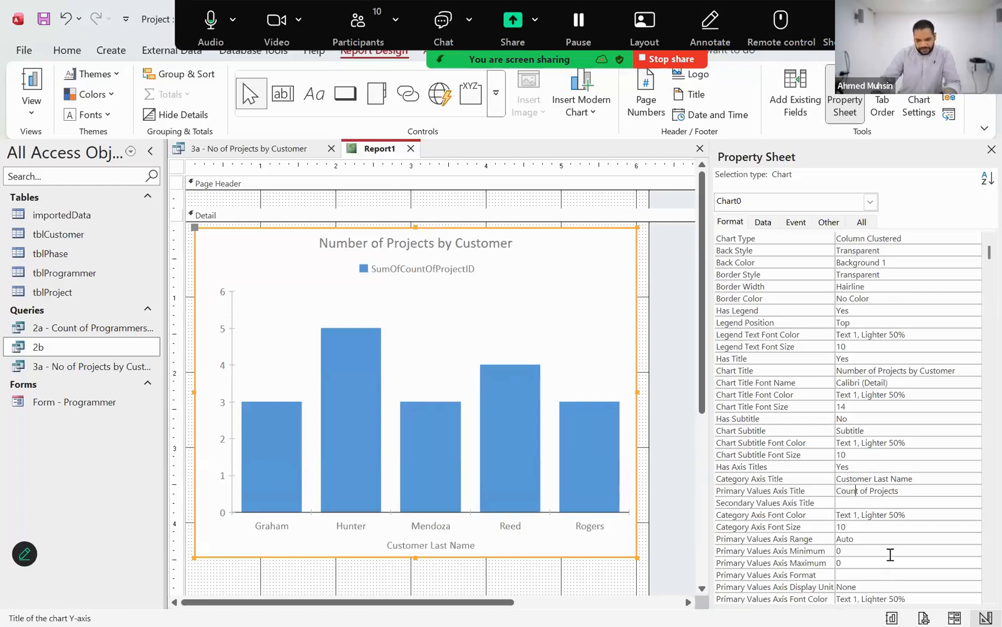
{"action": "left_click", "coordinate": [898, 502]}
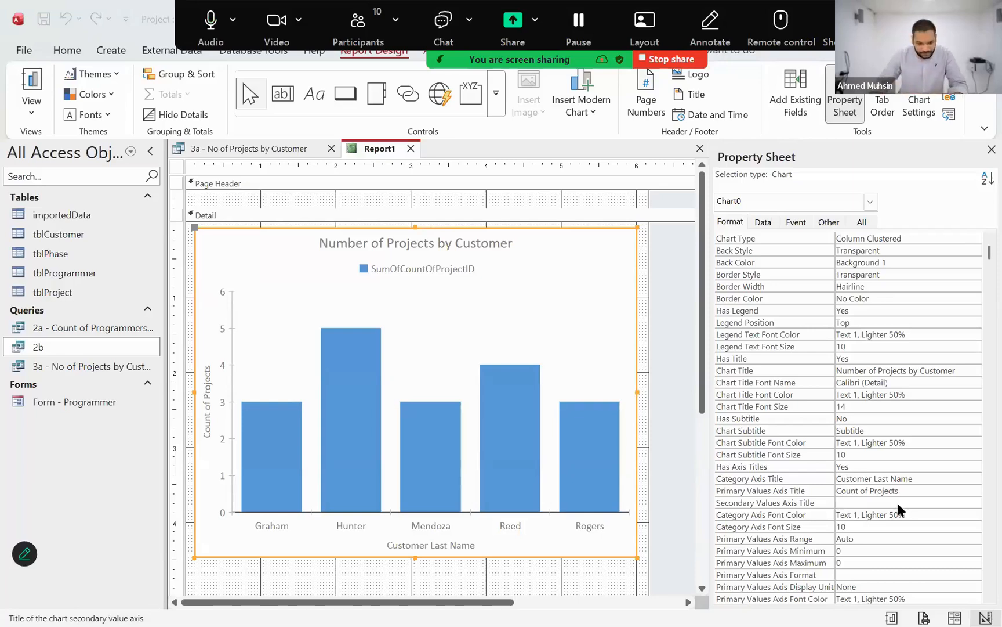
Save the chart report as "3b - Chart - Count of Customer Projects"
{"action": "key", "text": "alt+Tab"}
{"action": "key", "text": "alt+Tab"}
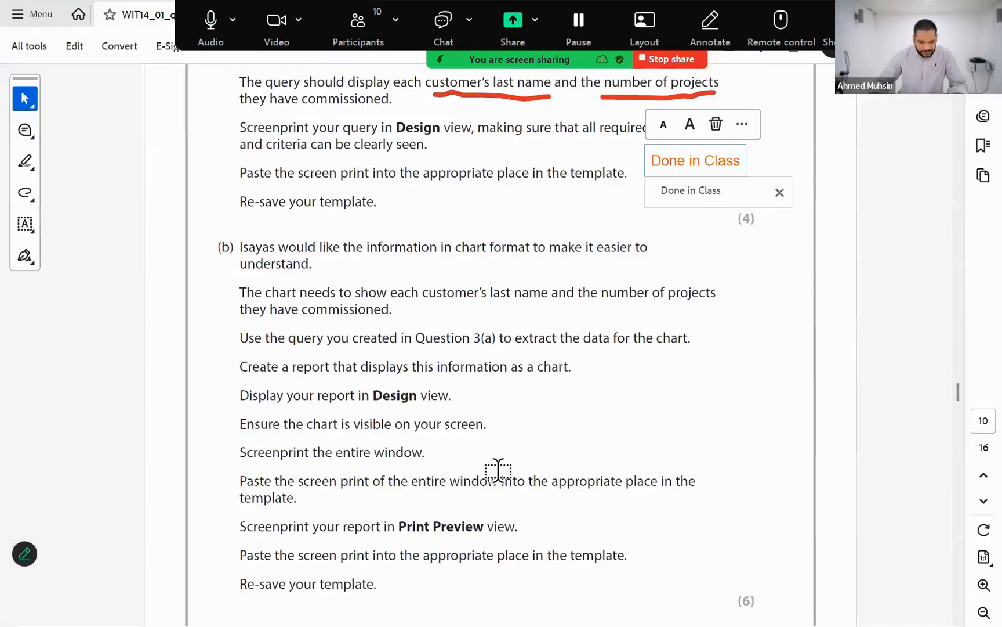
{"action": "key", "text": "alt+Tab"}
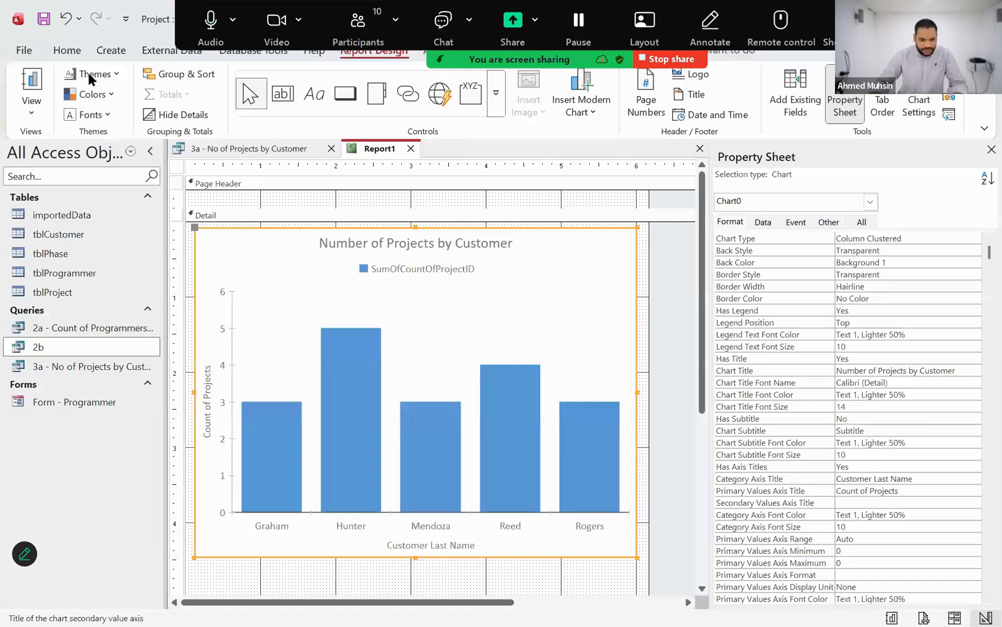
{"action": "left_click", "coordinate": [42, 20]}
{"action": "key", "text": "alt+Tab"}
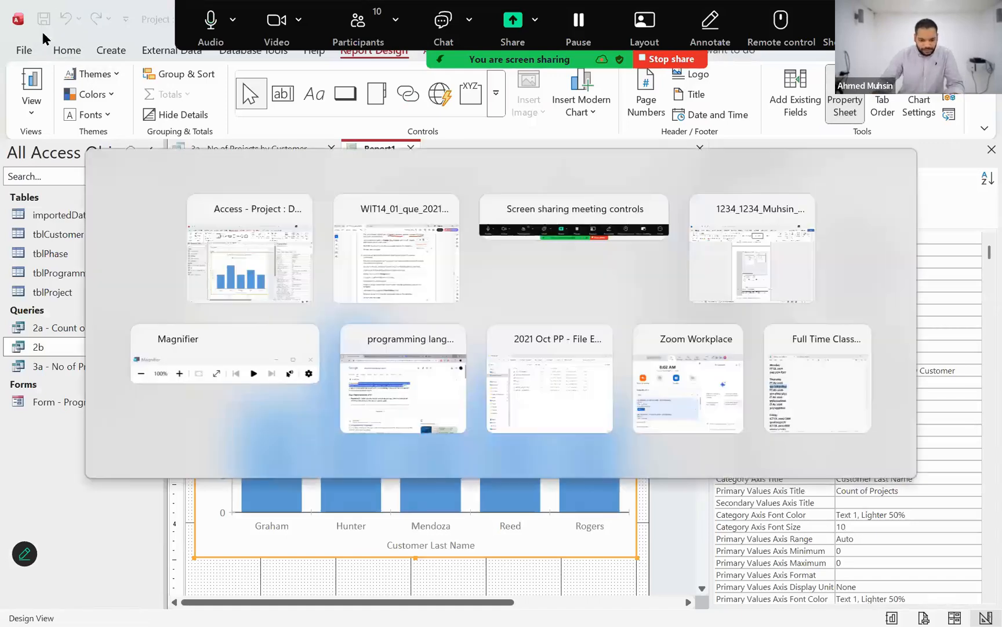
{"action": "key", "text": "alt+Tab"}
{"action": "type", "text": "3b - Chart - Count of Customer PRojec"}
{"action": "key", "text": "BackSpace"}
{"action": "key", "text": "BackSpace"}
{"action": "key", "text": "BackSpace"}
{"action": "key", "text": "BackSpace"}
{"action": "key", "text": "BackSpace"}
{"action": "type", "text": "rojects"}
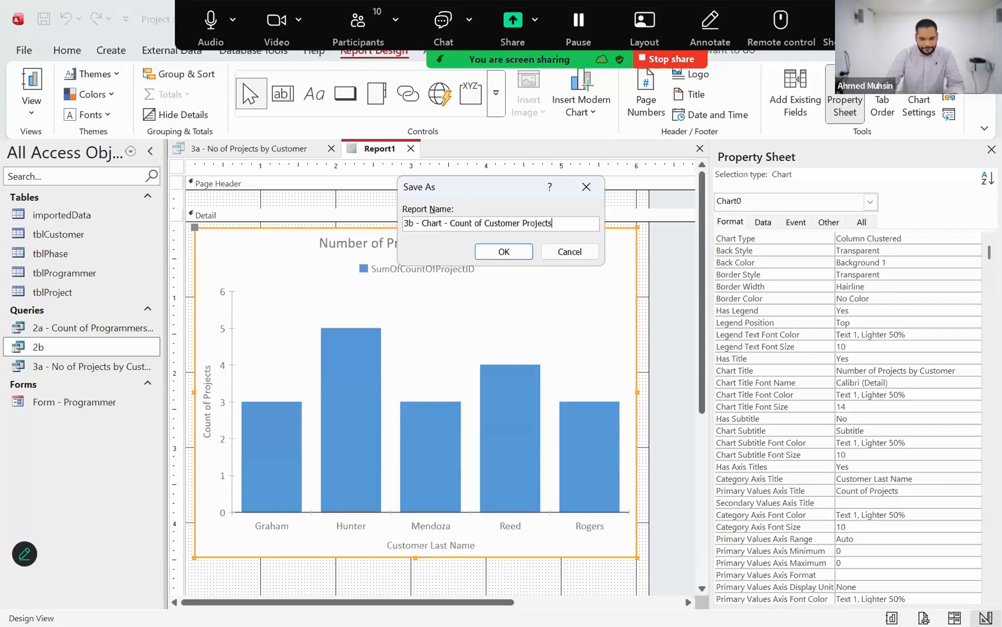
{"action": "key", "text": "Return"}
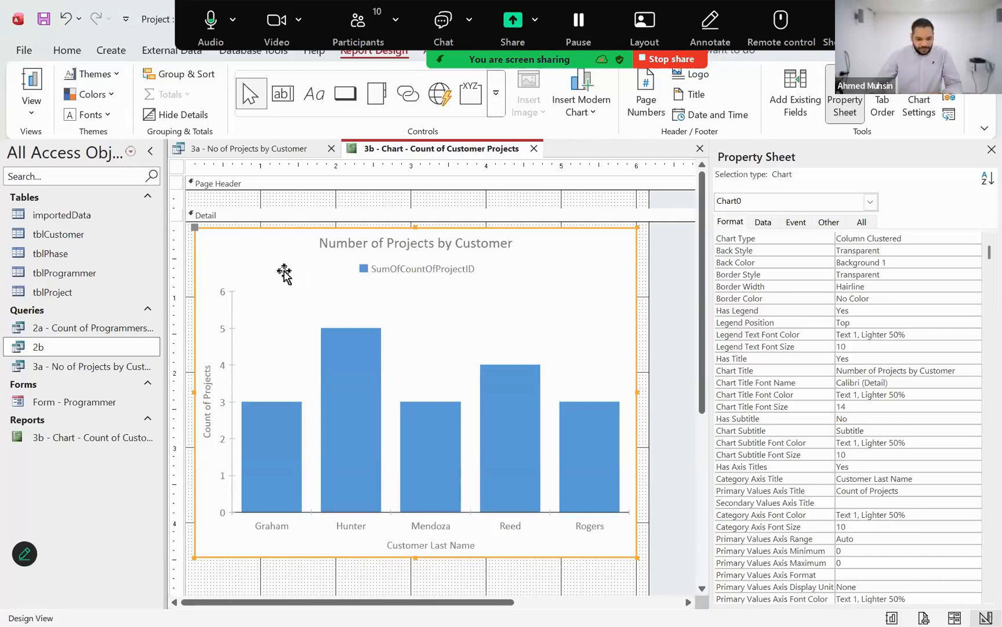
Check the question 3(b) view requirement in the exam paper and display the chart report in Design view
{"action": "key", "text": "alt+Tab"}
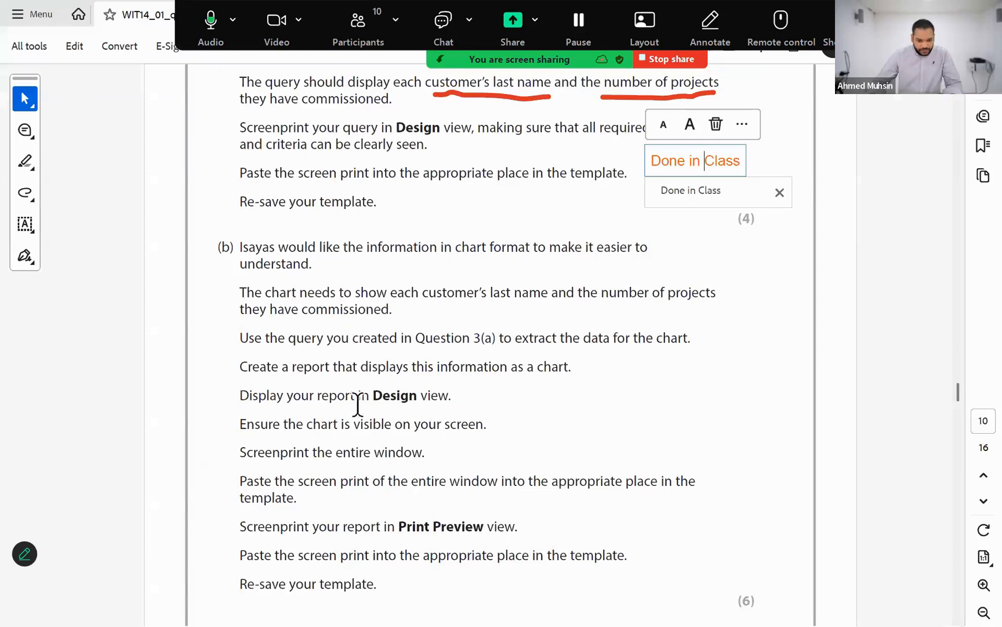
{"action": "left_click_drag", "start_coordinate": [287, 395], "coordinate": [422, 406]}
{"action": "key", "text": "alt+Tab"}
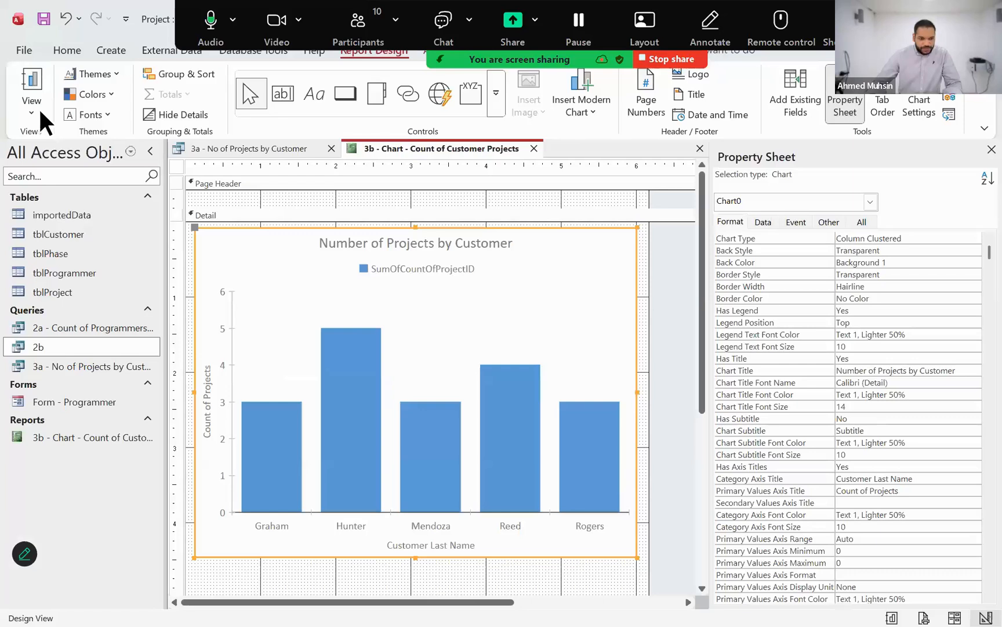
{"action": "left_click", "coordinate": [36, 108]}
{"action": "left_click", "coordinate": [53, 235]}
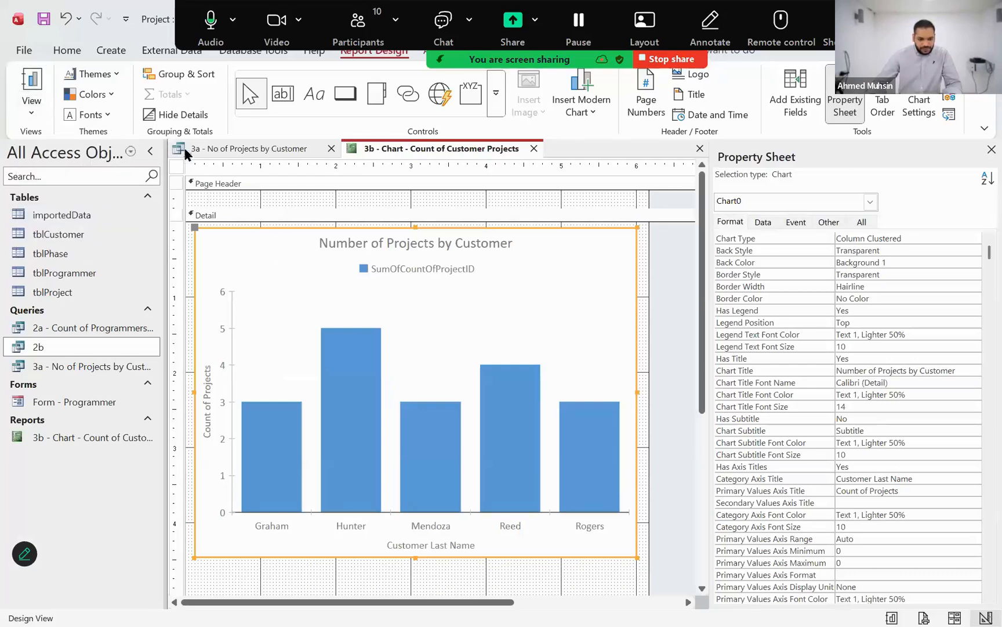
Capture a partial screen snip of the report's design area for the Word template
{"action": "key", "text": "super+shift+s"}
{"action": "left_click_drag", "start_coordinate": [167, 138], "coordinate": [676, 594]}
{"action": "key", "text": "alt+Tab"}
{"action": "key", "text": "alt+Tab"}
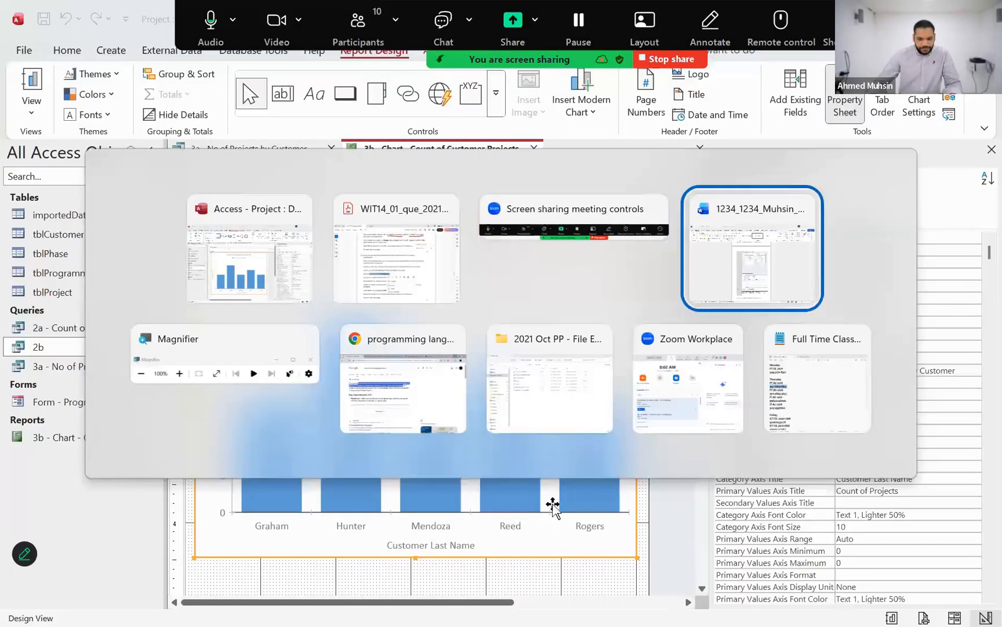
{"action": "left_click", "coordinate": [549, 529]}
{"action": "left_click", "coordinate": [603, 555]}
Place the insertion point under "Screen print of the entire window" in the Word template's 3(b) row and recheck the exam paper's screenprint instructions
{"action": "key", "text": "alt+Tab"}
{"action": "key", "text": "alt+Tab"}
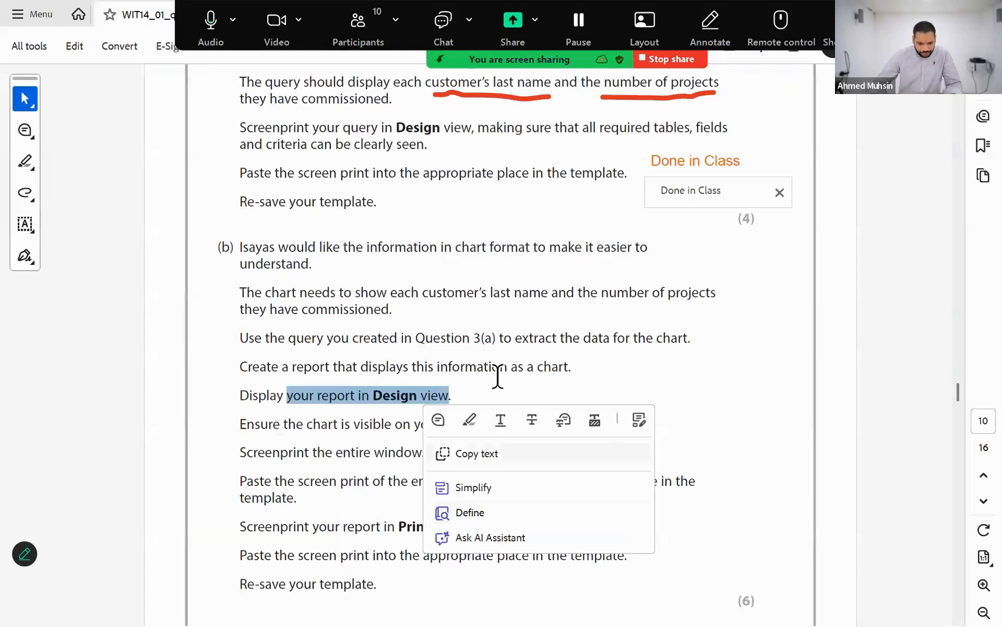
{"action": "left_click", "coordinate": [498, 372]}
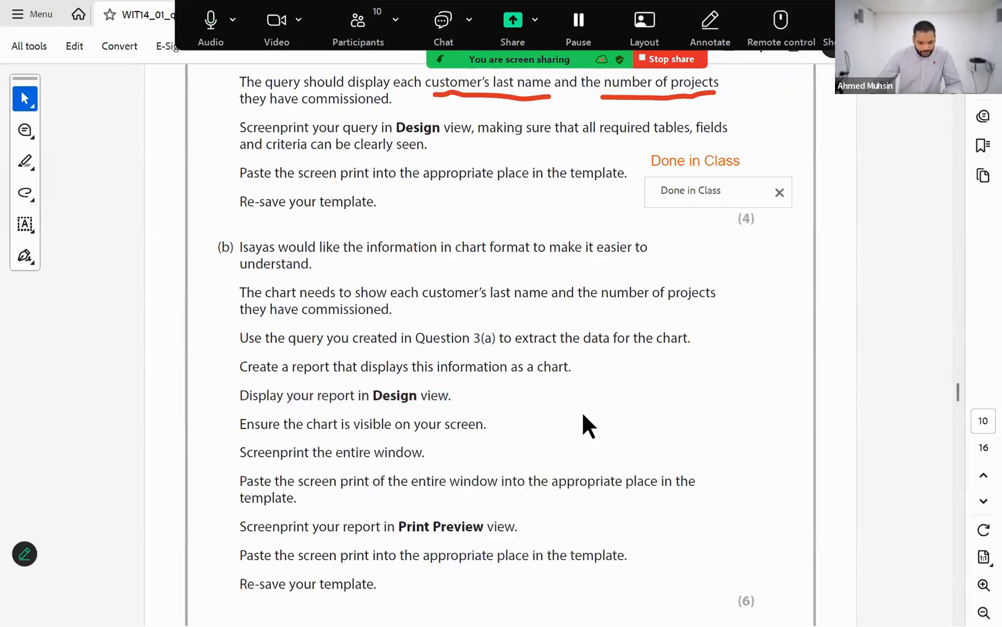
{"action": "key", "text": "alt+Tab"}
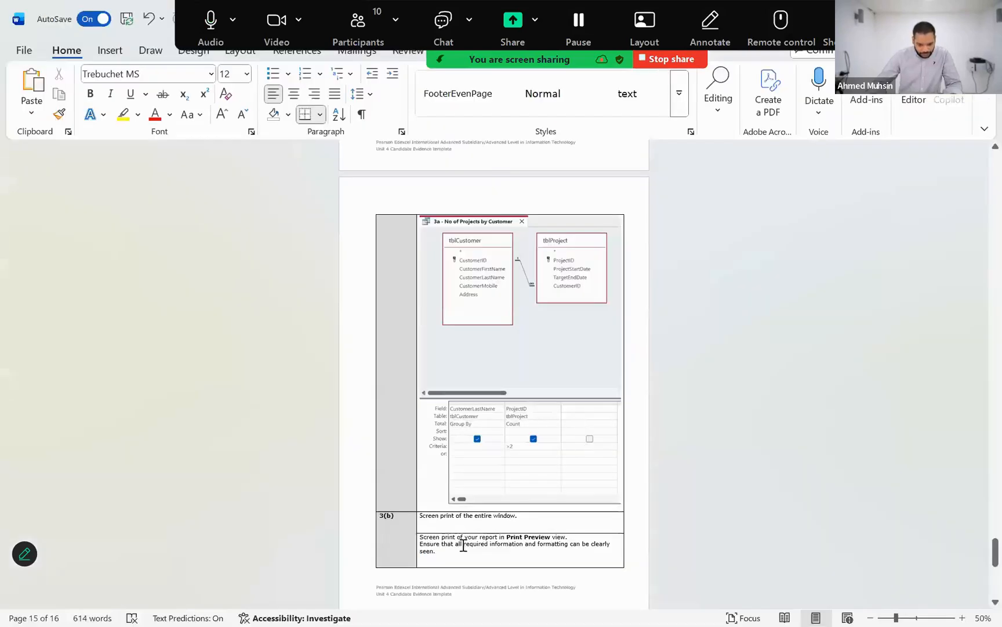
{"action": "left_click", "coordinate": [432, 521]}
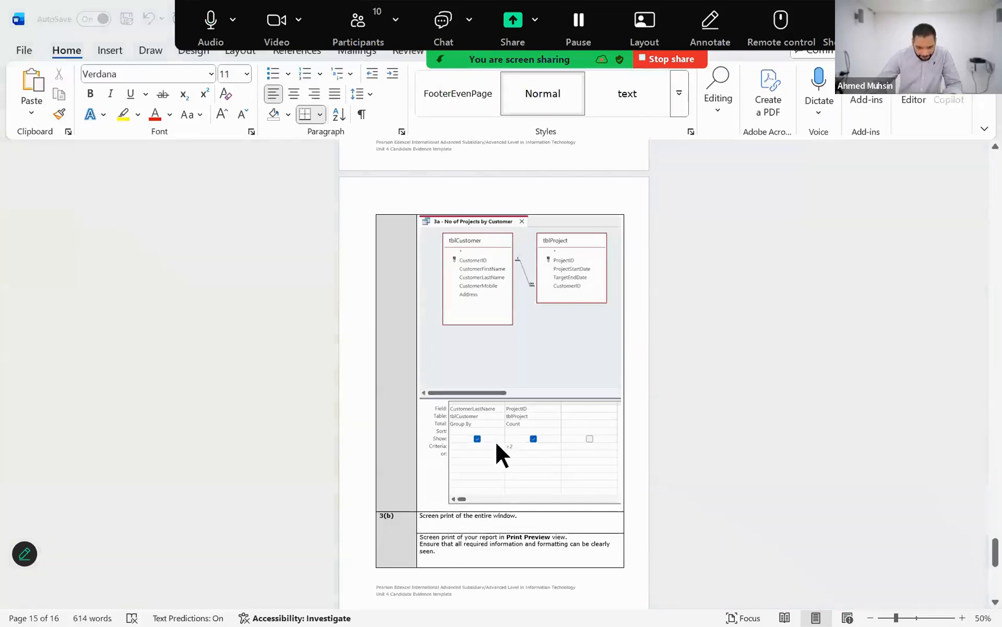
{"action": "key", "text": "alt+Tab"}
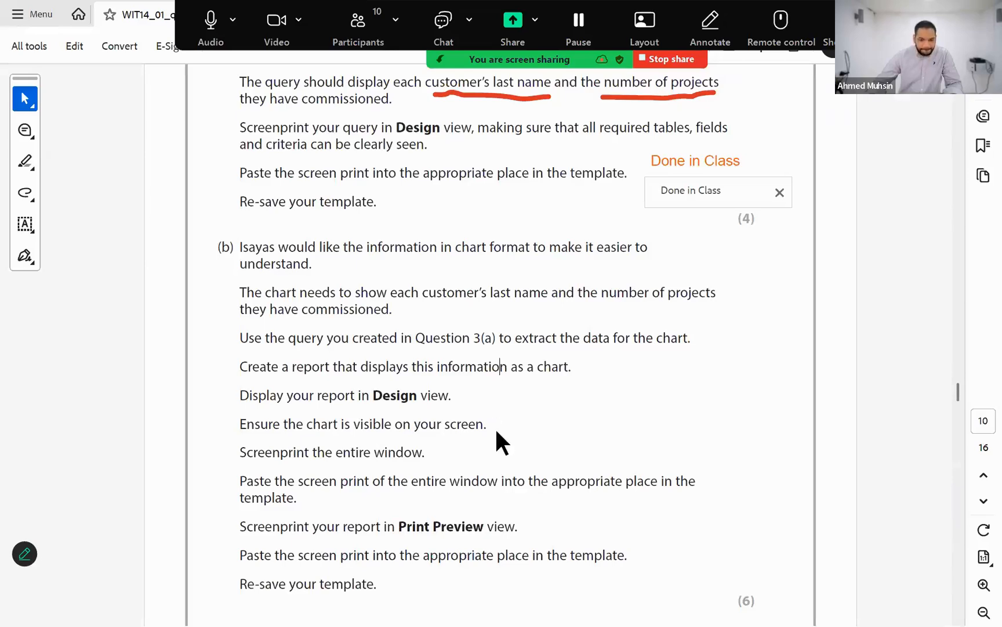
{"action": "left_click_drag", "start_coordinate": [288, 400], "coordinate": [447, 409]}
{"action": "left_click", "coordinate": [338, 422]}
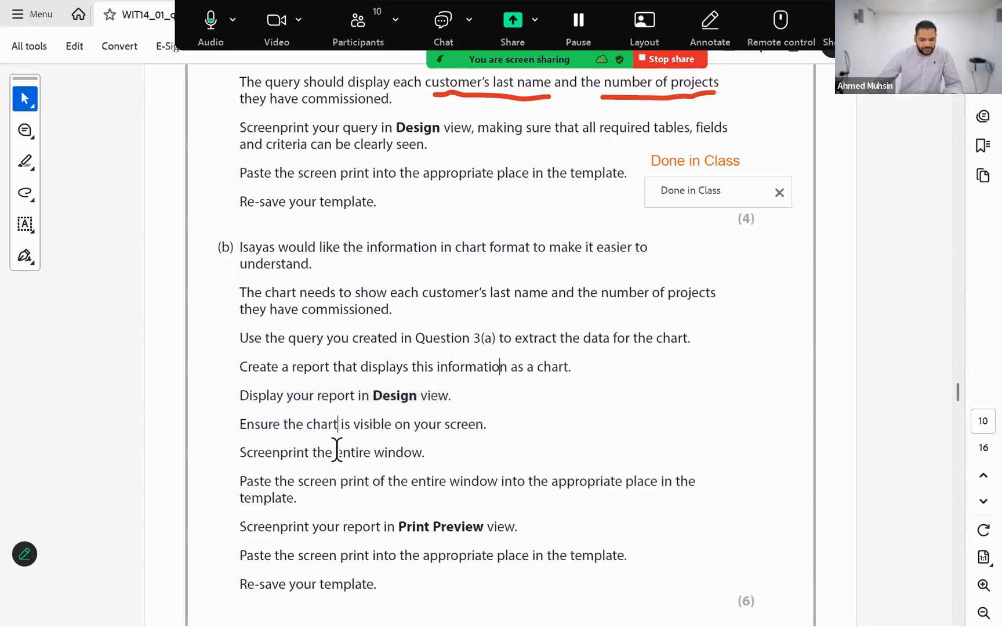
{"action": "key", "text": "alt+Tab"}
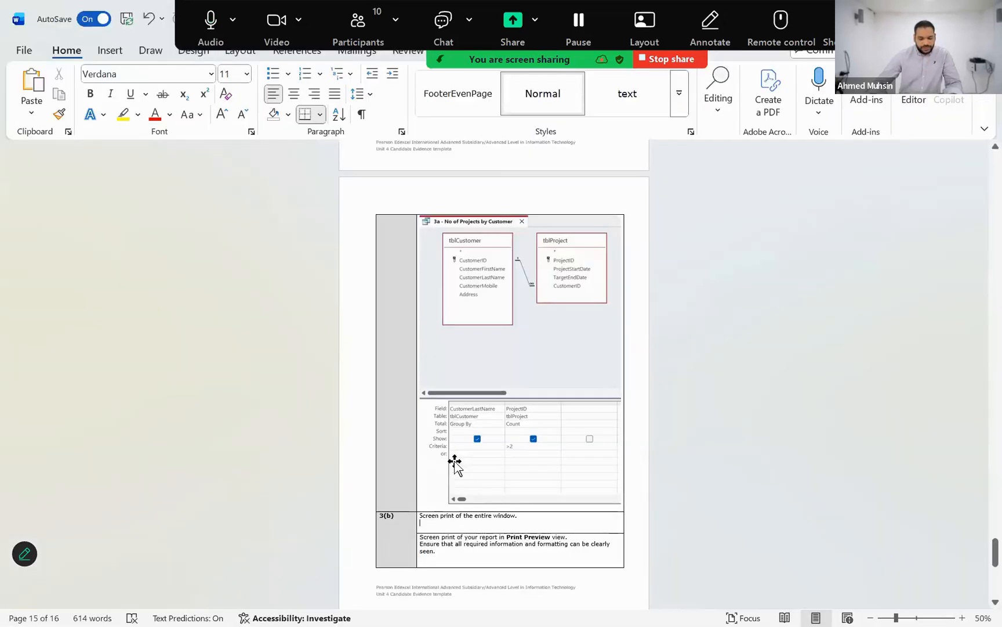
Deselect the chart in Access, capture the entire window in Design view and paste it into the 3(b) entire-window cell of the Word template
{"action": "key", "text": "alt+Tab"}
{"action": "key", "text": "alt+Tab"}
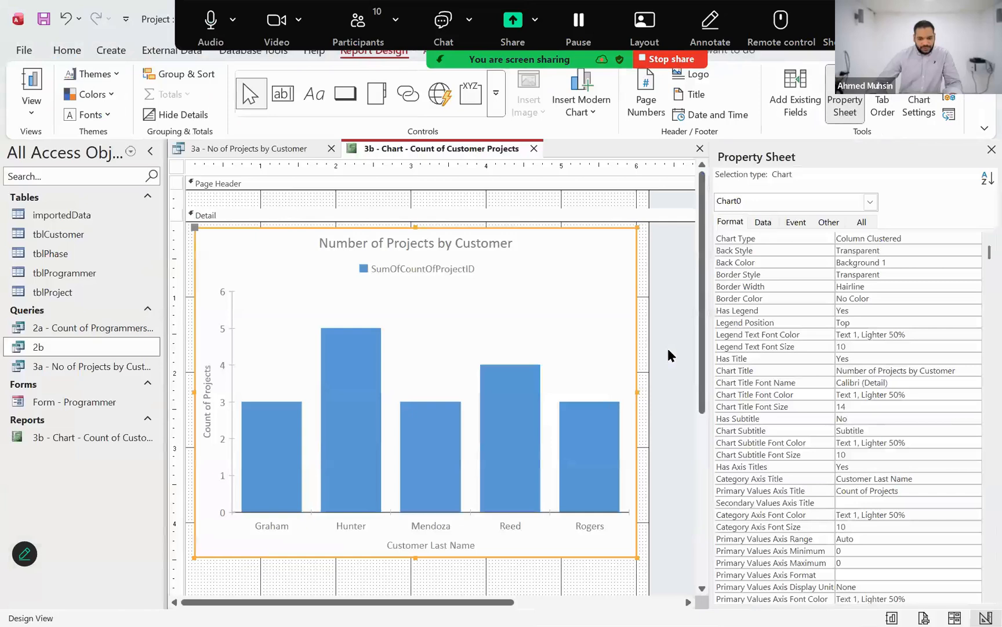
{"action": "left_click", "coordinate": [668, 355]}
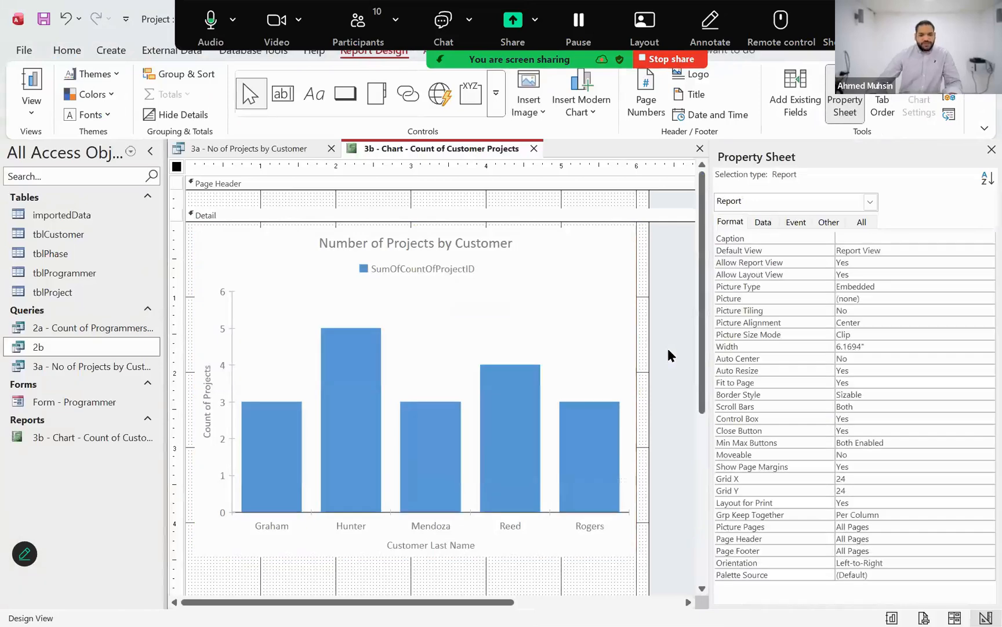
{"action": "key", "text": "super+shift+s"}
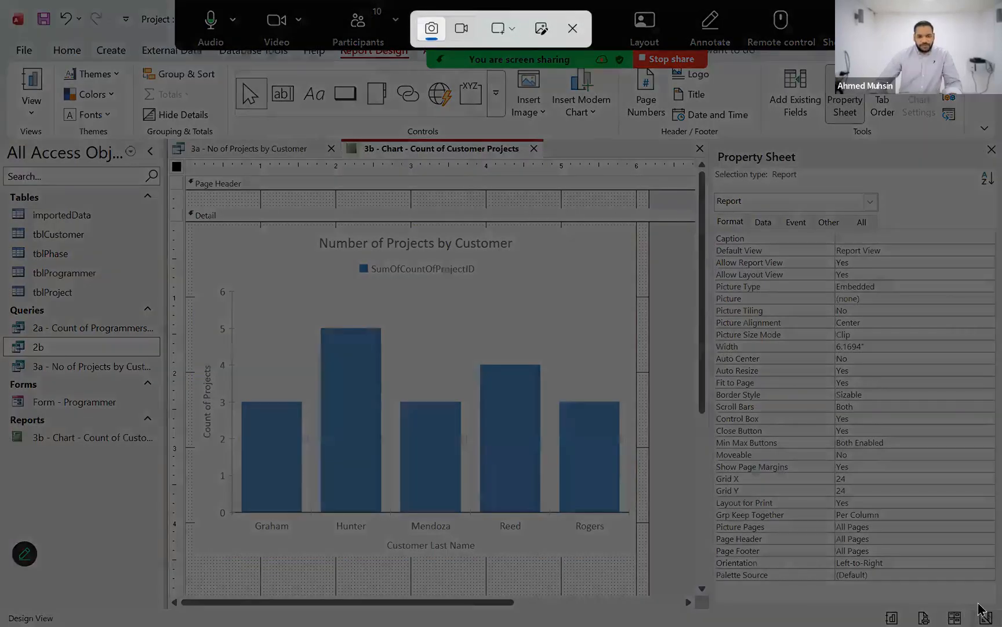
{"action": "key", "text": "Escape"}
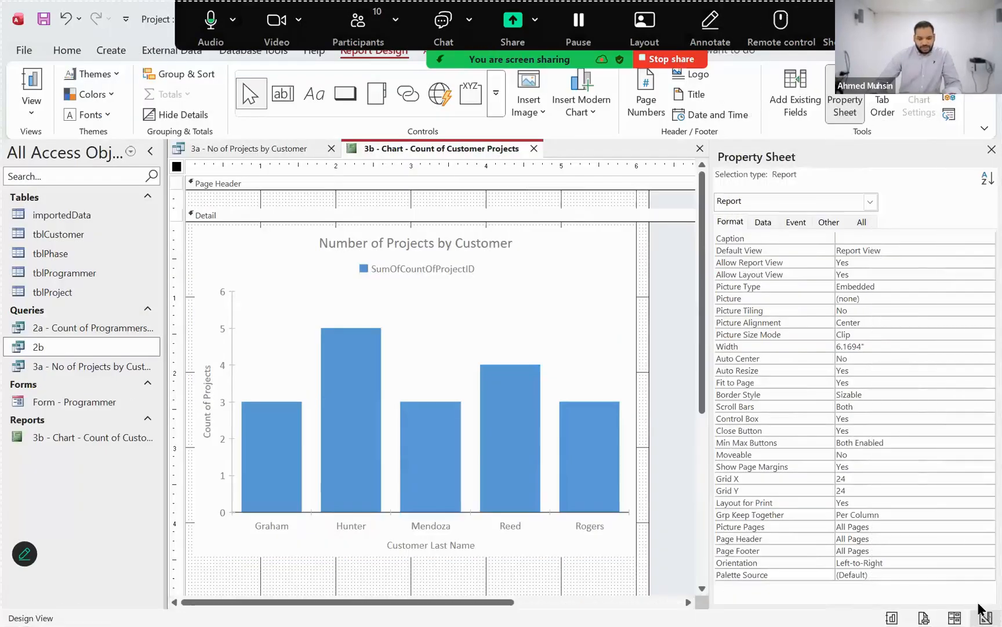
{"action": "key", "text": "alt+Tab"}
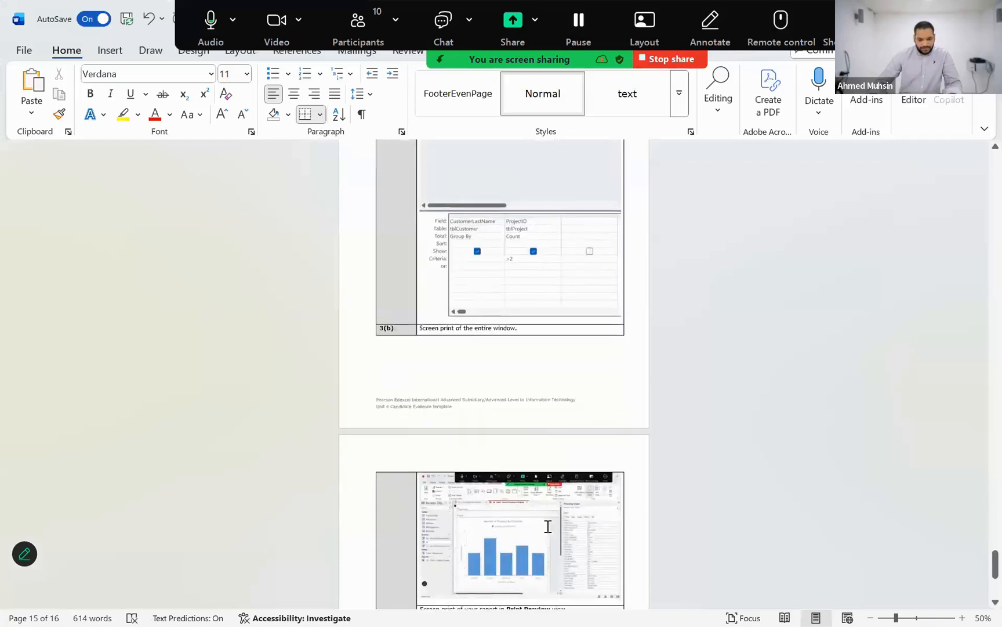
{"action": "scroll", "coordinate": [552, 522], "scroll_direction": "down", "scroll_amount": 3}
Check the remaining 3(b) screenprint requirement in the exam paper and show the chart report in Print Preview in Access
{"action": "key", "text": "alt+Tab"}
{"action": "key", "text": "alt+Tab"}
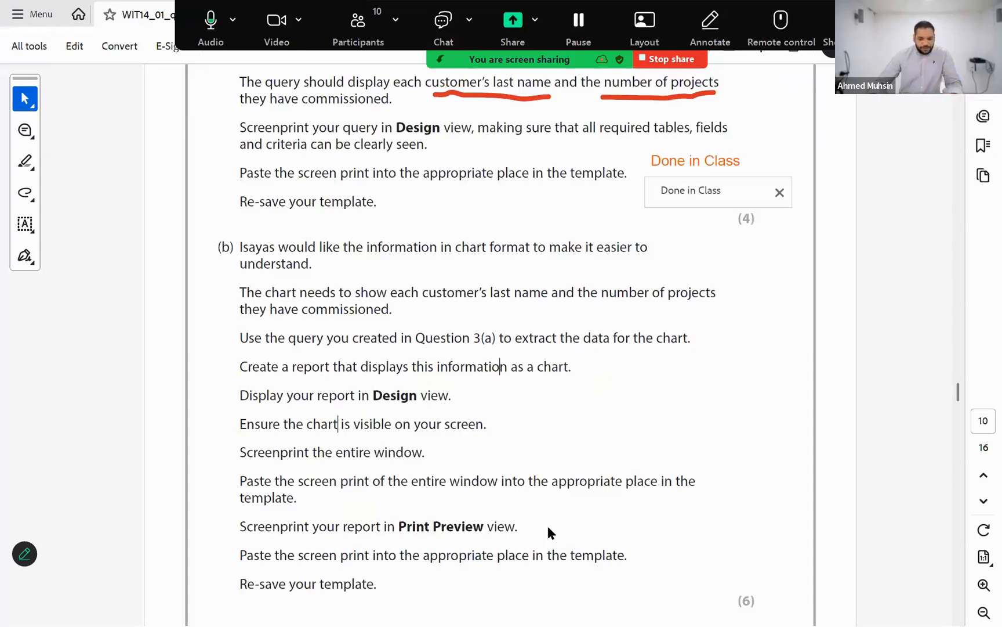
{"action": "key", "text": "alt+Tab"}
{"action": "key", "text": "alt+Tab"}
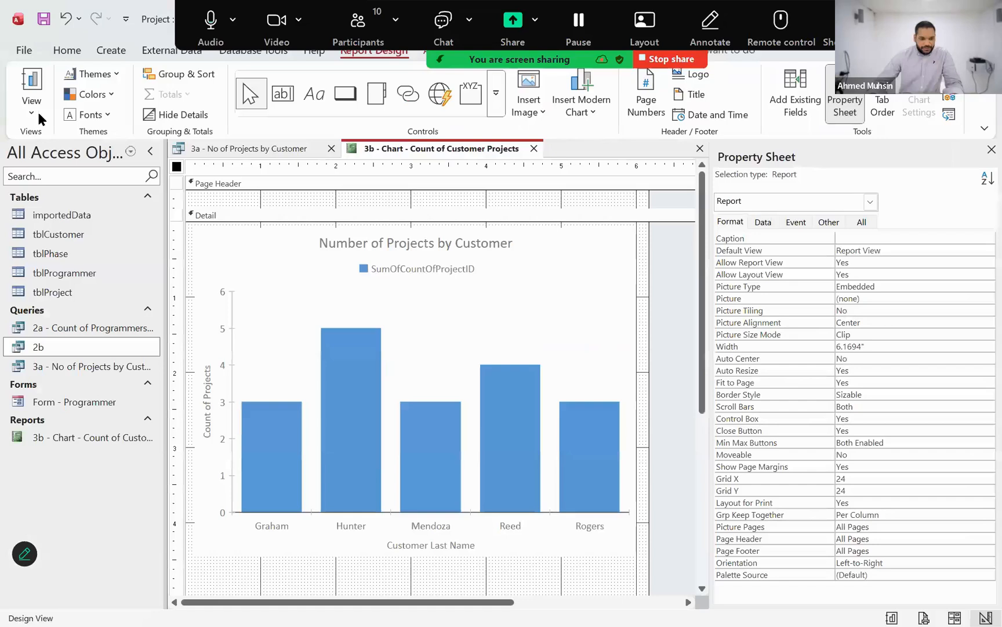
{"action": "left_click", "coordinate": [32, 110]}
{"action": "left_click", "coordinate": [81, 176]}
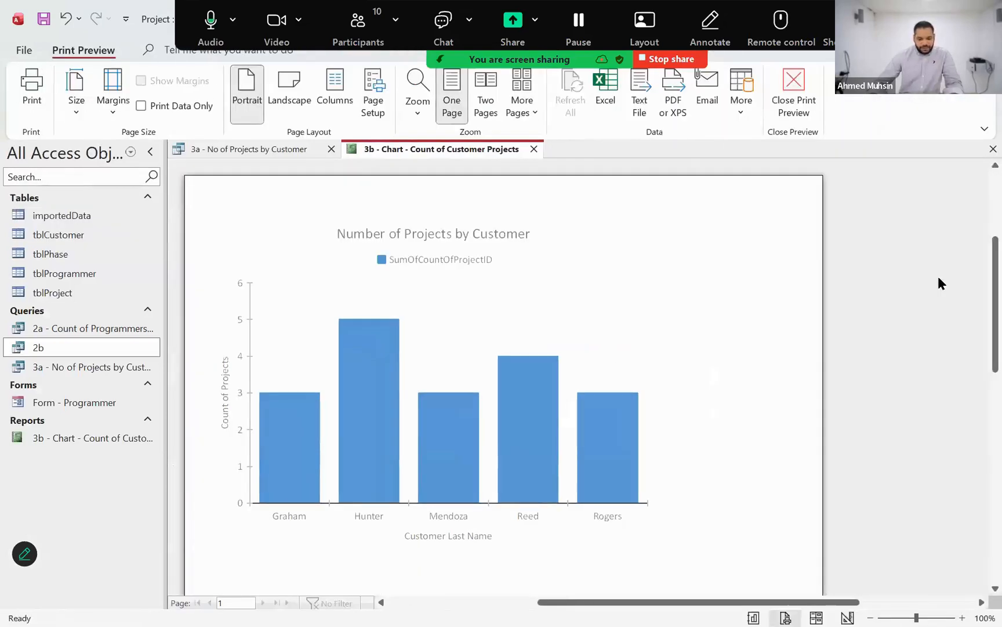
Capture the previewed report page with its chart and paste it into the 3(b) Print Preview cell of the Word template
{"action": "key", "text": "super+shift+s"}
{"action": "left_click_drag", "start_coordinate": [181, 170], "coordinate": [835, 595]}
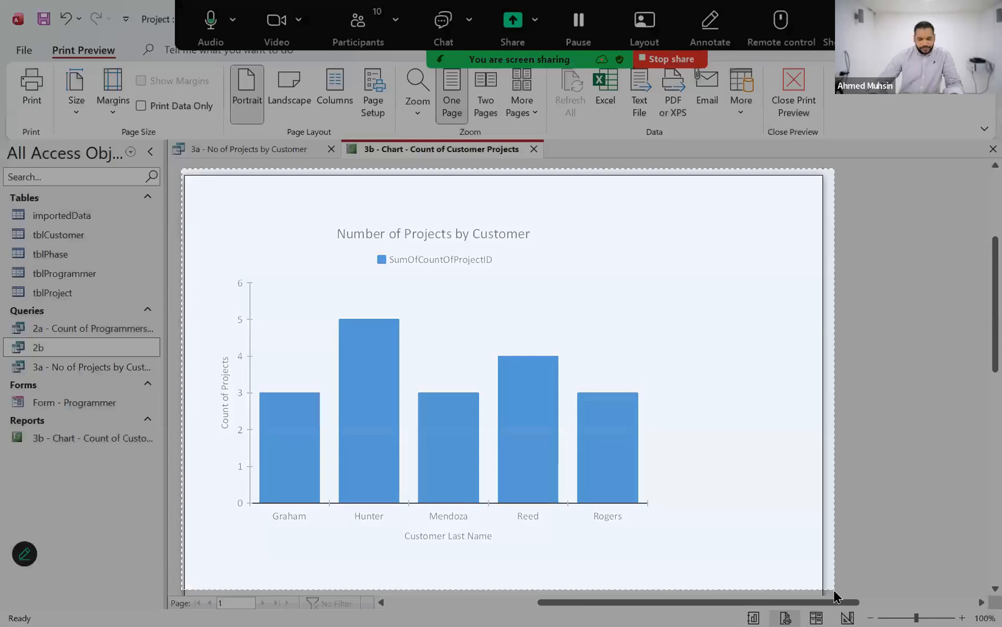
{"action": "key", "text": "alt+Tab"}
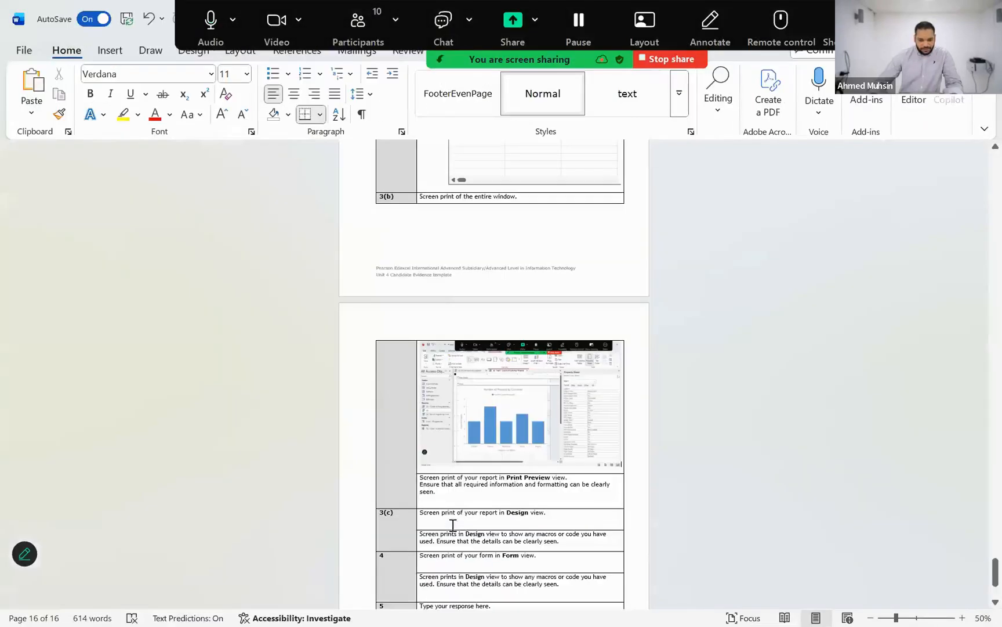
{"action": "left_click", "coordinate": [451, 499]}
{"action": "key", "text": "ctrl+v"}
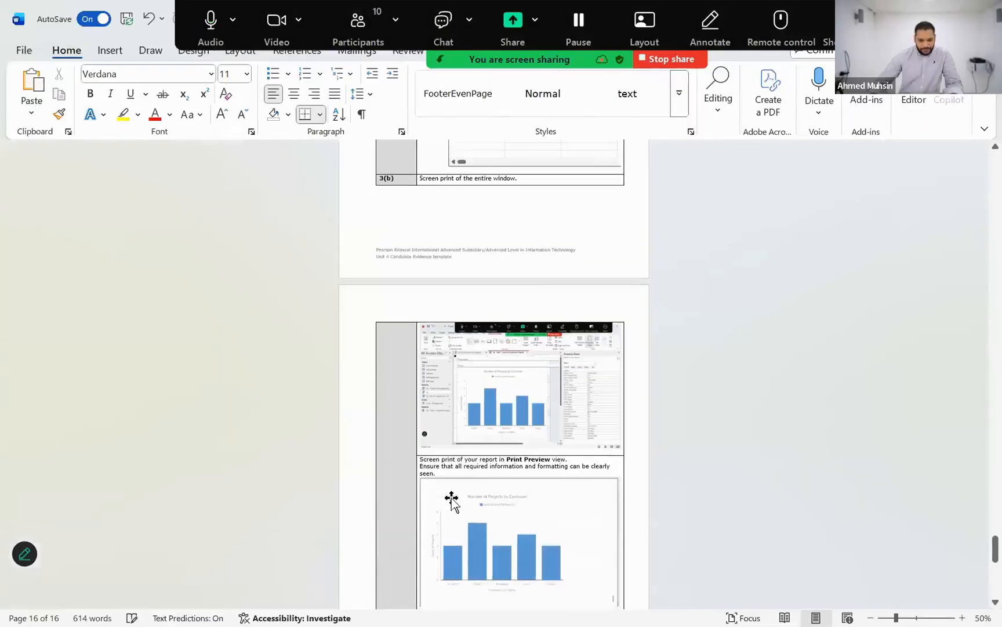
{"action": "left_click", "coordinate": [528, 506]}
{"action": "left_click", "coordinate": [718, 478]}
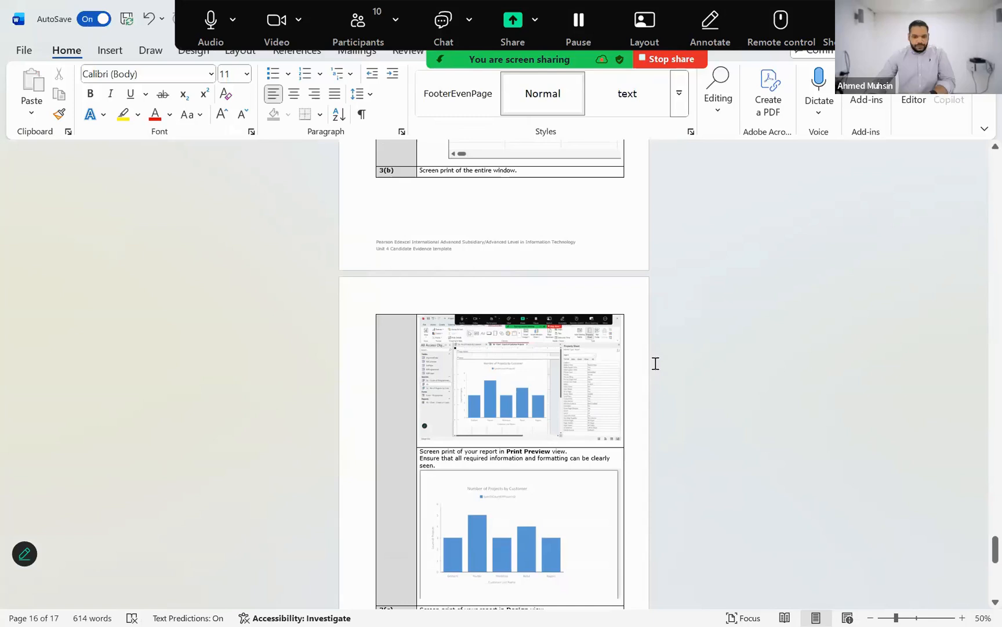
Switch to the exam paper PDF and add a "Done in Class" text note beside the question 3(b) instructions
{"action": "key", "text": "alt+Tab"}
{"action": "key", "text": "Tab"}
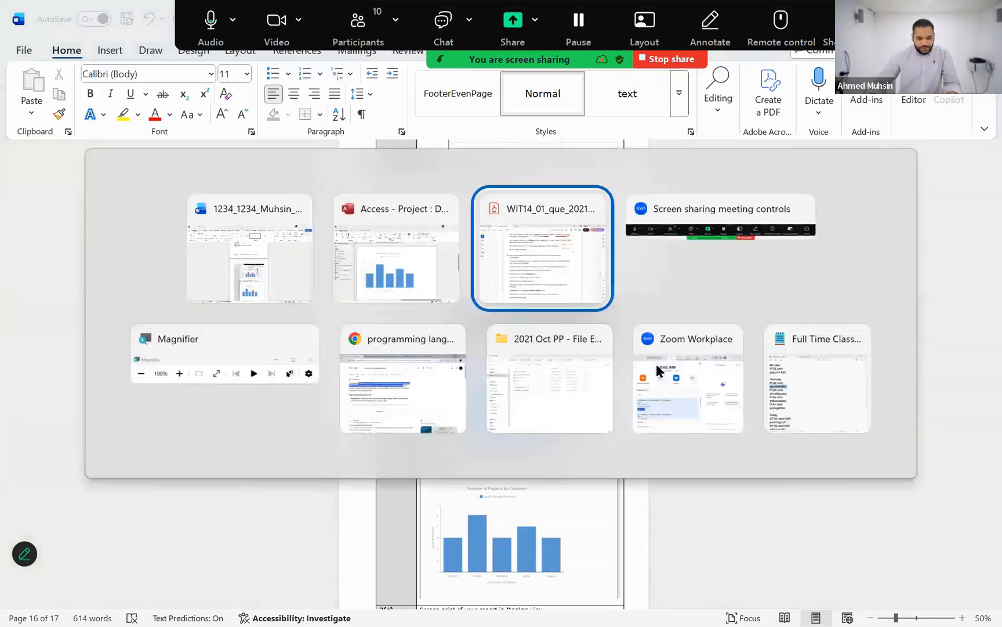
{"action": "left_click", "coordinate": [25, 224]}
{"action": "left_click", "coordinate": [625, 434]}
{"action": "left_click", "coordinate": [626, 435]}
{"action": "type", "text": "Done in"}
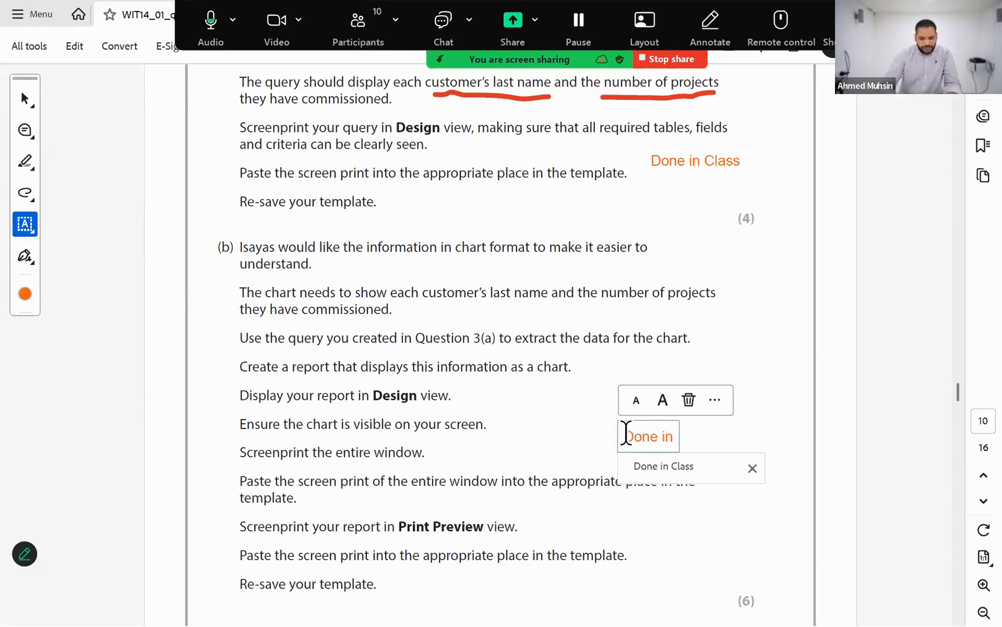
{"action": "type", "text": "Class"}
{"action": "key", "text": "Left"}
{"action": "key", "text": "Left"}
{"action": "key", "text": "Left"}
{"action": "key", "text": "Left"}
{"action": "key", "text": "Left"}
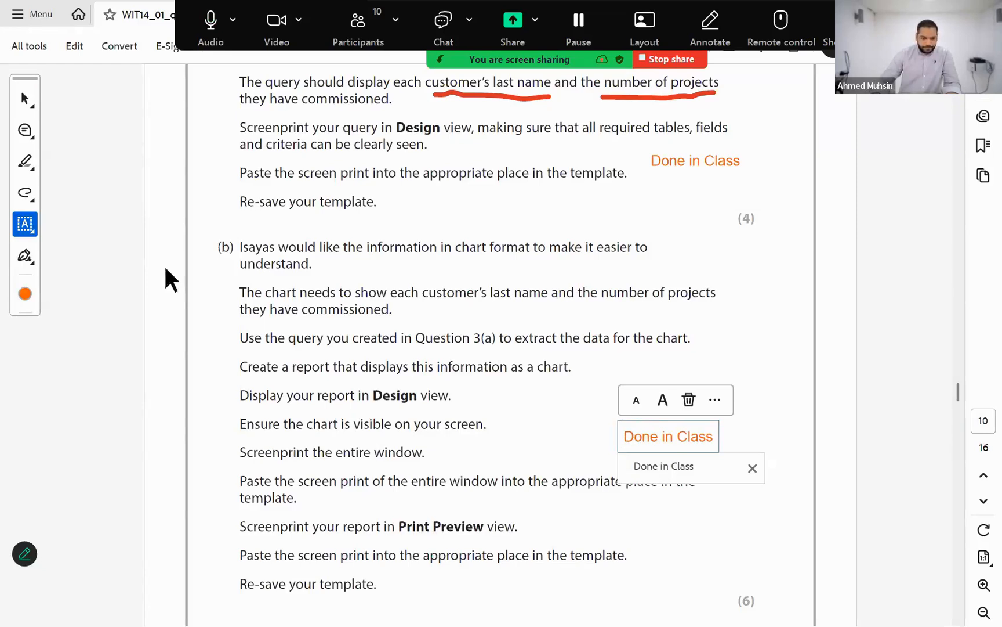
Leave the text note tool, close the note pop-up and read the question 3(c) instructions on page 11
{"action": "left_click", "coordinate": [25, 99]}
{"action": "left_click", "coordinate": [25, 101]}
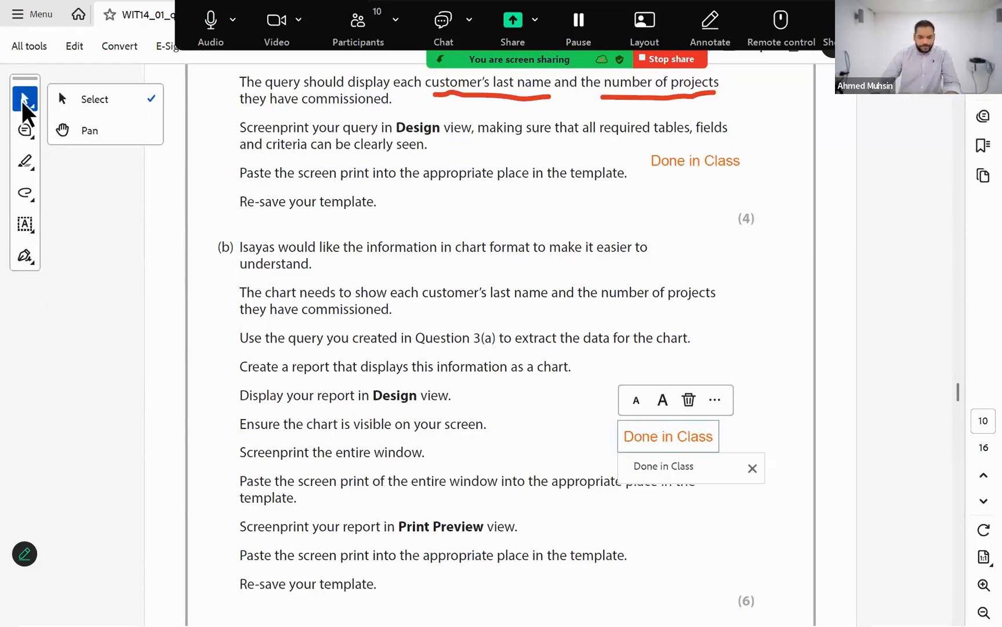
{"action": "left_click", "coordinate": [450, 293]}
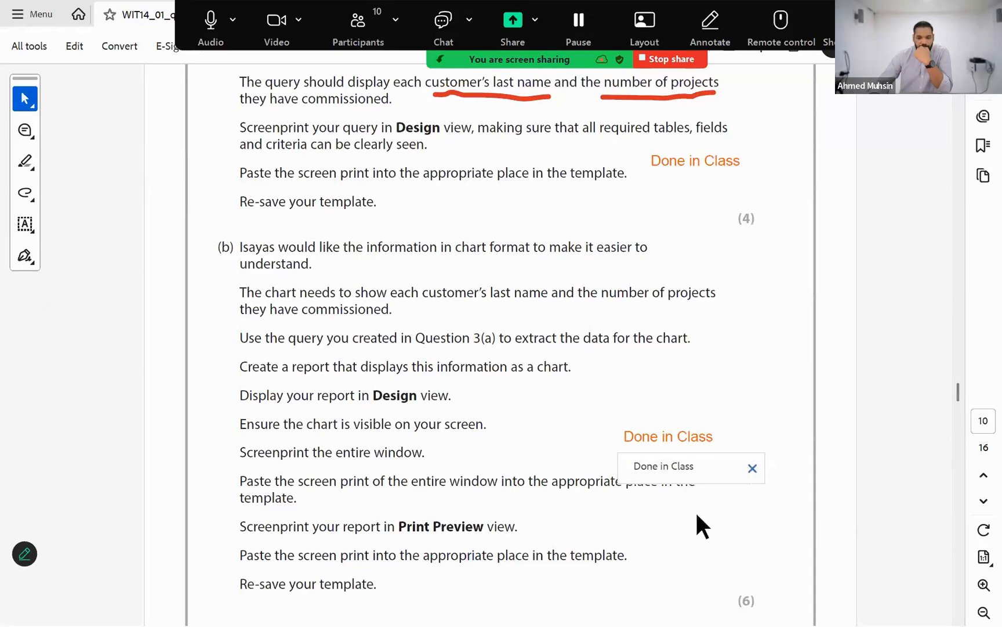
{"action": "scroll", "coordinate": [698, 482], "scroll_direction": "down", "scroll_amount": 3}
{"action": "scroll", "coordinate": [697, 490], "scroll_direction": "down", "scroll_amount": 12}
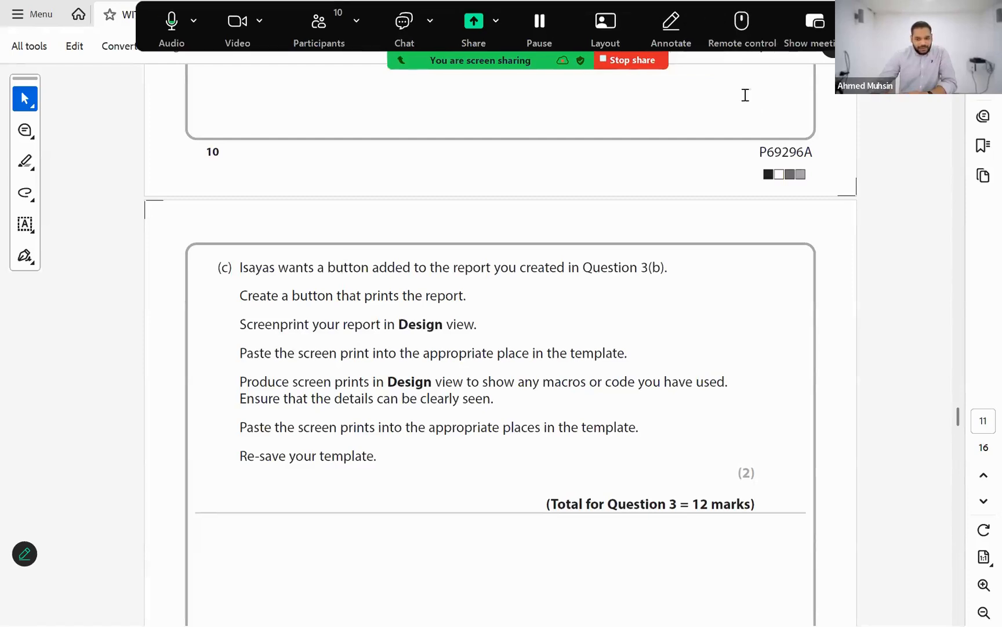
Switch to Access, show the chart report in Design view and go to the empty Detail area below the chart
{"action": "key", "text": "alt+Tab"}
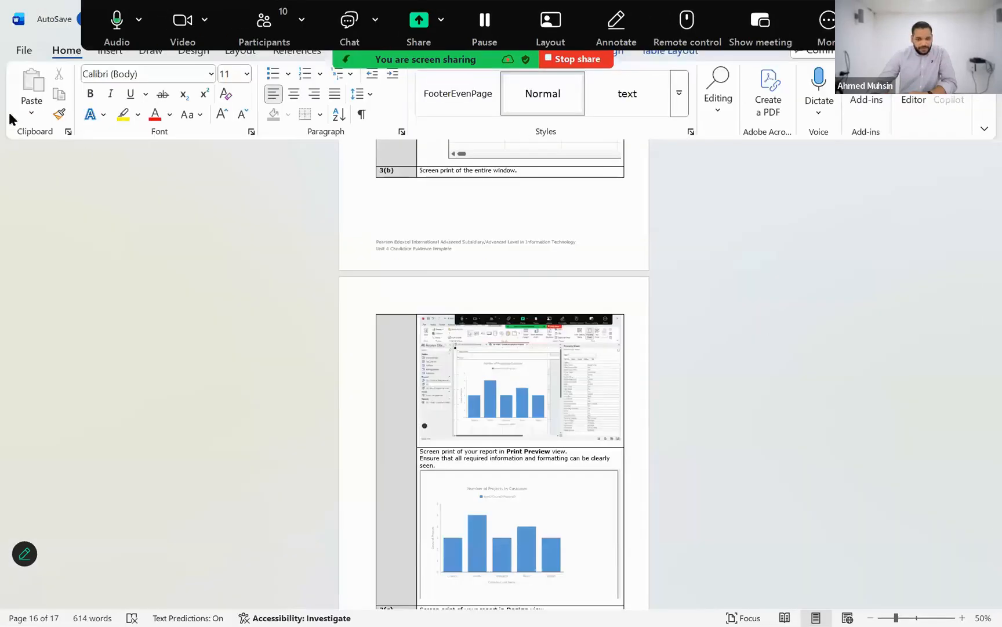
{"action": "key", "text": "alt+Tab"}
{"action": "left_click", "coordinate": [790, 103]}
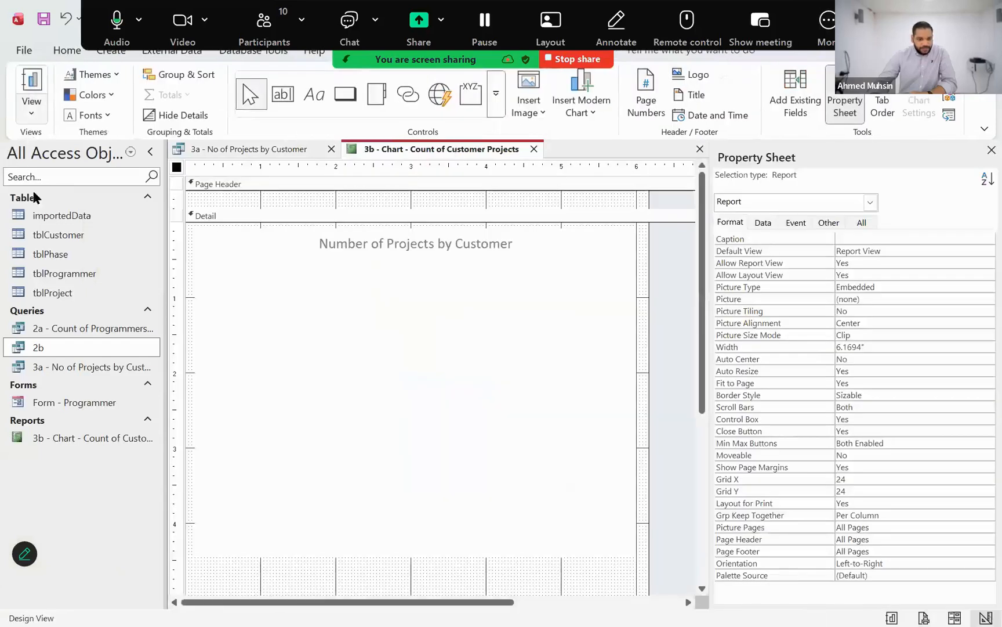
{"action": "left_click", "coordinate": [30, 112]}
{"action": "left_click", "coordinate": [53, 246]}
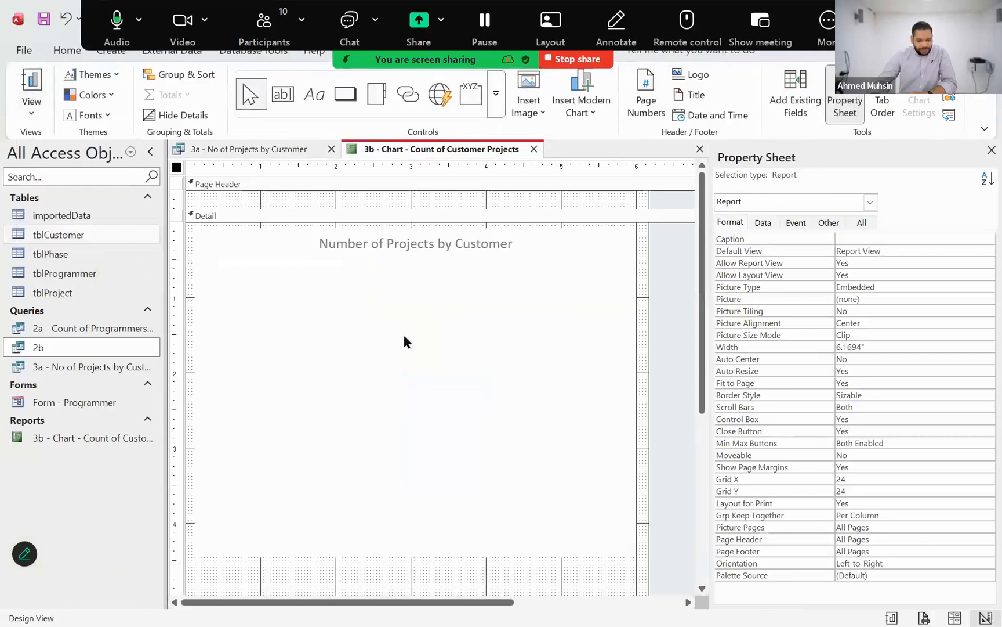
{"action": "scroll", "coordinate": [470, 453], "scroll_direction": "down", "scroll_amount": 5}
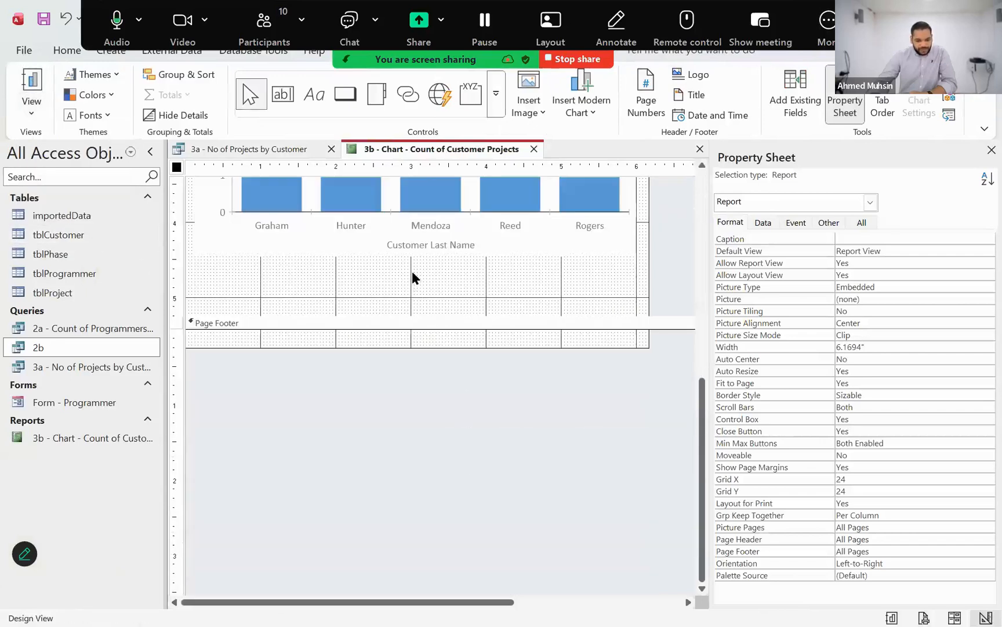
{"action": "mouse_move", "coordinate": [414, 316]}
{"action": "left_mouse_down"}
{"action": "mouse_move", "coordinate": [414, 304]}
{"action": "mouse_move", "coordinate": [415, 316]}
{"action": "left_mouse_up"}
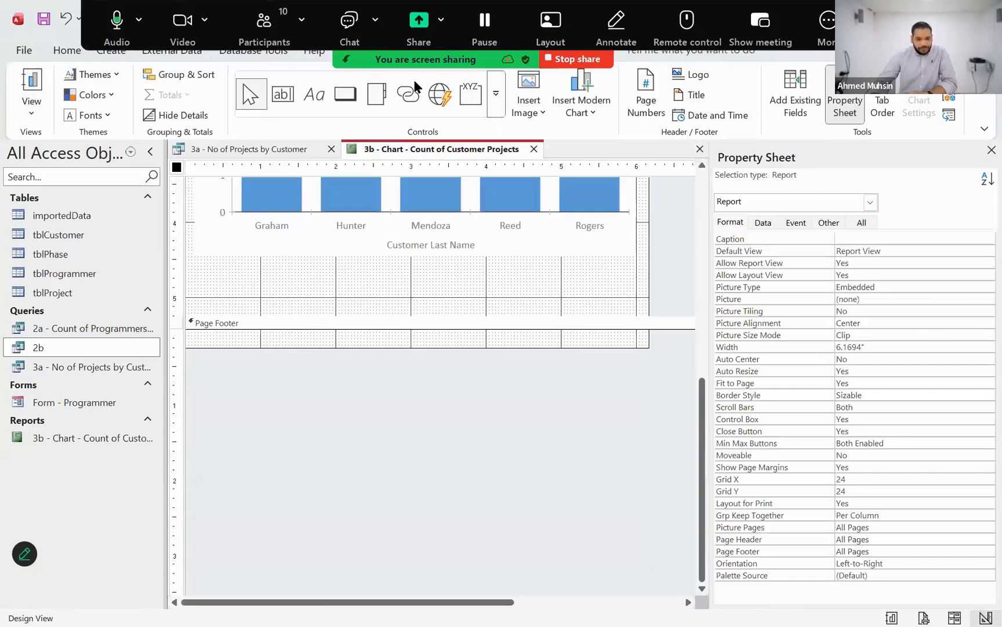
Draw a command button about 2" wide and 0.42" high below the chart and caption it "Print Chart"
{"action": "left_click", "coordinate": [337, 94]}
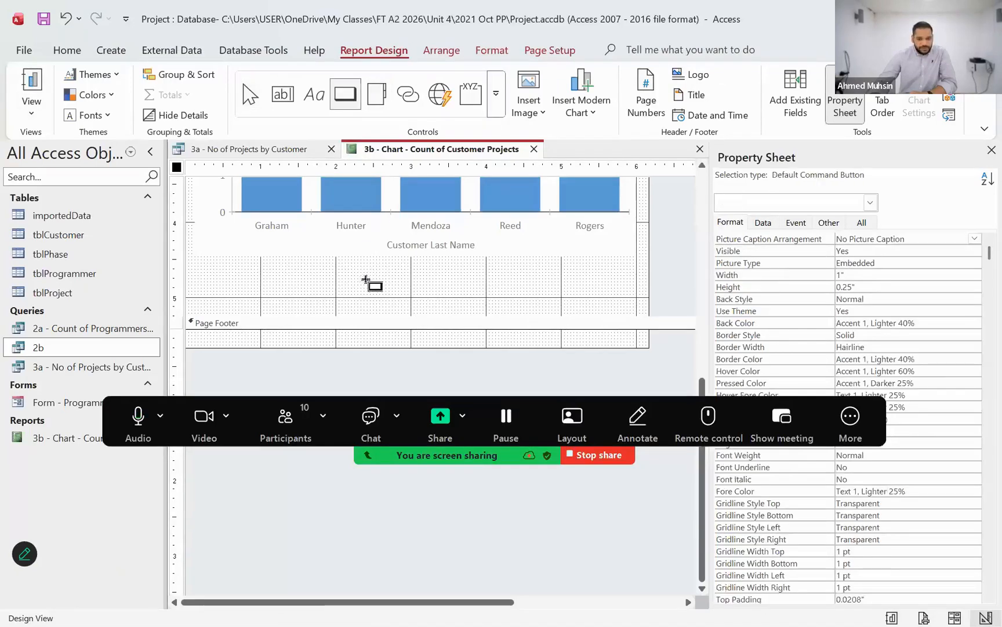
{"action": "left_click_drag", "start_coordinate": [337, 265], "coordinate": [487, 297]}
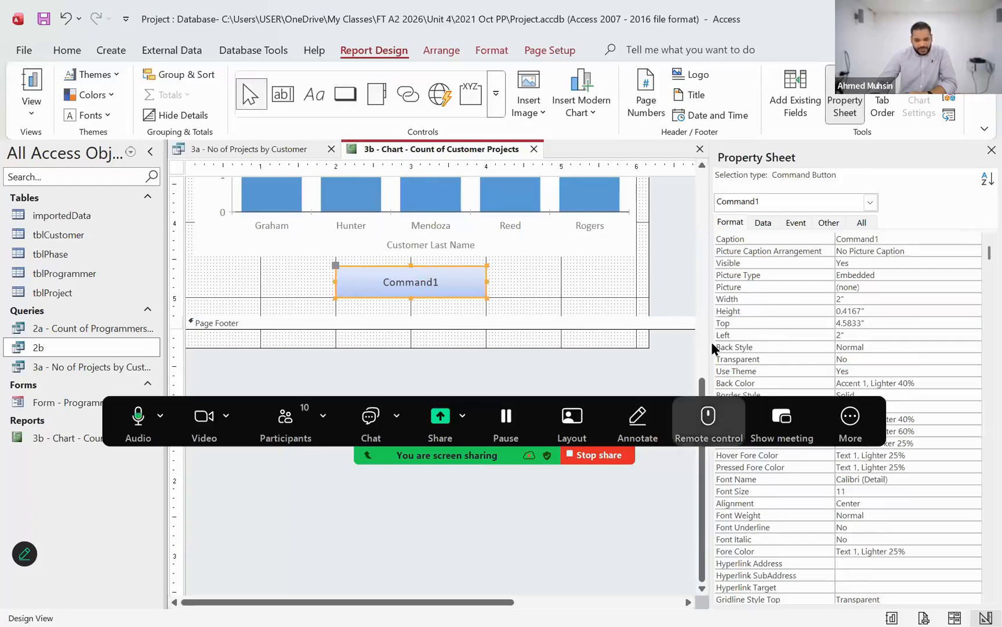
{"action": "left_click", "coordinate": [395, 281]}
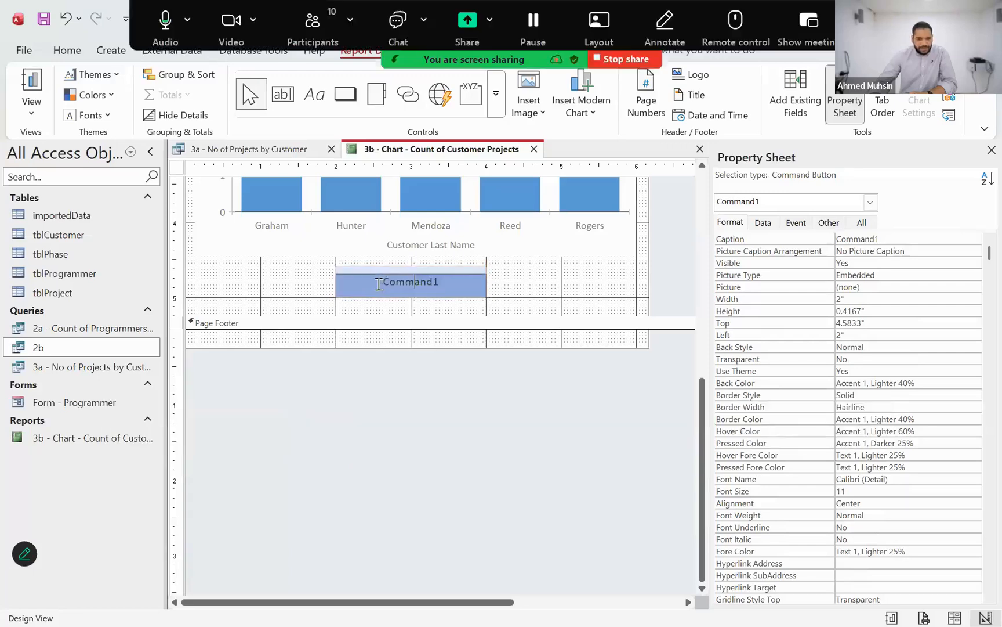
{"action": "double_click", "coordinate": [462, 281]}
{"action": "type", "text": "Print Chart"}
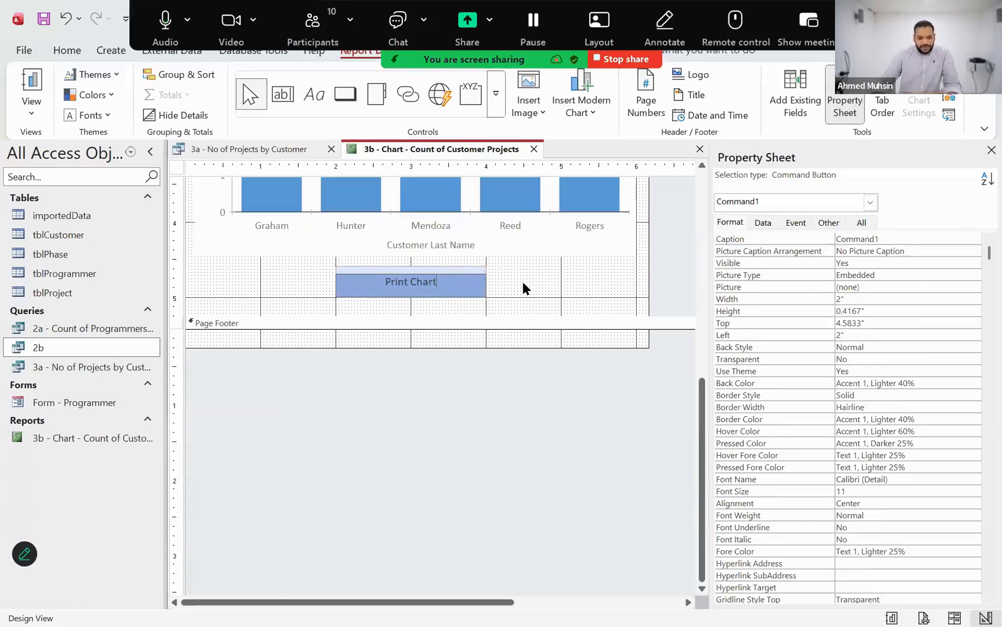
{"action": "left_click", "coordinate": [525, 289]}
Make the Print Chart button's text bold at size 14
{"action": "left_click", "coordinate": [387, 277]}
{"action": "double_click", "coordinate": [388, 277]}
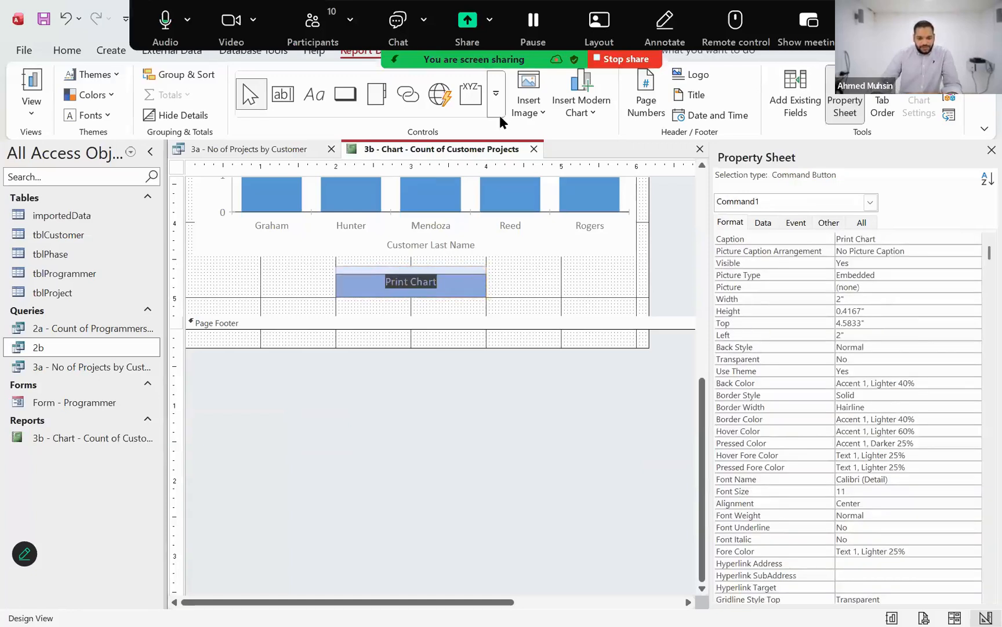
{"action": "left_click", "coordinate": [493, 51]}
{"action": "left_click", "coordinate": [134, 105]}
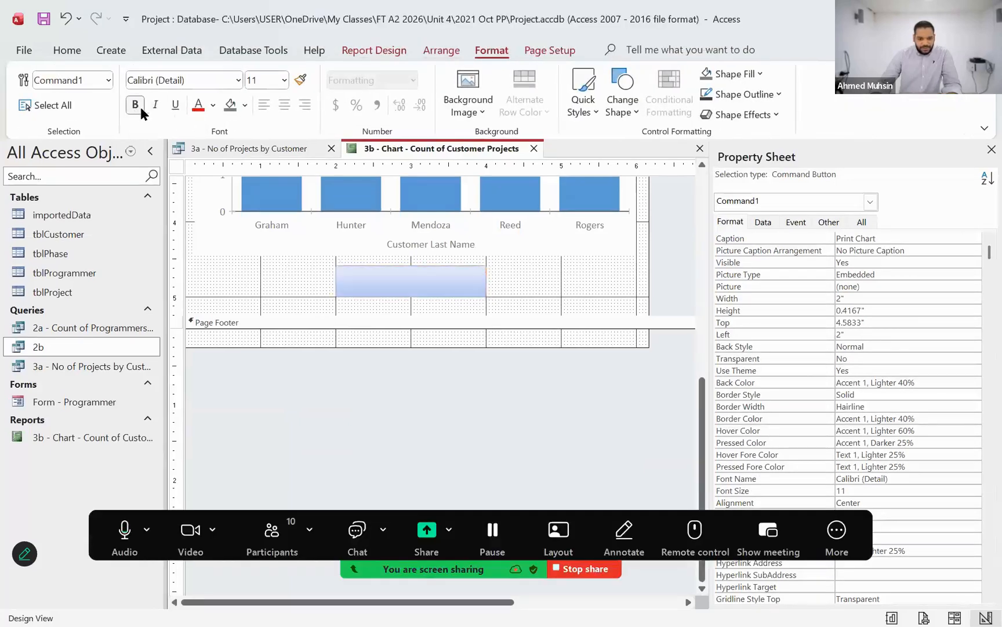
{"action": "type", "text": "14"}
{"action": "key", "text": "Return"}
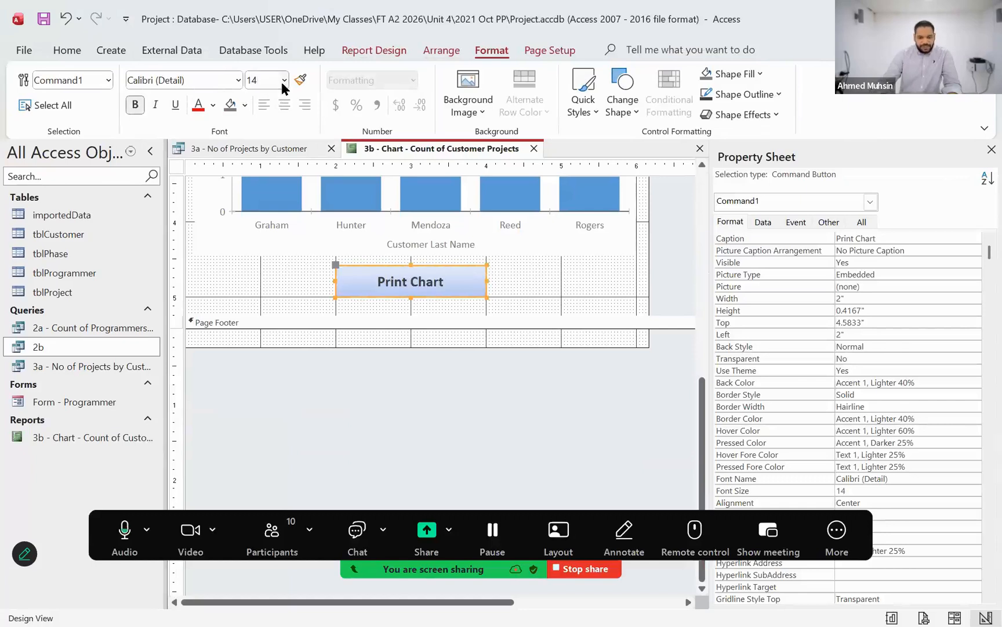
{"action": "left_click", "coordinate": [378, 397]}
Build an event for the Print Chart button using the Macro Builder
{"action": "left_click", "coordinate": [381, 298]}
{"action": "left_click", "coordinate": [383, 292]}
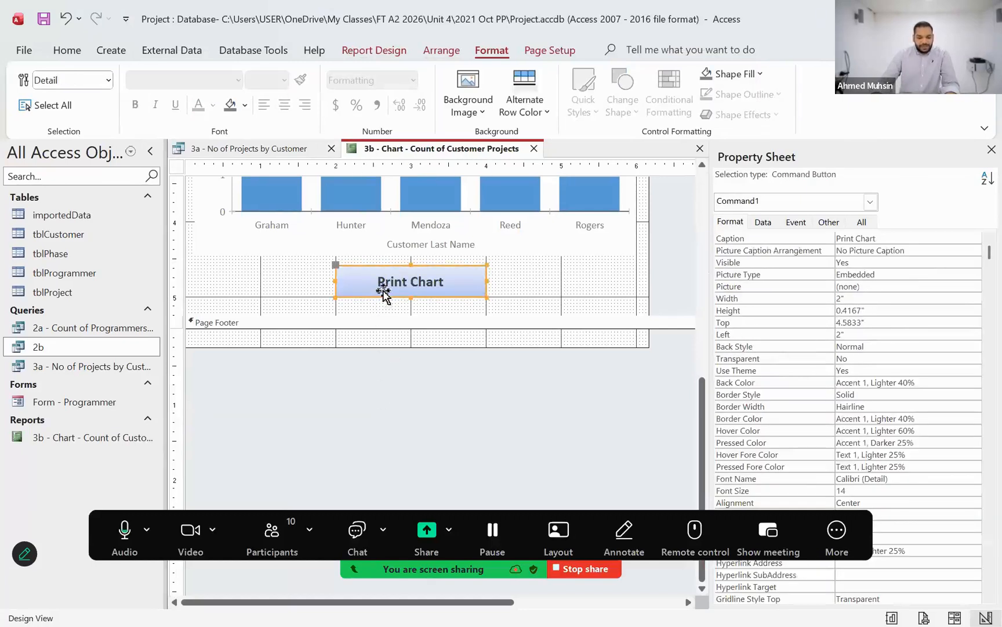
{"action": "right_click", "coordinate": [383, 296]}
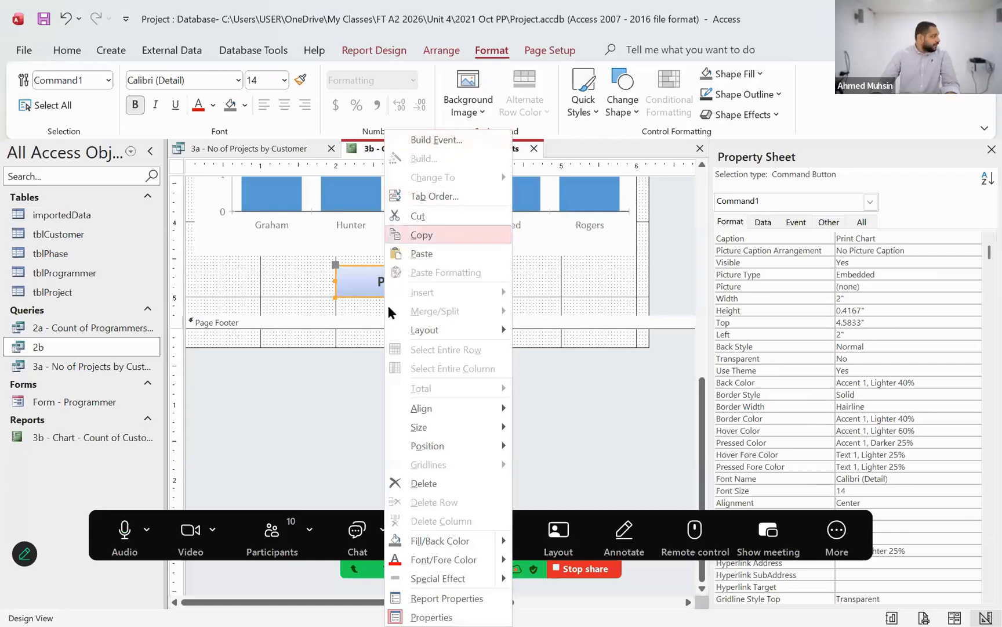
{"action": "left_click", "coordinate": [345, 299]}
{"action": "left_click", "coordinate": [369, 286]}
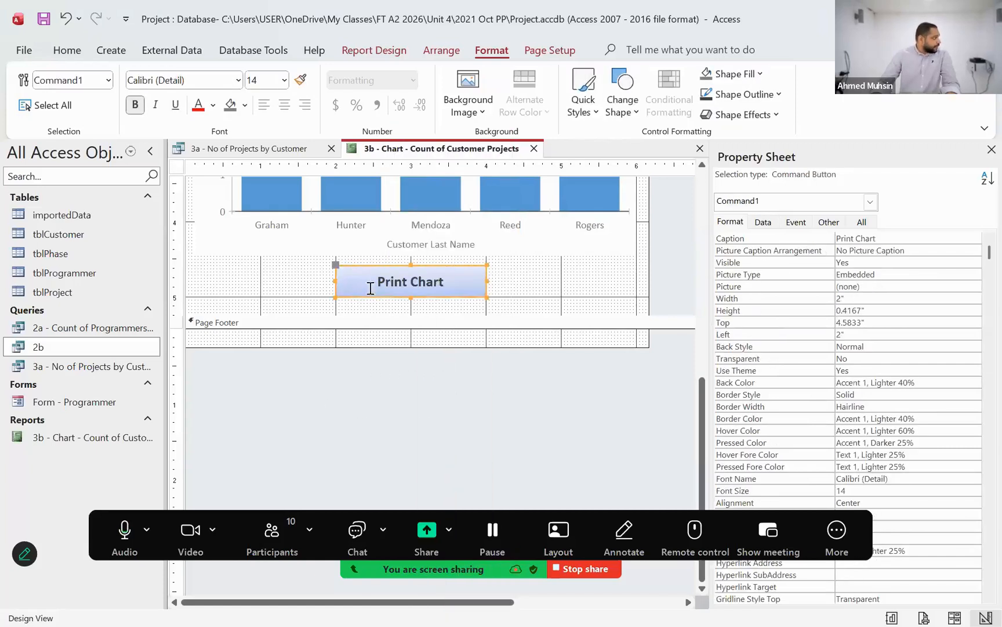
{"action": "right_click", "coordinate": [375, 297]}
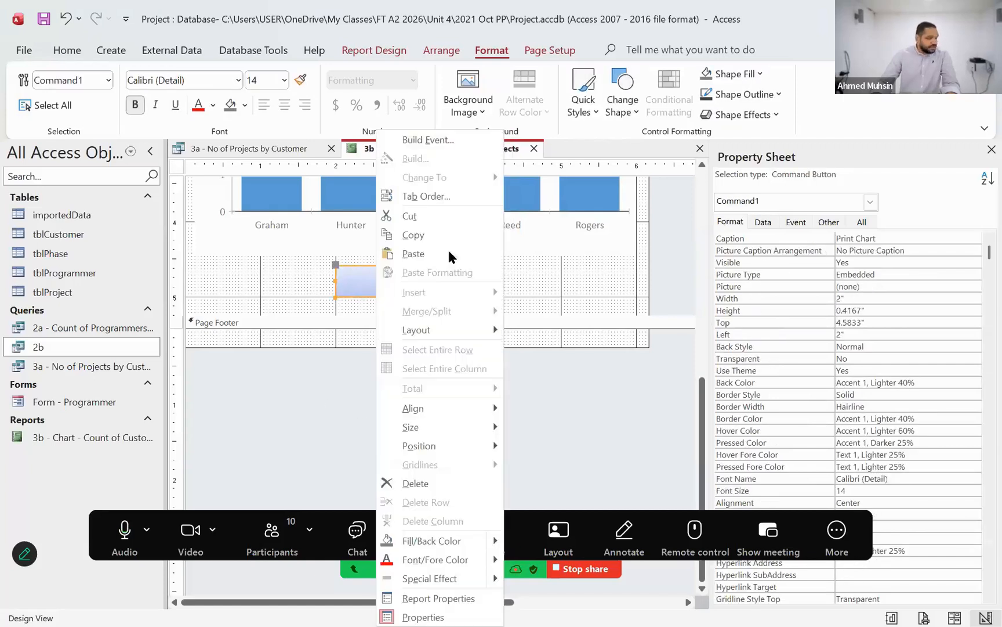
{"action": "left_click", "coordinate": [442, 140]}
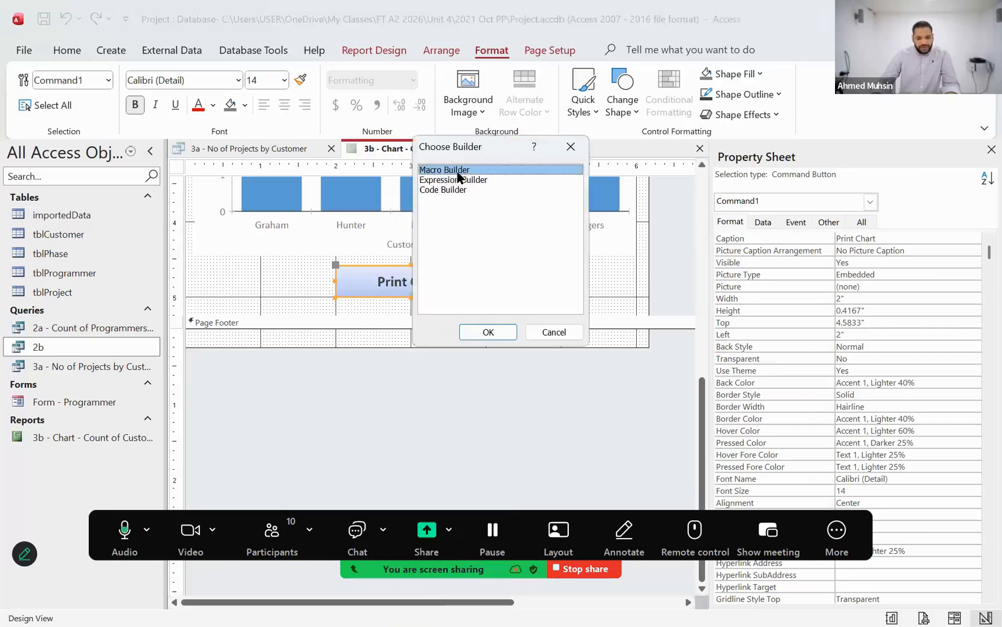
{"action": "left_click", "coordinate": [487, 332]}
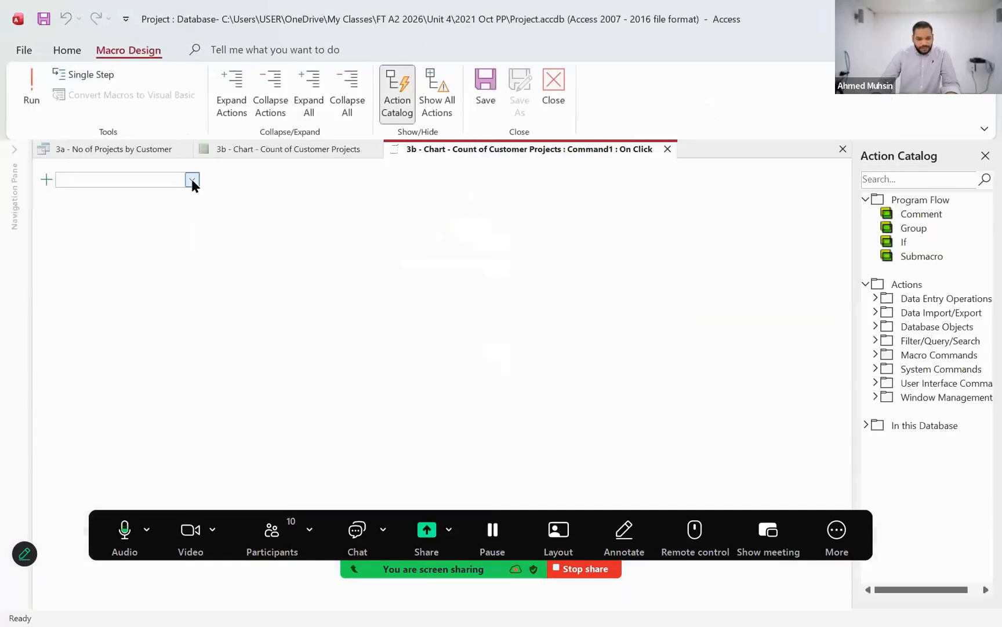
Add an OpenReport action for "3b - Chart - Count of Customer Projects" with Print as the view, and close the macro
{"action": "left_click", "coordinate": [192, 180]}
{"action": "scroll", "coordinate": [131, 390], "scroll_direction": "down", "scroll_amount": 3}
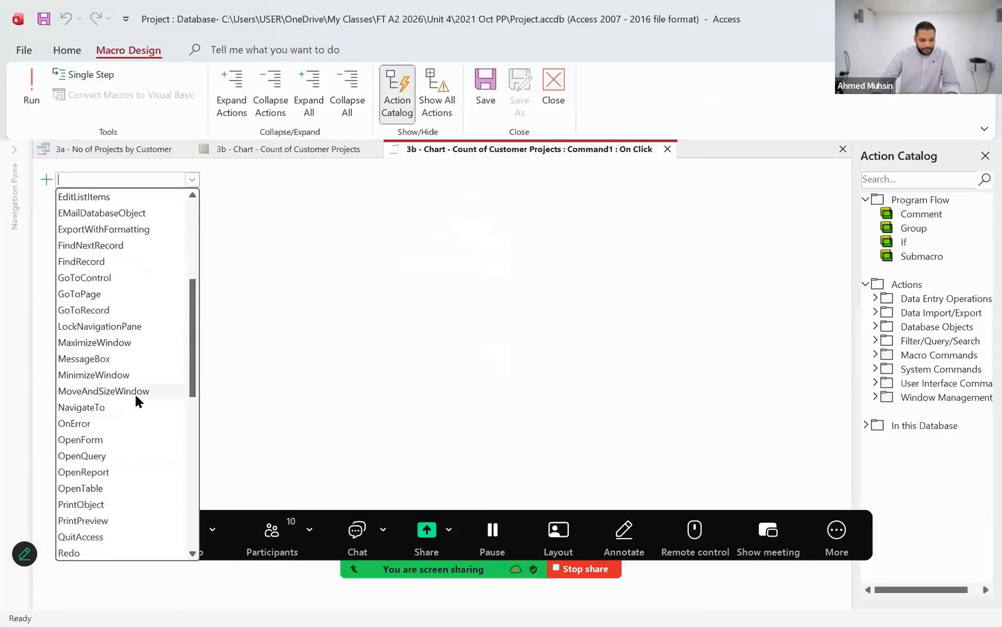
{"action": "scroll", "coordinate": [136, 397], "scroll_direction": "down", "scroll_amount": 1}
{"action": "left_click", "coordinate": [123, 422]}
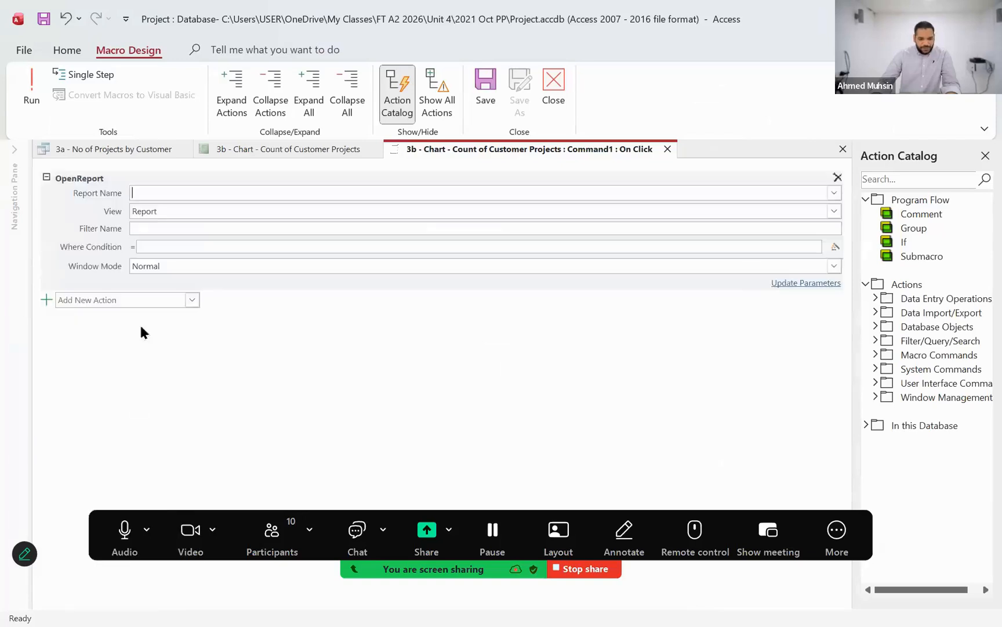
{"action": "left_click", "coordinate": [833, 193]}
{"action": "left_click", "coordinate": [203, 209]}
{"action": "left_click", "coordinate": [199, 210]}
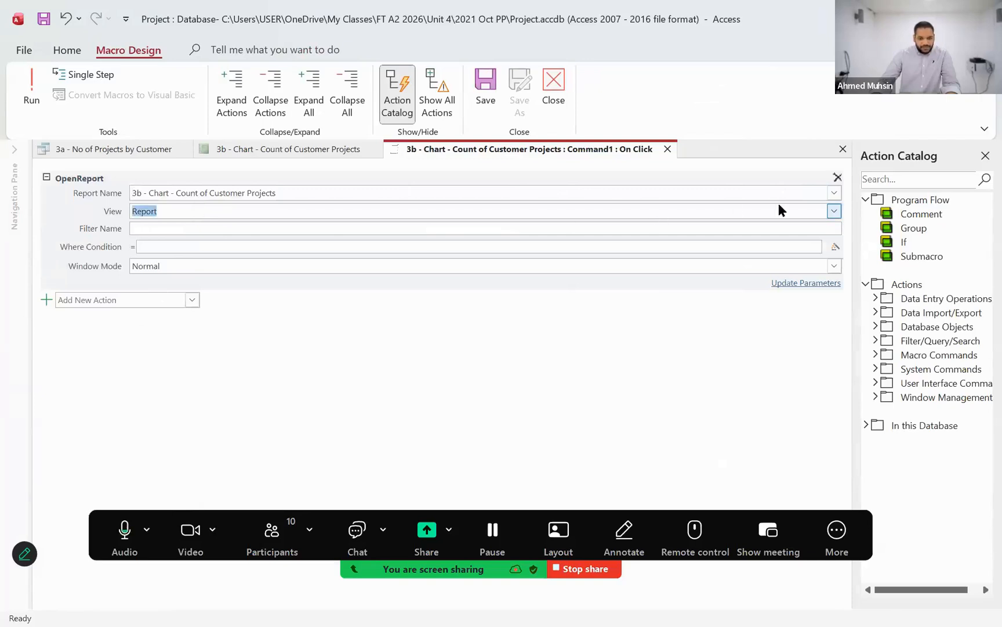
{"action": "left_click", "coordinate": [834, 211]}
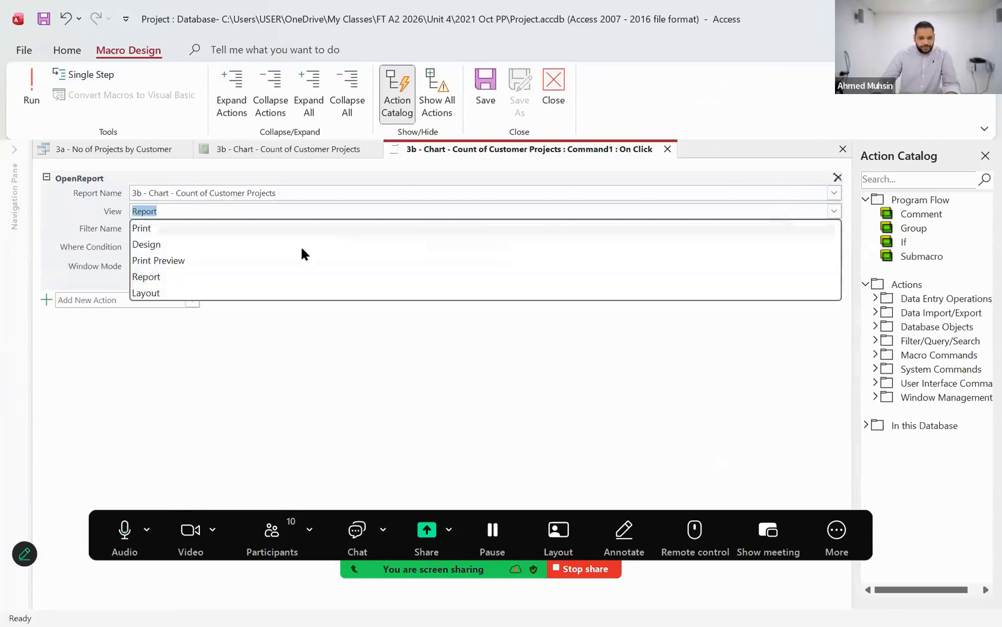
{"action": "left_click", "coordinate": [197, 227]}
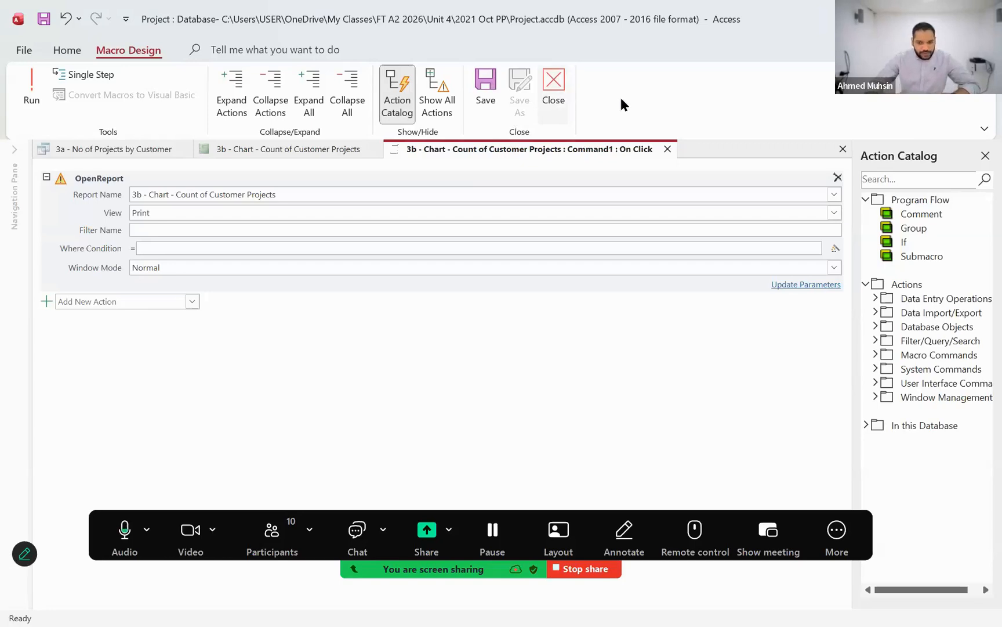
{"action": "left_click", "coordinate": [561, 105]}
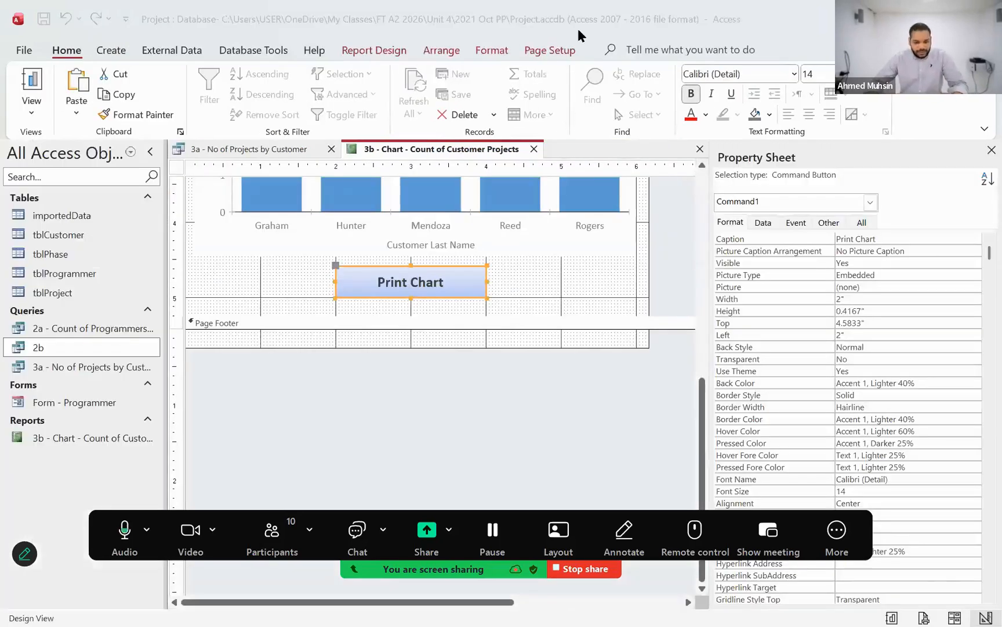
Switch to the exam paper PDF and check the screenprint requirements for questions 3(c) and 3(b)
{"action": "key", "text": "alt+Tab"}
{"action": "key", "text": "alt+Tab"}
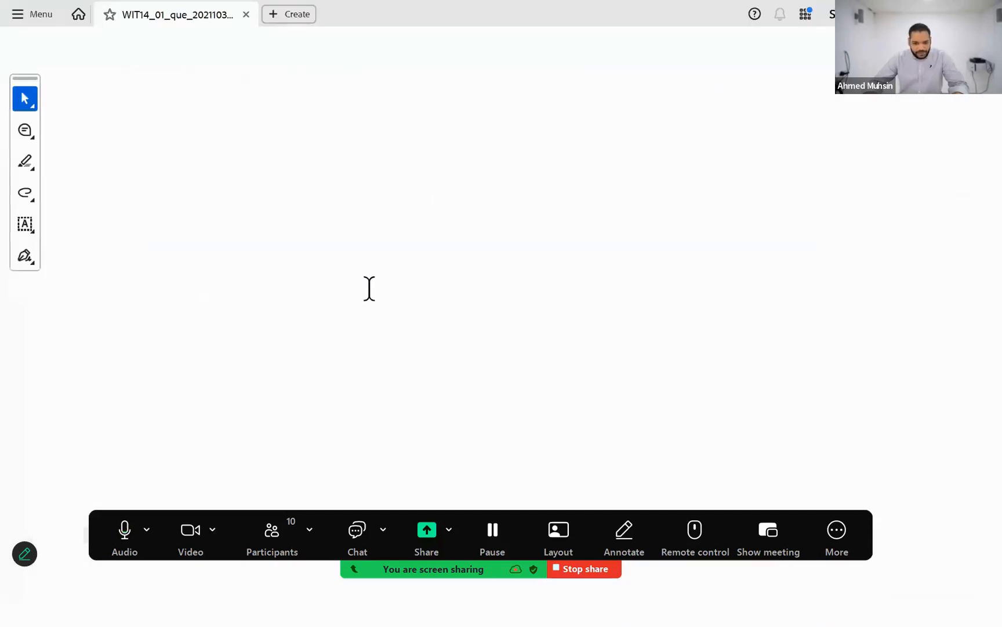
{"action": "left_click_drag", "start_coordinate": [292, 381], "coordinate": [370, 382]}
{"action": "left_click_drag", "start_coordinate": [439, 390], "coordinate": [519, 383]}
{"action": "left_click_drag", "start_coordinate": [240, 324], "coordinate": [477, 325]}
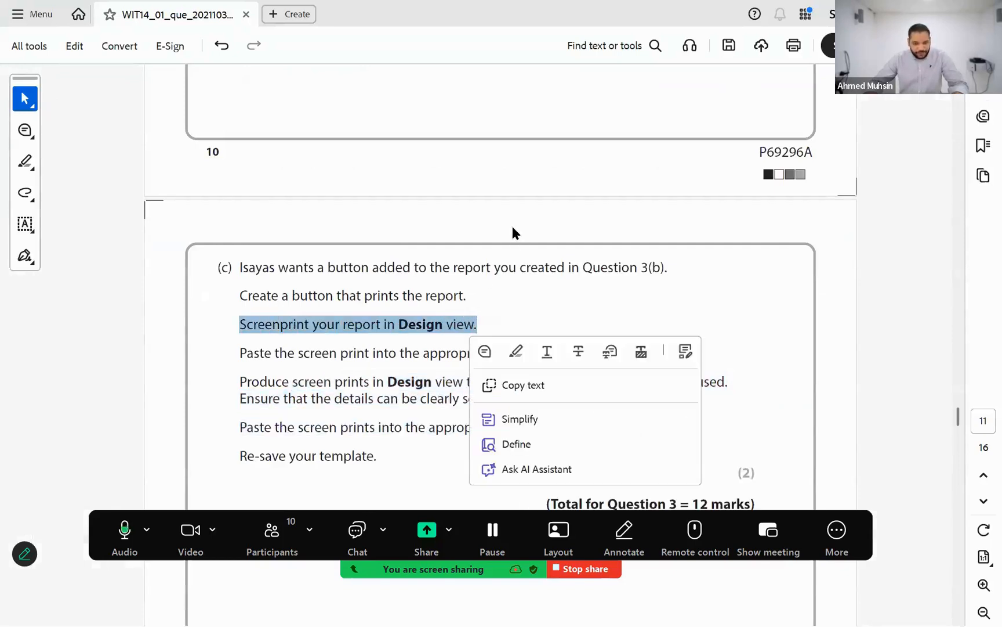
{"action": "key", "text": "alt+Tab"}
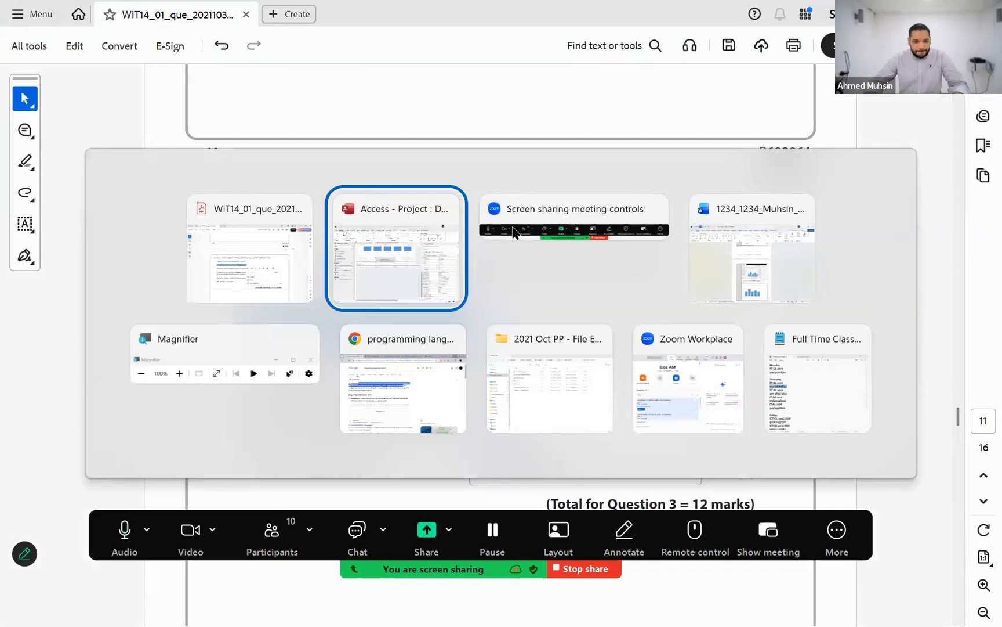
{"action": "left_click", "coordinate": [269, 243]}
{"action": "left_click", "coordinate": [521, 286]}
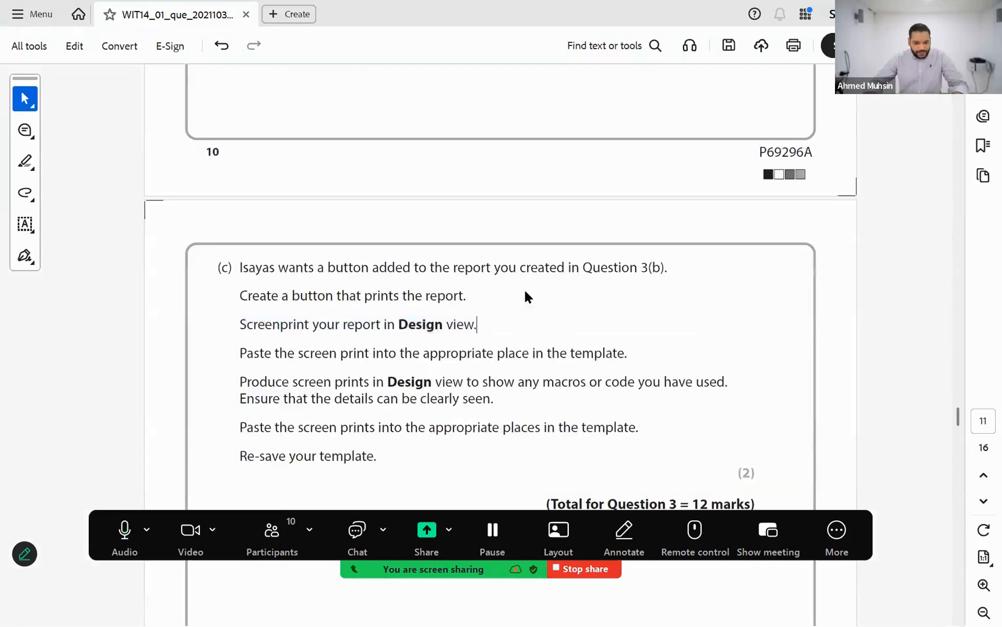
{"action": "scroll", "coordinate": [572, 206], "scroll_direction": "up", "scroll_amount": 6}
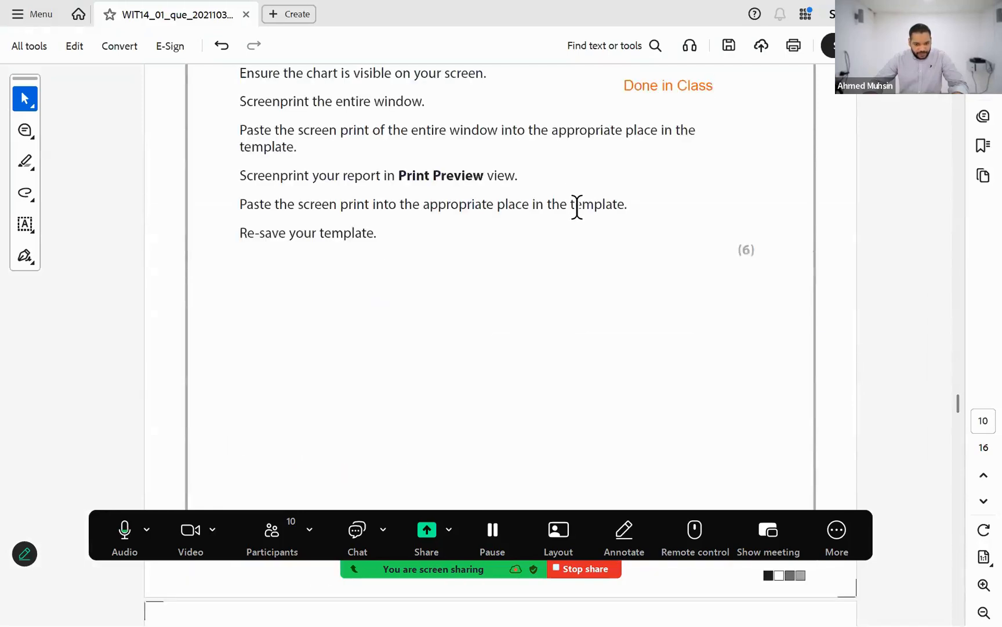
{"action": "scroll", "coordinate": [575, 206], "scroll_direction": "up", "scroll_amount": 1}
{"action": "scroll", "coordinate": [578, 228], "scroll_direction": "down", "scroll_amount": 7}
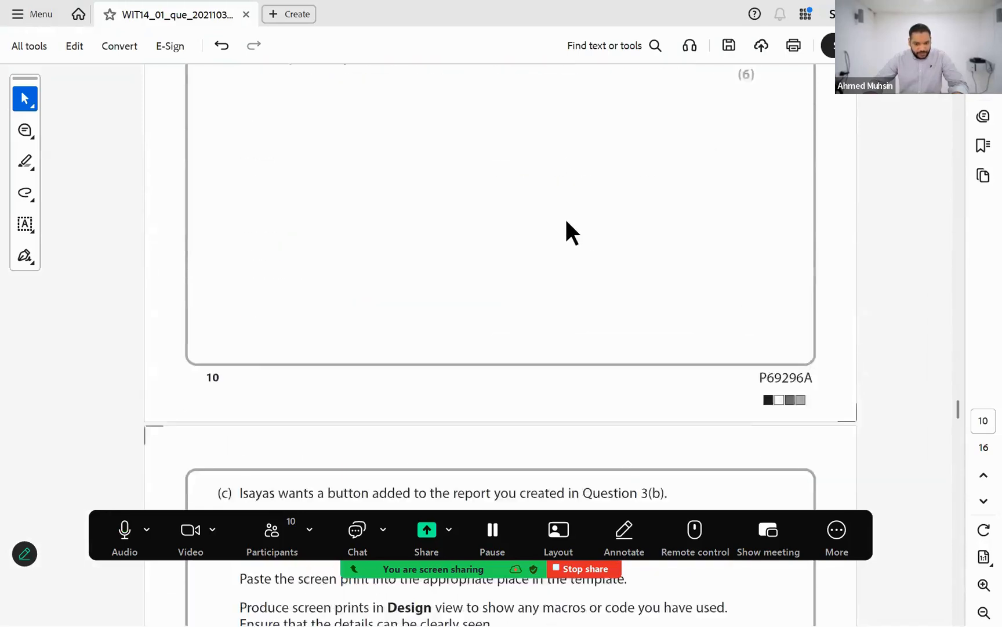
Switch to Access and capture a screenshot of the chart report in Design view, including the Print Chart button
{"action": "key", "text": "alt+Tab"}
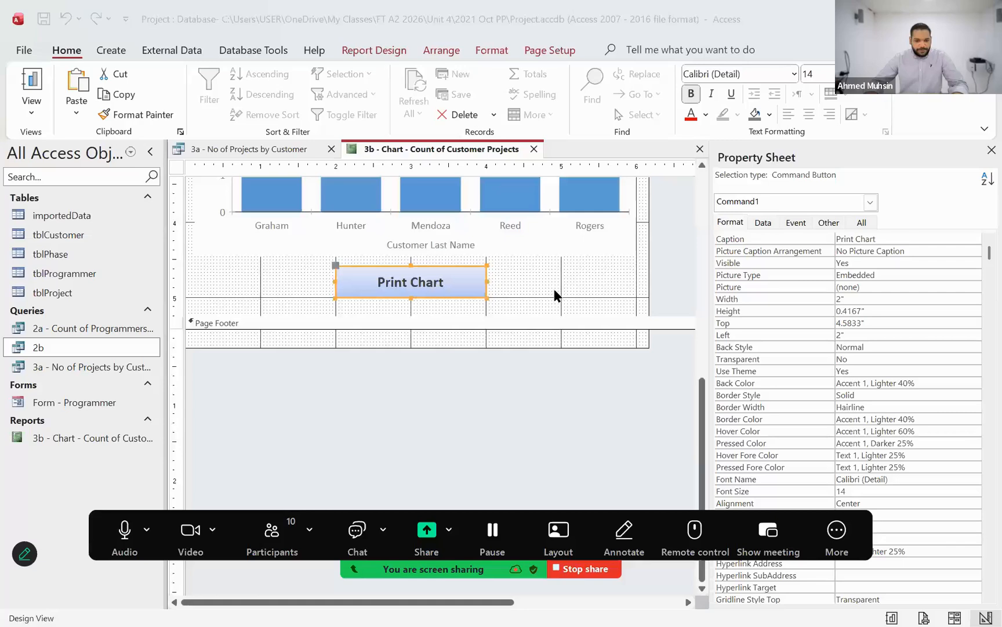
{"action": "scroll", "coordinate": [555, 296], "scroll_direction": "down", "scroll_amount": 2}
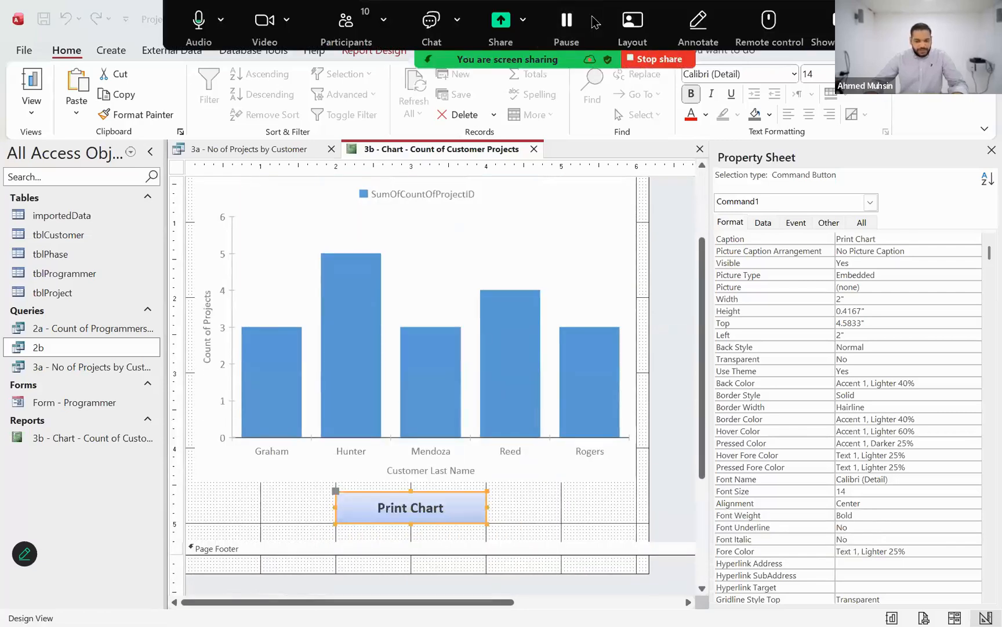
{"action": "left_click_drag", "start_coordinate": [163, 136], "coordinate": [656, 563]}
Switch to the Word evidence template and paste the screenshot under 3(c)'s prompt for the report in Design view
{"action": "key", "text": "alt+Tab"}
{"action": "key", "text": "alt+Tab"}
{"action": "key", "text": "alt+Tab"}
{"action": "key", "text": "alt+Tab"}
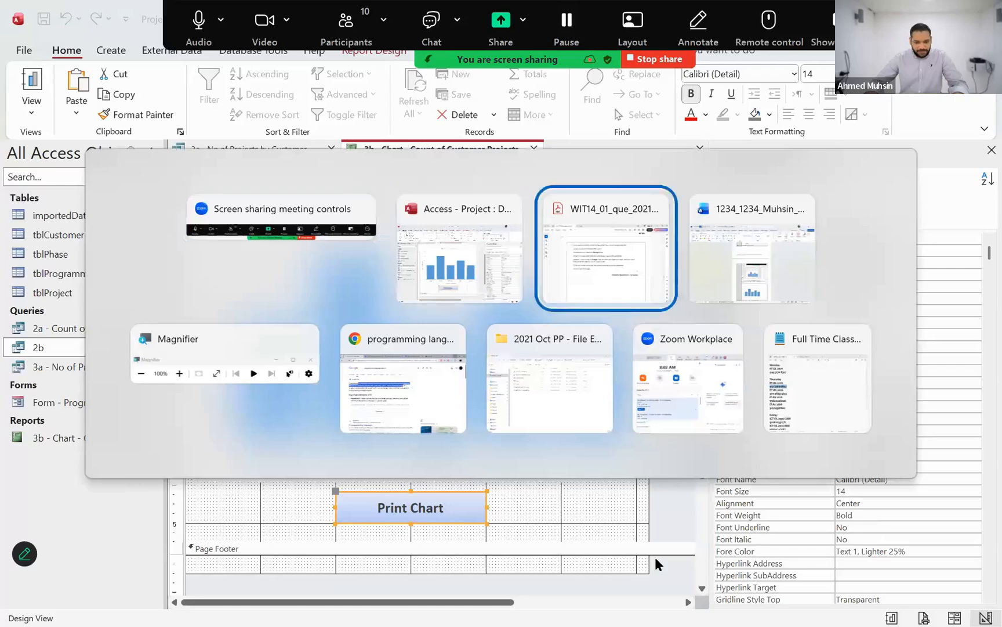
{"action": "scroll", "coordinate": [613, 467], "scroll_direction": "down", "scroll_amount": 5}
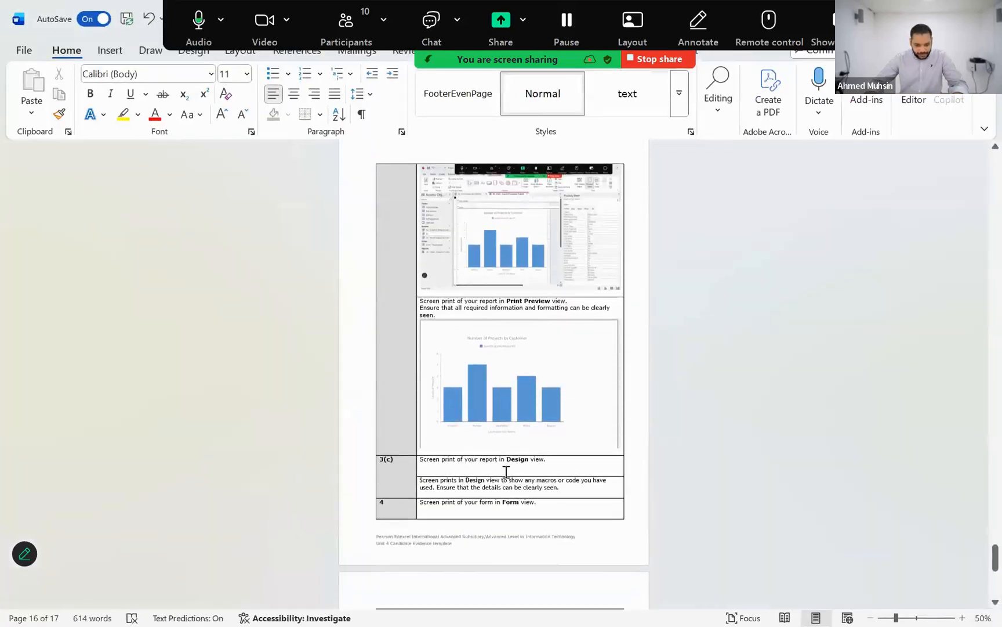
{"action": "left_click", "coordinate": [510, 467]}
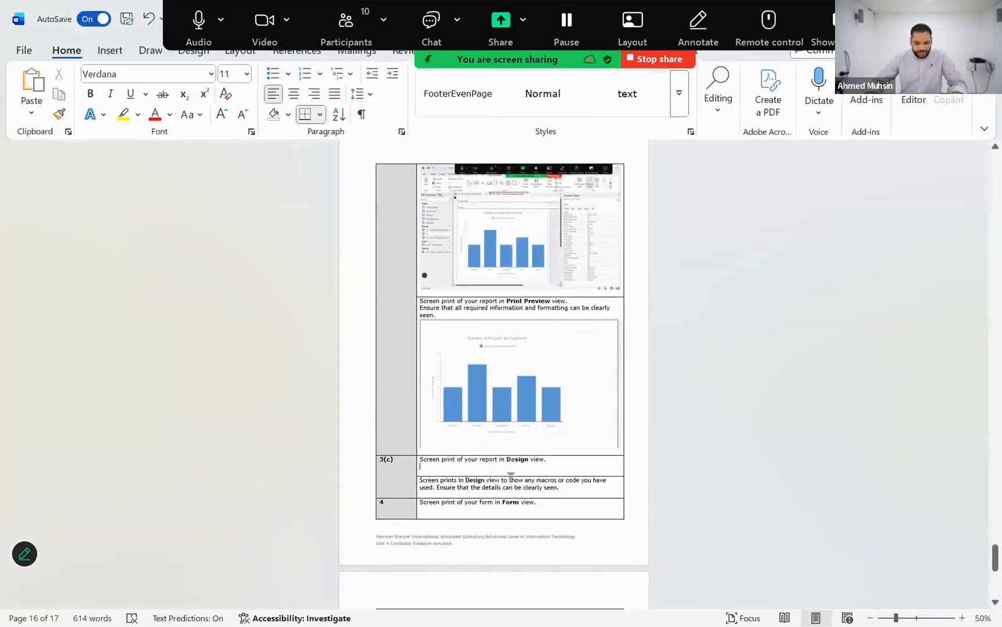
{"action": "key", "text": "ctrl+v"}
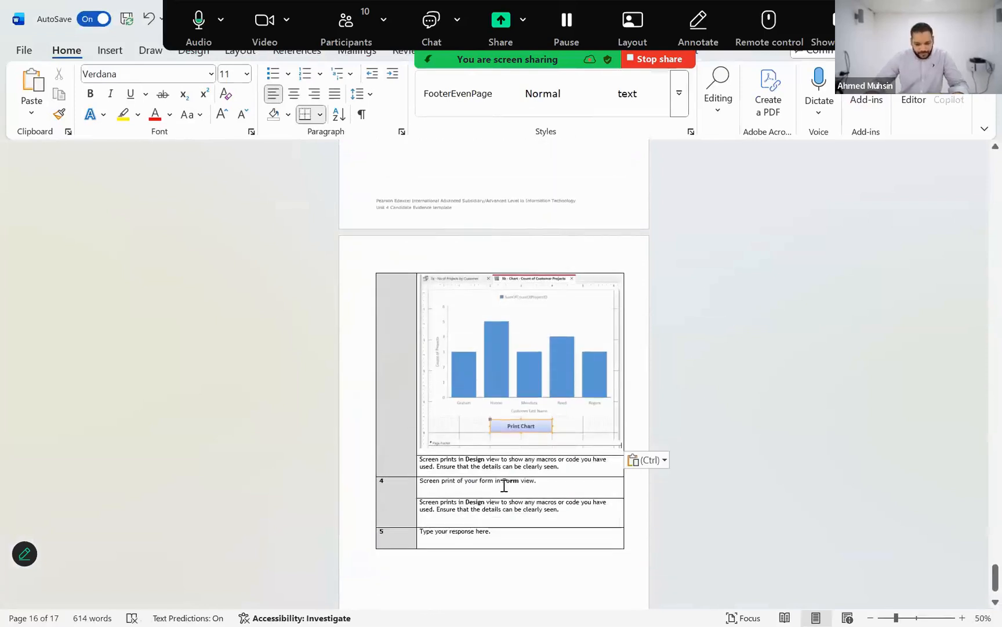
Add a blank line under 3(c)'s macro prompt, and capture the Print Chart button's OpenReport macro in Access
{"action": "left_click", "coordinate": [588, 474]}
{"action": "key", "text": "Return"}
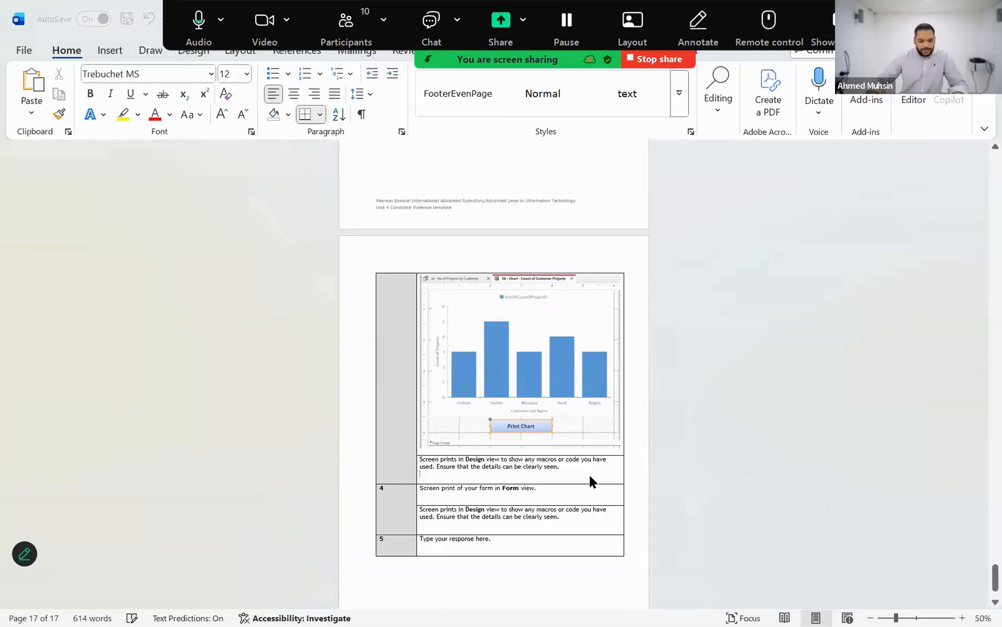
{"action": "key", "text": "alt+Tab"}
{"action": "key", "text": "Tab"}
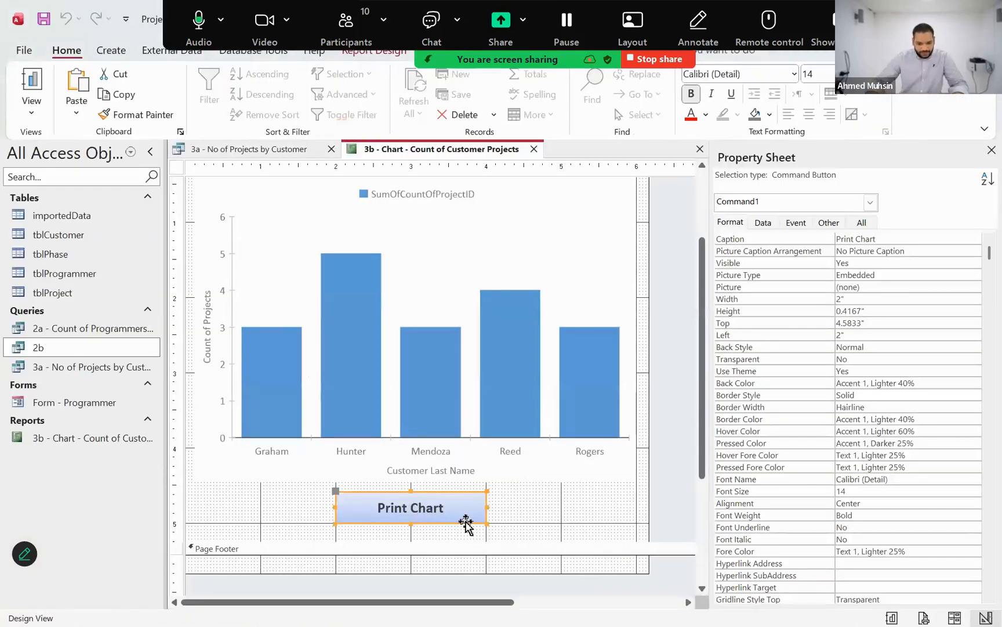
{"action": "right_click", "coordinate": [466, 522]}
{"action": "left_click", "coordinate": [398, 36]}
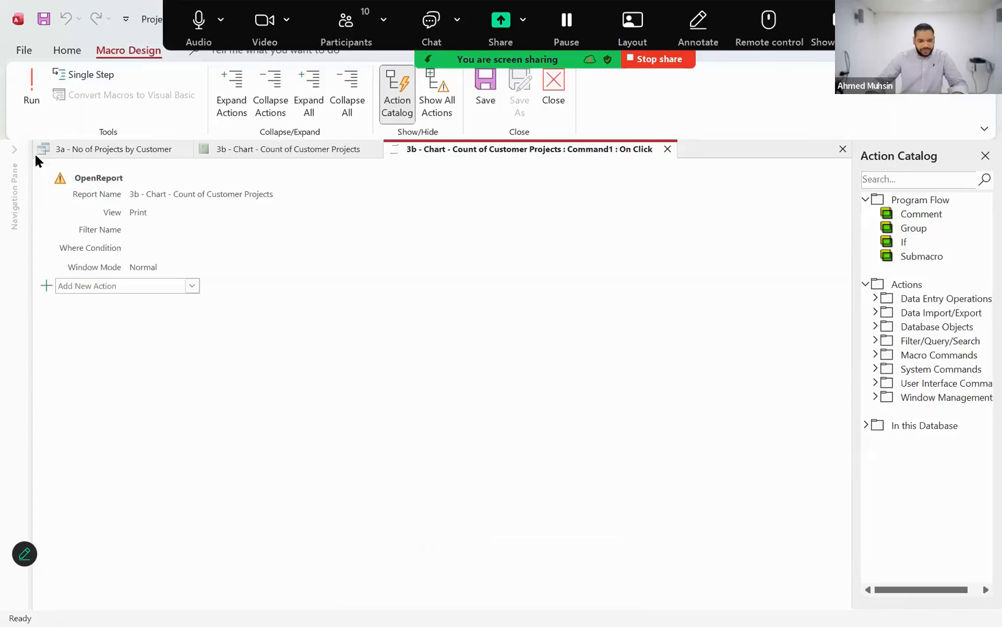
{"action": "key", "text": "super+shift+s"}
{"action": "left_click_drag", "start_coordinate": [35, 157], "coordinate": [427, 349]}
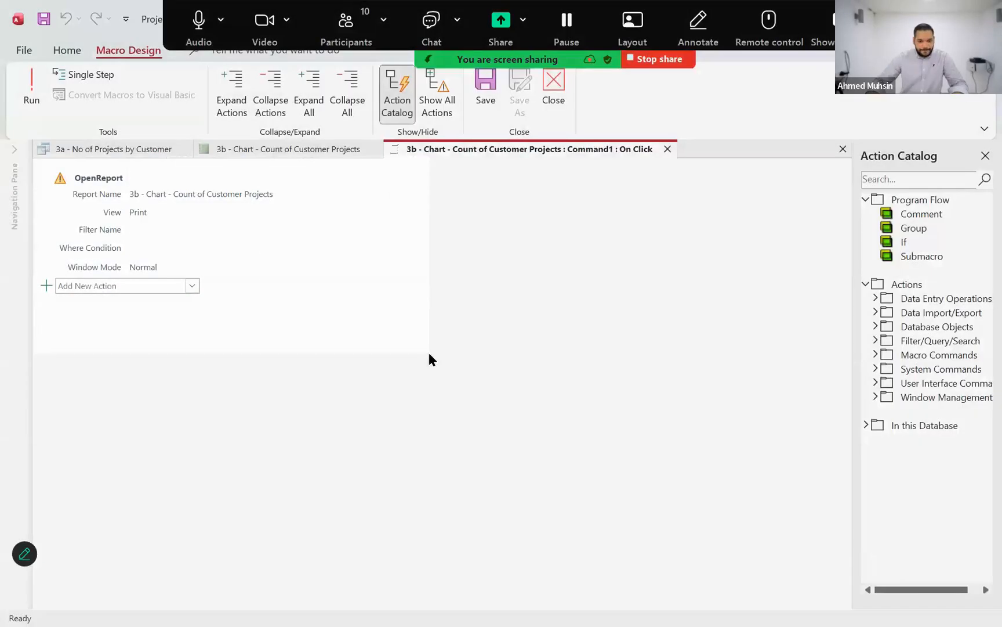
Paste the macro screenshot under 3(c)'s macro prompt in the Word template, and close the macro in Access
{"action": "key", "text": "alt+Tab"}
{"action": "key", "text": "ctrl+v"}
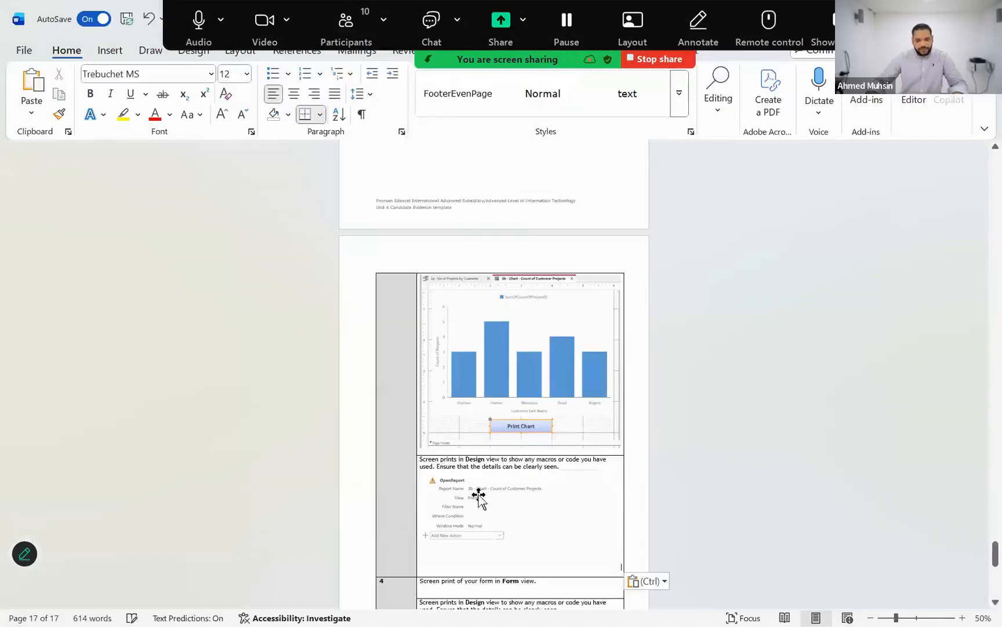
{"action": "left_click", "coordinate": [477, 496]}
{"action": "key", "text": "alt+Tab"}
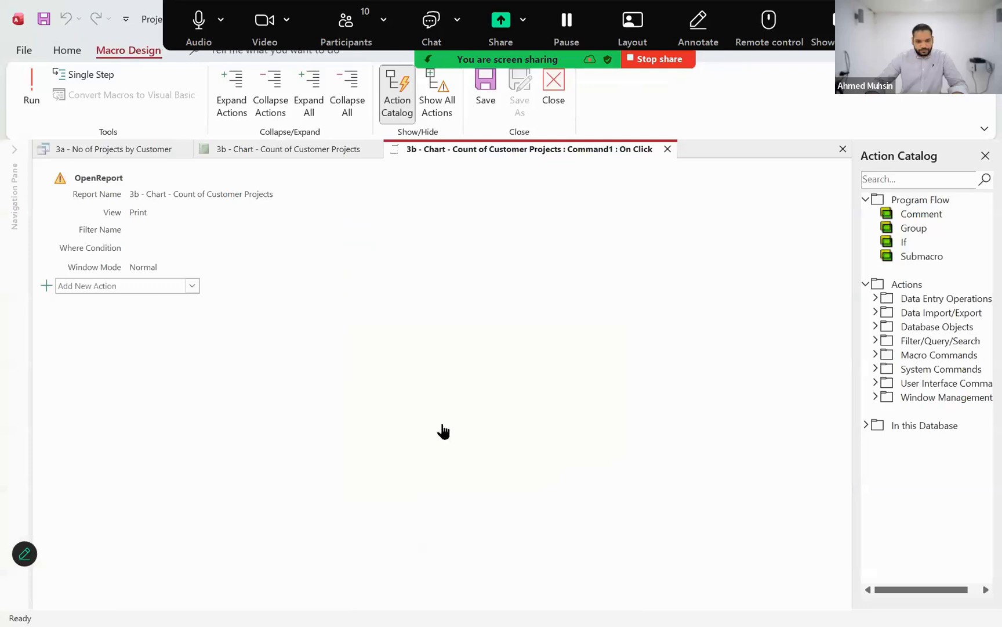
{"action": "left_click", "coordinate": [553, 96]}
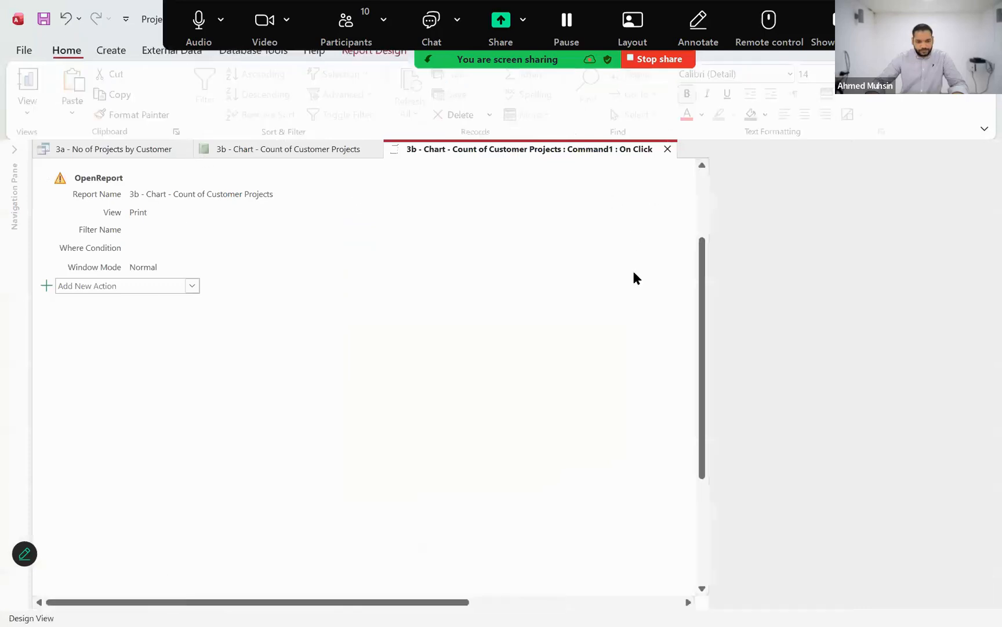
Switch to the exam paper PDF and add the text note "Done in Class" beside question 3(c)'s re-save instruction
{"action": "key", "text": "alt+Tab"}
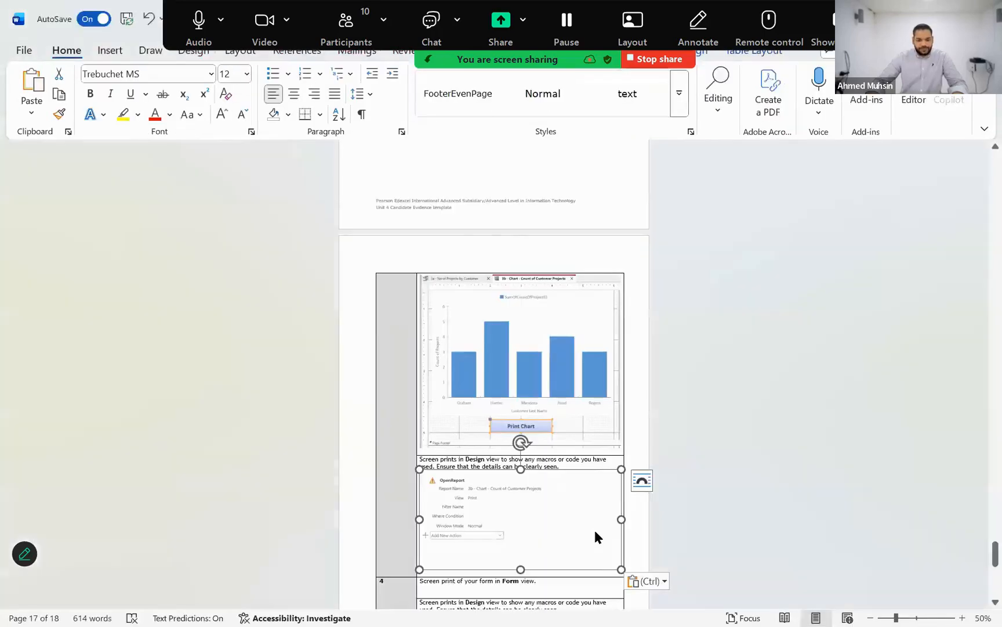
{"action": "key", "text": "alt+Tab"}
{"action": "key", "text": "alt+Tab"}
{"action": "key", "text": "alt+Tab"}
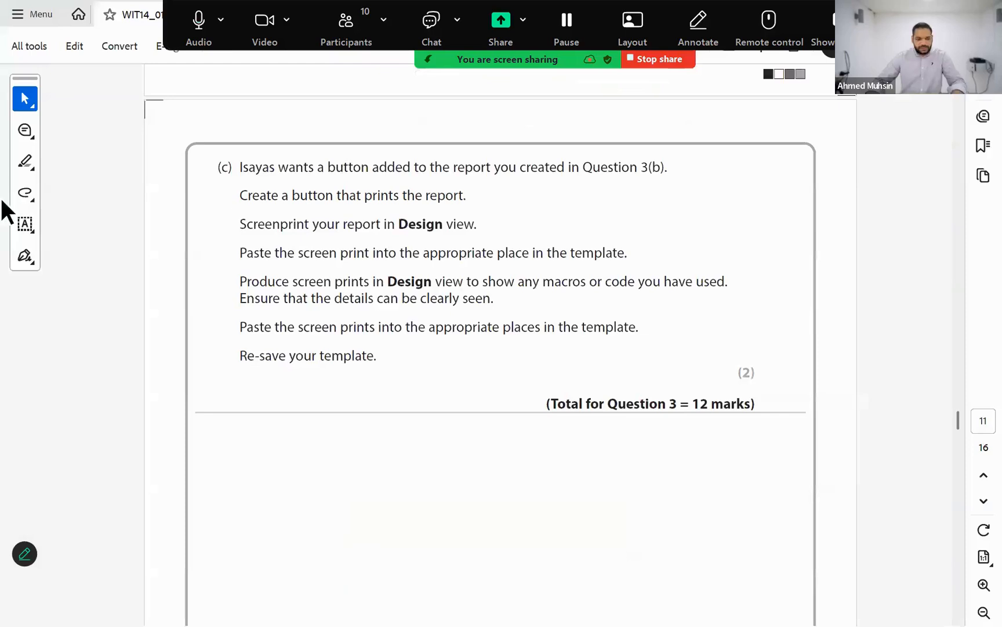
{"action": "left_click", "coordinate": [25, 229]}
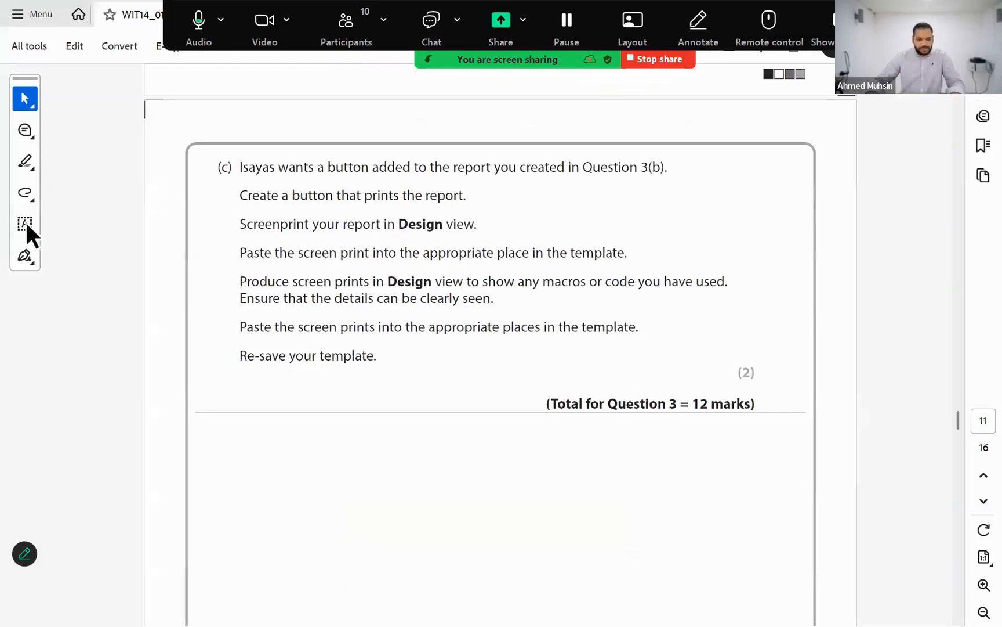
{"action": "left_click", "coordinate": [467, 350]}
{"action": "type", "text": "Done in Class"}
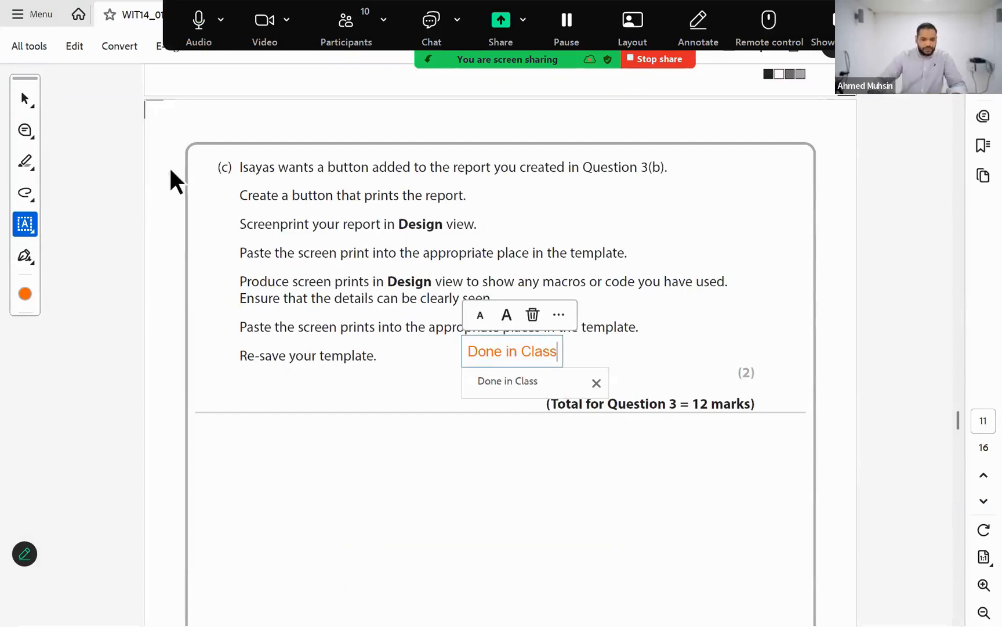
{"action": "left_click", "coordinate": [25, 99]}
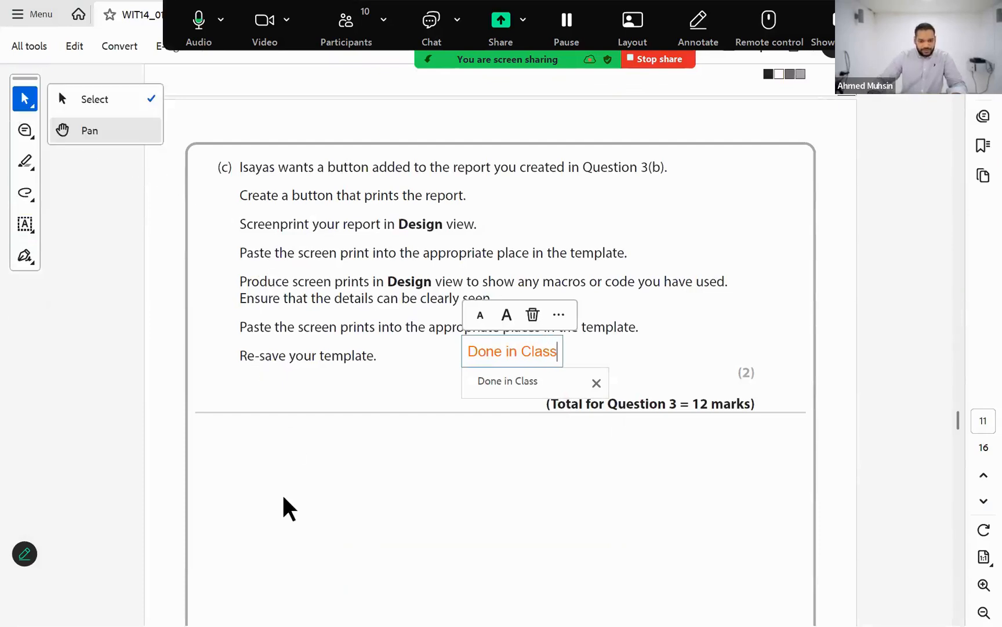
{"action": "left_click", "coordinate": [277, 463]}
Look through the exam paper's dashboard task in question 4 and the form evaluation in question 5
{"action": "scroll", "coordinate": [302, 479], "scroll_direction": "down", "scroll_amount": 15}
{"action": "scroll", "coordinate": [287, 465], "scroll_direction": "up", "scroll_amount": 2}
{"action": "scroll", "coordinate": [577, 136], "scroll_direction": "up", "scroll_amount": 6}
{"action": "scroll", "coordinate": [413, 291], "scroll_direction": "down", "scroll_amount": 10}
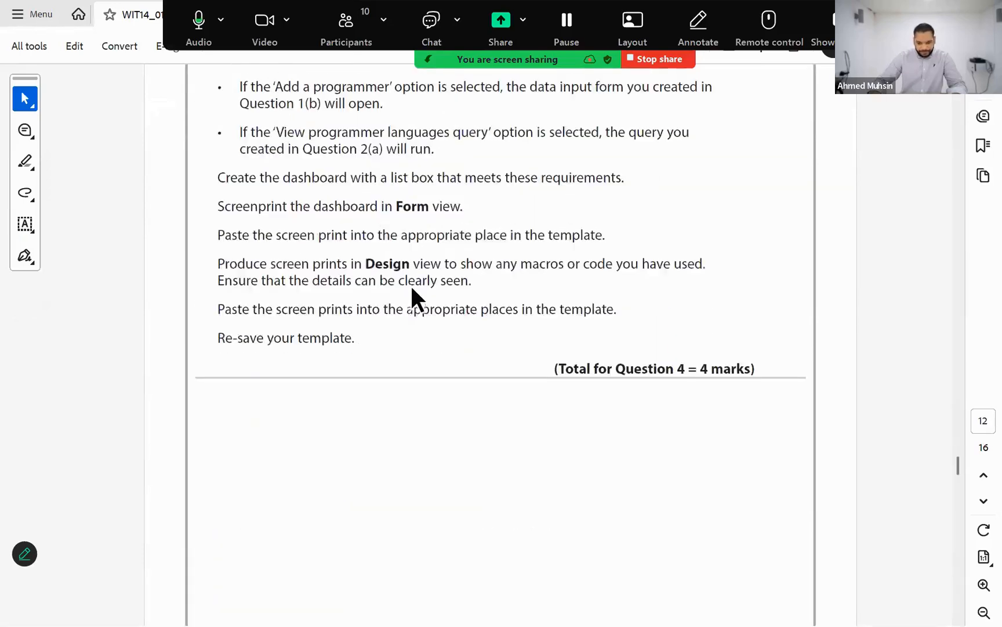
{"action": "scroll", "coordinate": [412, 273], "scroll_direction": "down", "scroll_amount": 12}
{"action": "scroll", "coordinate": [443, 259], "scroll_direction": "up", "scroll_amount": 11}
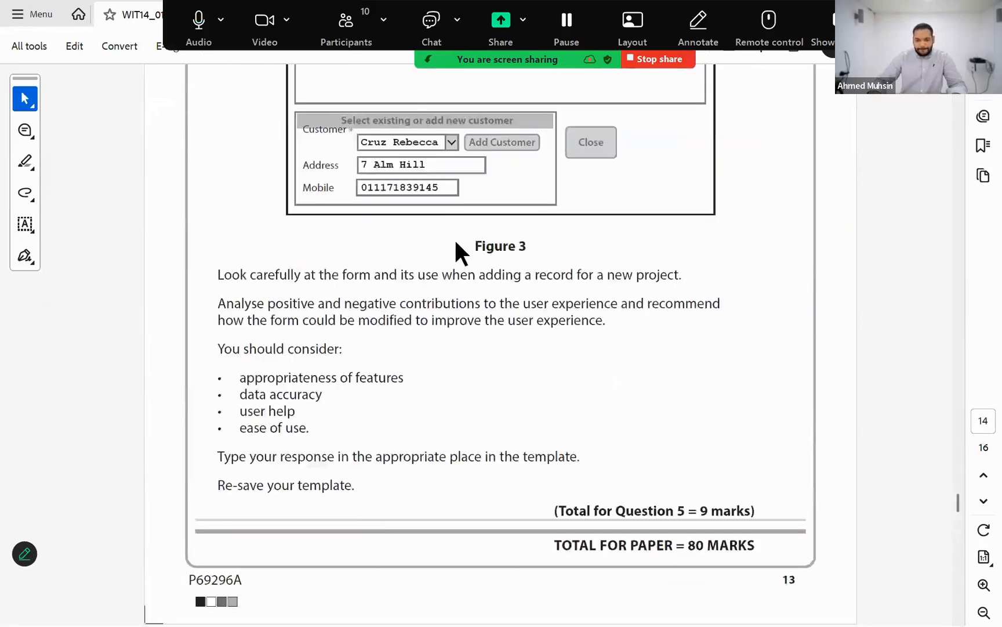
{"action": "scroll", "coordinate": [432, 264], "scroll_direction": "up", "scroll_amount": 10}
{"action": "scroll", "coordinate": [441, 269], "scroll_direction": "down", "scroll_amount": 6}
{"action": "scroll", "coordinate": [439, 286], "scroll_direction": "up", "scroll_amount": 12}
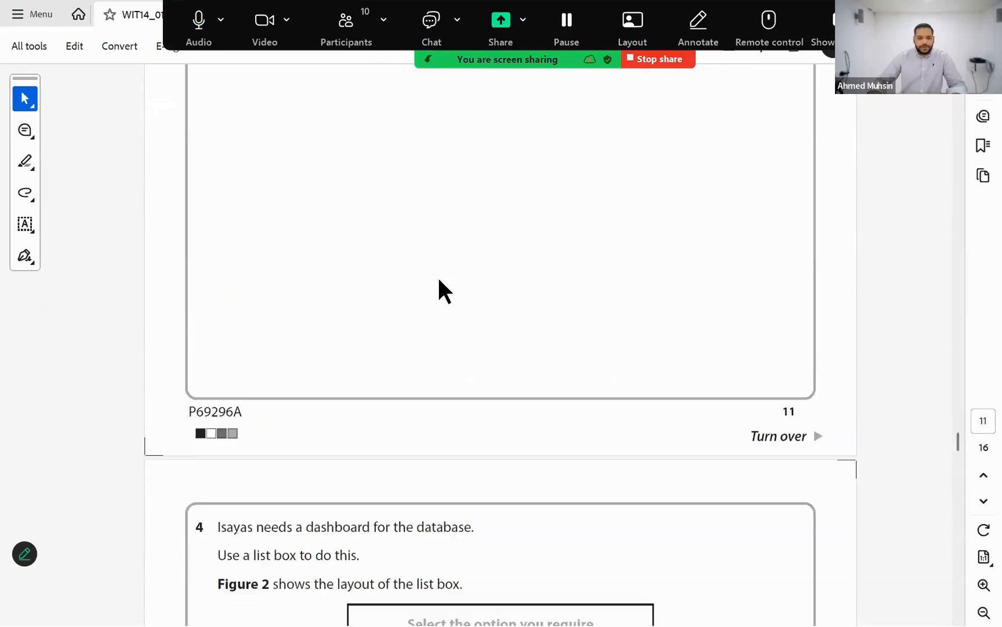
{"action": "scroll", "coordinate": [438, 258], "scroll_direction": "up", "scroll_amount": 6}
Switch to the Word template and review the 3(c) screenshots and the response rows for questions 4 and 5
{"action": "key", "text": "alt+Tab"}
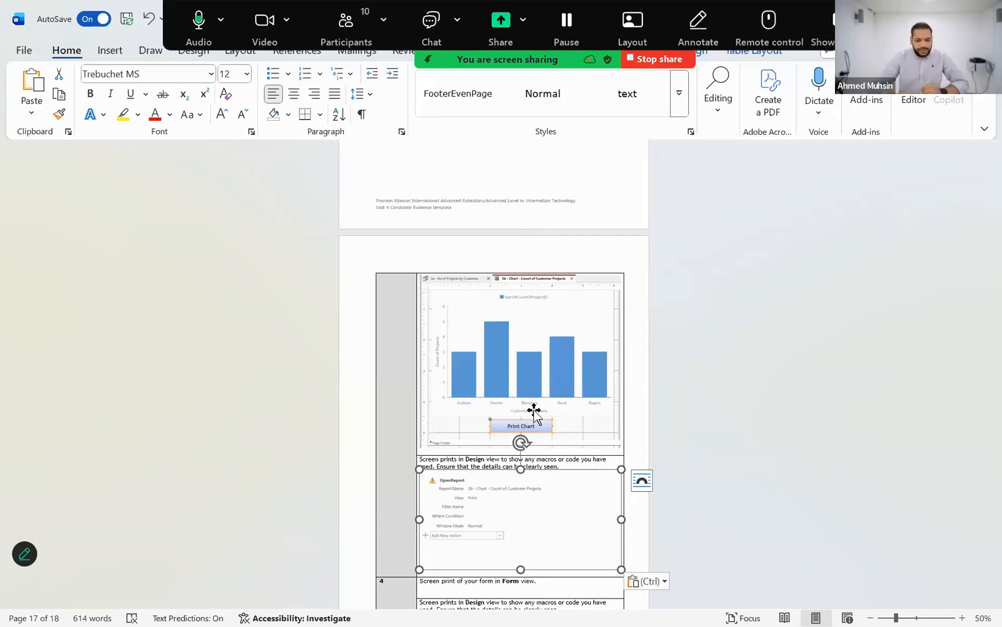
{"action": "scroll", "coordinate": [534, 414], "scroll_direction": "down", "scroll_amount": 3}
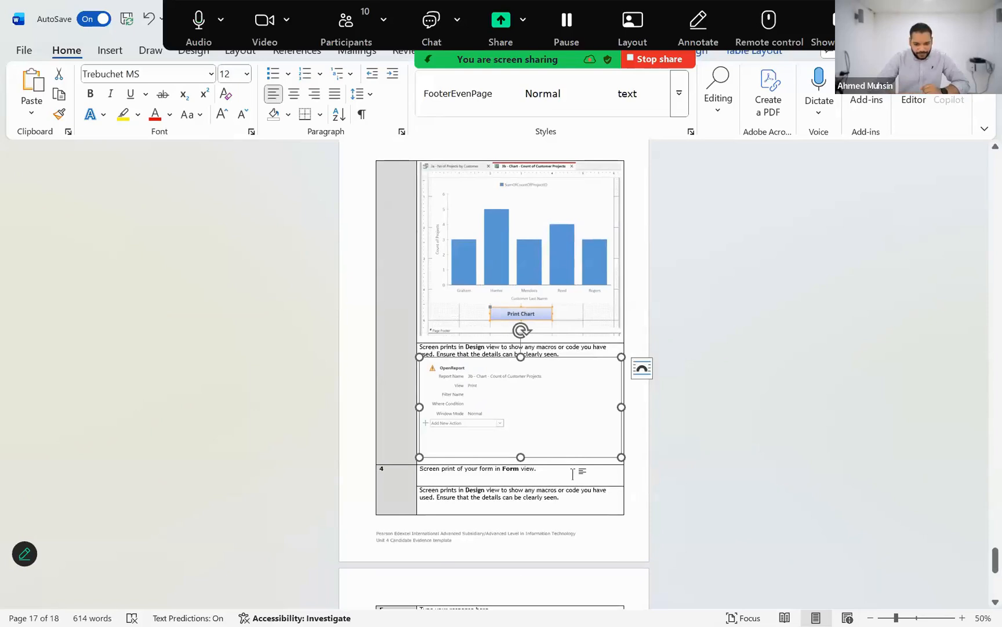
{"action": "left_click", "coordinate": [572, 474]}
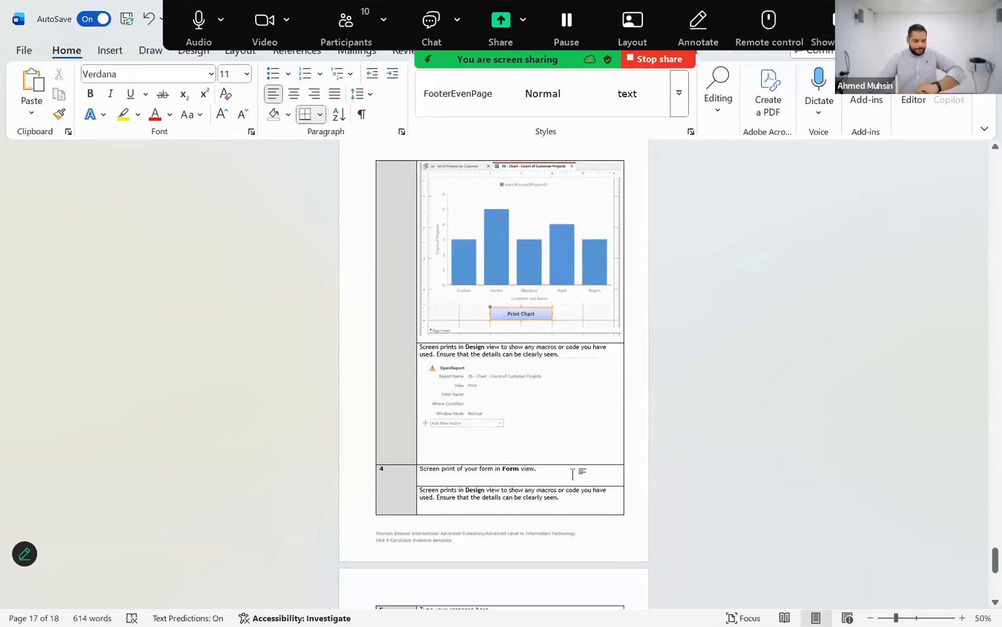
{"action": "scroll", "coordinate": [572, 474], "scroll_direction": "down", "scroll_amount": 4}
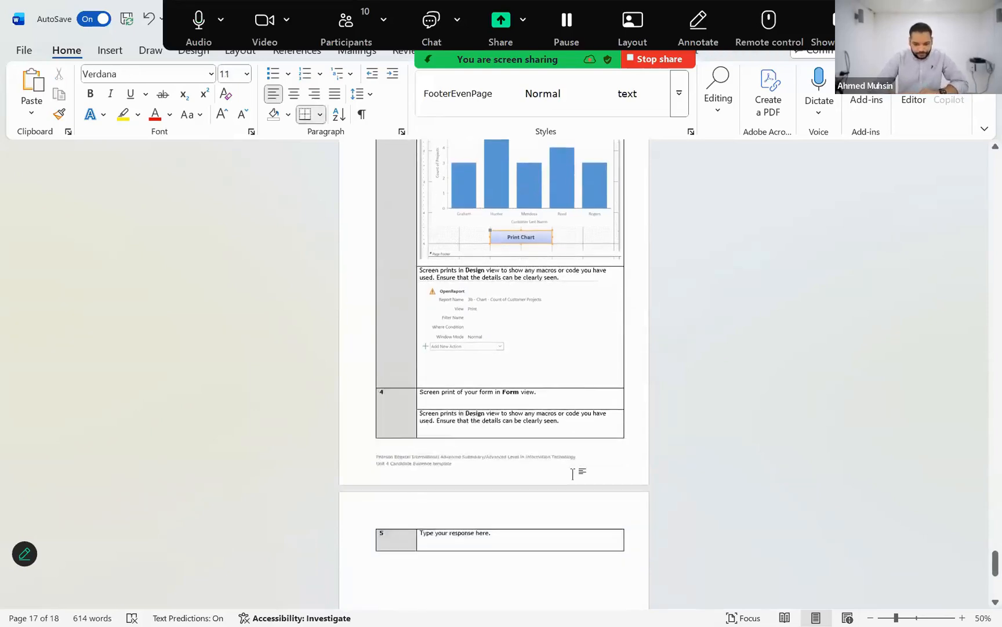
{"action": "scroll", "coordinate": [573, 474], "scroll_direction": "down", "scroll_amount": 1}
{"action": "scroll", "coordinate": [572, 474], "scroll_direction": "up", "scroll_amount": 5}
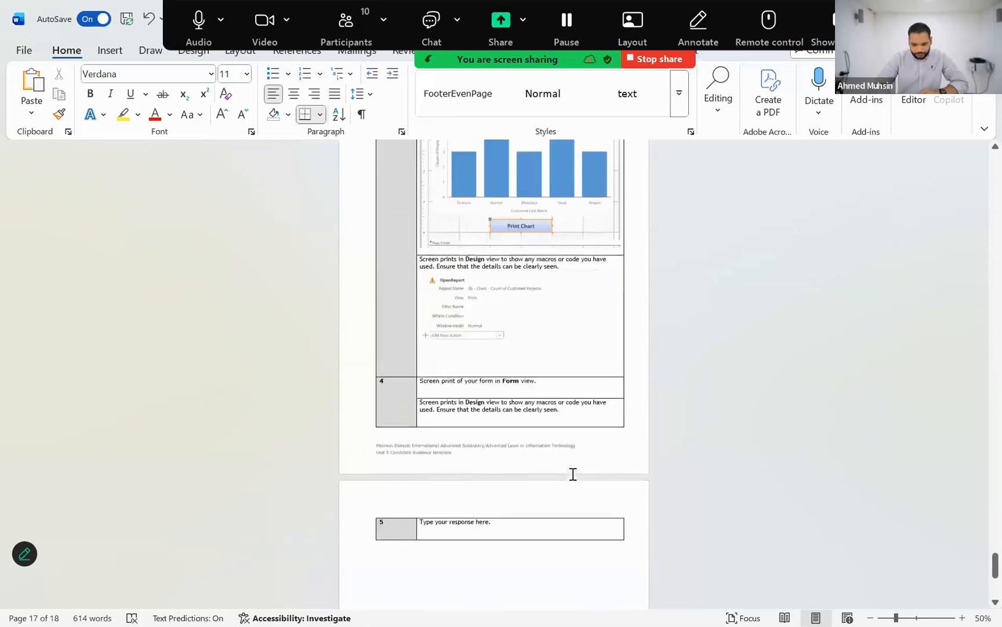
{"action": "left_click", "coordinate": [621, 469]}
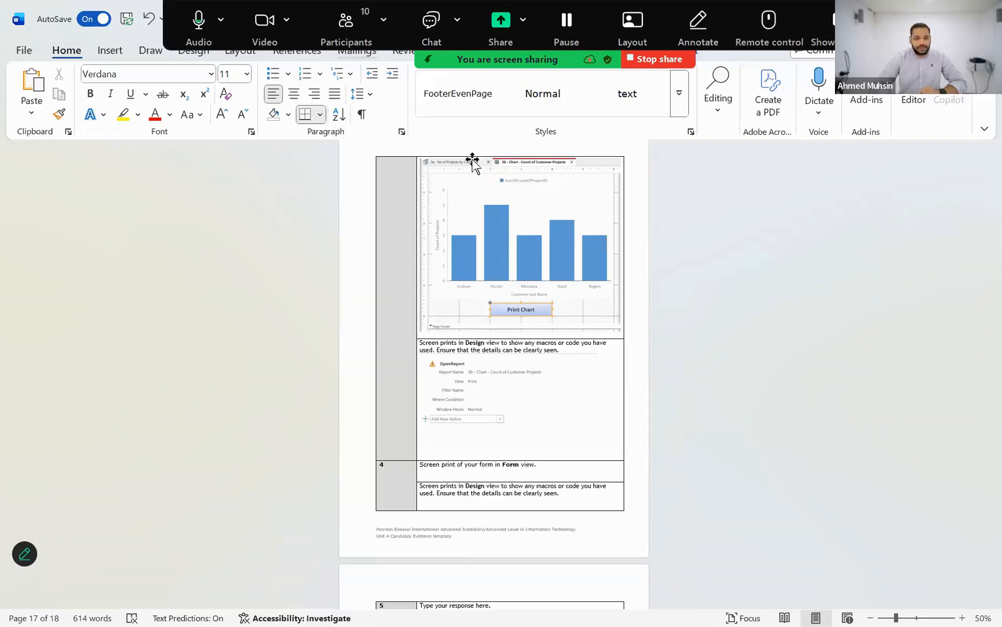
{"action": "left_click", "coordinate": [454, 261]}
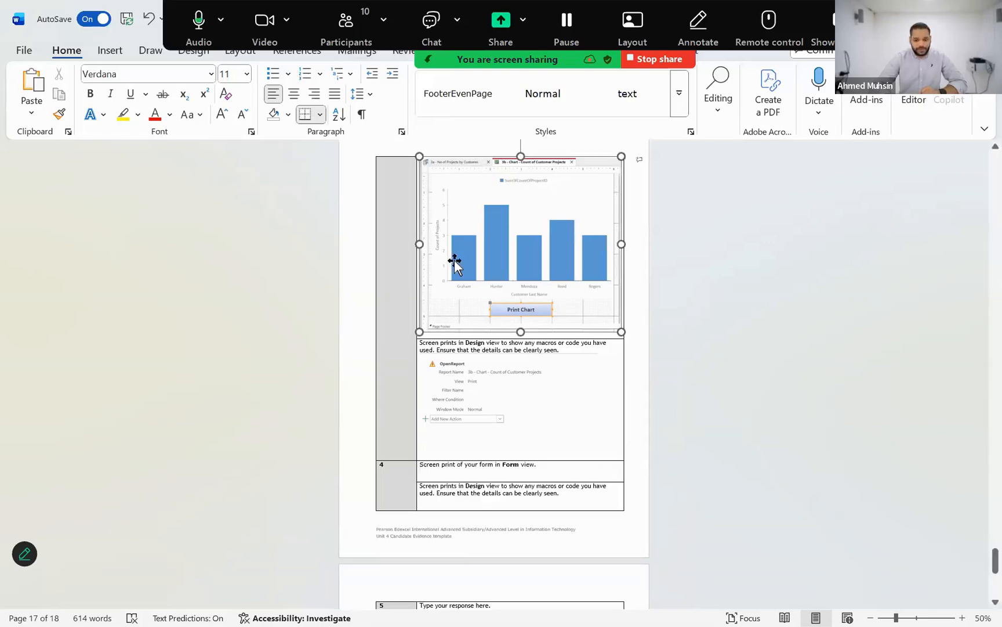
{"action": "left_click", "coordinate": [473, 384]}
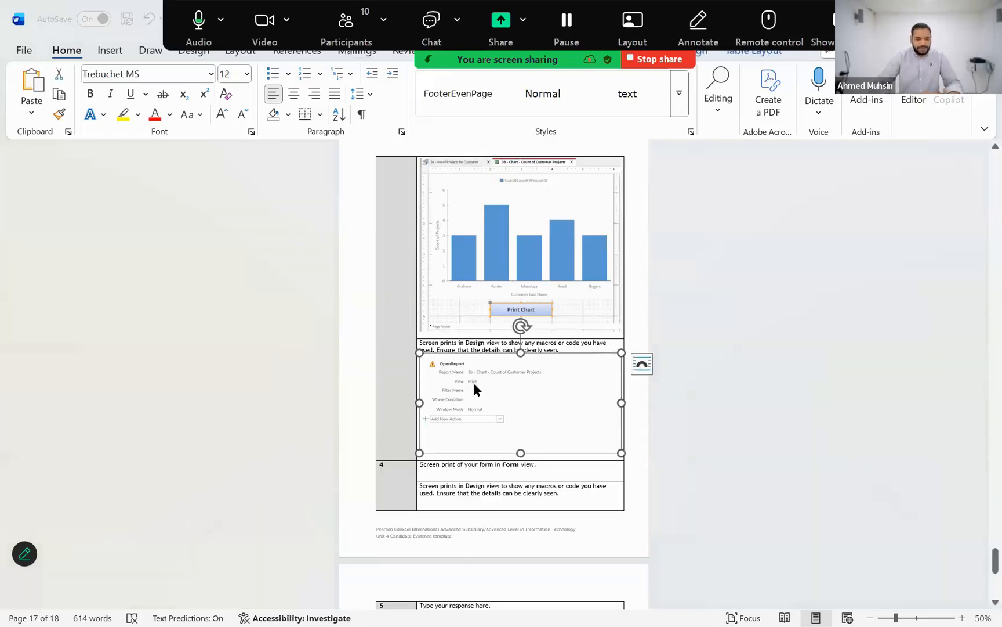
Switch to Access, show the chart report in Report view and test the Print Chart button, cancelling the print output and stopping the macro
{"action": "key", "text": "alt+Tab"}
{"action": "key", "text": "alt+Tab"}
{"action": "left_click", "coordinate": [37, 104]}
{"action": "left_click", "coordinate": [75, 141]}
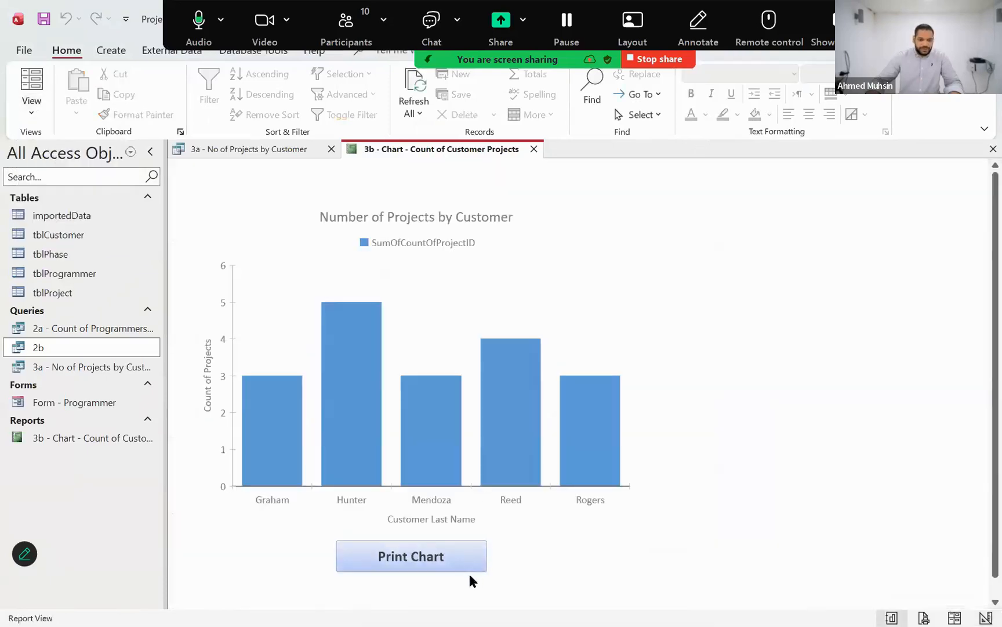
{"action": "left_click", "coordinate": [466, 561]}
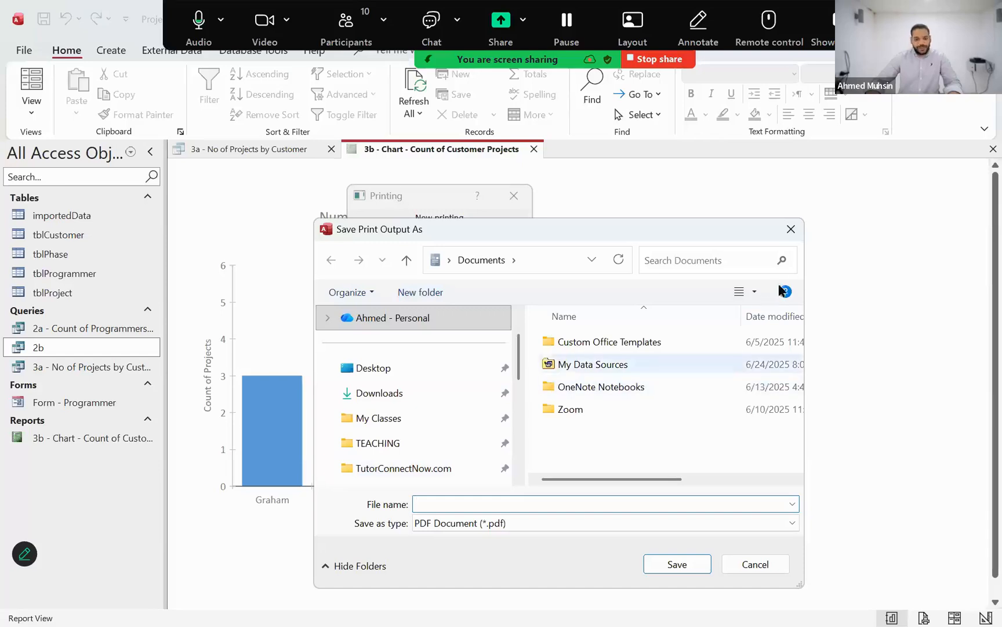
{"action": "left_click", "coordinate": [791, 230]}
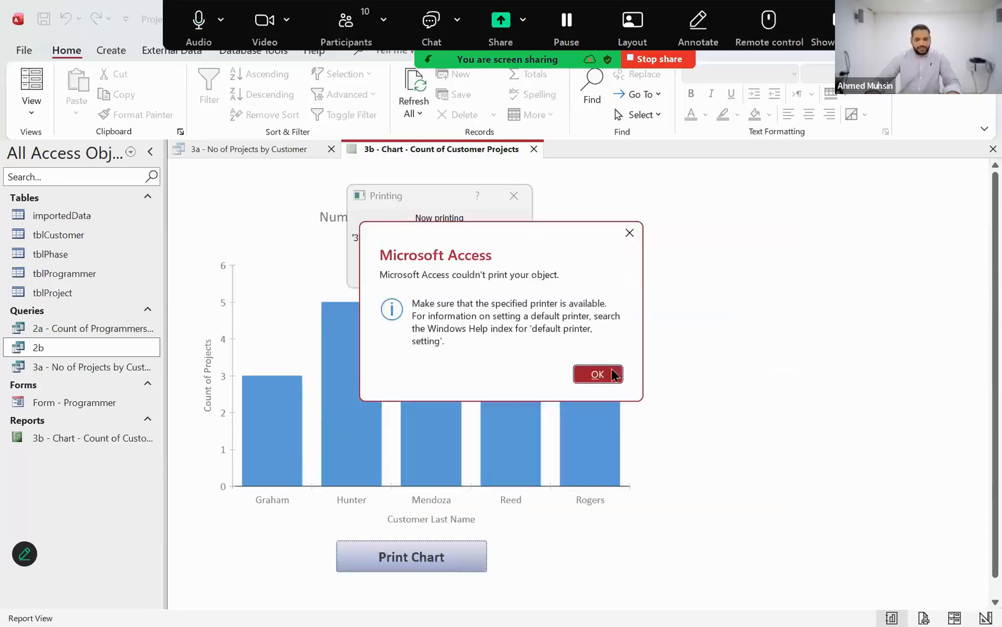
{"action": "key", "text": "Return"}
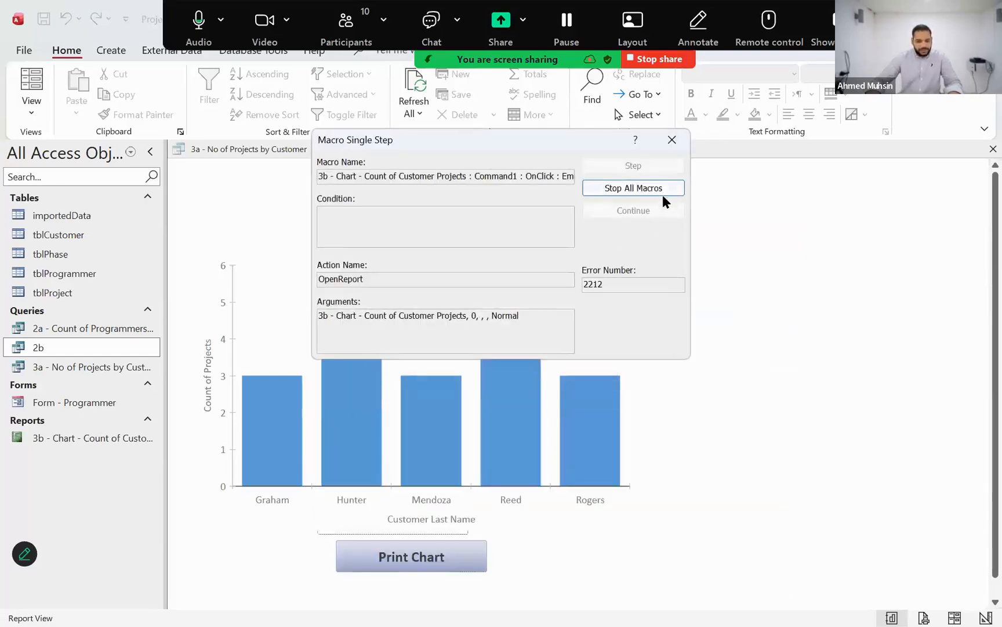
{"action": "left_click", "coordinate": [660, 190]}
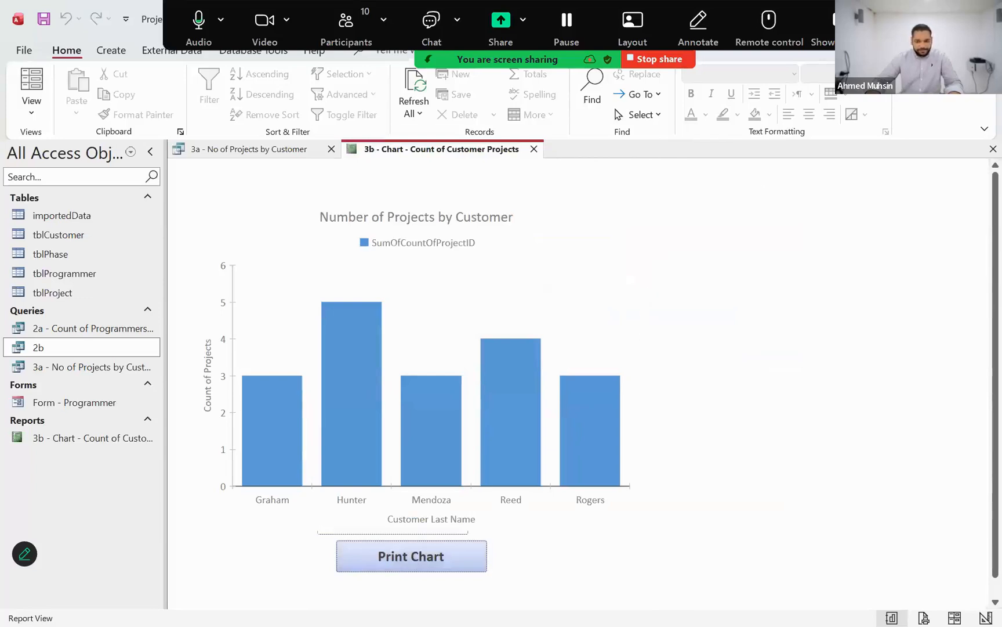
{"action": "left_click", "coordinate": [907, 229]}
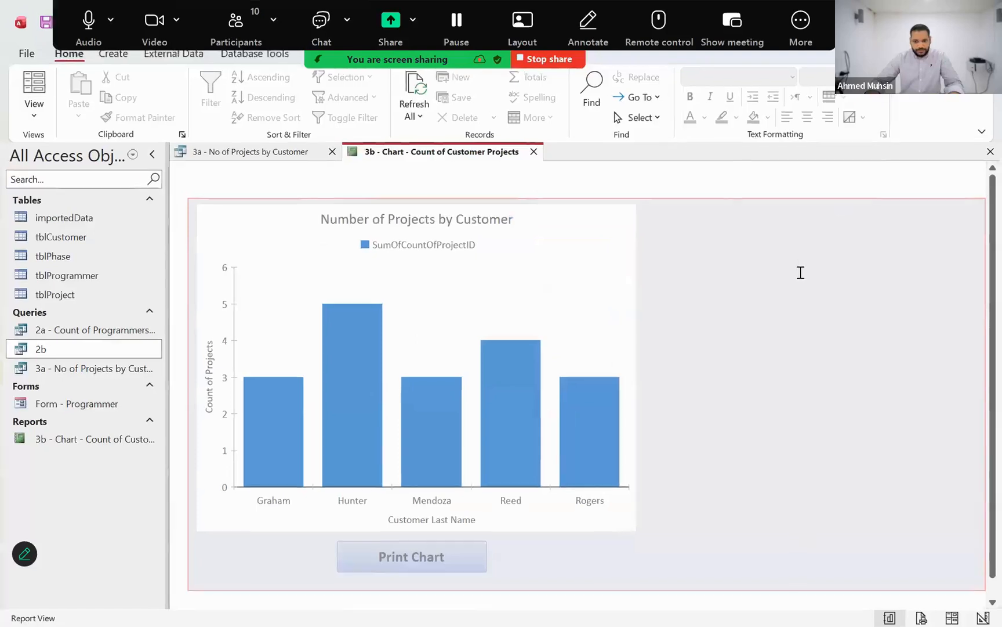
Switch to the Word template and place the cursor under question 4's Form view screenshot prompt
{"action": "key", "text": "alt+Tab"}
{"action": "left_click", "coordinate": [551, 477]}
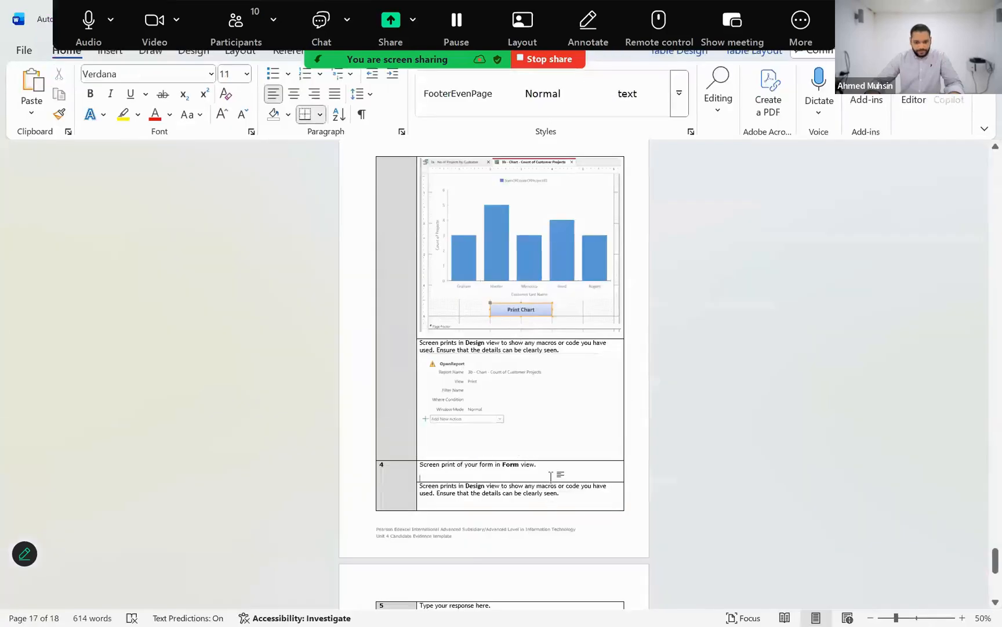